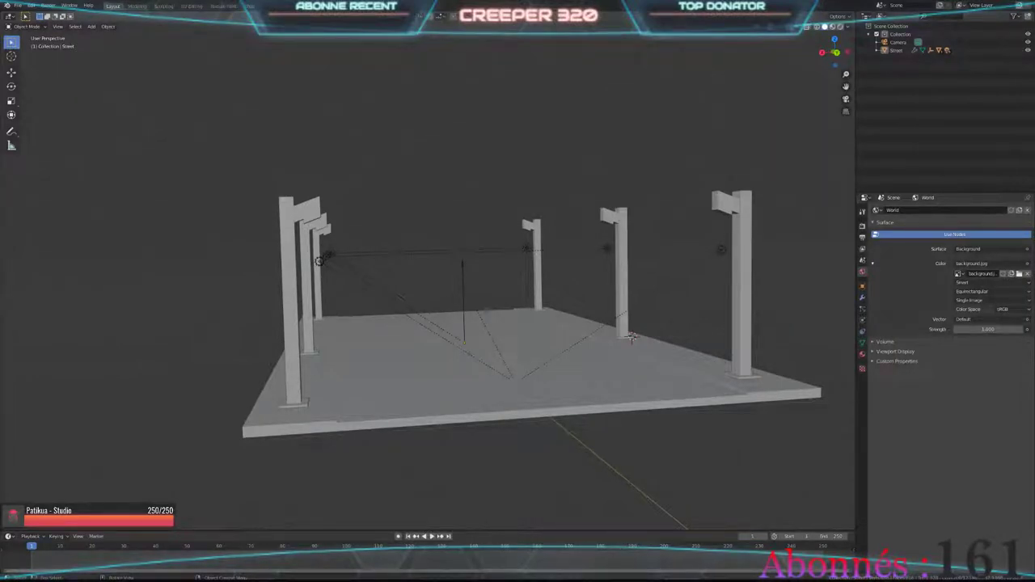
# Step: Hide the street floor and the lamp posts with H
pyautogui.moveTo(631, 337)
pyautogui.mouseDown(button='middle')
pyautogui.moveTo(437, 329)
pyautogui.moveTo(632, 331)
pyautogui.moveTo(418, 262)
pyautogui.moveTo(637, 321)
pyautogui.moveTo(617, 339)
pyautogui.mouseUp(button='middle')
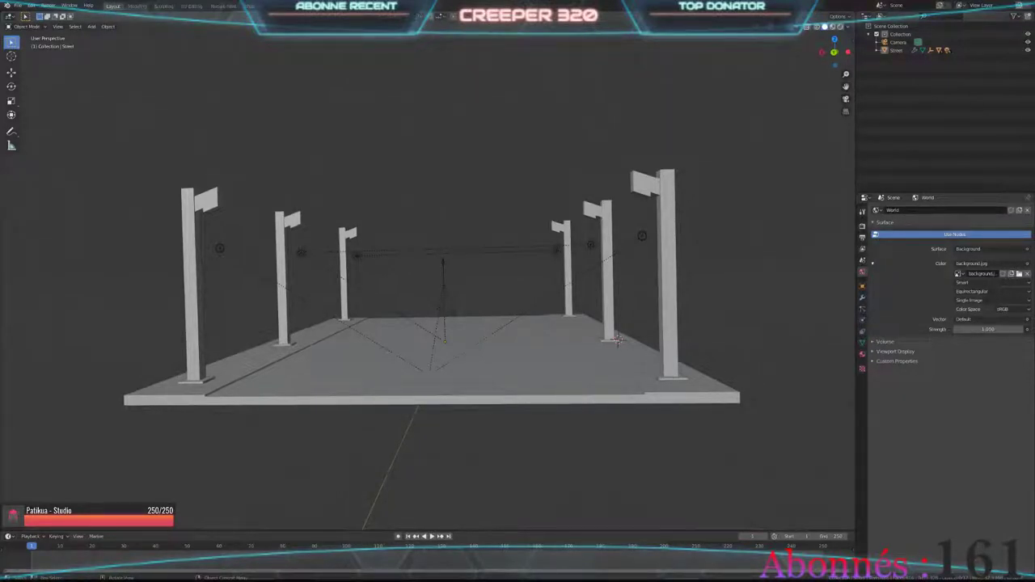
pyautogui.moveTo(616, 340)
pyautogui.mouseDown(button='middle')
pyautogui.moveTo(547, 359)
pyautogui.moveTo(554, 415)
pyautogui.moveTo(485, 452)
pyautogui.moveTo(675, 397)
pyautogui.moveTo(671, 376)
pyautogui.mouseUp(button='middle')
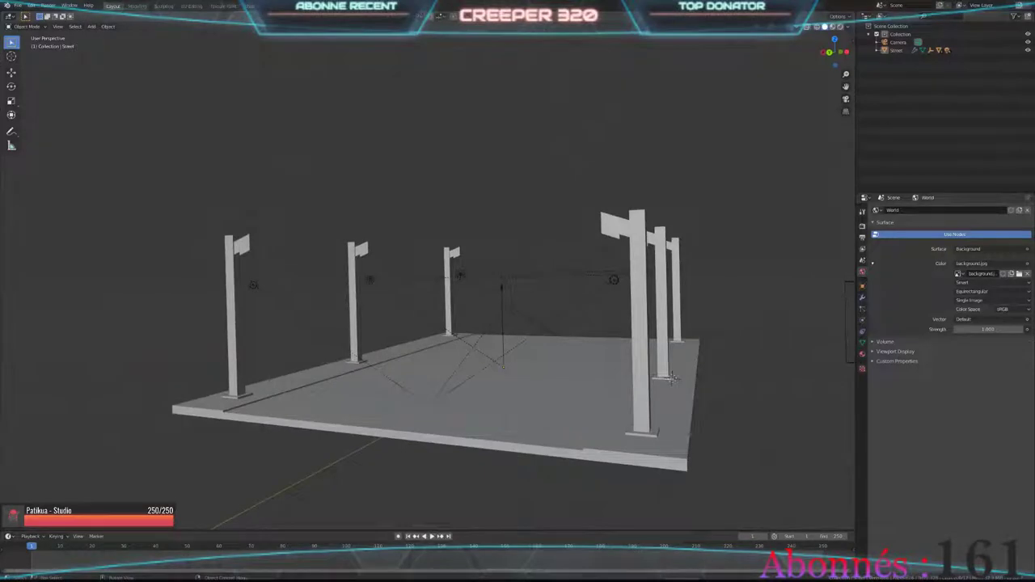
pyautogui.moveTo(671, 376); pyautogui.dragTo(730, 356, button='middle')
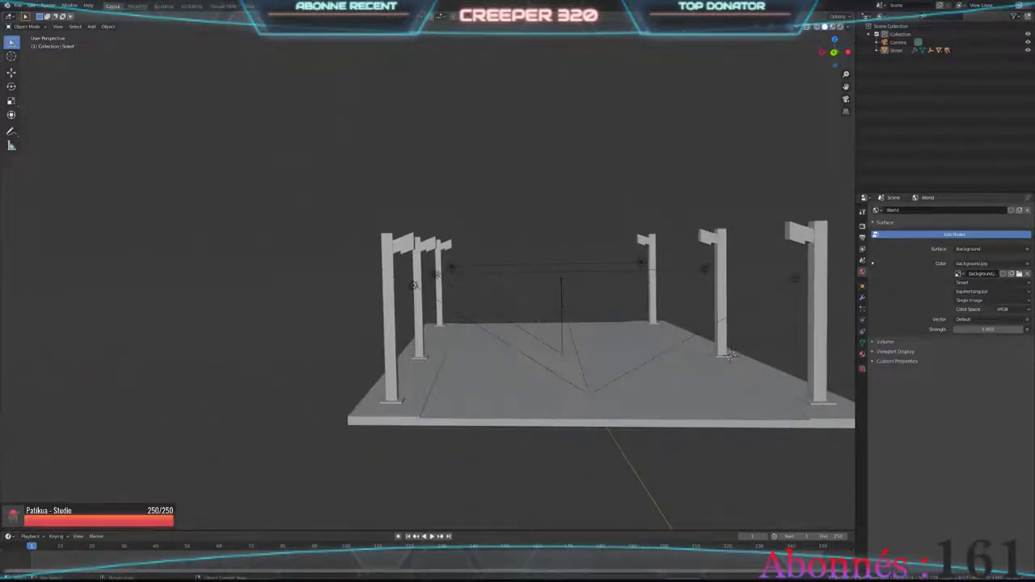
pyautogui.moveTo(730, 355)
pyautogui.mouseDown(button='middle')
pyautogui.moveTo(552, 349)
pyautogui.moveTo(596, 350)
pyautogui.mouseUp(button='middle')
pyautogui.moveTo(597, 351); pyautogui.dragTo(622, 316, button='middle')
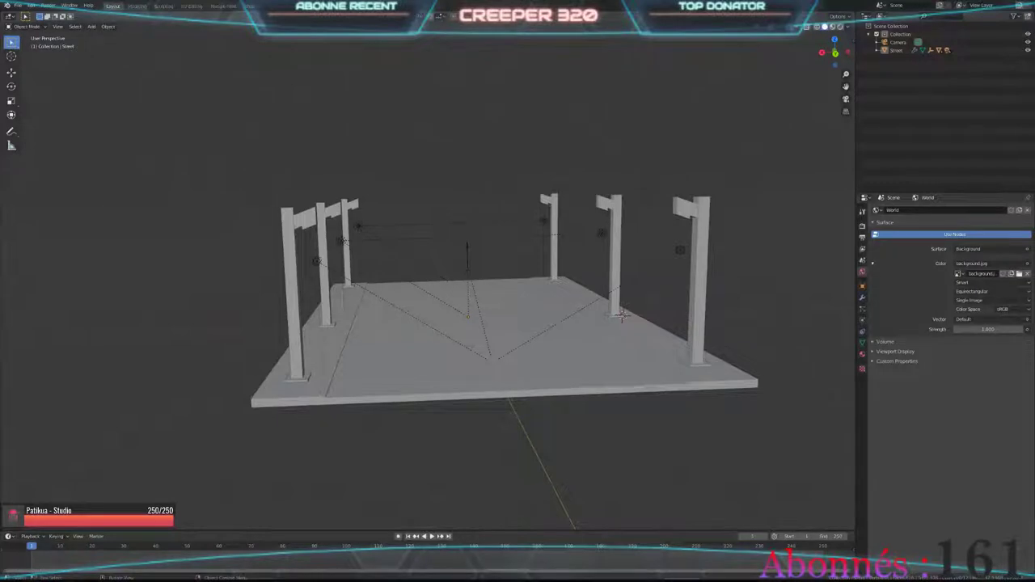
pyautogui.moveTo(622, 315); pyautogui.dragTo(622, 314, button='middle')
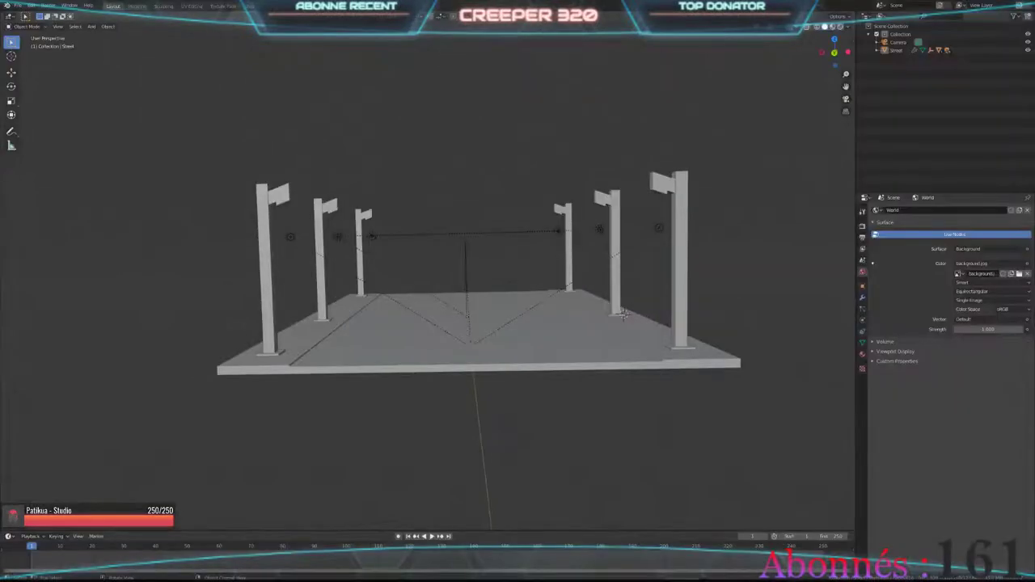
pyautogui.moveTo(621, 316); pyautogui.dragTo(617, 322, button='middle')
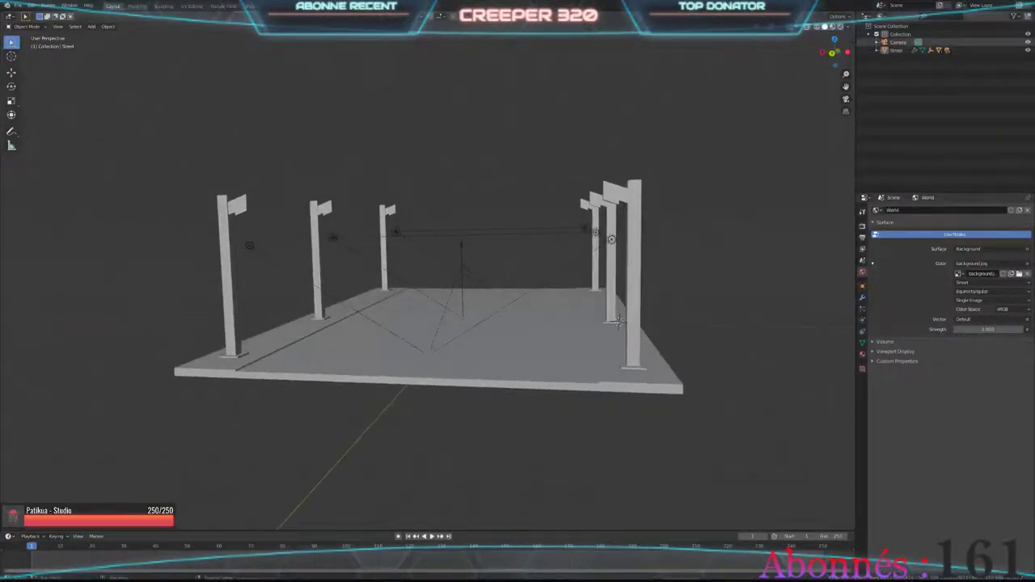
pyautogui.click(617, 321)
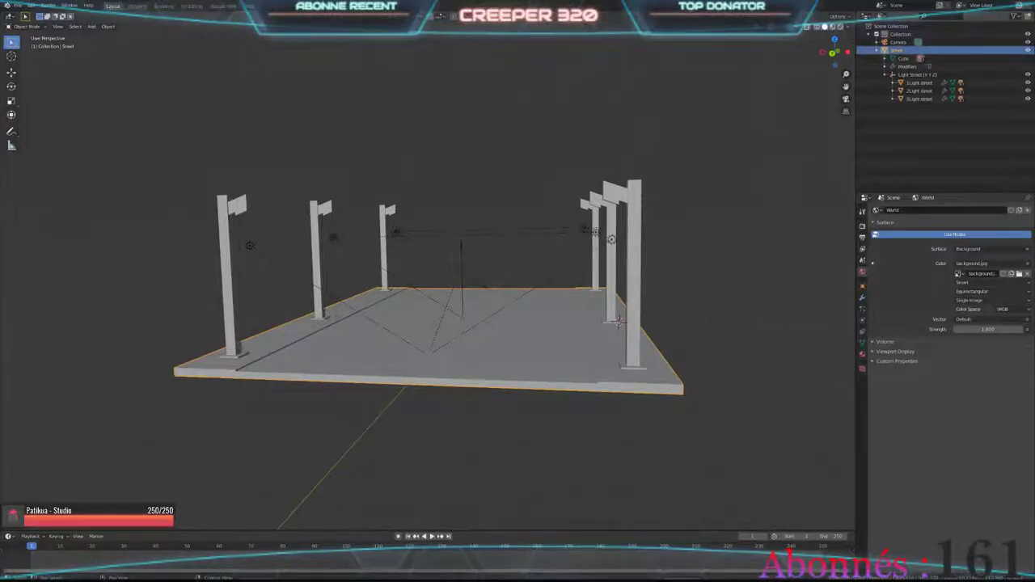
pyautogui.press('h')
pyautogui.click(618, 322)
pyautogui.press('h')
pyautogui.press('h')
pyautogui.click(618, 322)
pyautogui.press('h')
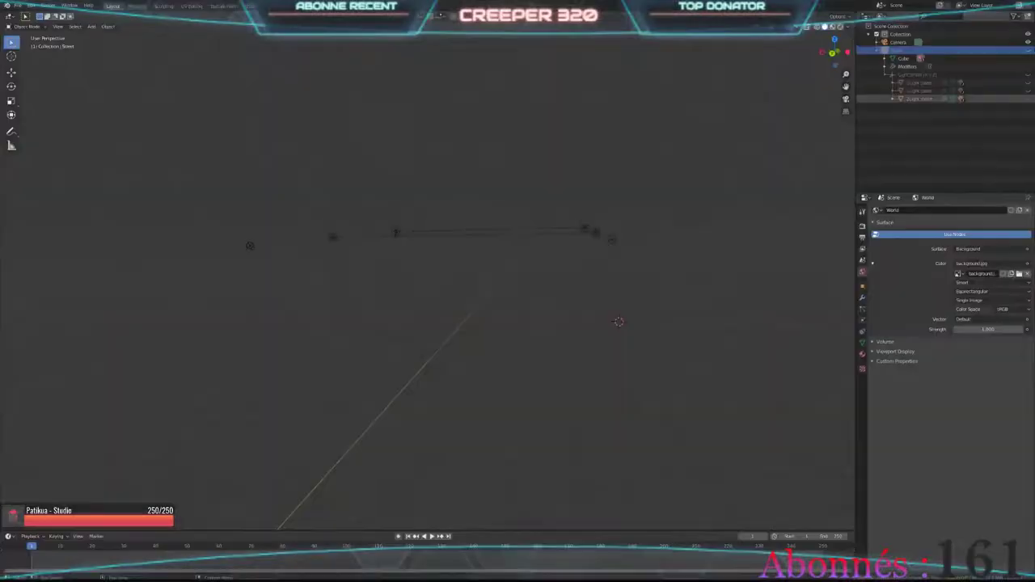
# Step: Select the remaining lights and hide them using the outliner eye icons
pyautogui.moveTo(619, 321); pyautogui.dragTo(624, 313, button='middle')
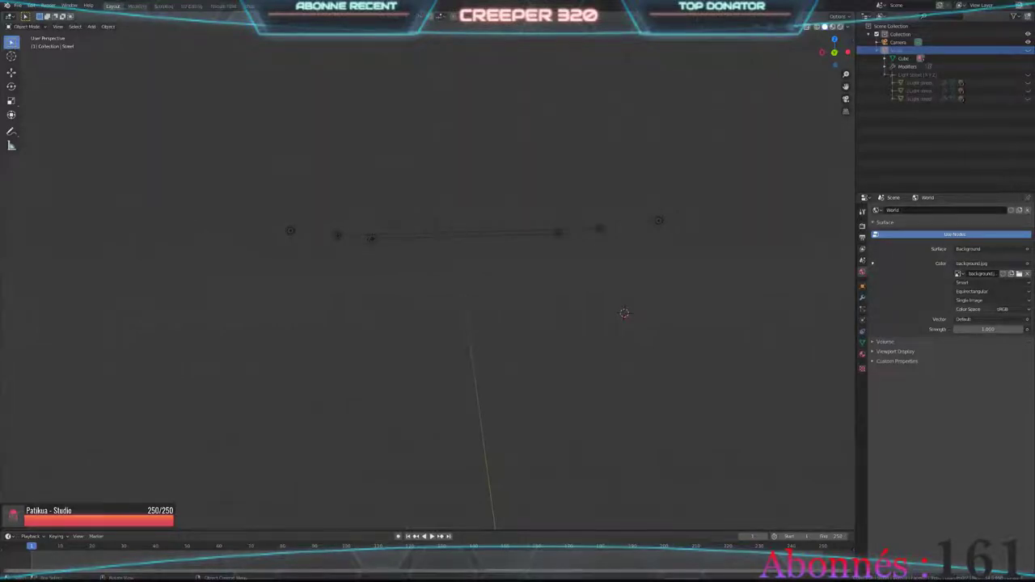
pyautogui.moveTo(625, 313); pyautogui.dragTo(626, 311, button='middle')
pyautogui.moveTo(273, 149); pyautogui.dragTo(464, 197)
pyautogui.moveTo(239, 197); pyautogui.dragTo(687, 259)
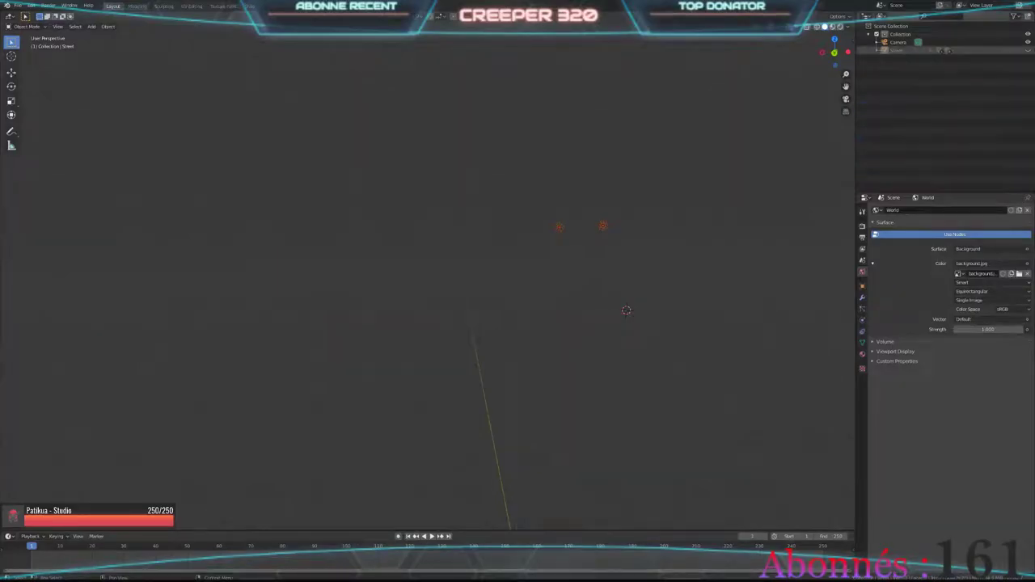
pyautogui.click(896, 50)
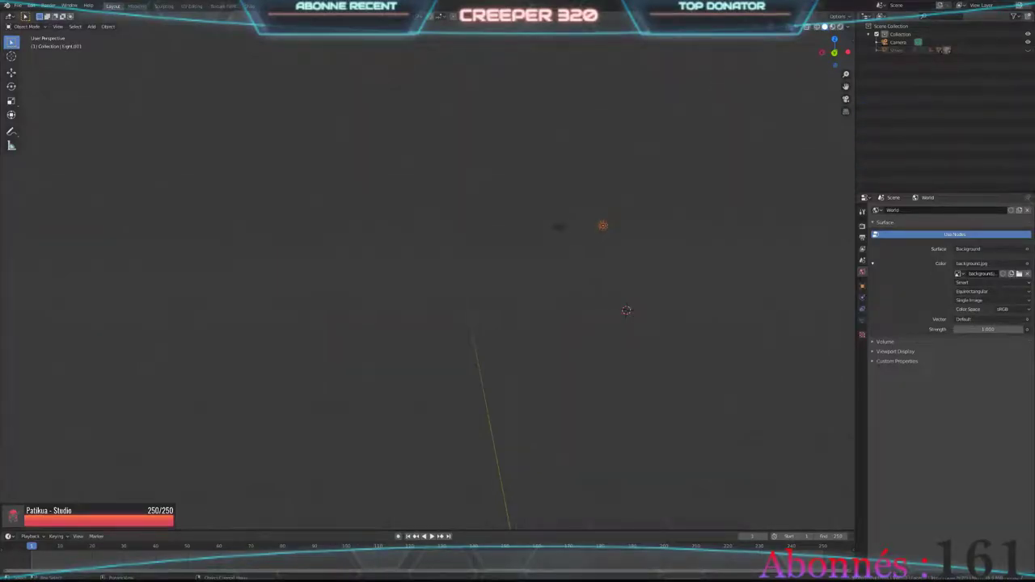
pyautogui.keyDown('shift'); pyautogui.click(885, 50); pyautogui.keyUp('shift')
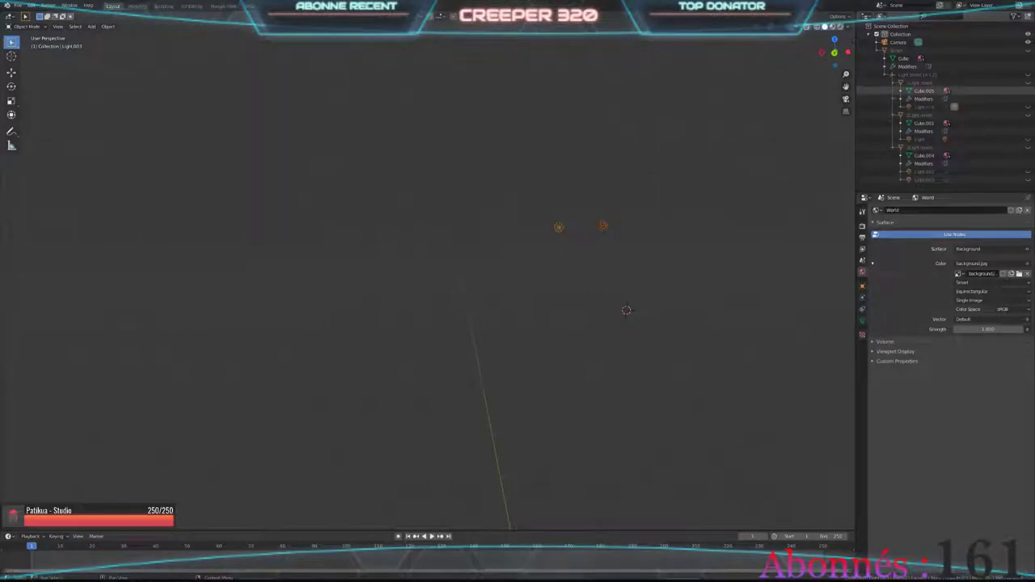
pyautogui.click(954, 107)
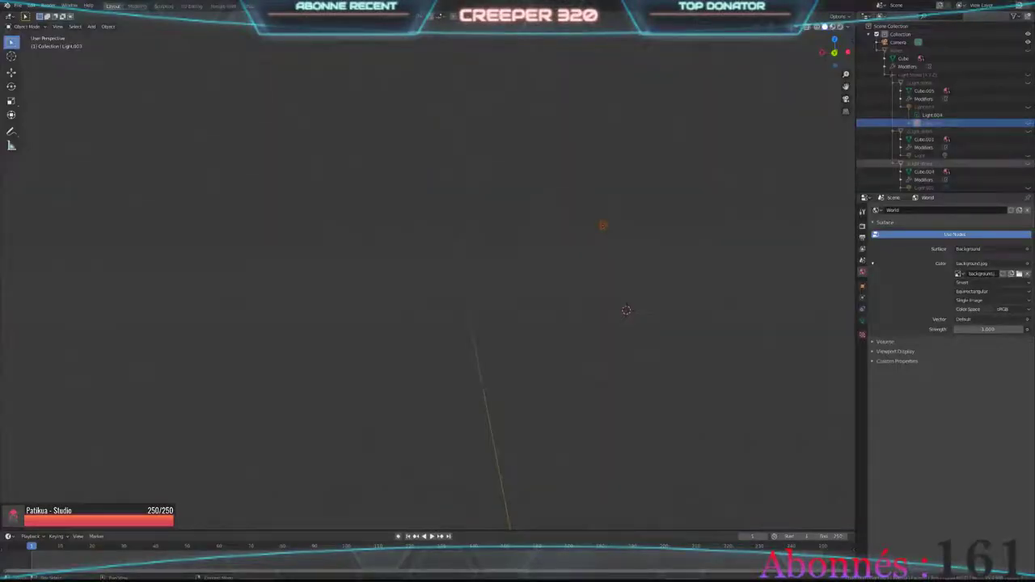
pyautogui.click(922, 155)
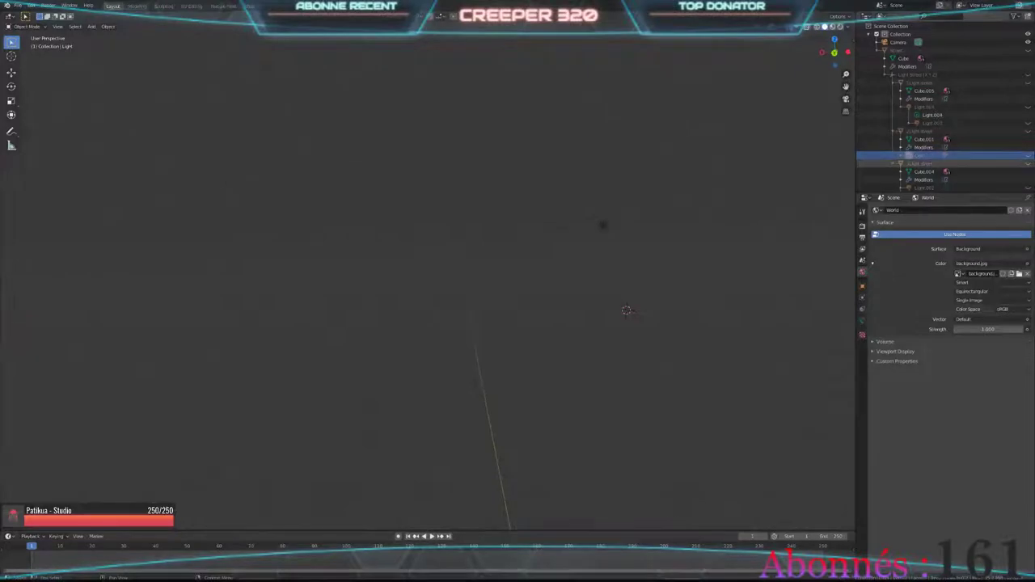
pyautogui.click(900, 155)
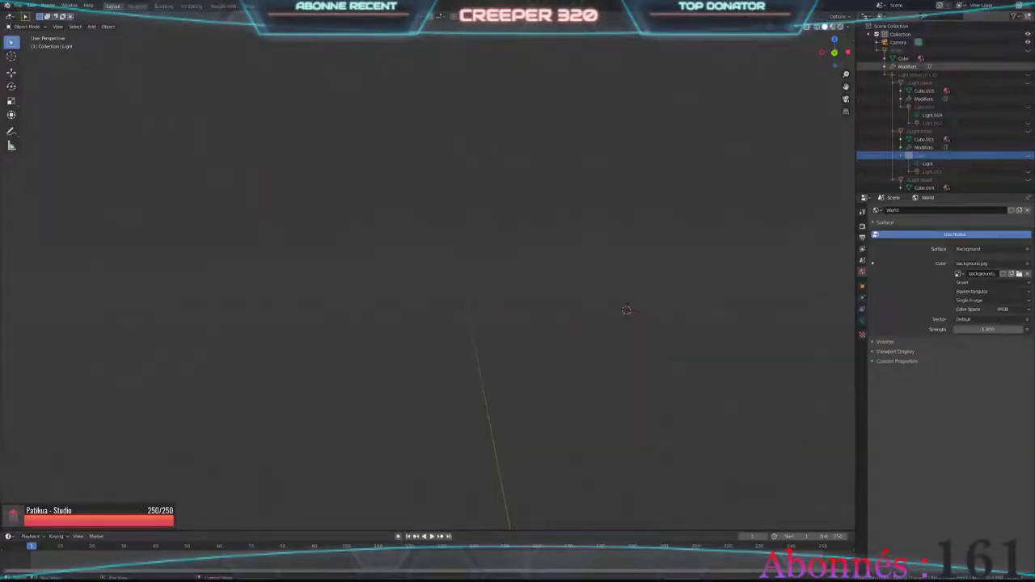
pyautogui.click(885, 51)
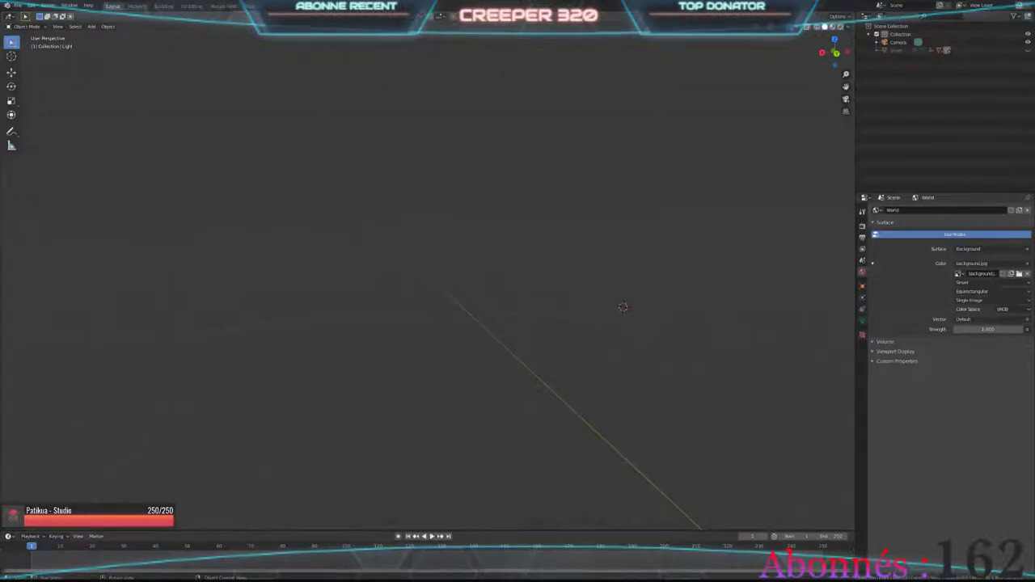
pyautogui.moveTo(623, 307); pyautogui.dragTo(623, 304, button='middle')
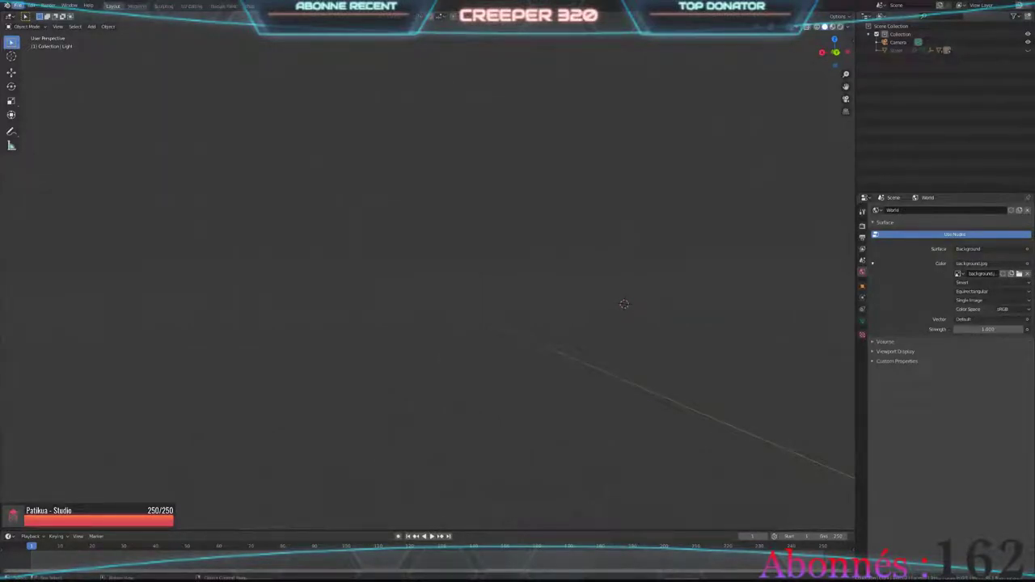
# Step: Start a new General scene without saving the street file
pyautogui.click(17, 6)
pyautogui.click(31, 5)
pyautogui.click(31, 6)
pyautogui.click(17, 5)
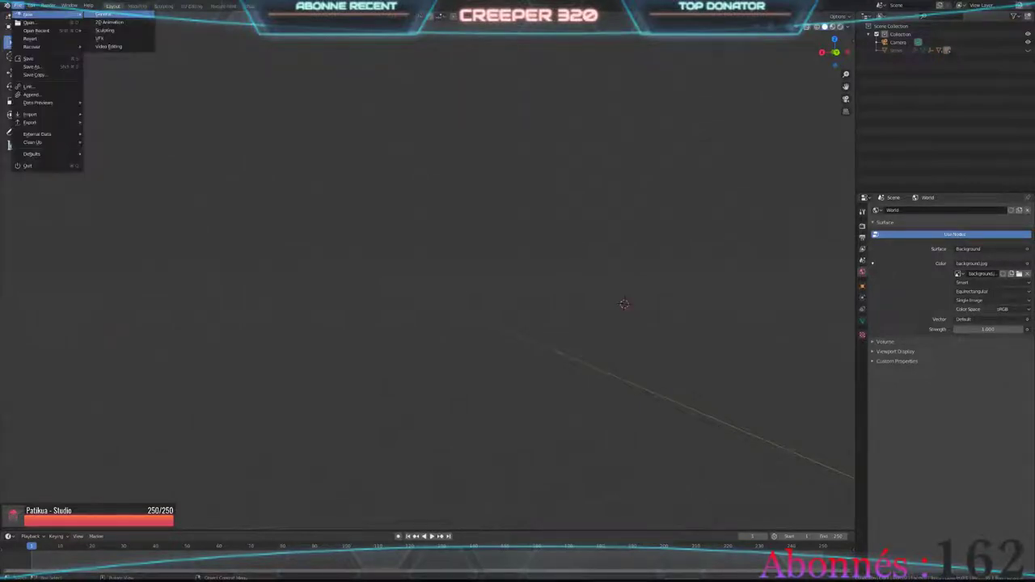
pyautogui.click(103, 14)
pyautogui.click(443, 300)
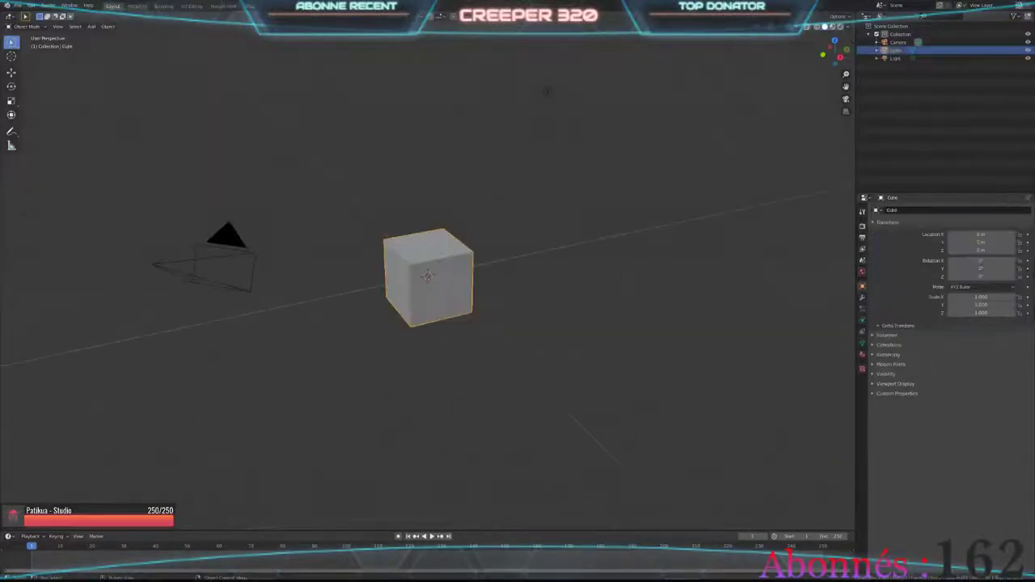
# Step: Reselect the default cube and orbit to a front view of it
pyautogui.moveTo(547, 91); pyautogui.dragTo(532, 58, button='middle')
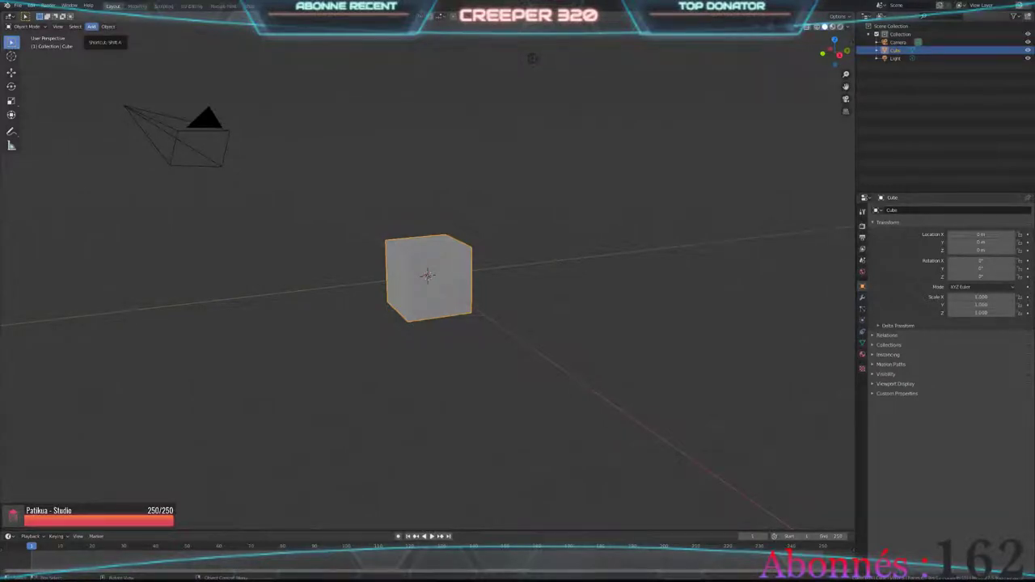
pyautogui.click(91, 26)
pyautogui.press('Escape')
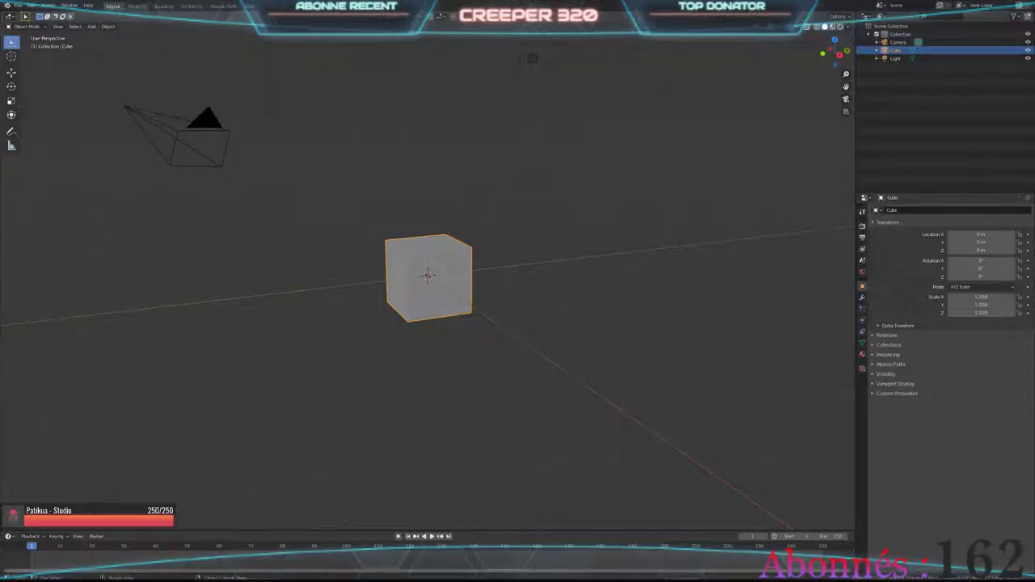
pyautogui.click(532, 58)
pyautogui.moveTo(532, 59); pyautogui.dragTo(486, 73, button='middle')
pyautogui.scroll(2, 431, 270)
pyautogui.click(431, 269)
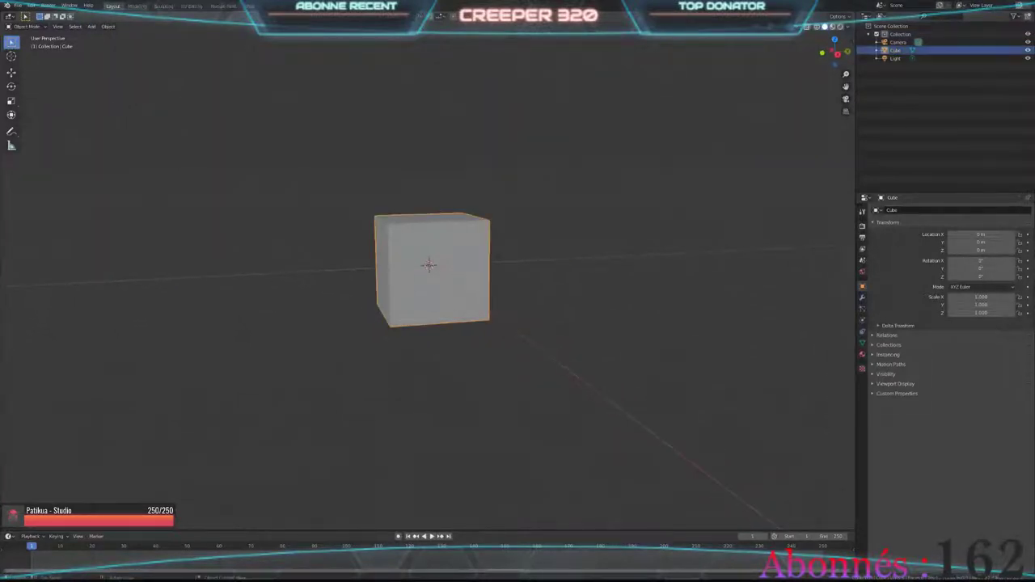
pyautogui.moveTo(431, 269)
pyautogui.mouseDown(button='middle')
pyautogui.moveTo(477, 218)
pyautogui.moveTo(513, 225)
pyautogui.mouseUp(button='middle')
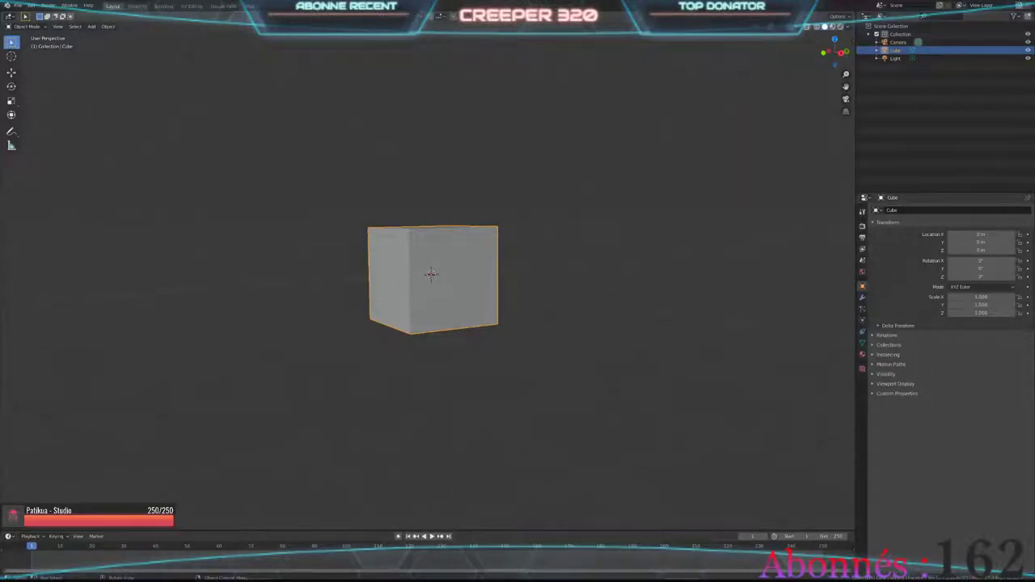
# Step: Raise the cube along Z to a location of 1 m
pyautogui.press('g')
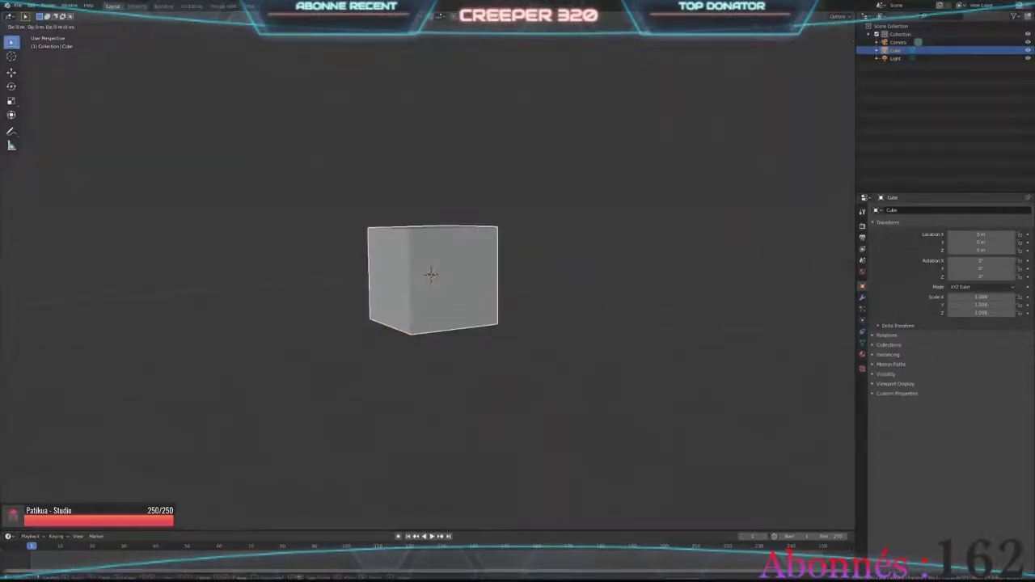
pyautogui.press('z')
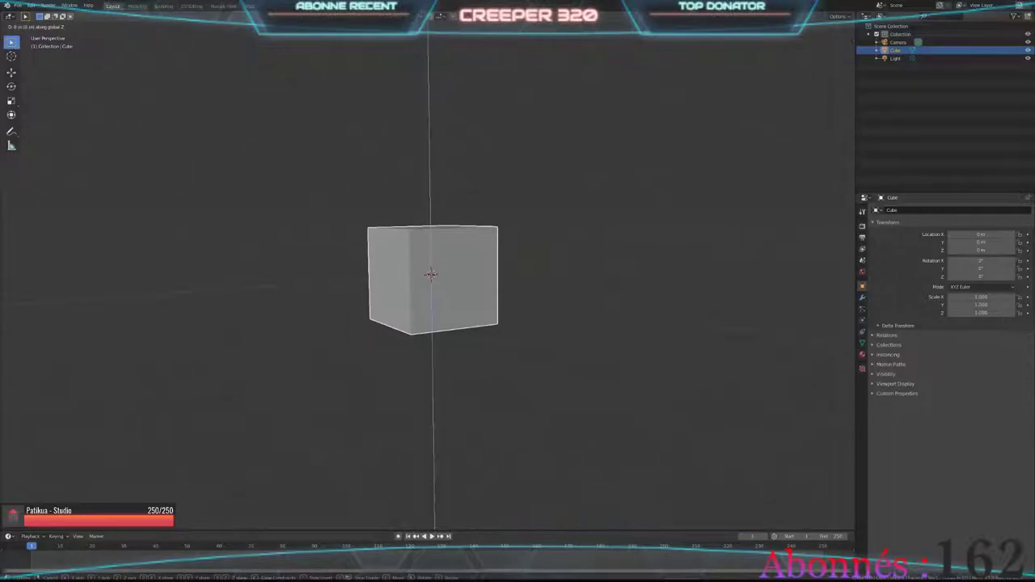
pyautogui.press('Return')
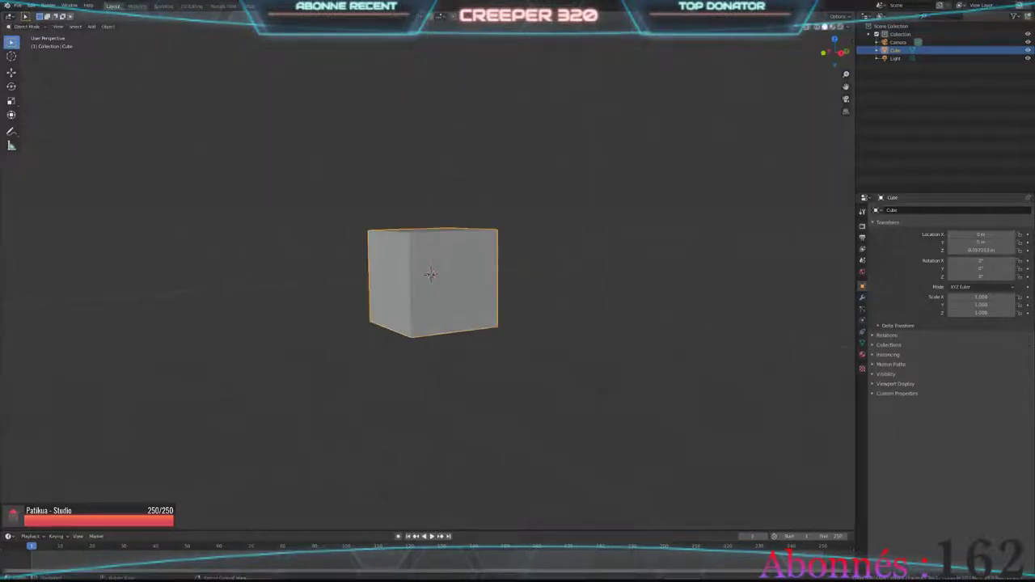
pyautogui.write('gz')
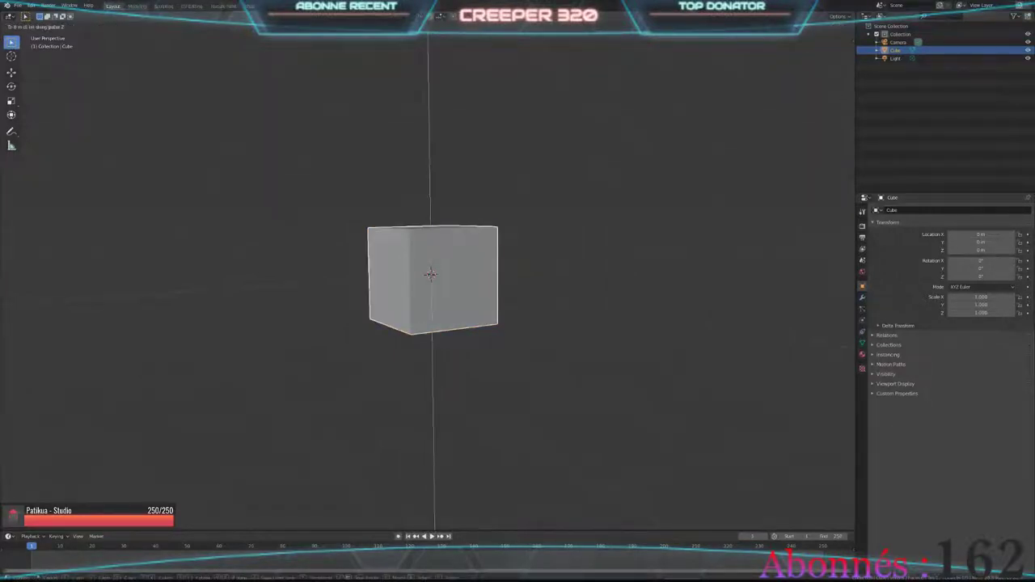
pyautogui.write('1')
pyautogui.press('Return')
# Step: Flatten the cube along Z as a trial, then undo it
pyautogui.moveTo(431, 273); pyautogui.dragTo(460, 291, button='middle')
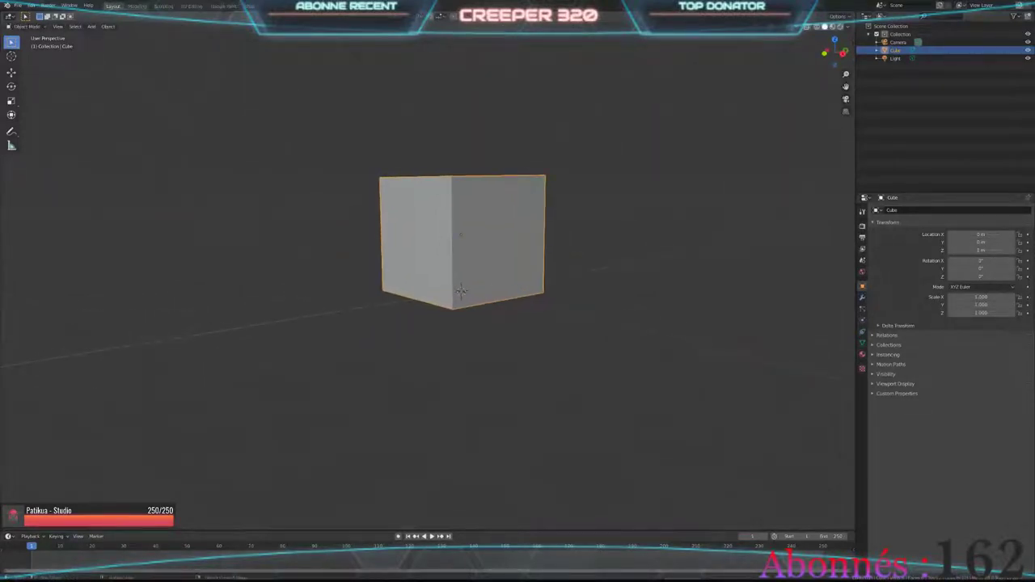
pyautogui.press('s')
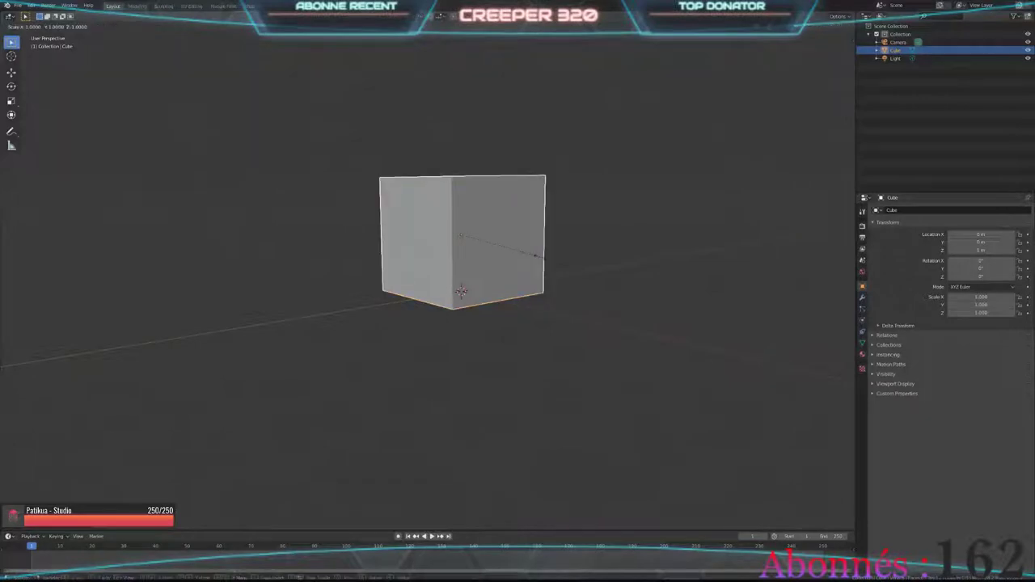
pyautogui.press('z')
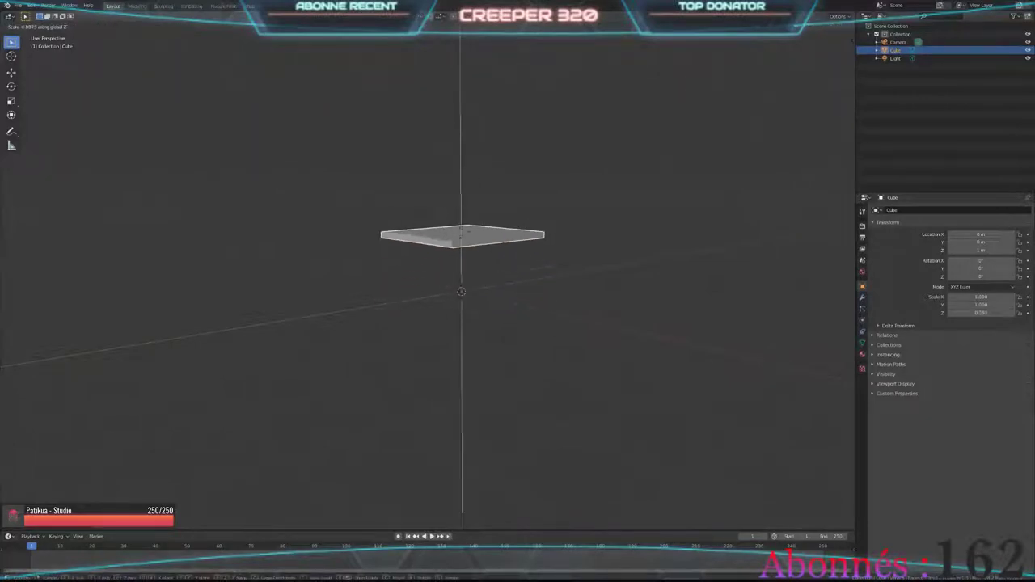
pyautogui.click(461, 291)
pyautogui.hotkey('ctrl', 'z')
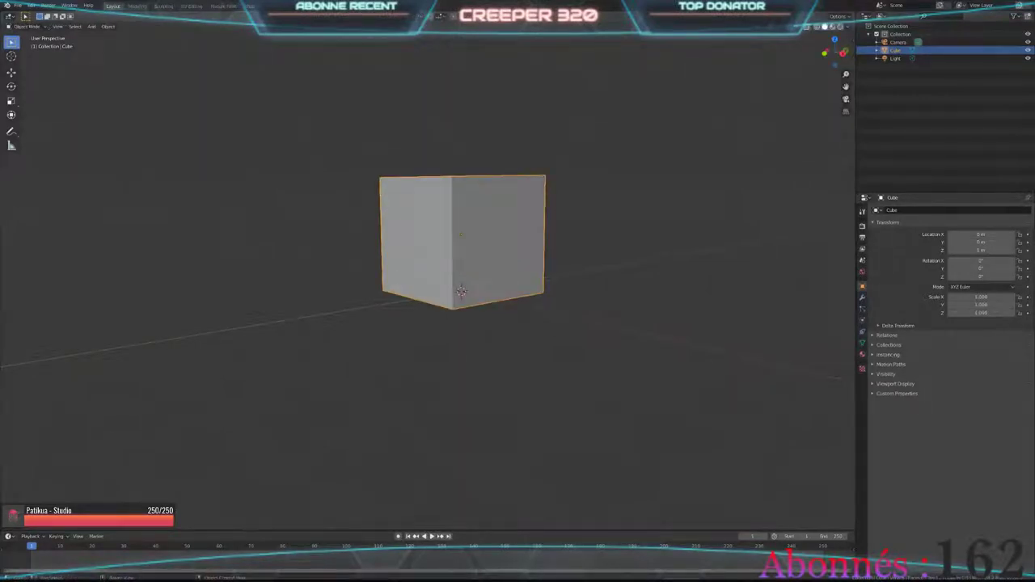
# Step: Squash the cube vertically with the Scale tool into a thin slab of Z 0.142
pyautogui.click(11, 101)
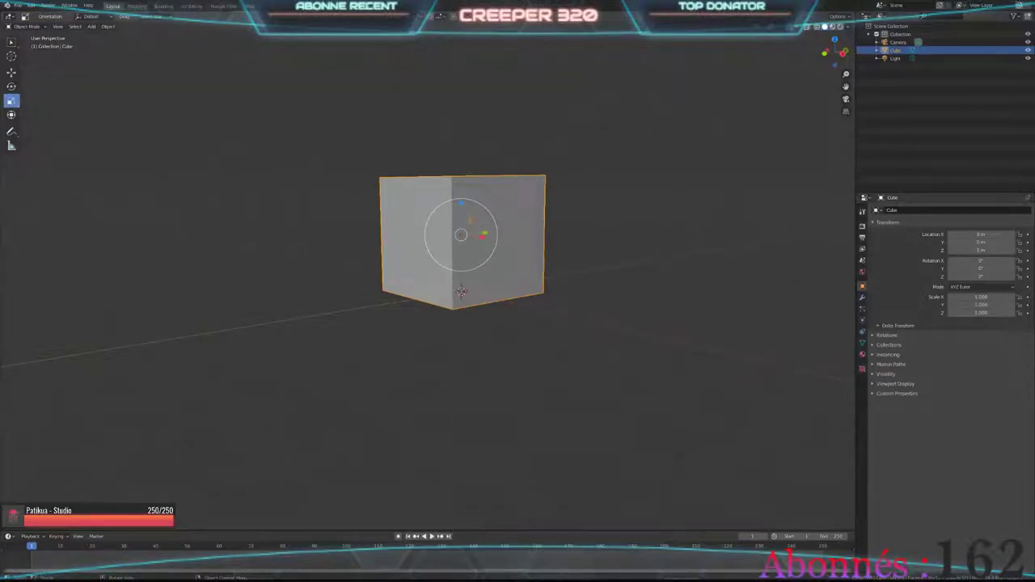
pyautogui.moveTo(461, 204); pyautogui.dragTo(460, 220)
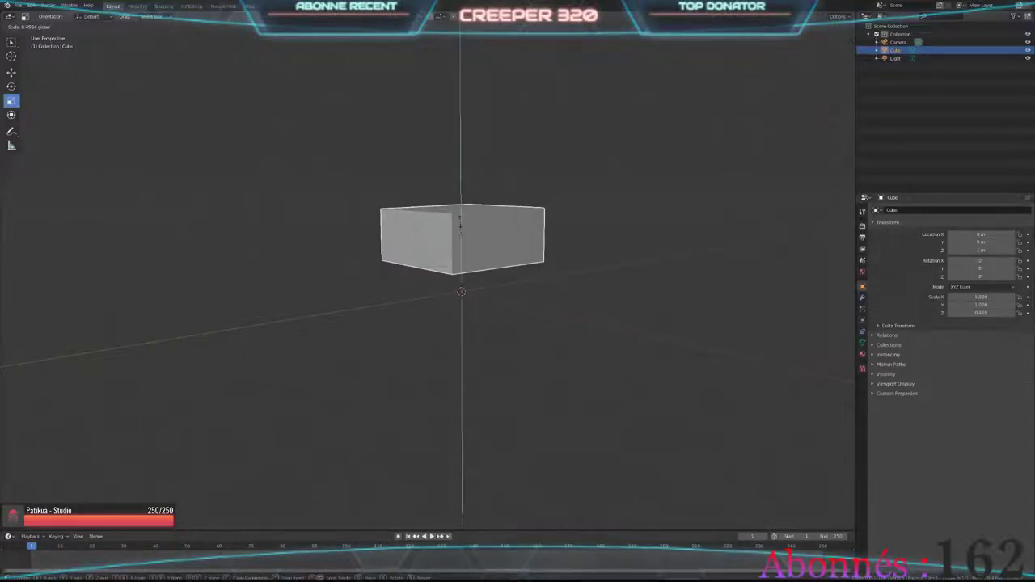
pyautogui.moveTo(460, 220); pyautogui.dragTo(460, 220)
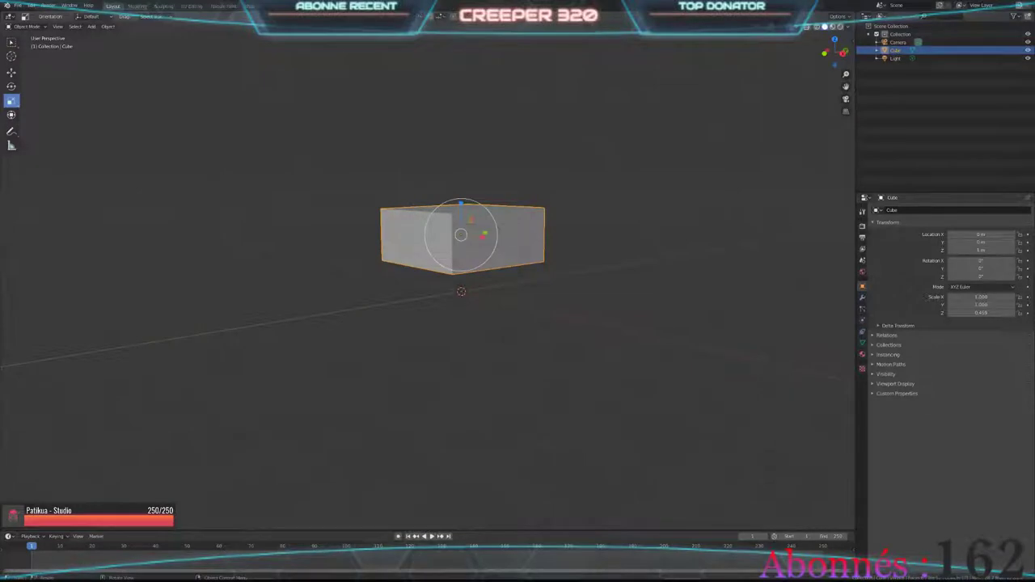
pyautogui.moveTo(460, 340)
pyautogui.mouseDown(button='middle')
pyautogui.moveTo(477, 336)
pyautogui.moveTo(481, 356)
pyautogui.mouseUp(button='middle')
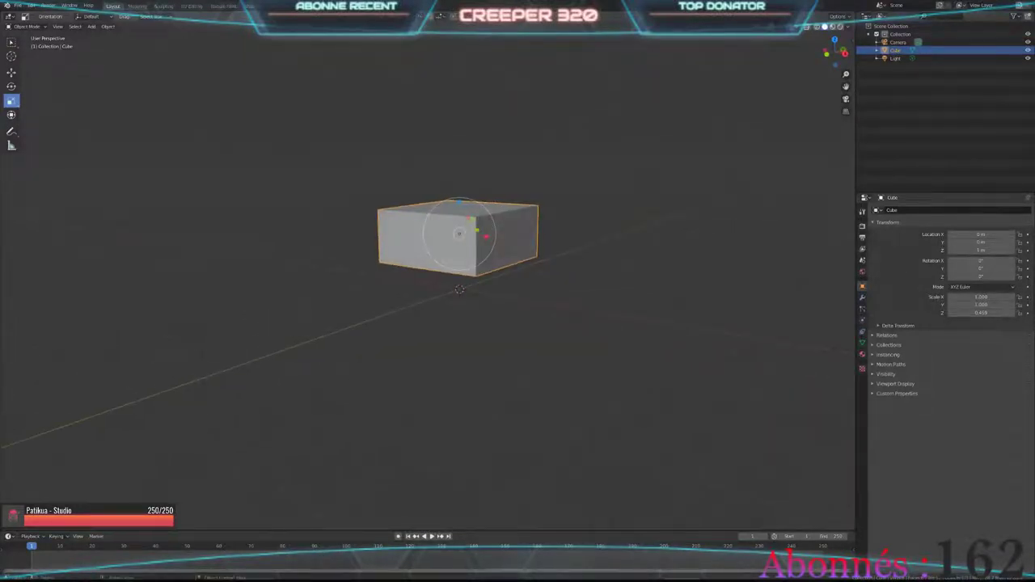
pyautogui.moveTo(481, 356)
pyautogui.mouseDown(button='middle')
pyautogui.moveTo(453, 356)
pyautogui.moveTo(471, 424)
pyautogui.mouseUp(button='middle')
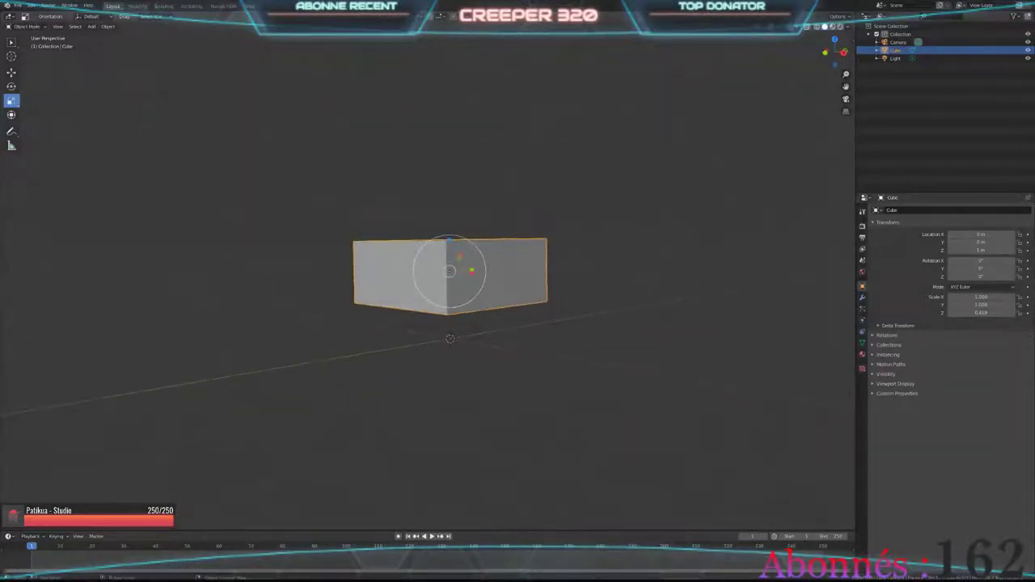
pyautogui.moveTo(449, 241); pyautogui.dragTo(449, 267)
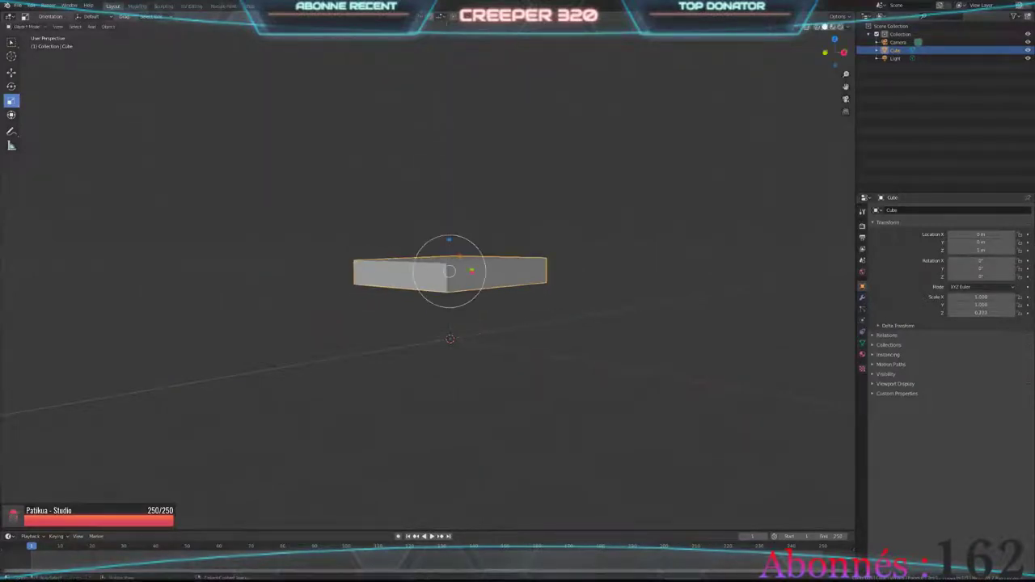
pyautogui.moveTo(449, 267); pyautogui.dragTo(449, 299, button='middle')
# Step: Move the slab up along Z to 0.4712 m
pyautogui.press('g')
pyautogui.press('z')
pyautogui.click(449, 335)
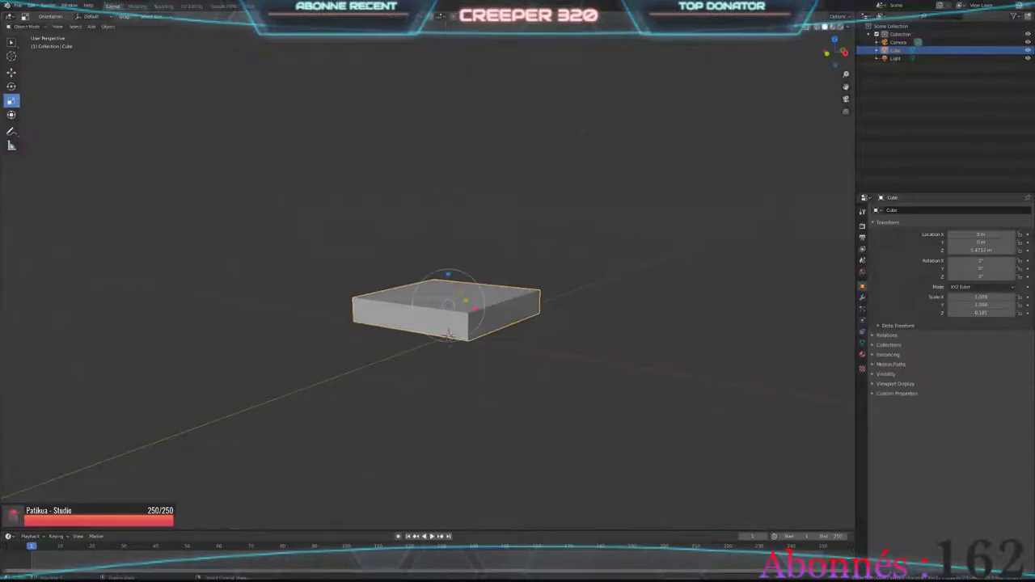
pyautogui.moveTo(449, 336); pyautogui.dragTo(435, 281, button='middle')
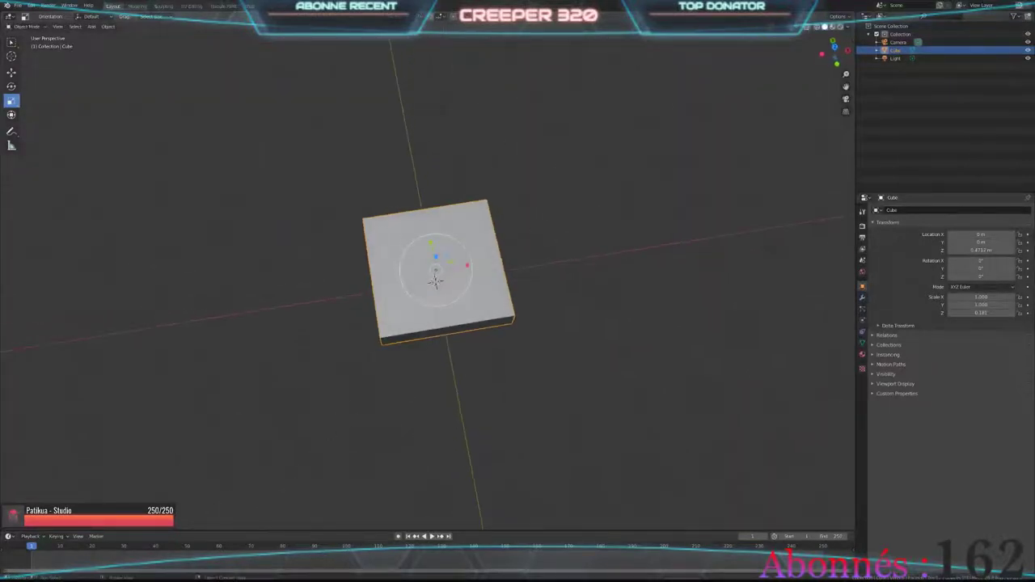
# Step: Stretch the slab to 2.467 along X and 1.077 along Y, then enter Edit Mode
pyautogui.press('s')
pyautogui.press('x')
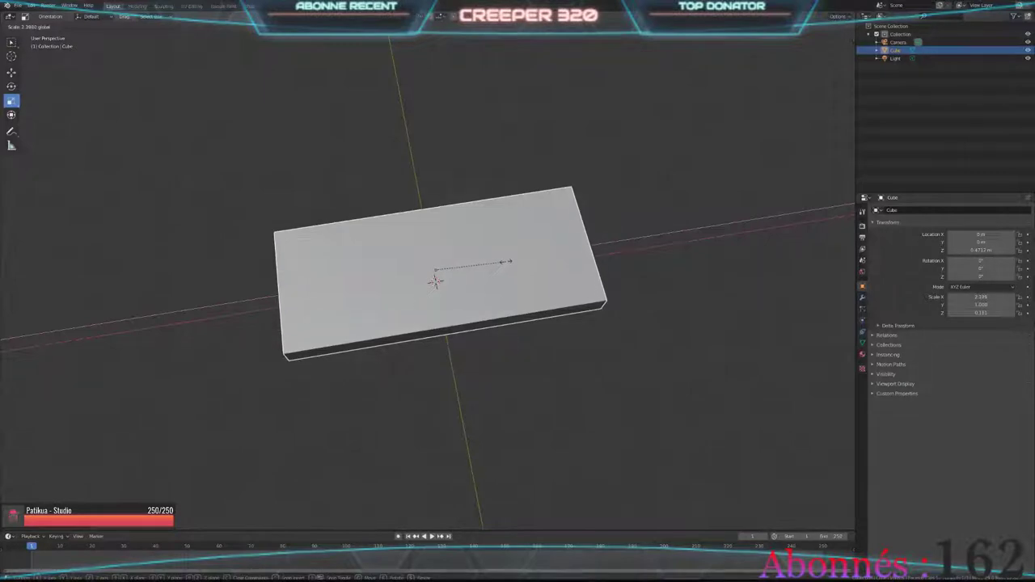
pyautogui.click(437, 283)
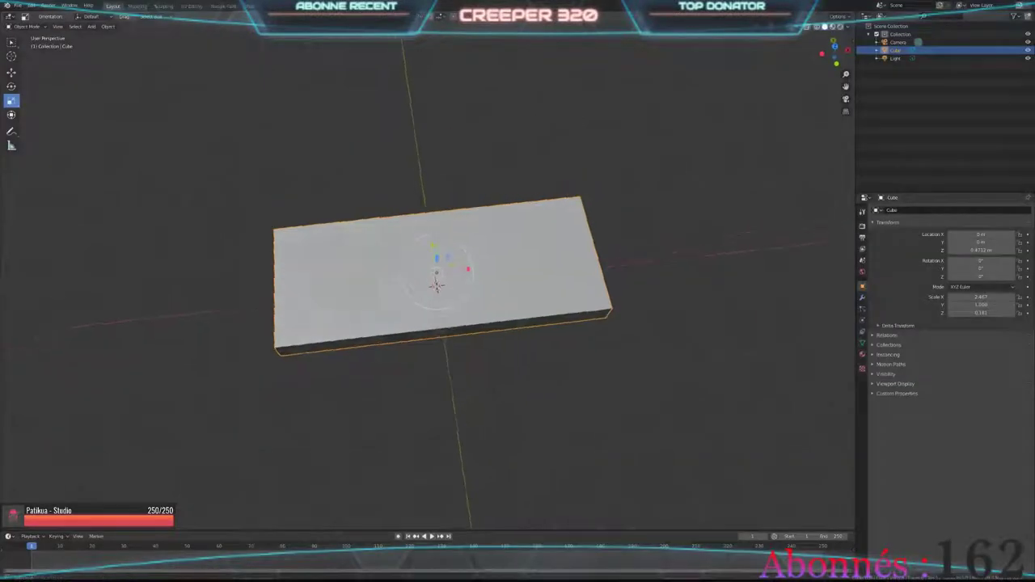
pyautogui.moveTo(437, 285); pyautogui.dragTo(446, 334, button='middle')
pyautogui.press('s')
pyautogui.press('Escape')
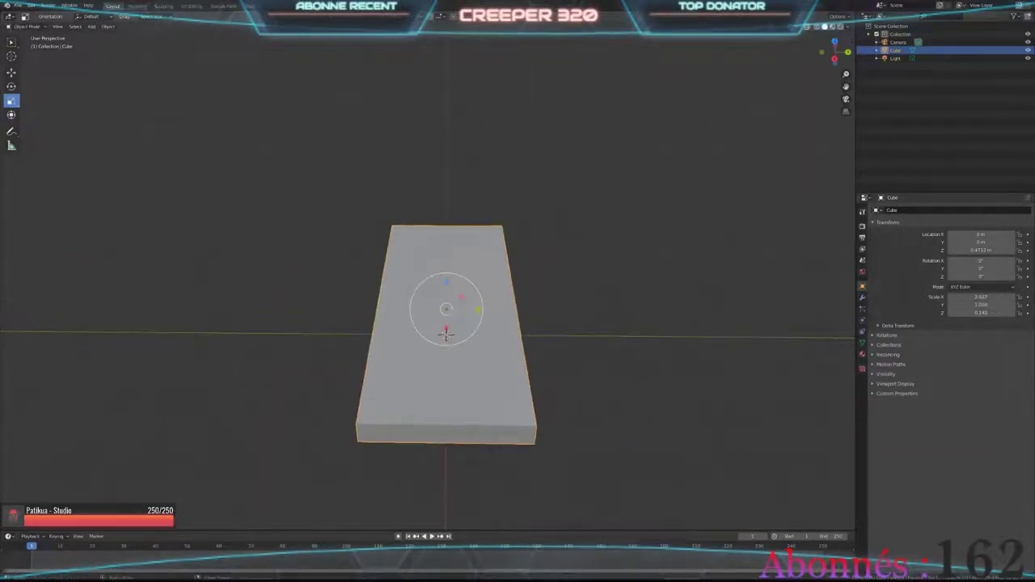
pyautogui.press('s')
pyautogui.press('x')
pyautogui.click(445, 333)
pyautogui.moveTo(445, 334); pyautogui.dragTo(447, 338, button='middle')
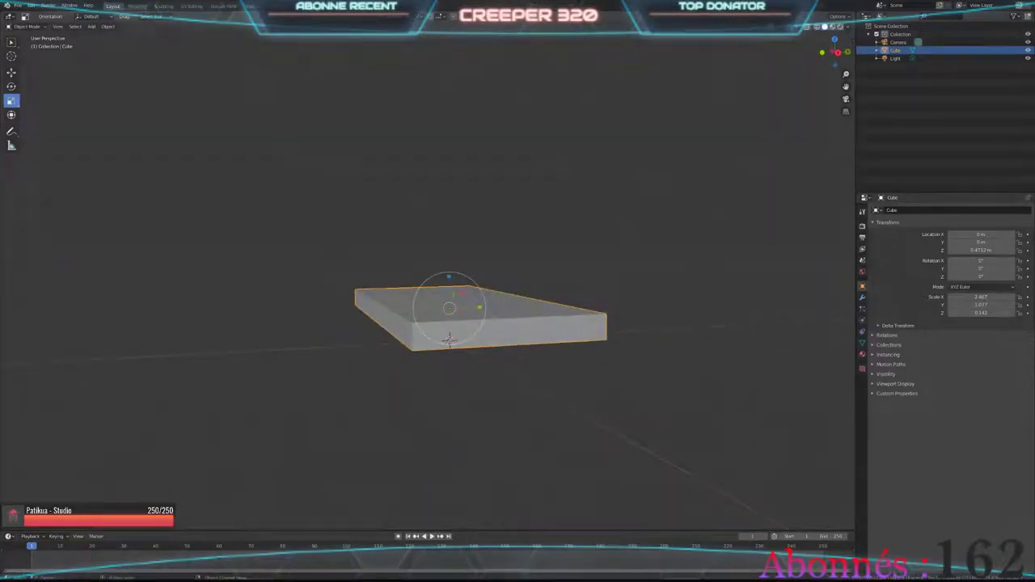
pyautogui.press('Tab')
pyautogui.press('Tab')
pyautogui.hotkey('ctrl', 'Tab')
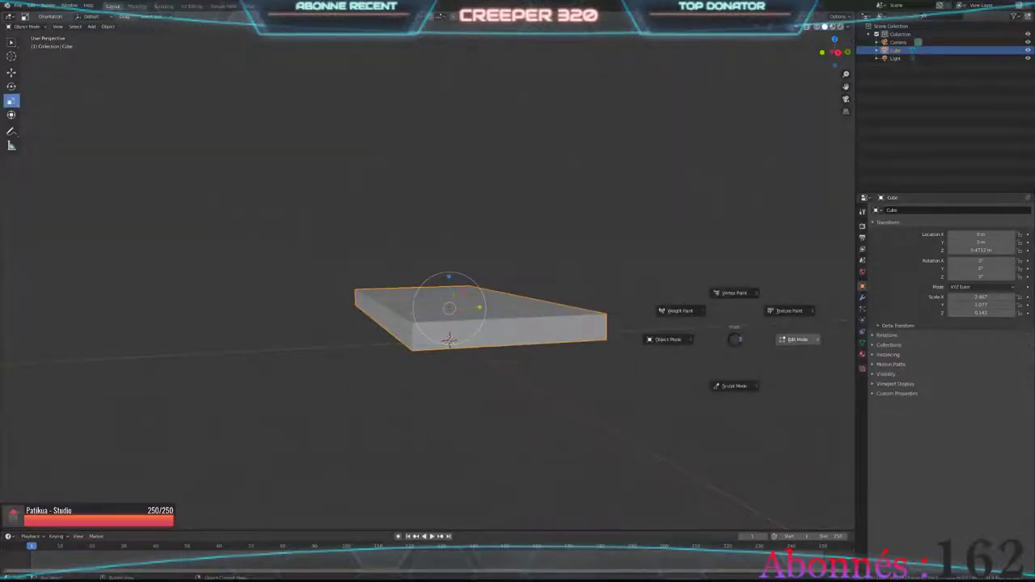
# Step: Add a loop cut kept at the centre of the slab in Edit Mode
pyautogui.click(797, 339)
pyautogui.moveTo(797, 339)
pyautogui.mouseDown(button='middle')
pyautogui.moveTo(451, 340)
pyautogui.moveTo(439, 324)
pyautogui.moveTo(431, 347)
pyautogui.moveTo(412, 347)
pyautogui.moveTo(447, 341)
pyautogui.mouseUp(button='middle')
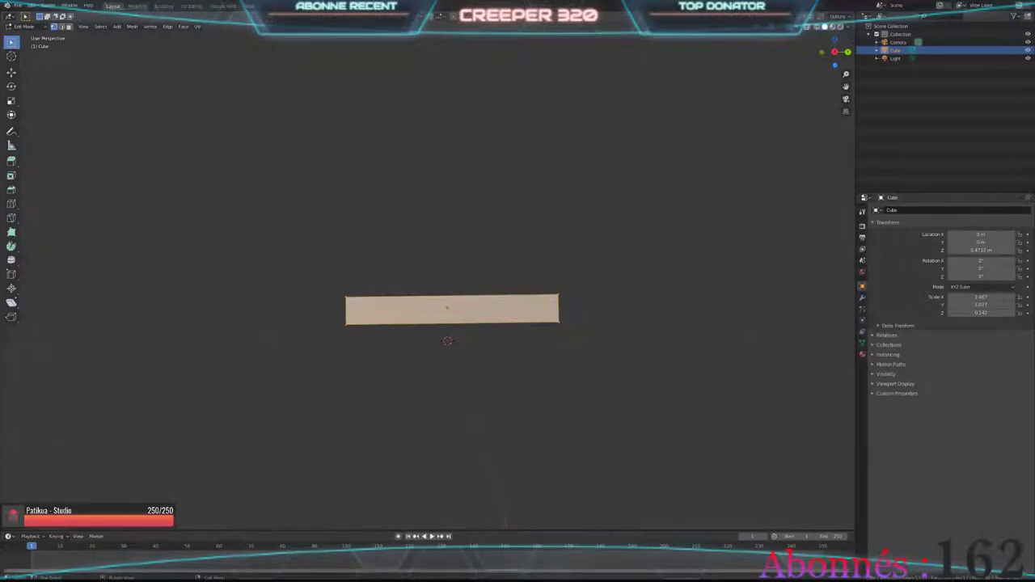
pyautogui.hotkey('ctrl', 'r')
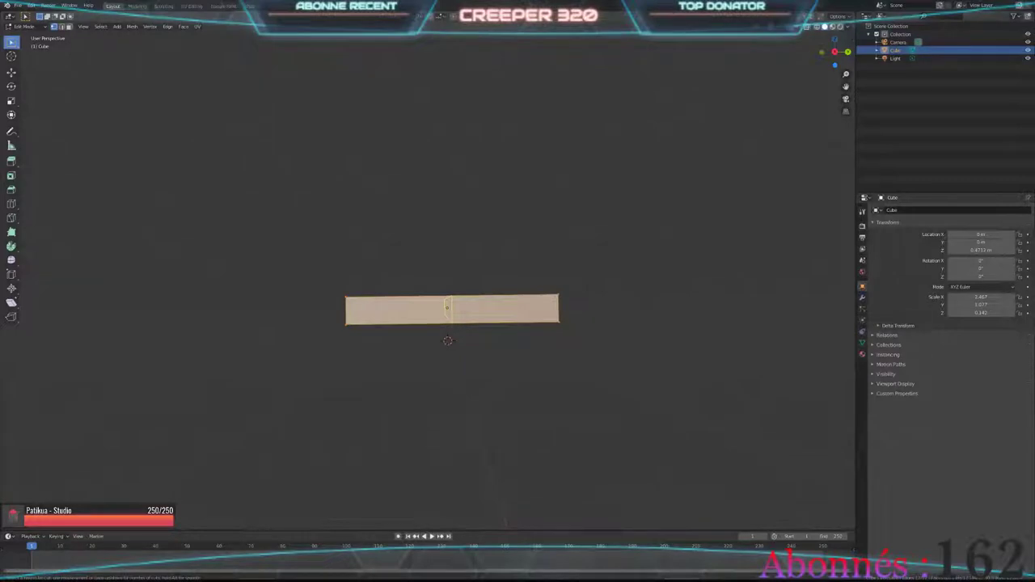
pyautogui.click(447, 308)
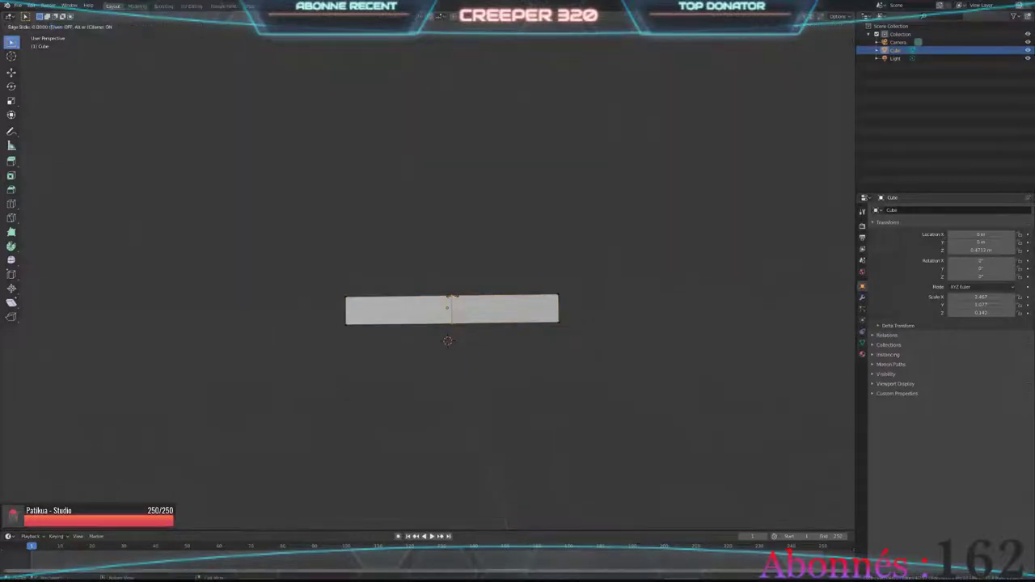
pyautogui.press('Return')
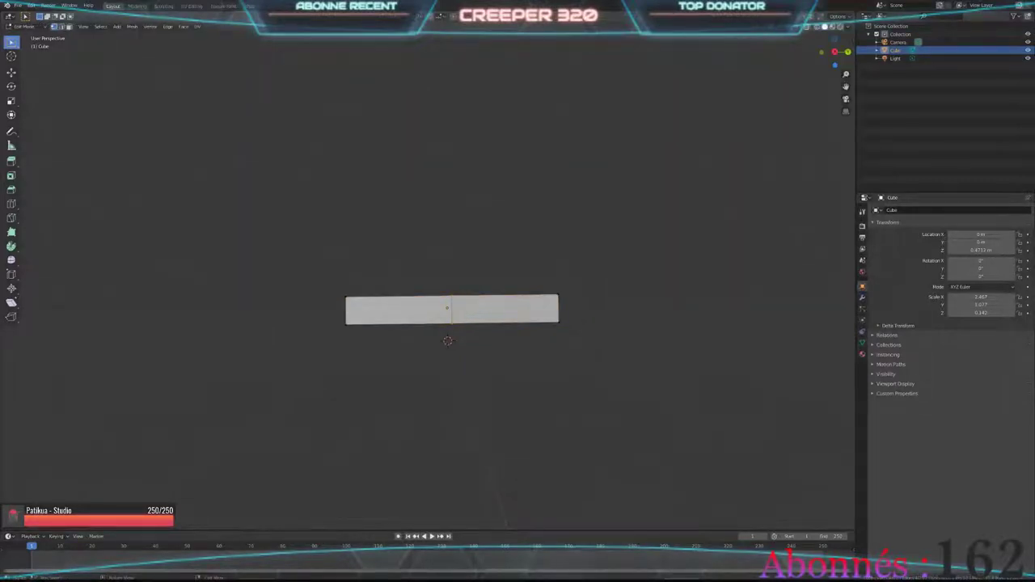
# Step: With X-ray on, box-select the slab's left half and delete its faces
pyautogui.moveTo(447, 405)
pyautogui.mouseDown(button='middle')
pyautogui.moveTo(453, 380)
pyautogui.moveTo(457, 405)
pyautogui.mouseUp(button='middle')
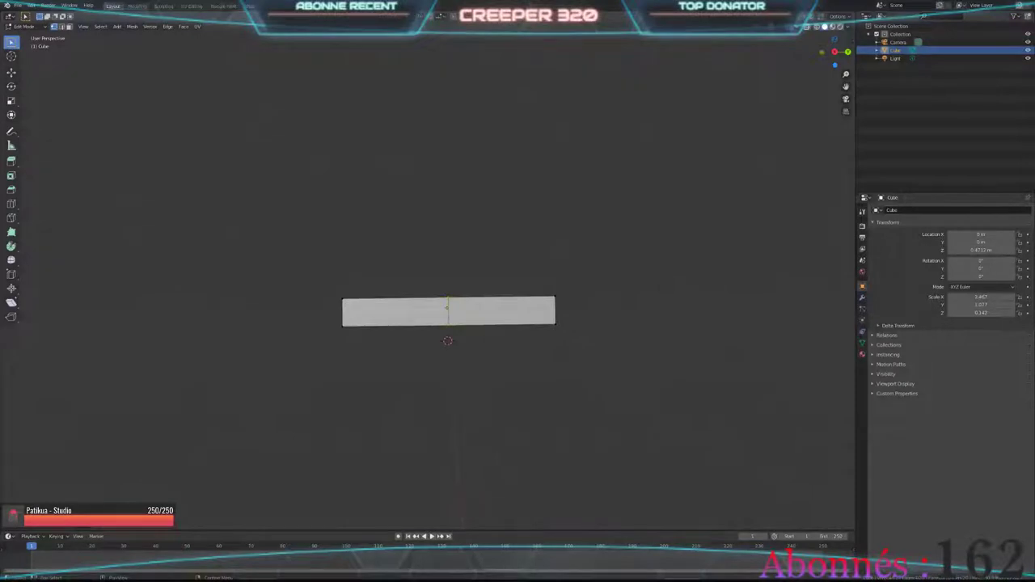
pyautogui.hotkey('alt', 'z')
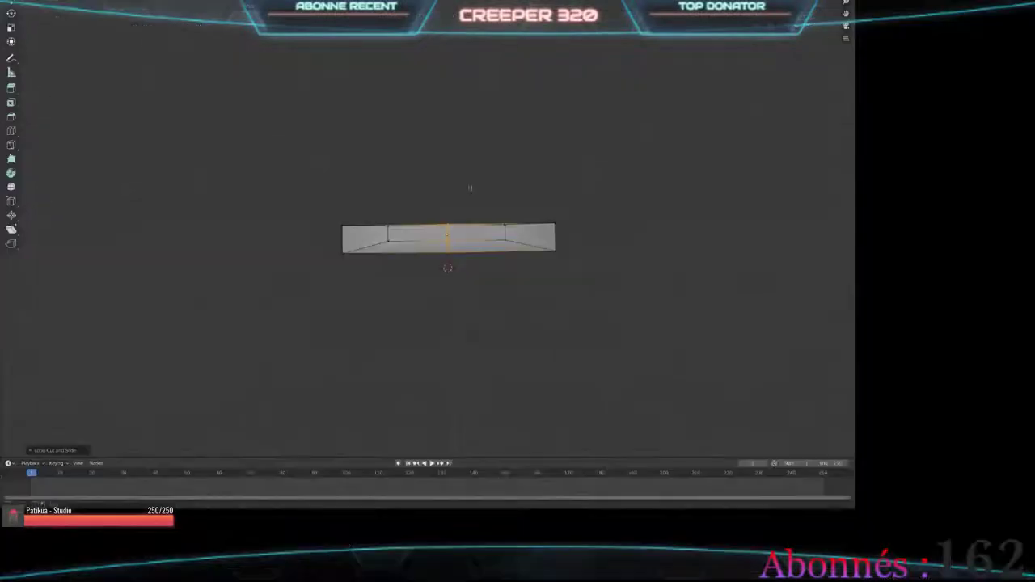
pyautogui.moveTo(472, 185); pyautogui.dragTo(315, 289)
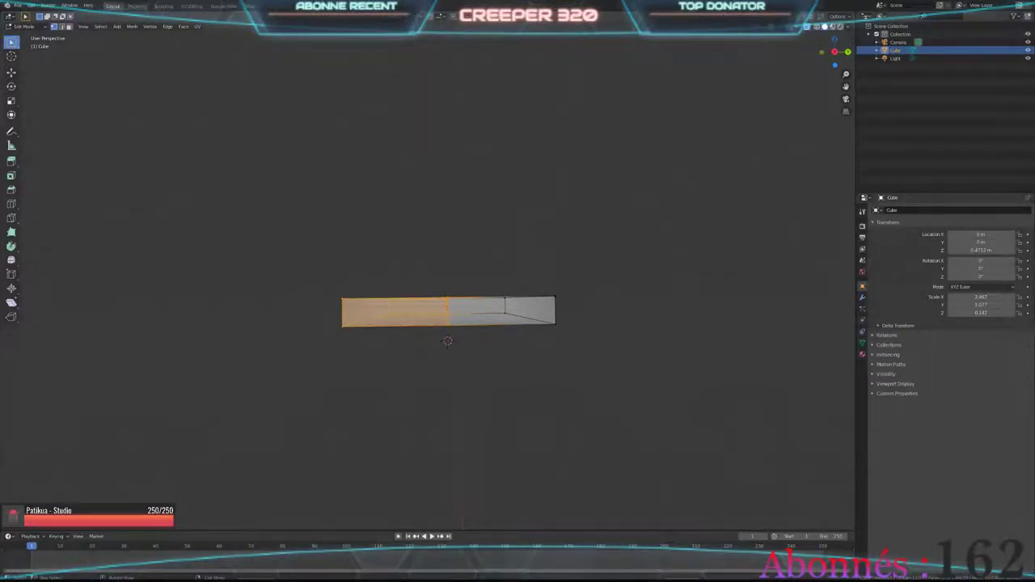
pyautogui.press('x')
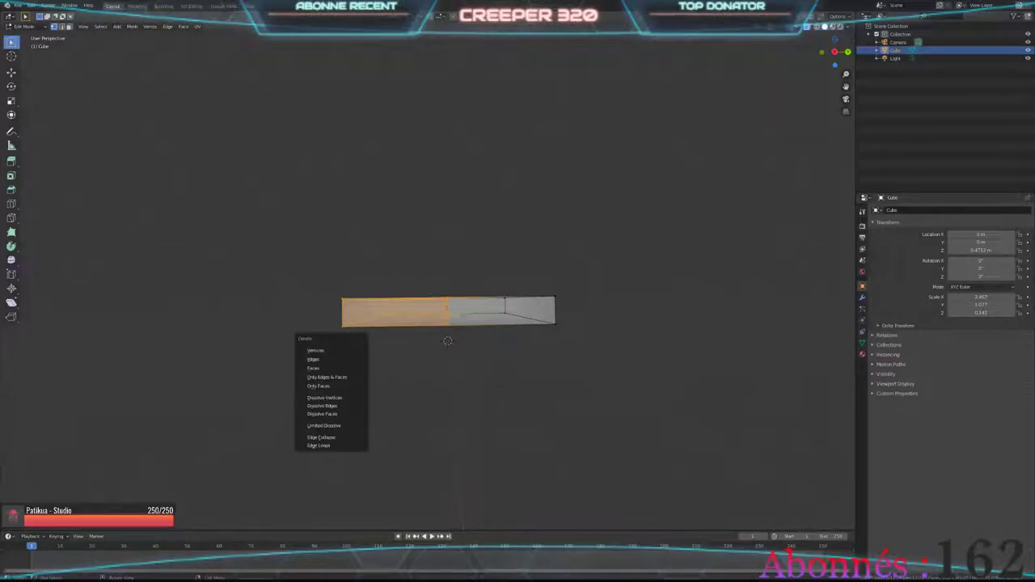
pyautogui.press('f')
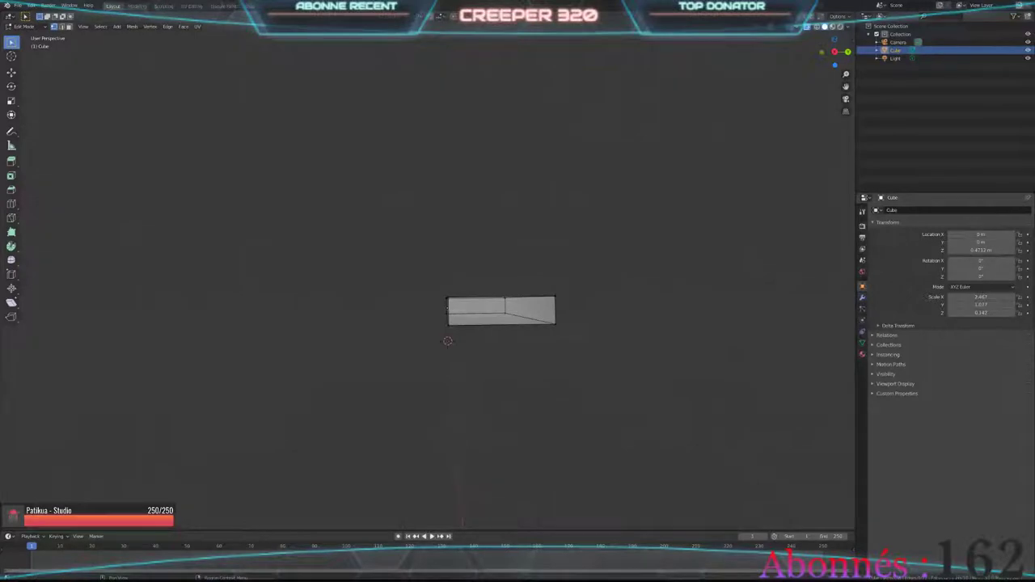
# Step: Add a Mirror modifier to the half slab from the Modifier tab
pyautogui.click(862, 298)
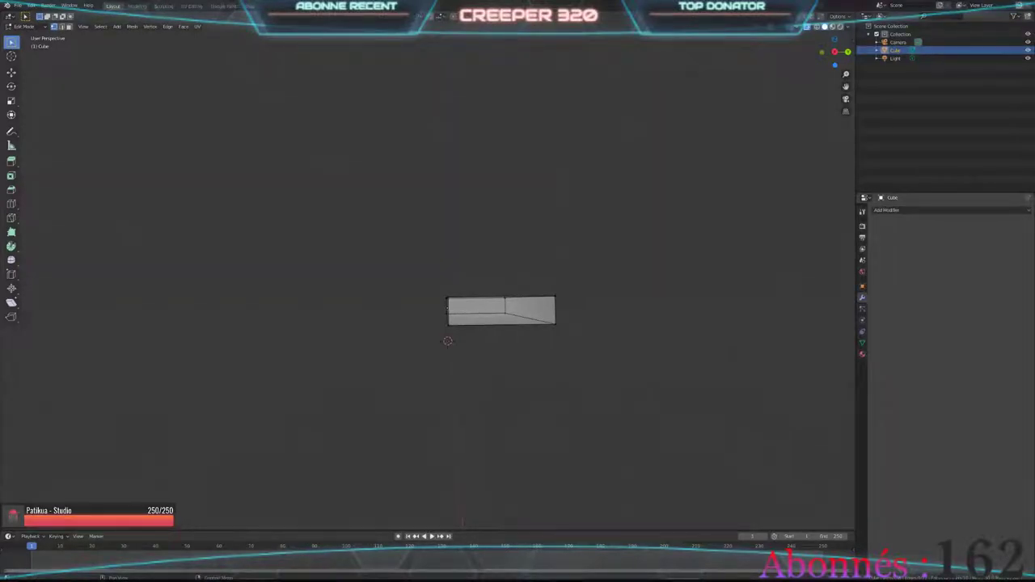
pyautogui.click(889, 209)
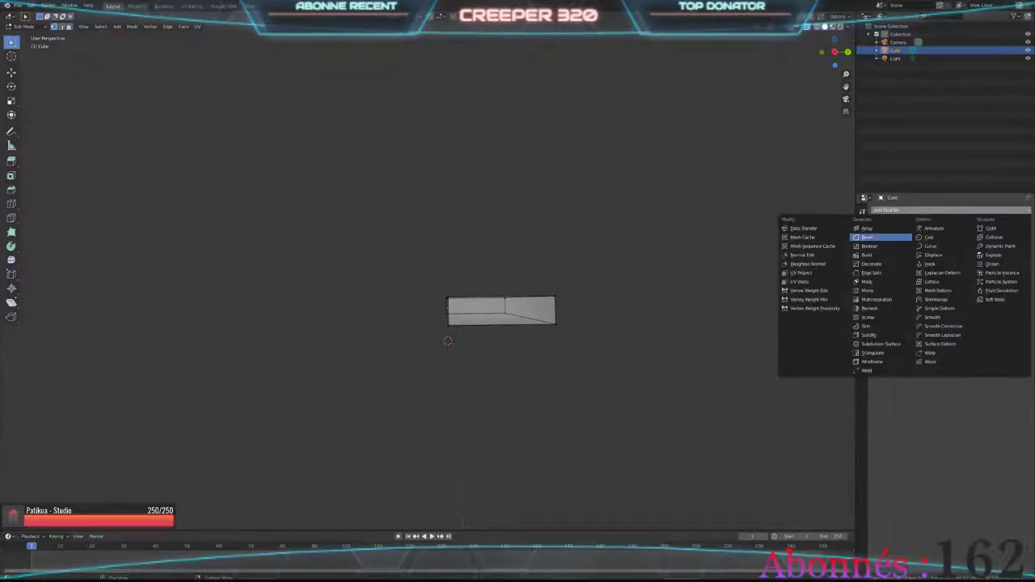
pyautogui.click(870, 290)
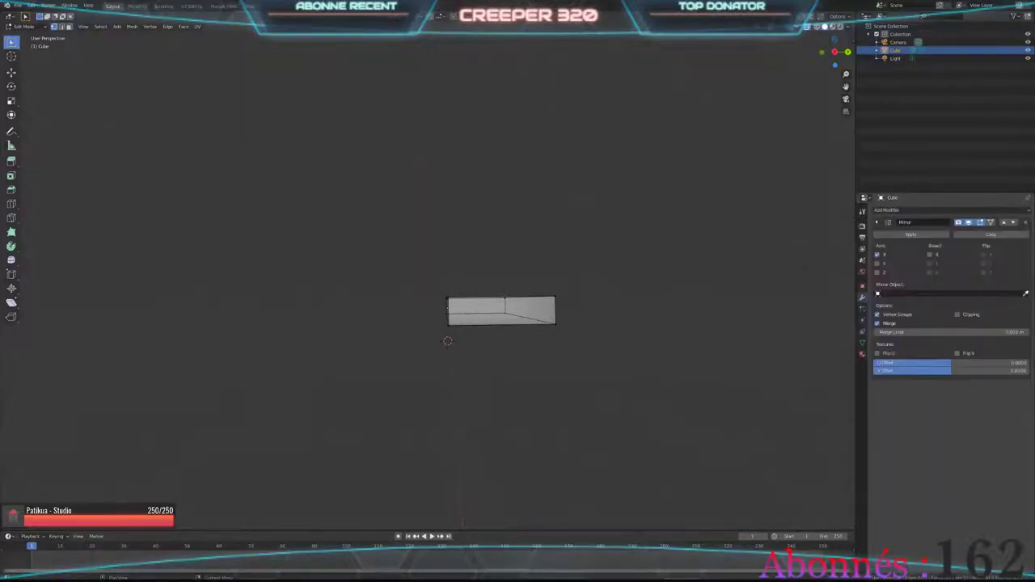
pyautogui.moveTo(485, 324)
pyautogui.mouseDown(button='middle')
pyautogui.moveTo(509, 396)
pyautogui.moveTo(510, 315)
pyautogui.moveTo(485, 339)
pyautogui.moveTo(486, 356)
pyautogui.moveTo(445, 323)
pyautogui.moveTo(446, 341)
pyautogui.mouseUp(button='middle')
pyautogui.press('g')
pyautogui.click(445, 340)
pyautogui.hotkey('ctrl', 'z')
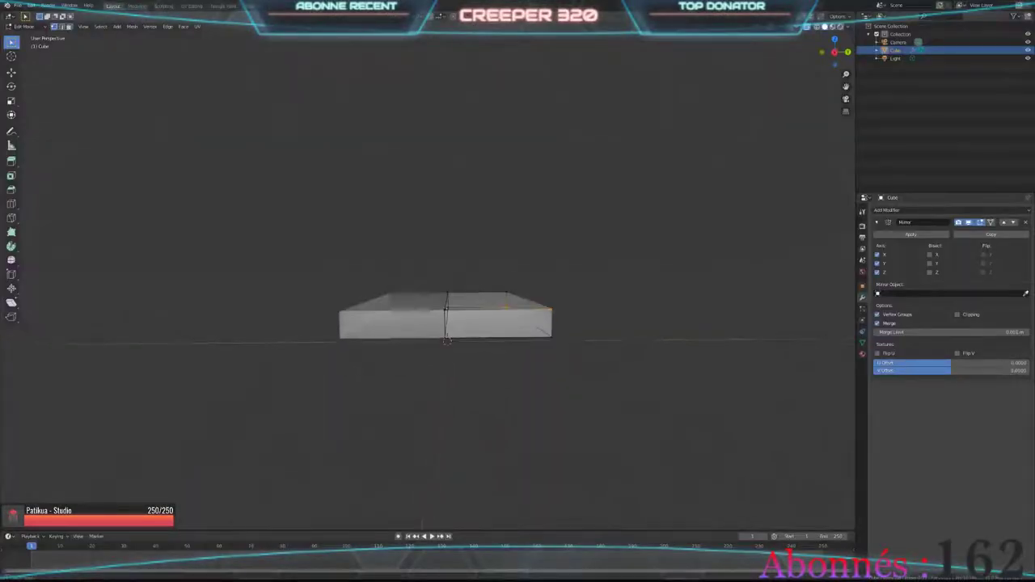
pyautogui.click(1025, 221)
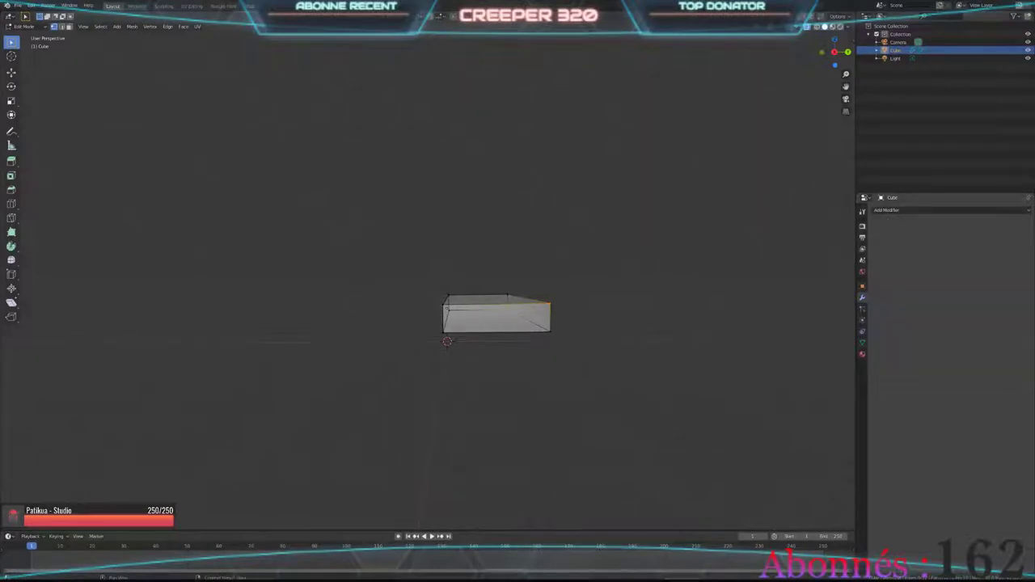
pyautogui.click(889, 209)
pyautogui.click(867, 291)
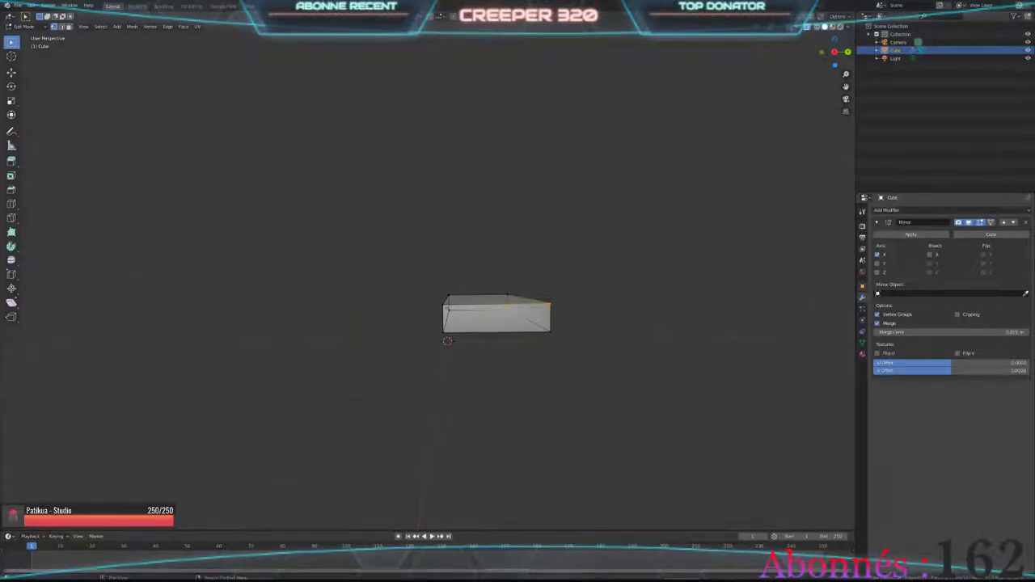
# Step: Delete all of the mesh geometry and return to Object Mode
pyautogui.press('a')
pyautogui.press('x')
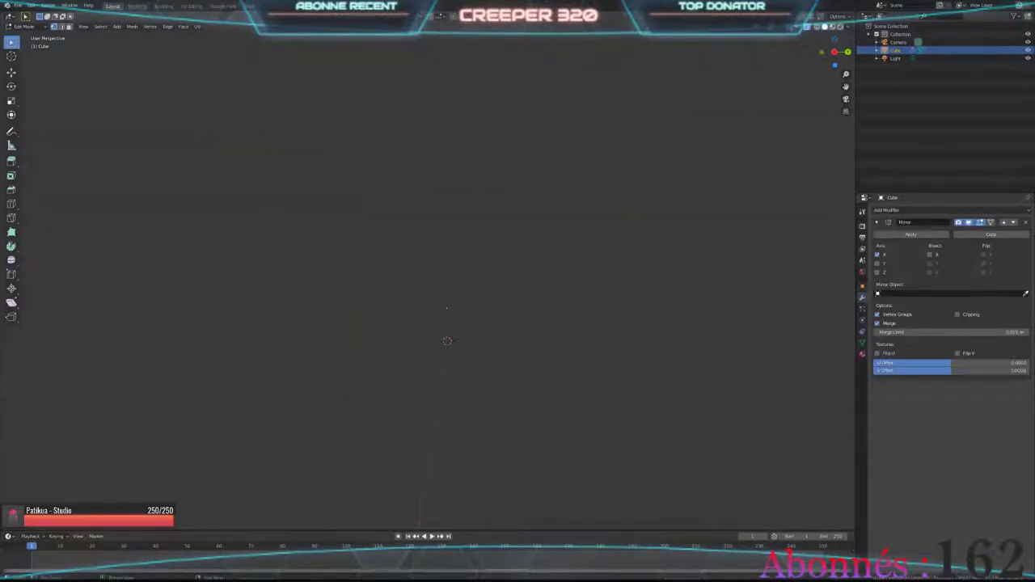
pyautogui.press('Tab')
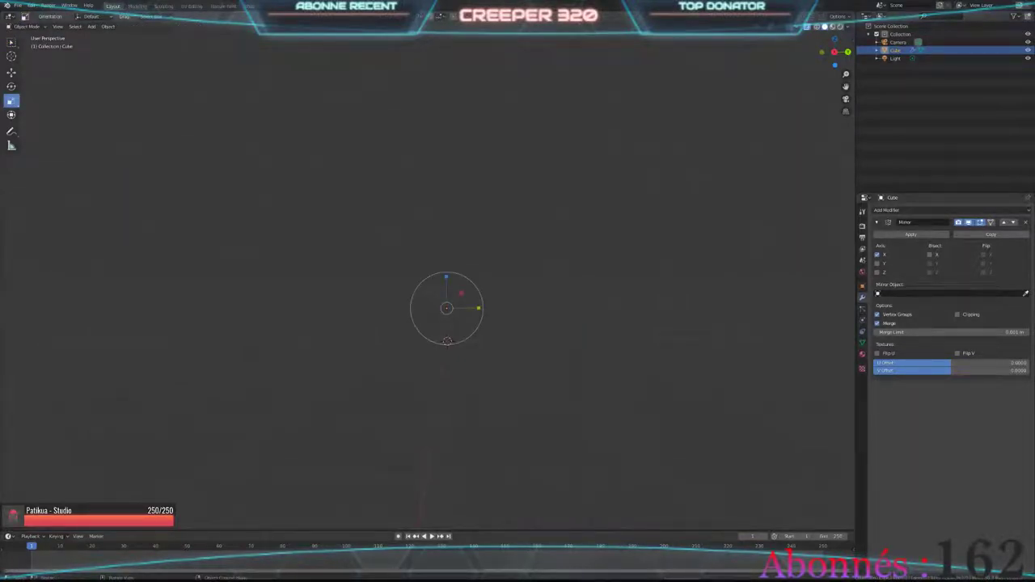
# Step: Undo back to the full slab mesh after deleting the empty Cube
pyautogui.press('Delete')
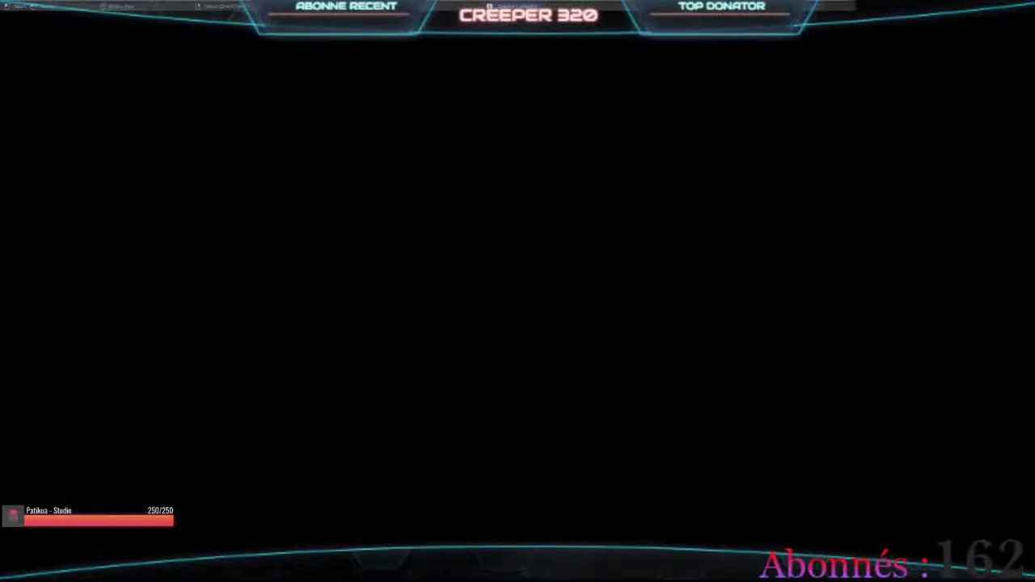
pyautogui.click(91, 25)
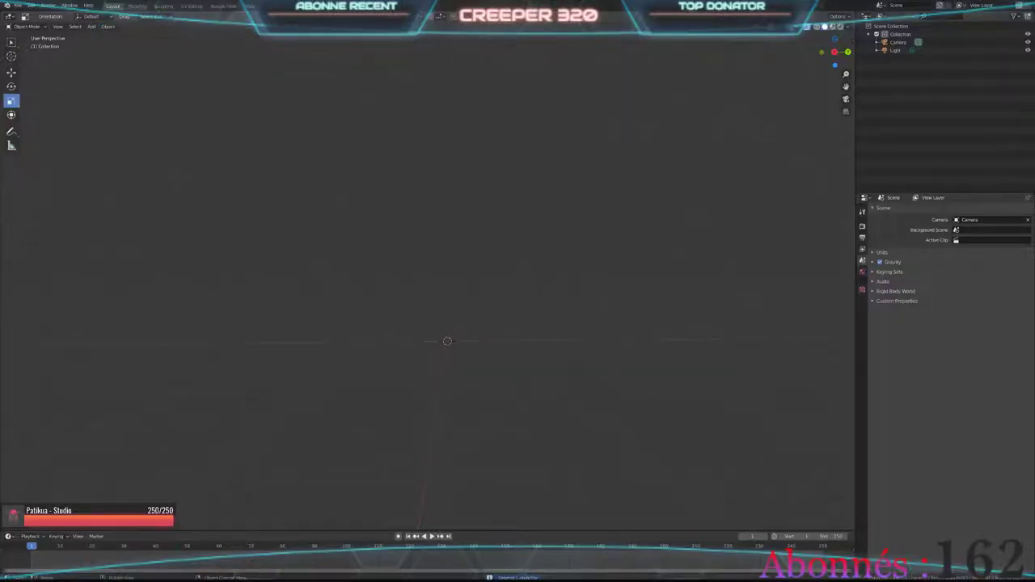
pyautogui.hotkey('ctrl', 'z')
pyautogui.hotkey('ctrl', 'z')
pyautogui.hotkey('ctrl', 'z')
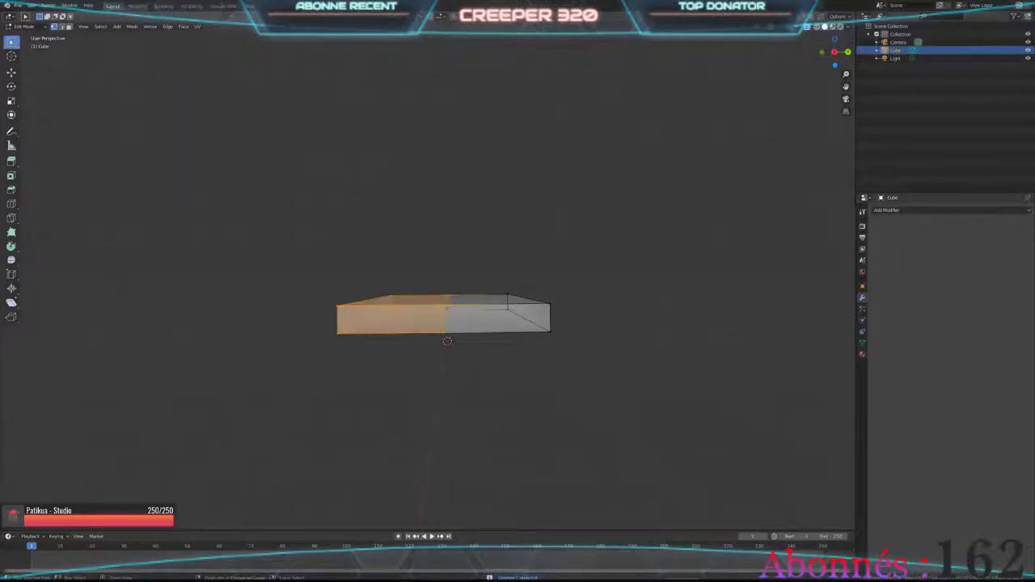
pyautogui.hotkey('ctrl', 'z')
pyautogui.hotkey('ctrl', 'z')
pyautogui.hotkey('ctrl', 'z')
pyautogui.hotkey('ctrl', 'z')
pyautogui.hotkey('ctrl', 'z')
pyautogui.hotkey('ctrl', 'z')
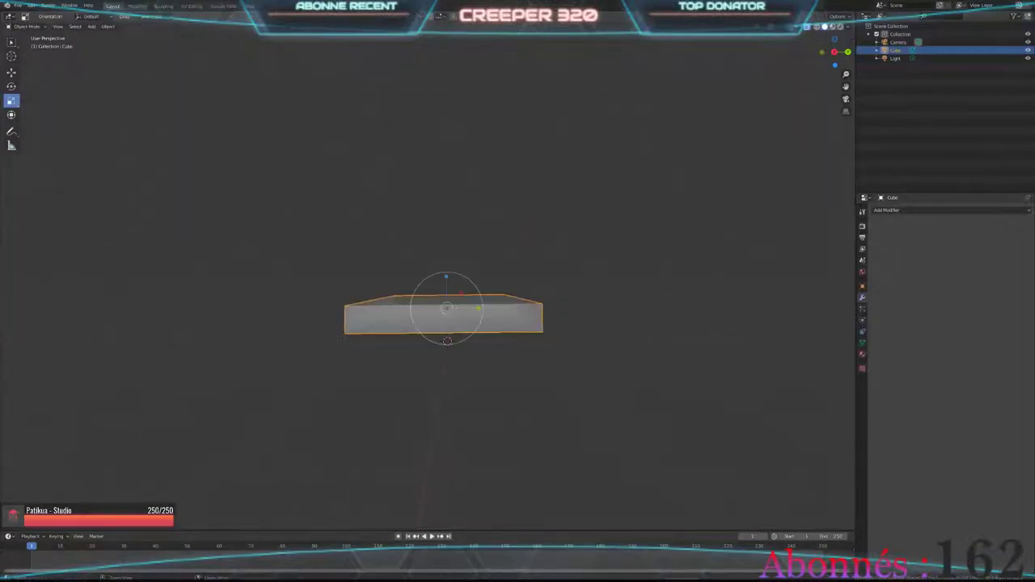
pyautogui.hotkey('ctrl', 'z')
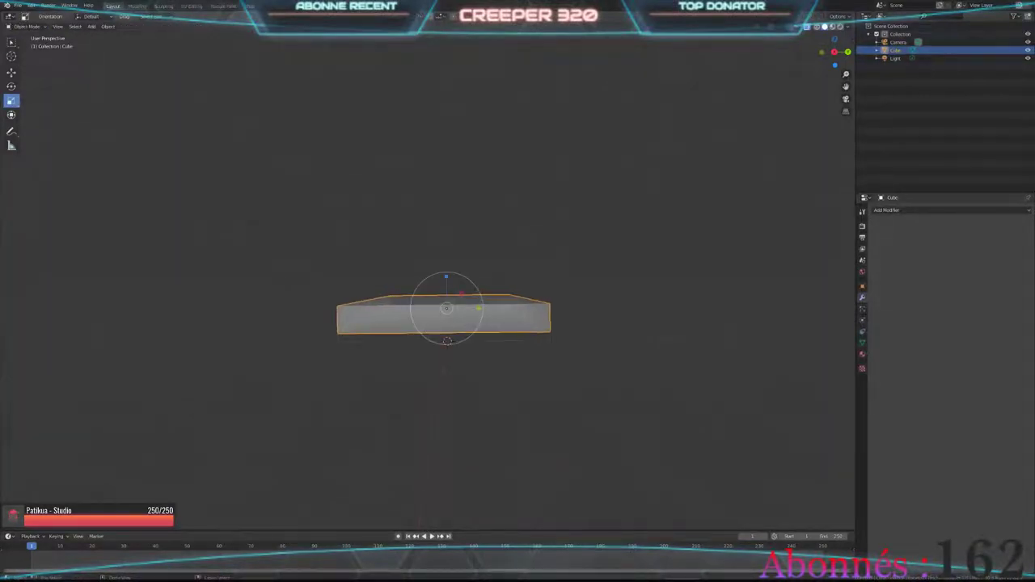
# Step: Toggle X-ray and orbit around to inspect the restored slab
pyautogui.moveTo(444, 323); pyautogui.dragTo(517, 291, button='middle')
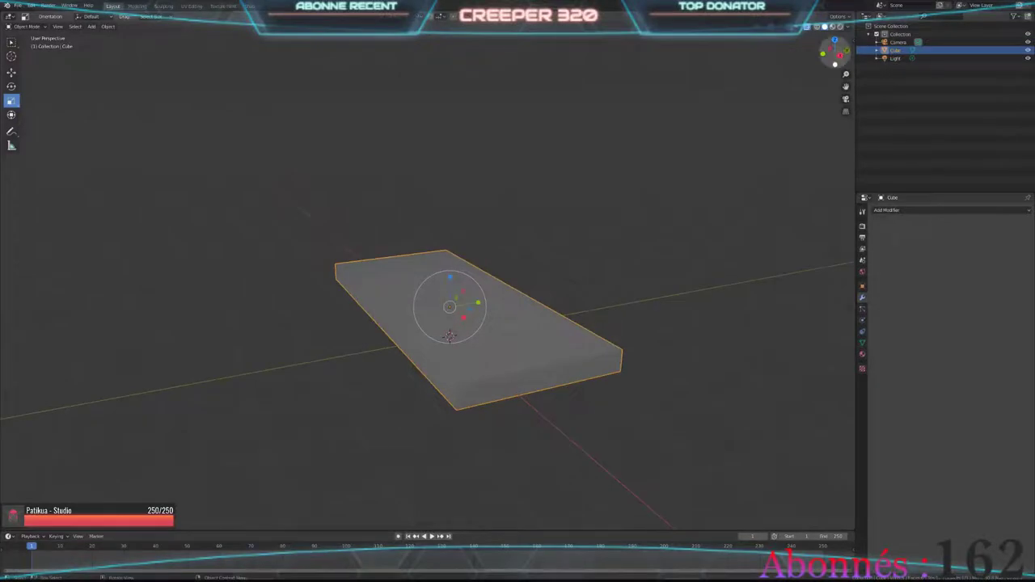
pyautogui.hotkey('alt', 'z')
pyautogui.moveTo(445, 323)
pyautogui.mouseDown(button='middle')
pyautogui.moveTo(404, 348)
pyautogui.moveTo(420, 324)
pyautogui.mouseUp(button='middle')
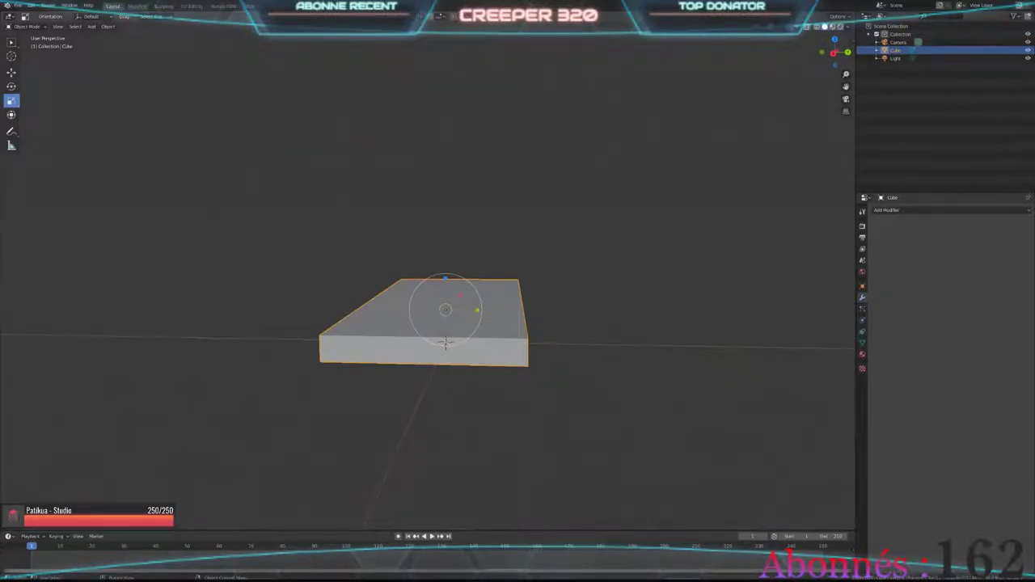
pyautogui.moveTo(444, 324); pyautogui.dragTo(502, 316, button='middle')
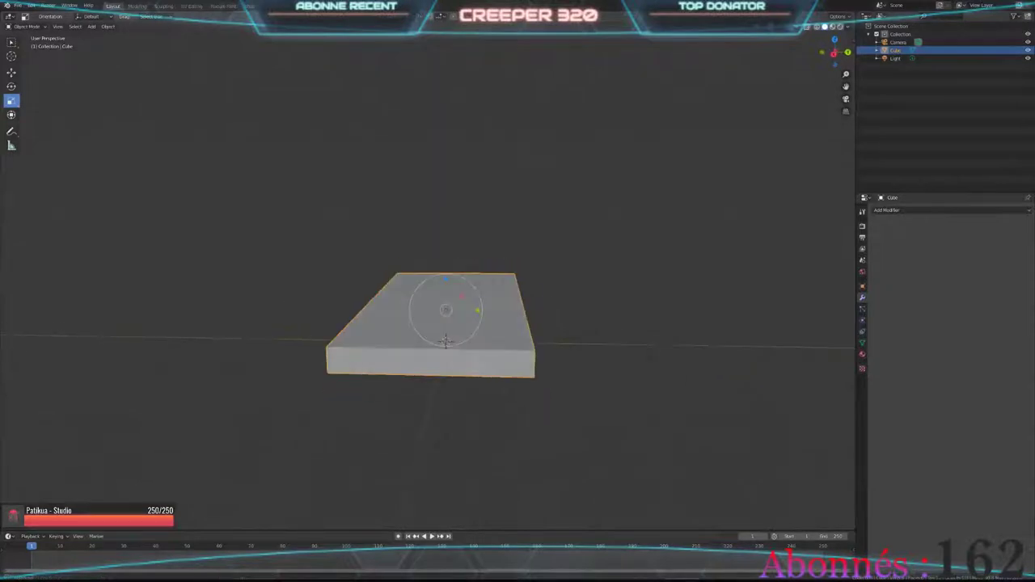
pyautogui.moveTo(450, 337); pyautogui.dragTo(447, 340, button='middle')
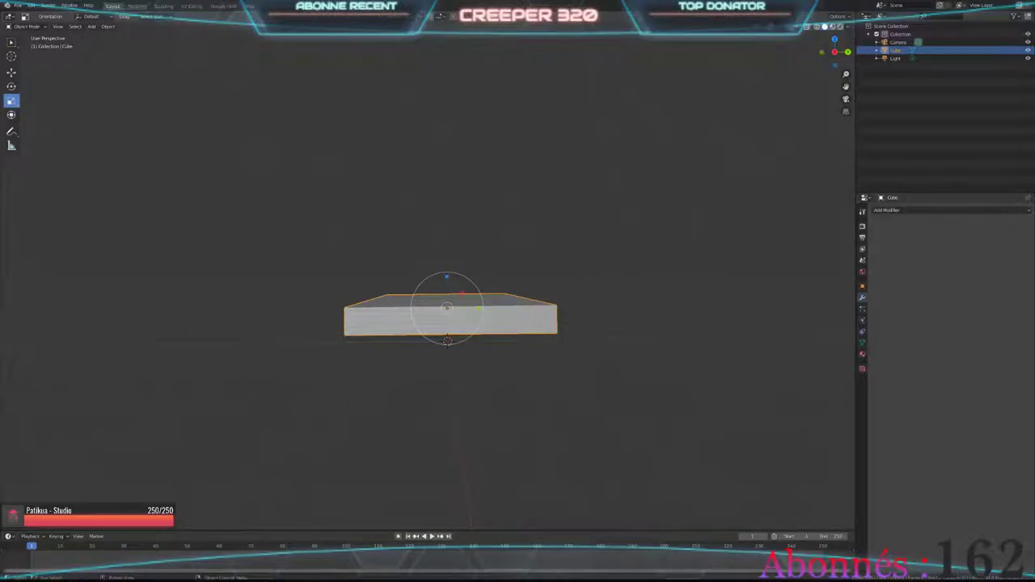
pyautogui.moveTo(447, 340)
pyautogui.mouseDown(button='middle')
pyautogui.moveTo(448, 380)
pyautogui.moveTo(447, 340)
pyautogui.mouseUp(button='middle')
# Step: Enter Edit Mode on the slab with nothing selected, viewed from an angled top view
pyautogui.press('Tab')
pyautogui.hotkey('alt', 'a')
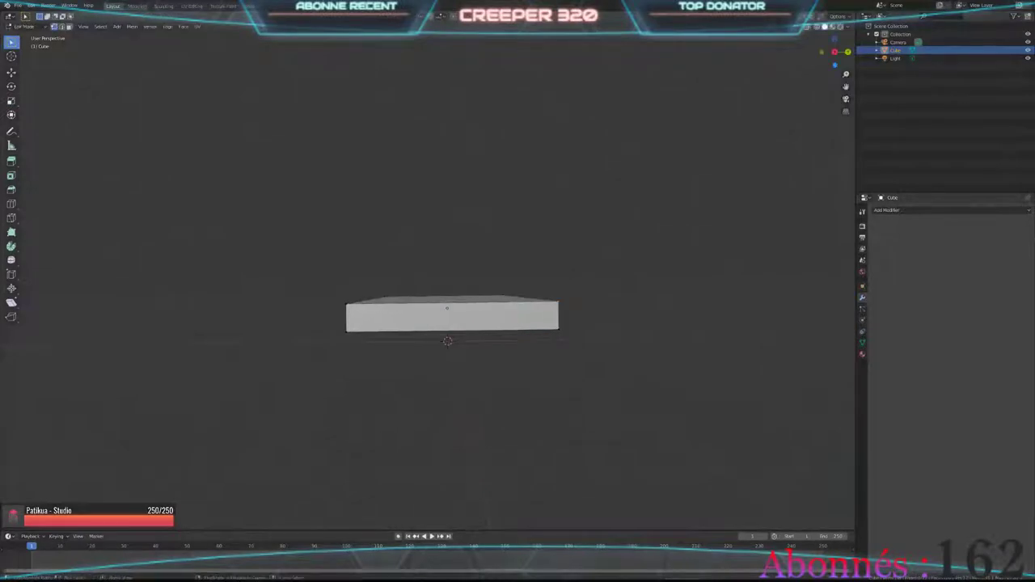
pyautogui.hotkey('ctrl', 'r')
pyautogui.moveTo(447, 340); pyautogui.dragTo(517, 315, button='middle')
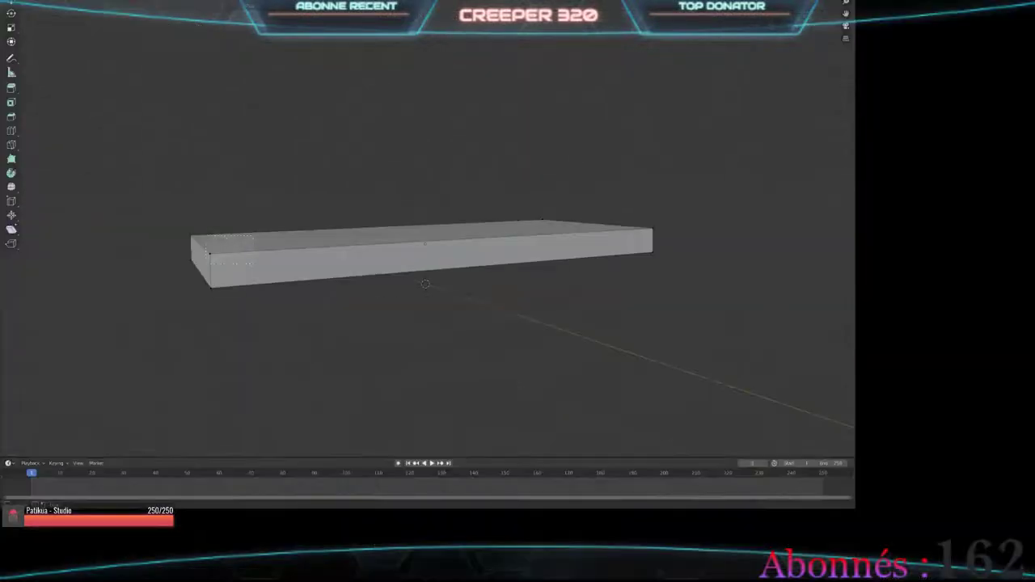
pyautogui.moveTo(447, 340)
pyautogui.mouseDown(button='middle')
pyautogui.moveTo(452, 323)
pyautogui.moveTo(457, 347)
pyautogui.moveTo(436, 348)
pyautogui.moveTo(453, 332)
pyautogui.moveTo(465, 343)
pyautogui.moveTo(451, 354)
pyautogui.mouseUp(button='middle')
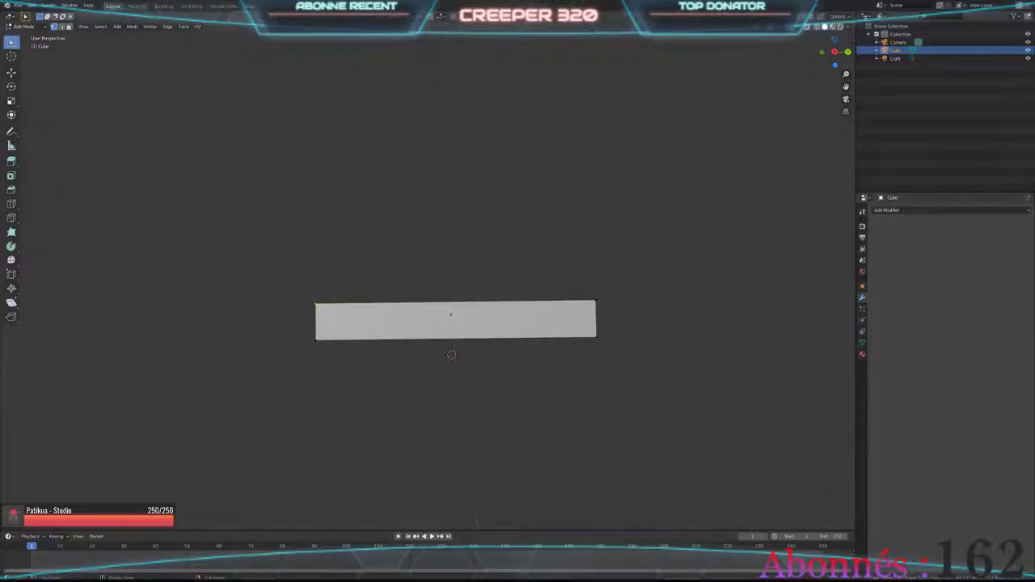
pyautogui.press('Tab')
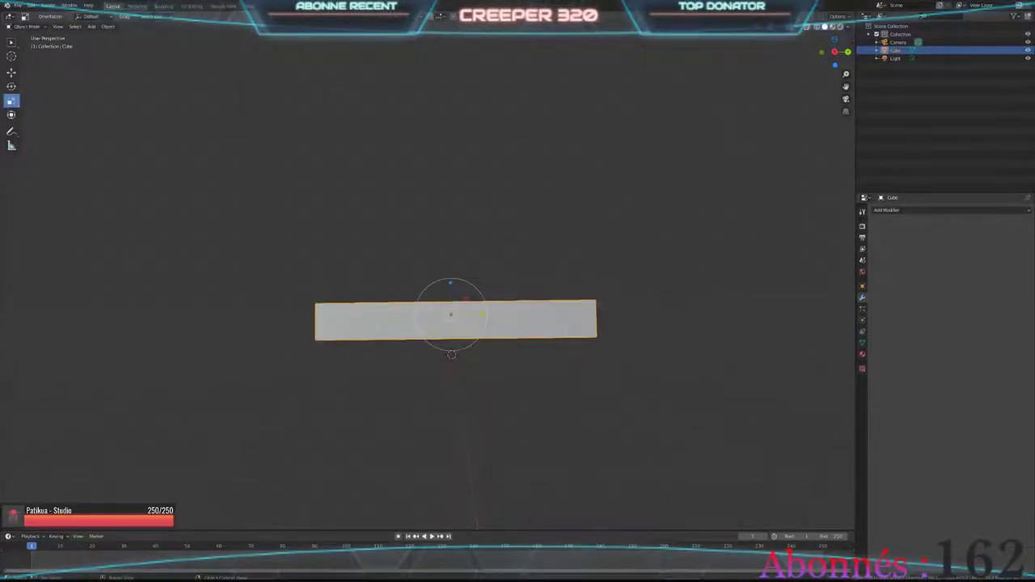
pyautogui.press('Tab')
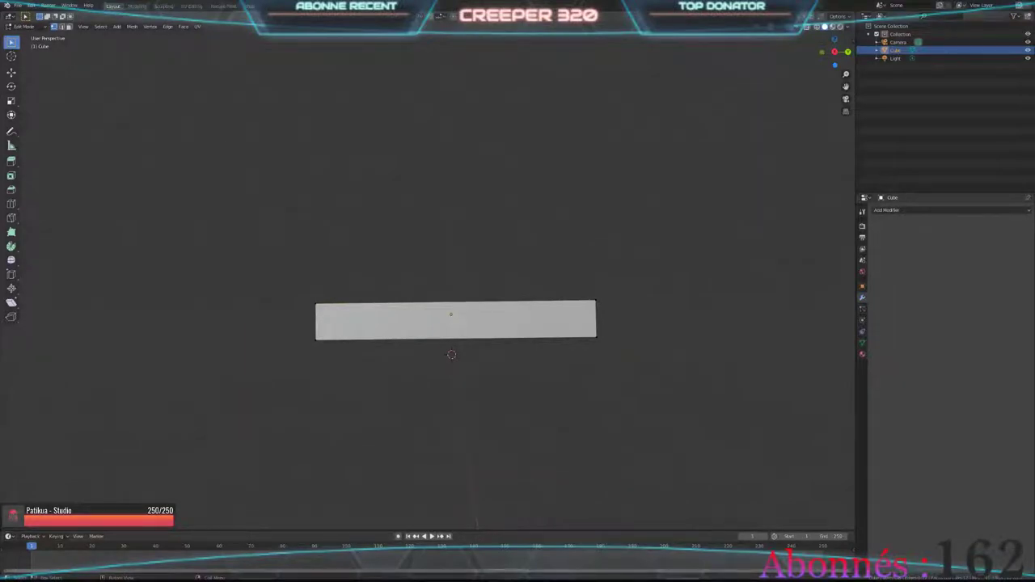
# Step: Add a single edge loop across the slab's middle, redoing it once
pyautogui.hotkey('ctrl', 'r')
pyautogui.click(451, 314)
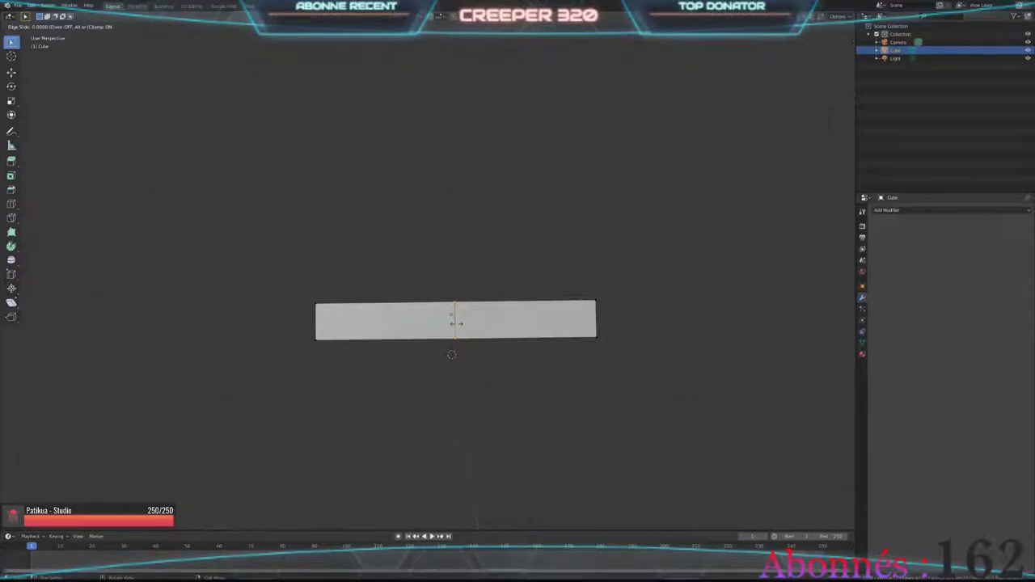
pyautogui.click(456, 324)
pyautogui.hotkey('ctrl', 'z')
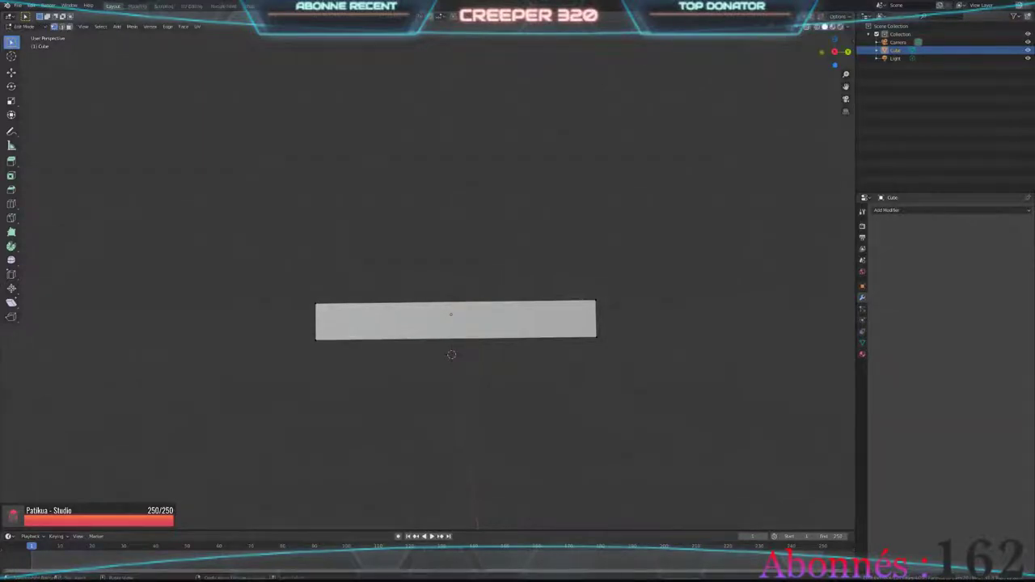
pyautogui.hotkey('ctrl', 'r')
pyautogui.click(451, 317)
pyautogui.moveTo(451, 354)
pyautogui.mouseDown(button='middle')
pyautogui.moveTo(450, 314)
pyautogui.moveTo(451, 353)
pyautogui.mouseUp(button='middle')
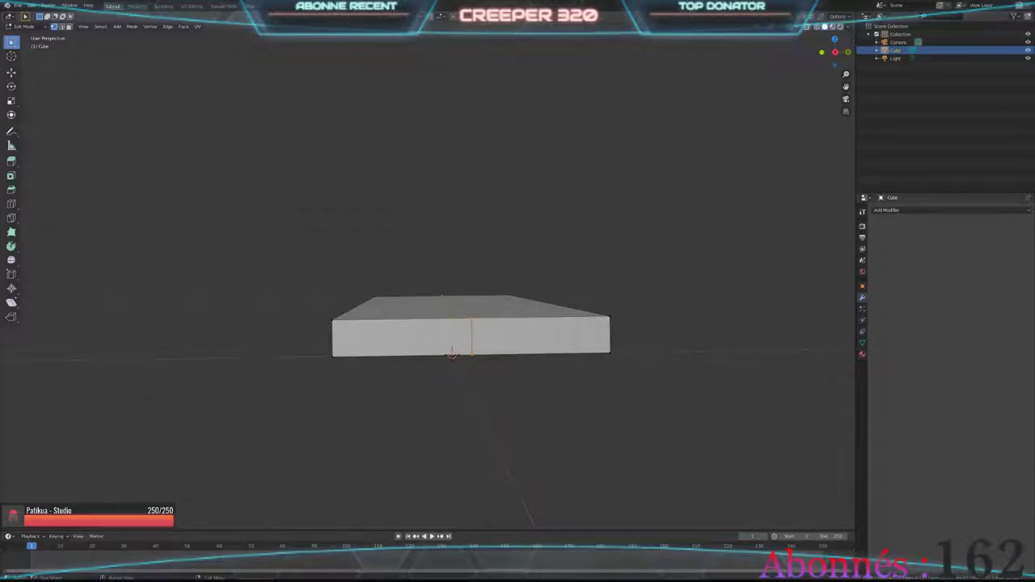
pyautogui.moveTo(451, 352); pyautogui.dragTo(418, 348, button='middle')
pyautogui.press('KP_3')
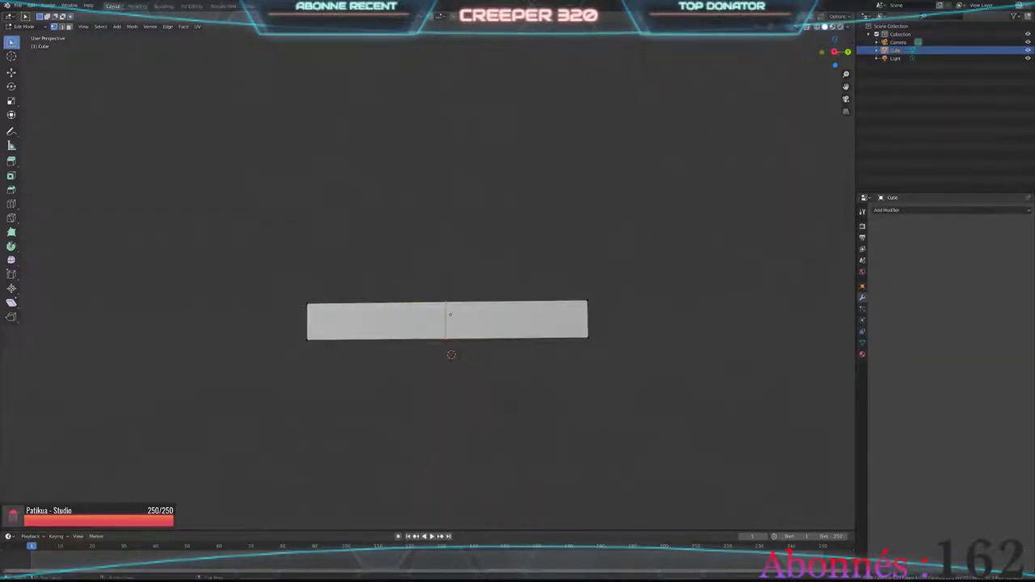
pyautogui.moveTo(428, 291); pyautogui.dragTo(440, 323, button='middle')
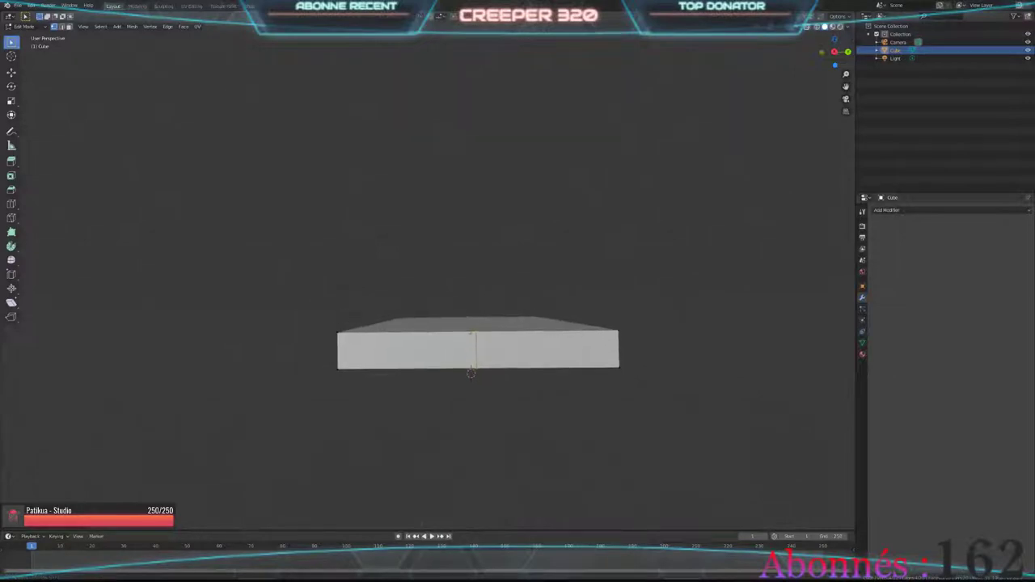
pyautogui.press('g')
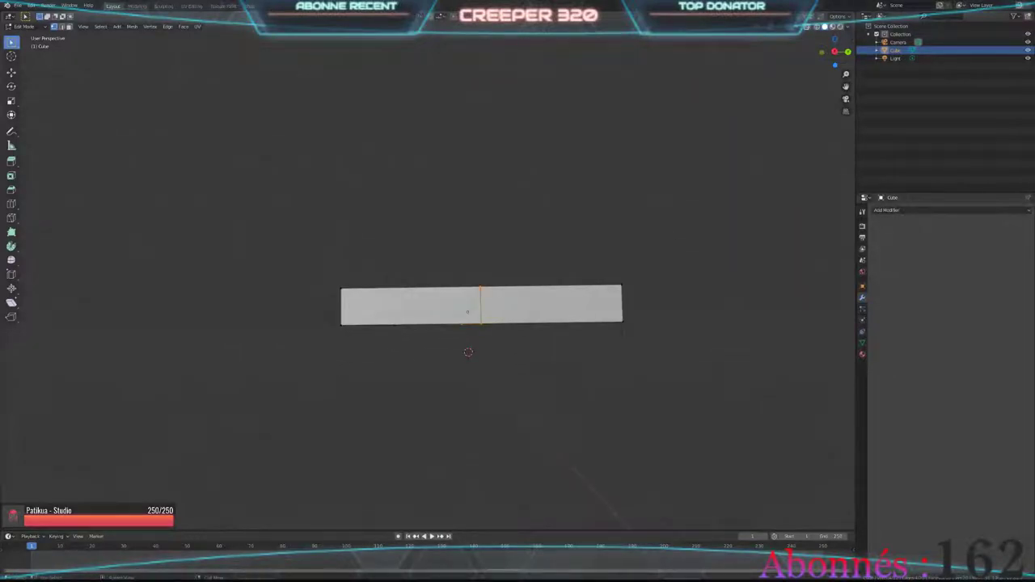
pyautogui.press('Escape')
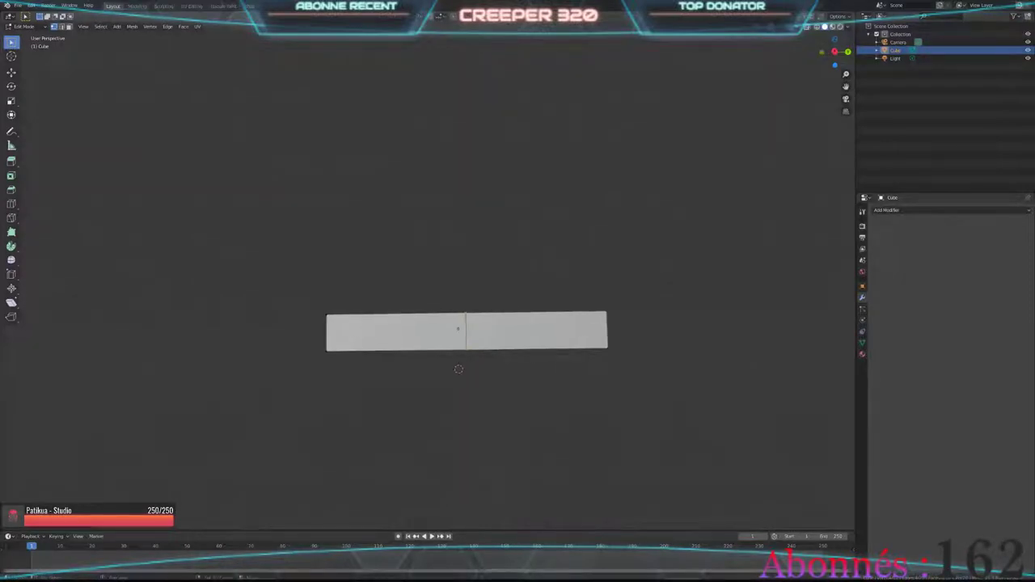
pyautogui.moveTo(458, 367)
pyautogui.mouseDown(button='middle')
pyautogui.moveTo(441, 372)
pyautogui.moveTo(461, 363)
pyautogui.moveTo(457, 371)
pyautogui.mouseUp(button='middle')
pyautogui.hotkey('ctrl', 'r')
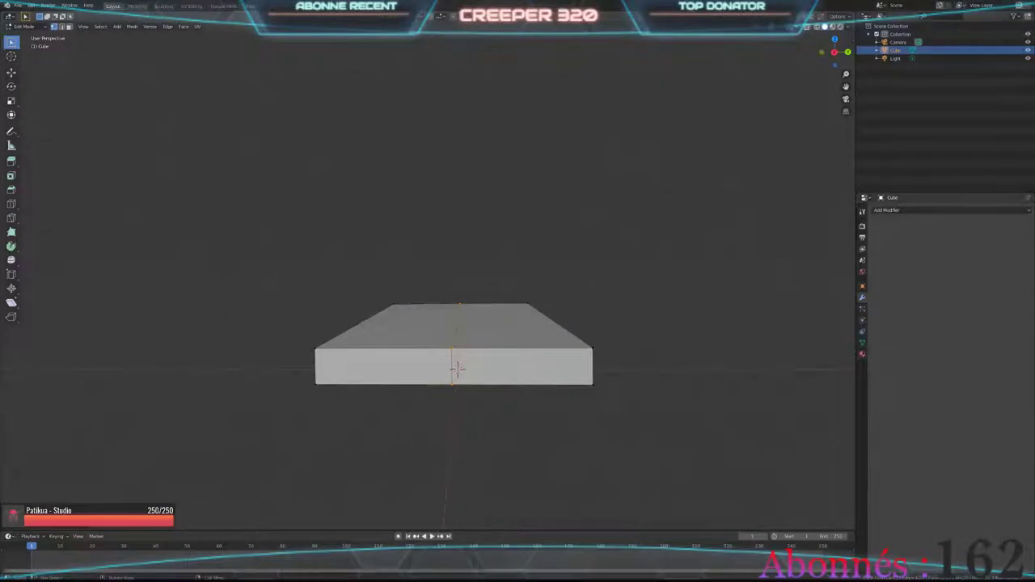
pyautogui.click(456, 370)
pyautogui.press('g')
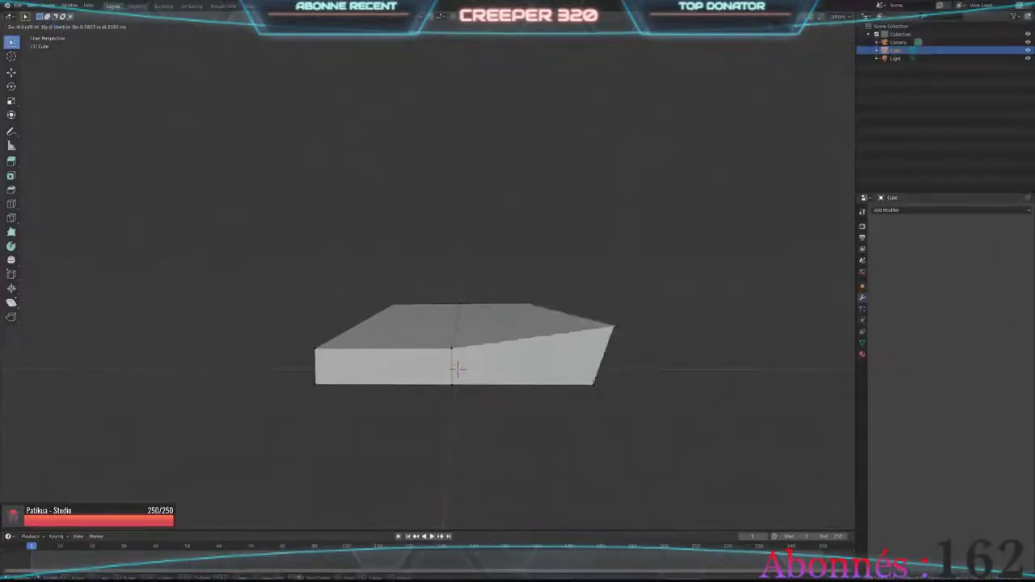
pyautogui.press('Escape')
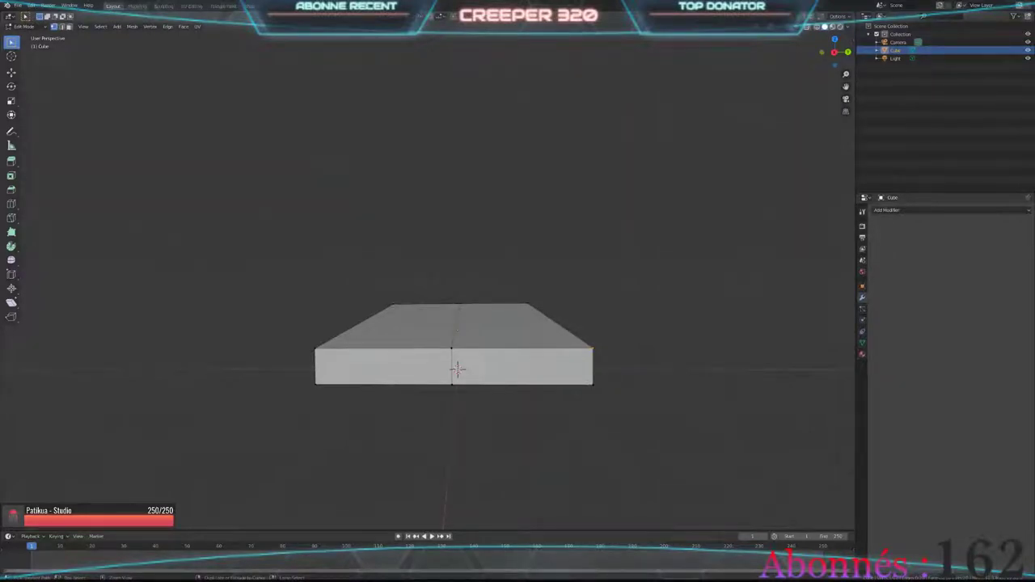
pyautogui.moveTo(457, 369)
pyautogui.mouseDown(button='middle')
pyautogui.moveTo(454, 344)
pyautogui.moveTo(458, 370)
pyautogui.mouseUp(button='middle')
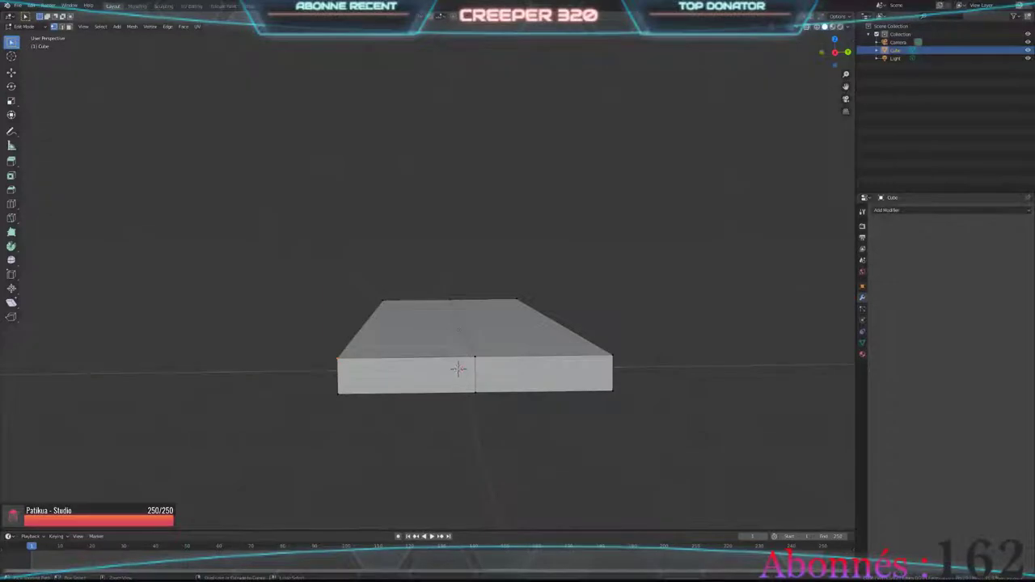
pyautogui.moveTo(458, 369)
pyautogui.mouseDown(button='middle')
pyautogui.moveTo(452, 314)
pyautogui.moveTo(458, 370)
pyautogui.mouseUp(button='middle')
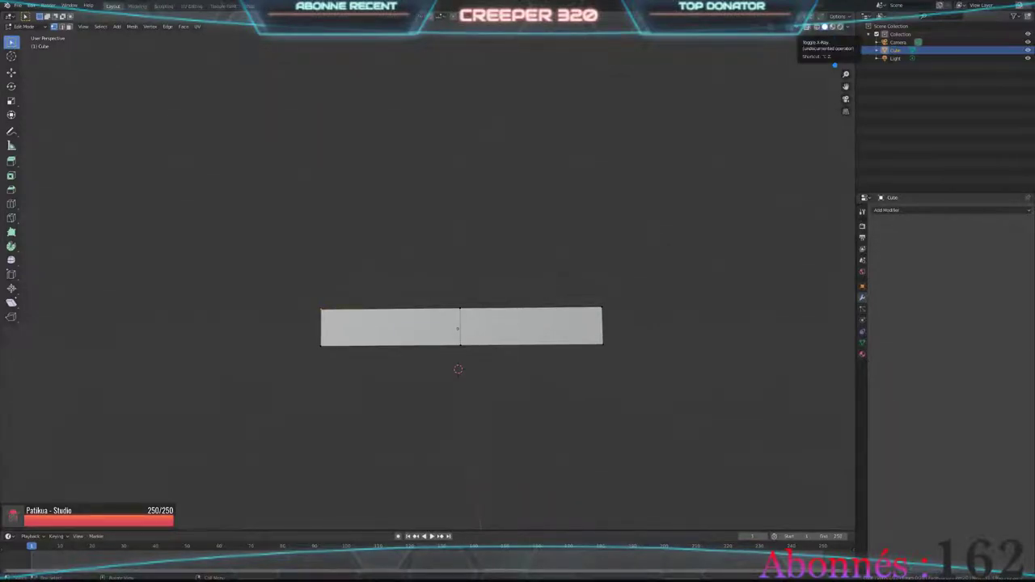
pyautogui.click(816, 27)
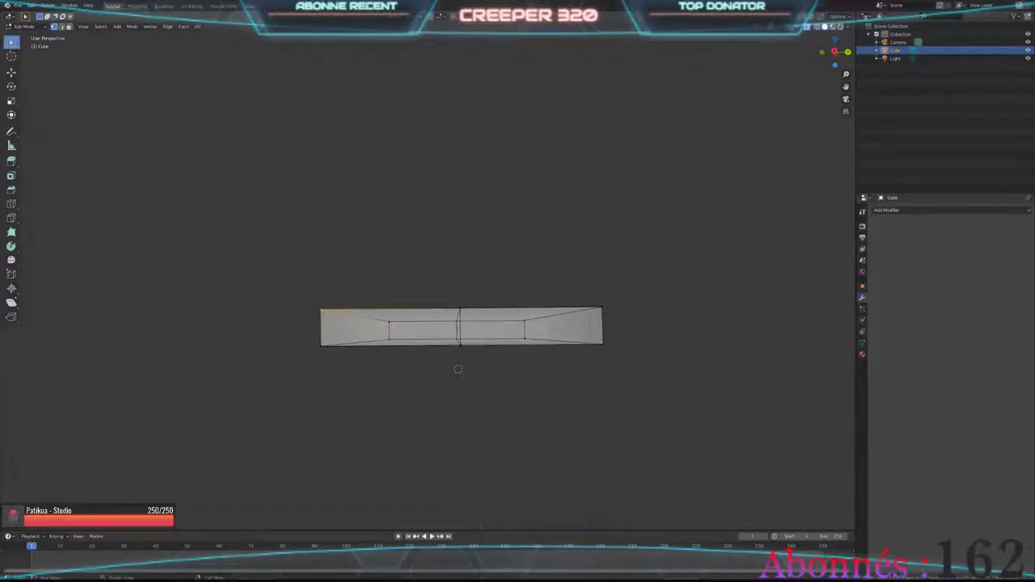
pyautogui.click(815, 27)
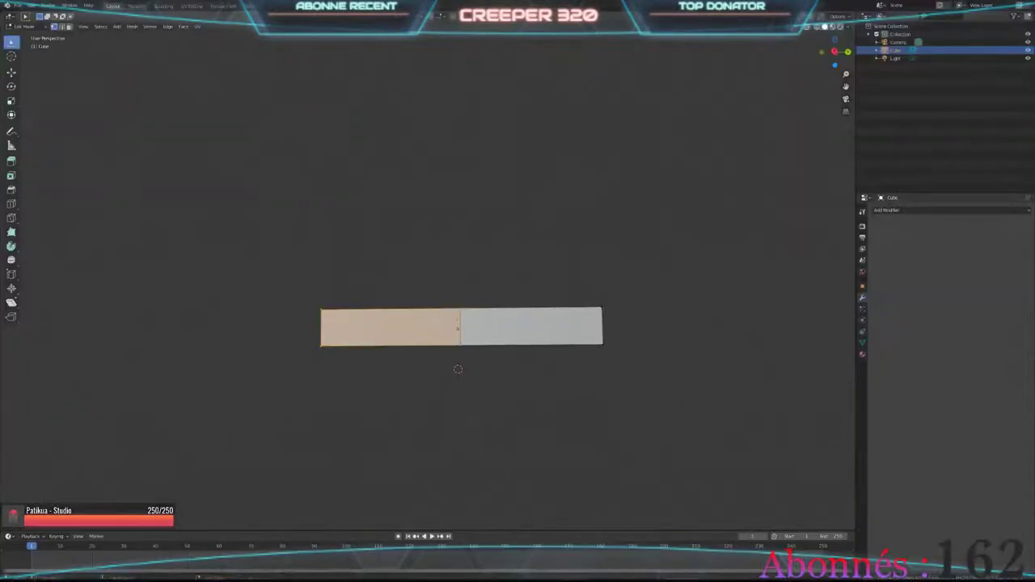
pyautogui.moveTo(458, 369)
pyautogui.mouseDown(button='middle')
pyautogui.moveTo(454, 345)
pyautogui.moveTo(458, 369)
pyautogui.mouseUp(button='middle')
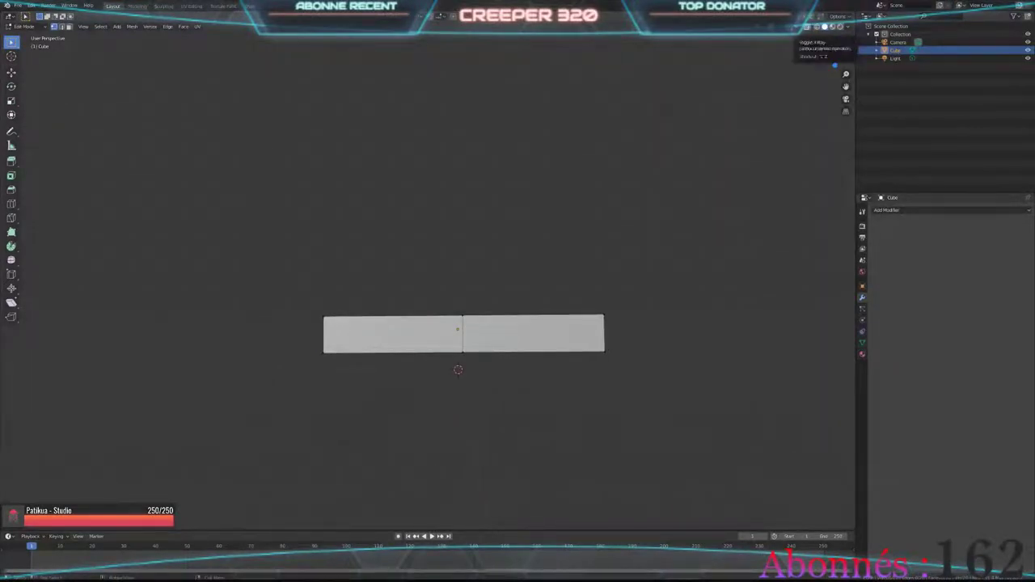
pyautogui.hotkey('alt', 'z')
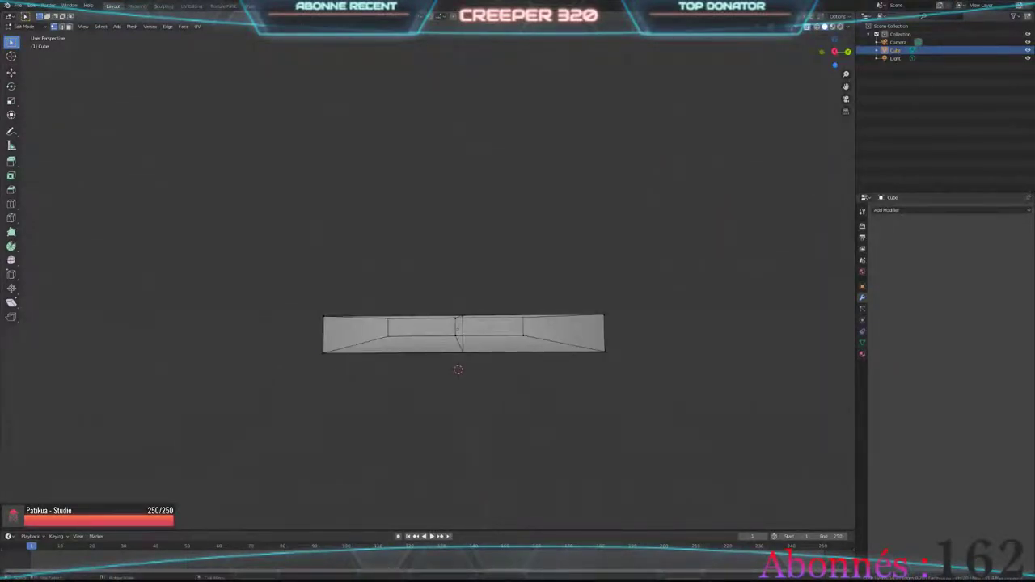
pyautogui.moveTo(501, 230); pyautogui.dragTo(321, 375)
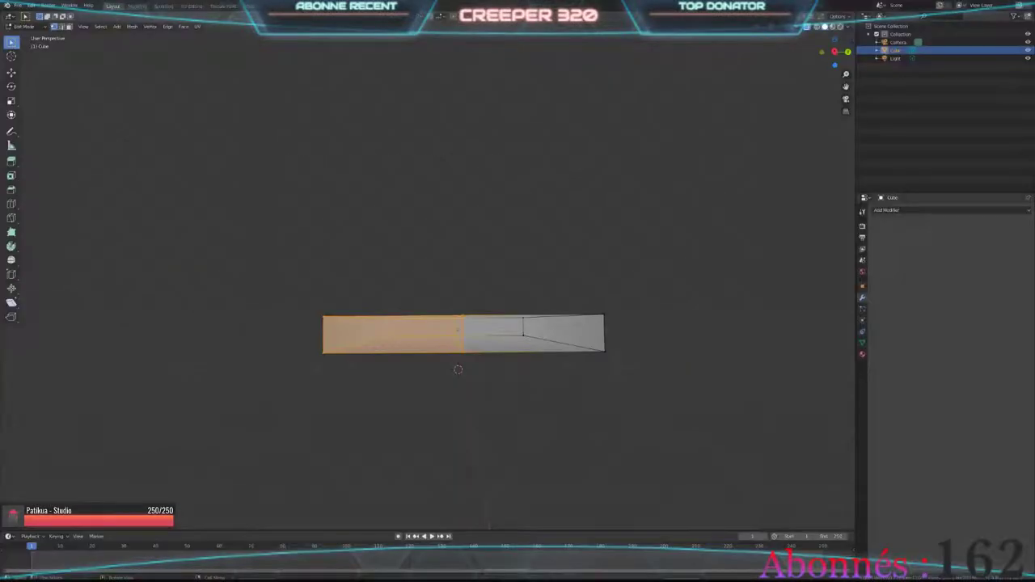
pyautogui.hotkey('alt', 'z')
pyautogui.moveTo(458, 369)
pyautogui.mouseDown(button='middle')
pyautogui.moveTo(402, 346)
pyautogui.moveTo(412, 365)
pyautogui.moveTo(436, 356)
pyautogui.moveTo(458, 367)
pyautogui.mouseUp(button='middle')
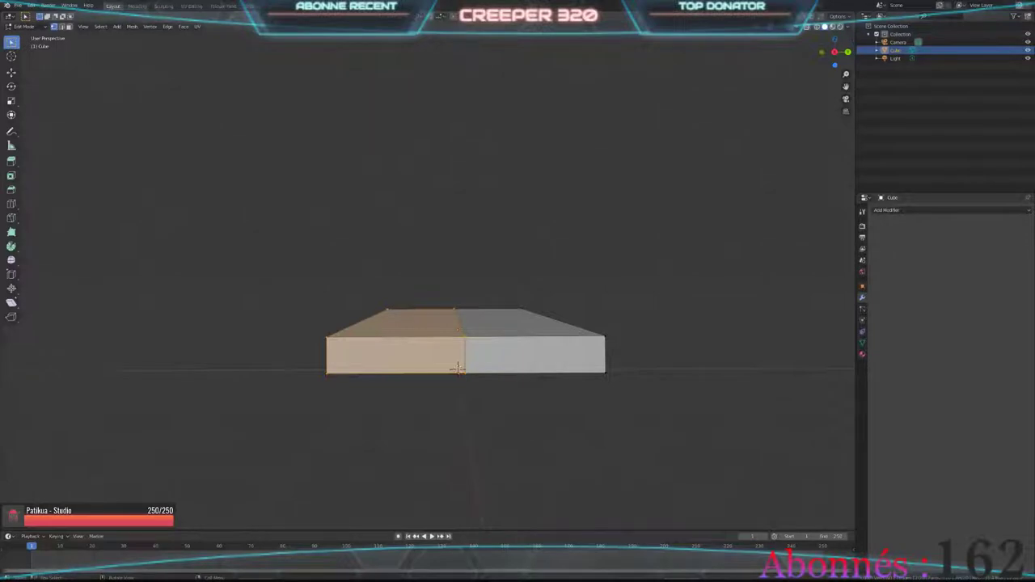
pyautogui.press('x')
pyautogui.press('Return')
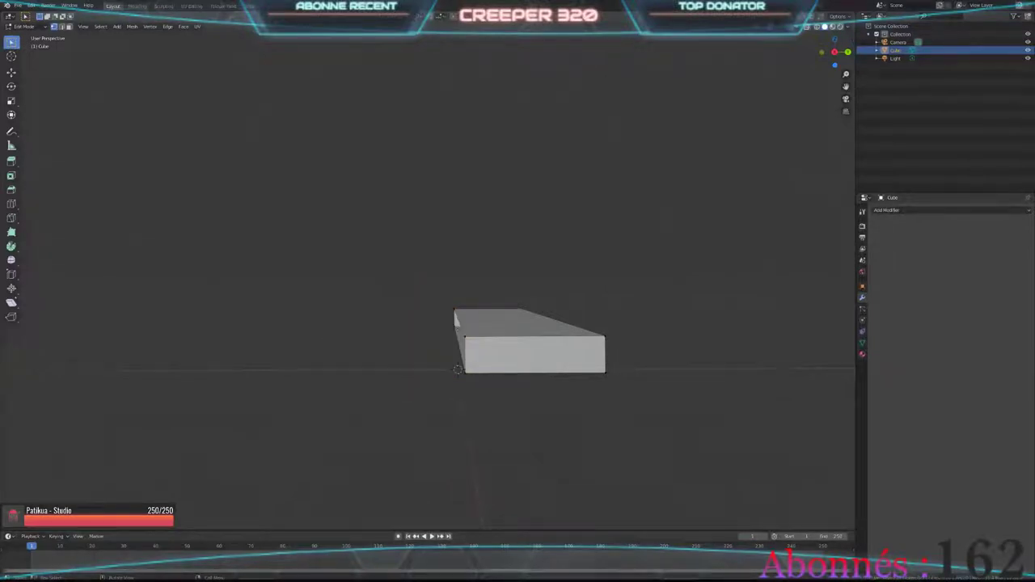
pyautogui.moveTo(457, 369)
pyautogui.mouseDown(button='middle')
pyautogui.moveTo(510, 360)
pyautogui.moveTo(457, 370)
pyautogui.mouseUp(button='middle')
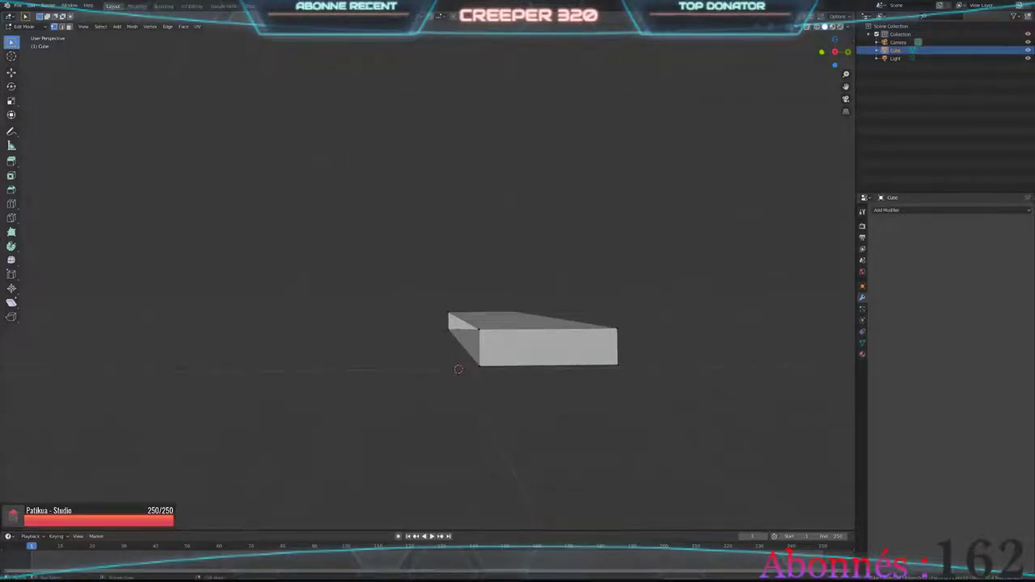
pyautogui.moveTo(458, 369); pyautogui.dragTo(457, 370, button='middle')
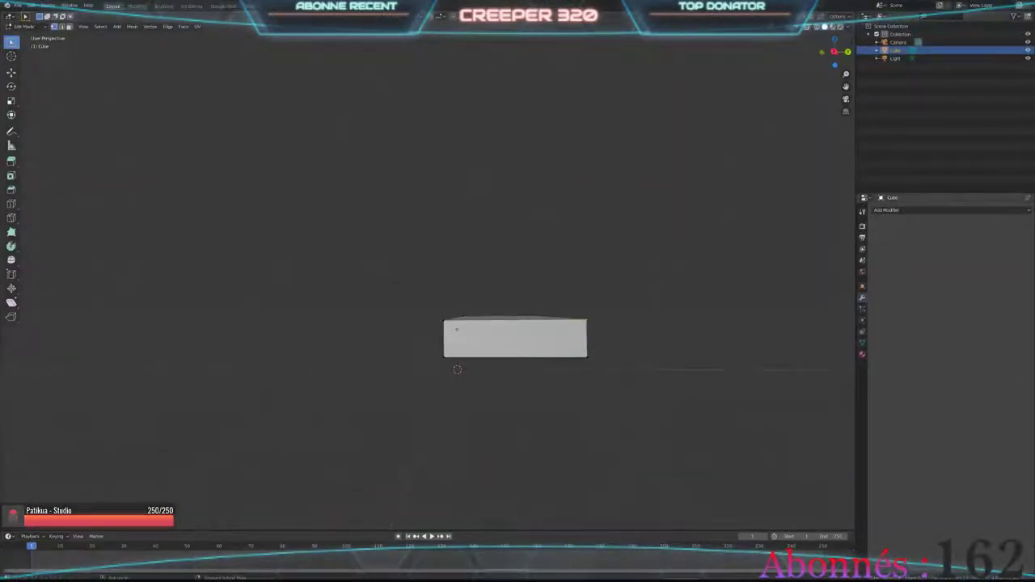
# Step: Switch to the Tool tab, back to the Modifier tab, and open Add Modifier
pyautogui.click(862, 211)
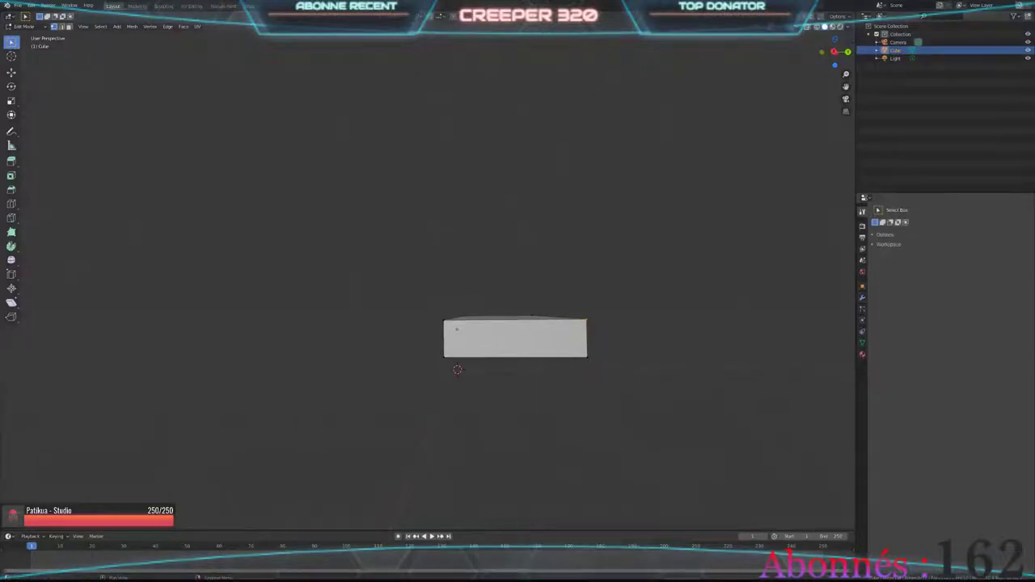
pyautogui.click(861, 298)
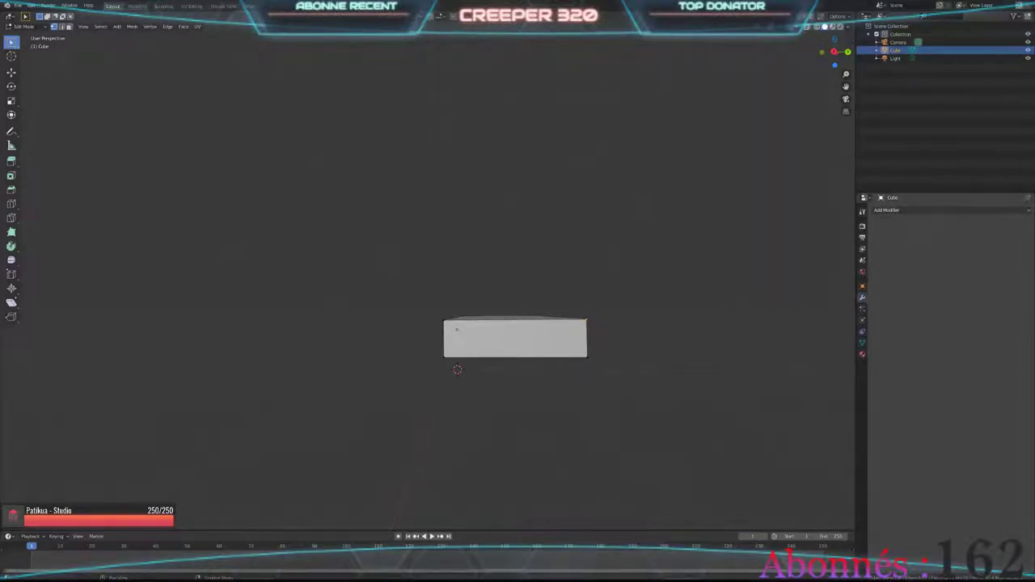
pyautogui.click(886, 209)
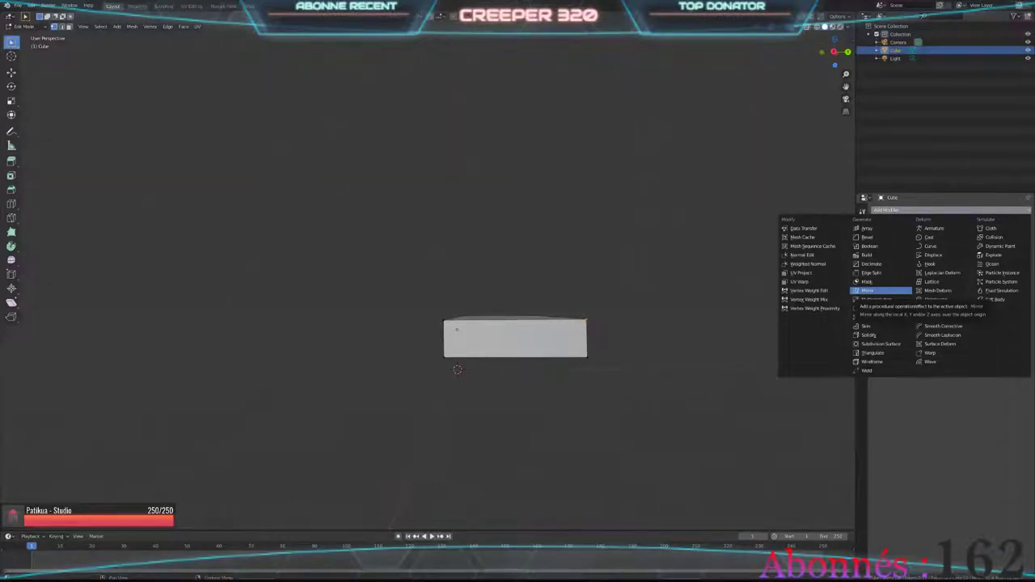
# Step: Add a Mirror modifier on X, then toggle X-ray on and off to check the mesh
pyautogui.click(869, 290)
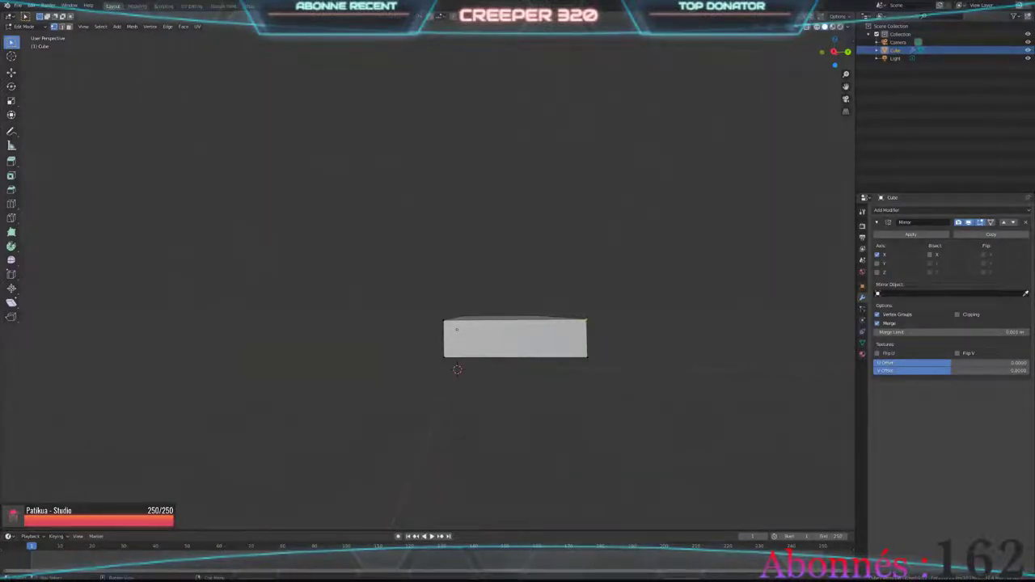
pyautogui.press('g')
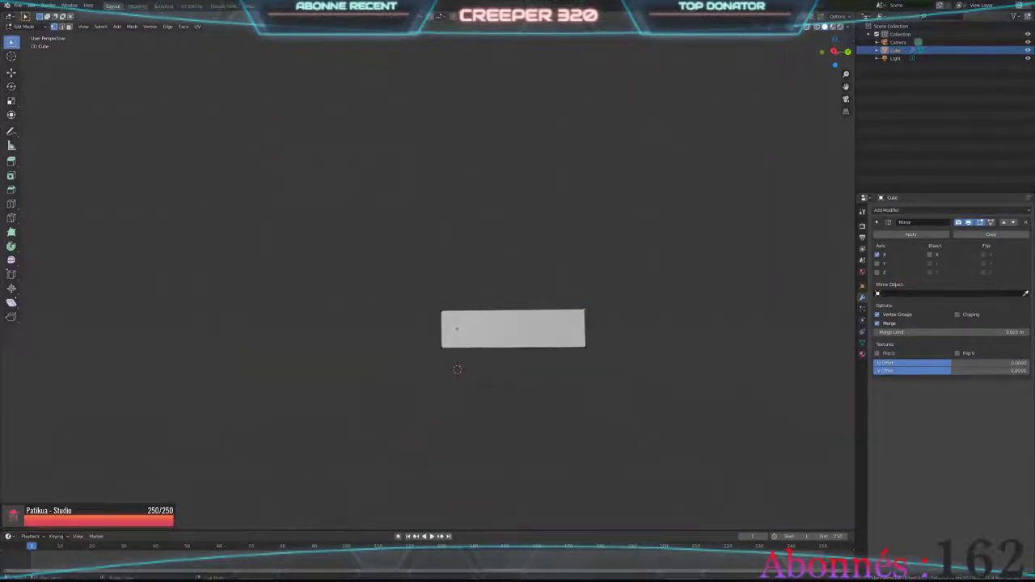
pyautogui.moveTo(456, 369)
pyautogui.mouseDown(button='middle')
pyautogui.moveTo(447, 362)
pyautogui.moveTo(456, 370)
pyautogui.mouseUp(button='middle')
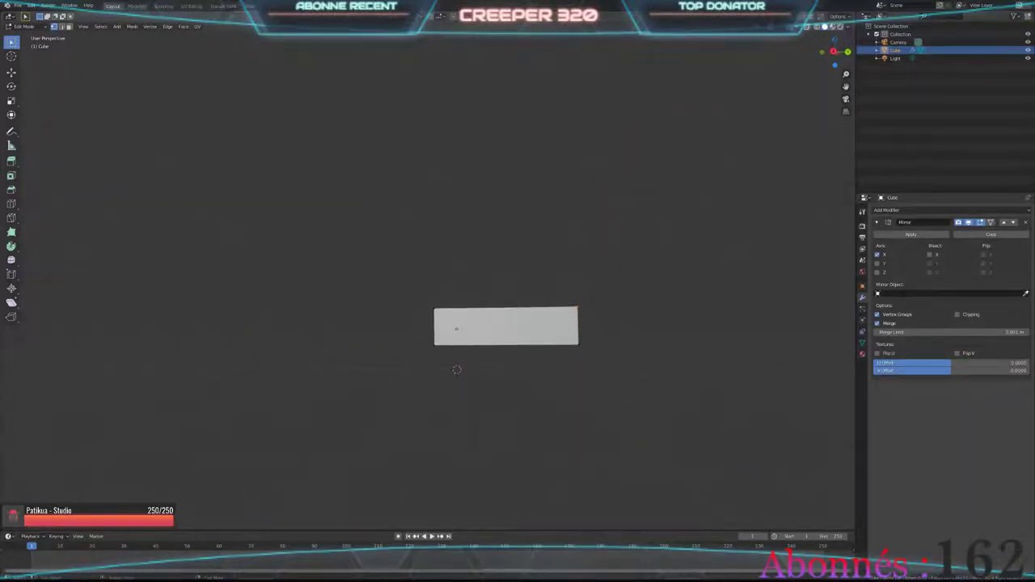
pyautogui.hotkey('alt', 'z')
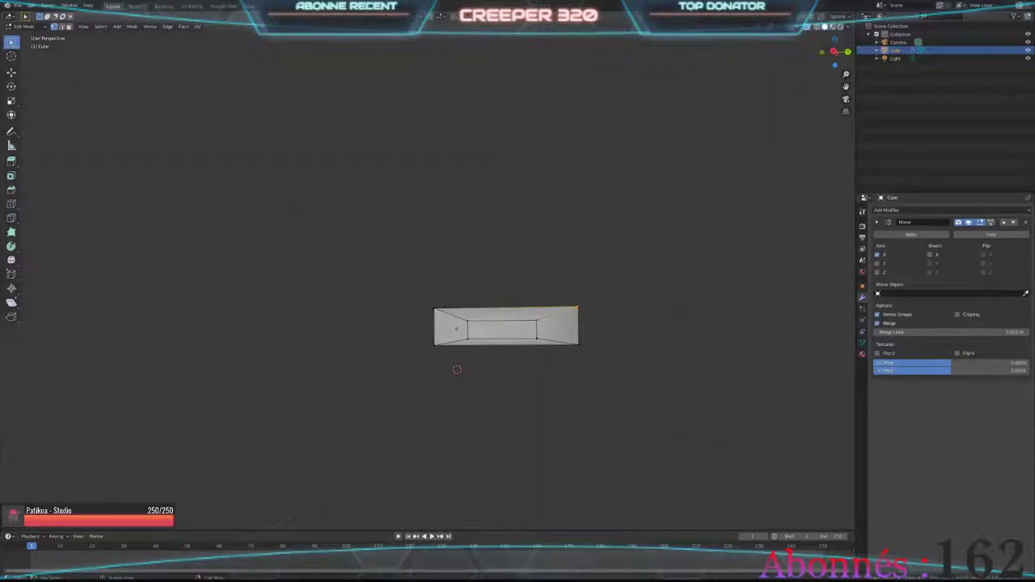
pyautogui.hotkey('alt', 'z')
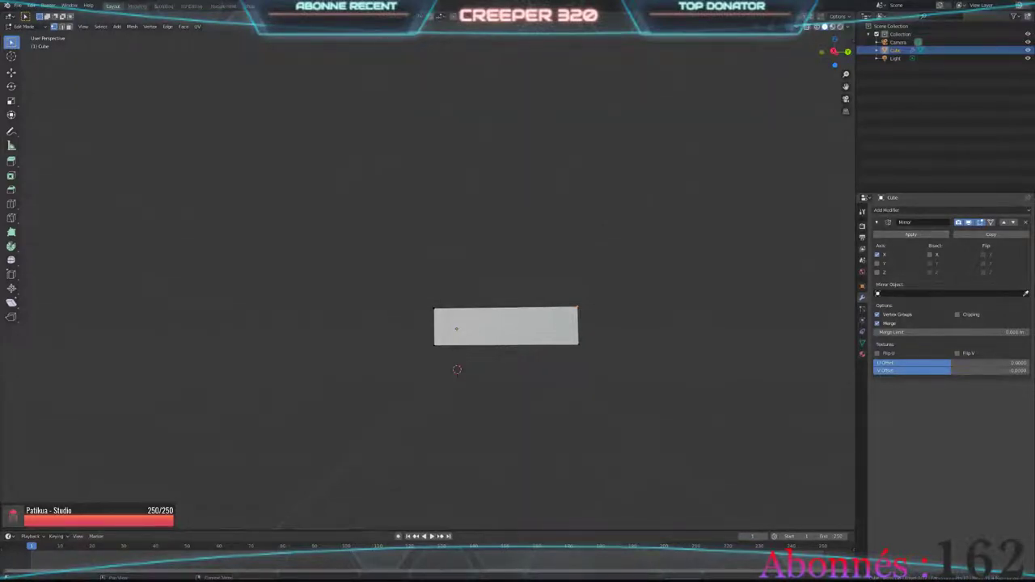
# Step: Set the Mirror axis so the slab gains its left half, then orbit to check it
pyautogui.moveTo(877, 262); pyautogui.dragTo(877, 272)
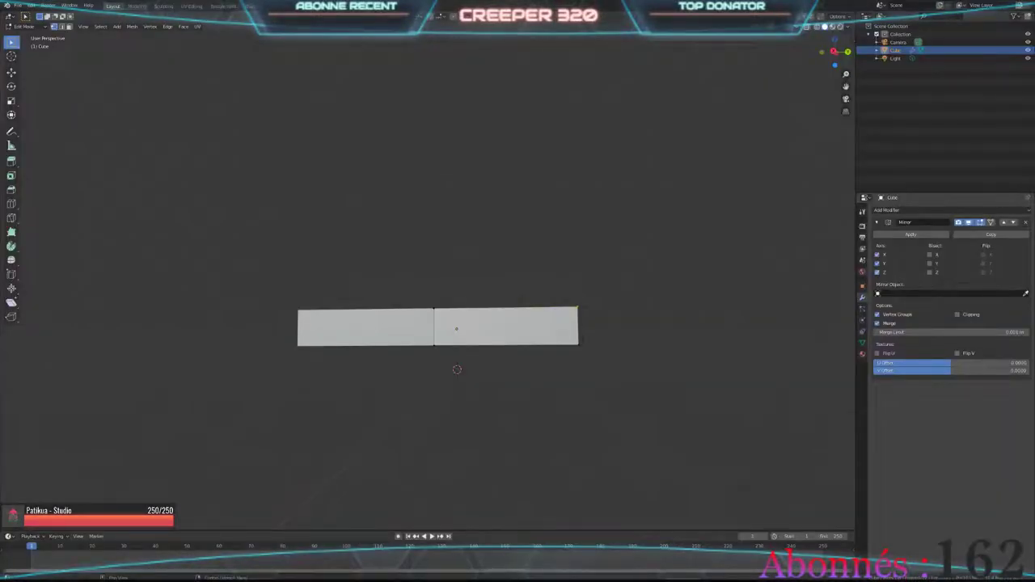
pyautogui.moveTo(485, 405)
pyautogui.mouseDown(button='middle')
pyautogui.moveTo(485, 380)
pyautogui.moveTo(457, 369)
pyautogui.mouseUp(button='middle')
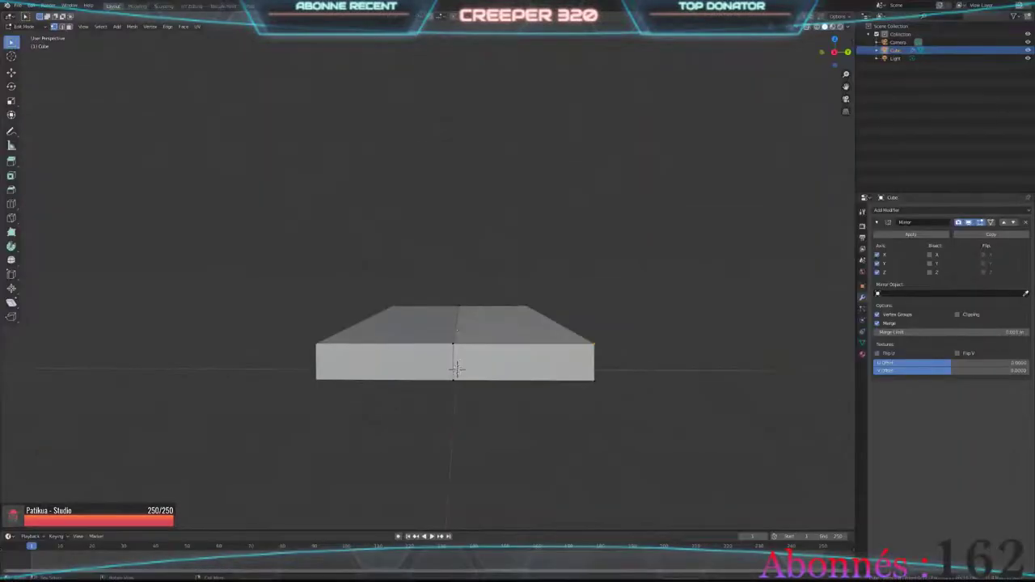
pyautogui.moveTo(458, 370); pyautogui.dragTo(457, 369, button='middle')
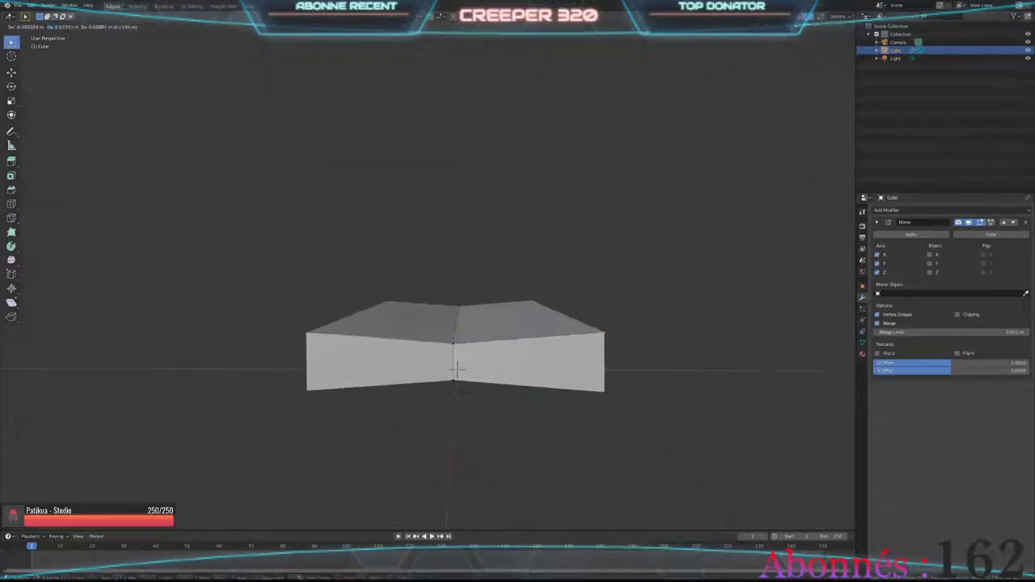
pyautogui.hotkey('ctrl', 'z')
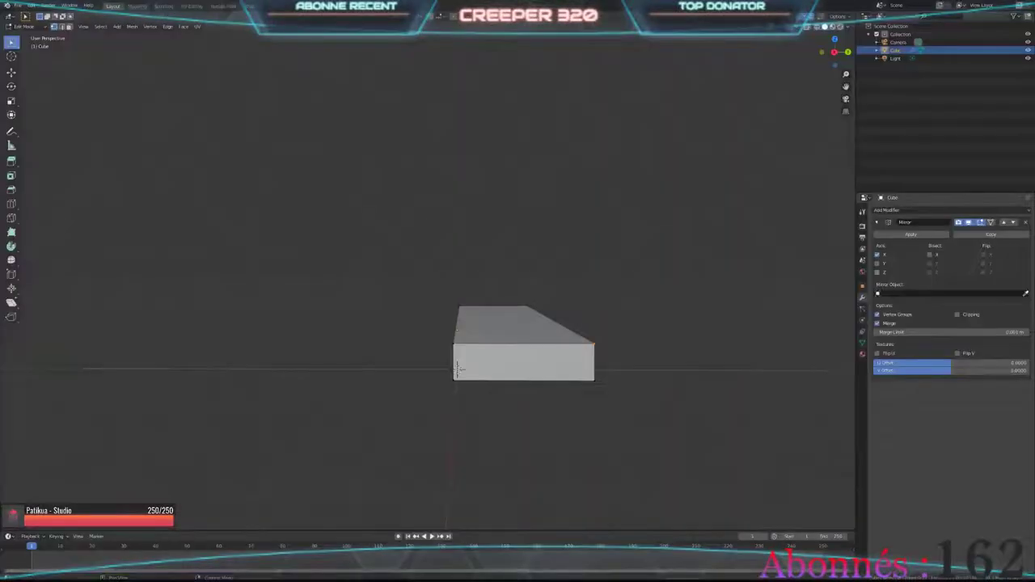
pyautogui.hotkey('ctrl', 'shift', 'z')
# Step: Try rotating and moving the centre edge, undoing each attempt to keep the slab flat
pyautogui.press('r')
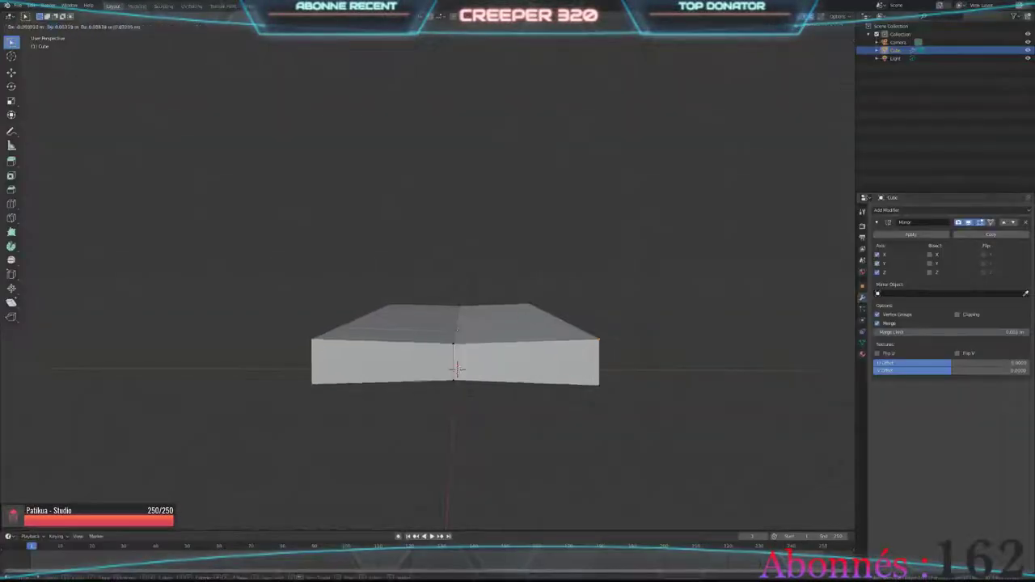
pyautogui.press('Escape')
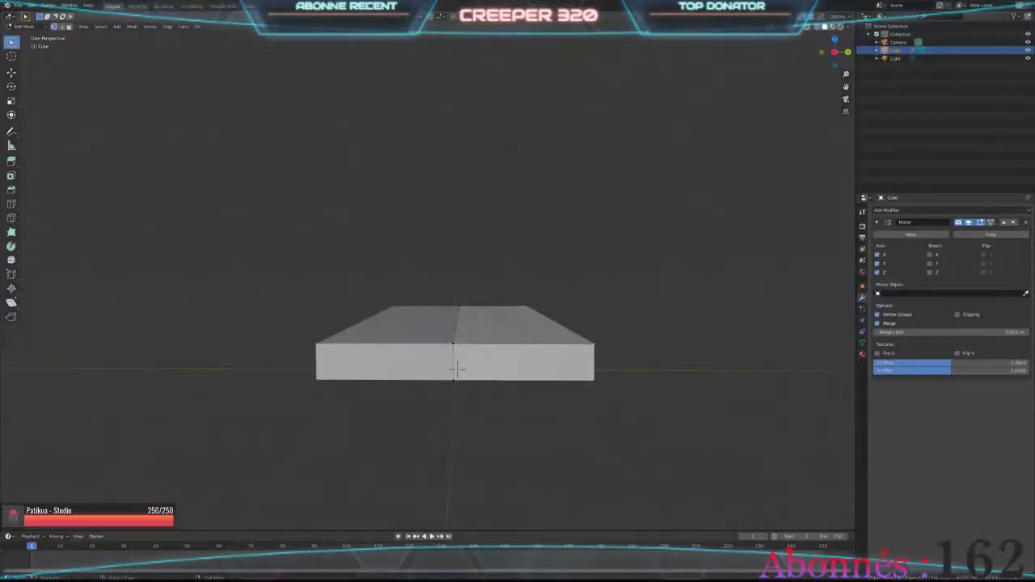
pyautogui.press('r')
pyautogui.hotkey('ctrl', 'z')
pyautogui.press('g')
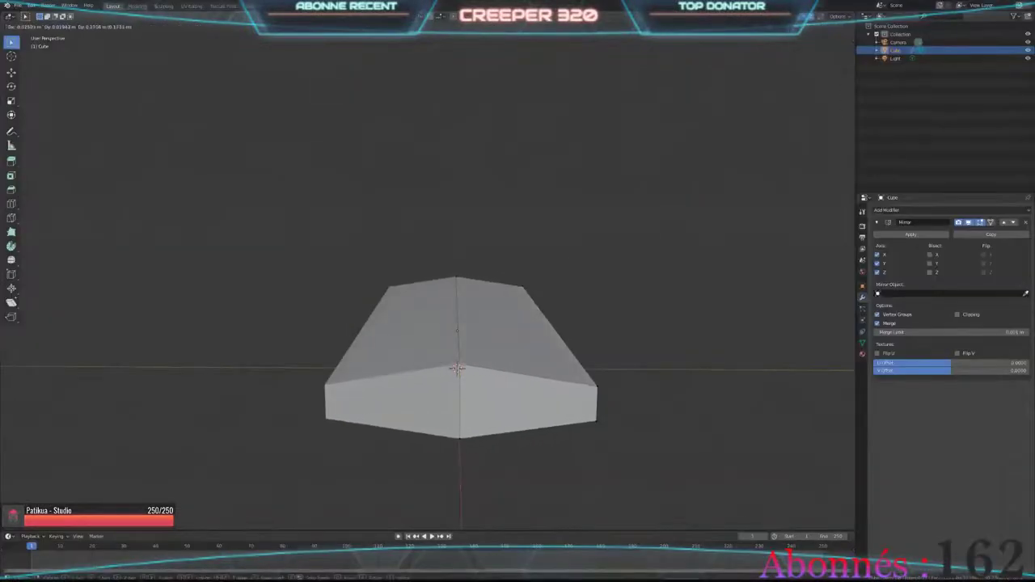
pyautogui.click(456, 368)
pyautogui.hotkey('ctrl', 'z')
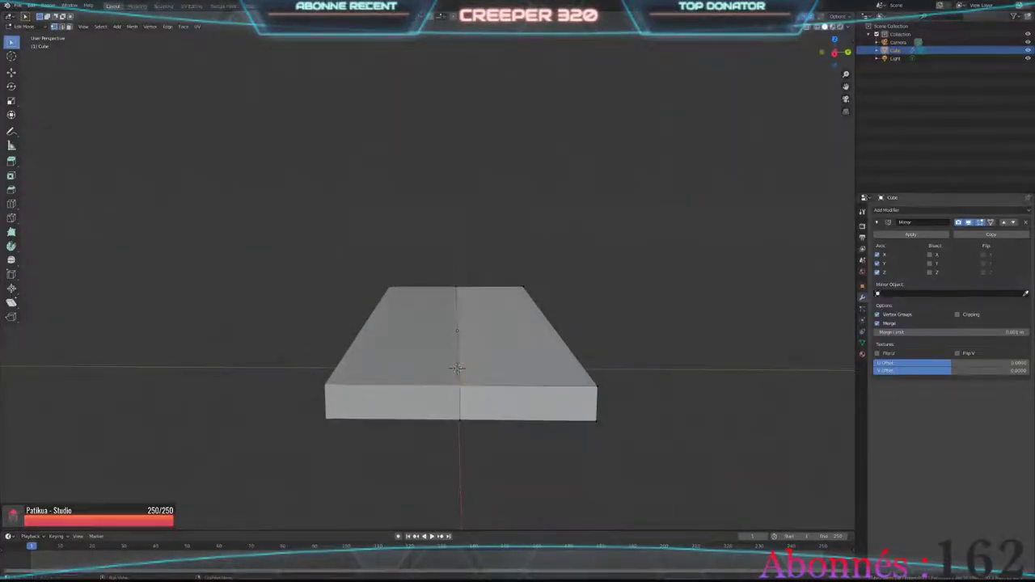
# Step: Test bending the slab by moving the centre edge, then undo the bend
pyautogui.press('g')
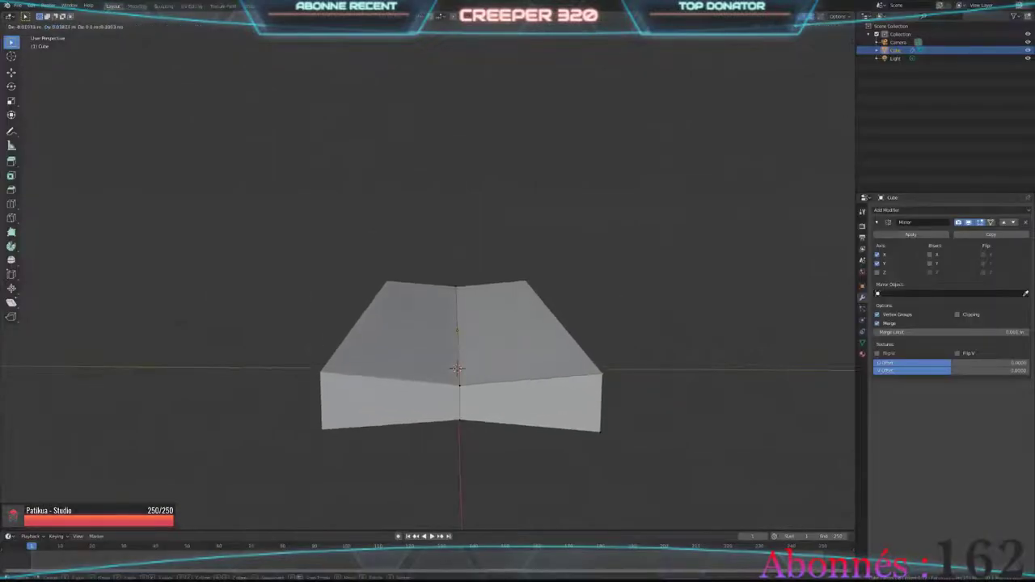
pyautogui.press('Escape')
pyautogui.hotkey('ctrl', 'z')
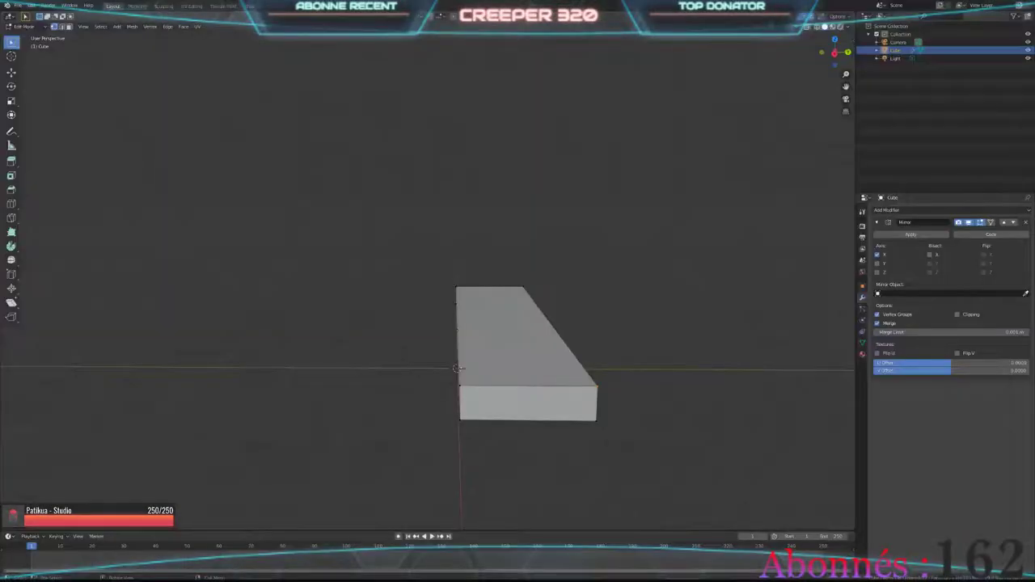
pyautogui.hotkey('ctrl', 'shift', 'z')
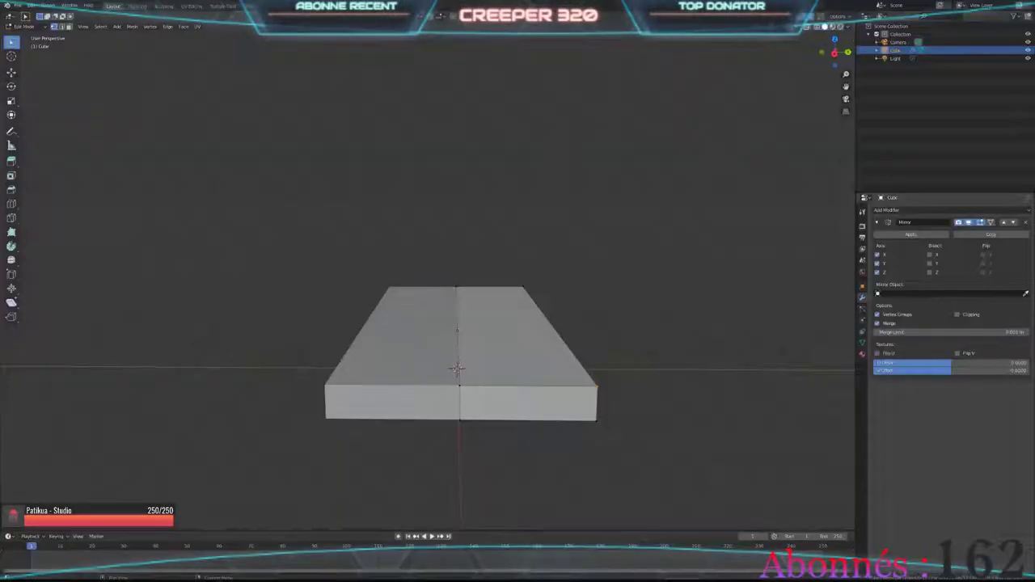
pyautogui.press('g')
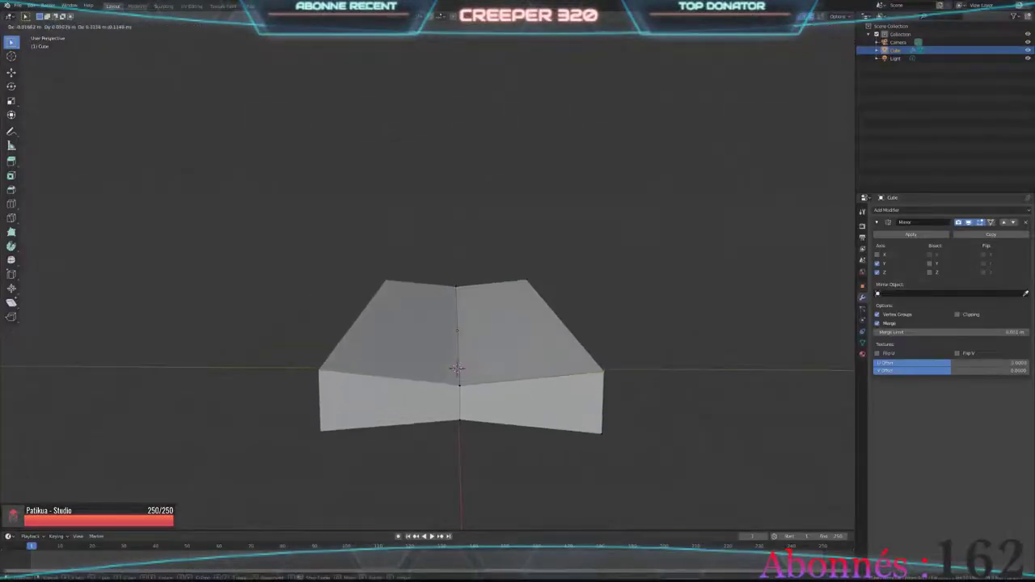
pyautogui.click(457, 368)
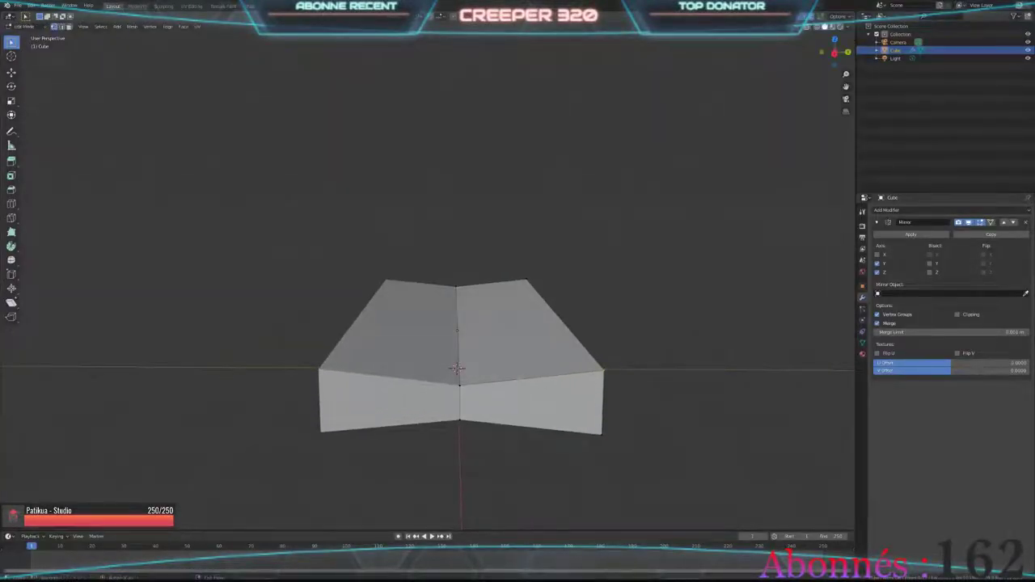
pyautogui.hotkey('ctrl', 'z')
# Step: From a high view over the slab, move the selected geometry and confirm the shape
pyautogui.moveTo(457, 356); pyautogui.dragTo(456, 370, button='middle')
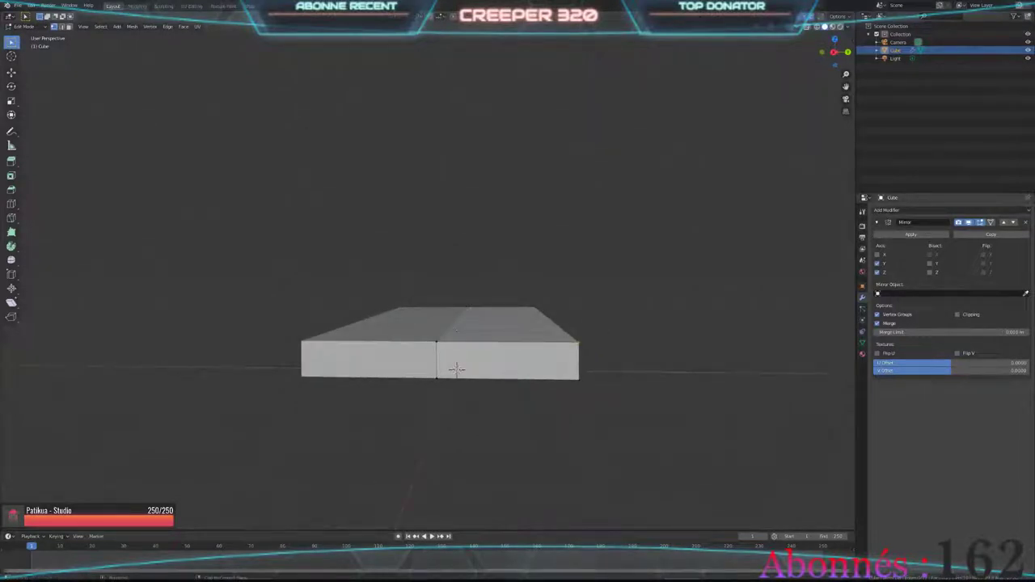
pyautogui.press('g')
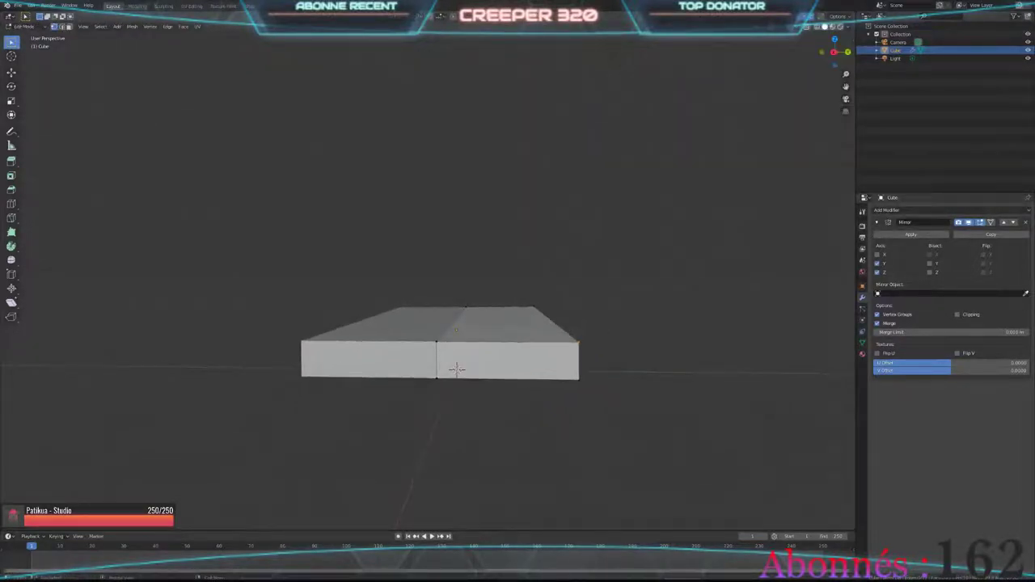
pyautogui.moveTo(457, 369)
pyautogui.mouseDown(button='middle')
pyautogui.moveTo(453, 358)
pyautogui.moveTo(457, 369)
pyautogui.mouseUp(button='middle')
pyautogui.press('g')
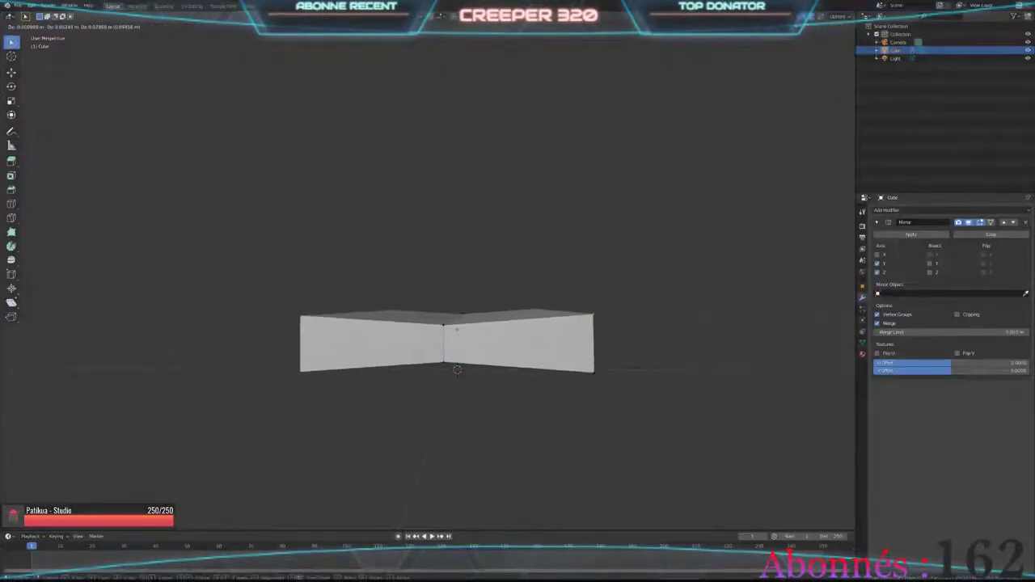
pyautogui.press('Return')
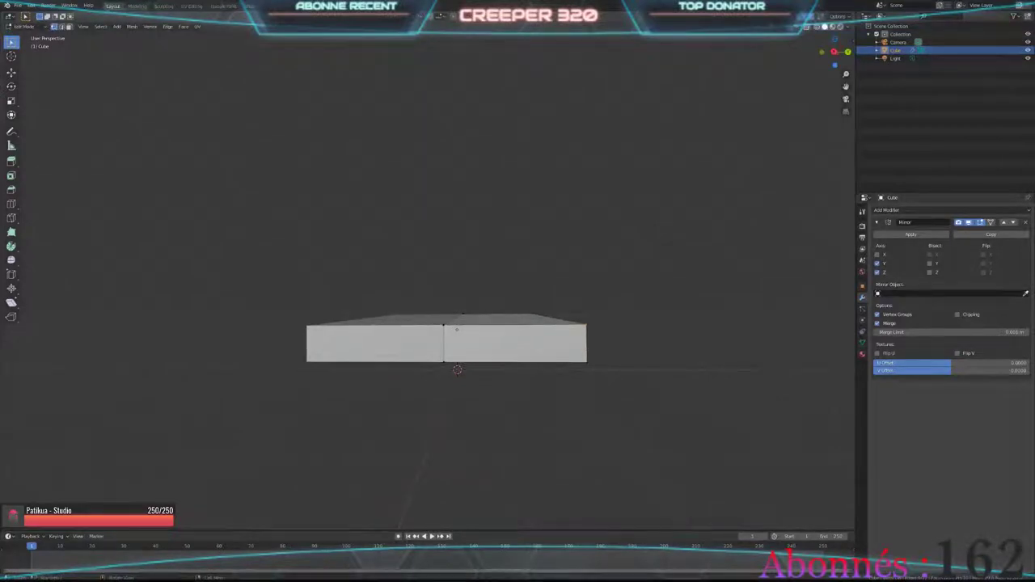
# Step: Try scaling the slab wider, then step back and forth through undo and redo
pyautogui.press('s')
pyautogui.press('Return')
pyautogui.hotkey('ctrl', 'z')
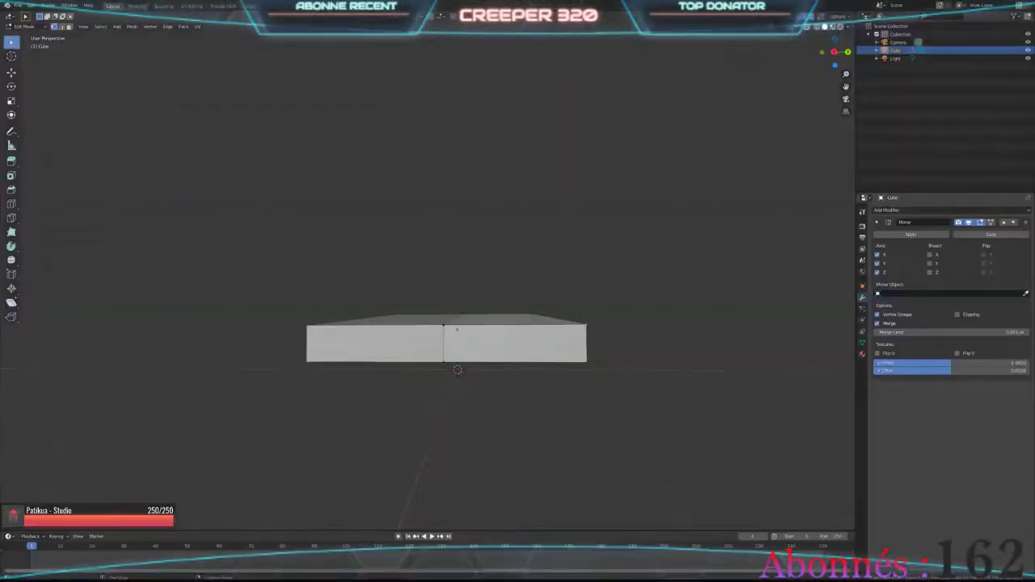
pyautogui.hotkey('ctrl', 'z')
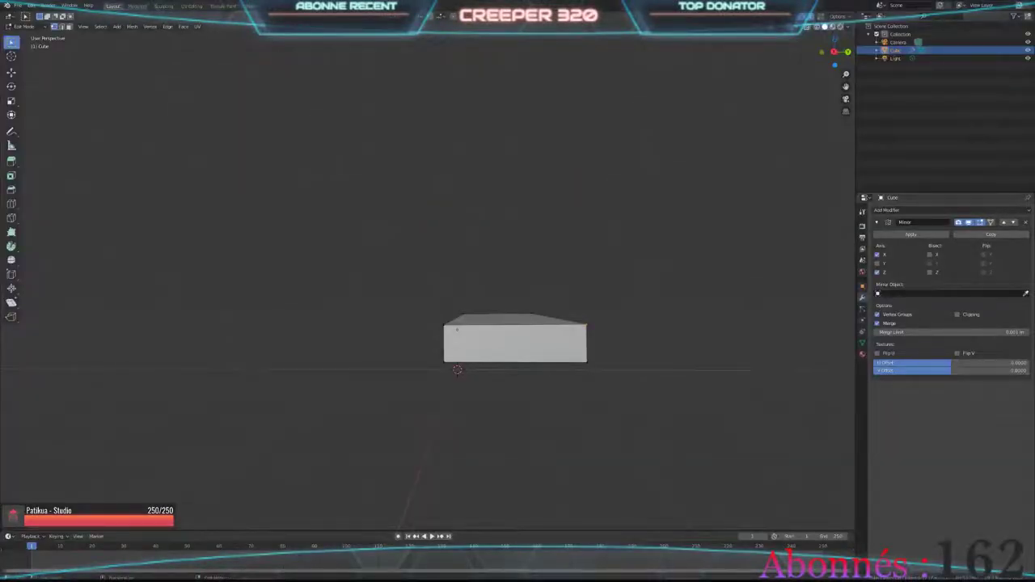
pyautogui.hotkey('ctrl', 'z')
pyautogui.hotkey('ctrl', 'shift', 'z')
pyautogui.hotkey('ctrl', 'shift', 'z')
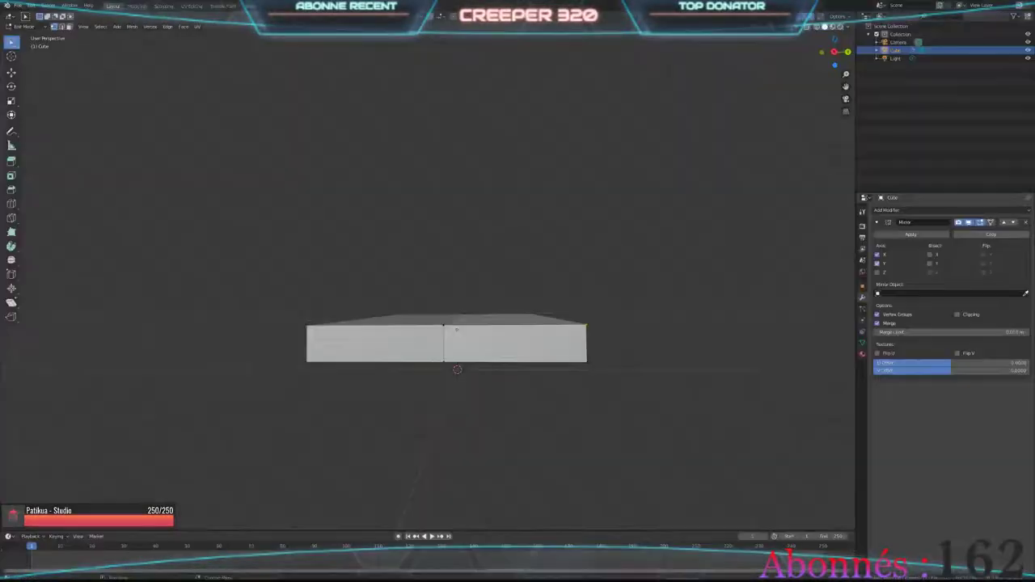
pyautogui.hotkey('ctrl', 'shift', 'z')
pyautogui.hotkey('ctrl', 'shift', 'z')
pyautogui.hotkey('ctrl', 'z')
pyautogui.hotkey('ctrl', 'z')
pyautogui.hotkey('ctrl', 'shift', 'z')
pyautogui.hotkey('ctrl', 'shift', 'z')
pyautogui.hotkey('ctrl', 'z')
pyautogui.hotkey('ctrl', 'z')
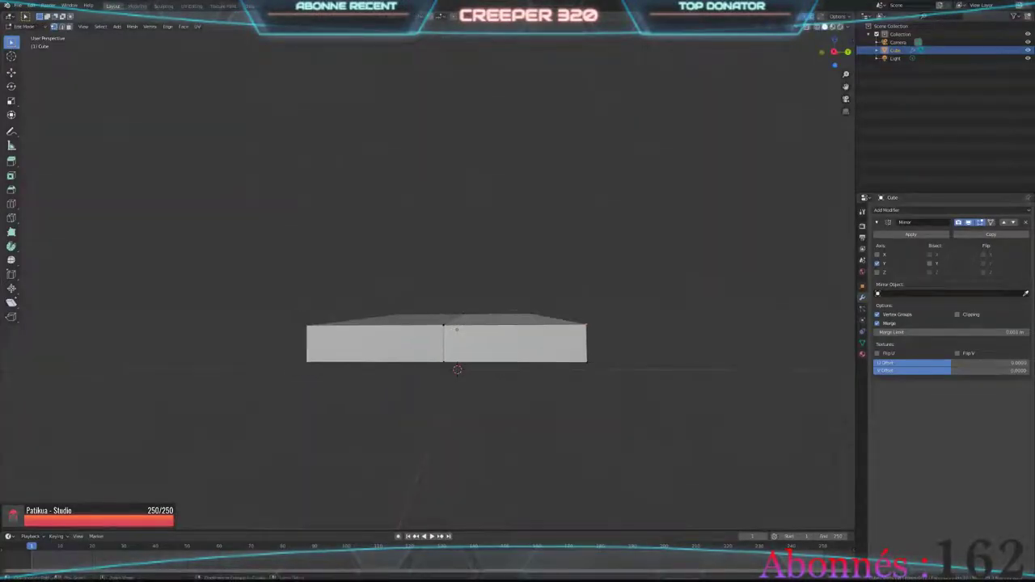
# Step: Return to Object Mode and delete the slab Cube object
pyautogui.press('a')
pyautogui.rightClick(380, 374)
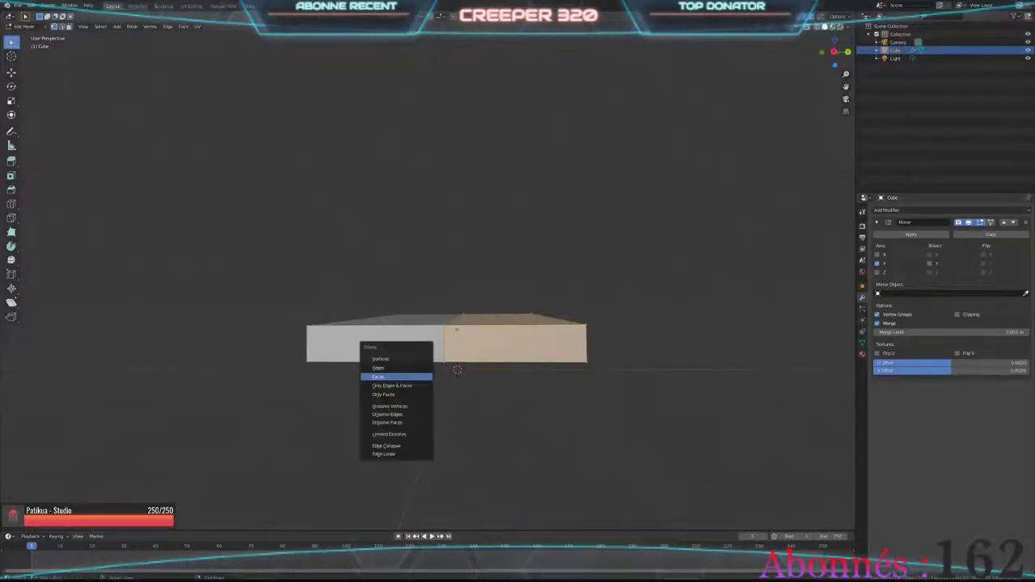
pyautogui.press('Escape')
pyautogui.press('Tab')
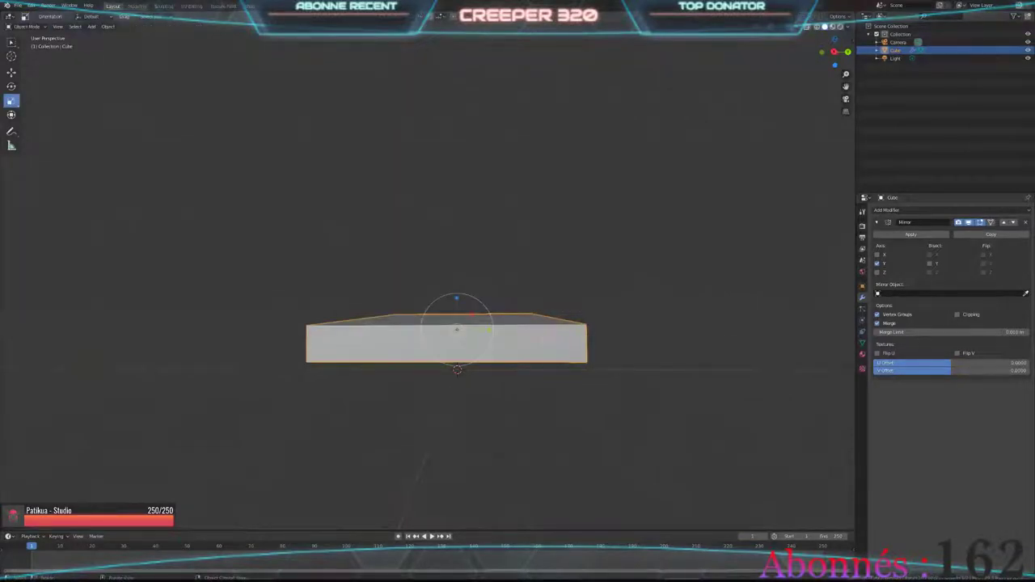
pyautogui.hotkey('ctrl', 'z')
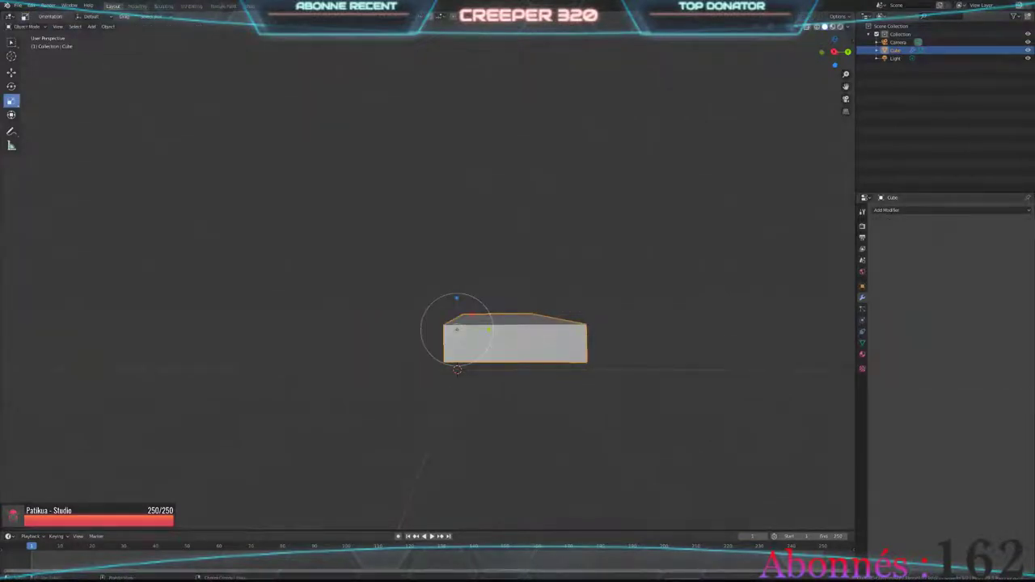
pyautogui.hotkey('ctrl', 'shift', 'z')
pyautogui.moveTo(517, 242); pyautogui.dragTo(517, 307, button='middle')
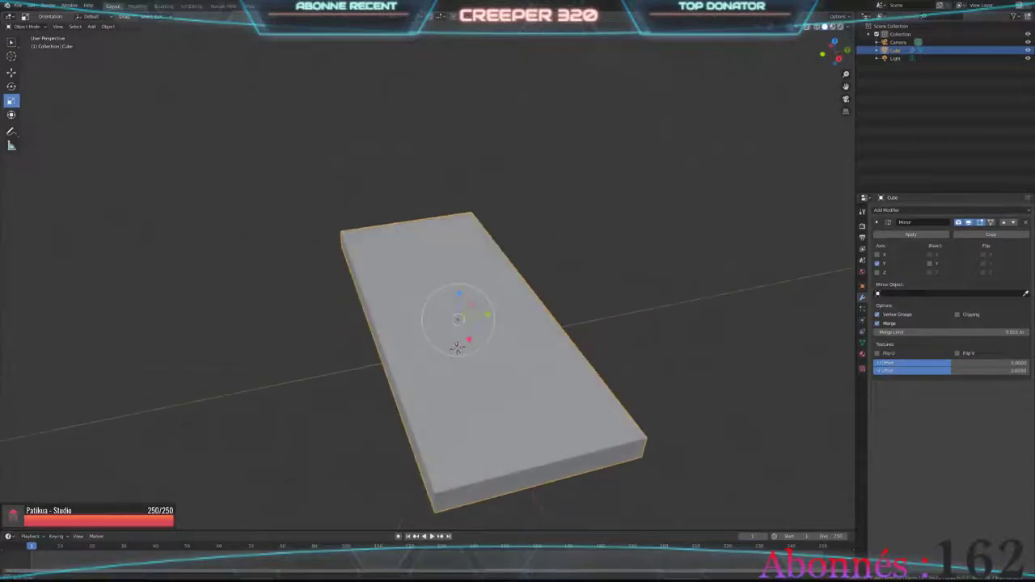
pyautogui.press('Delete')
# Step: Add a new cube and loop-cut it down the middle in Edit Mode
pyautogui.click(92, 25)
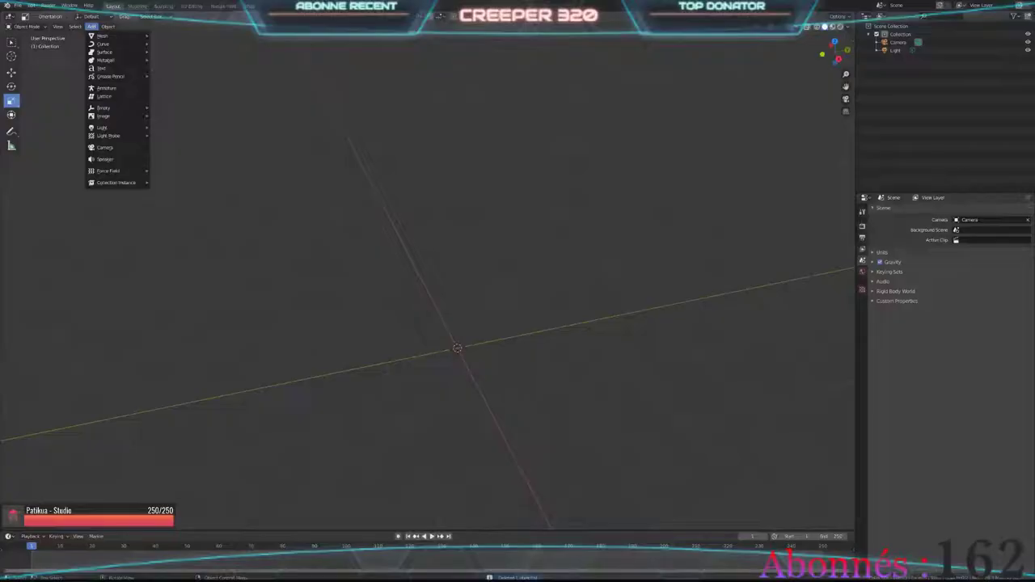
pyautogui.click(162, 40)
pyautogui.moveTo(518, 323); pyautogui.dragTo(517, 267, button='middle')
pyautogui.press('Tab')
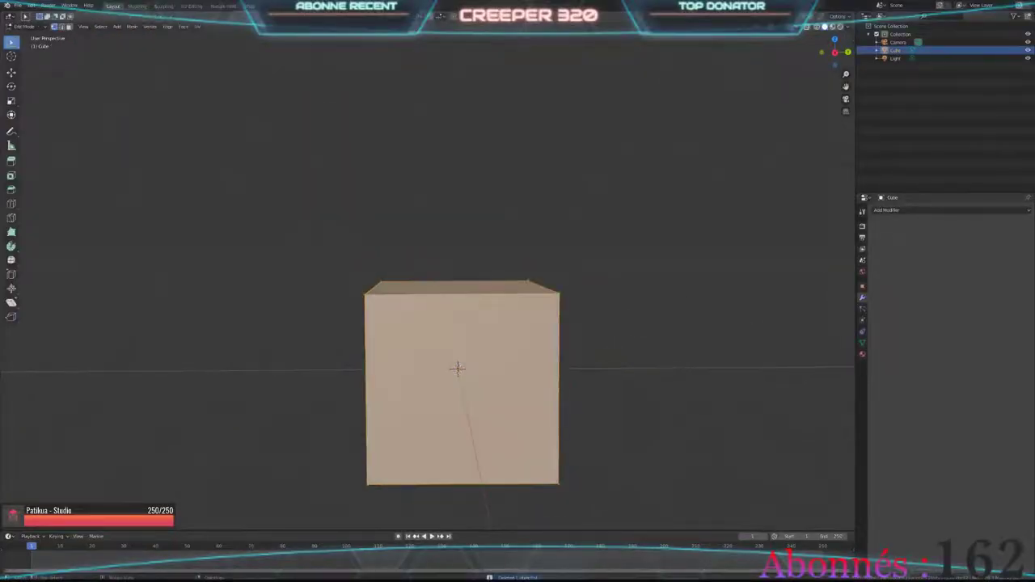
pyautogui.hotkey('ctrl', 'r')
pyautogui.click(462, 380)
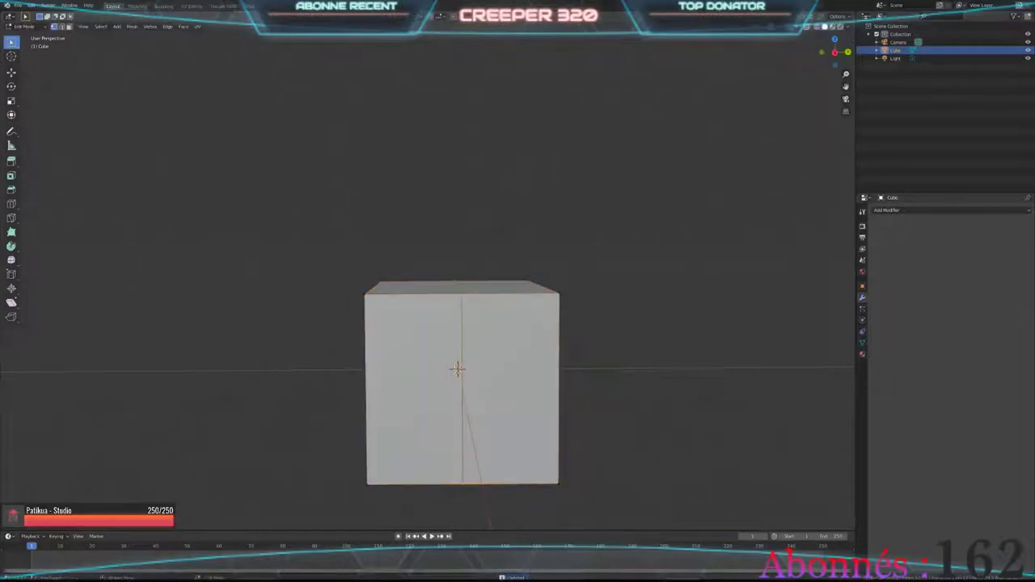
# Step: Box-select the cube's left half in see-through front view and test deleting it
pyautogui.press('KP_1')
pyautogui.hotkey('alt', 'z')
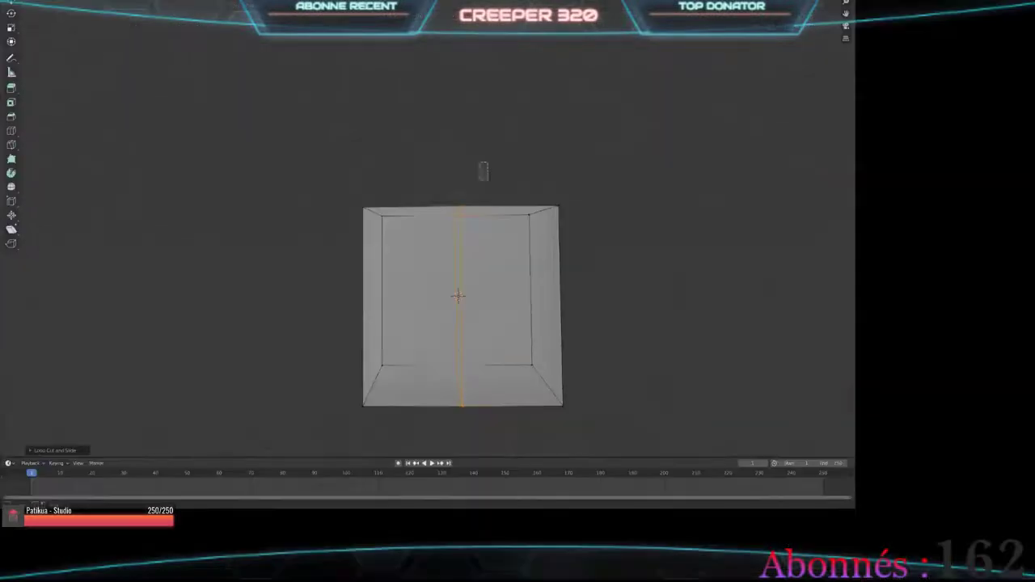
pyautogui.moveTo(488, 162); pyautogui.dragTo(314, 430)
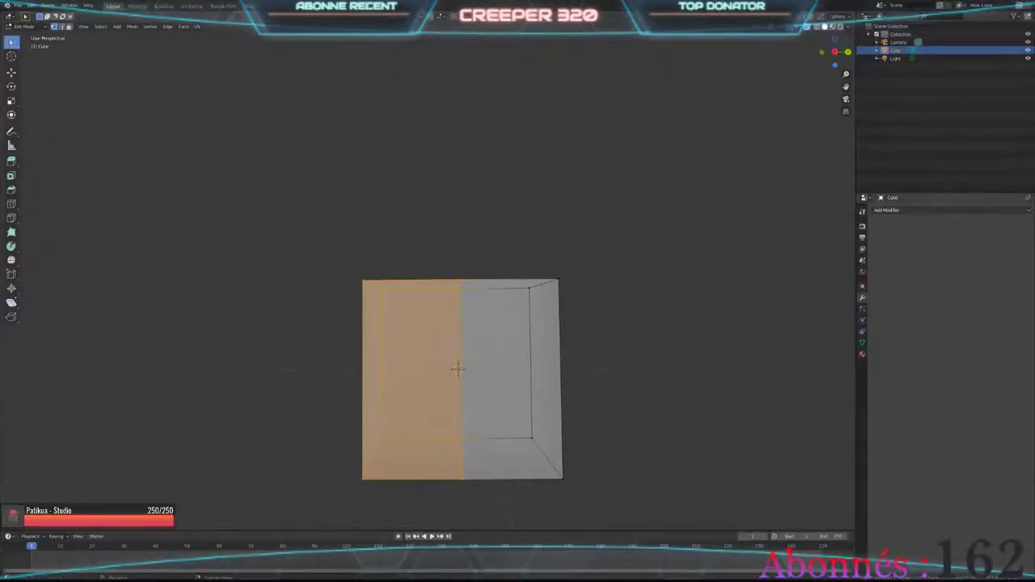
pyautogui.press('x')
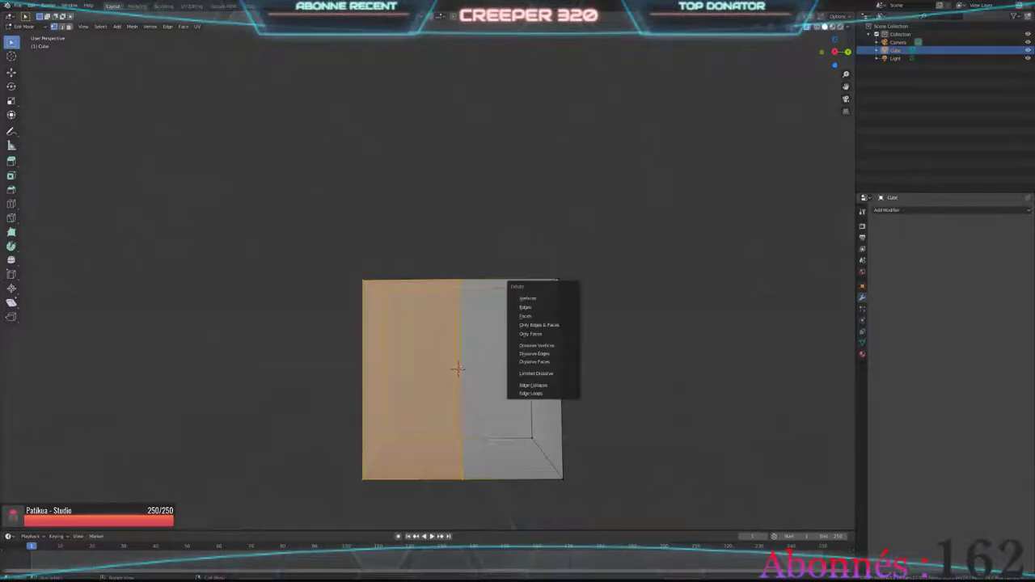
pyautogui.press('v')
pyautogui.hotkey('ctrl', 'z')
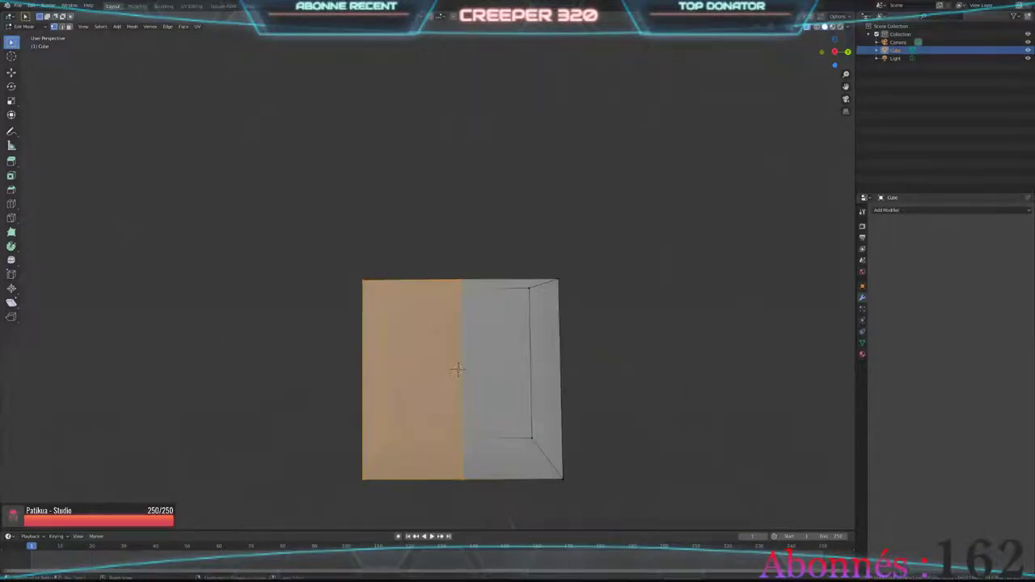
pyautogui.press('x')
pyautogui.press('f')
# Step: Delete the left half's vertices and add a Mirror modifier to the remaining half
pyautogui.hotkey('ctrl', 'z')
pyautogui.press('x')
pyautogui.press('n')
pyautogui.hotkey('ctrl', 'z')
pyautogui.press('x')
pyautogui.press('v')
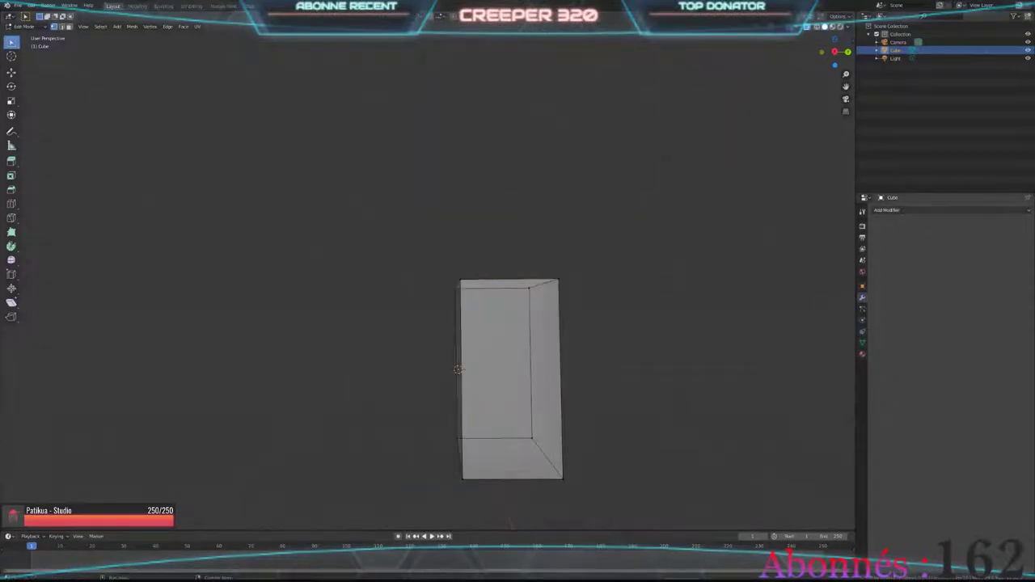
pyautogui.click(950, 209)
pyautogui.click(881, 299)
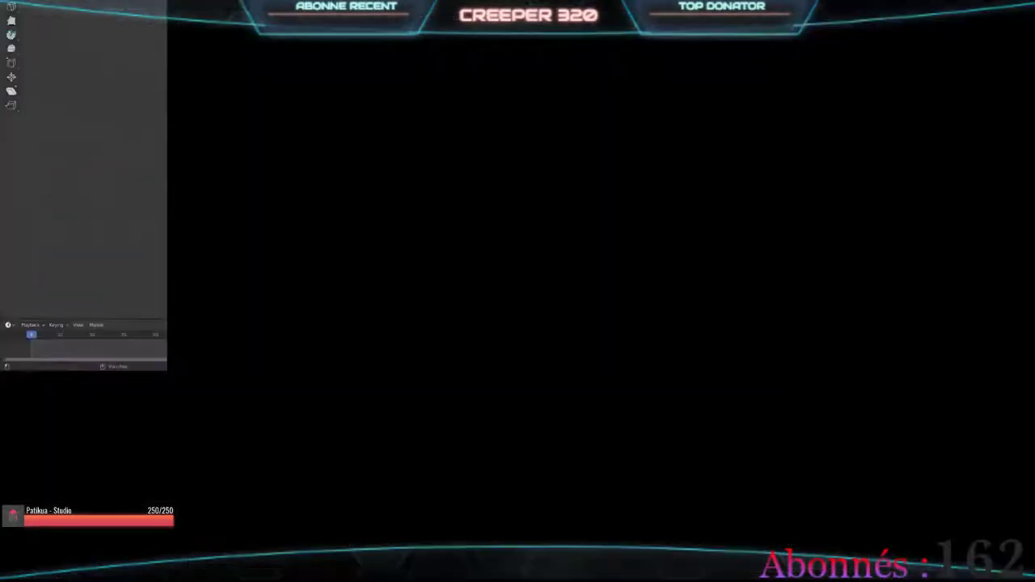
pyautogui.press('g')
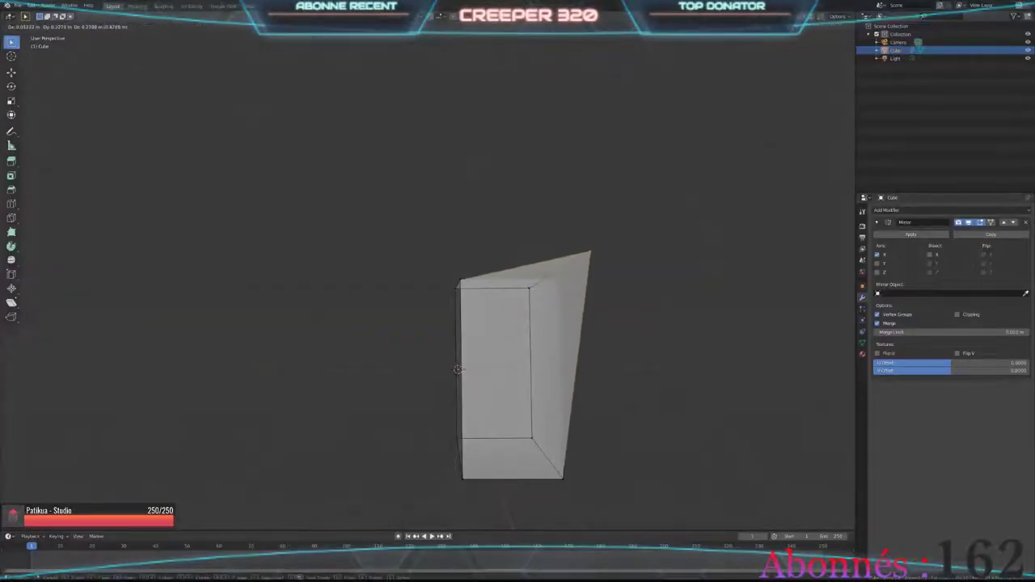
pyautogui.press('Escape')
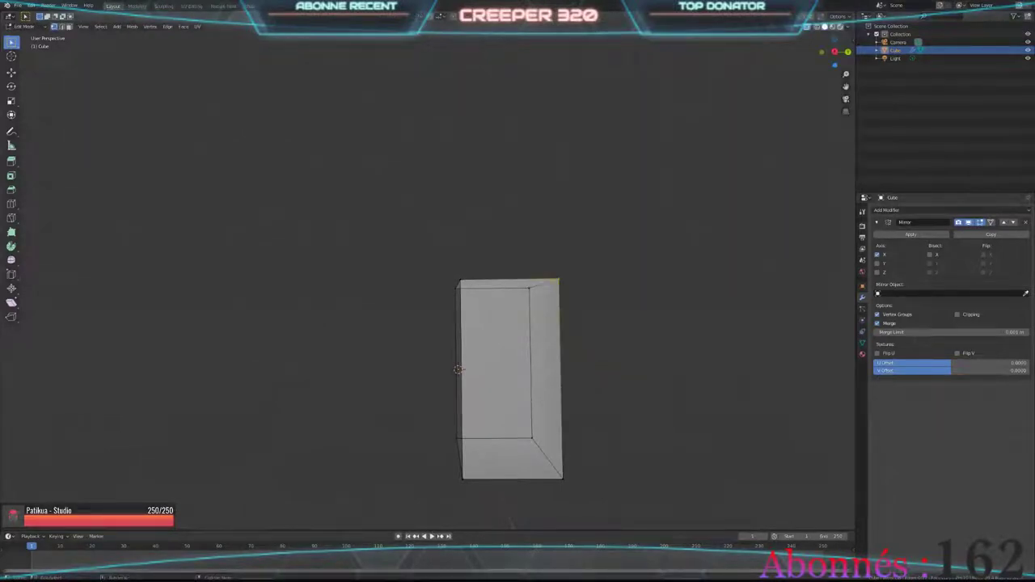
pyautogui.hotkey('alt', 'z')
pyautogui.moveTo(458, 369); pyautogui.dragTo(456, 363, button='middle')
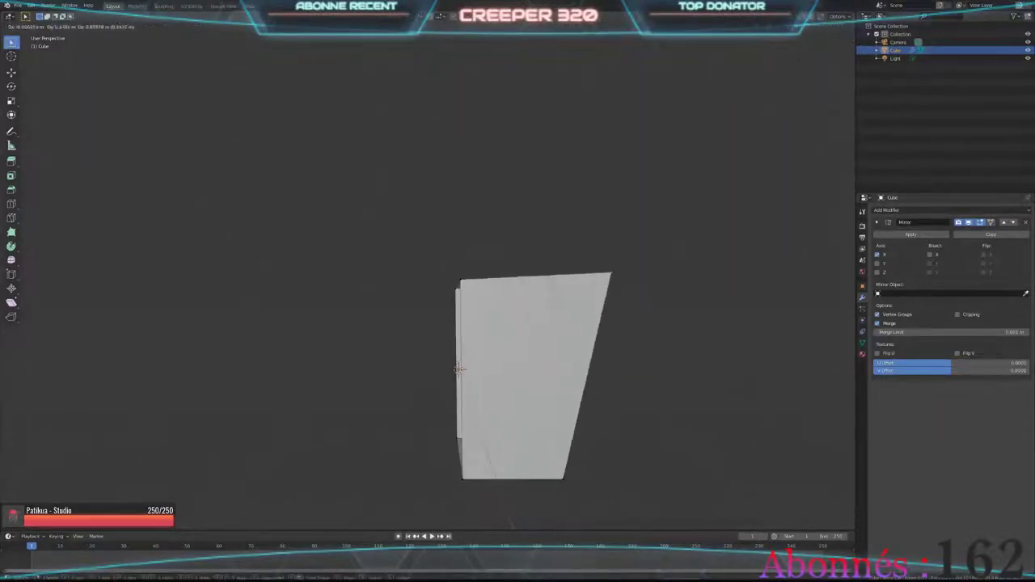
pyautogui.press('g')
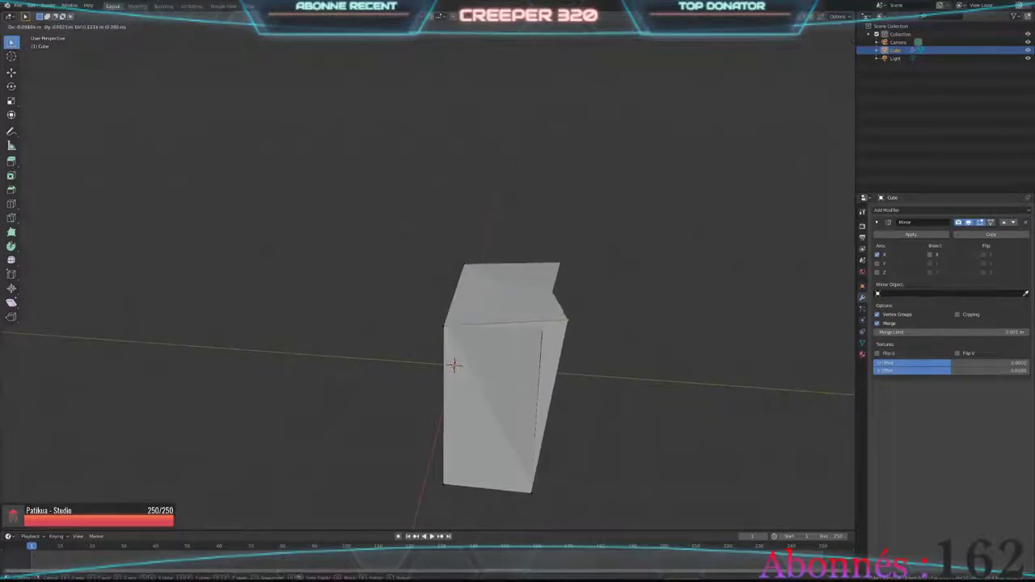
pyautogui.rightClick(455, 365)
pyautogui.moveTo(454, 365); pyautogui.dragTo(457, 369, button='middle')
pyautogui.press('a')
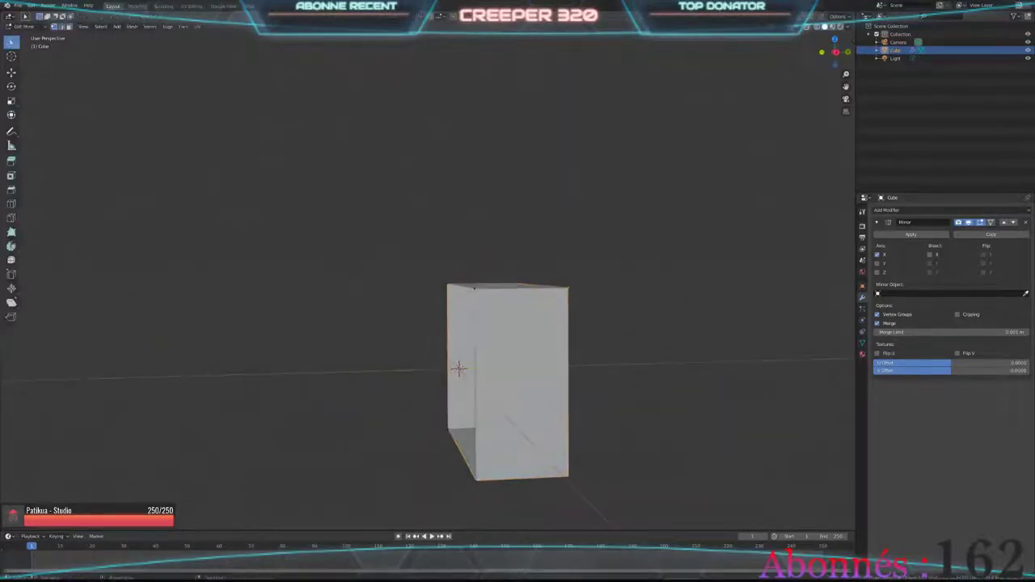
pyautogui.press('g')
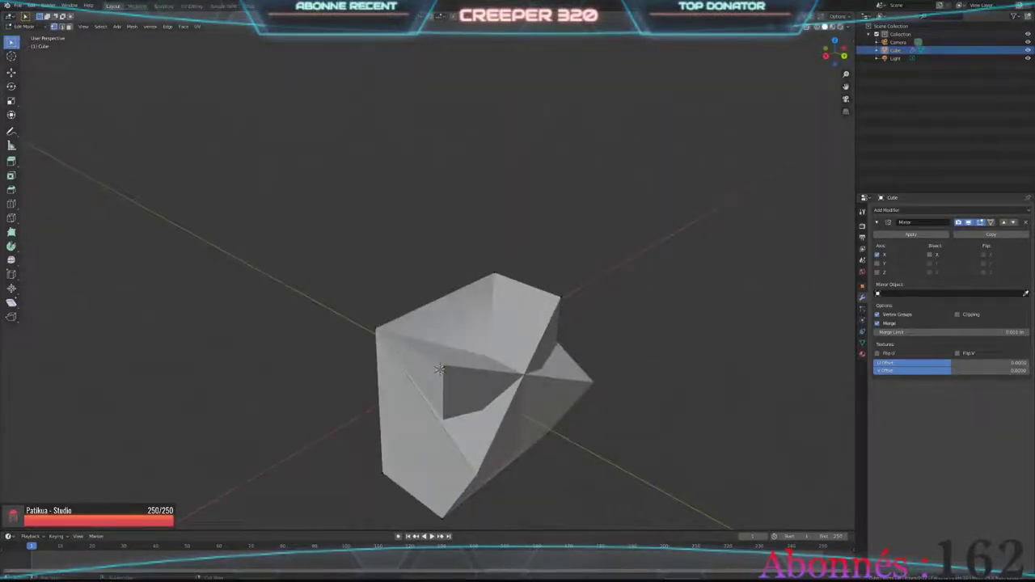
pyautogui.press('Escape')
pyautogui.moveTo(449, 369); pyautogui.dragTo(457, 370, button='middle')
pyautogui.press('g')
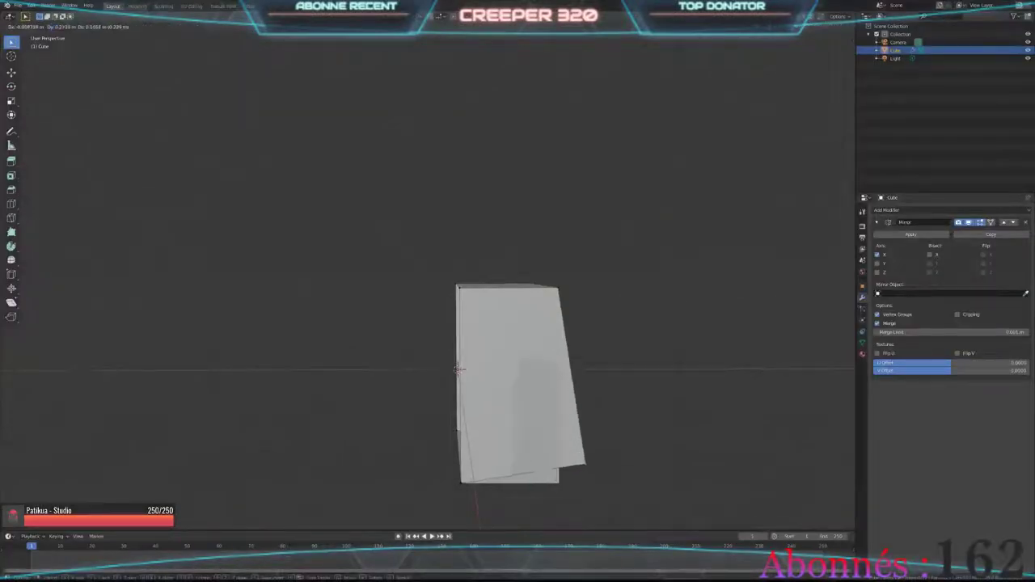
pyautogui.press('Escape')
pyautogui.moveTo(458, 370); pyautogui.dragTo(460, 353, button='middle')
pyautogui.press('g')
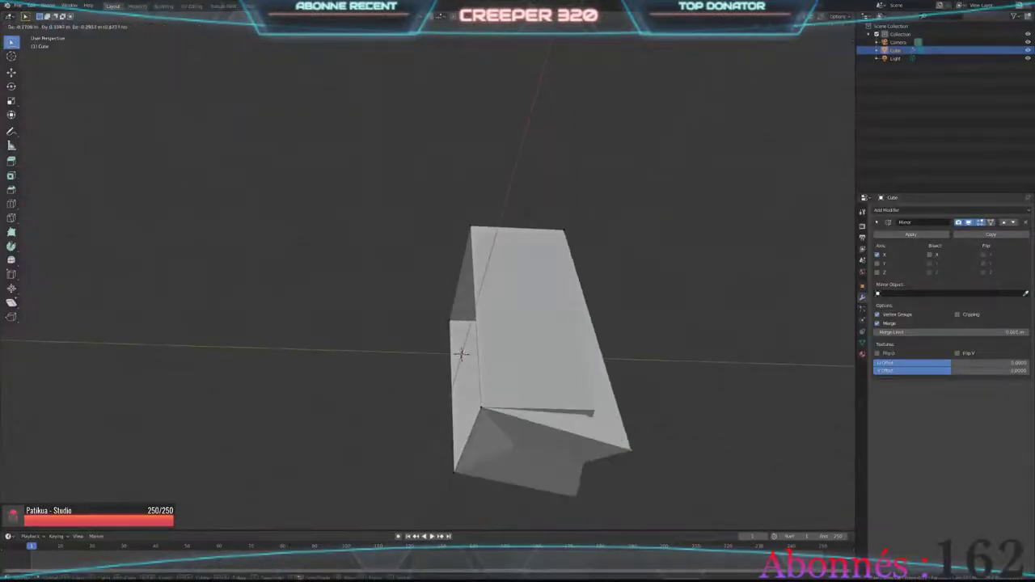
pyautogui.press('Escape')
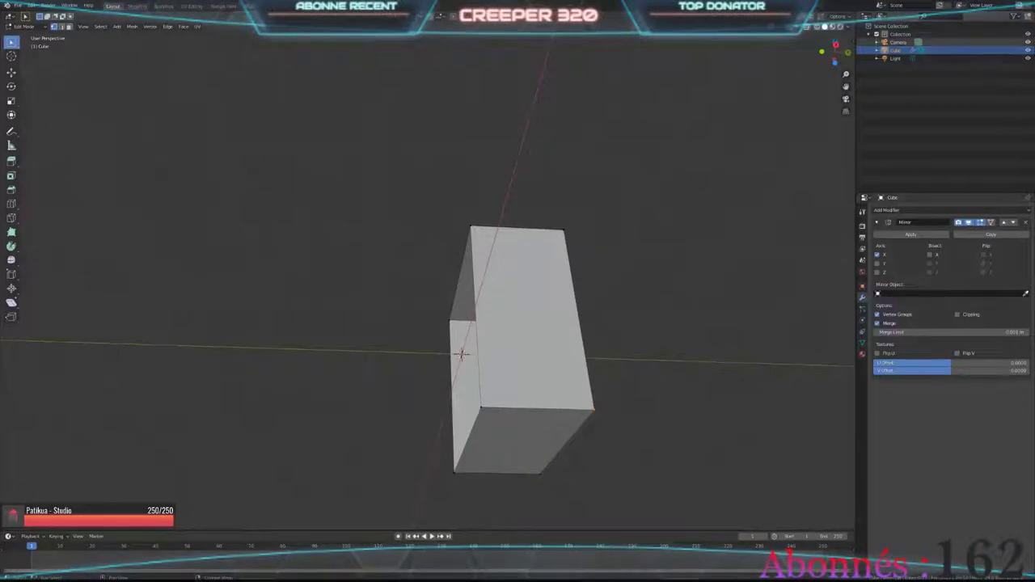
pyautogui.press('Tab')
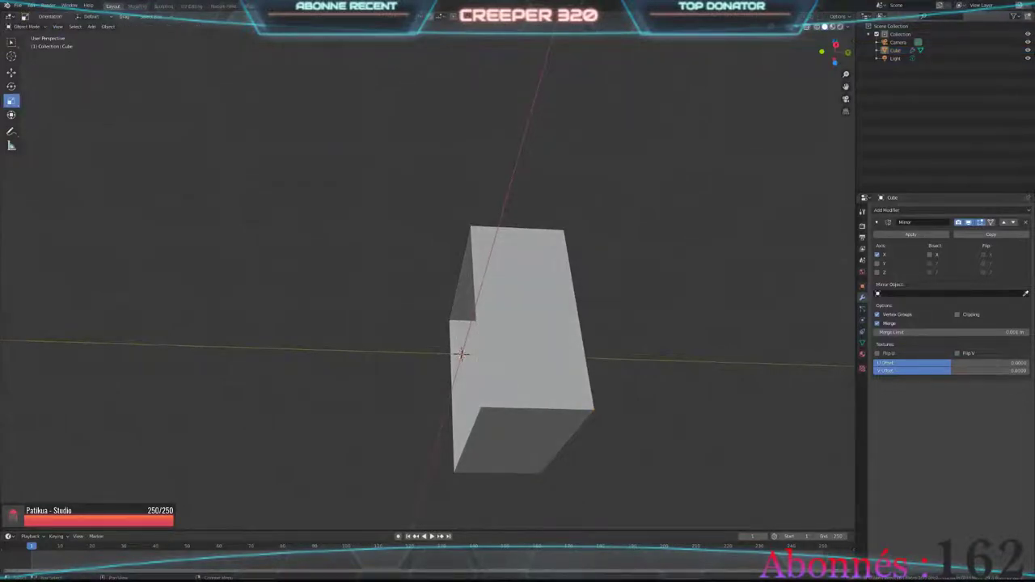
pyautogui.press('Tab')
pyautogui.press('g')
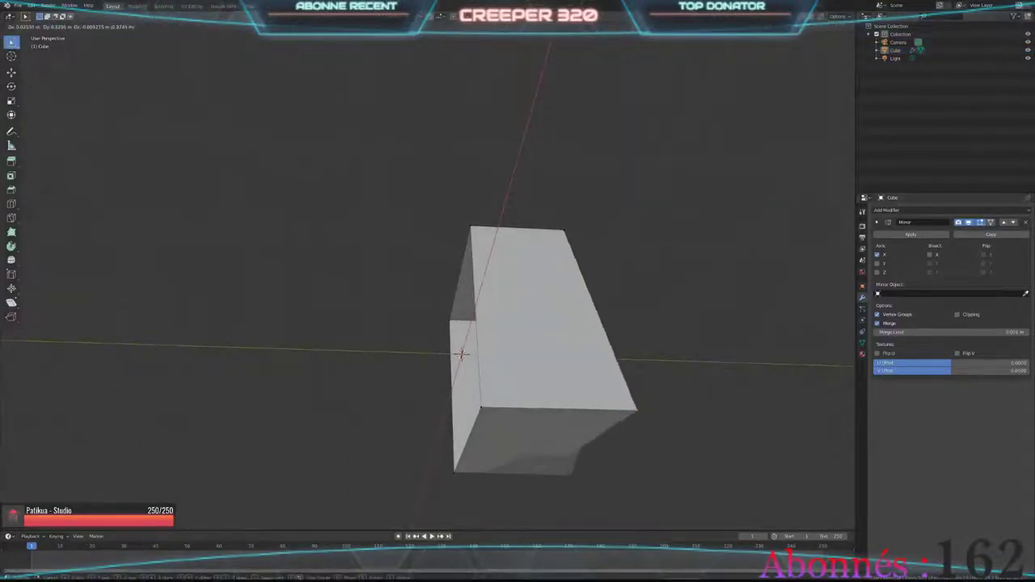
pyautogui.press('Escape')
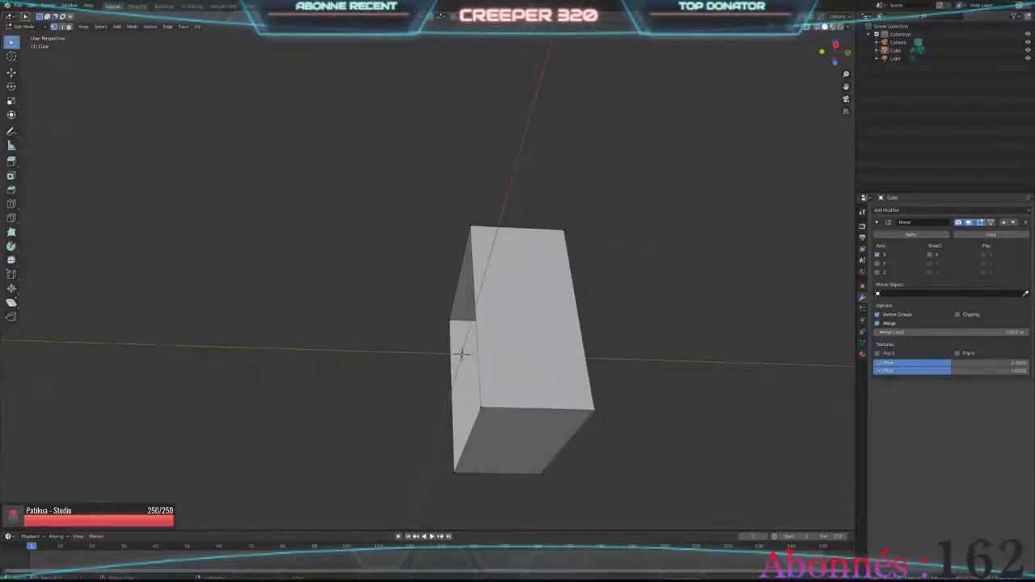
pyautogui.press('Tab')
pyautogui.press('x')
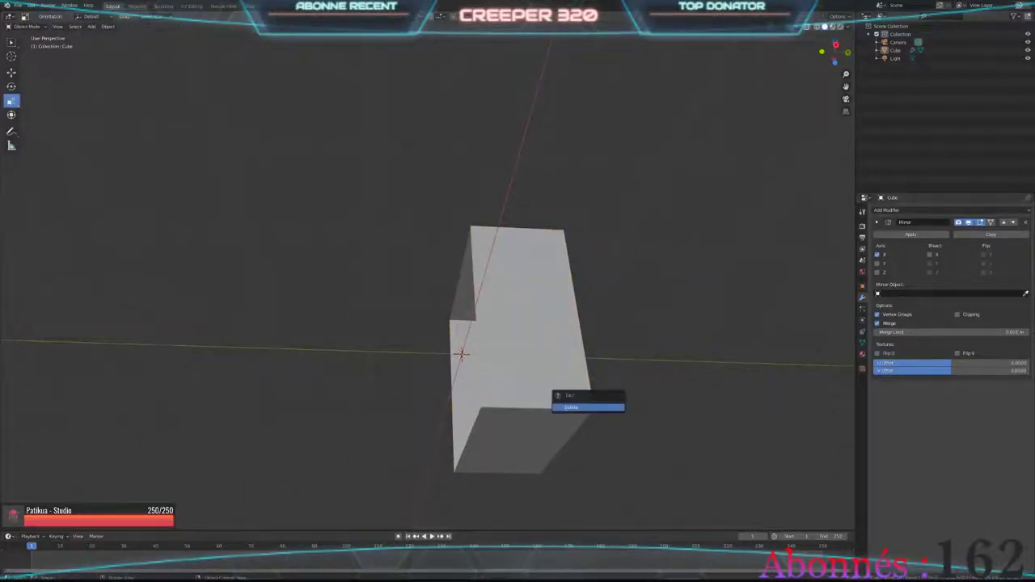
pyautogui.click(485, 339)
pyautogui.press('x')
pyautogui.click(485, 342)
pyautogui.moveTo(485, 342); pyautogui.dragTo(485, 356, button='middle')
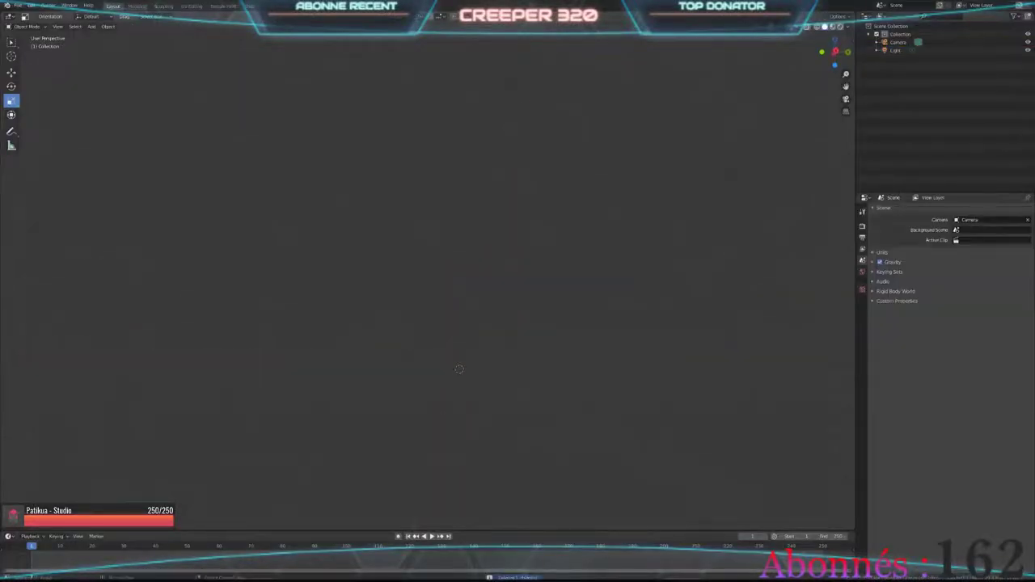
pyautogui.click(91, 26)
pyautogui.click(171, 43)
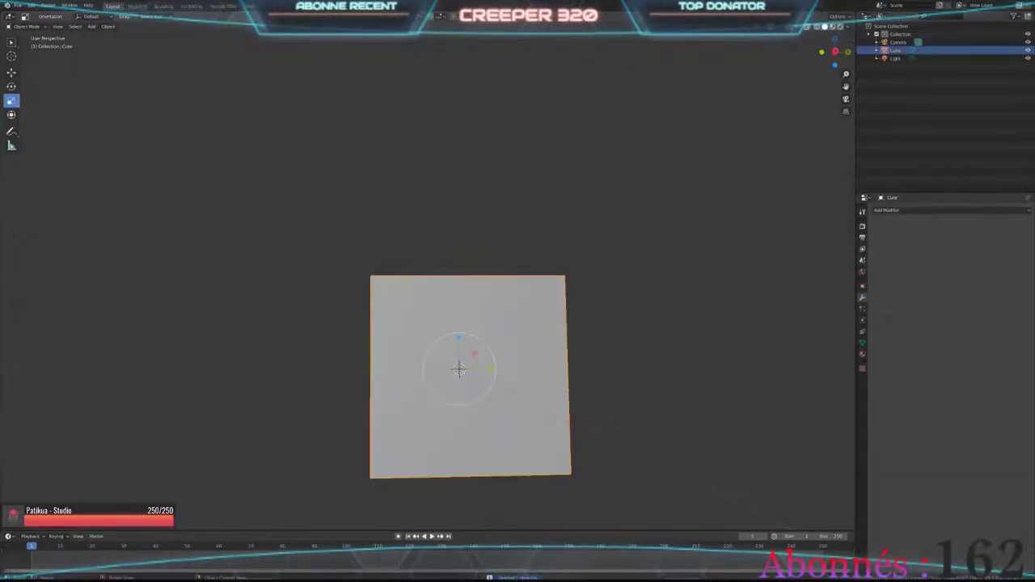
pyautogui.press('g')
pyautogui.press('z')
pyautogui.press('1')
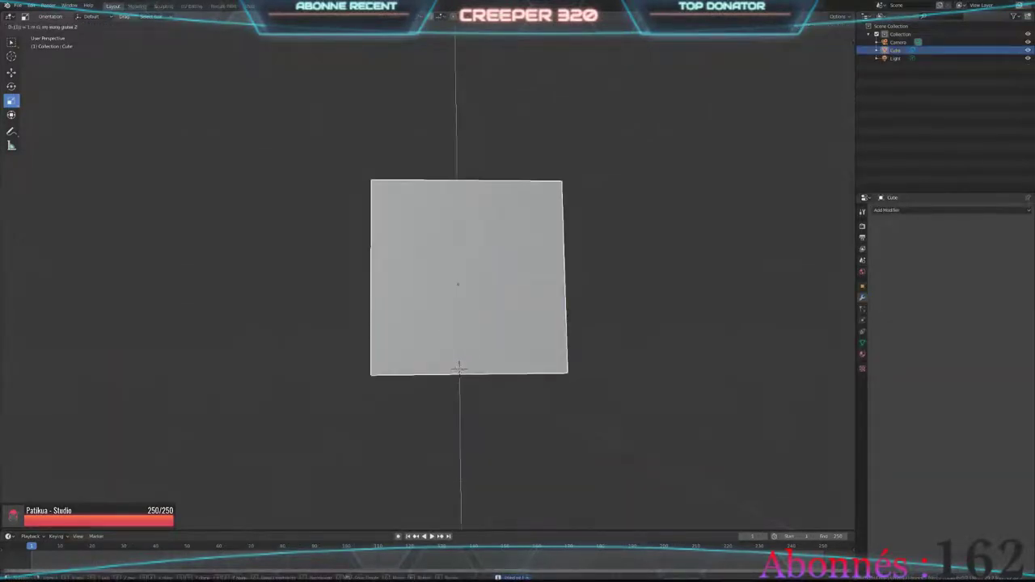
pyautogui.press('Return')
pyautogui.press('s')
pyautogui.press('z')
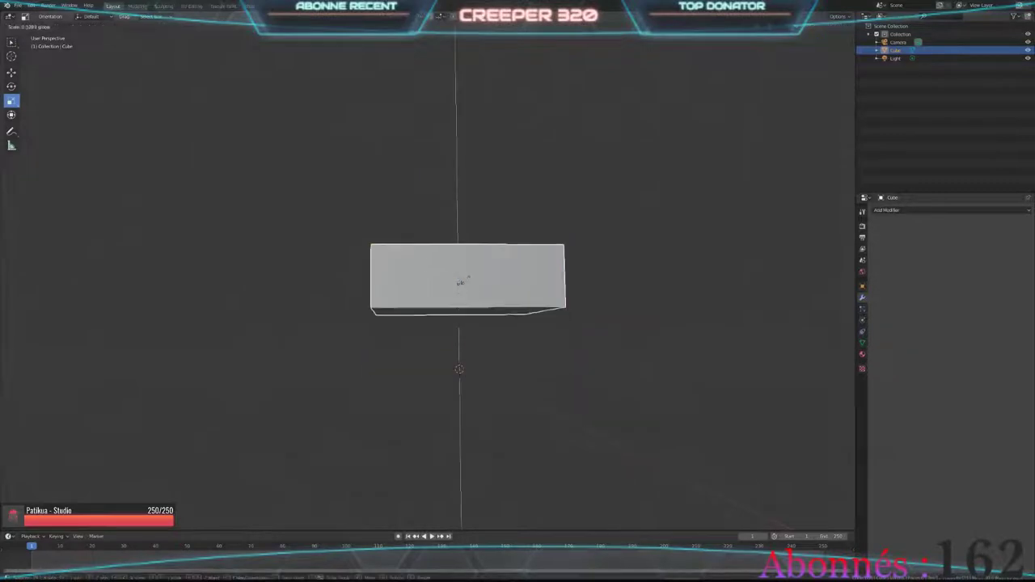
pyautogui.click(458, 279)
pyautogui.moveTo(458, 279); pyautogui.dragTo(485, 243, button='middle')
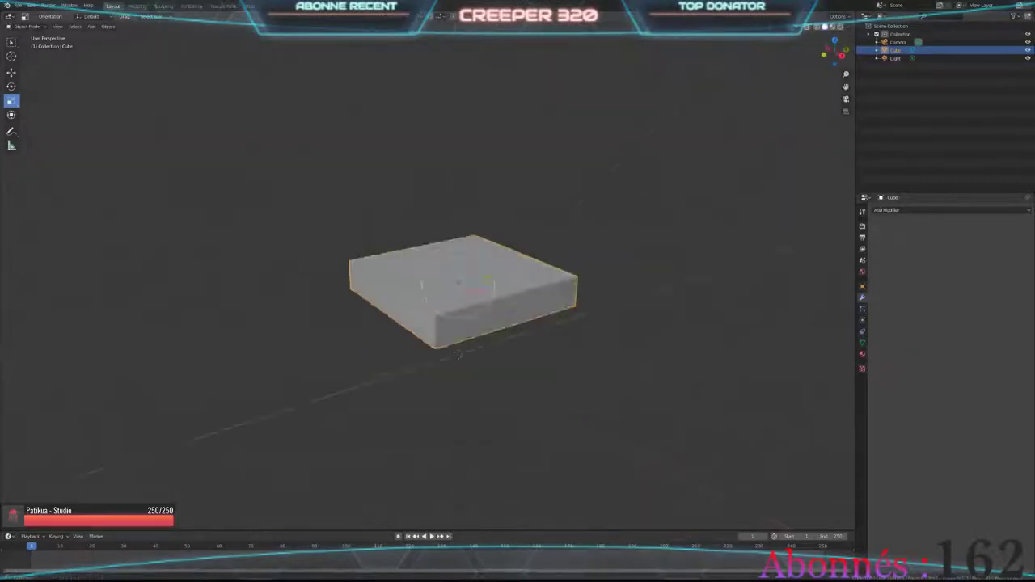
pyautogui.press('s')
pyautogui.press('x')
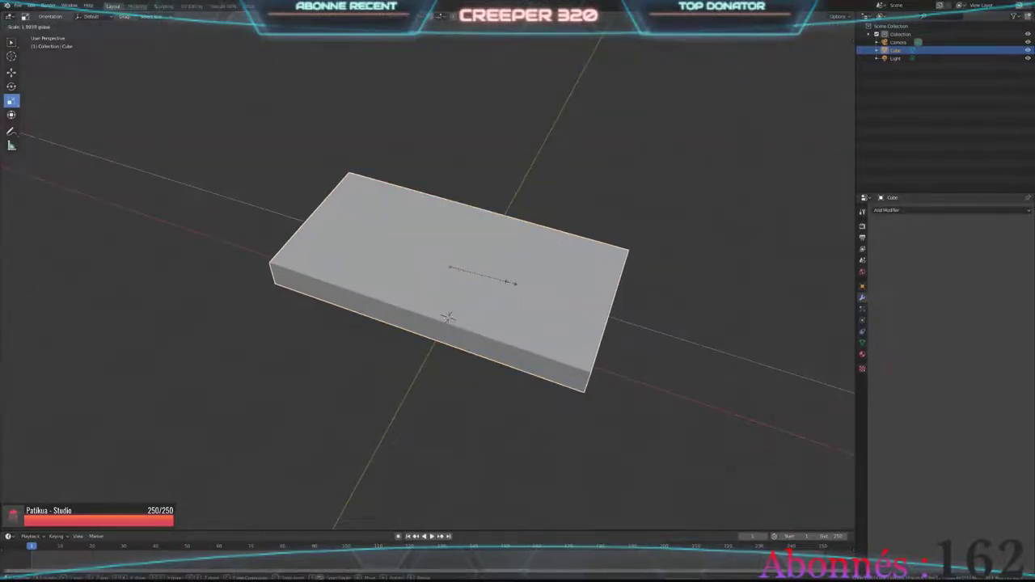
pyautogui.click(449, 319)
pyautogui.moveTo(449, 319)
pyautogui.mouseDown(button='middle')
pyautogui.moveTo(459, 369)
pyautogui.moveTo(430, 359)
pyautogui.moveTo(418, 372)
pyautogui.moveTo(459, 369)
pyautogui.mouseUp(button='middle')
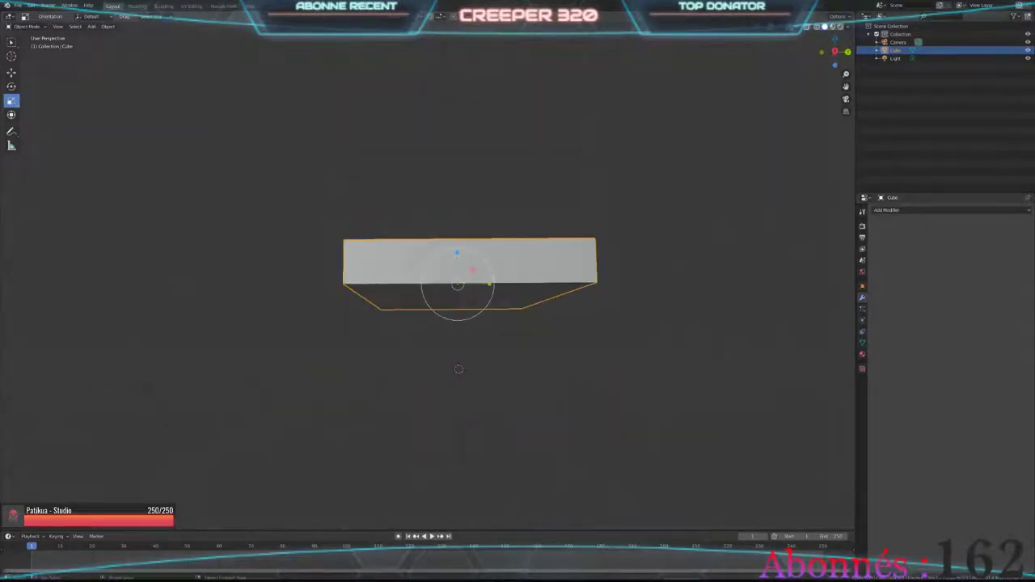
# Step: In Edit Mode, select the whole slab and place a loop cut across its width from above
pyautogui.press('Tab')
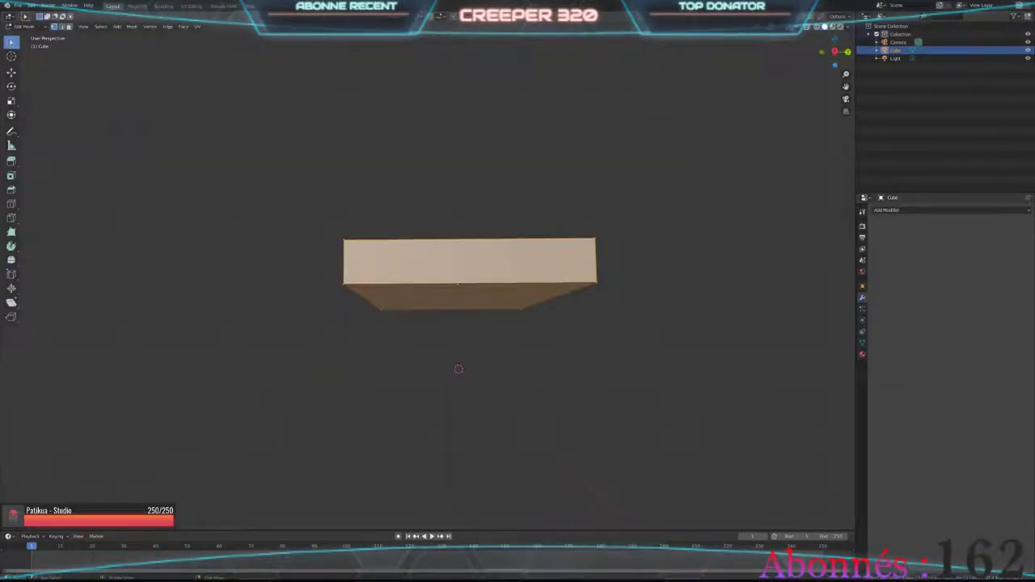
pyautogui.hotkey('ctrl', 'r')
pyautogui.click(458, 369)
pyautogui.rightClick(458, 370)
pyautogui.moveTo(457, 369); pyautogui.dragTo(452, 352, button='middle')
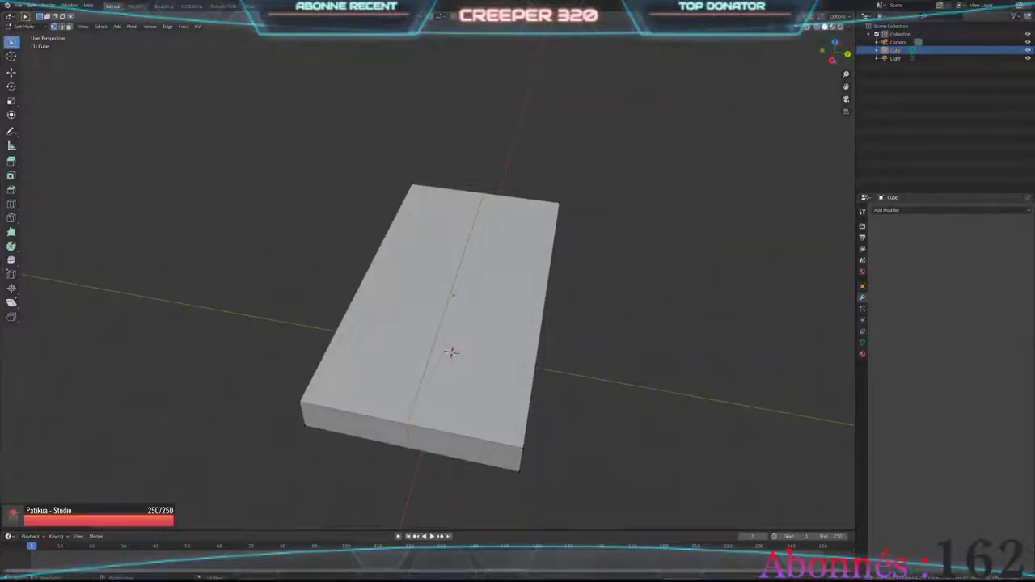
pyautogui.press('a')
pyautogui.moveTo(451, 351)
pyautogui.mouseDown(button='middle')
pyautogui.moveTo(445, 296)
pyautogui.moveTo(460, 295)
pyautogui.moveTo(446, 361)
pyautogui.moveTo(431, 238)
pyautogui.moveTo(437, 246)
pyautogui.mouseUp(button='middle')
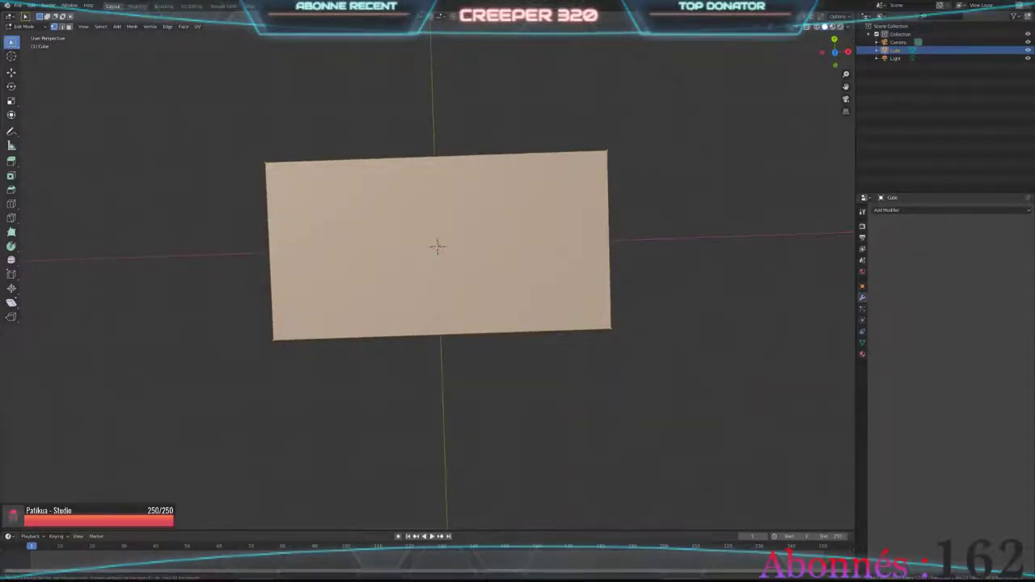
pyautogui.hotkey('ctrl', 'r')
pyautogui.click(437, 247)
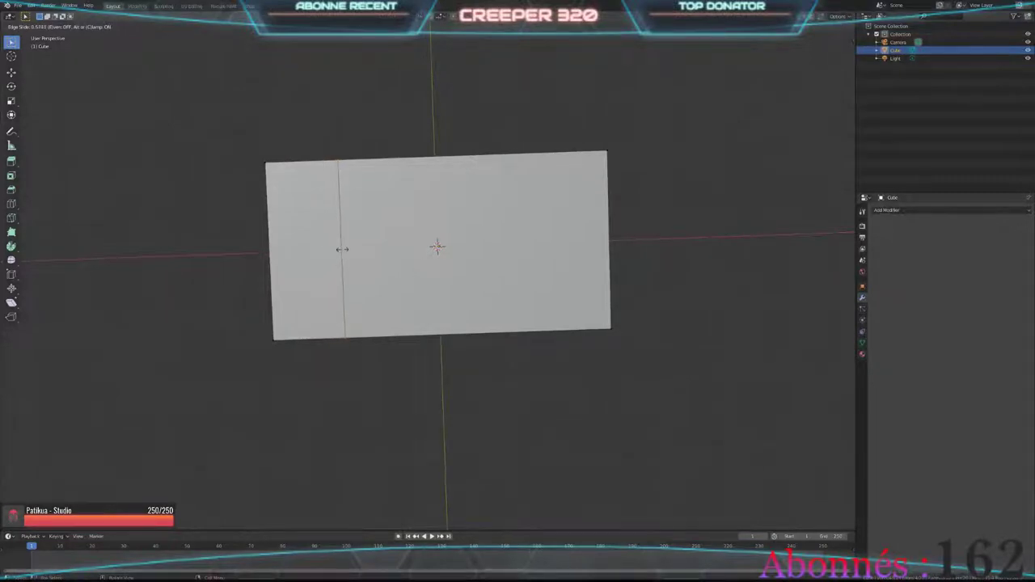
# Step: Fix the first loop near the left end and add a second loop right of the middle
pyautogui.click(344, 249)
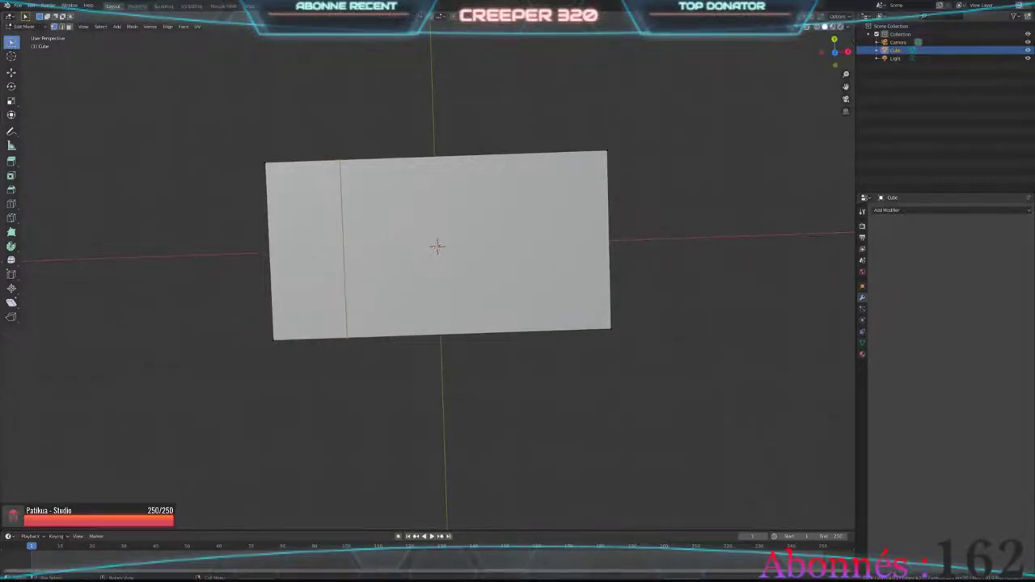
pyautogui.hotkey('ctrl', 'r')
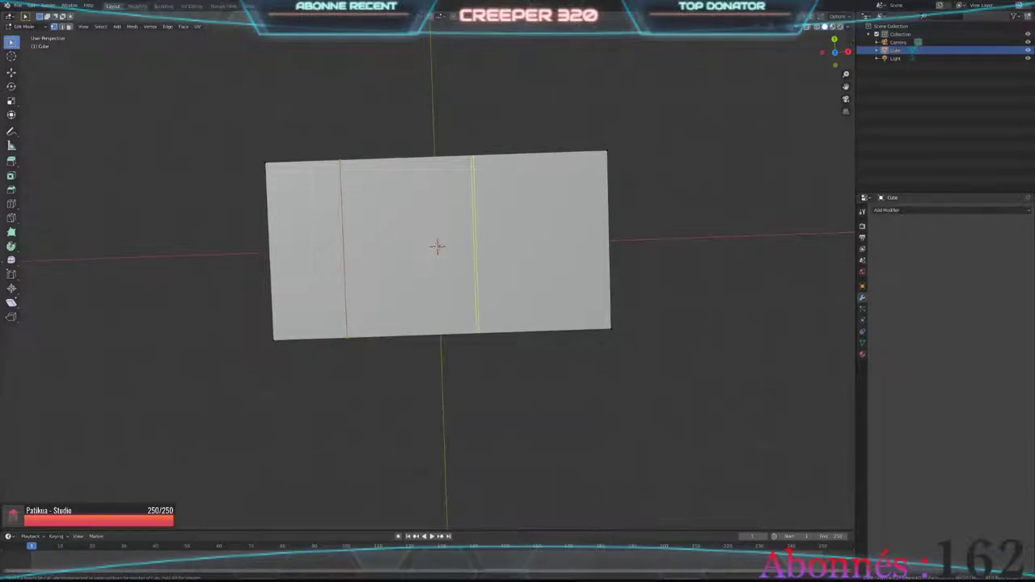
pyautogui.click(461, 173)
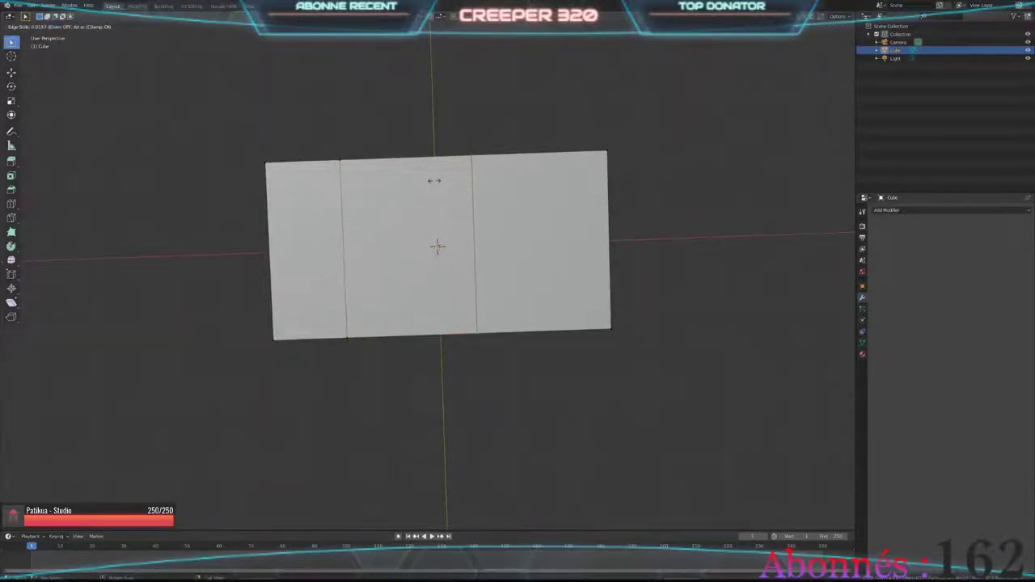
pyautogui.click(434, 180)
pyautogui.moveTo(434, 180); pyautogui.dragTo(501, 203, button='middle')
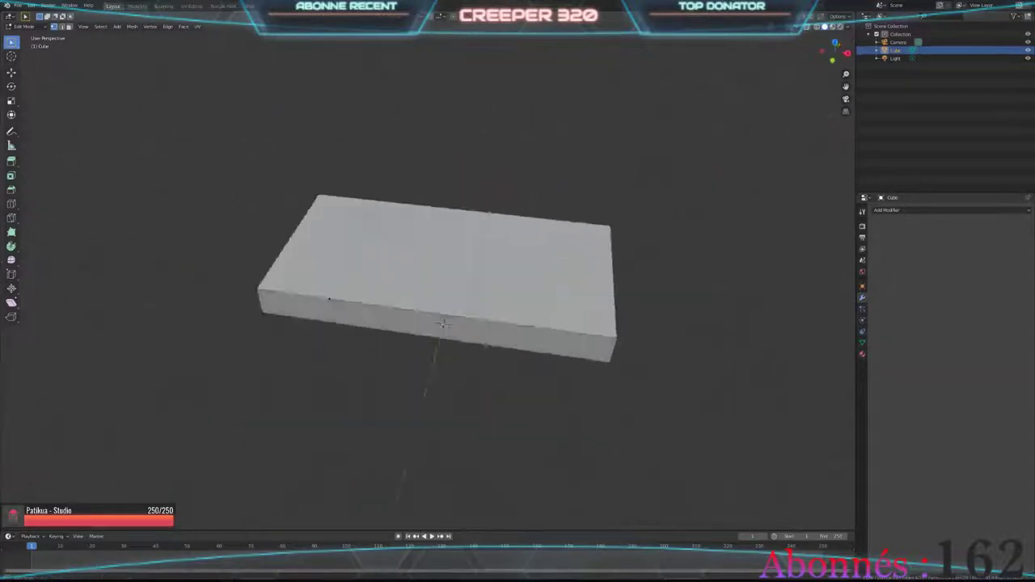
pyautogui.moveTo(443, 324); pyautogui.dragTo(451, 278, button='middle')
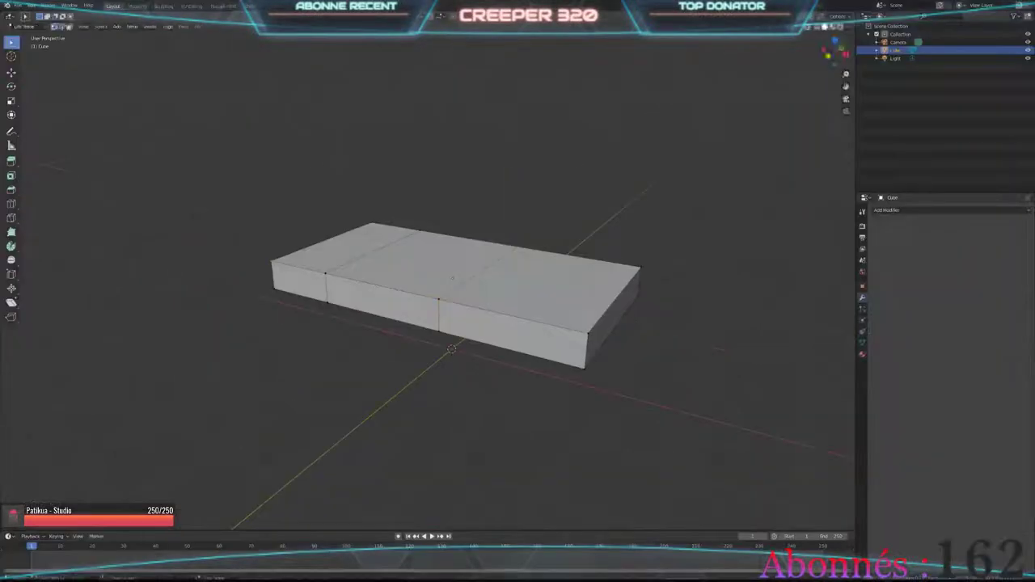
# Step: Try selecting a top corner vertex and the right top edge, then clear the selection
pyautogui.click(272, 261)
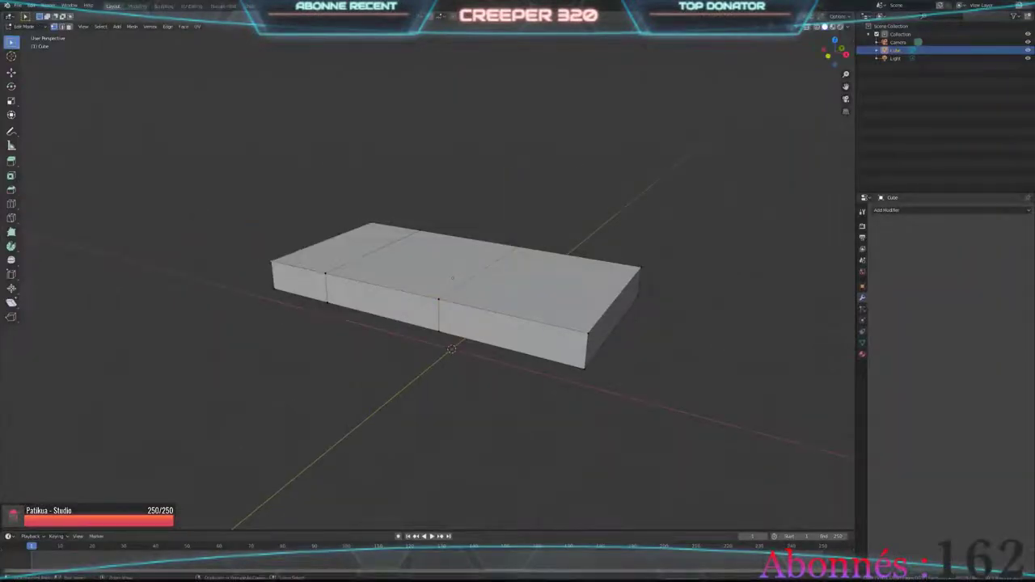
pyautogui.press('2')
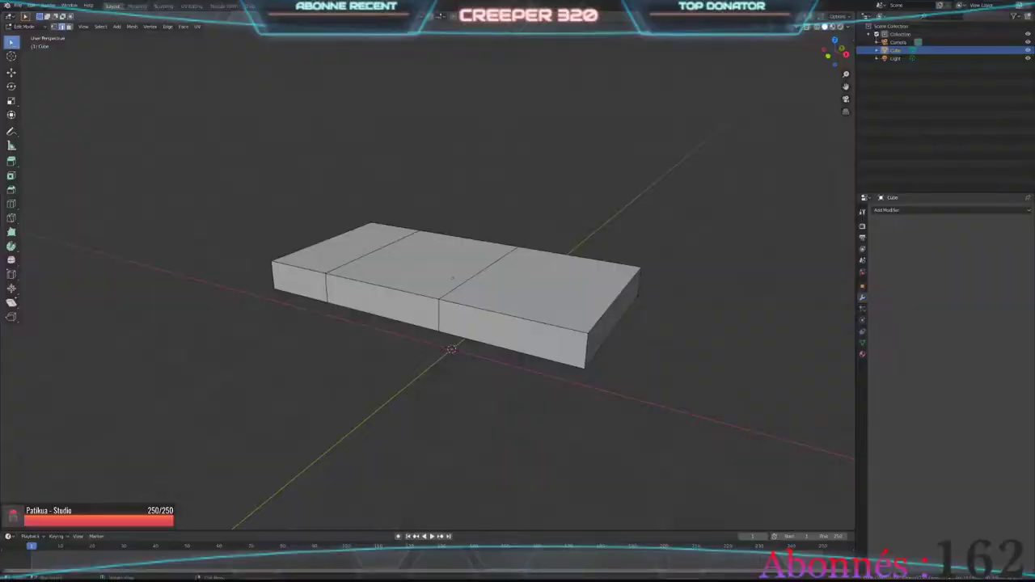
pyautogui.click(484, 272)
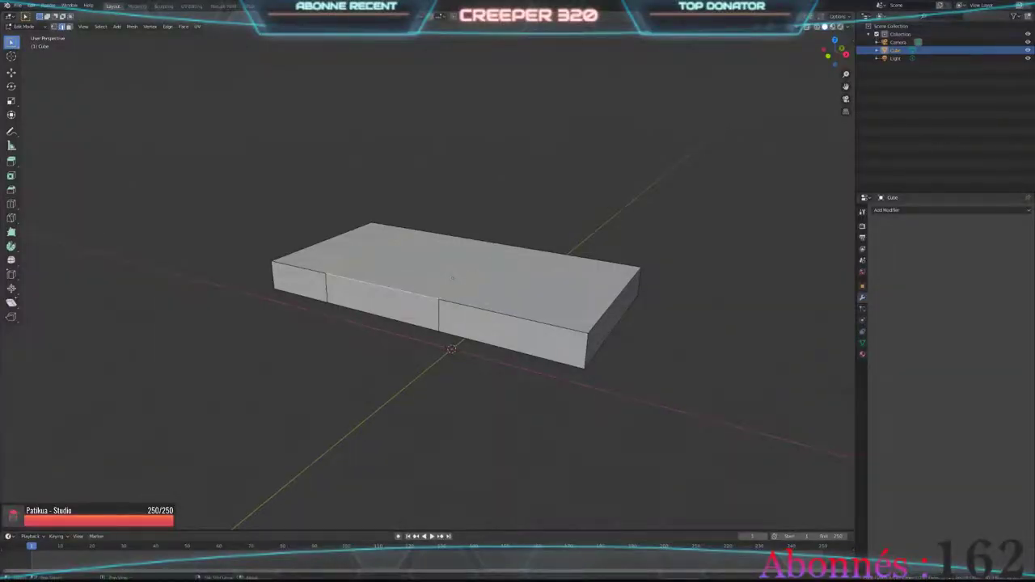
pyautogui.hotkey('alt', 'a')
# Step: In face select mode, settle on the slab's middle top face after trying neighbouring faces
pyautogui.press('1')
pyautogui.click(452, 277)
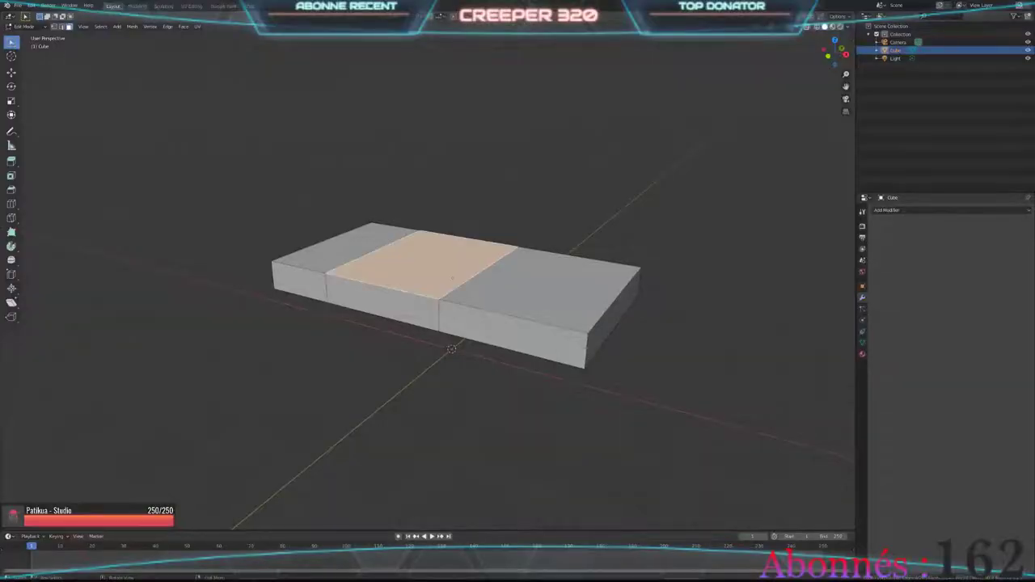
pyautogui.moveTo(453, 348); pyautogui.dragTo(566, 324, button='middle')
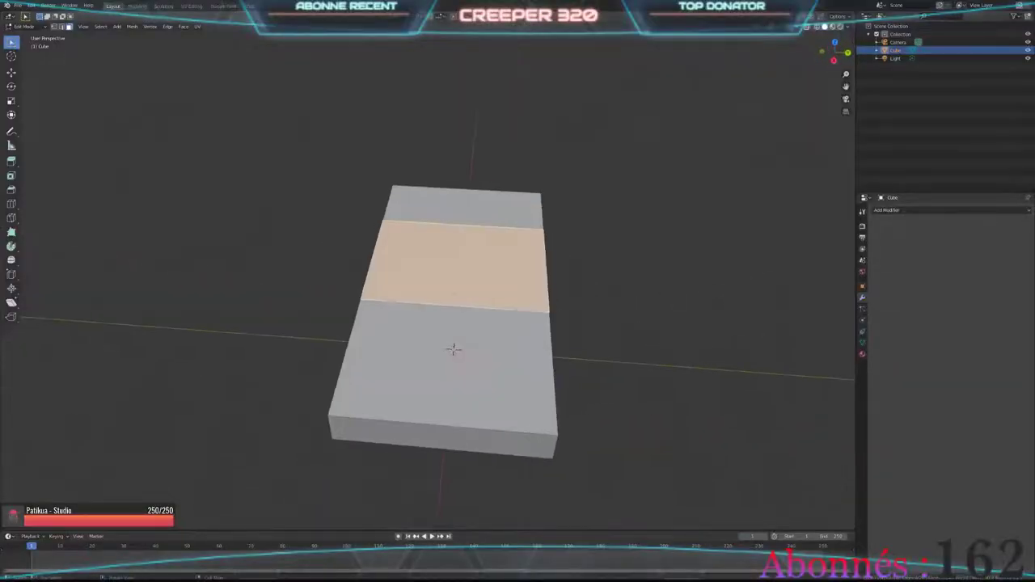
pyautogui.click(443, 380)
pyautogui.click(465, 209)
pyautogui.click(455, 267)
pyautogui.moveTo(455, 267)
pyautogui.mouseDown(button='middle')
pyautogui.moveTo(493, 194)
pyautogui.moveTo(472, 194)
pyautogui.mouseUp(button='middle')
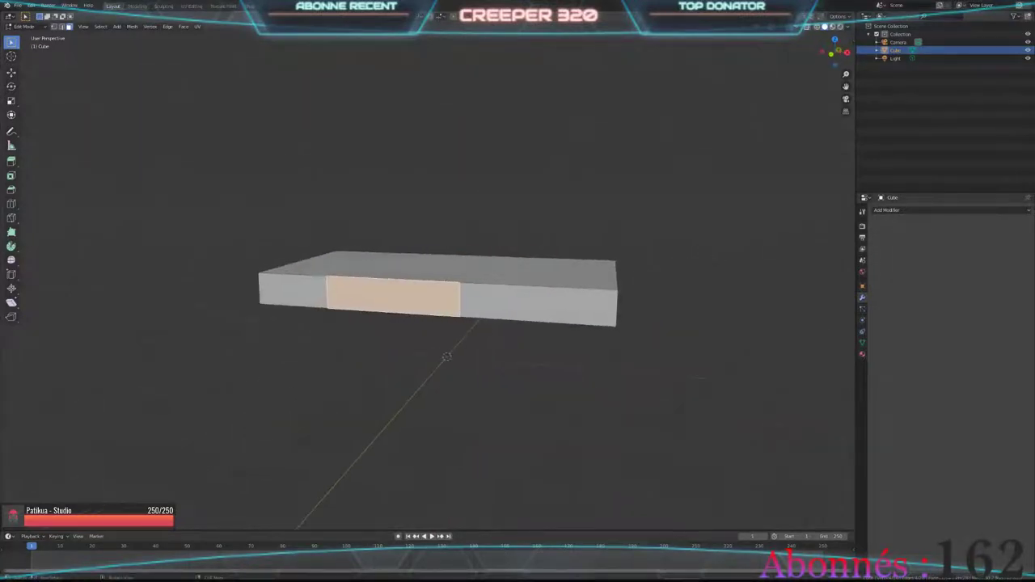
pyautogui.hotkey('alt', 'a')
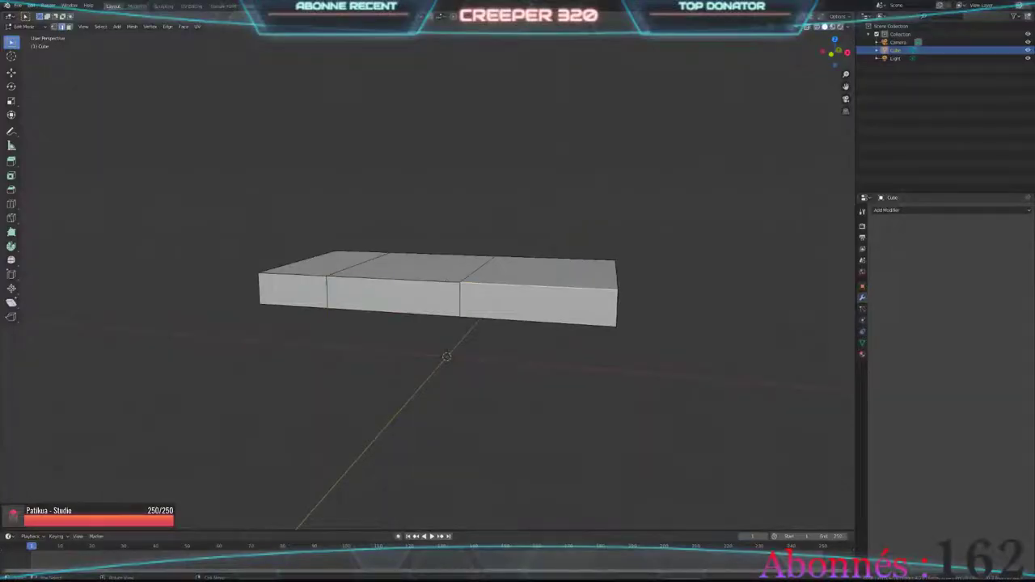
pyautogui.click(538, 306)
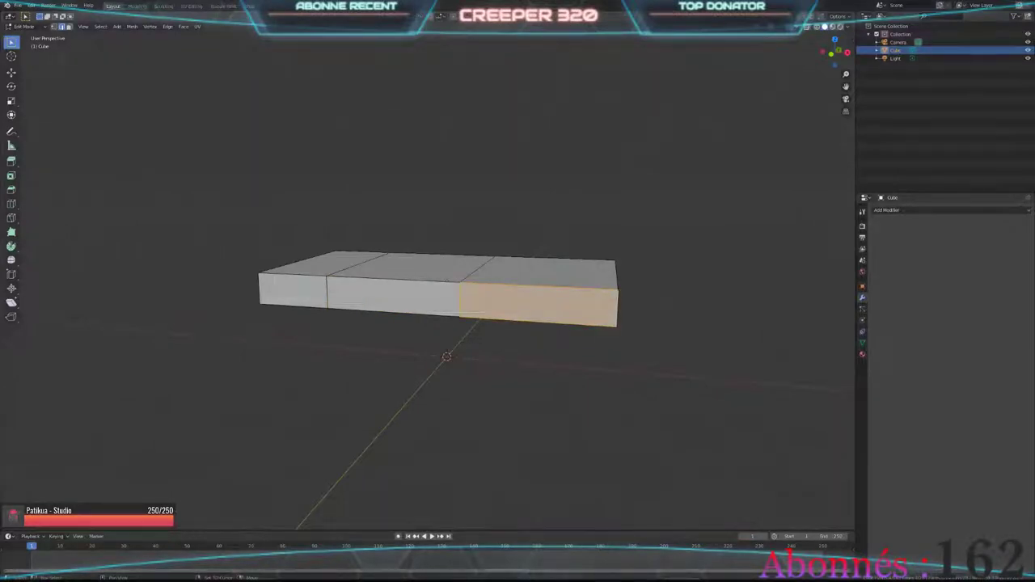
pyautogui.moveTo(447, 280); pyautogui.dragTo(451, 279, button='middle')
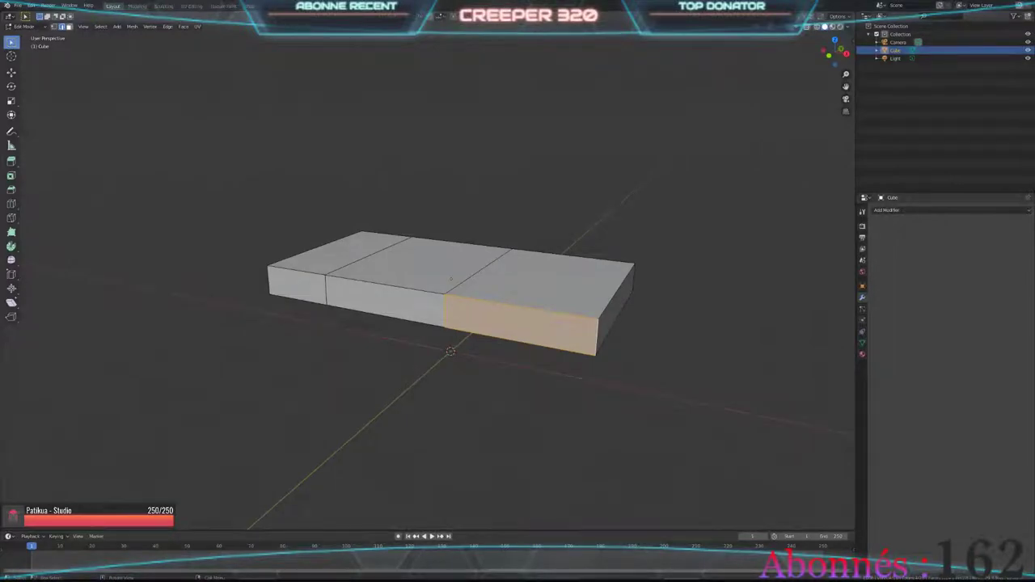
pyautogui.moveTo(451, 279); pyautogui.dragTo(453, 283, button='middle')
pyautogui.click(454, 278)
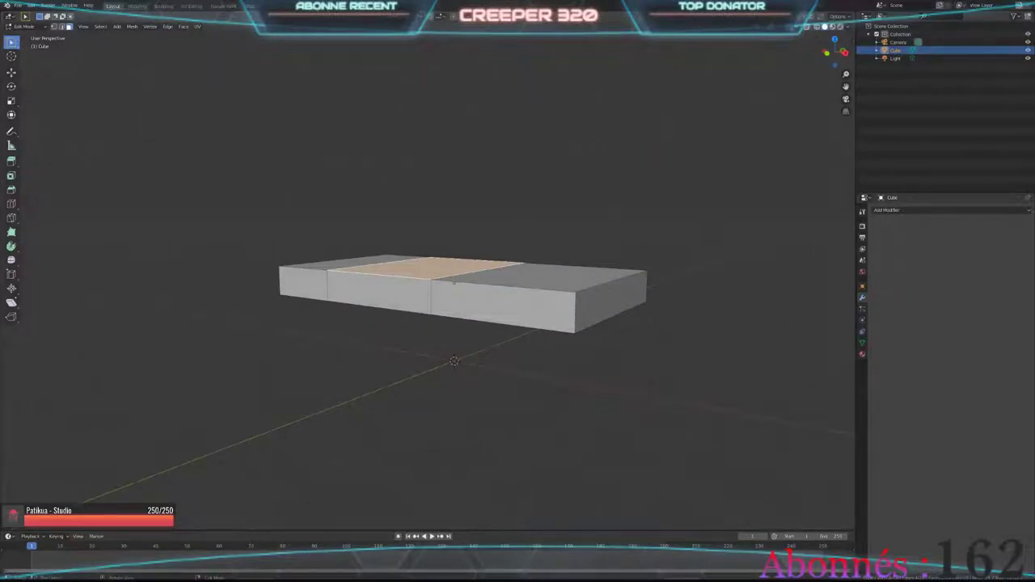
# Step: Extrude the middle top face straight up along Z by 1 to form the cabin block
pyautogui.moveTo(454, 282); pyautogui.dragTo(449, 291, button='middle')
pyautogui.press('e')
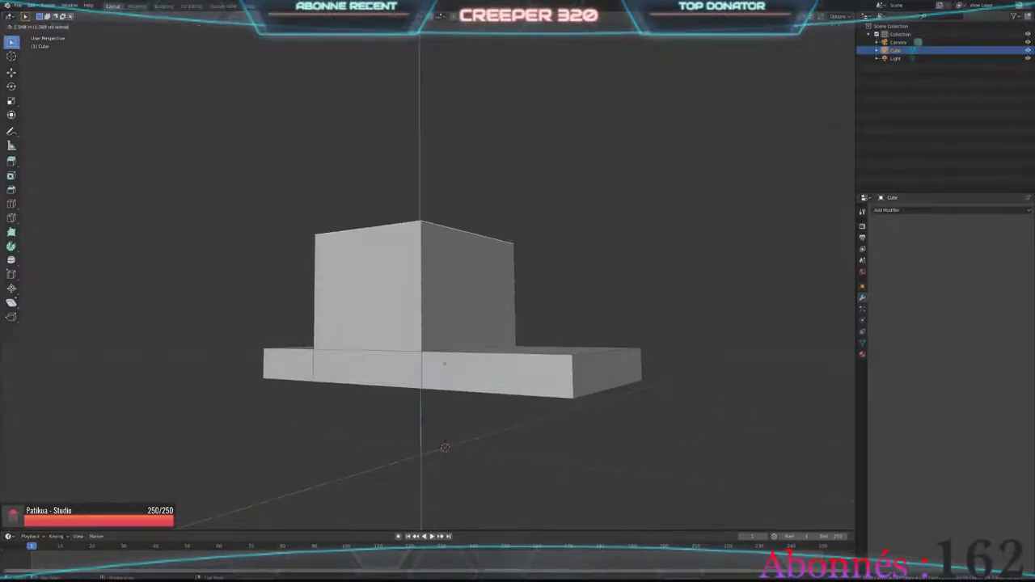
pyautogui.press('Escape')
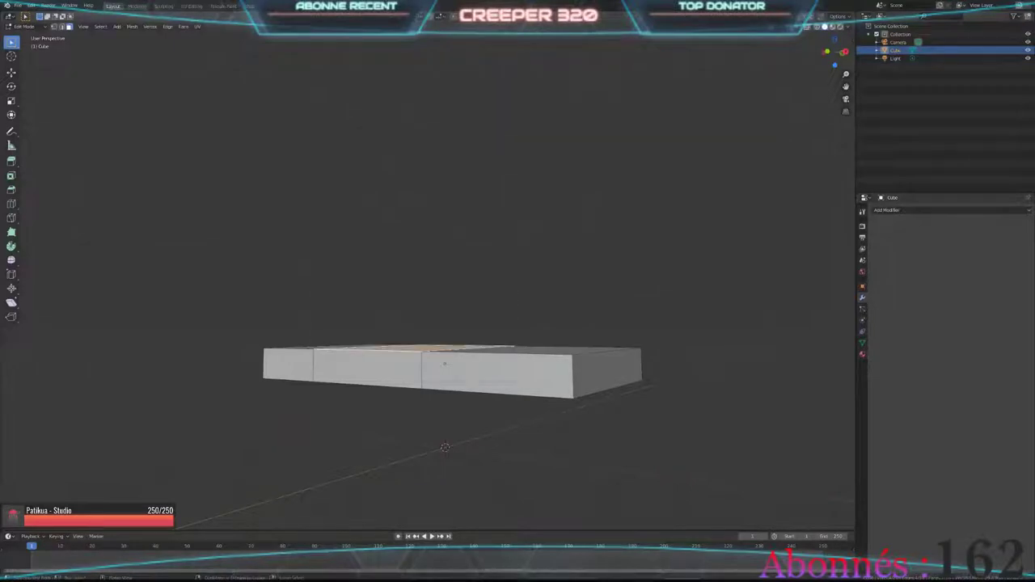
pyautogui.moveTo(444, 447)
pyautogui.mouseDown(button='middle')
pyautogui.moveTo(452, 420)
pyautogui.moveTo(443, 440)
pyautogui.moveTo(444, 364)
pyautogui.mouseUp(button='middle')
pyautogui.press('e')
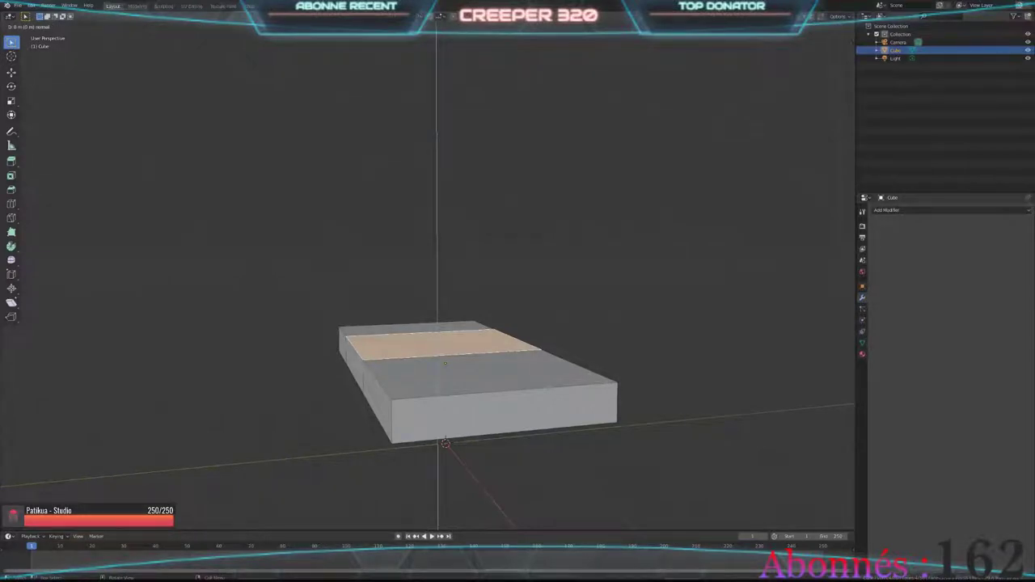
pyautogui.press('z')
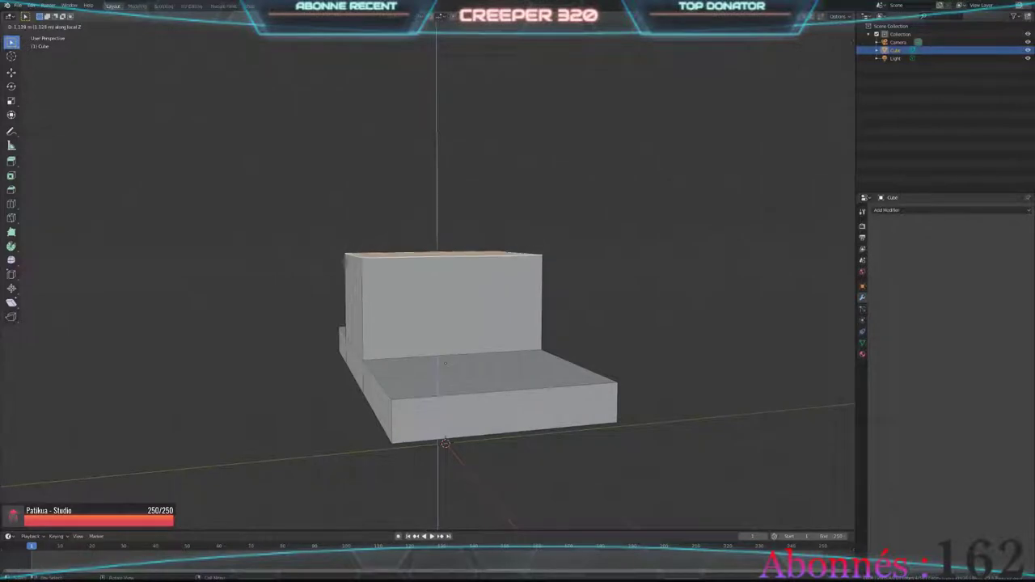
pyautogui.press('Return')
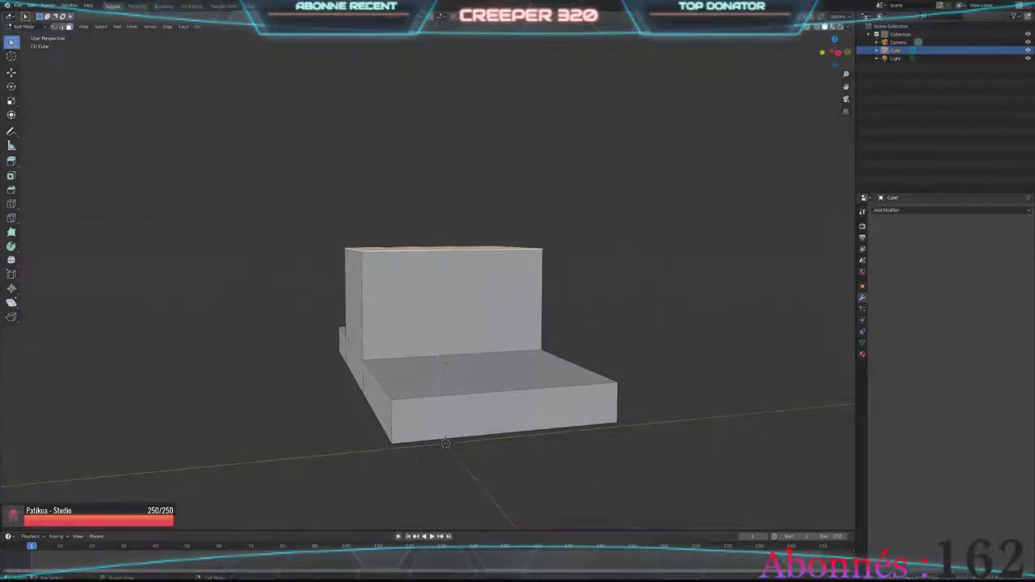
pyautogui.write('gz')
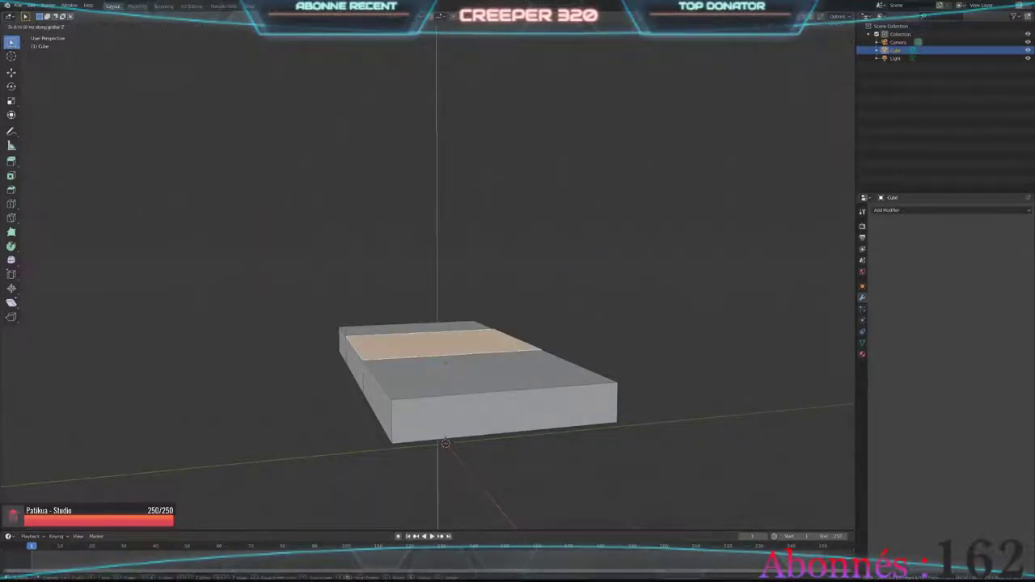
pyautogui.write('3')
pyautogui.press('BackSpace')
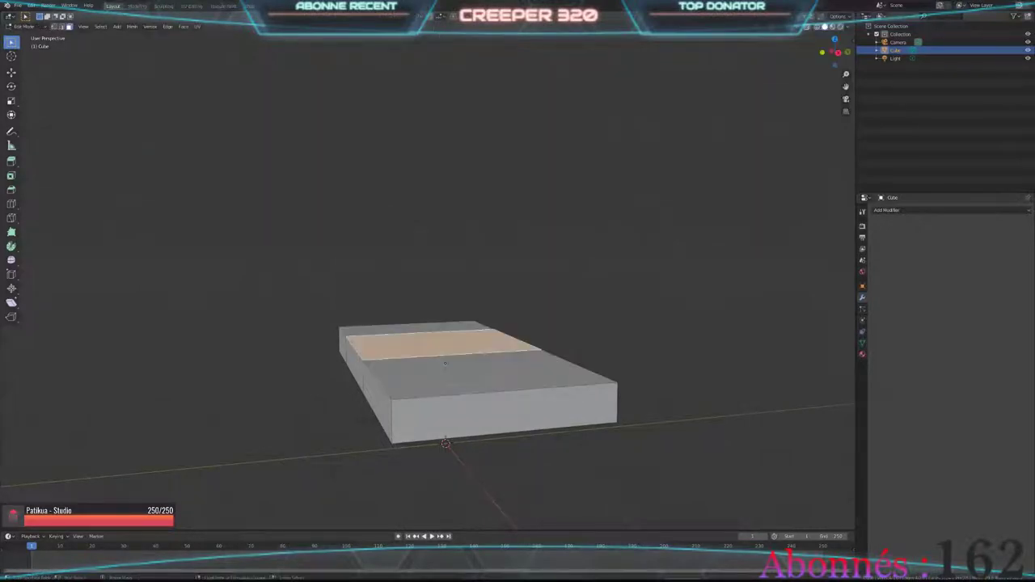
pyautogui.press('z')
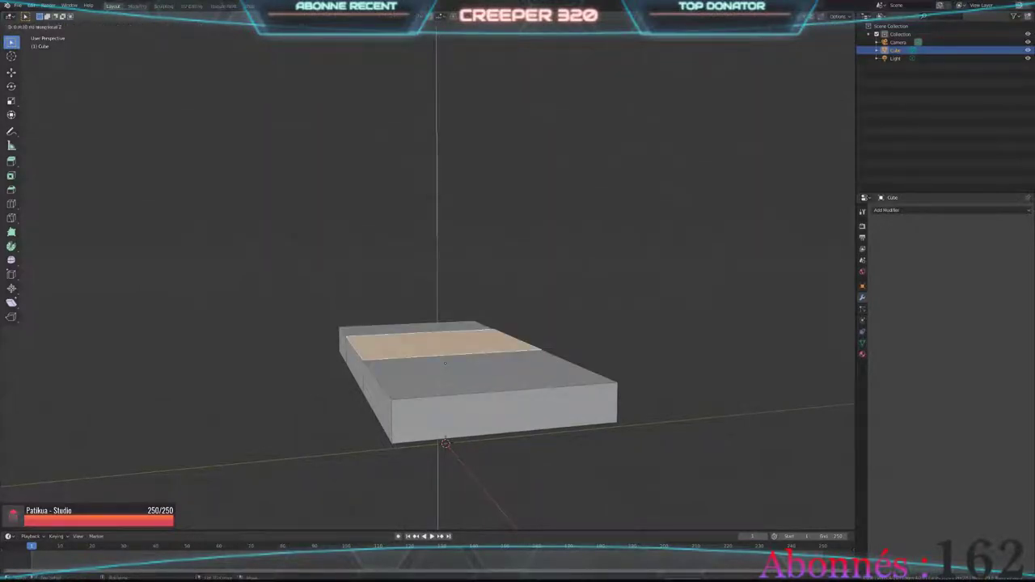
pyautogui.write('1')
pyautogui.press('Return')
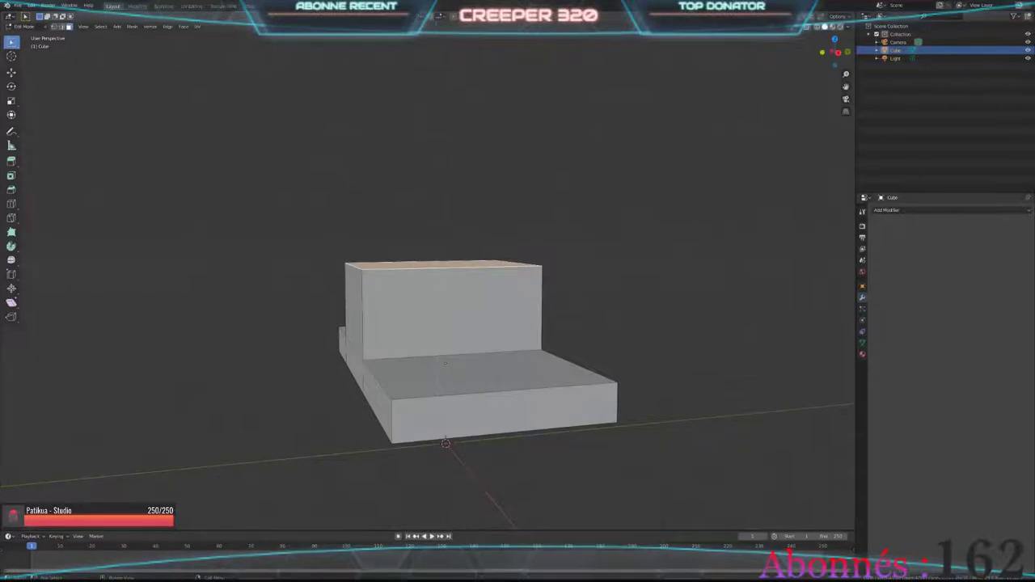
pyautogui.moveTo(445, 363); pyautogui.dragTo(443, 418, button='middle')
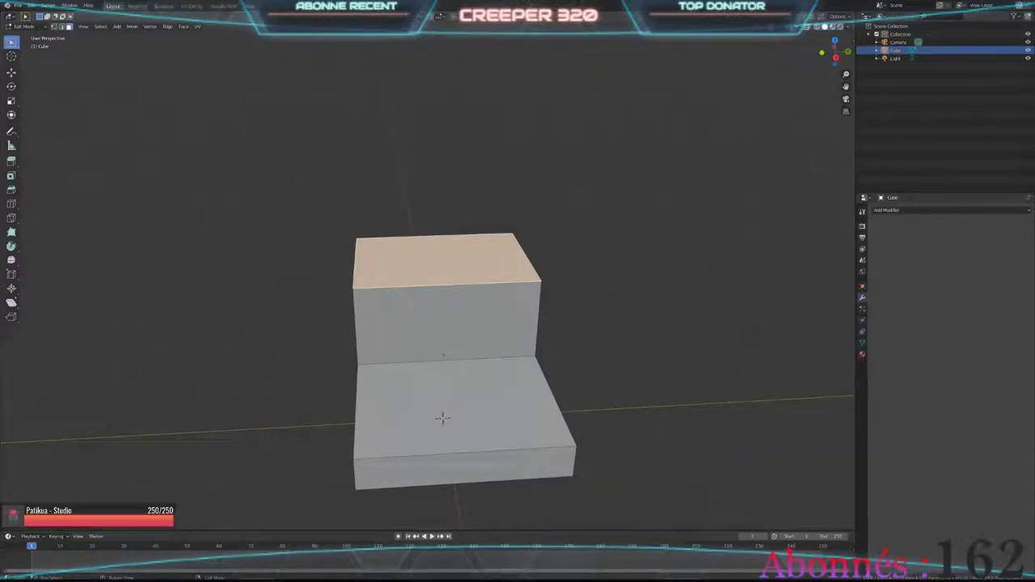
# Step: Scale the cabin's top face smaller so the block tapers into a trapezoid
pyautogui.press('s')
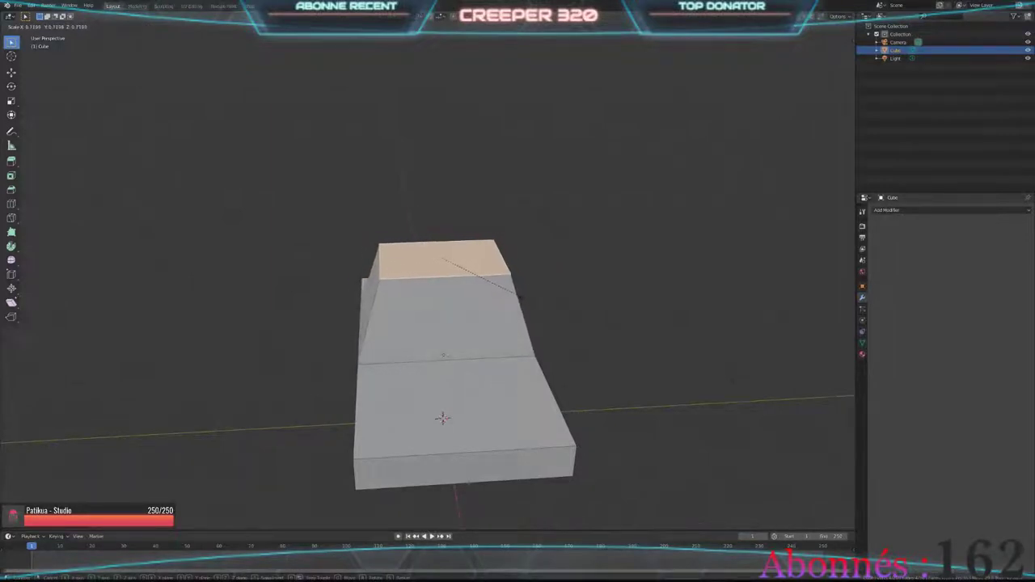
pyautogui.click(517, 299)
pyautogui.moveTo(518, 298)
pyautogui.mouseDown(button='middle')
pyautogui.moveTo(452, 267)
pyautogui.moveTo(445, 437)
pyautogui.moveTo(425, 321)
pyautogui.moveTo(443, 391)
pyautogui.moveTo(439, 453)
pyautogui.moveTo(404, 401)
pyautogui.moveTo(325, 421)
pyautogui.moveTo(585, 415)
pyautogui.moveTo(417, 445)
pyautogui.mouseUp(button='middle')
pyautogui.scroll(3, 427, 358)
# Step: Select the cabin's front-right face and its adjacent face, zooming to inspect them
pyautogui.click(429, 415)
pyautogui.keyDown('shift'); pyautogui.click(416, 418); pyautogui.keyUp('shift')
pyautogui.scroll(-3, 408, 408)
pyautogui.scroll(2, 356, 412)
pyautogui.scroll(-3, 325, 422)
pyautogui.scroll(3, 404, 418)
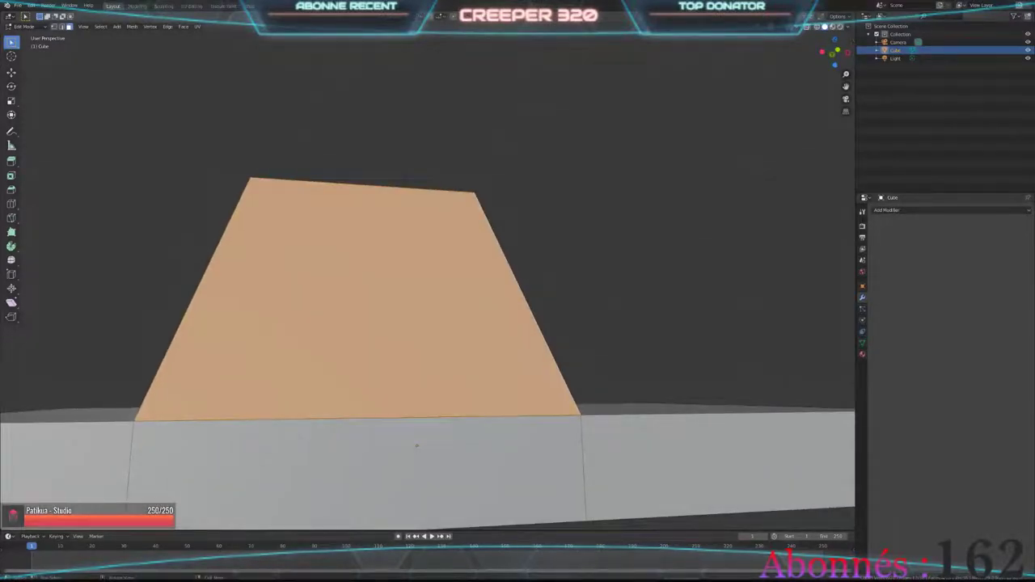
pyautogui.scroll(-3, 417, 445)
# Step: Add loop cuts through the cabin, settling one close to the left slanted side
pyautogui.moveTo(417, 445); pyautogui.dragTo(418, 388, button='middle')
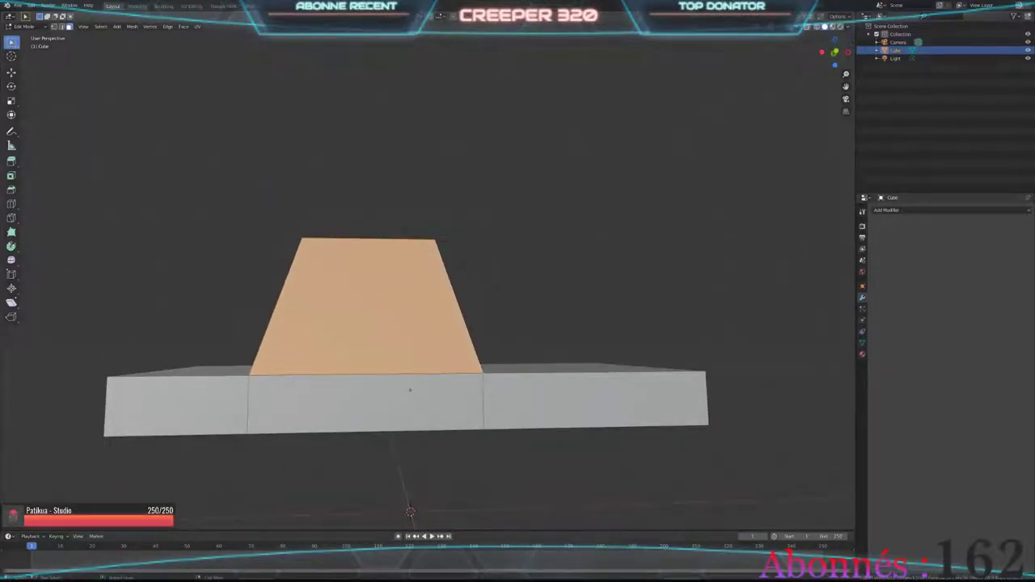
pyautogui.hotkey('ctrl', 'r')
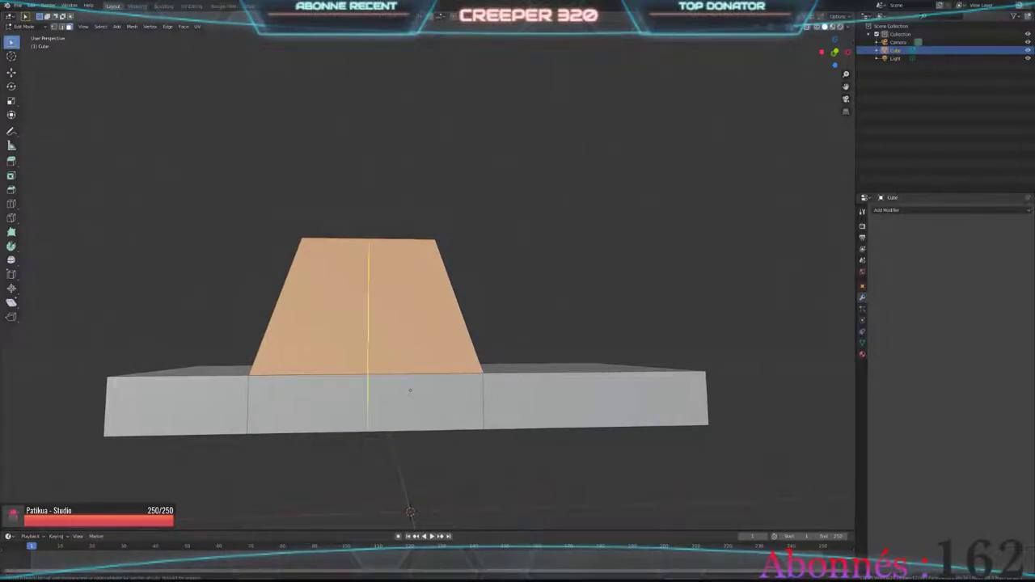
pyautogui.click(356, 246)
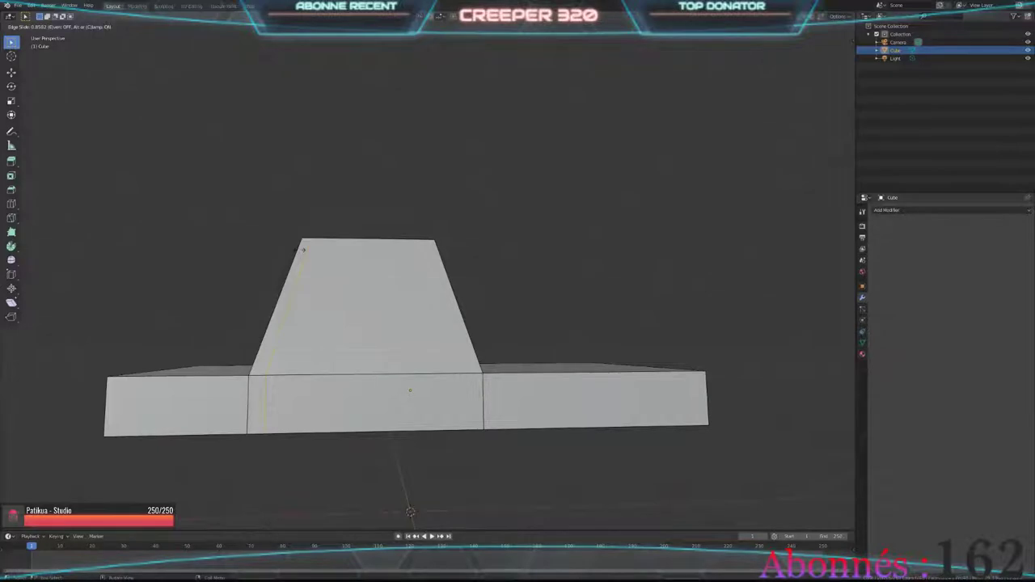
pyautogui.click(304, 250)
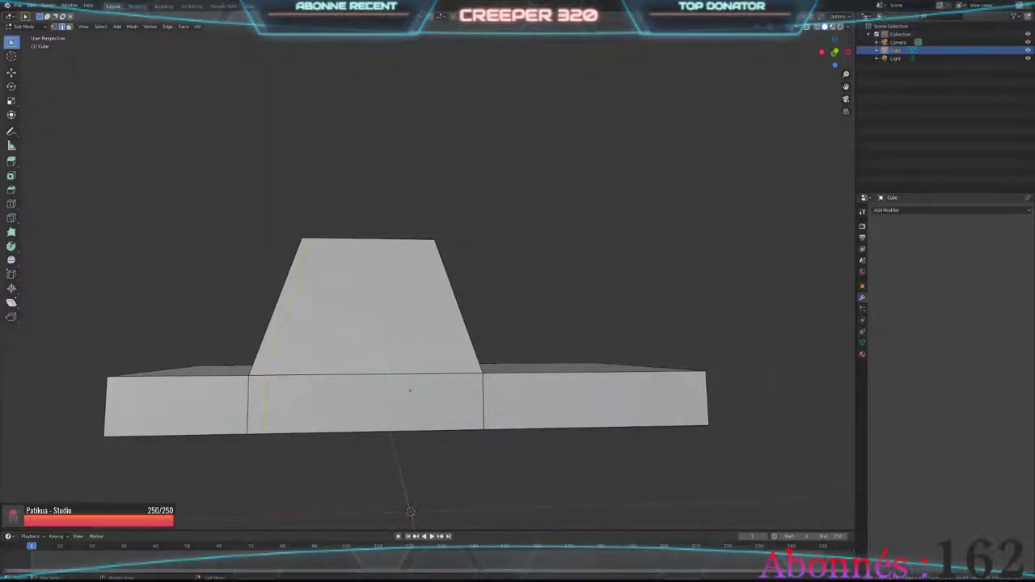
pyautogui.click(380, 241)
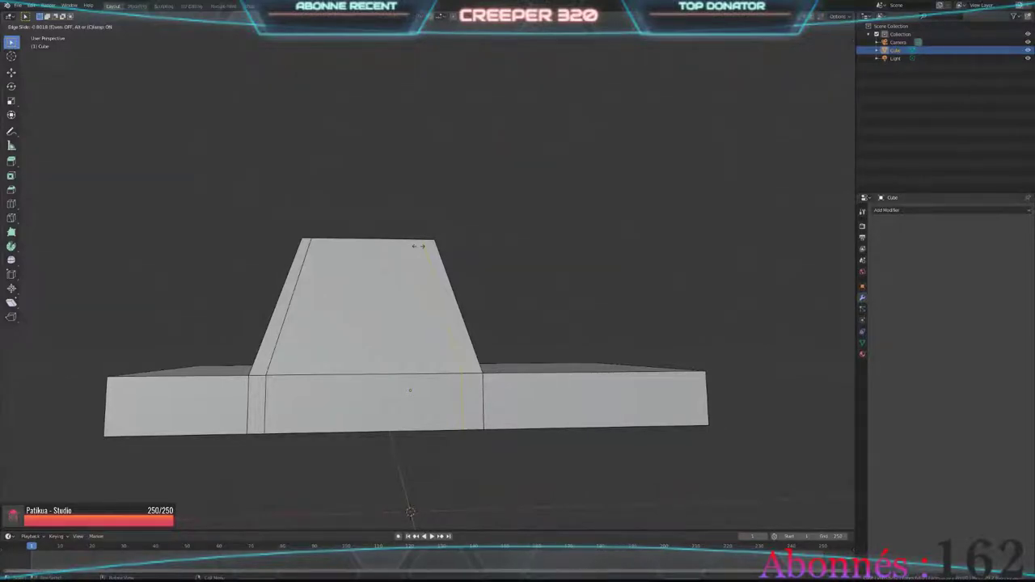
pyautogui.click(418, 245)
# Step: Add edge loops near the right slanted side and just below the cabin top
pyautogui.hotkey('ctrl', 'r')
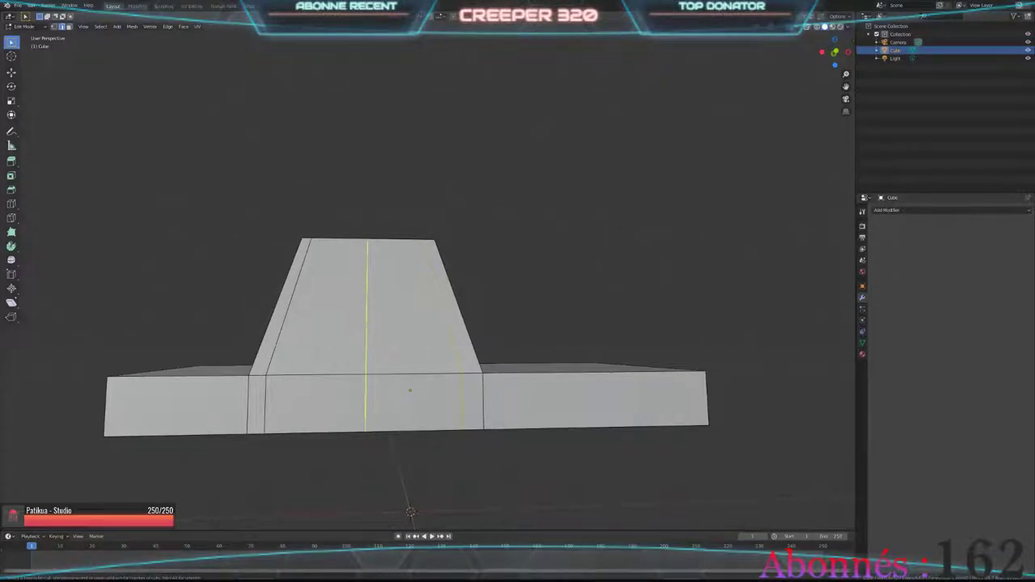
pyautogui.click(277, 304)
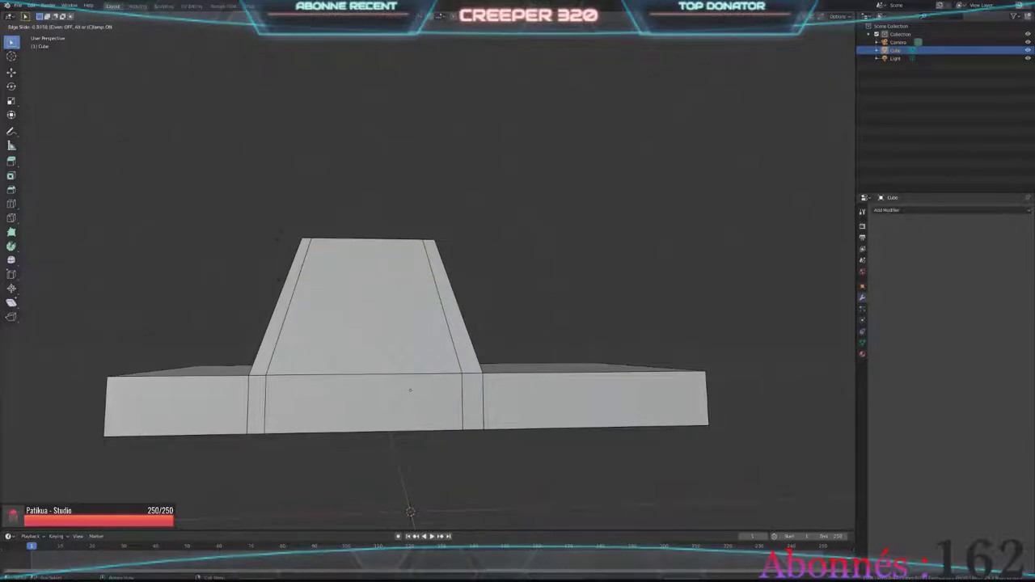
pyautogui.click(281, 249)
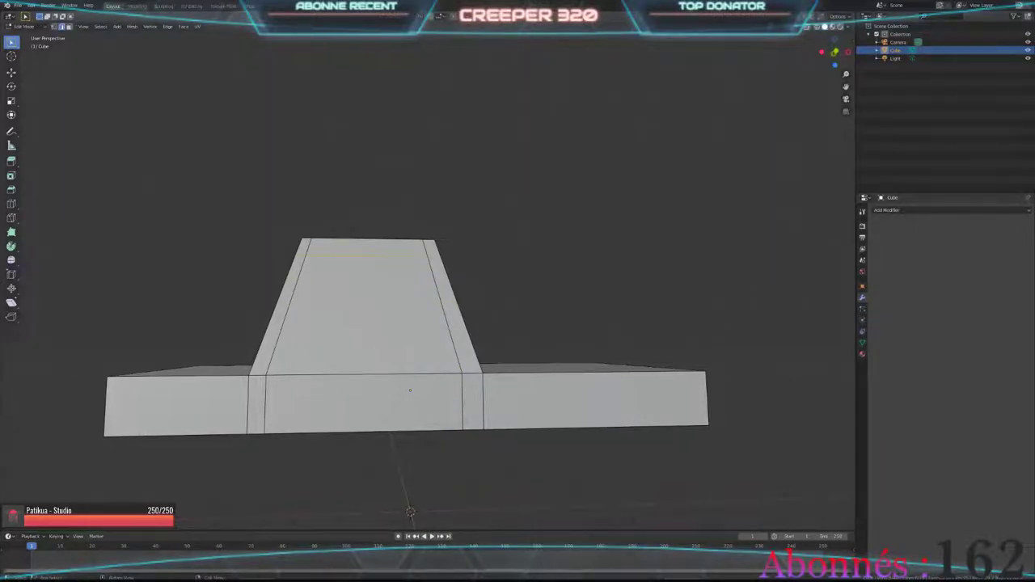
pyautogui.click(280, 356)
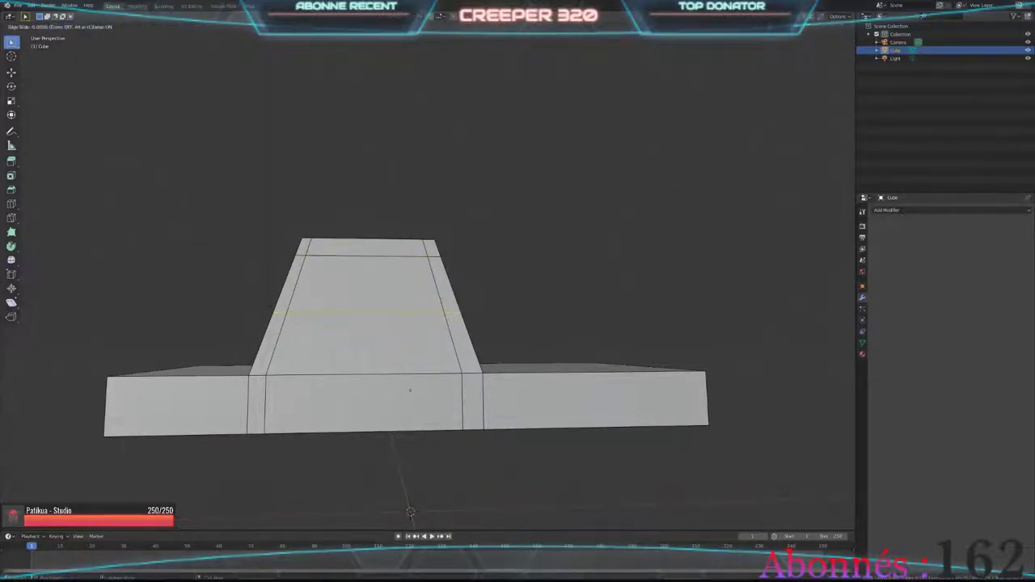
pyautogui.click(273, 359)
pyautogui.moveTo(273, 358)
pyautogui.mouseDown(button='middle')
pyautogui.moveTo(340, 307)
pyautogui.moveTo(28, 150)
pyautogui.moveTo(345, 483)
pyautogui.mouseUp(button='middle')
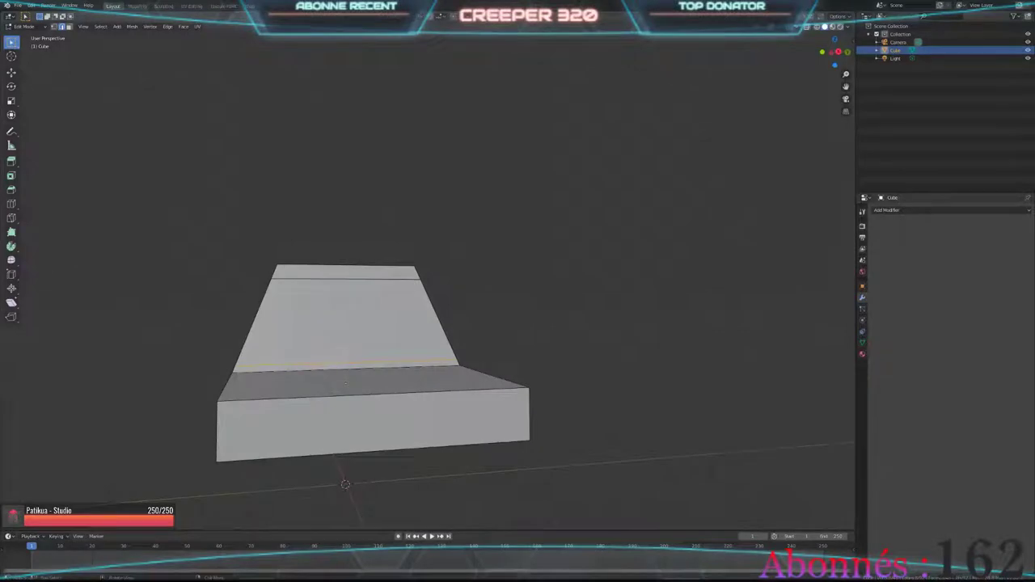
# Step: Loop-cut the cabin close to its base, then start a cut on the slanted face from the front-left
pyautogui.scroll(2, 429, 283)
pyautogui.hotkey('ctrl', 'r')
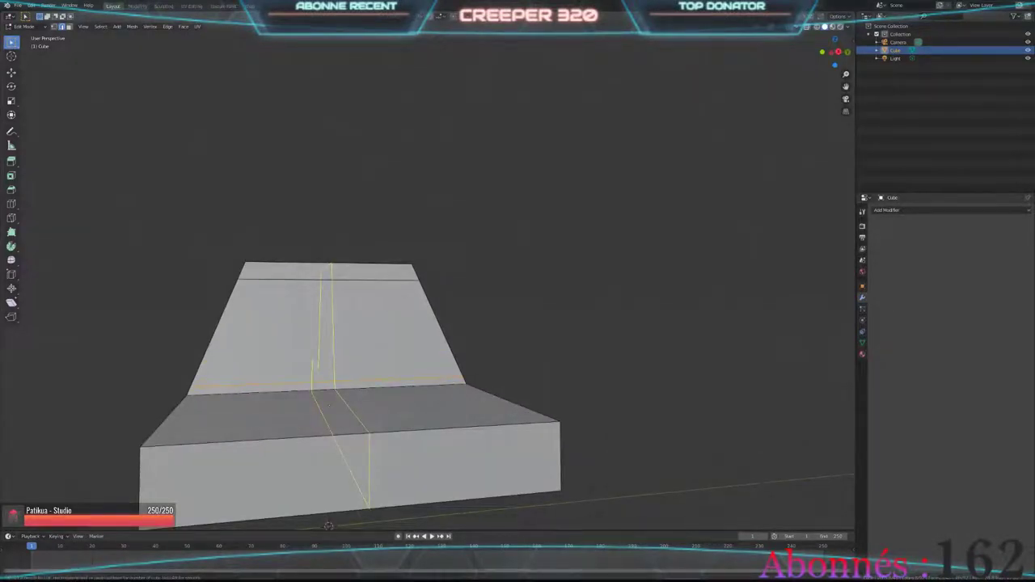
pyautogui.click(328, 390)
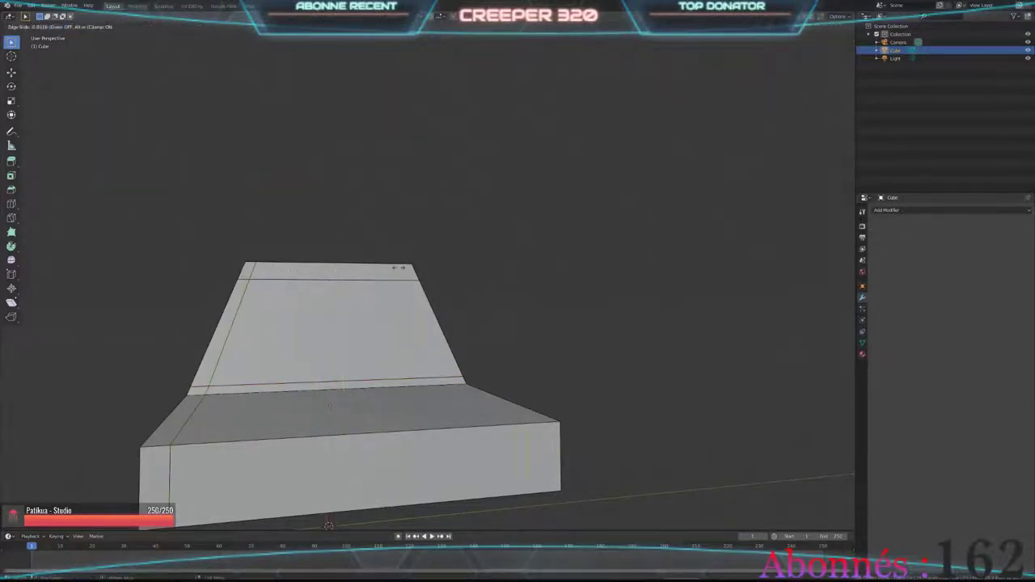
pyautogui.click(400, 268)
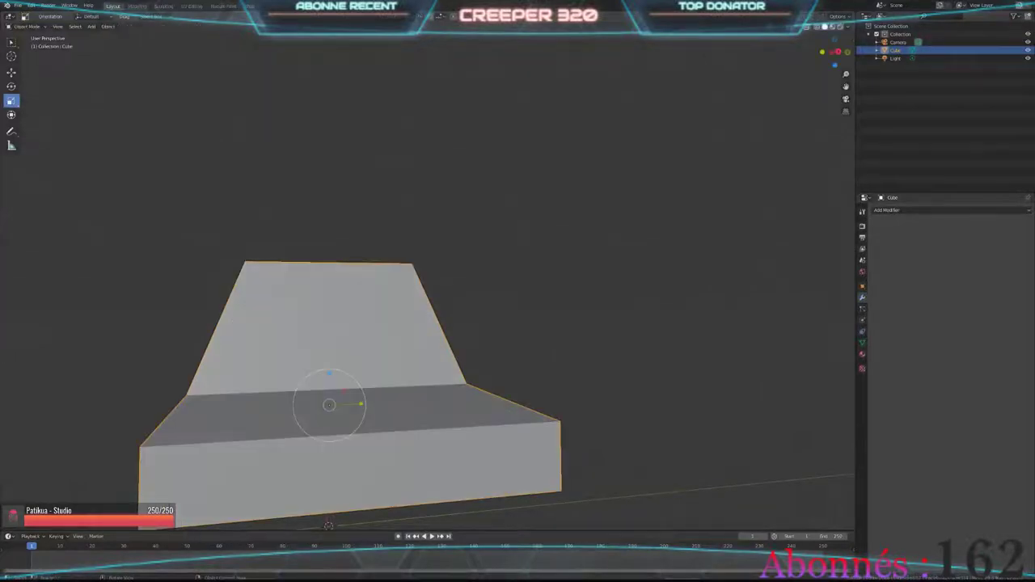
pyautogui.moveTo(401, 268)
pyautogui.mouseDown(button='middle')
pyautogui.moveTo(502, 291)
pyautogui.moveTo(530, 527)
pyautogui.moveTo(533, 388)
pyautogui.mouseUp(button='middle')
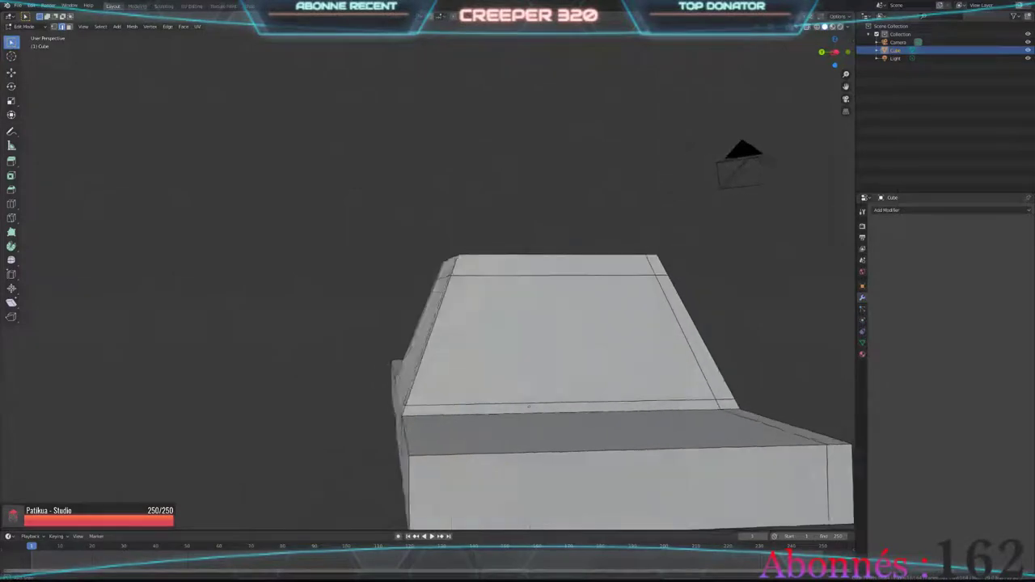
pyautogui.hotkey('ctrl', 'r')
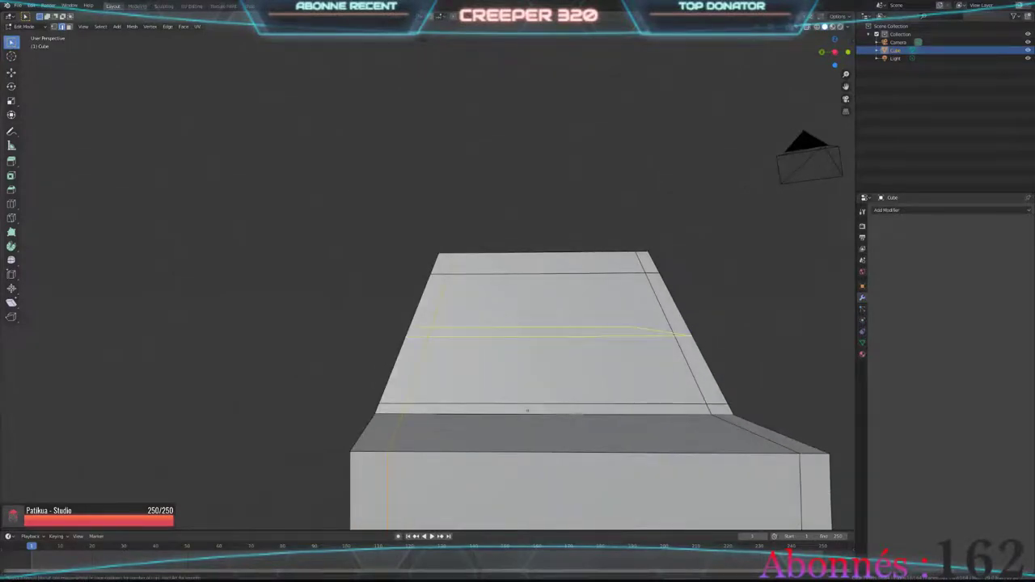
pyautogui.moveTo(527, 411)
pyautogui.mouseDown(button='middle')
pyautogui.moveTo(497, 391)
pyautogui.moveTo(430, 431)
pyautogui.moveTo(336, 415)
pyautogui.mouseUp(button='middle')
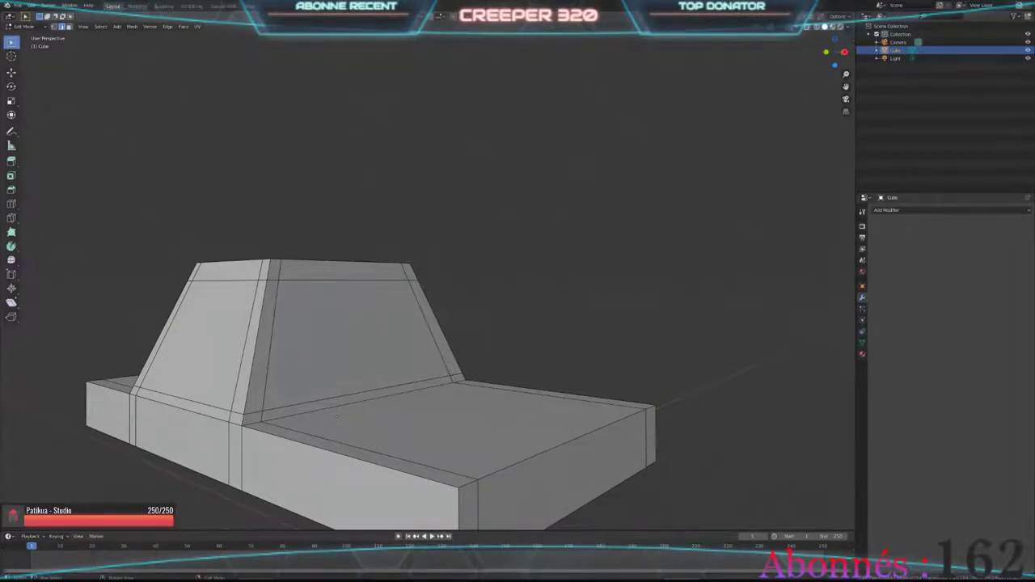
pyautogui.moveTo(336, 416); pyautogui.dragTo(375, 427, button='middle')
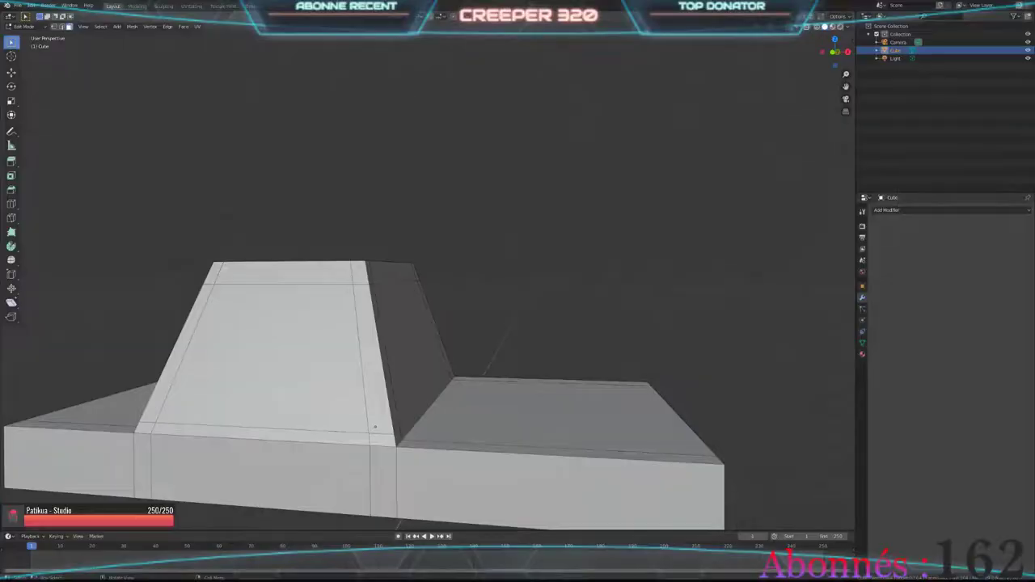
# Step: Select the cabin's inner side window face and move it inward along the Y axis
pyautogui.click(374, 427)
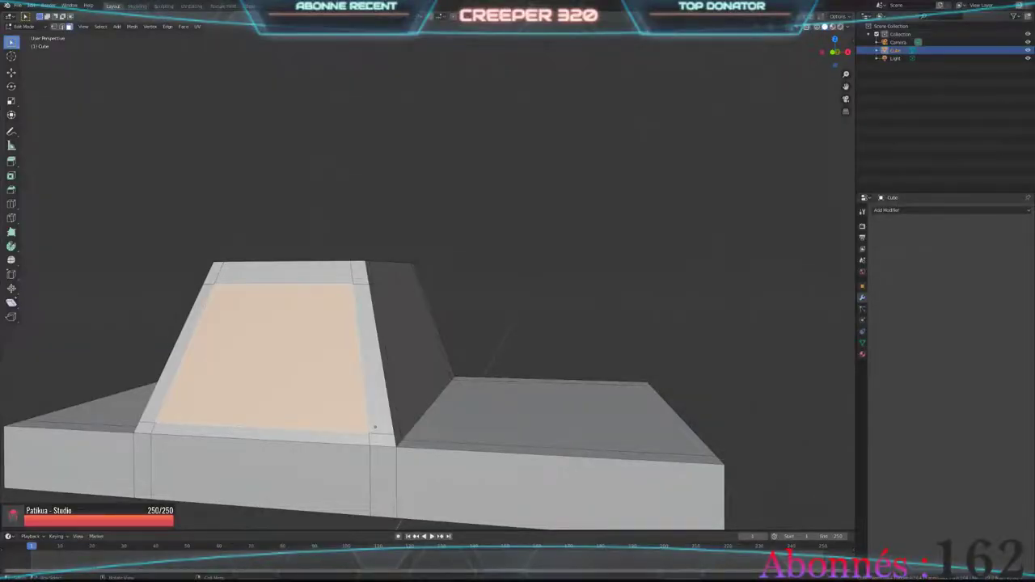
pyautogui.moveTo(374, 427); pyautogui.dragTo(351, 421, button='middle')
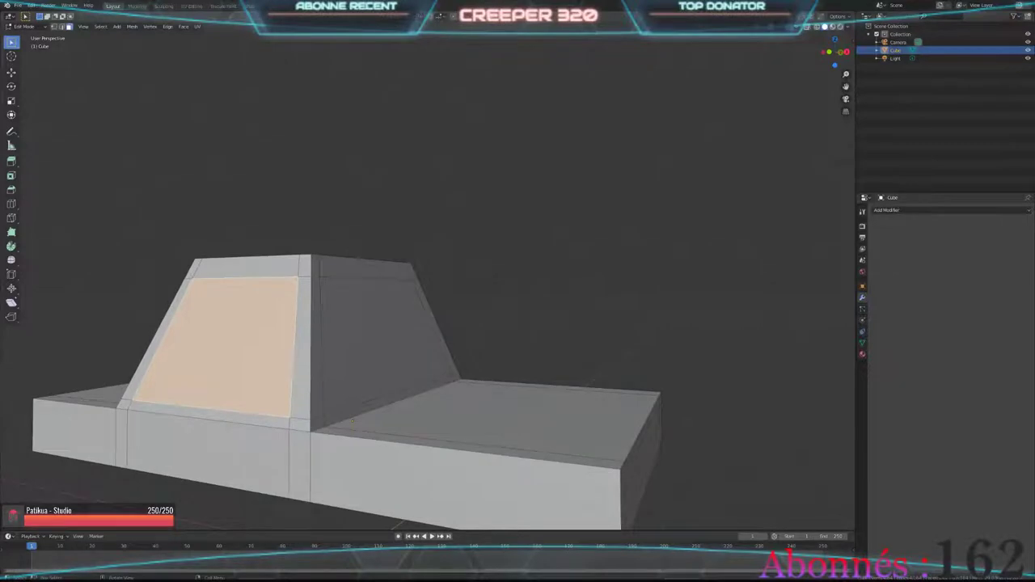
pyautogui.press('g')
pyautogui.press('y')
pyautogui.press('x')
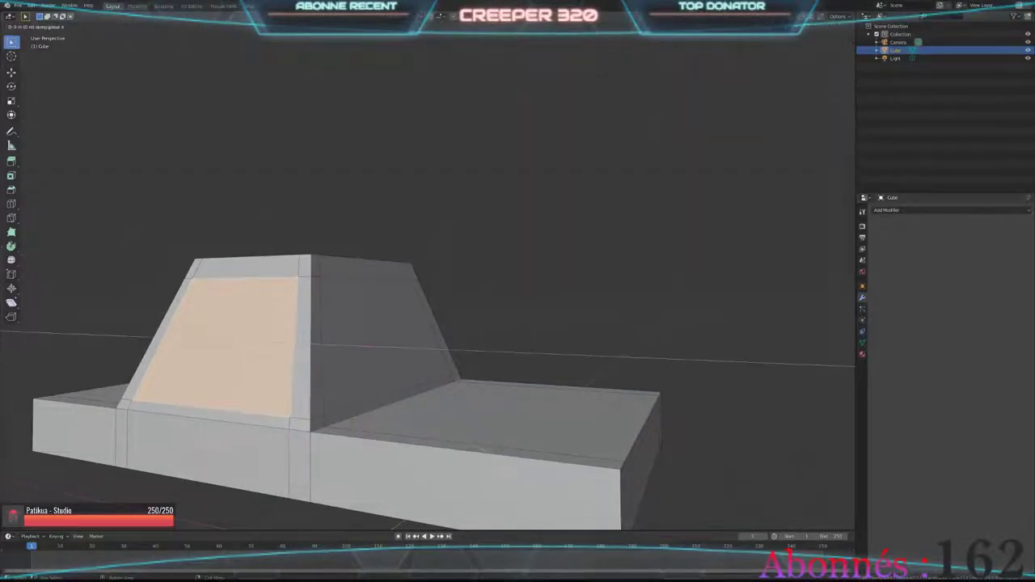
pyautogui.press('y')
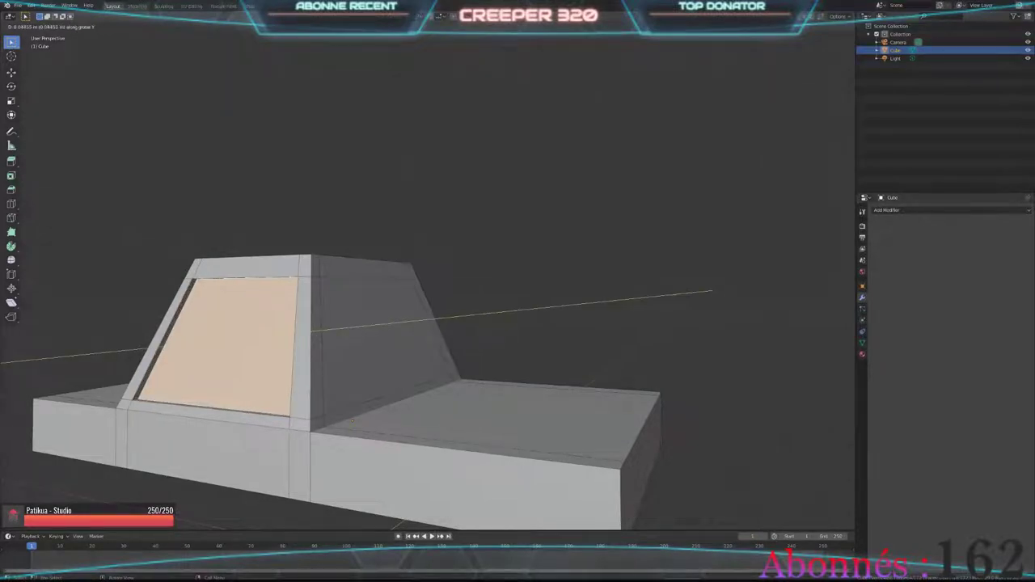
pyautogui.click(310, 350)
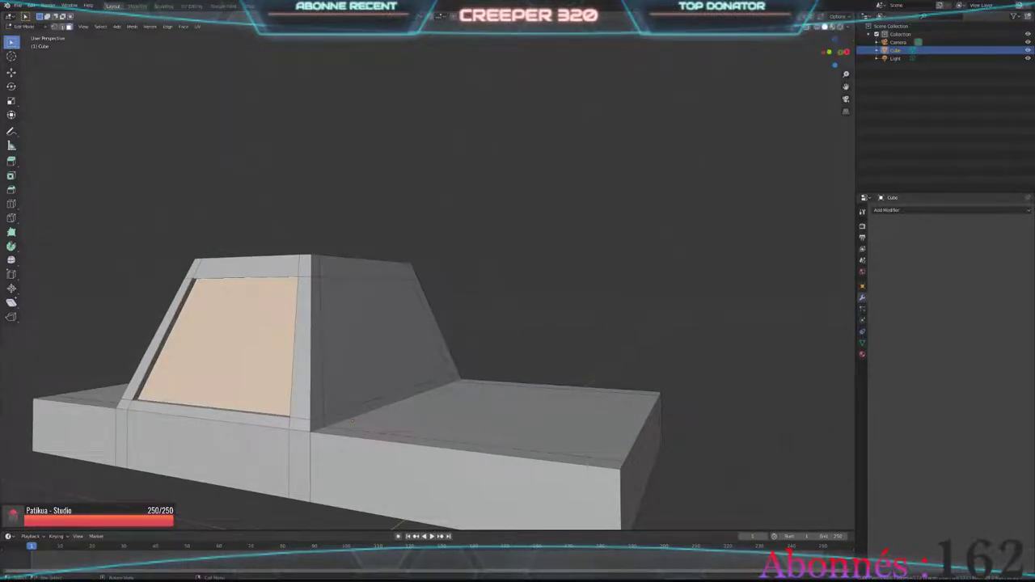
pyautogui.moveTo(311, 361)
pyautogui.mouseDown(button='middle')
pyautogui.moveTo(348, 363)
pyautogui.moveTo(339, 416)
pyautogui.mouseUp(button='middle')
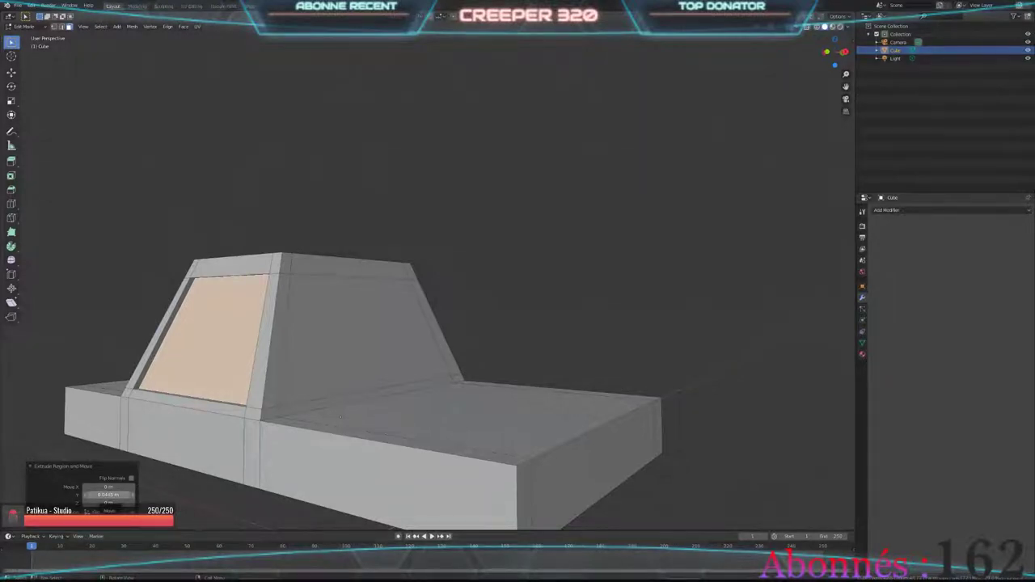
pyautogui.click(109, 494)
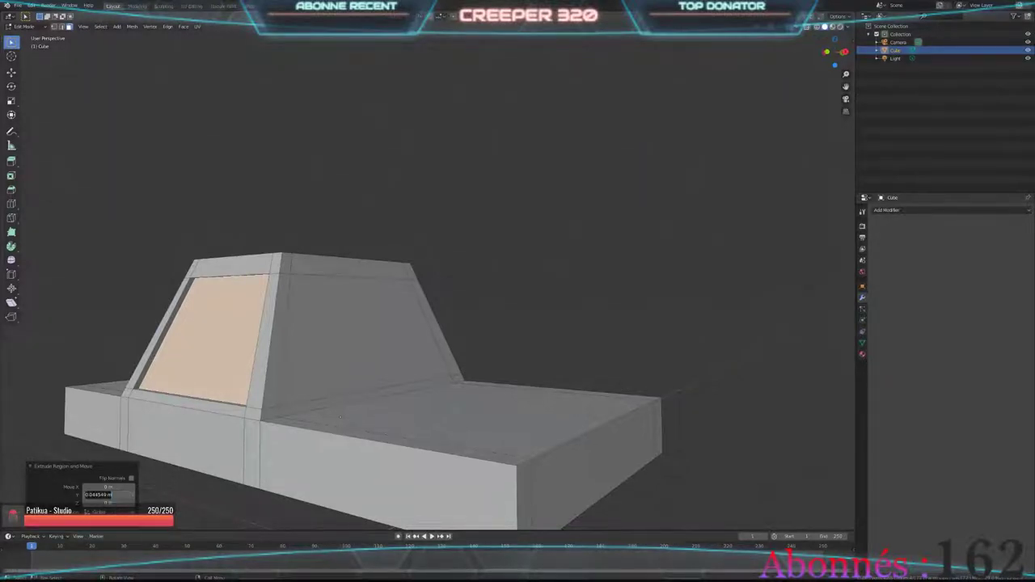
# Step: Extrude the side window face along Y with a 0.0445 m distance to recess it
pyautogui.moveTo(341, 417); pyautogui.dragTo(501, 413, button='middle')
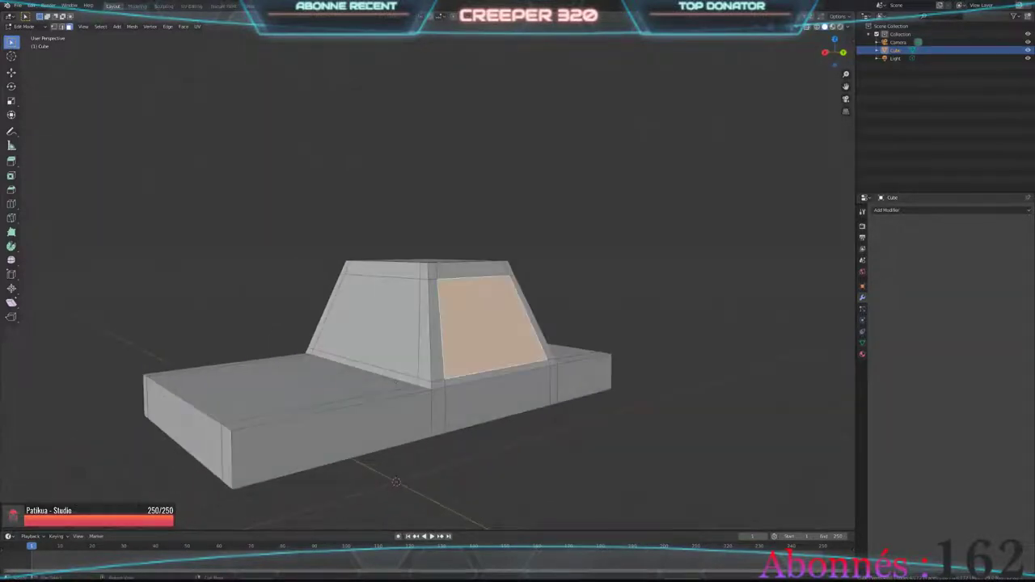
pyautogui.scroll(2, 380, 364)
pyautogui.scroll(2, 380, 364)
pyautogui.scroll(1, 380, 364)
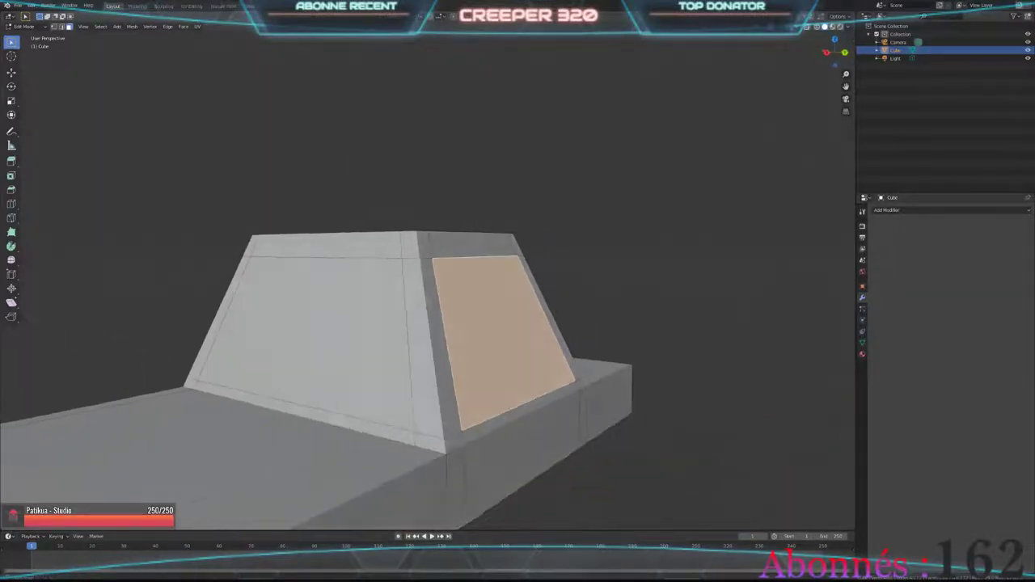
pyautogui.scroll(3, 420, 340)
pyautogui.moveTo(420, 339)
pyautogui.mouseDown(button='middle')
pyautogui.moveTo(469, 323)
pyautogui.moveTo(453, 324)
pyautogui.mouseUp(button='middle')
pyautogui.scroll(-5, 429, 323)
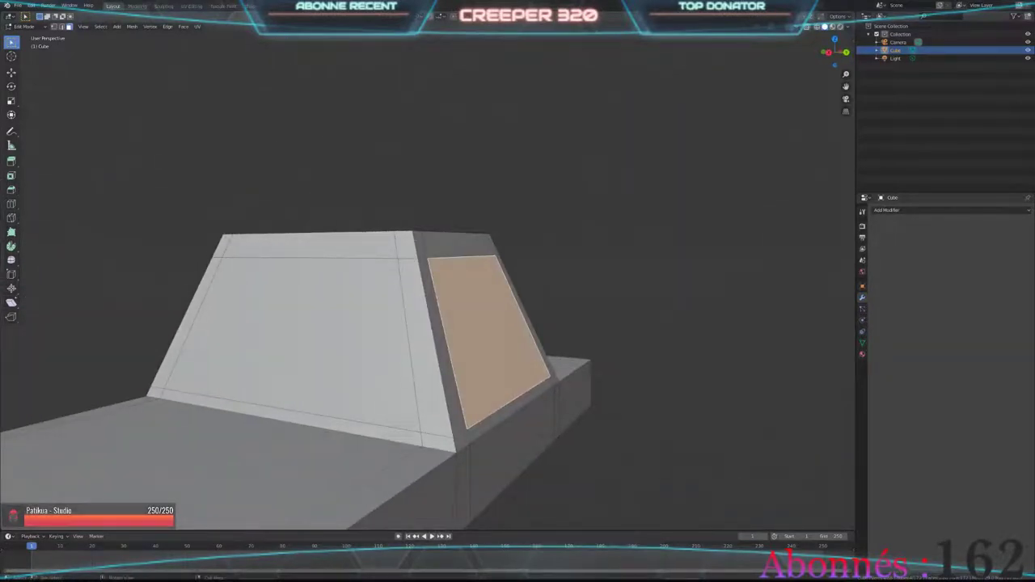
pyautogui.press('e')
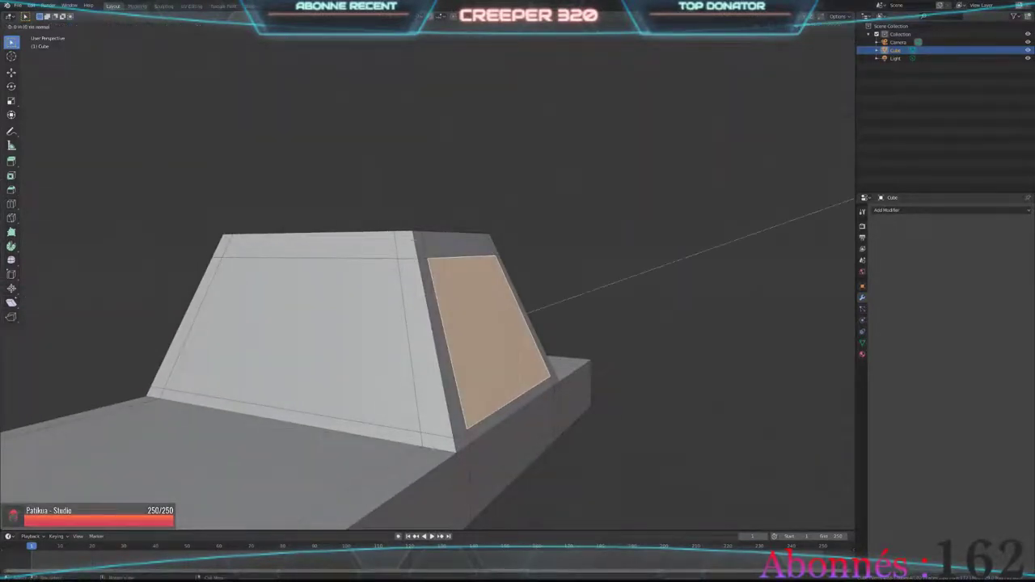
pyautogui.press('y')
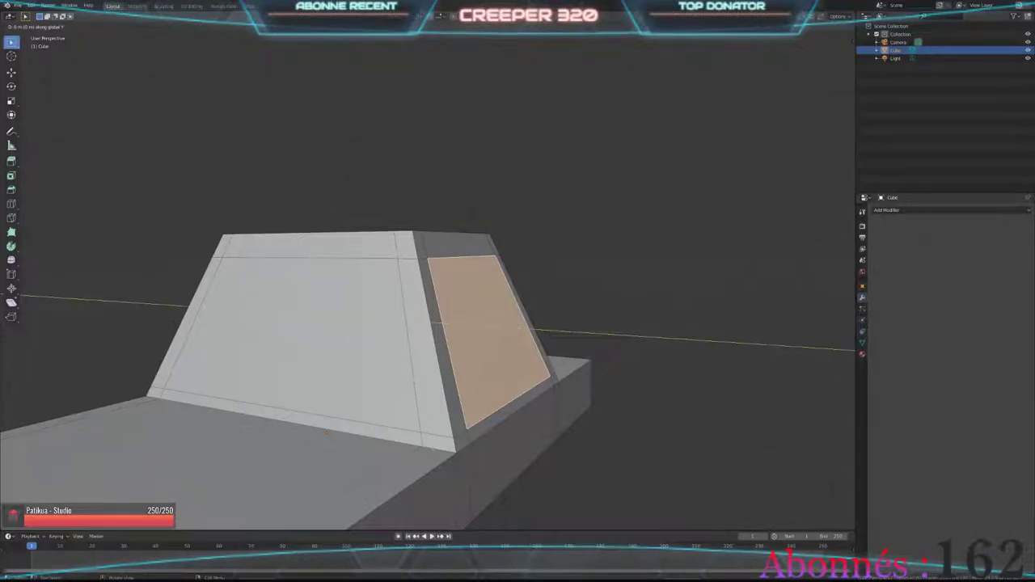
pyautogui.press('Return')
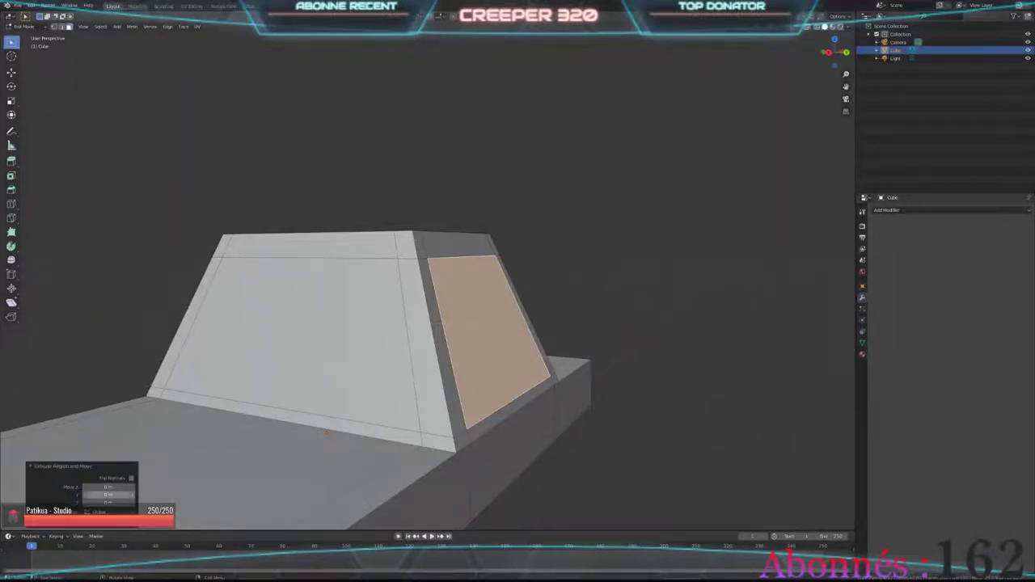
pyautogui.click(109, 494)
pyautogui.hotkey('ctrl', 'v')
pyautogui.hotkey('ctrl', 'a')
pyautogui.press('Return')
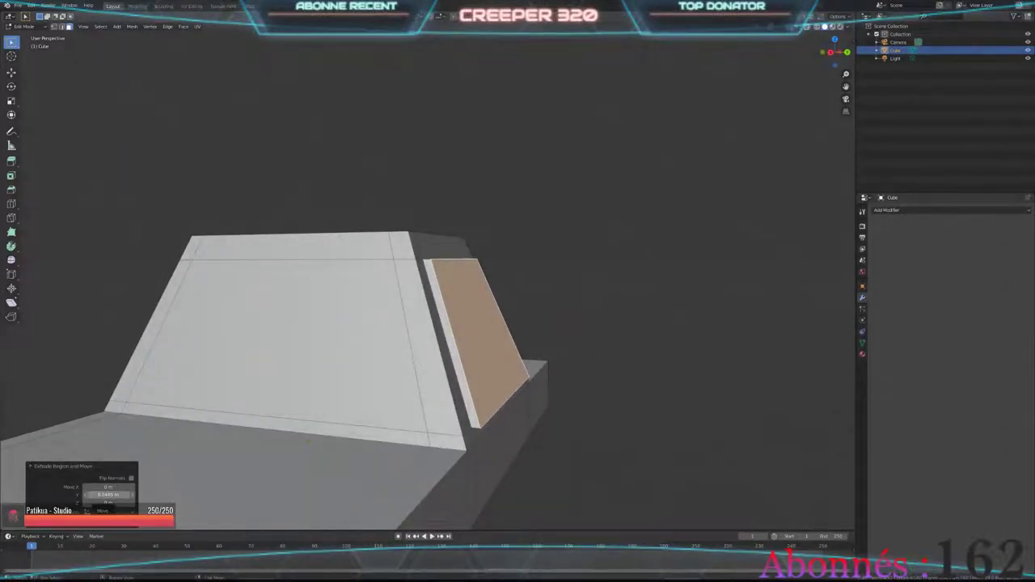
pyautogui.click(108, 493)
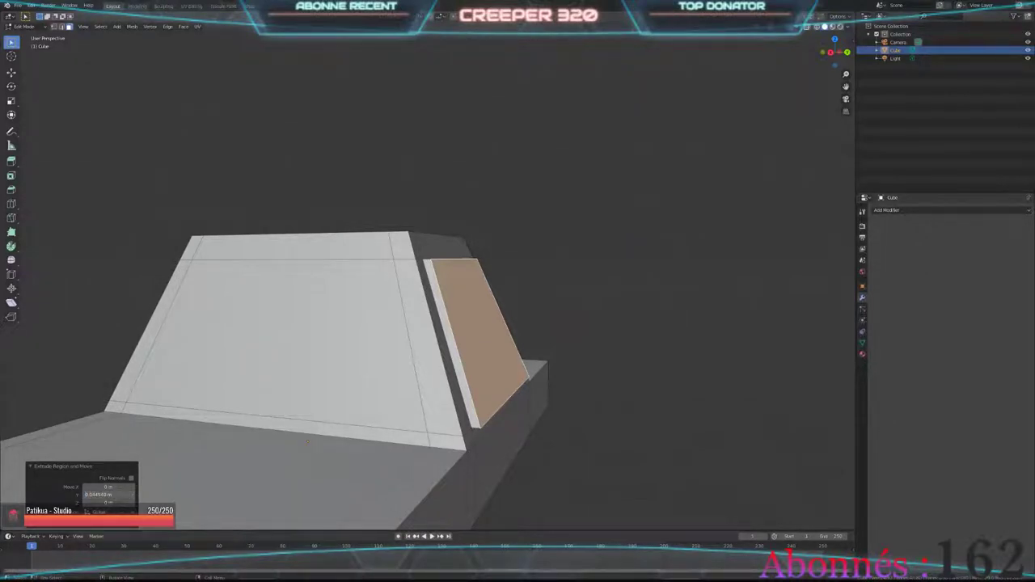
pyautogui.press('Return')
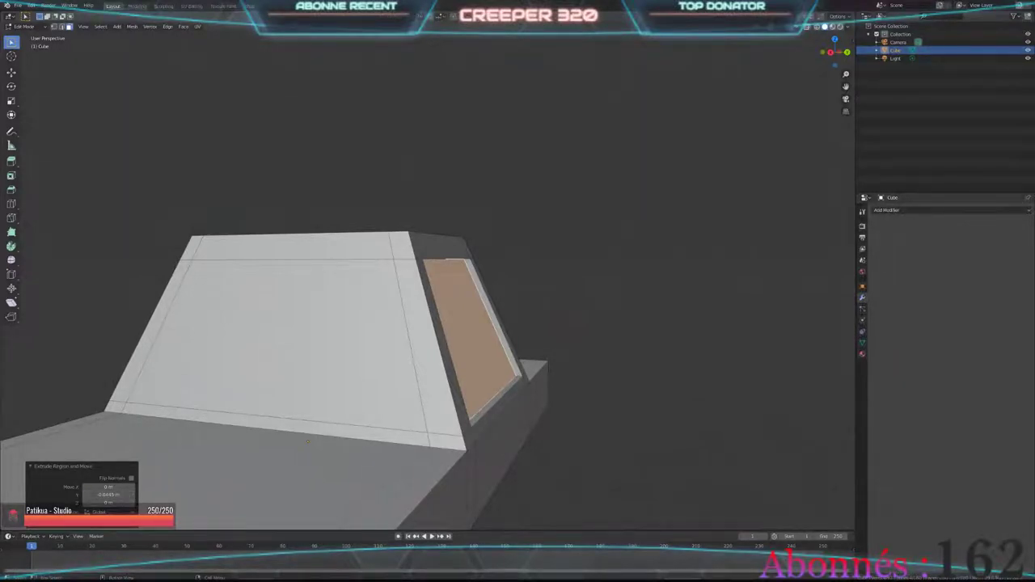
pyautogui.moveTo(307, 442); pyautogui.dragTo(410, 153, button='middle')
# Step: Go around to the cabin's other side and select its inset window face in Edit Mode
pyautogui.press('Tab')
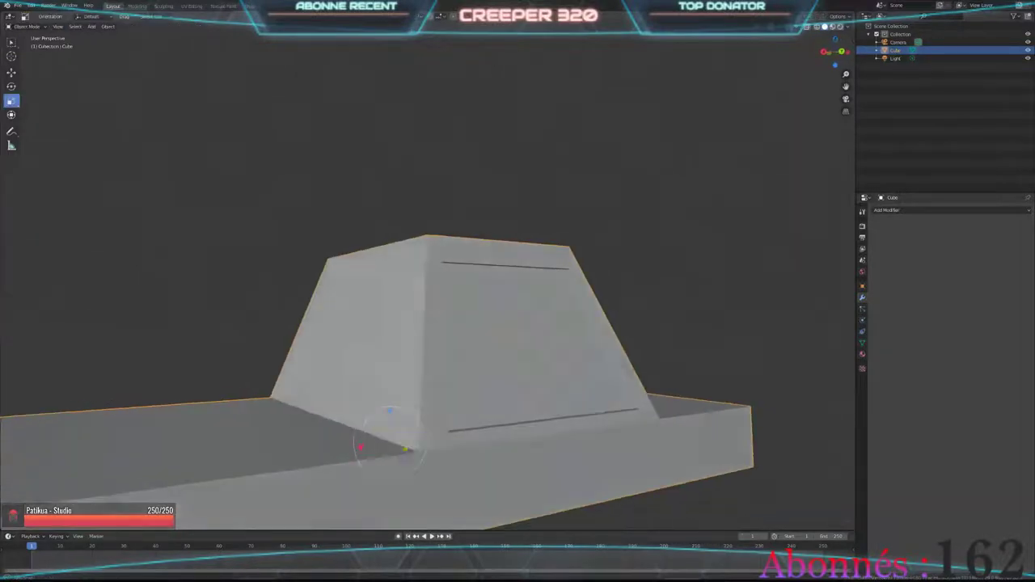
pyautogui.moveTo(404, 436); pyautogui.dragTo(420, 453, button='middle')
pyautogui.scroll(5, 612, 474)
pyautogui.moveTo(612, 474)
pyautogui.mouseDown(button='middle')
pyautogui.moveTo(468, 517)
pyautogui.moveTo(485, 453)
pyautogui.mouseUp(button='middle')
pyautogui.scroll(-5, 468, 517)
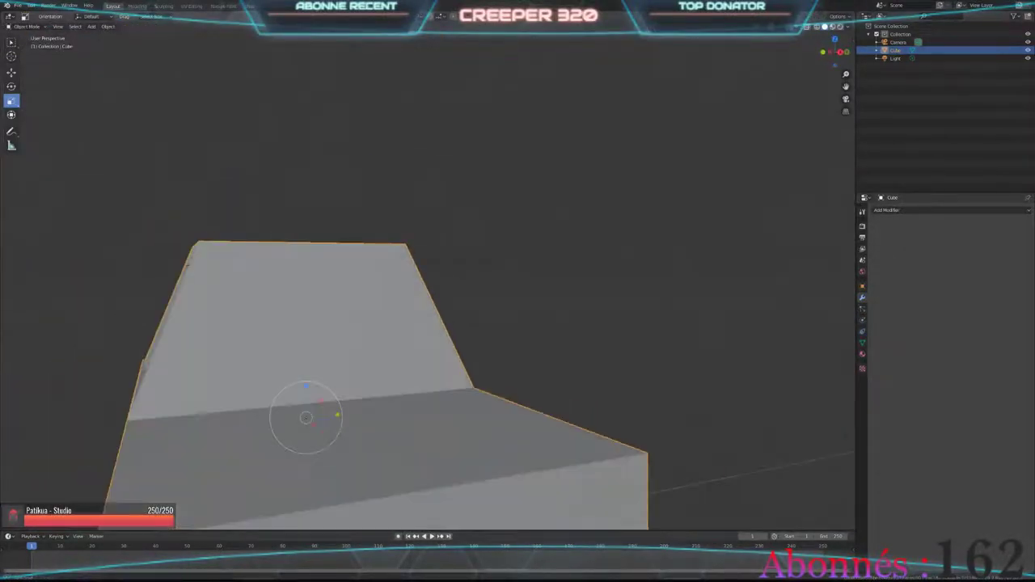
pyautogui.moveTo(307, 420); pyautogui.dragTo(323, 388, button='middle')
pyautogui.press('Tab')
pyautogui.click(296, 347)
pyautogui.moveTo(296, 347); pyautogui.dragTo(364, 340, button='middle')
# Step: Extrude that window face along X with a Move X of 0.0445 m
pyautogui.press('e')
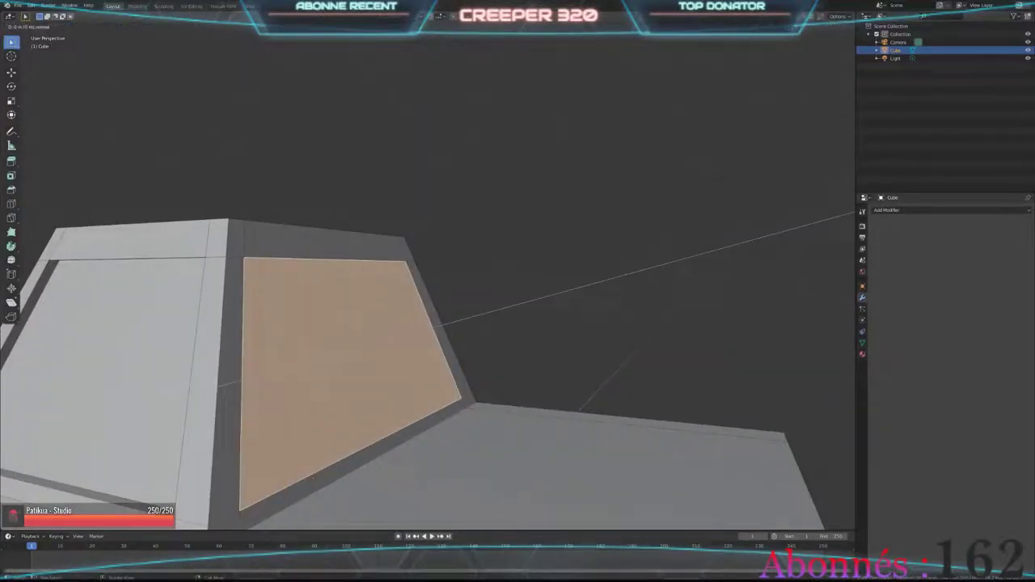
pyautogui.press('x')
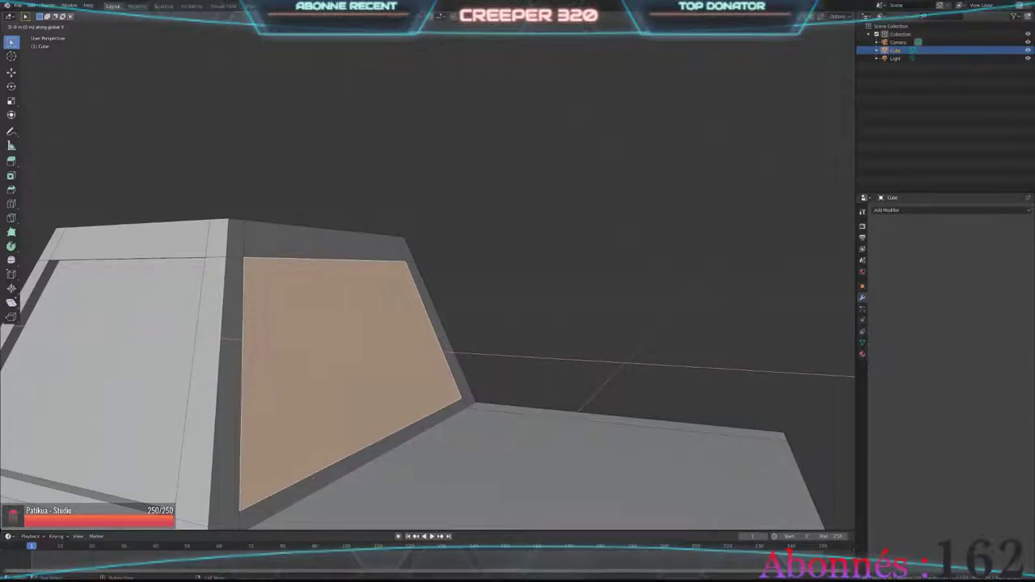
pyautogui.press('Return')
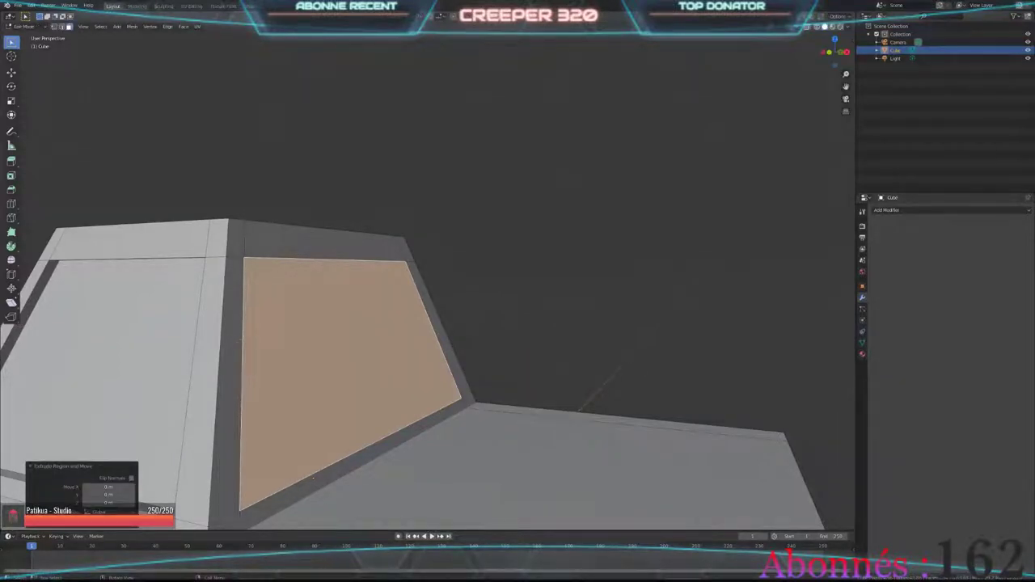
pyautogui.click(108, 487)
pyautogui.write('0.0445')
pyautogui.press('Return')
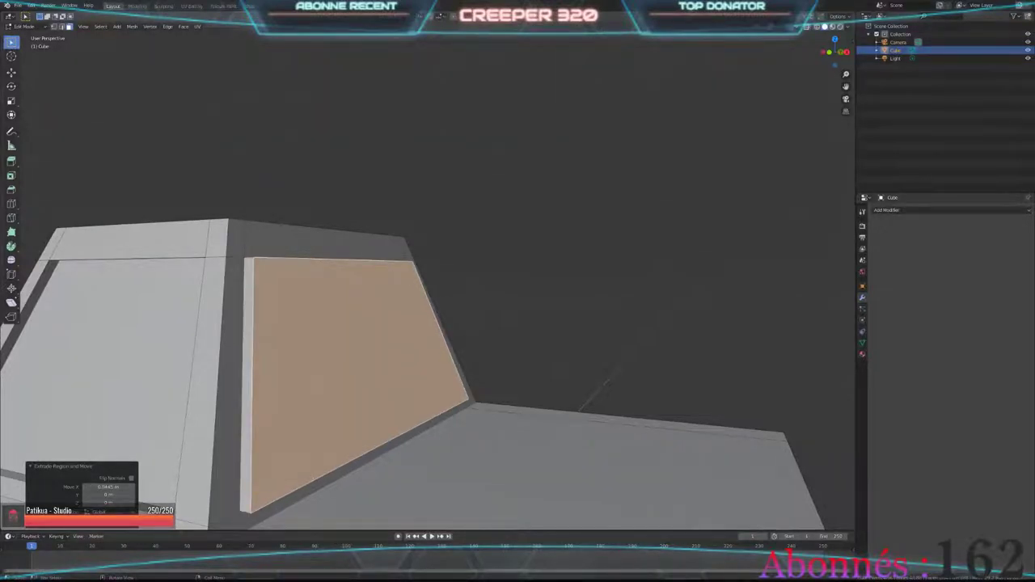
pyautogui.moveTo(307, 485); pyautogui.dragTo(341, 485, button='middle')
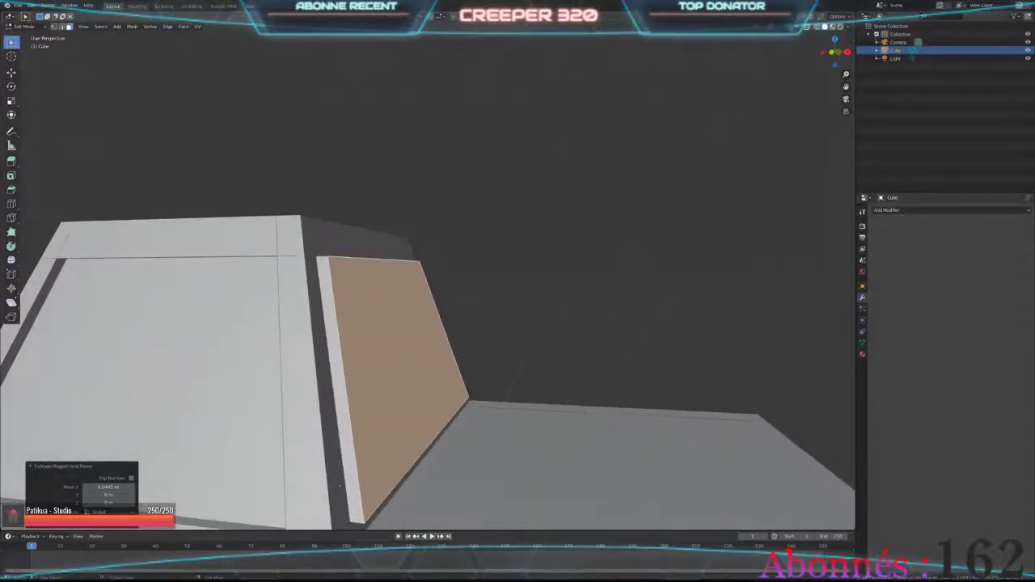
pyautogui.click(109, 487)
pyautogui.press('Return')
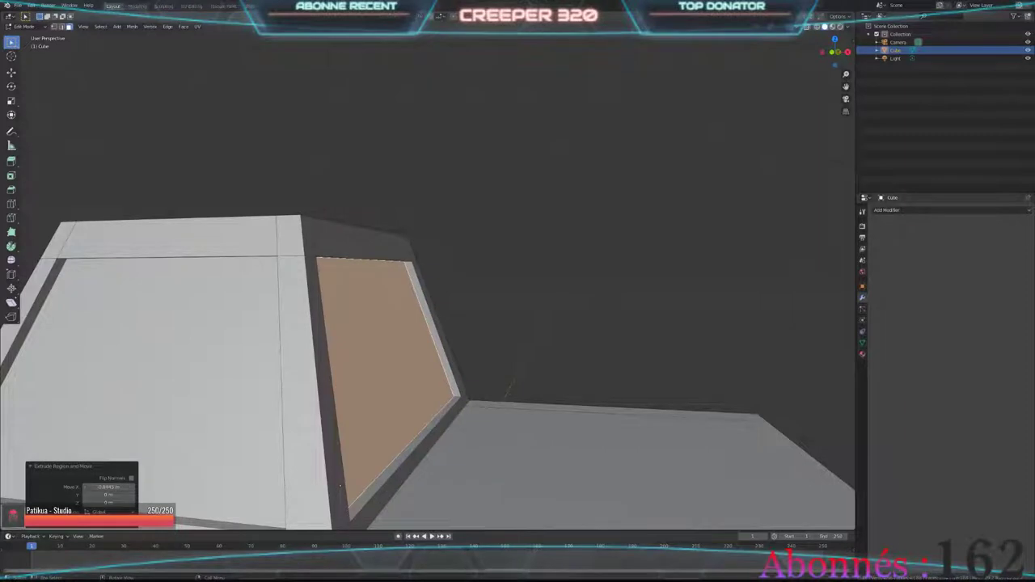
pyautogui.moveTo(341, 486); pyautogui.dragTo(500, 485, button='middle')
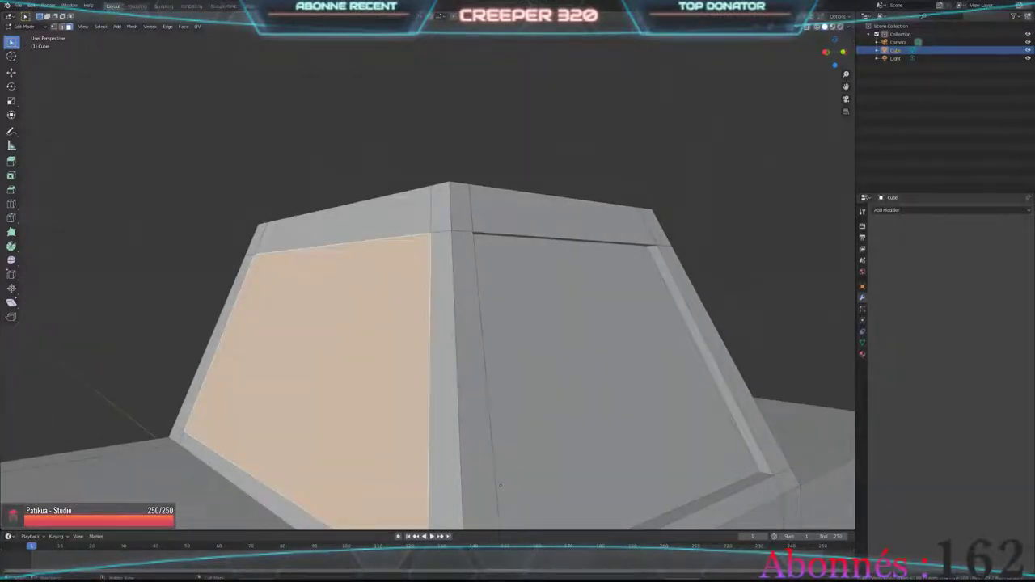
# Step: Extrude the front window face in place and set its X distance to 0.0445 m
pyautogui.press('e')
pyautogui.rightClick(499, 485)
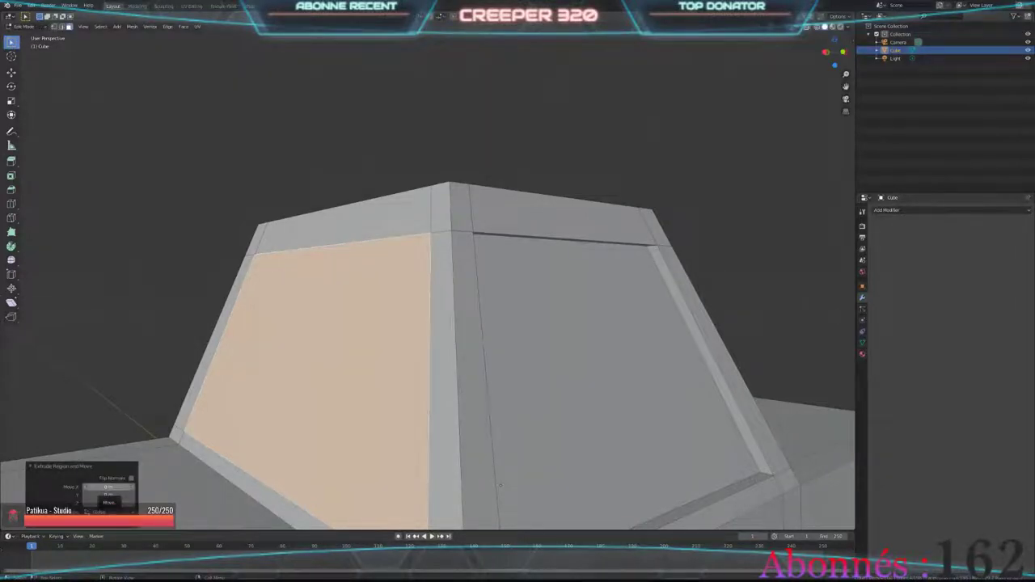
pyautogui.click(108, 487)
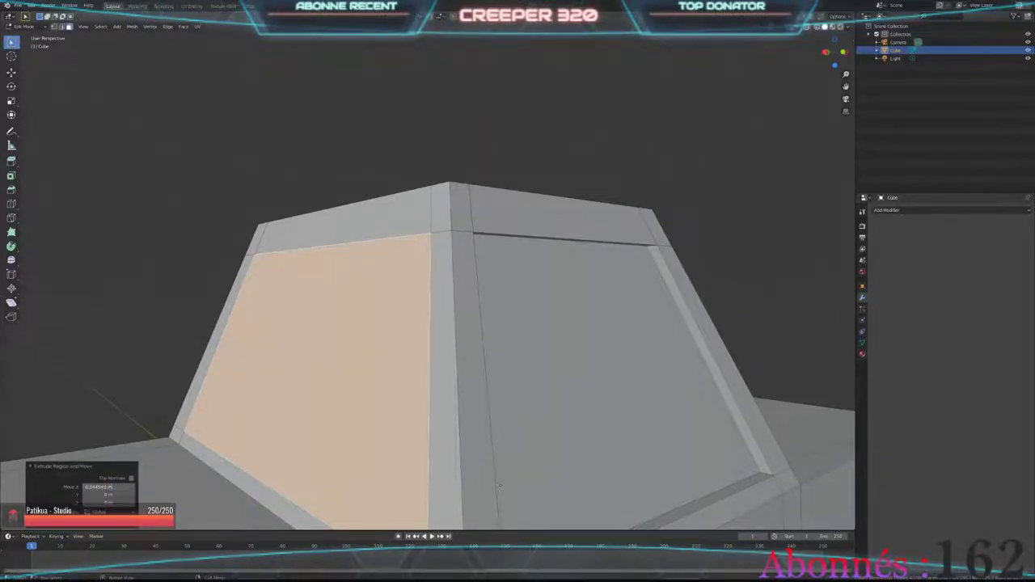
pyautogui.press('Return')
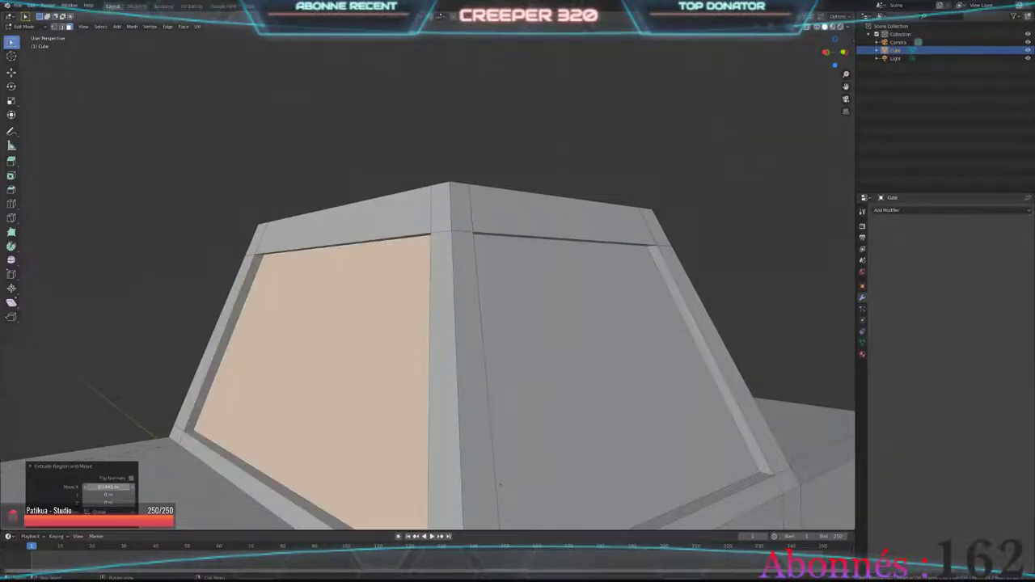
pyautogui.moveTo(500, 485)
pyautogui.mouseDown(button='middle')
pyautogui.moveTo(485, 348)
pyautogui.moveTo(410, 423)
pyautogui.moveTo(445, 420)
pyautogui.moveTo(616, 81)
pyautogui.mouseUp(button='middle')
pyautogui.scroll(-3, 436, 404)
pyautogui.scroll(-3, 410, 424)
# Step: Select the base slab's front face, then box-select its right front corner vertex
pyautogui.press('Tab')
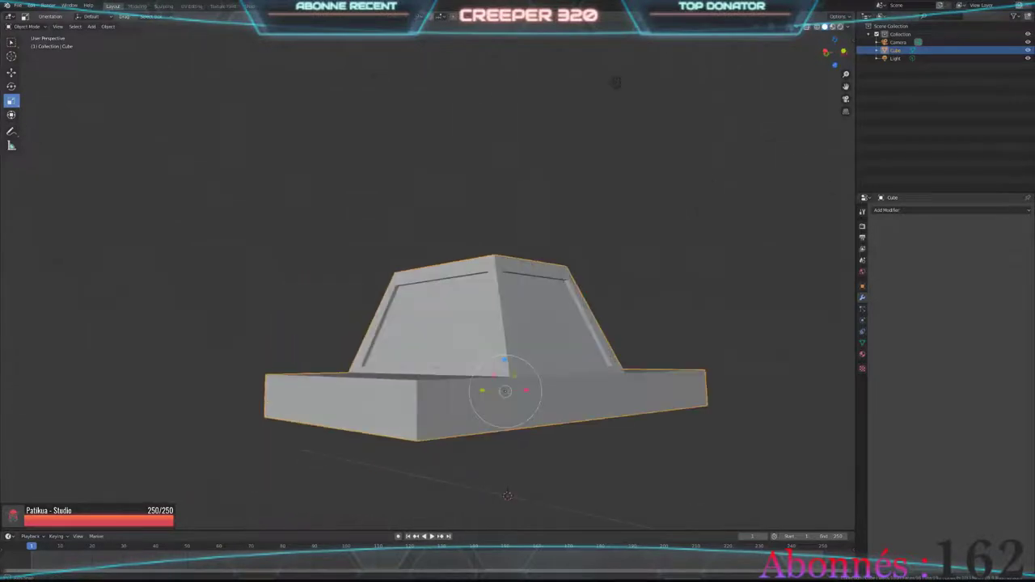
pyautogui.moveTo(506, 495); pyautogui.dragTo(377, 515, button='middle')
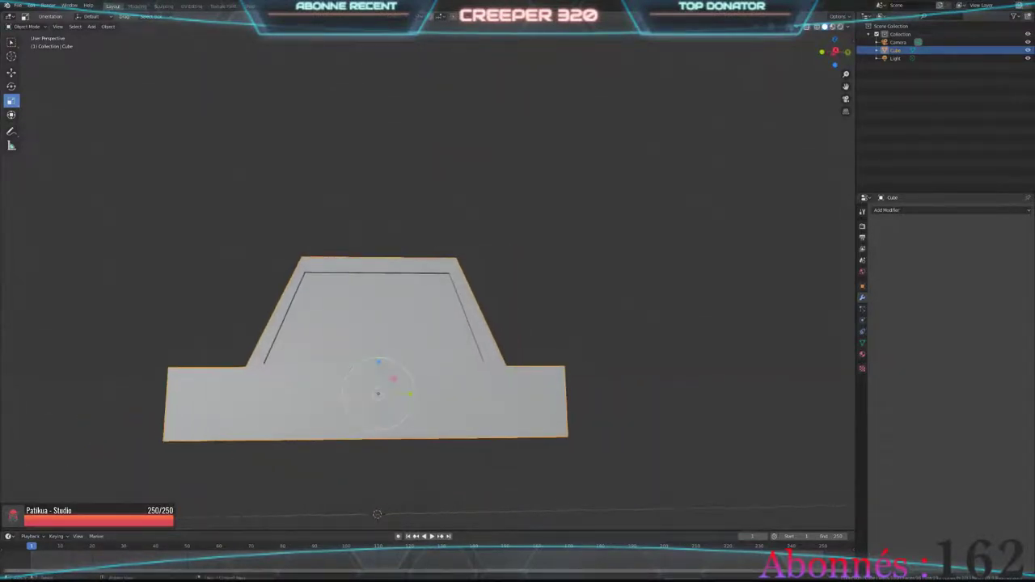
pyautogui.press('Tab')
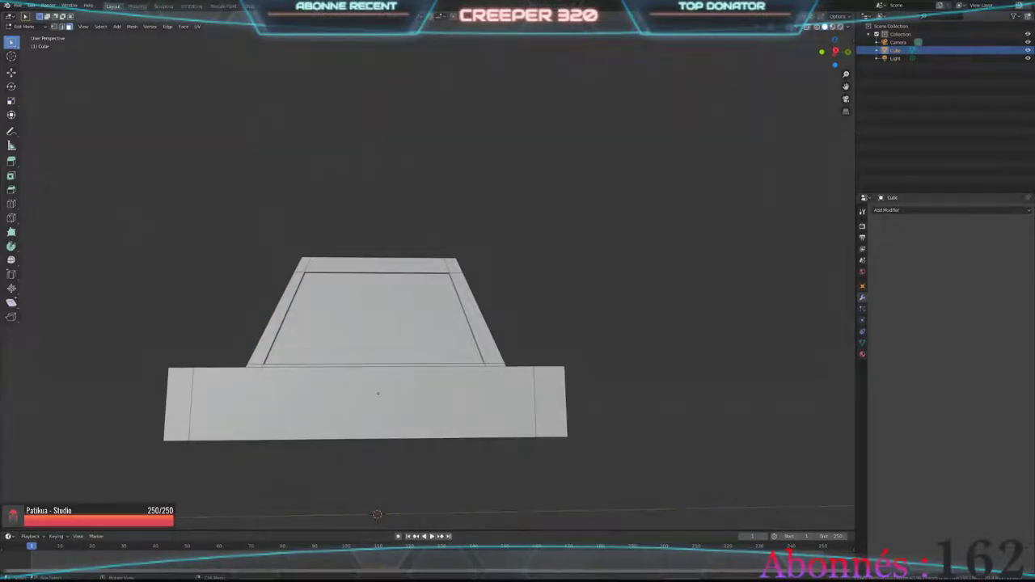
pyautogui.moveTo(377, 514); pyautogui.dragTo(389, 514, button='middle')
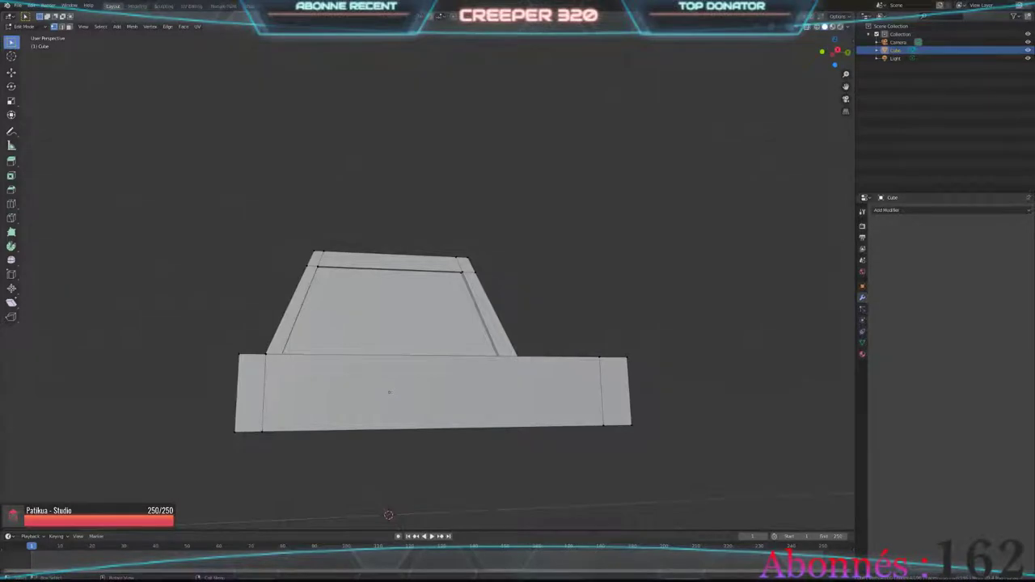
pyautogui.moveTo(388, 515); pyautogui.dragTo(394, 517, button='middle')
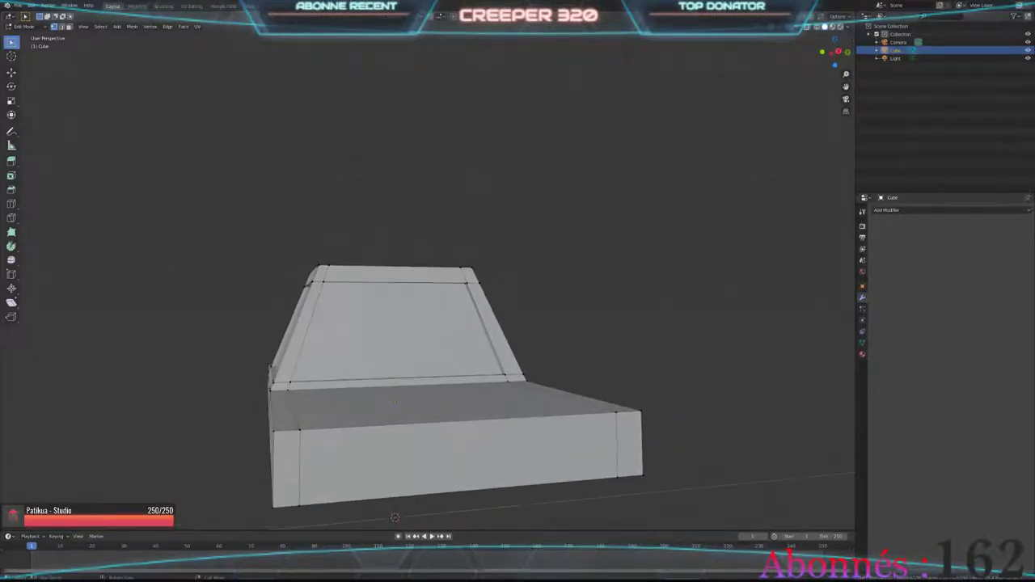
pyautogui.click(397, 327)
pyautogui.click(457, 456)
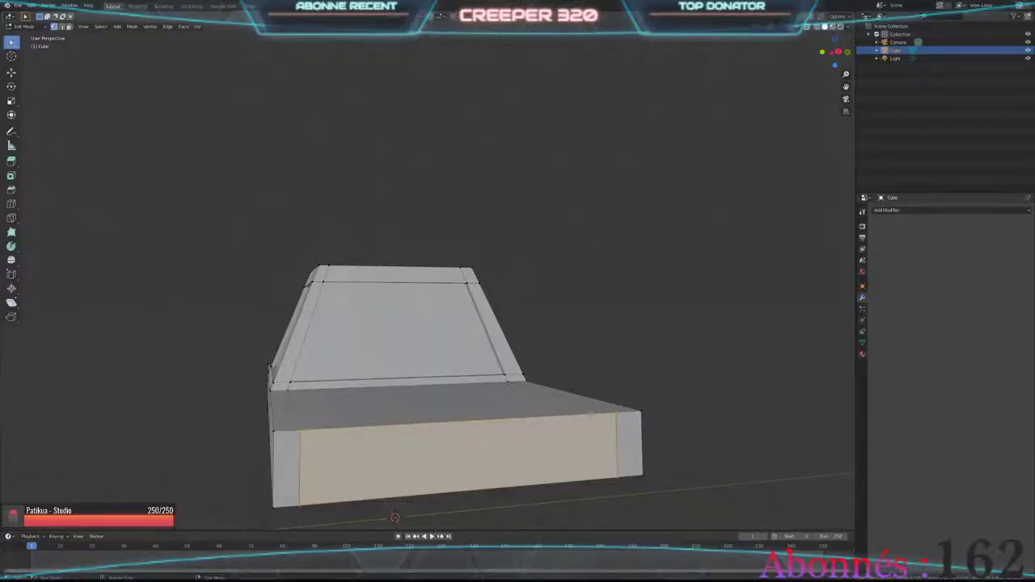
pyautogui.moveTo(429, 364); pyautogui.dragTo(420, 315, button='middle')
pyautogui.moveTo(380, 396); pyautogui.dragTo(365, 396, button='middle')
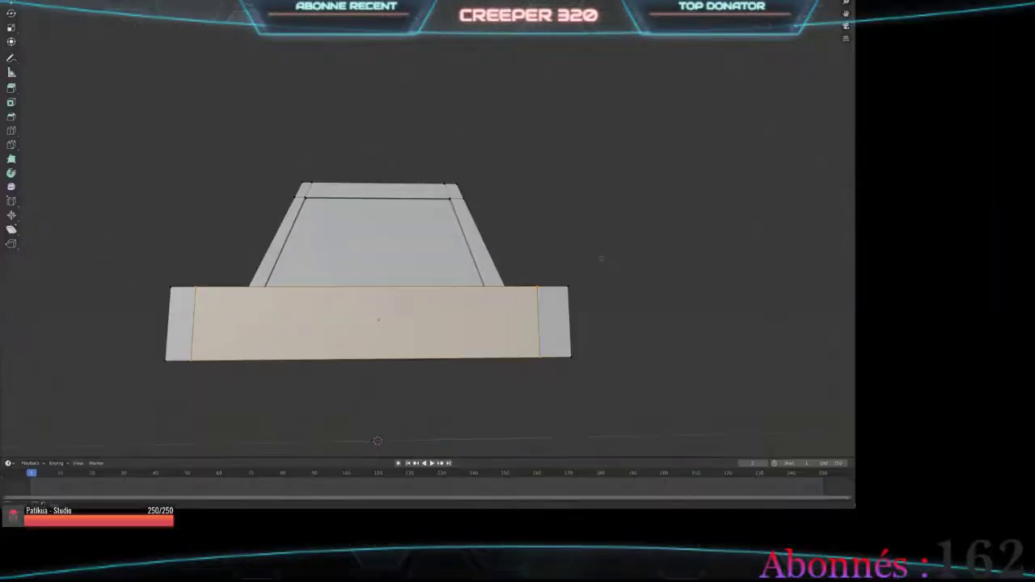
pyautogui.moveTo(603, 257); pyautogui.dragTo(553, 303)
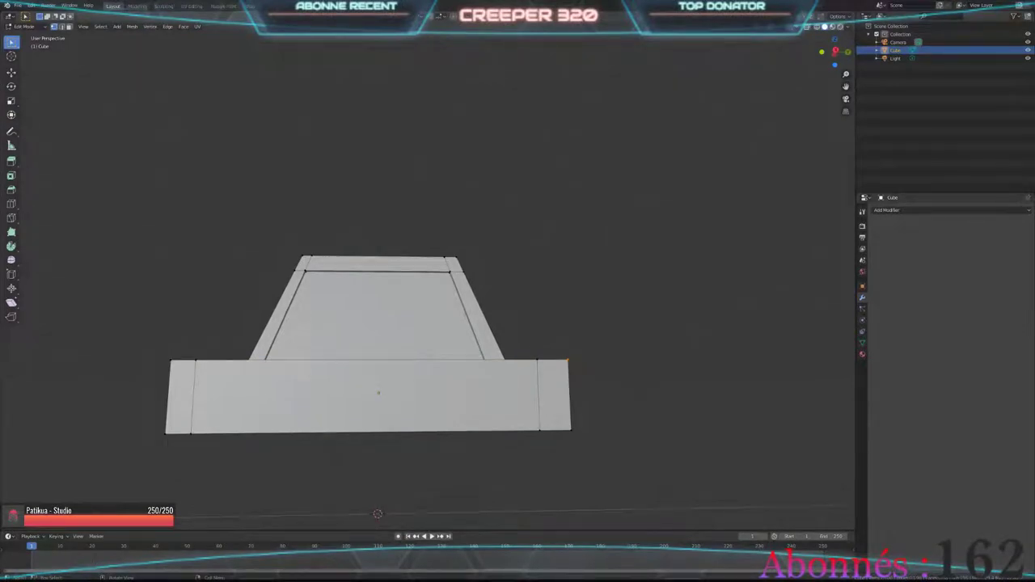
# Step: Move the right front corner vertex and the vertex above it slightly inward
pyautogui.press('g')
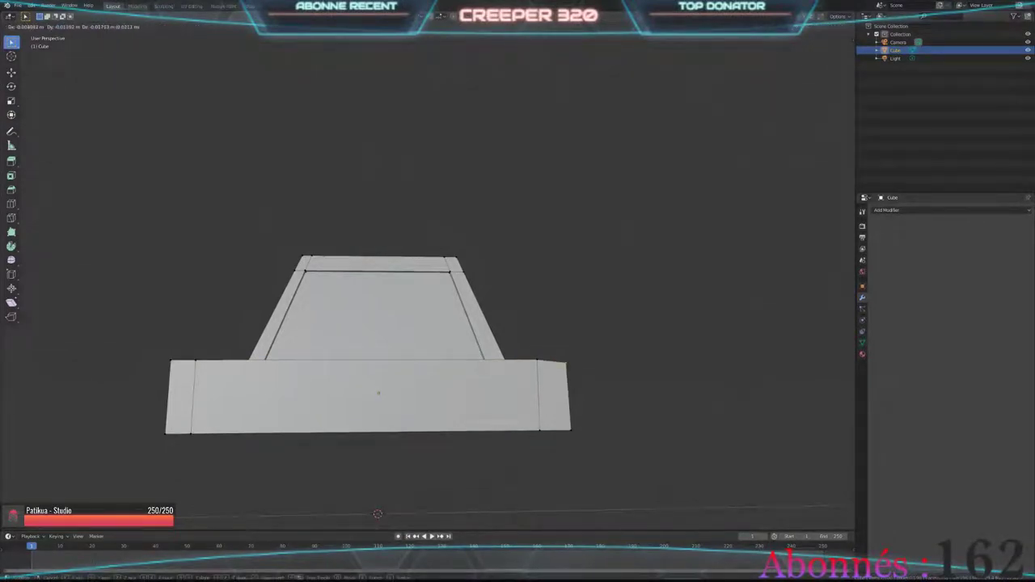
pyautogui.press('Return')
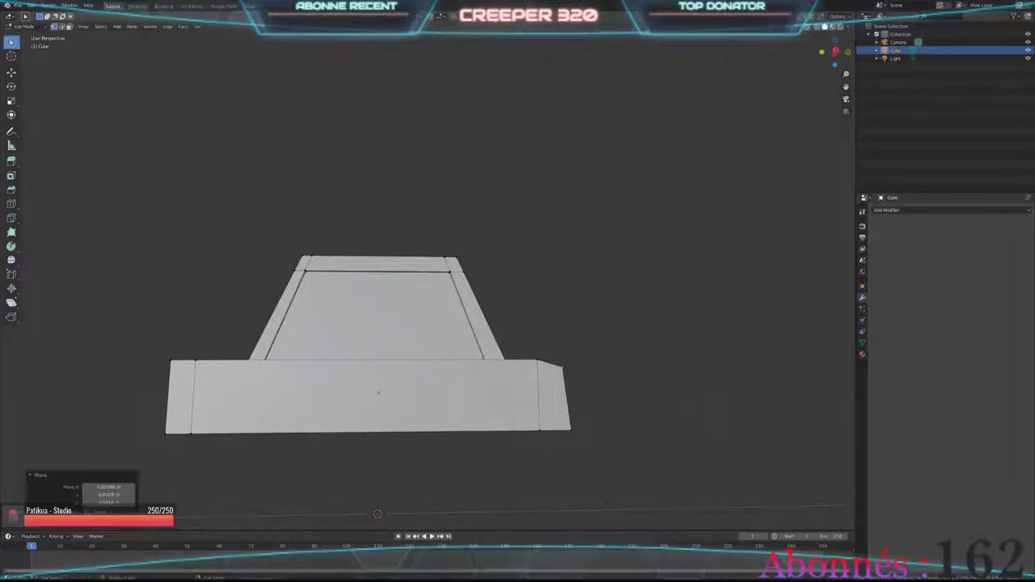
pyautogui.hotkey('ctrl', 'z')
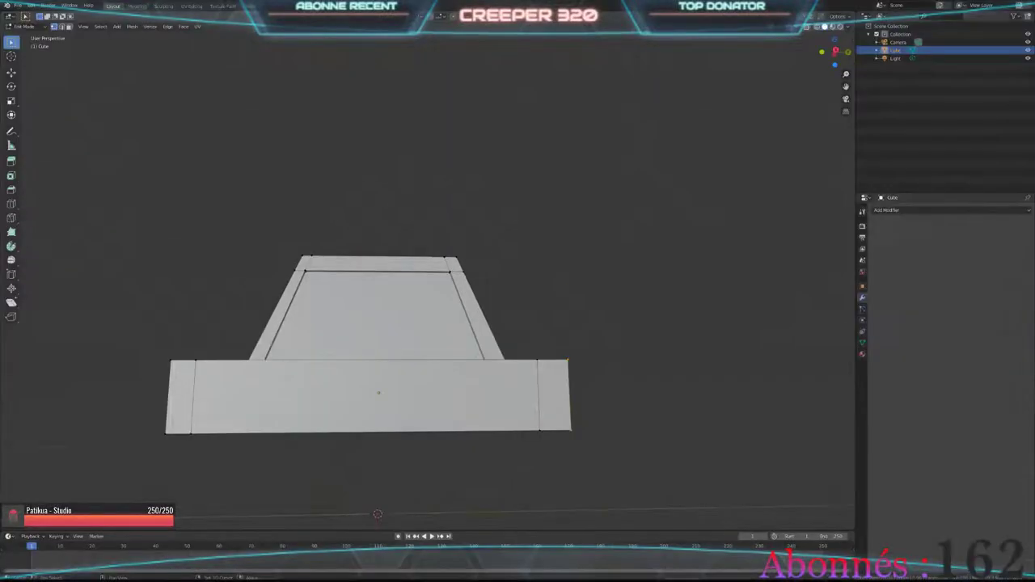
pyautogui.press('g')
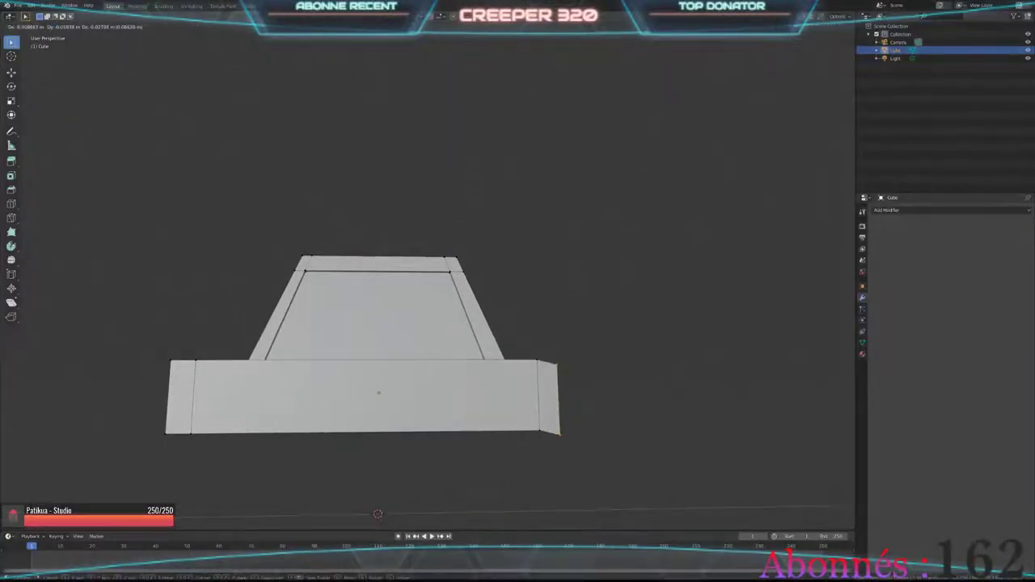
pyautogui.press('Return')
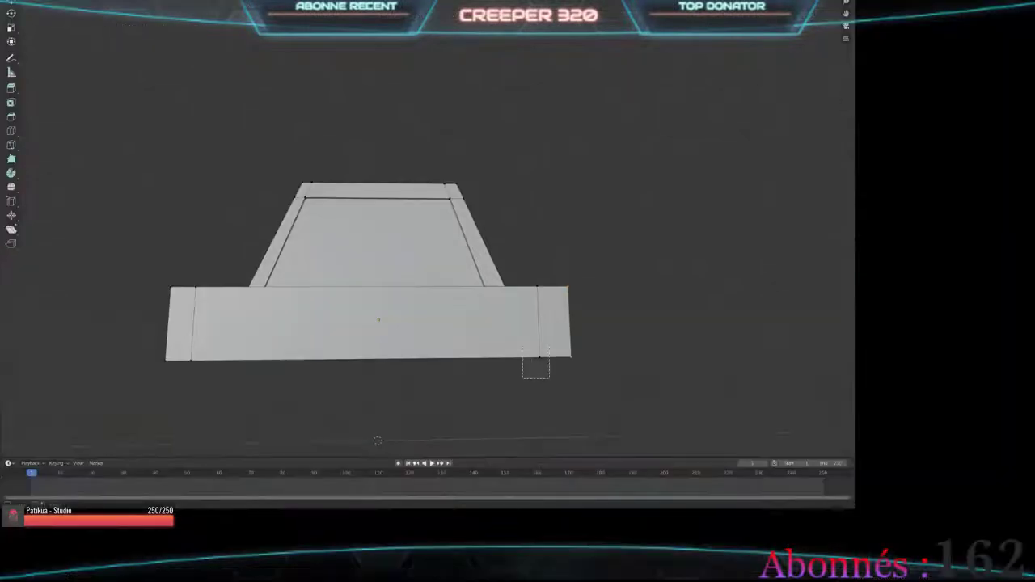
pyautogui.keyDown('shift'); pyautogui.click(568, 361); pyautogui.keyUp('shift')
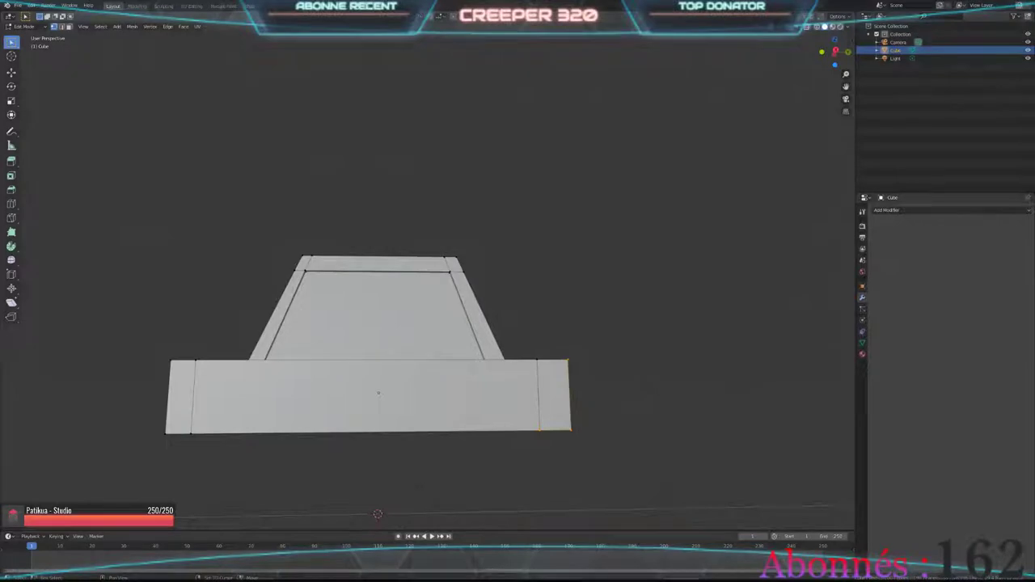
pyautogui.press('g')
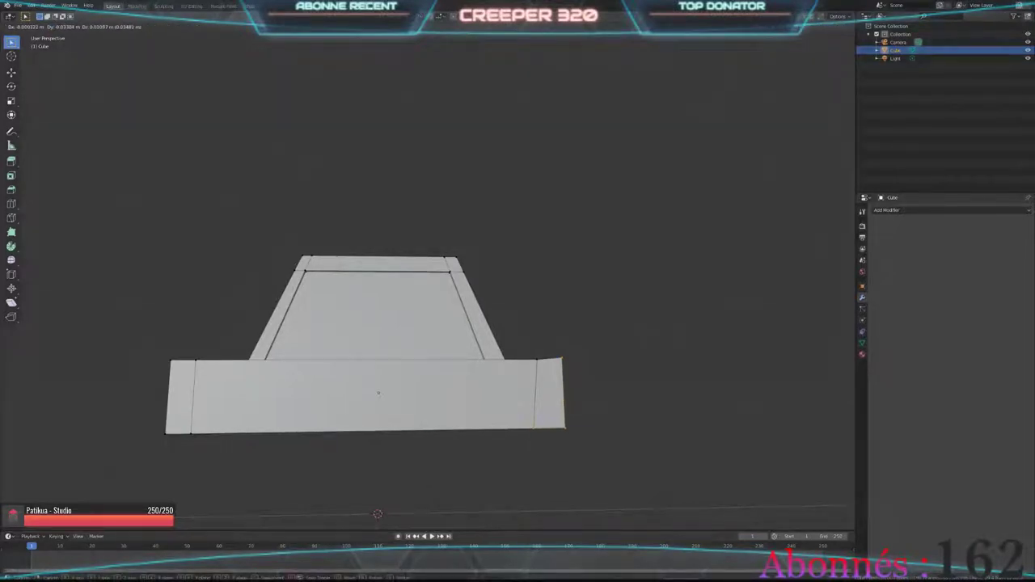
pyautogui.press('Return')
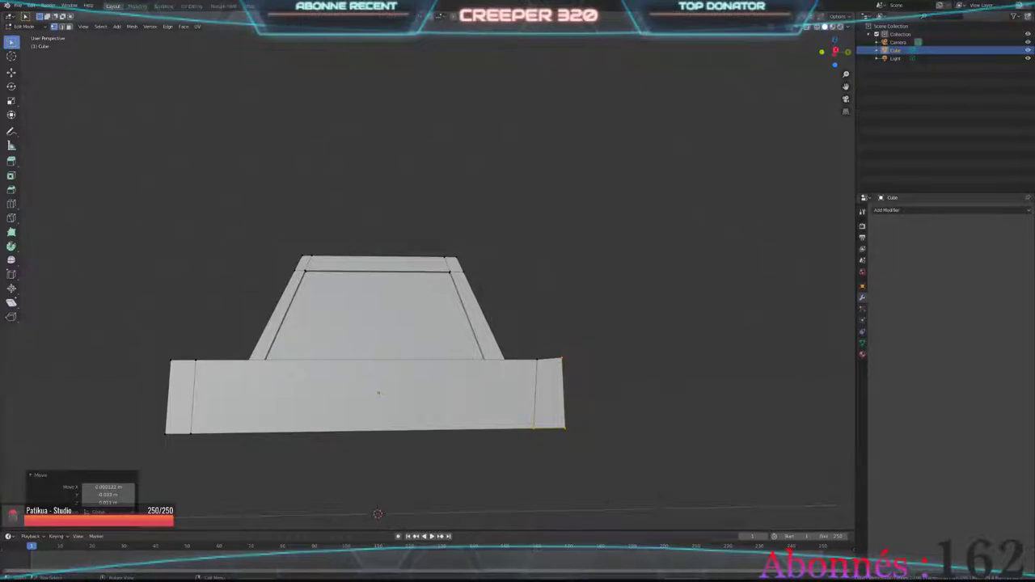
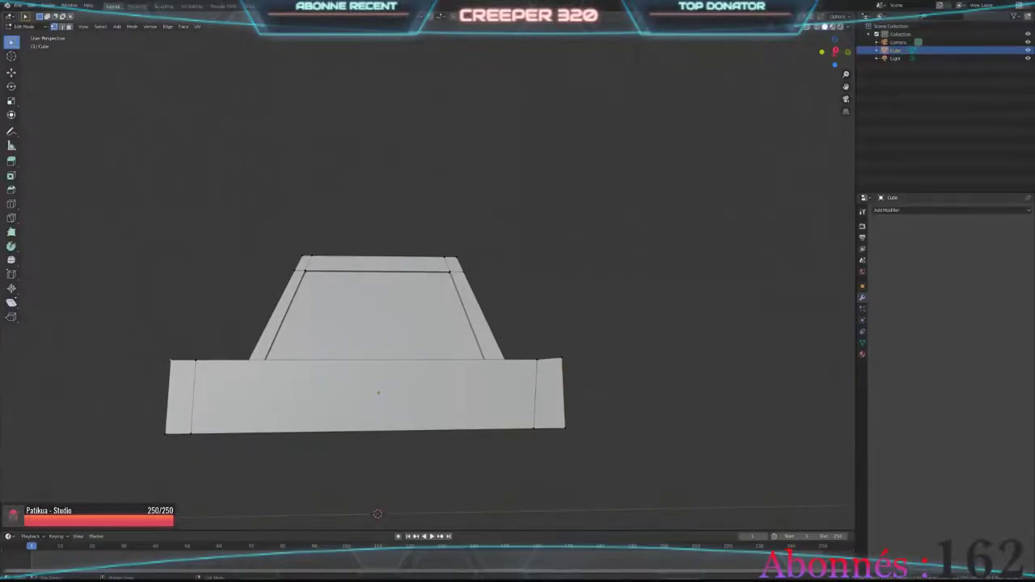
# Step: Offset the bottom-left corner vertex by X 0.000122 and Y 0.030 in the move redo panel
pyautogui.moveTo(228, 403); pyautogui.dragTo(154, 440)
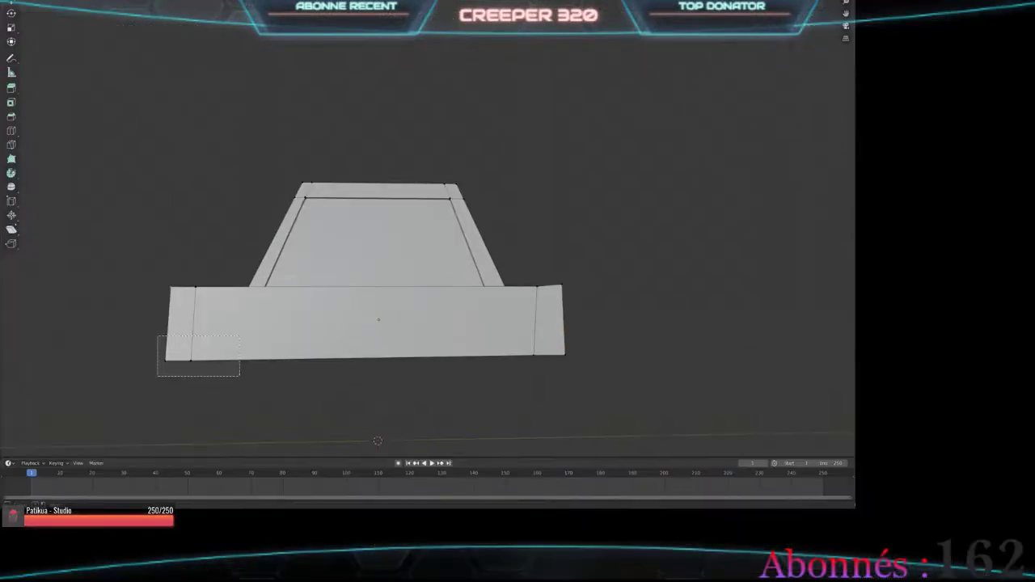
pyautogui.press('g')
pyautogui.press('Return')
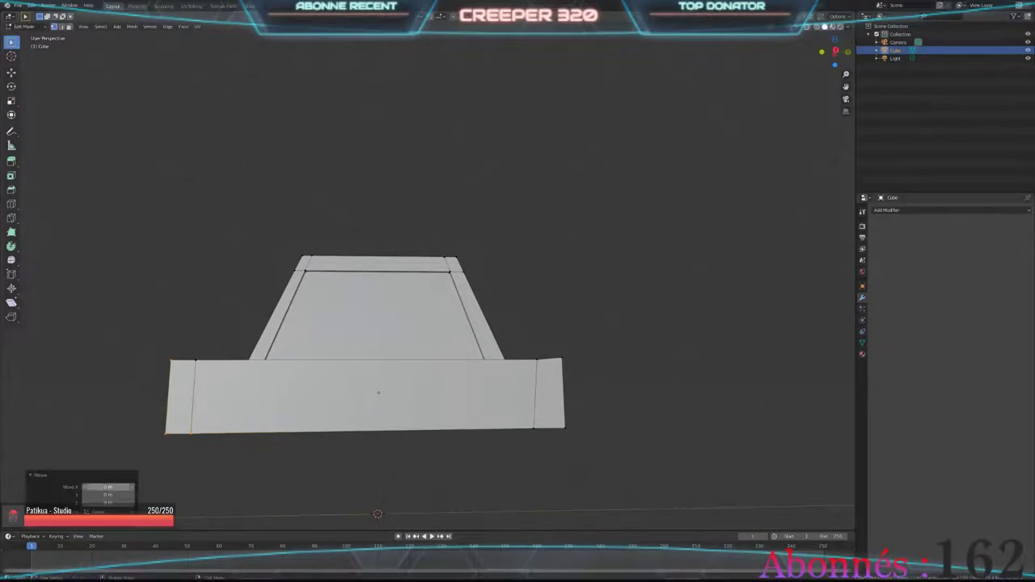
pyautogui.click(108, 487)
pyautogui.write('01')
pyautogui.write('2')
pyautogui.press('Return')
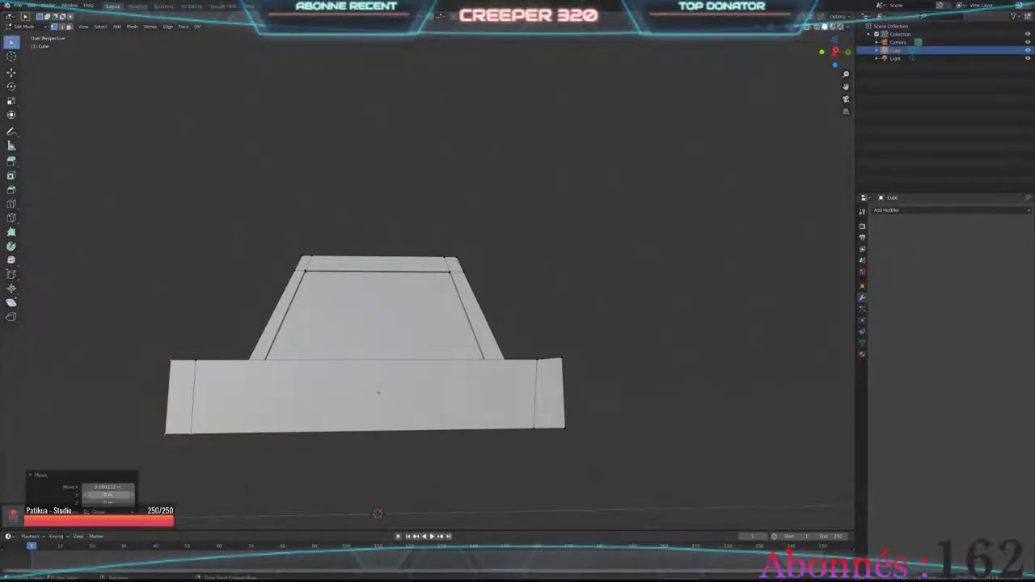
pyautogui.click(107, 494)
pyautogui.write('.033')
pyautogui.press('Return')
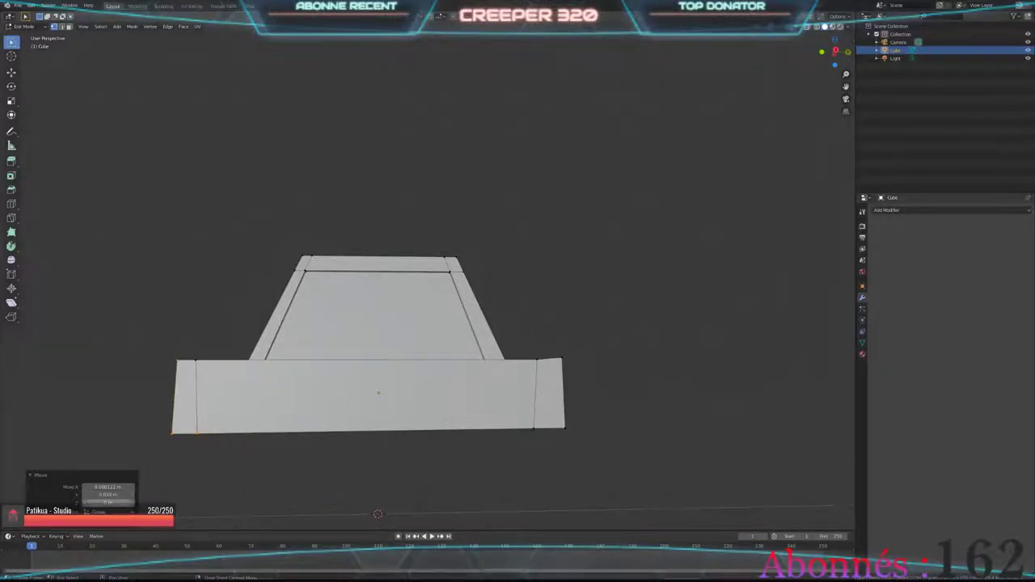
pyautogui.click(108, 502)
pyautogui.press('Return')
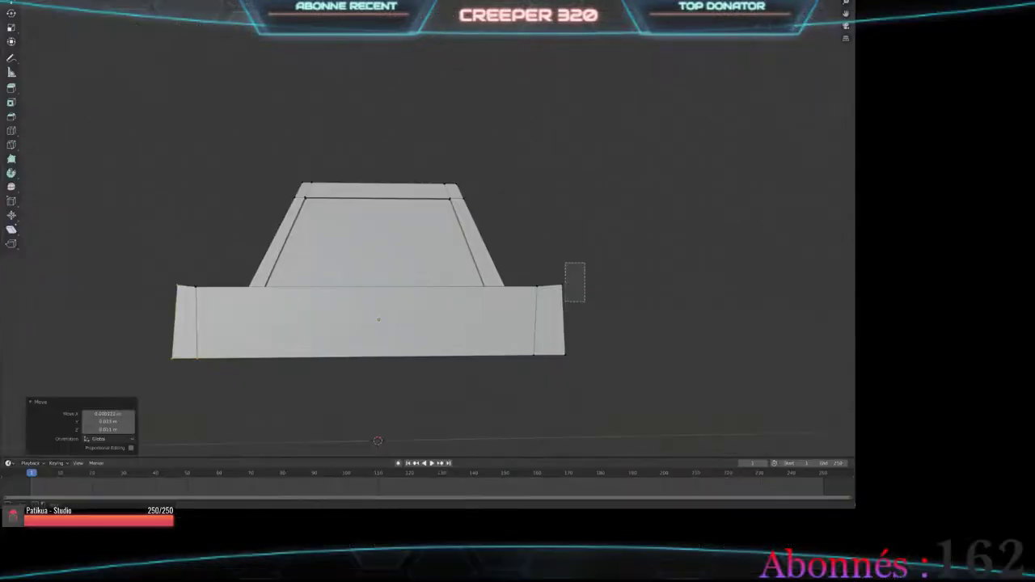
# Step: Lower the top-left and top-right outer corner vertices along Z
pyautogui.click(561, 358)
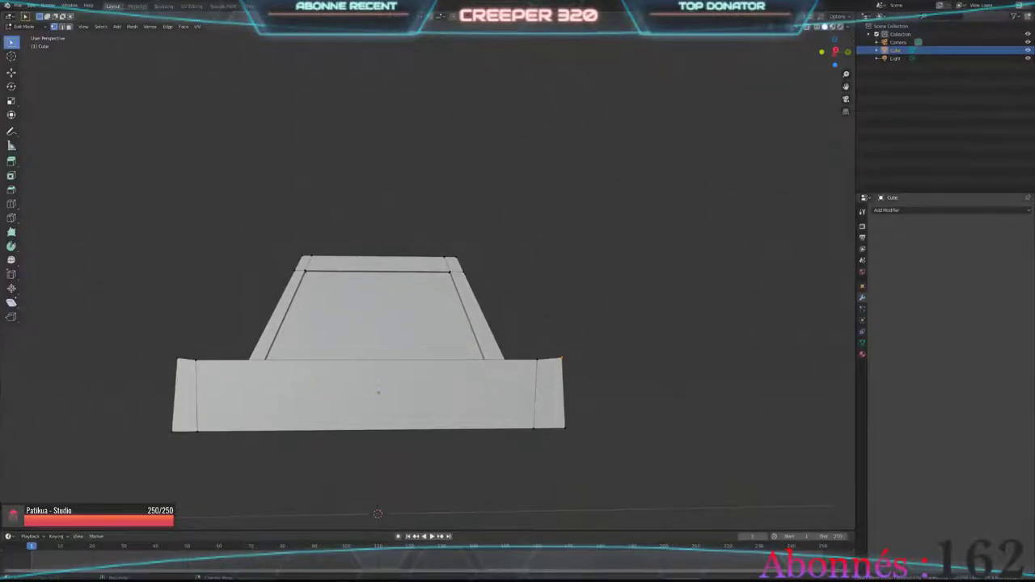
pyautogui.click(176, 358)
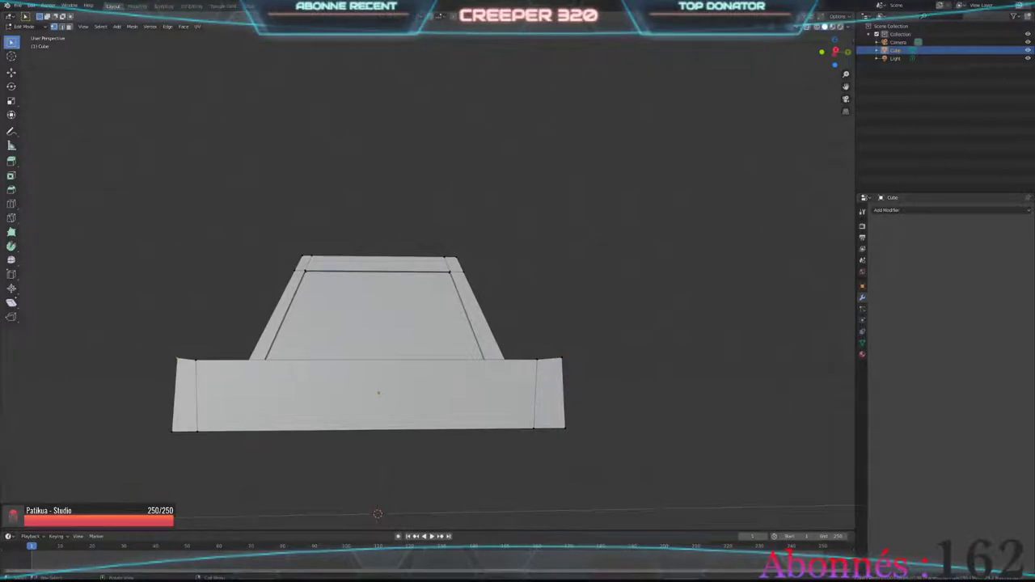
pyautogui.press('g')
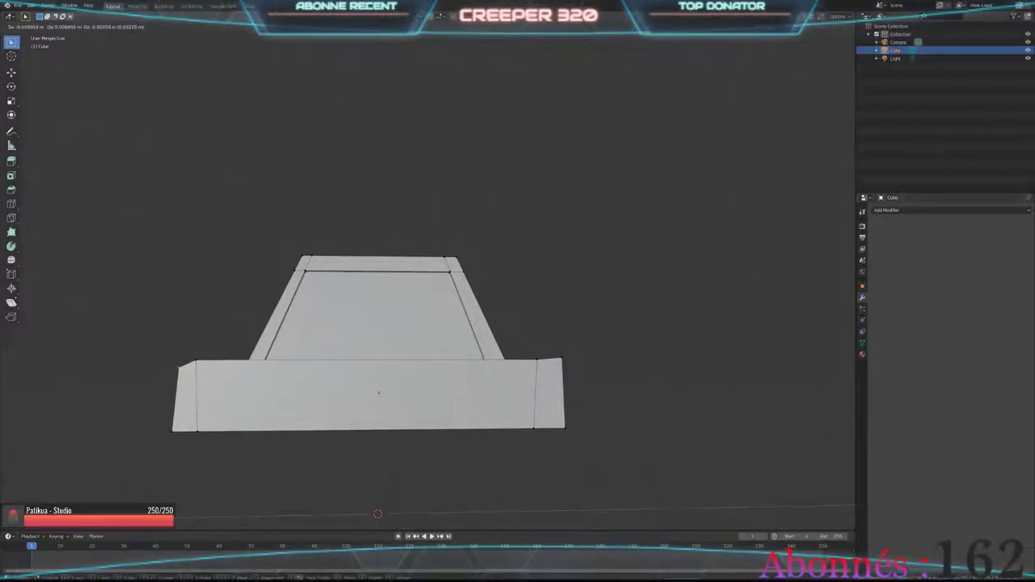
pyautogui.press('Return')
pyautogui.hotkey('ctrl', 'z')
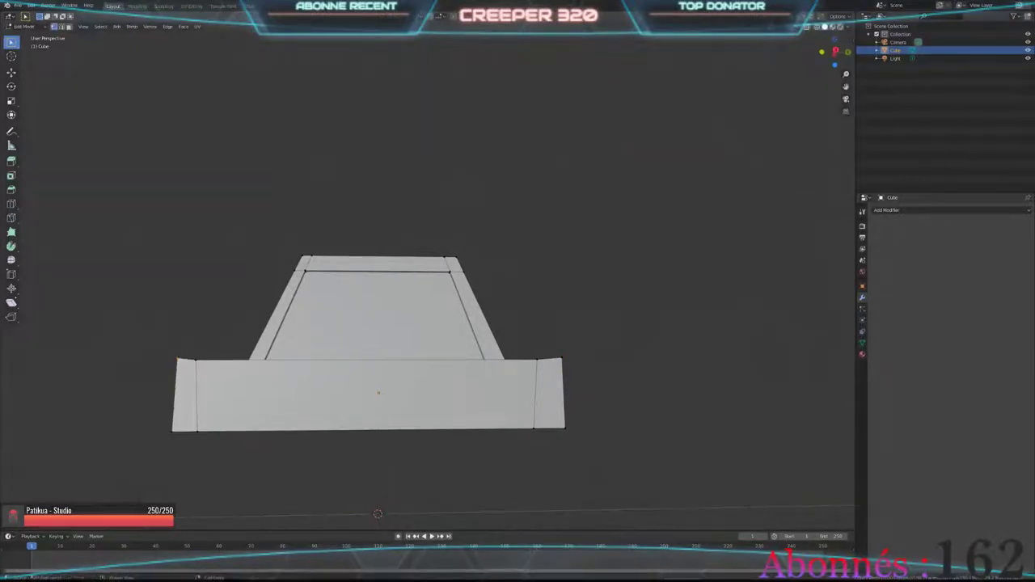
pyautogui.press('g')
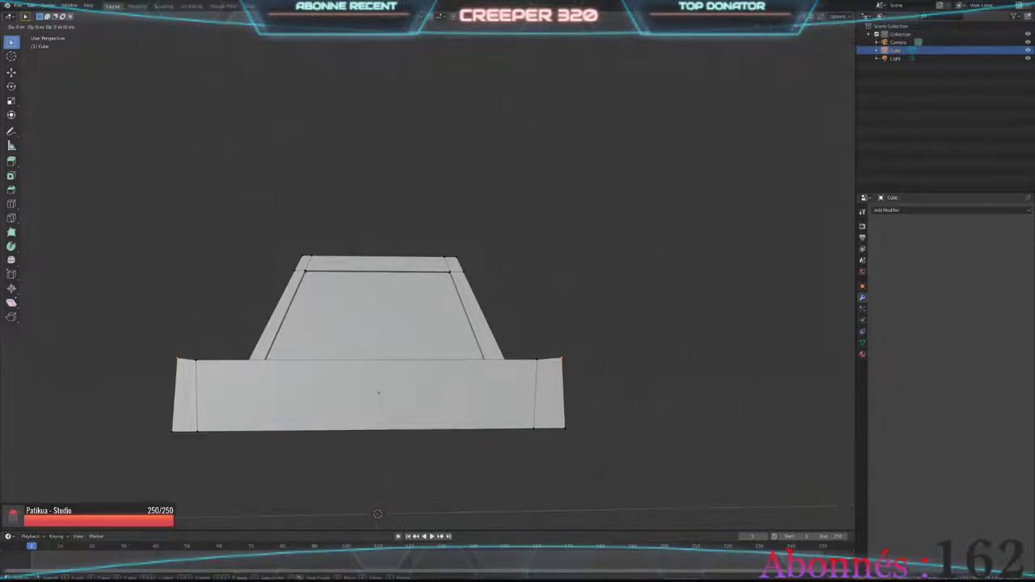
pyautogui.press('z')
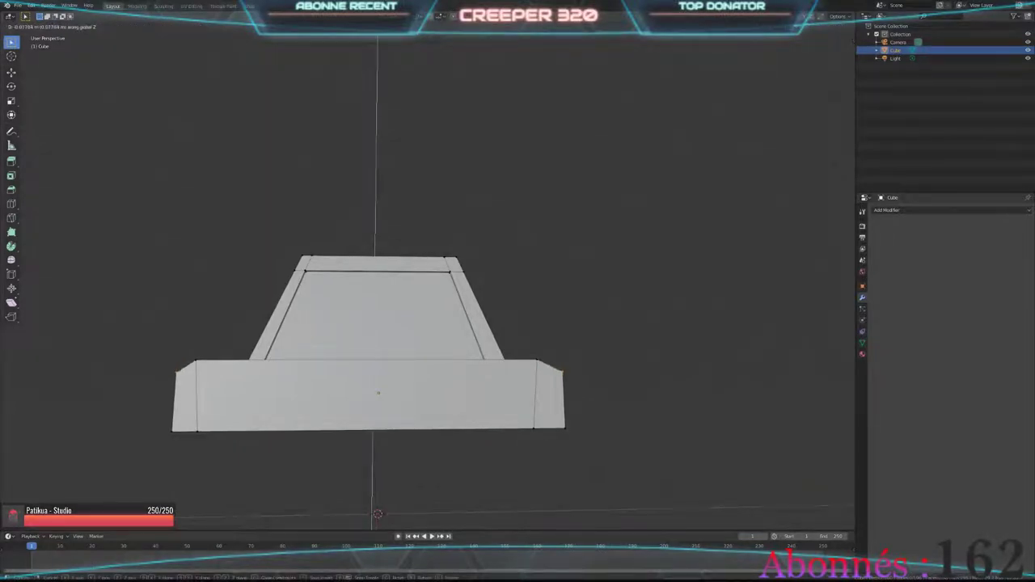
pyautogui.press('Return')
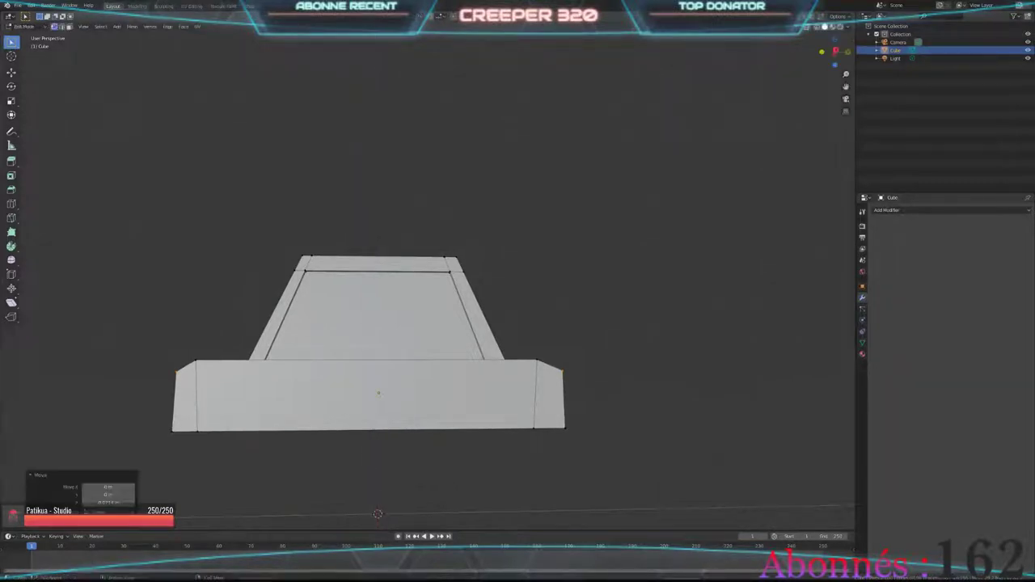
# Step: Box-select the upper right corner vertices and move them vertically along Z
pyautogui.moveTo(554, 338); pyautogui.dragTo(606, 365)
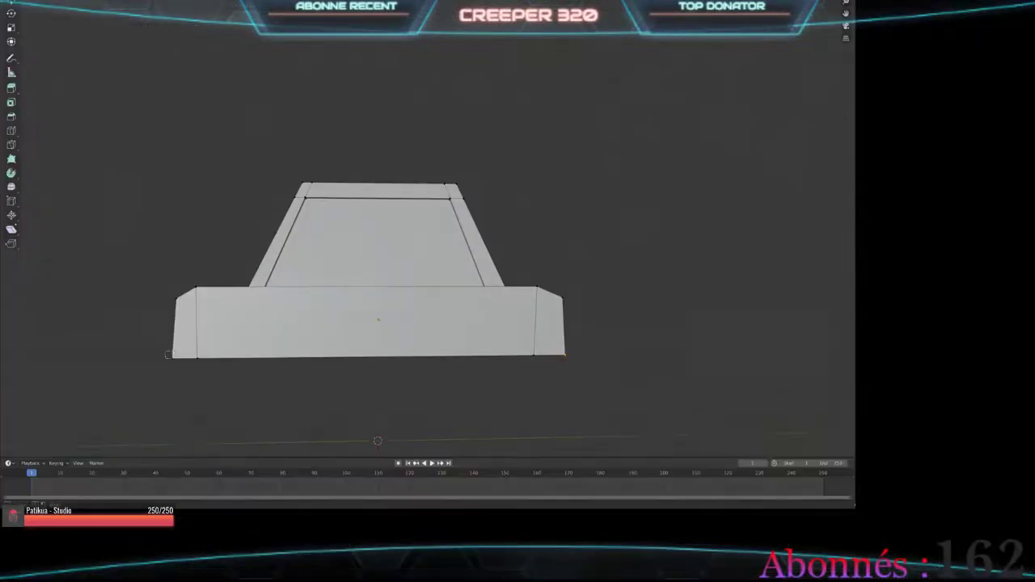
pyautogui.press('g')
pyautogui.press('z')
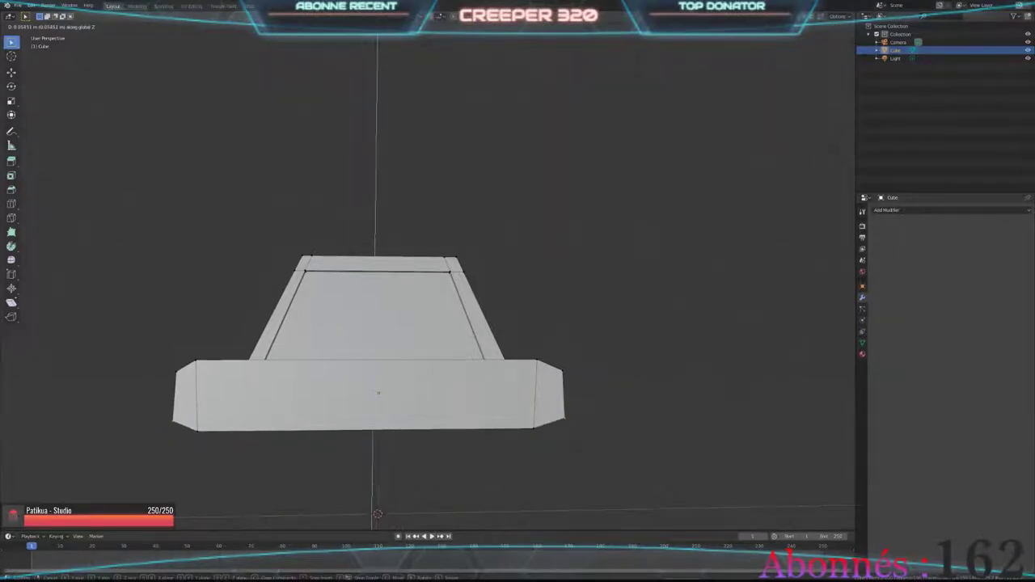
pyautogui.press('Return')
pyautogui.moveTo(485, 324)
pyautogui.mouseDown(button='middle')
pyautogui.moveTo(517, 308)
pyautogui.moveTo(452, 372)
pyautogui.moveTo(420, 380)
pyautogui.moveTo(493, 320)
pyautogui.moveTo(452, 331)
pyautogui.moveTo(501, 315)
pyautogui.mouseUp(button='middle')
# Step: Move the left end edge inward with X 0.000122 and Y 0.031 m offsets
pyautogui.scroll(2, 518, 308)
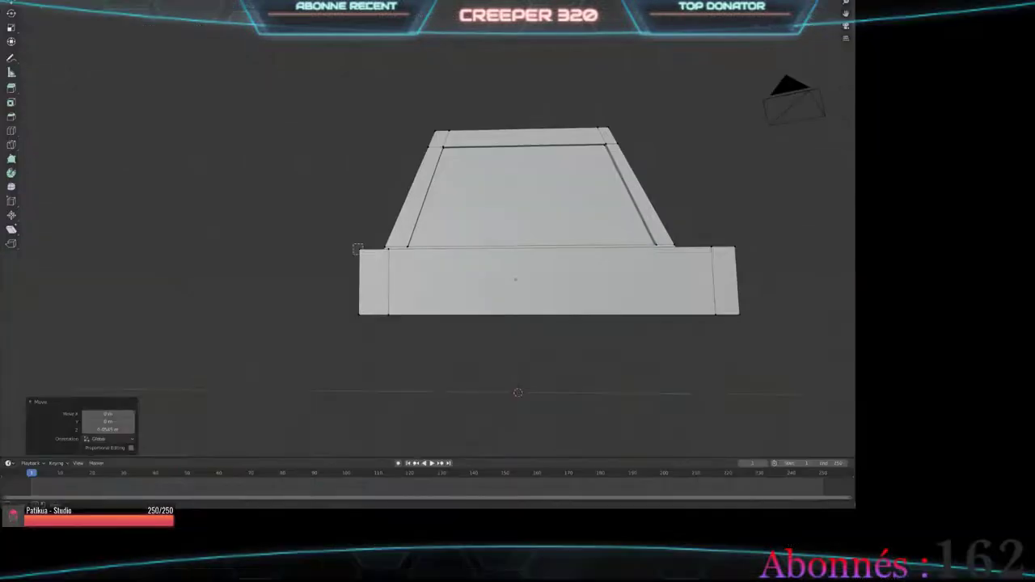
pyautogui.moveTo(517, 324); pyautogui.dragTo(429, 303, button='middle')
pyautogui.moveTo(452, 89); pyautogui.dragTo(428, 73, button='middle')
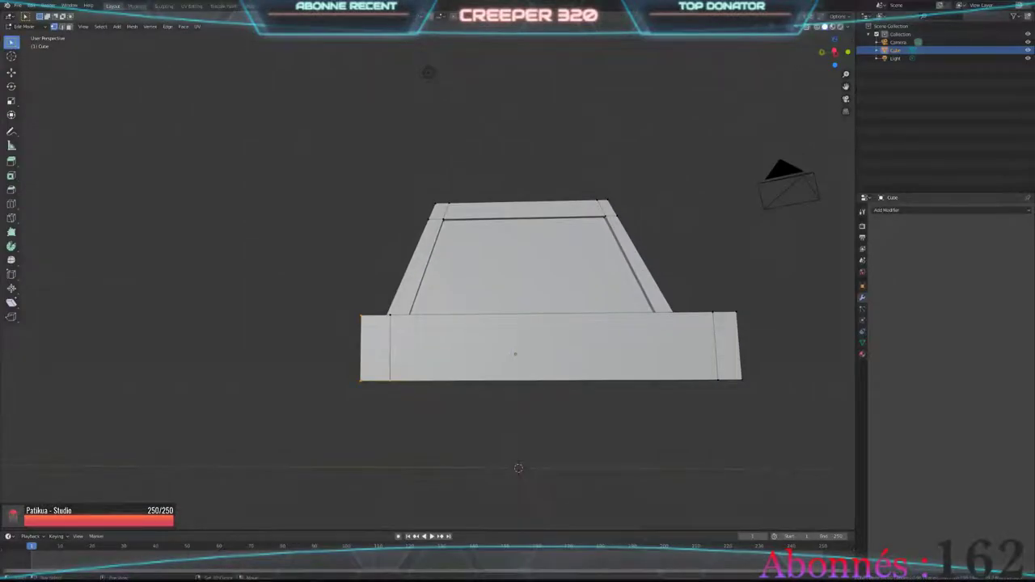
pyautogui.click(428, 73)
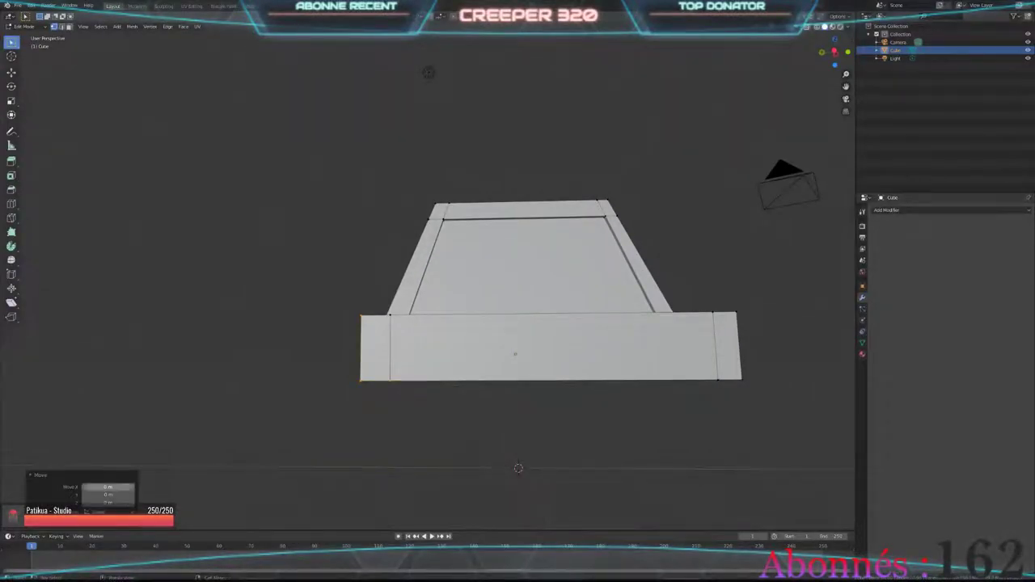
pyautogui.click(107, 487)
pyautogui.write('0.00012')
pyautogui.press('Return')
pyautogui.click(107, 494)
pyautogui.press('BackSpace')
pyautogui.press('Return')
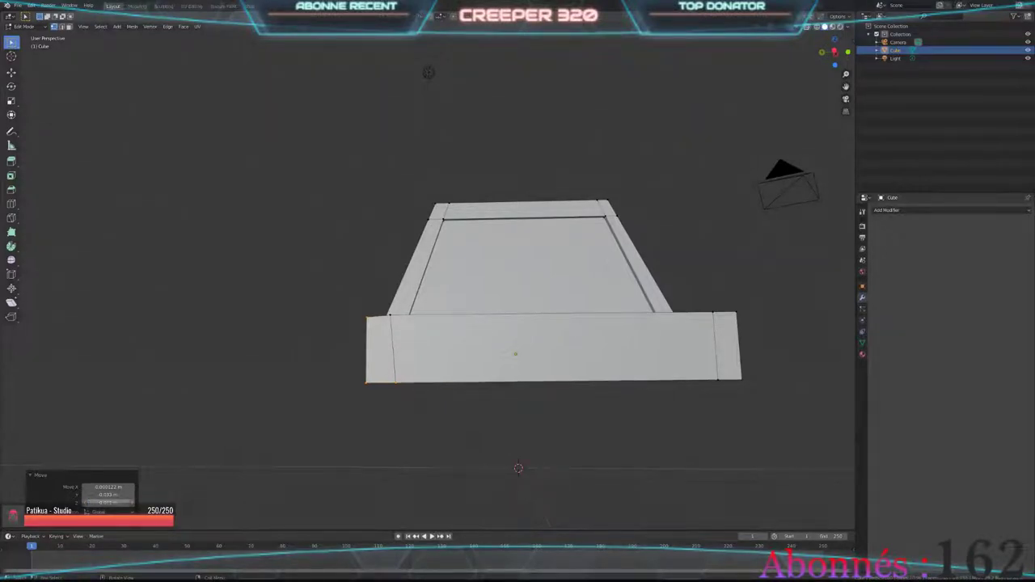
# Step: Select the right end edge and move it by X 0.000122 and Y 0.033 m
pyautogui.keyDown('shift'); pyautogui.moveTo(550, 347); pyautogui.dragTo(364, 339, button='middle'); pyautogui.keyUp('shift')
pyautogui.hotkey('alt', 'a')
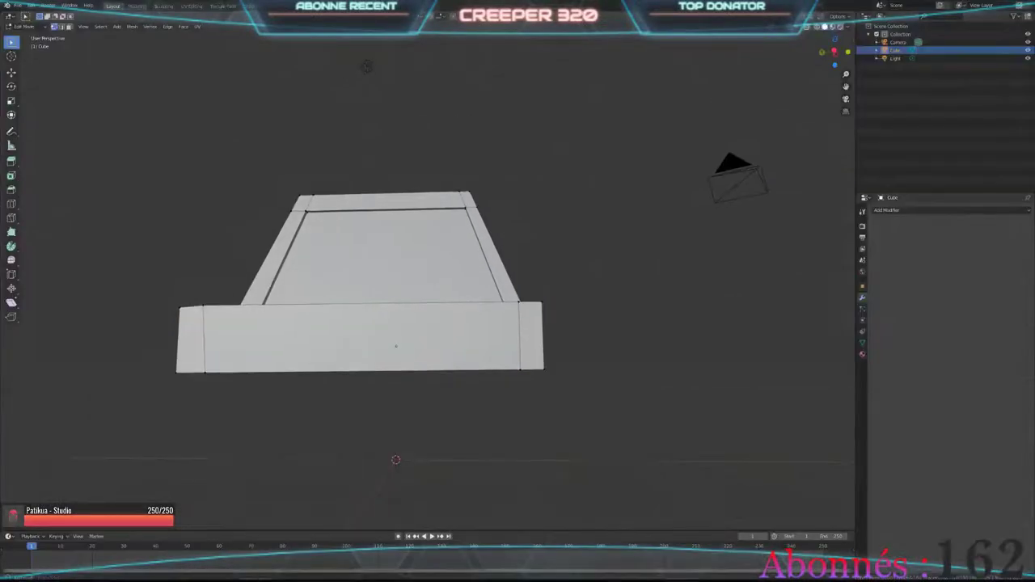
pyautogui.moveTo(429, 267); pyautogui.dragTo(429, 279, button='middle')
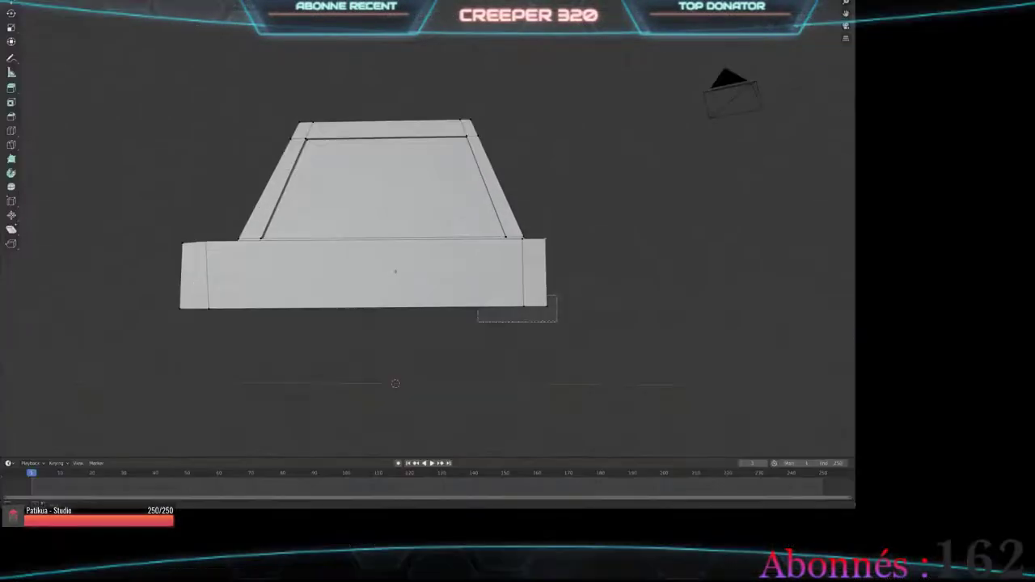
pyautogui.moveTo(365, 52)
pyautogui.mouseDown(button='middle')
pyautogui.moveTo(374, 147)
pyautogui.moveTo(360, 50)
pyautogui.mouseUp(button='middle')
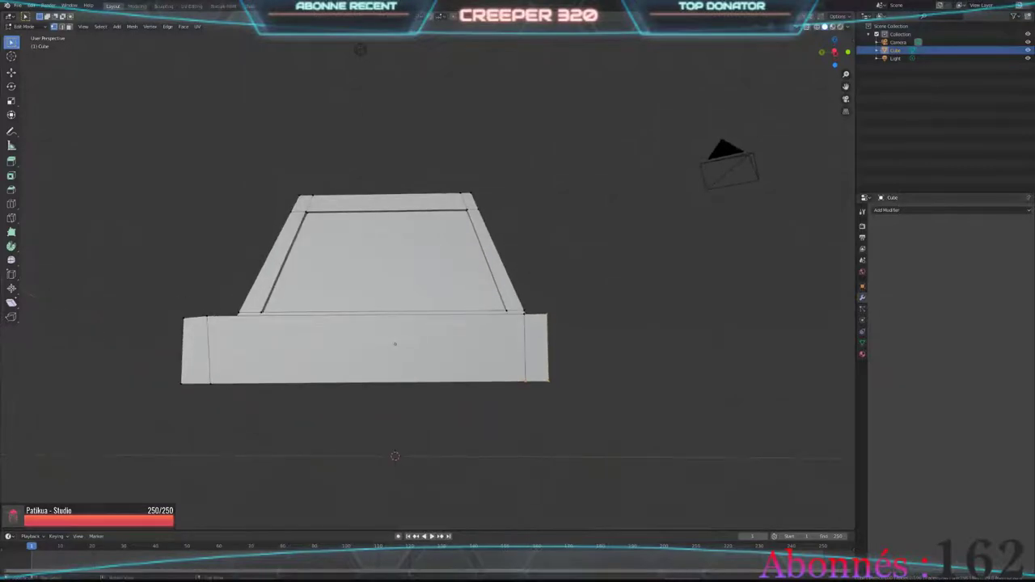
pyautogui.press('g')
pyautogui.click(360, 49)
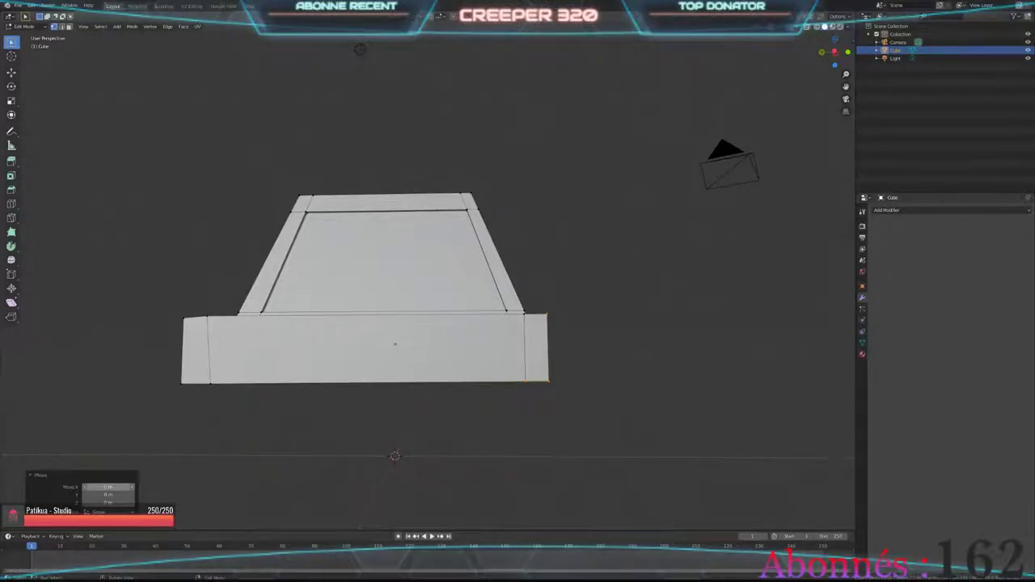
pyautogui.click(107, 487)
pyautogui.write('22')
pyautogui.press('Return')
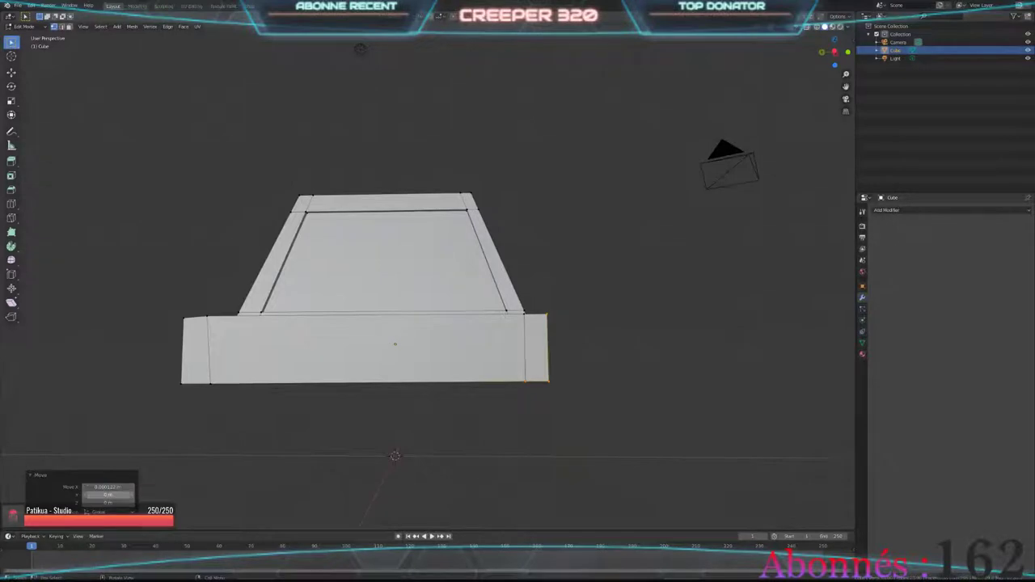
pyautogui.click(107, 494)
pyautogui.write('.033')
pyautogui.press('Return')
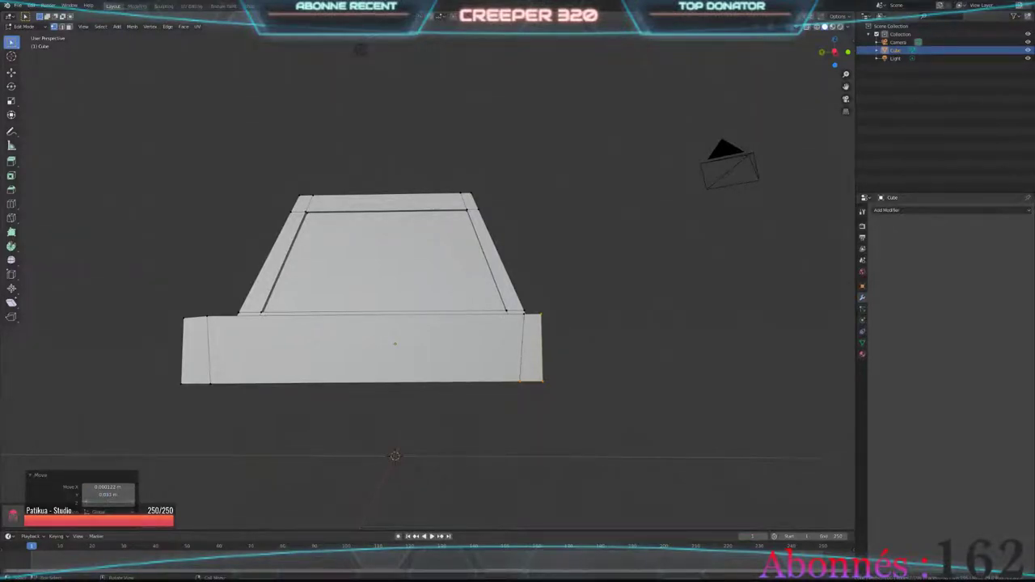
# Step: Give the right end edge a 0.011 m Z offset, then begin a vertical Z move
pyautogui.click(87, 502)
pyautogui.write('0.011')
pyautogui.press('Return')
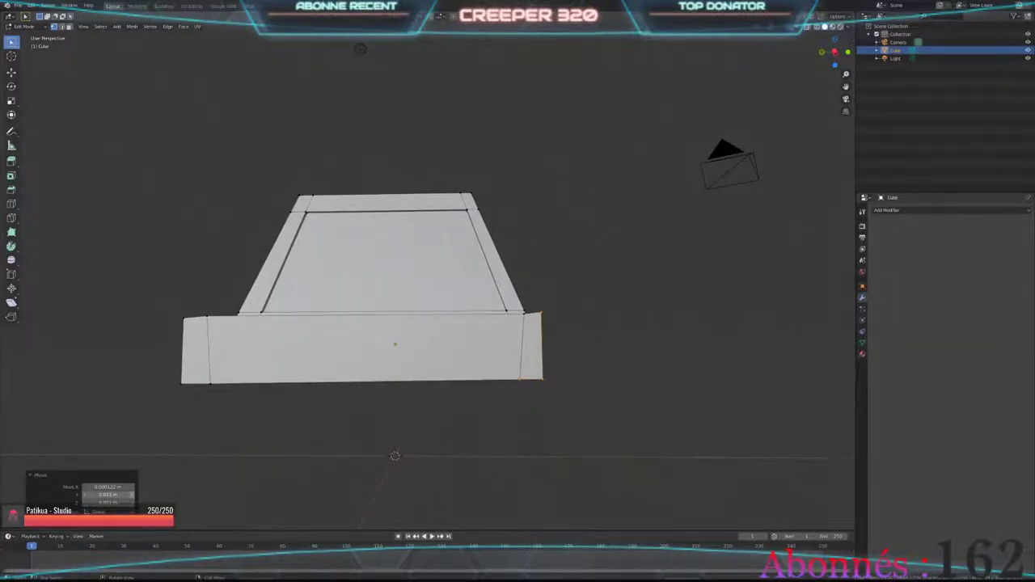
pyautogui.moveTo(360, 48); pyautogui.dragTo(338, 45, button='middle')
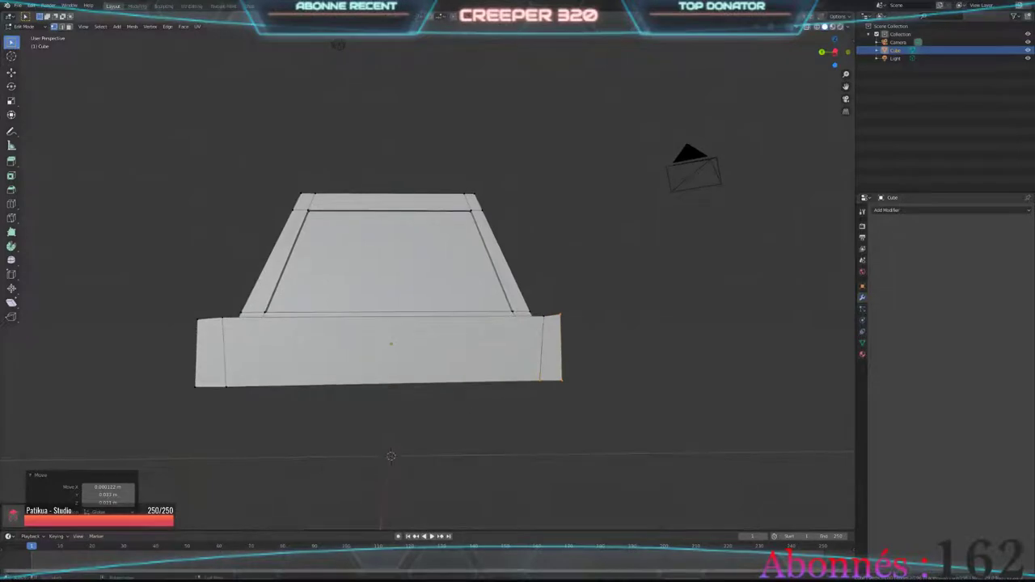
pyautogui.press('g')
pyautogui.press('z')
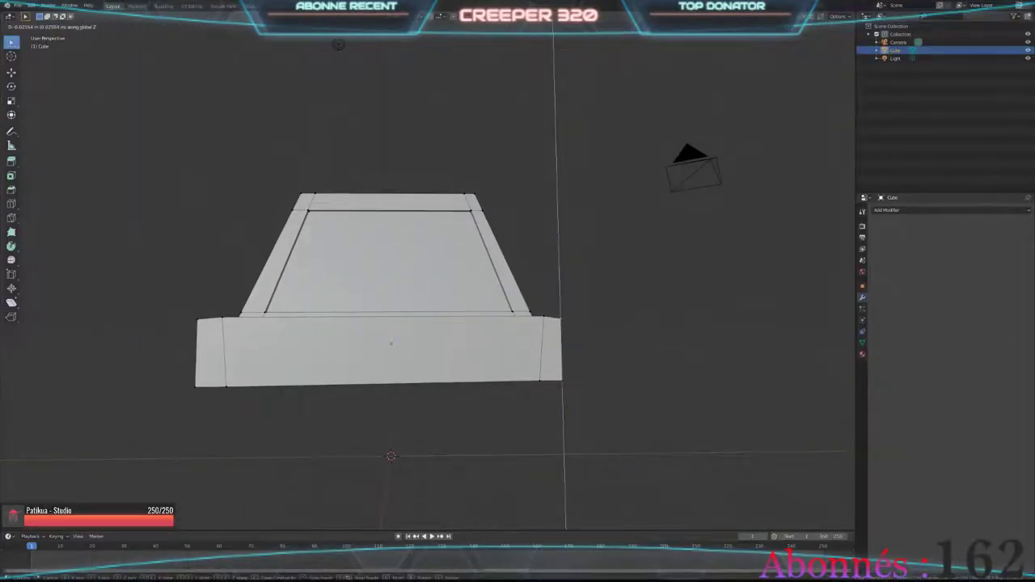
# Step: Finish the vertical Z move of the right edge vertices
pyautogui.click(338, 45)
pyautogui.click(338, 45)
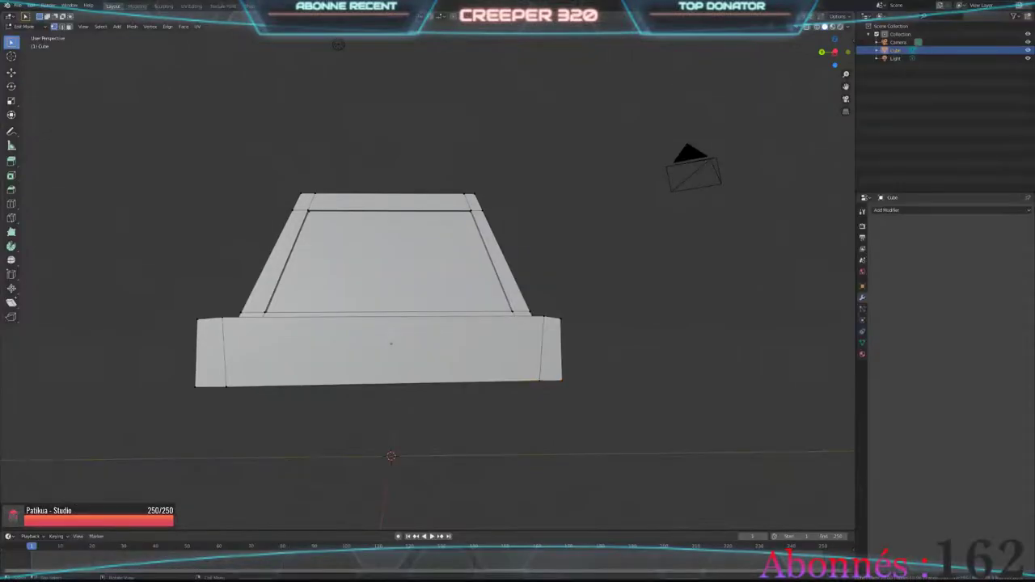
pyautogui.scroll(3, 337, 45)
pyautogui.scroll(2, 338, 45)
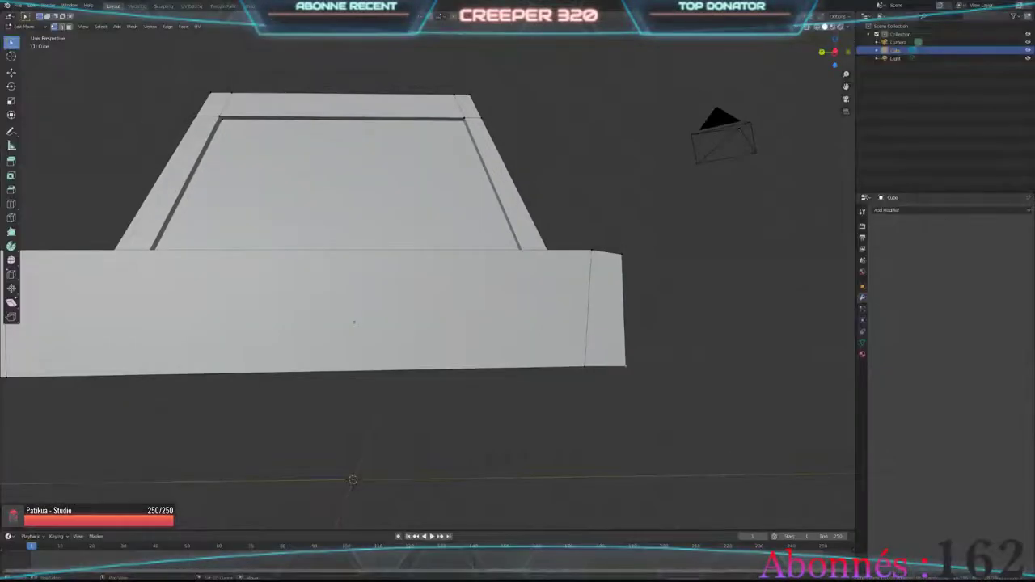
pyautogui.scroll(-2, 429, 267)
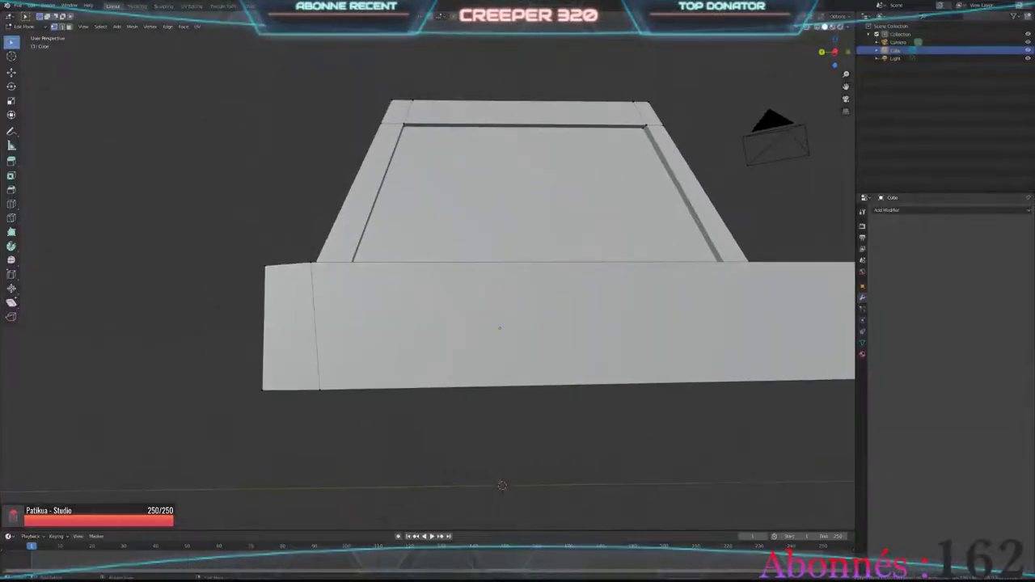
pyautogui.scroll(2, 429, 267)
pyautogui.scroll(-4, 428, 267)
pyautogui.press('g')
pyautogui.press('z')
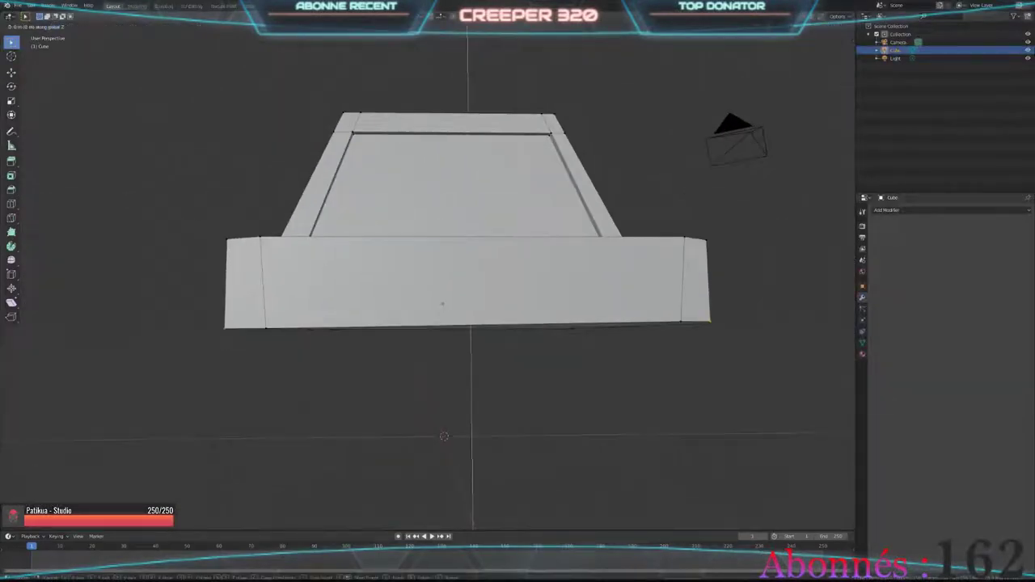
pyautogui.press('Return')
# Step: Return to Object Mode and orbit around the car body from front and below
pyautogui.press('Tab')
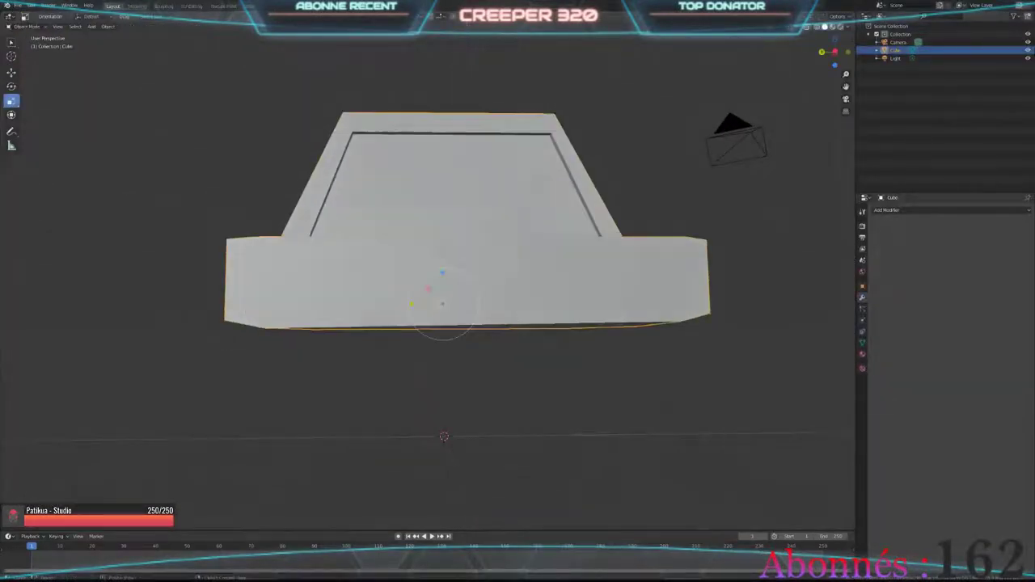
pyautogui.moveTo(453, 323); pyautogui.dragTo(517, 307, button='middle')
pyautogui.moveTo(396, 427); pyautogui.dragTo(391, 373, button='middle')
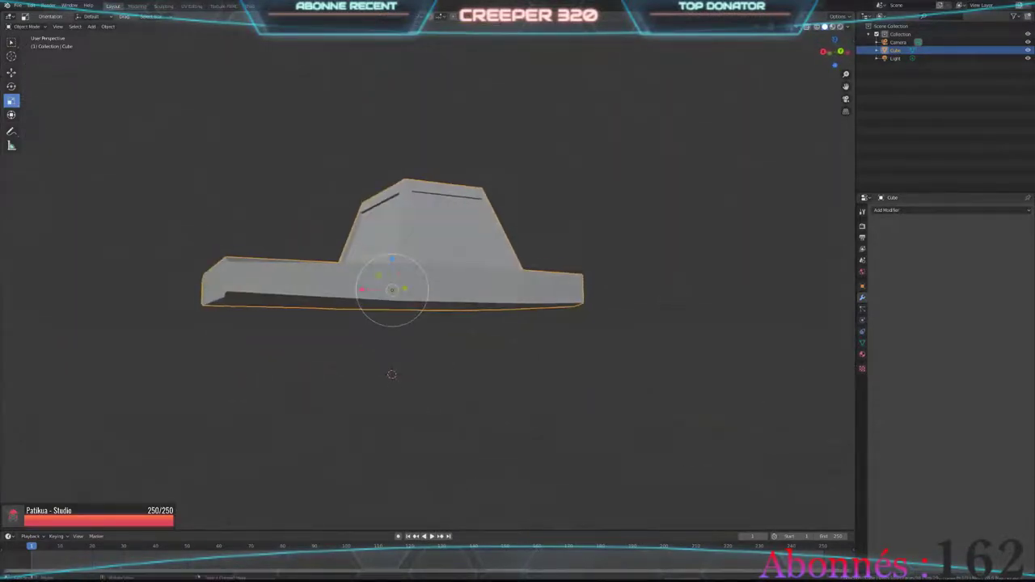
pyautogui.moveTo(391, 374); pyautogui.dragTo(418, 335, button='middle')
# Step: In Edit Mode, select the lower side, front and middle strip faces of the body
pyautogui.press('Tab')
pyautogui.hotkey('alt', 'z')
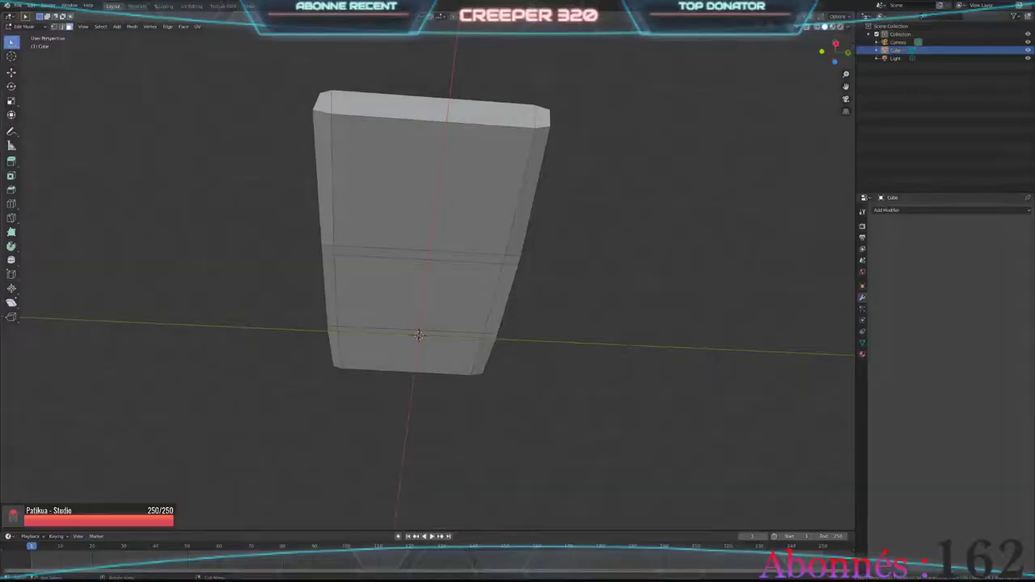
pyautogui.hotkey('alt', 'z')
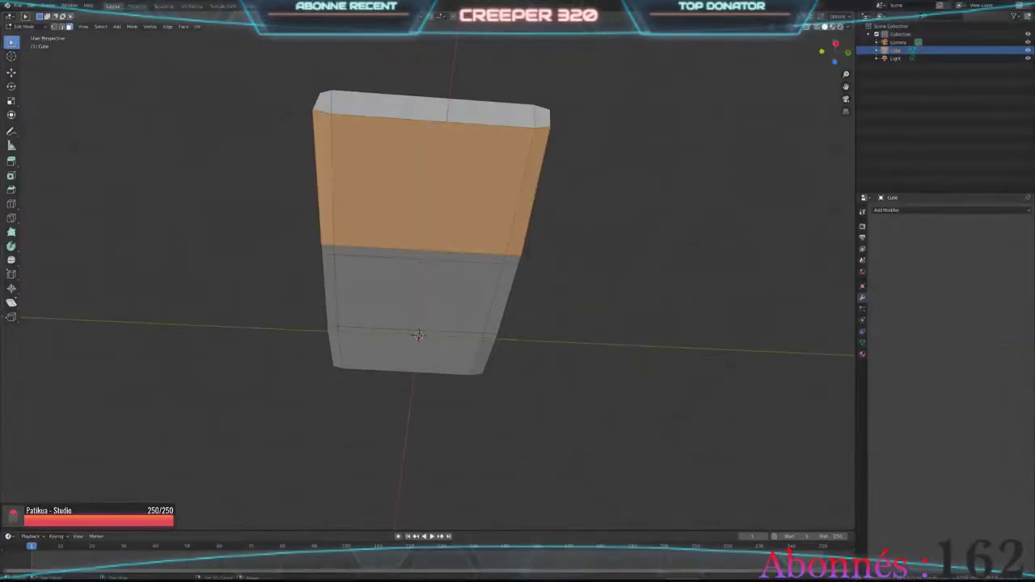
pyautogui.keyDown('shift'); pyautogui.click(501, 299); pyautogui.keyUp('shift')
pyautogui.keyDown('shift'); pyautogui.click(420, 256); pyautogui.keyUp('shift')
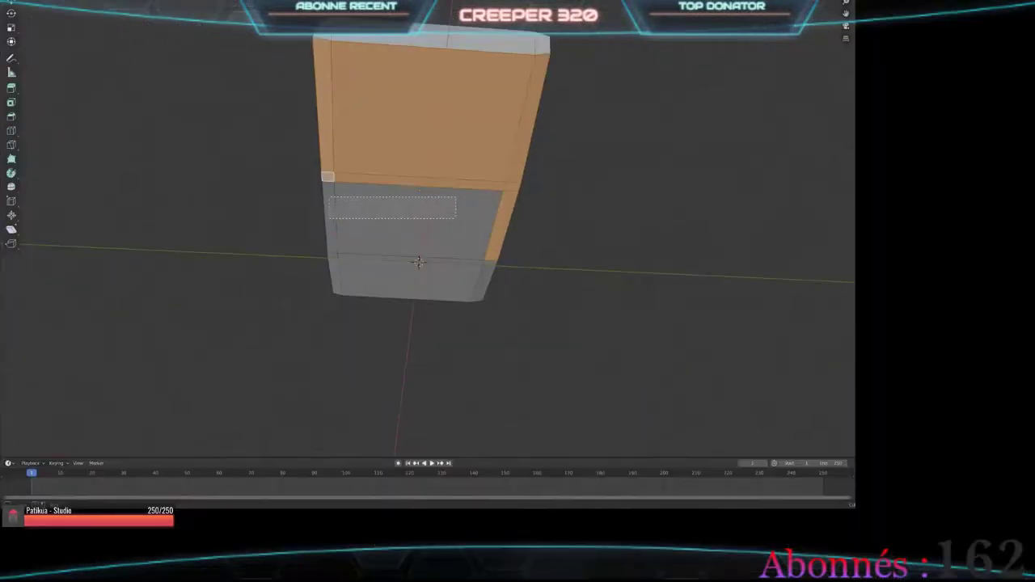
pyautogui.keyDown('shift'); pyautogui.click(418, 335); pyautogui.keyUp('shift')
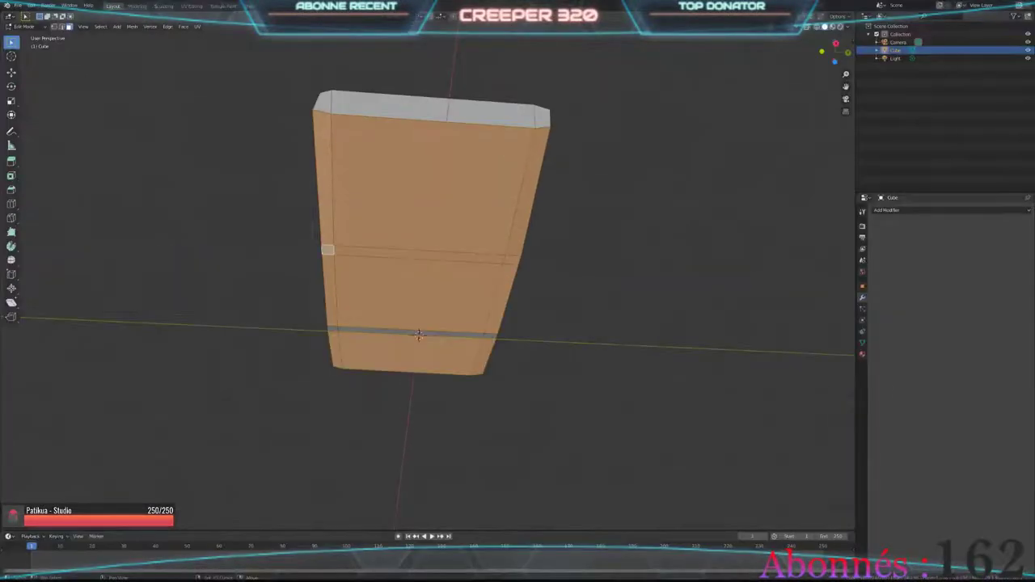
pyautogui.keyDown('shift'); pyautogui.click(419, 334); pyautogui.keyUp('shift')
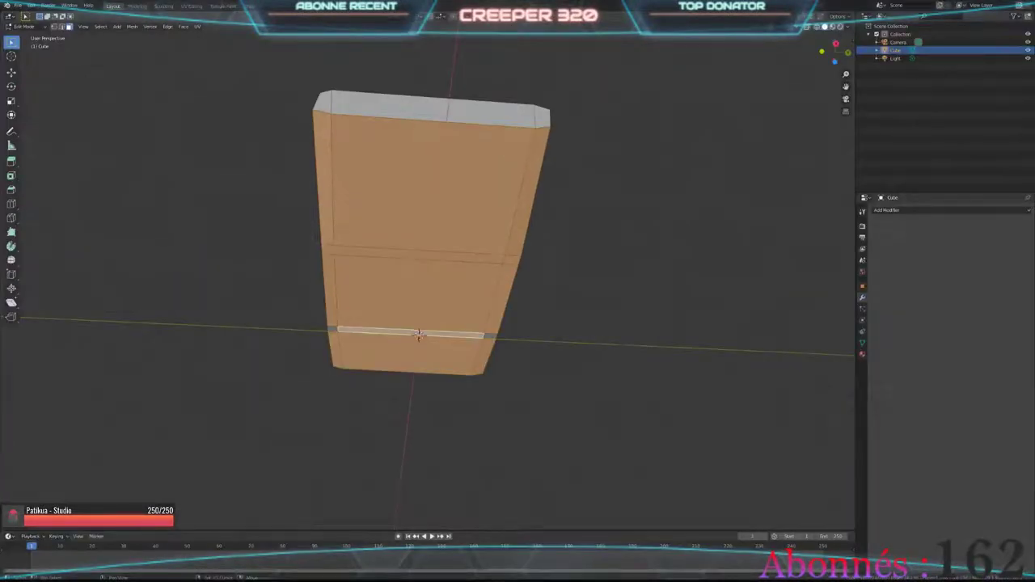
pyautogui.keyDown('shift'); pyautogui.click(419, 335); pyautogui.keyUp('shift')
pyautogui.moveTo(419, 334)
pyautogui.mouseDown(button='middle')
pyautogui.moveTo(376, 351)
pyautogui.moveTo(390, 373)
pyautogui.mouseUp(button='middle')
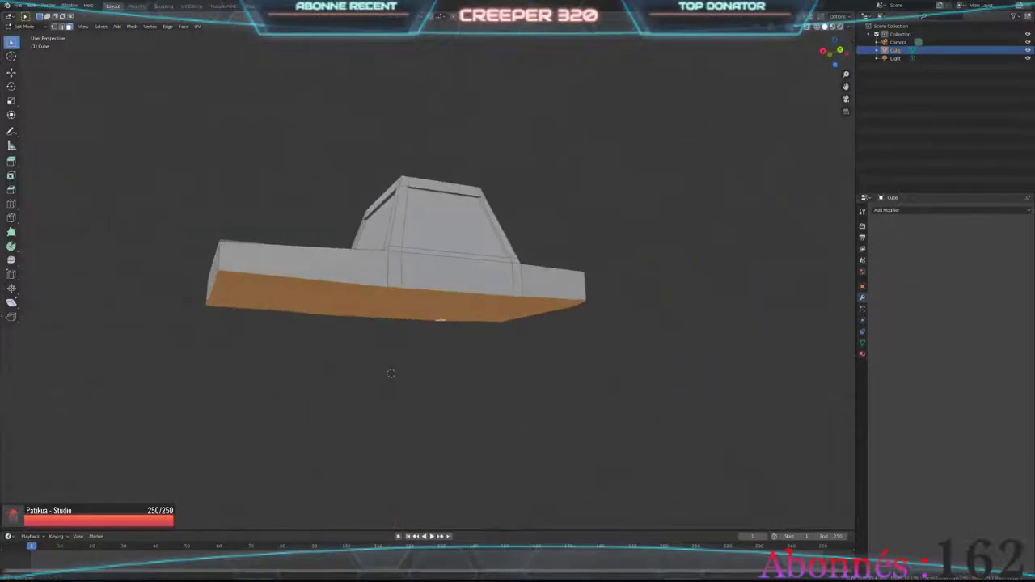
# Step: Try extruding the selected bottom faces, undoing the failed attempts
pyautogui.press('e')
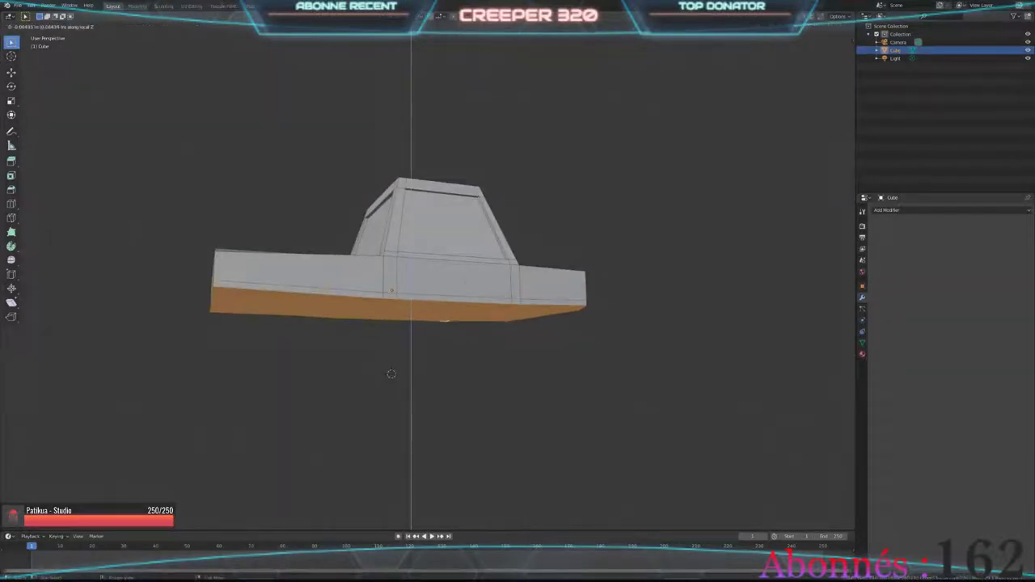
pyautogui.press('Escape')
pyautogui.click(390, 374)
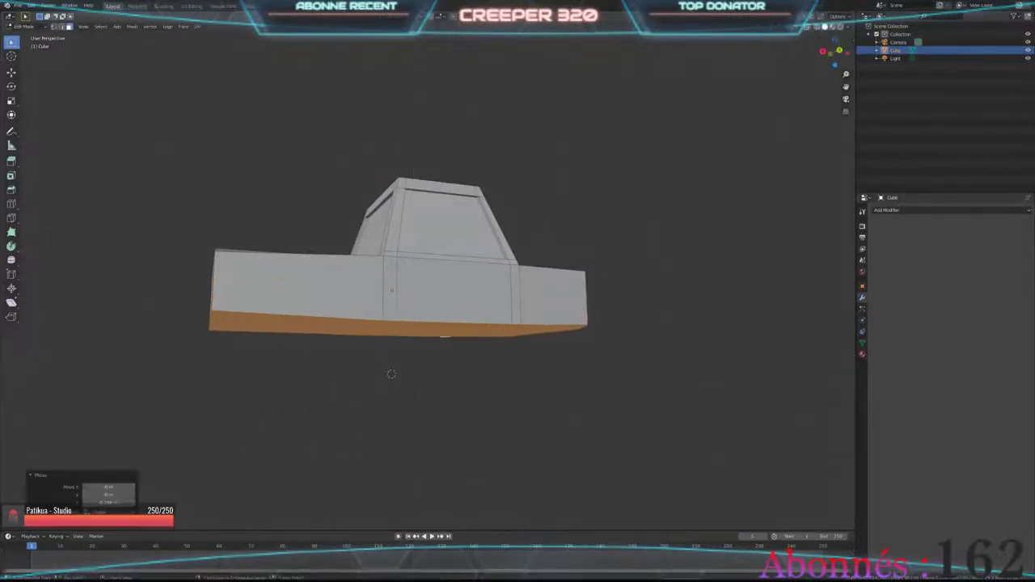
pyautogui.hotkey('ctrl', 'z')
pyautogui.press('e')
pyautogui.click(391, 373)
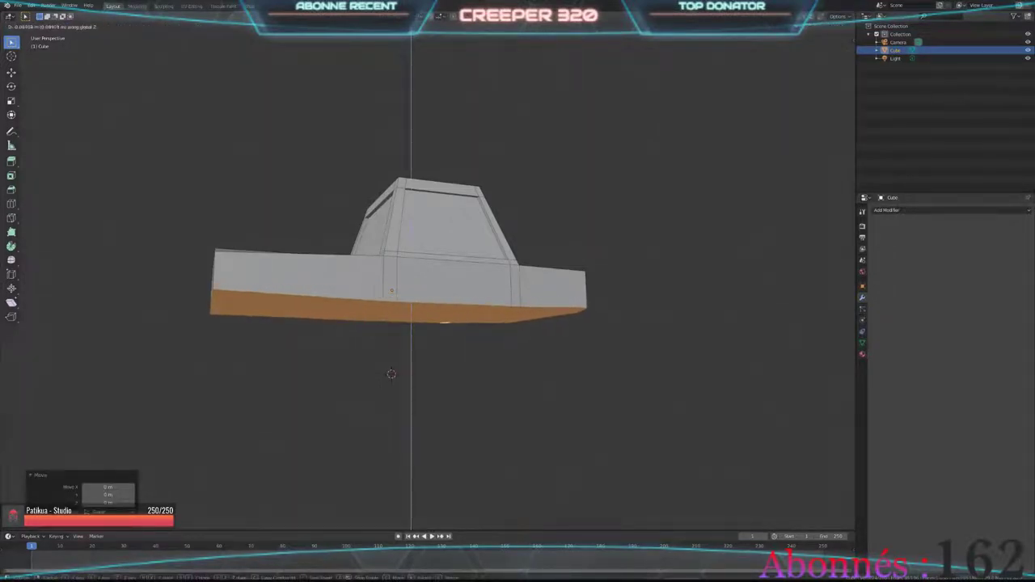
# Step: Test typed offsets on the bottom faces, undo the move and orbit to check the underside
pyautogui.press('e')
pyautogui.write('1')
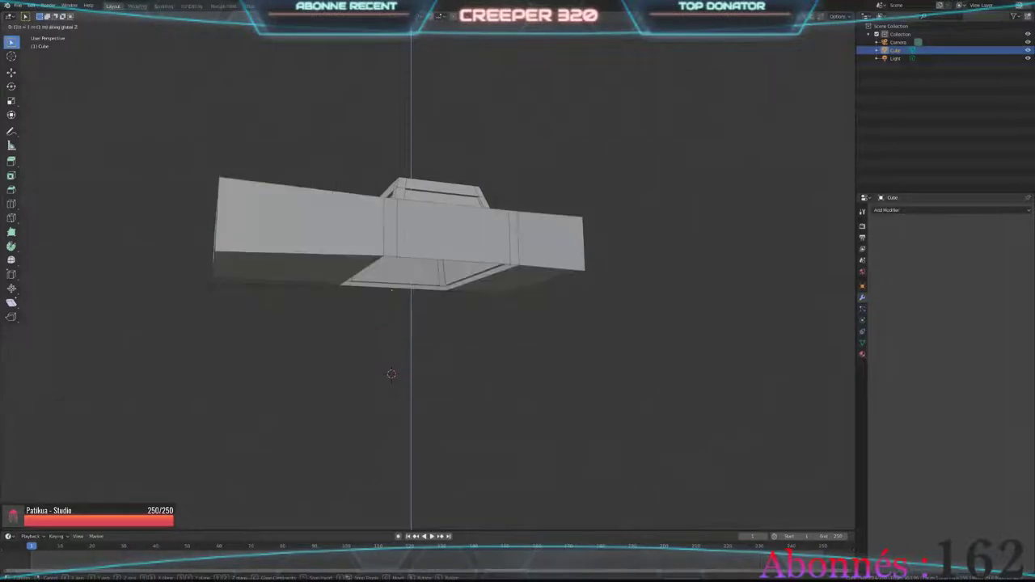
pyautogui.press('BackSpace')
pyautogui.write('-1')
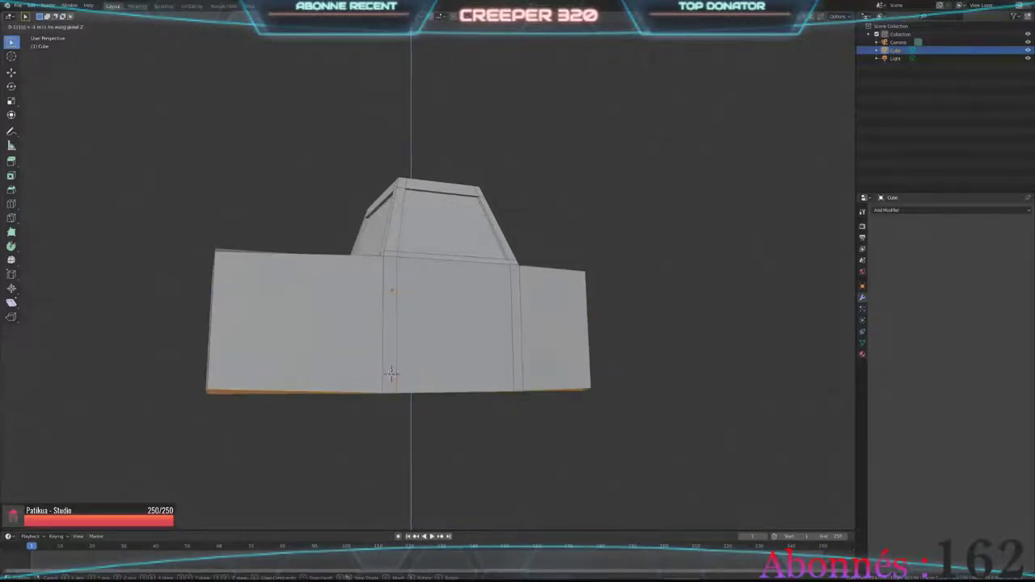
pyautogui.press('BackSpace')
pyautogui.press('BackSpace')
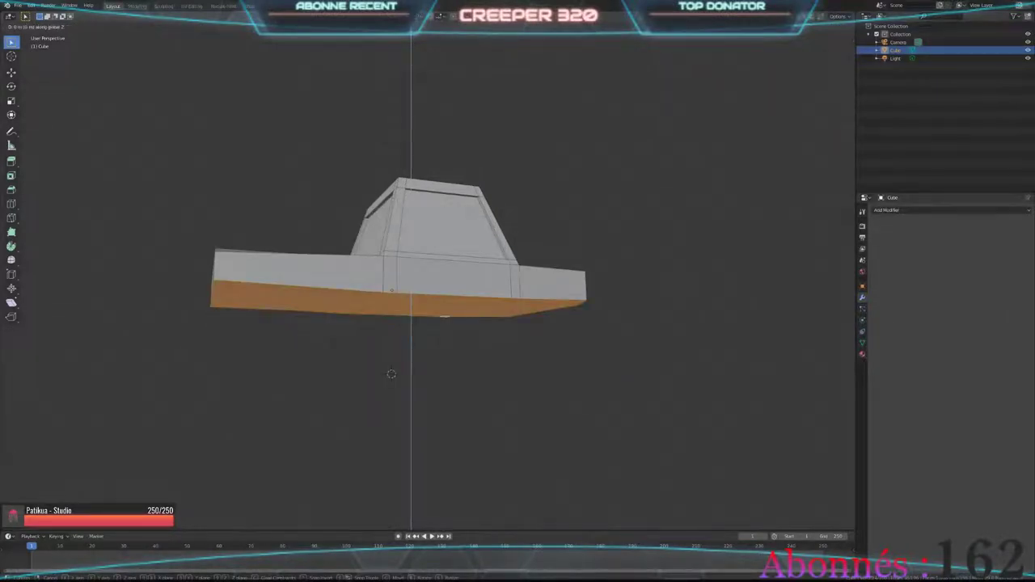
pyautogui.write('-.')
pyautogui.write('5')
pyautogui.press('BackSpace')
pyautogui.write('25')
pyautogui.press('Return')
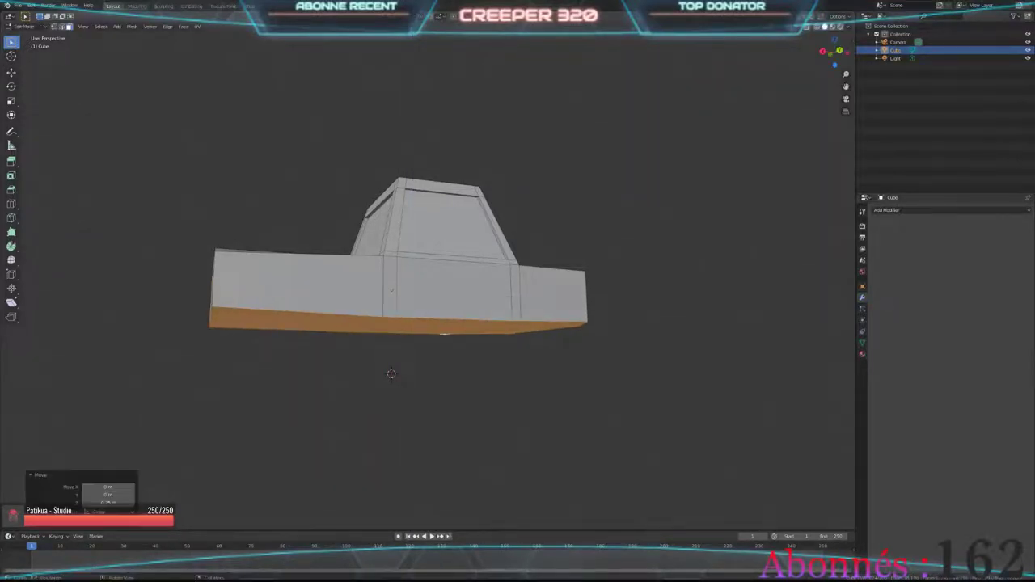
pyautogui.hotkey('ctrl', 'z')
pyautogui.moveTo(388, 243); pyautogui.dragTo(380, 161, button='middle')
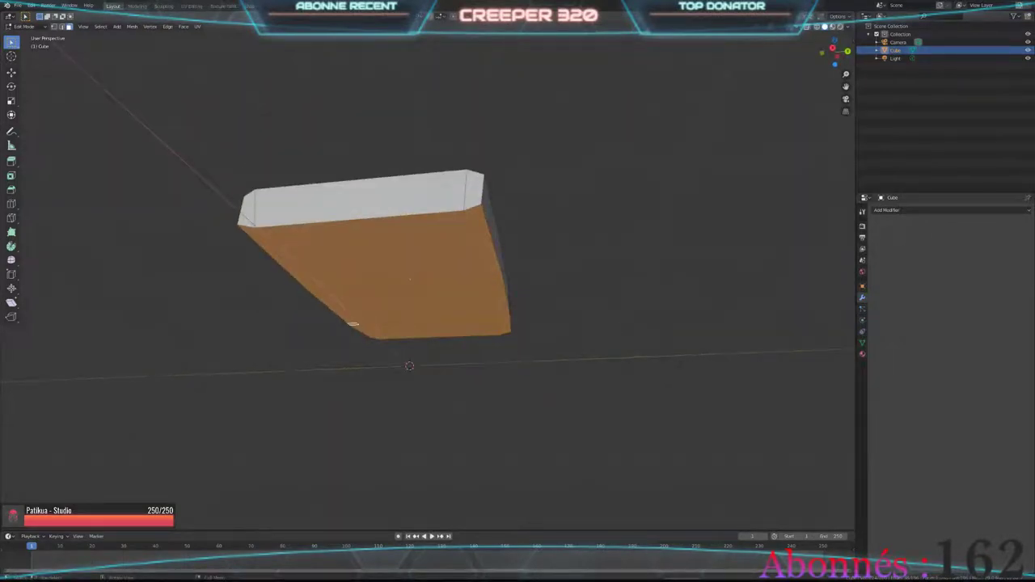
pyautogui.moveTo(388, 202); pyautogui.dragTo(388, 259, button='middle')
# Step: Try moving the bottom faces 0.25 m along Z, then undo it
pyautogui.press('g')
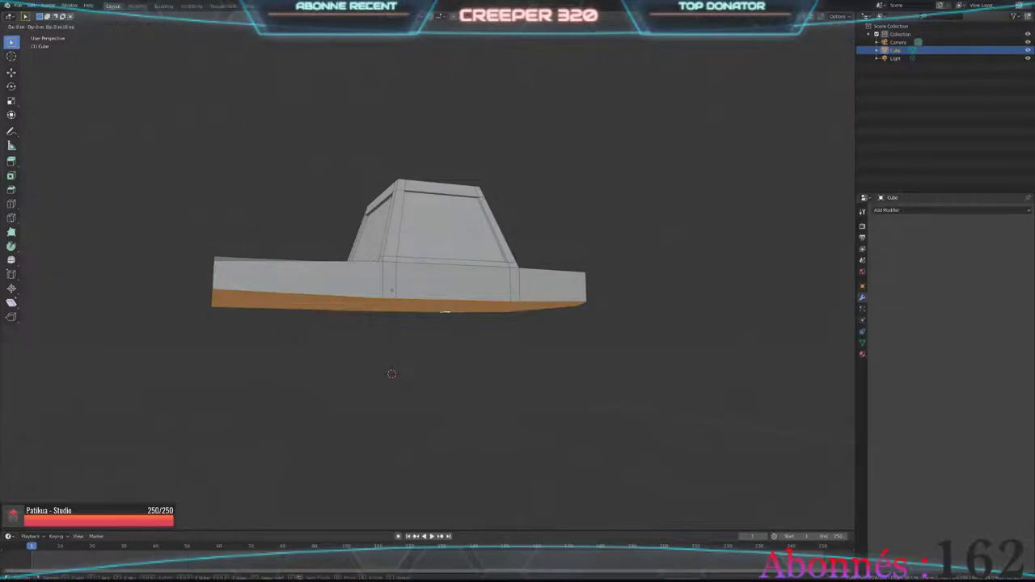
pyautogui.press('z')
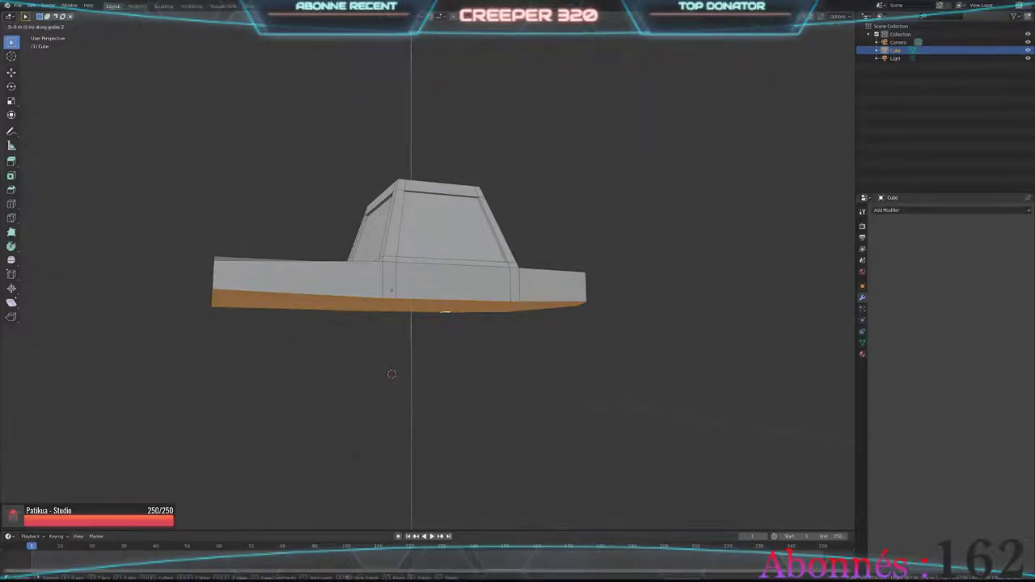
pyautogui.press('0')
pyautogui.press('BackSpace')
pyautogui.write('.25')
pyautogui.press('Return')
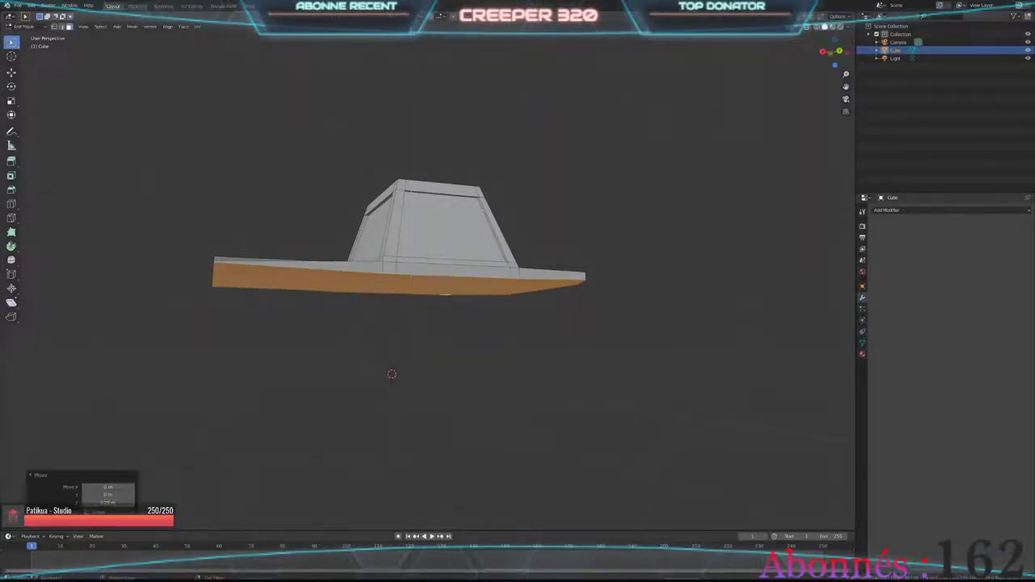
pyautogui.hotkey('ctrl', 'z')
# Step: Move the bottom faces -0.25 m along Z and return to Object Mode
pyautogui.press('g')
pyautogui.press('z')
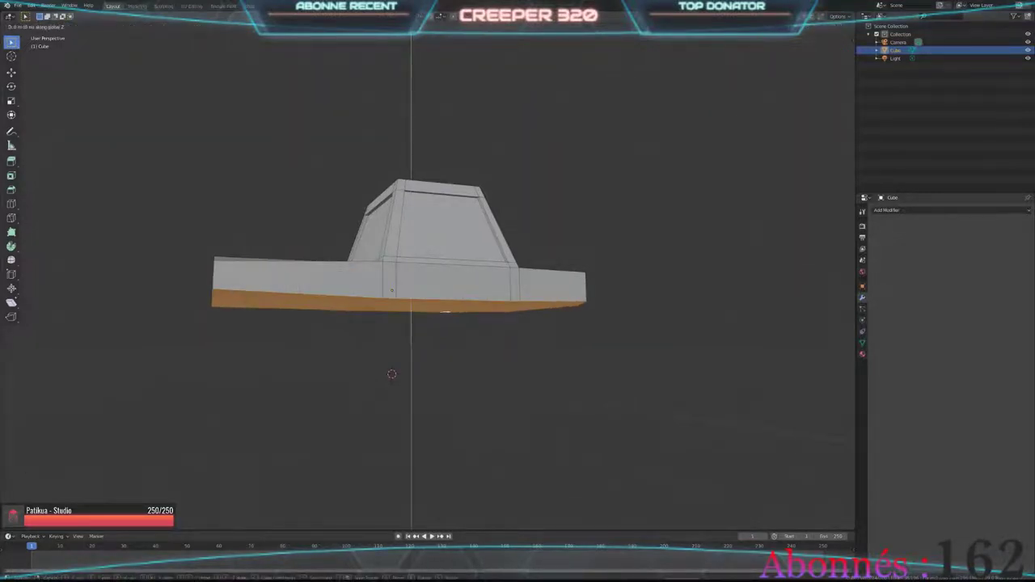
pyautogui.write('-')
pyautogui.write('0.25')
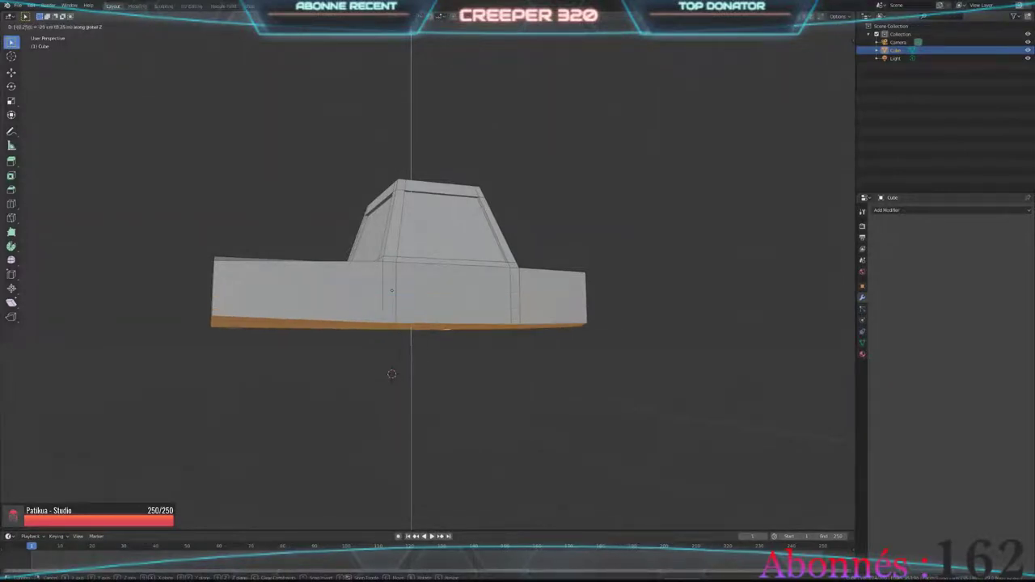
pyautogui.press('Return')
pyautogui.moveTo(391, 374)
pyautogui.mouseDown(button='middle')
pyautogui.moveTo(340, 404)
pyautogui.moveTo(394, 369)
pyautogui.mouseUp(button='middle')
pyautogui.press('Tab')
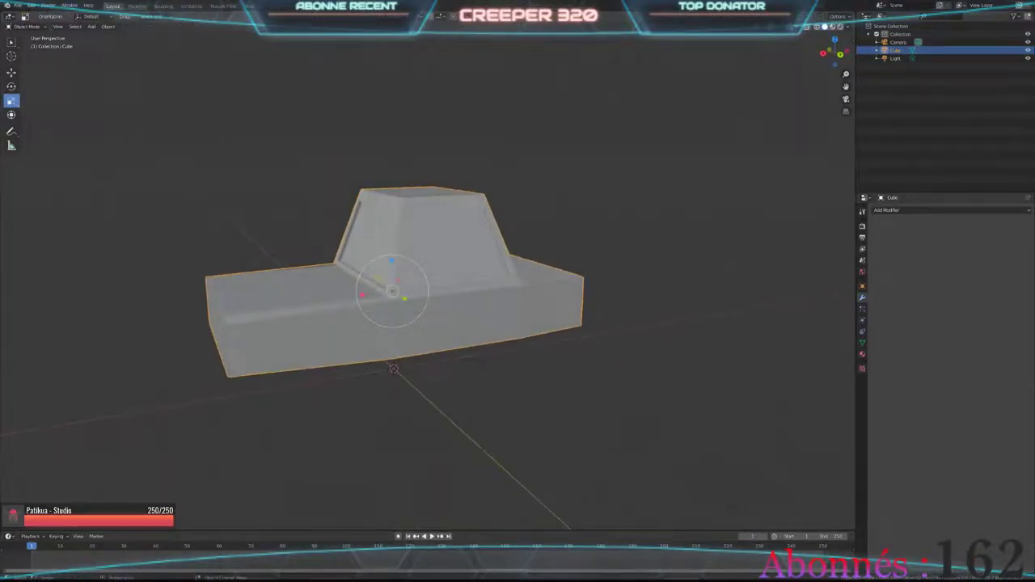
# Step: Enter Edit Mode and preview a two-cut loop across the body's left section
pyautogui.moveTo(429, 283)
pyautogui.mouseDown(button='middle')
pyautogui.moveTo(428, 307)
pyautogui.moveTo(428, 283)
pyautogui.moveTo(453, 307)
pyautogui.moveTo(502, 307)
pyautogui.mouseUp(button='middle')
pyautogui.scroll(2, 428, 283)
pyautogui.scroll(2, 428, 283)
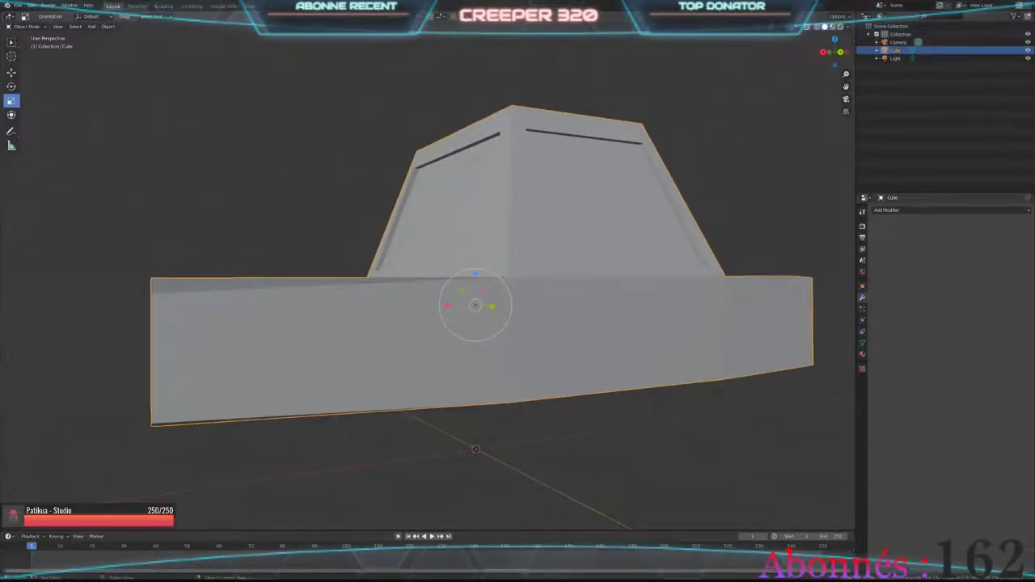
pyautogui.press('Tab')
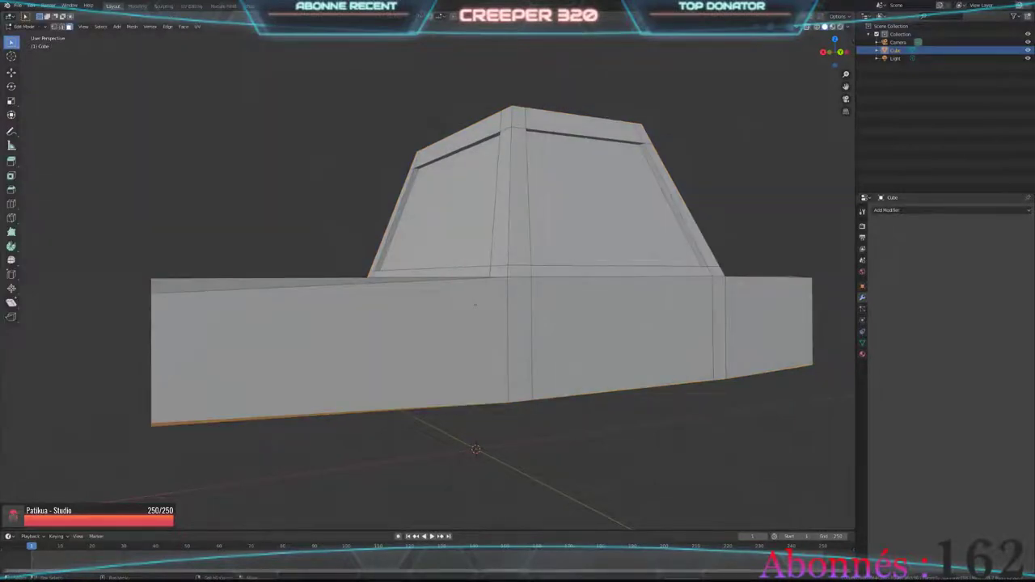
pyautogui.press('KP_6')
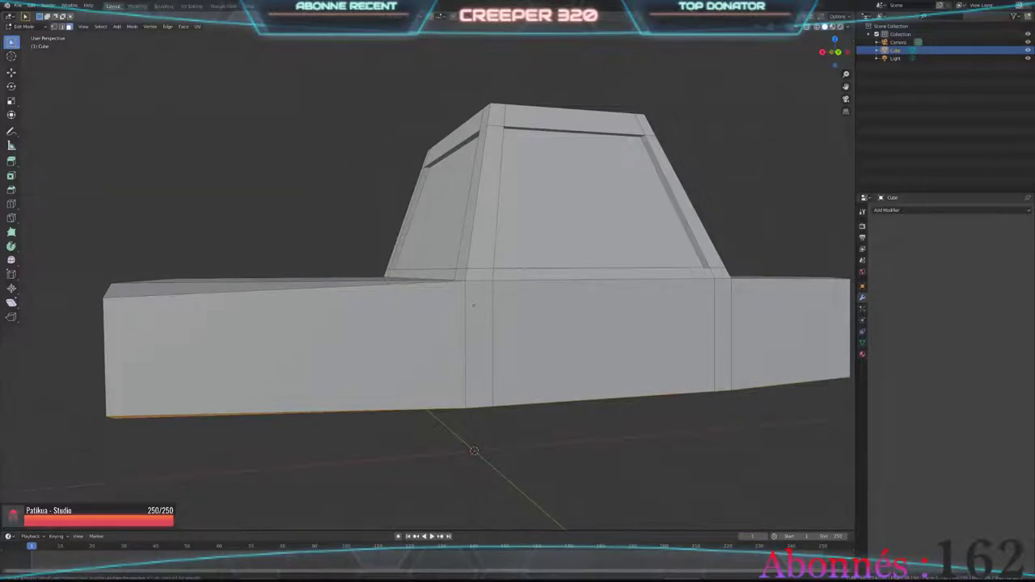
pyautogui.hotkey('ctrl', 'r')
pyautogui.press('Escape')
pyautogui.hotkey('ctrl', 'r')
pyautogui.scroll(1, 295, 347)
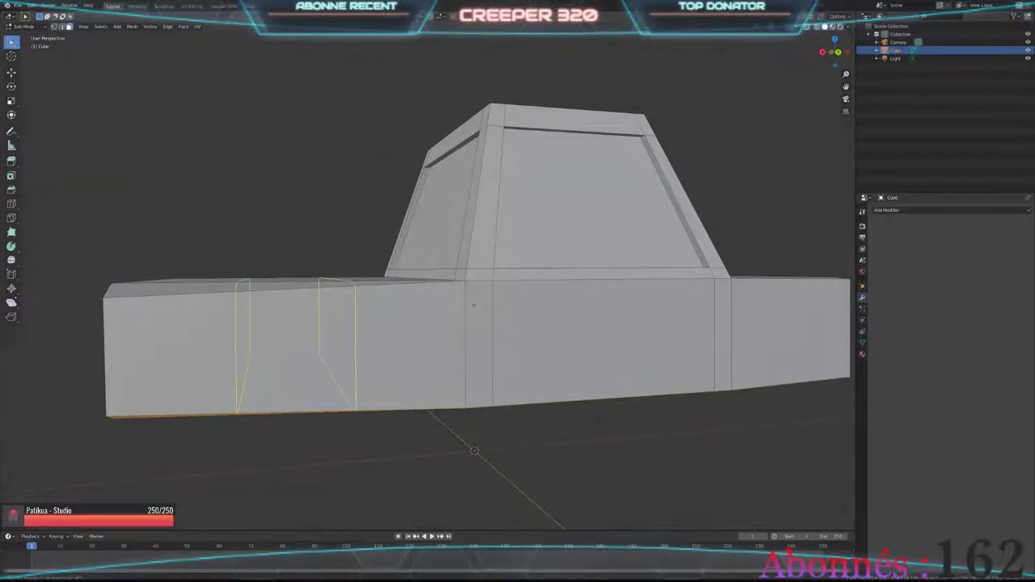
# Step: Place the two edge loops across the left body section
pyautogui.click(333, 300)
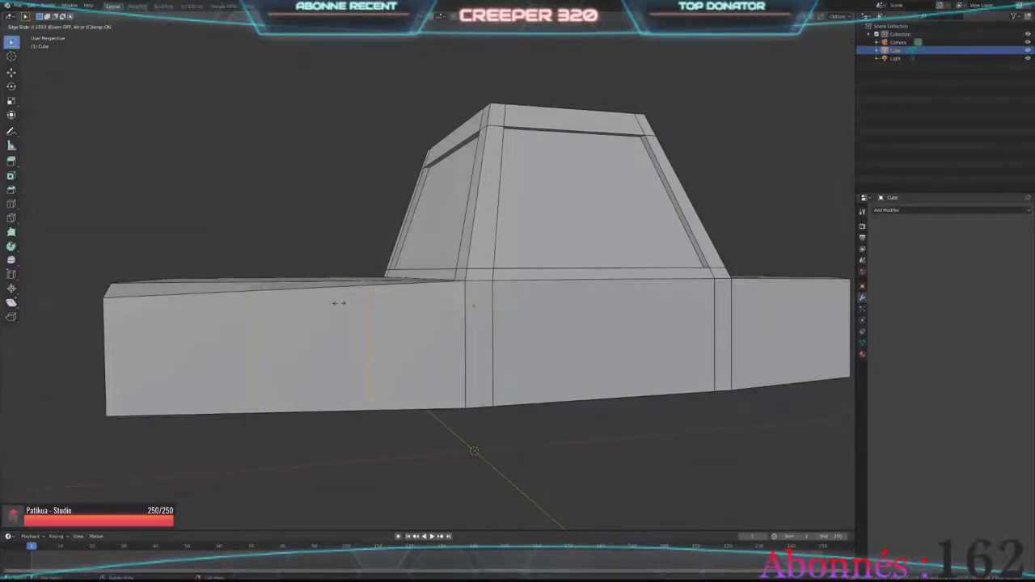
pyautogui.click(340, 302)
pyautogui.moveTo(473, 324); pyautogui.dragTo(437, 323, button='middle')
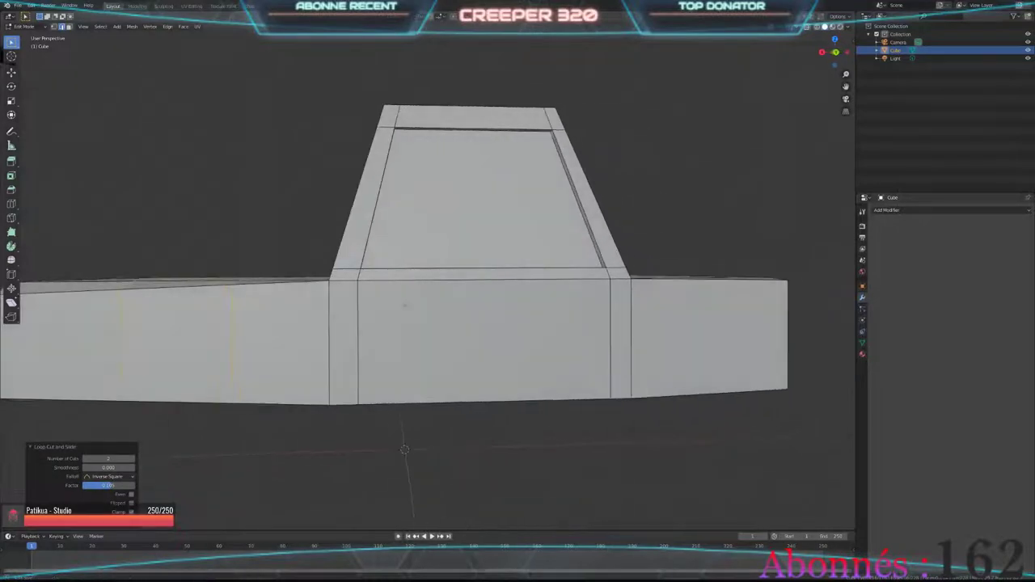
pyautogui.moveTo(566, 283); pyautogui.dragTo(543, 283, button='middle')
# Step: Make trial loop cuts on the rear block and undo them
pyautogui.hotkey('ctrl', 'r')
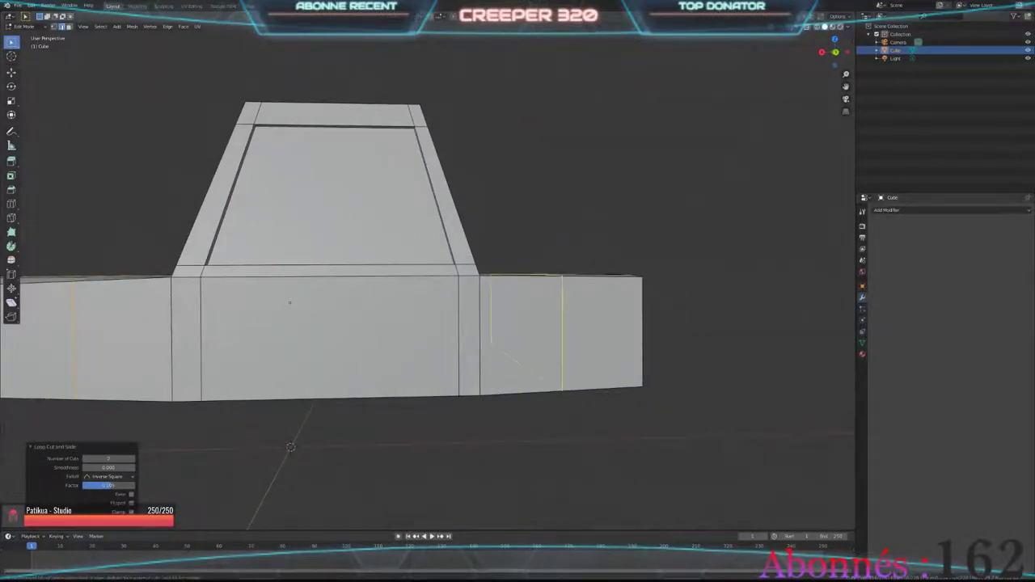
pyautogui.click(542, 283)
pyautogui.rightClick(543, 283)
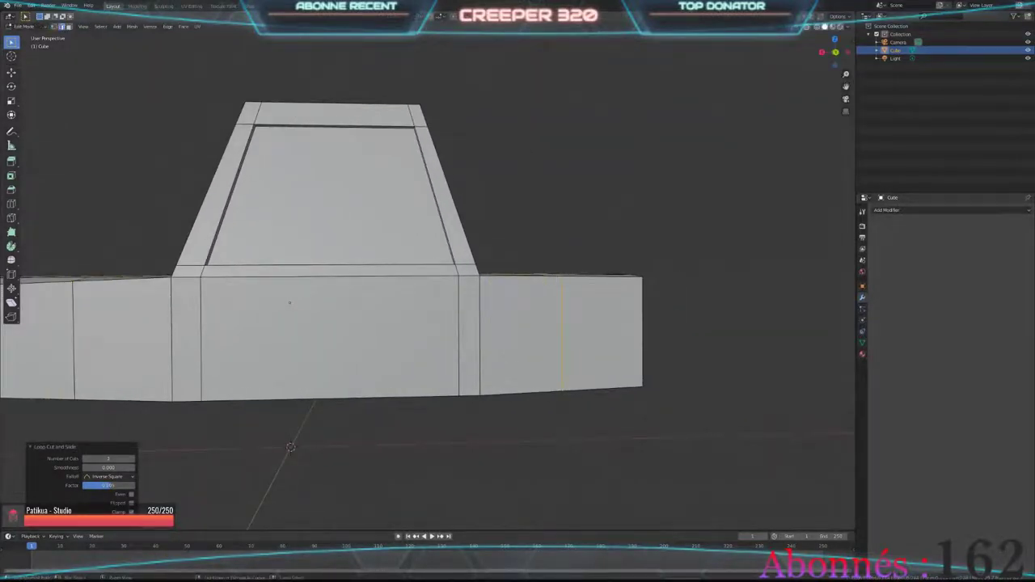
pyautogui.hotkey('ctrl', 'z')
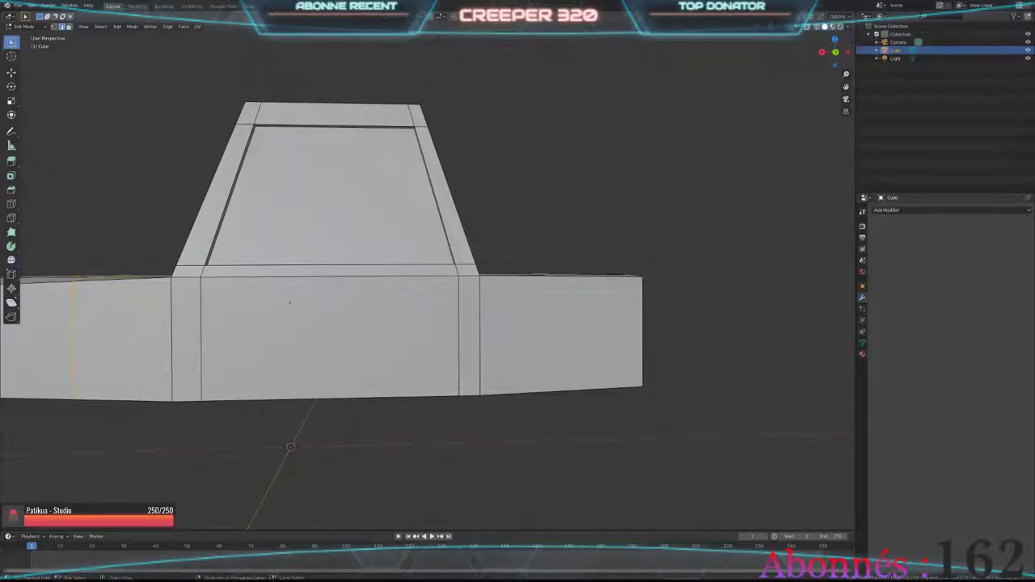
pyautogui.hotkey('ctrl', 'r')
pyautogui.click(550, 283)
pyautogui.click(548, 281)
pyautogui.hotkey('ctrl', 'r')
pyautogui.scroll(2, 558, 331)
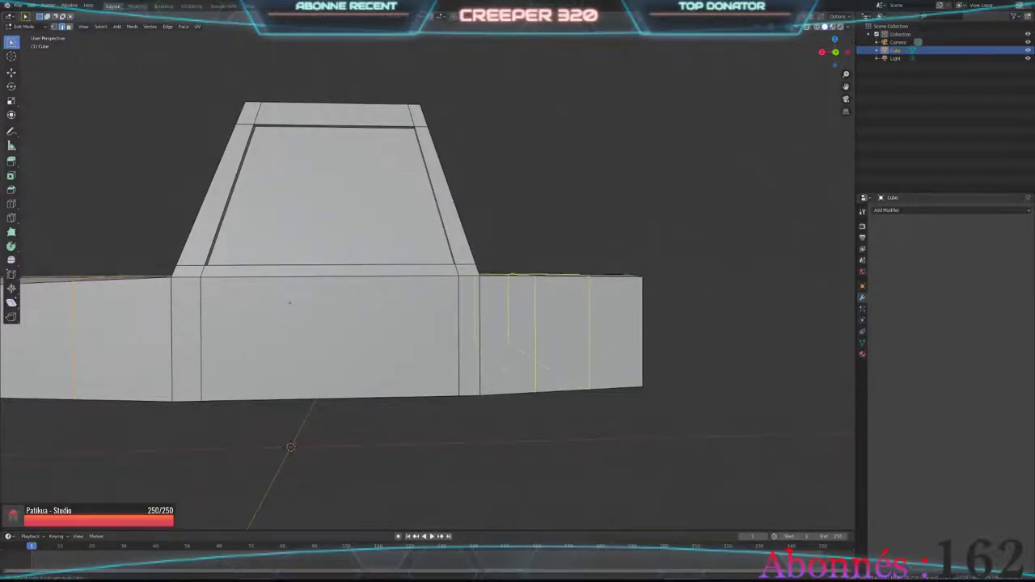
pyautogui.click(548, 282)
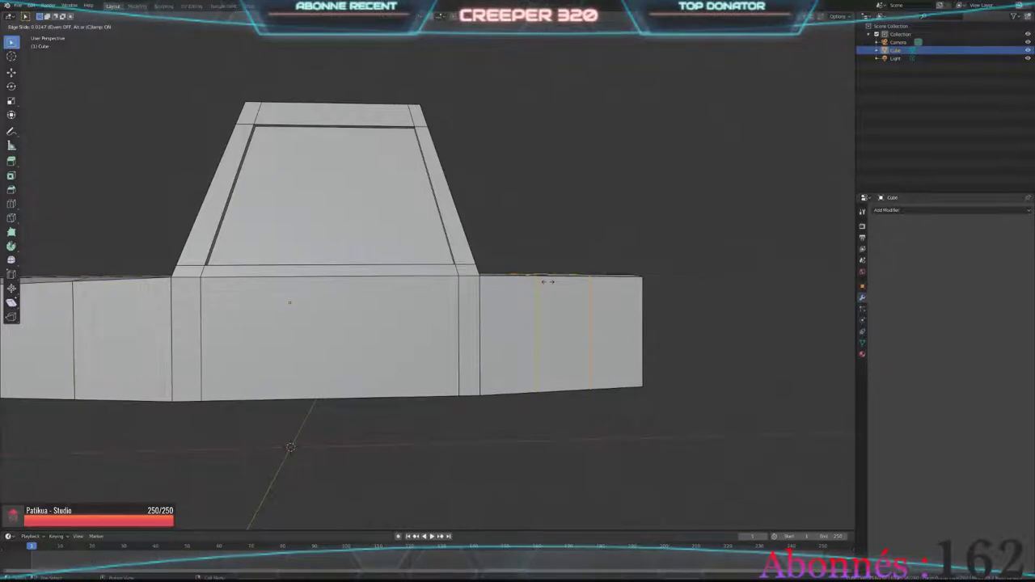
pyautogui.click(547, 281)
pyautogui.hotkey('ctrl', 'z')
# Step: Add two parallel vertical loop cuts across the rear block and deselect them
pyautogui.hotkey('ctrl', 'r')
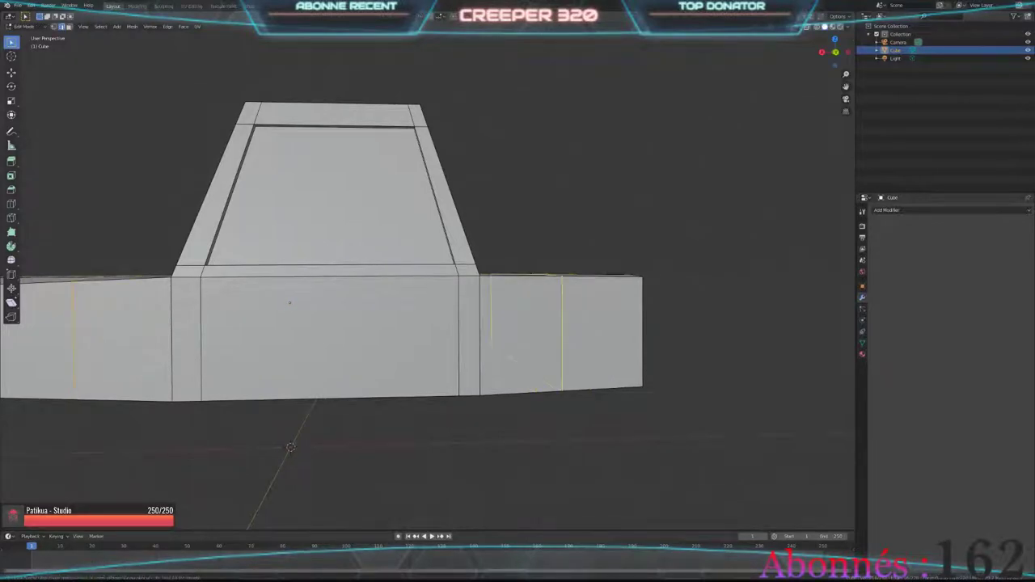
pyautogui.scroll(1, 558, 331)
pyautogui.click(549, 283)
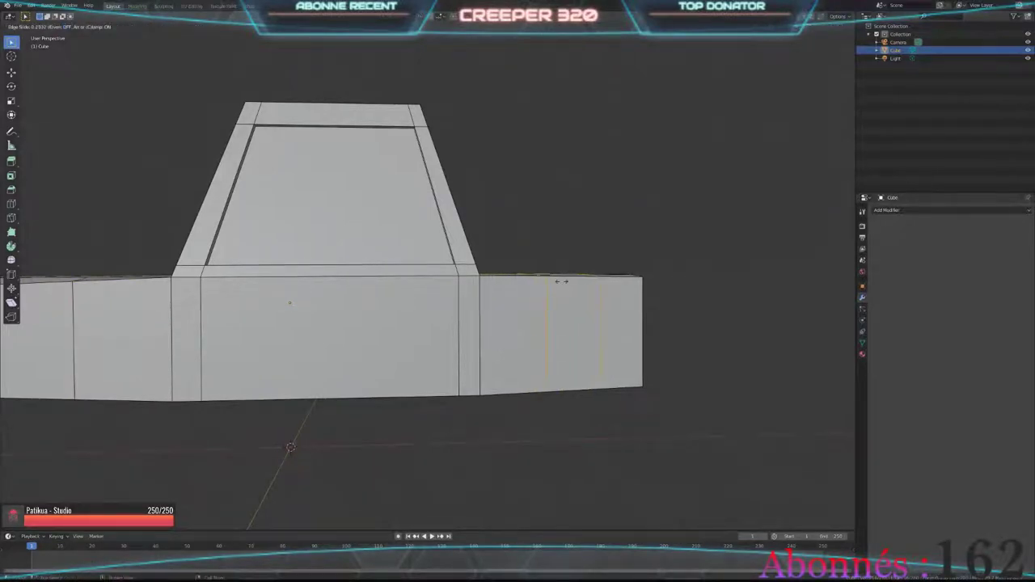
pyautogui.click(540, 284)
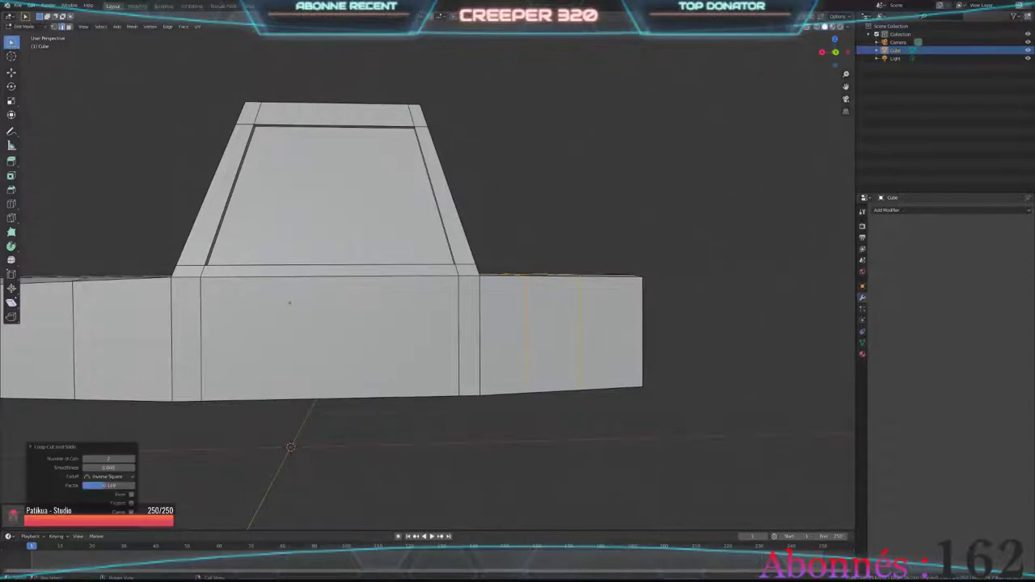
pyautogui.hotkey('alt', 'a')
pyautogui.keyDown('shift'); pyautogui.moveTo(290, 303); pyautogui.dragTo(226, 335, button='middle'); pyautogui.keyUp('shift')
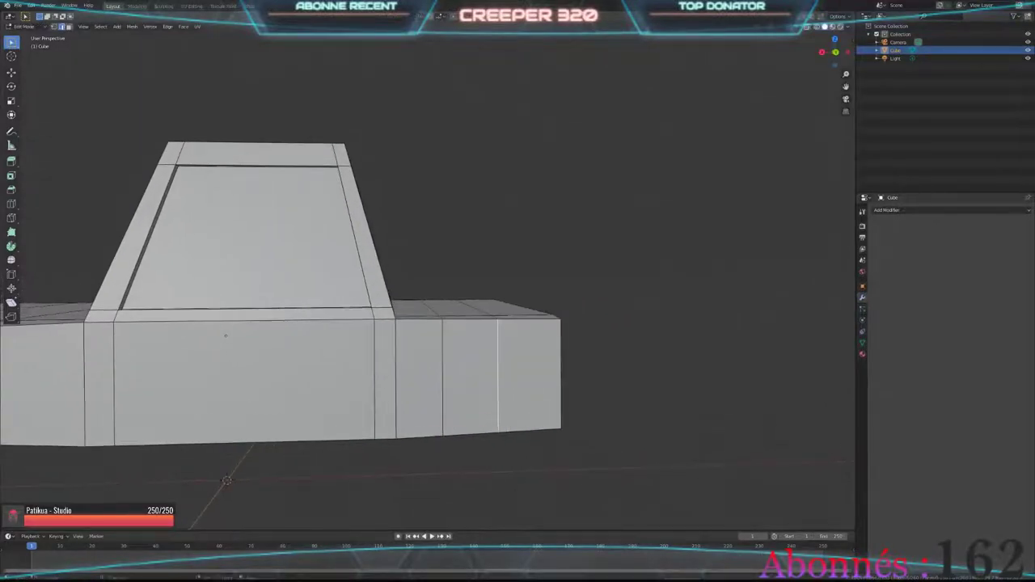
# Step: Slide the first rear-block vertical edges along the X axis
pyautogui.press('x')
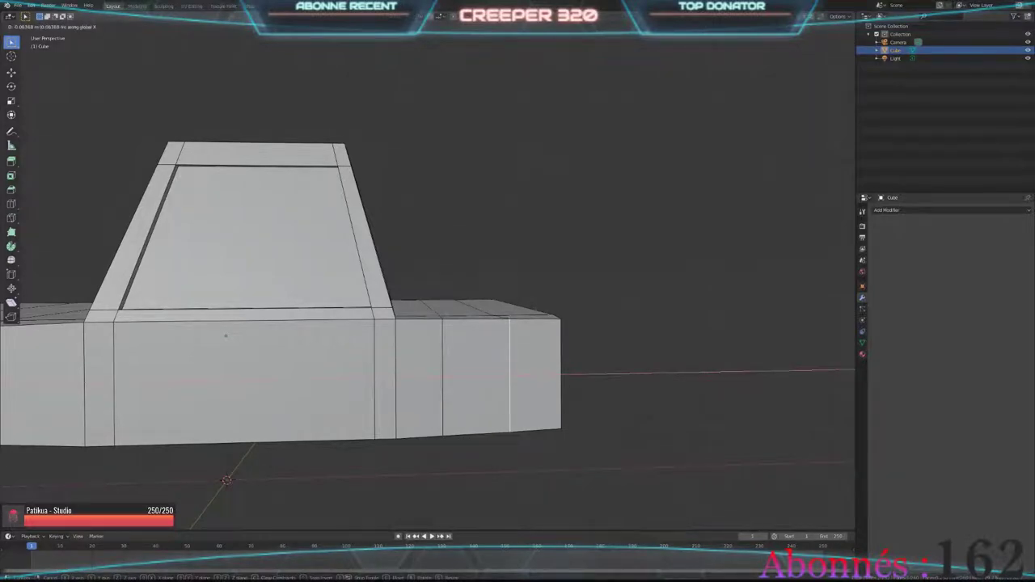
pyautogui.click(226, 336)
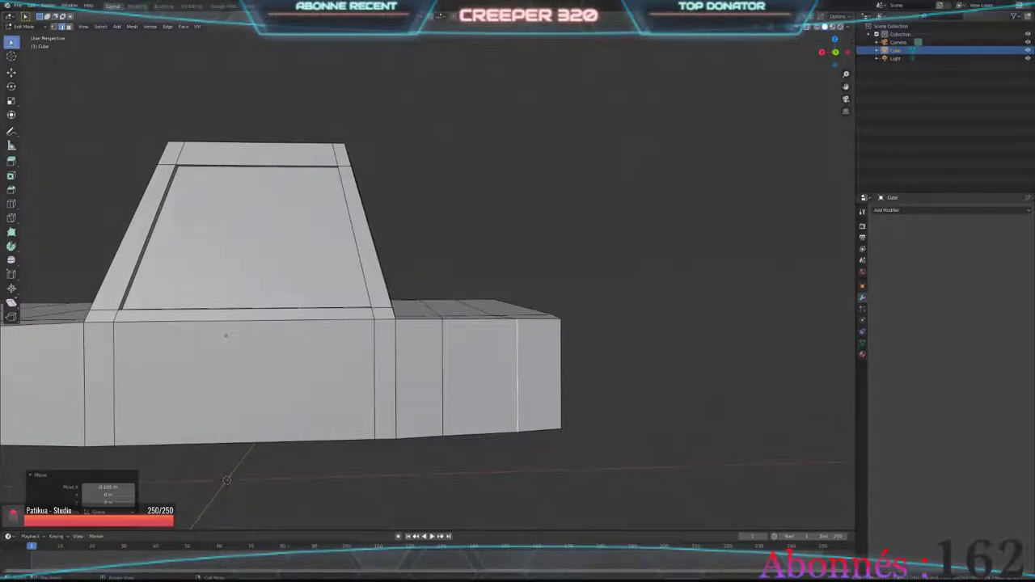
pyautogui.hotkey('ctrl', 'z')
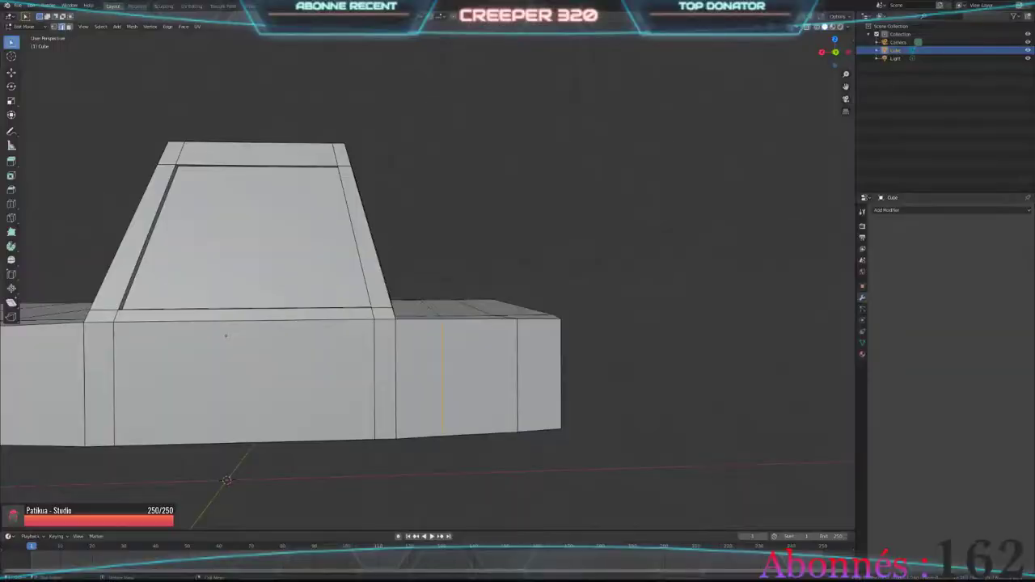
pyautogui.press('g')
pyautogui.press('x')
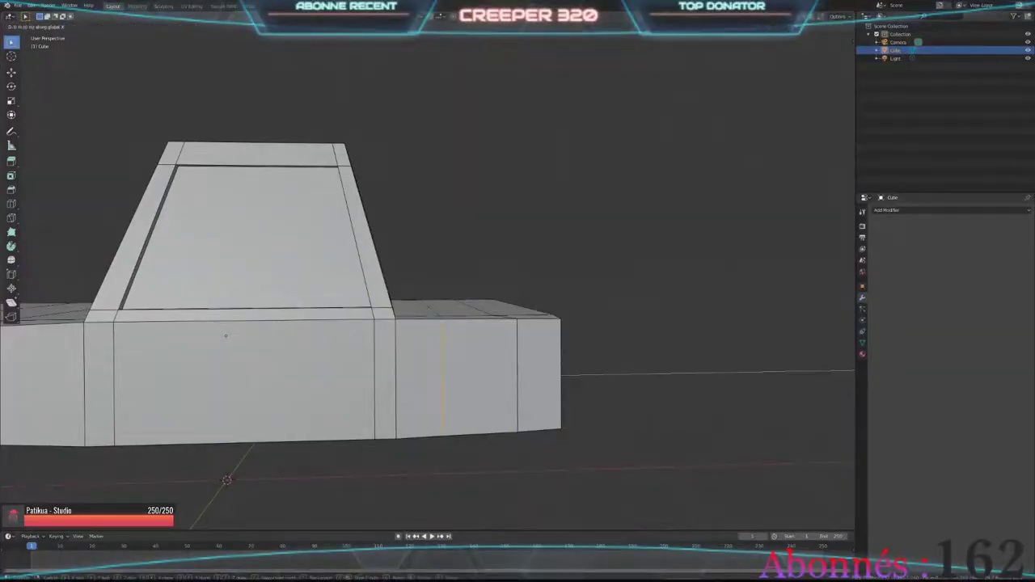
pyautogui.press('Return')
pyautogui.moveTo(226, 335); pyautogui.dragTo(236, 330, button='middle')
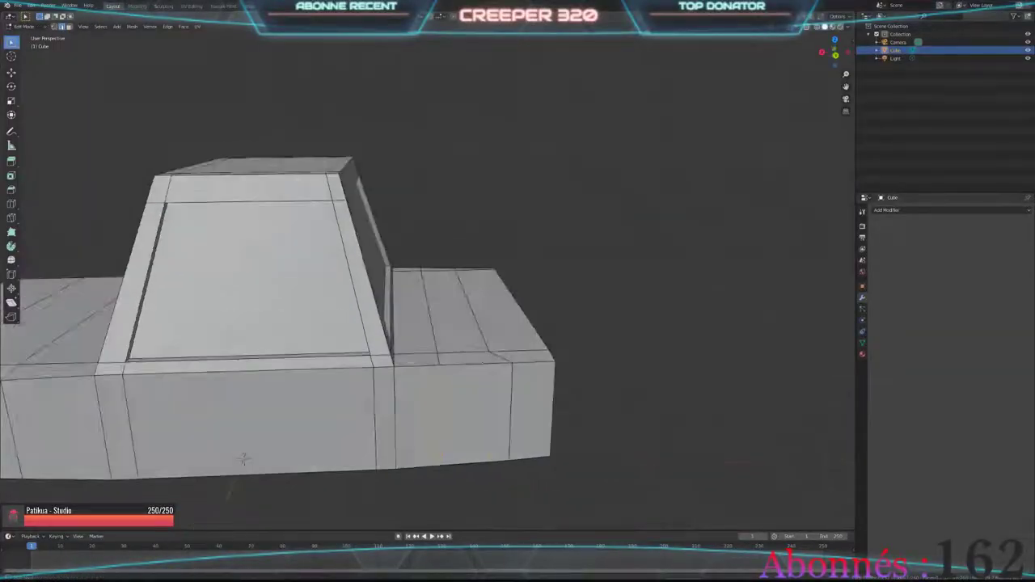
# Step: Reposition the edge near the rear block's corner along X, undoing an unwanted move
pyautogui.press('g')
pyautogui.press('x')
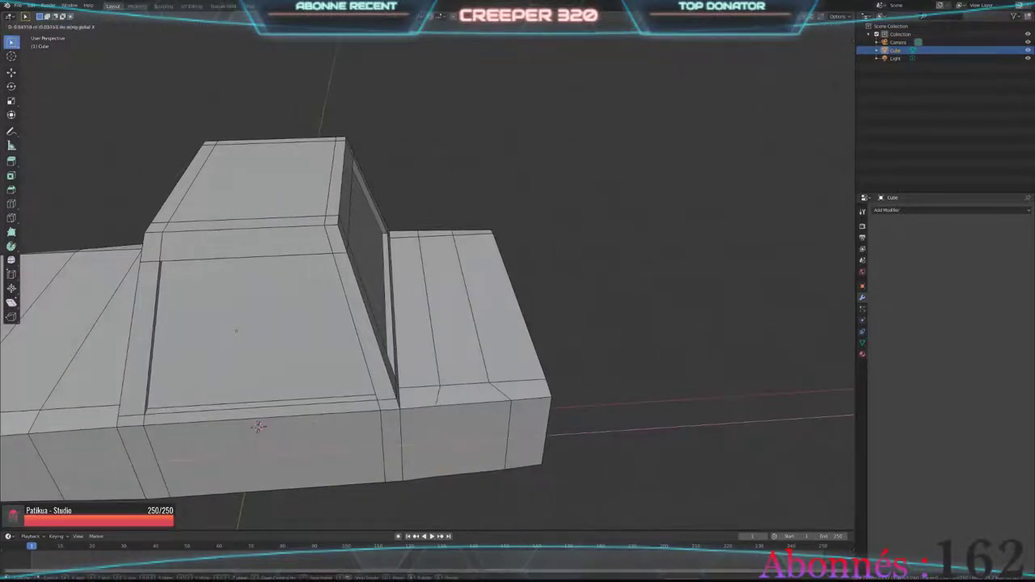
pyautogui.press('Return')
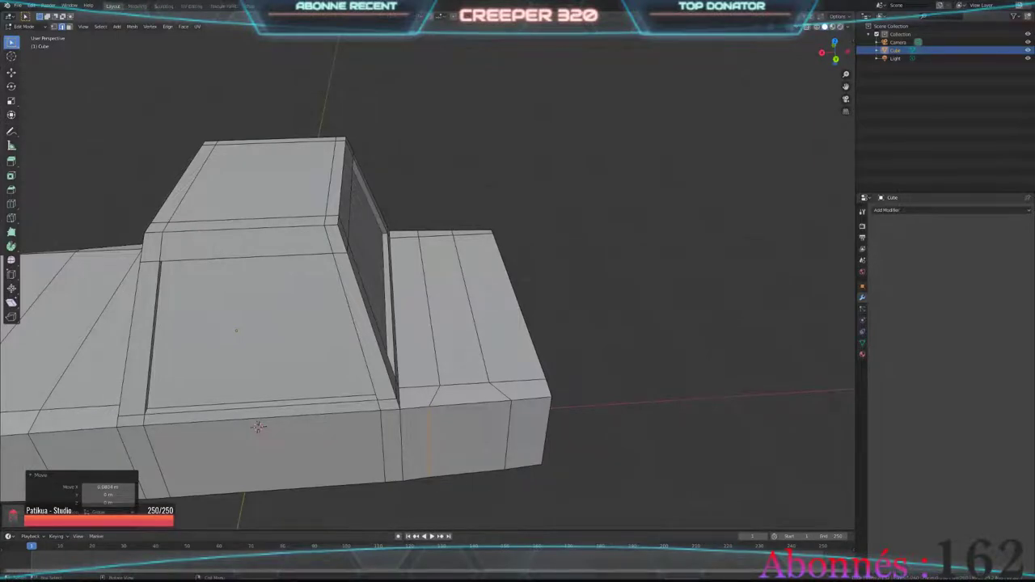
pyautogui.hotkey('ctrl', 'z')
pyautogui.press('g')
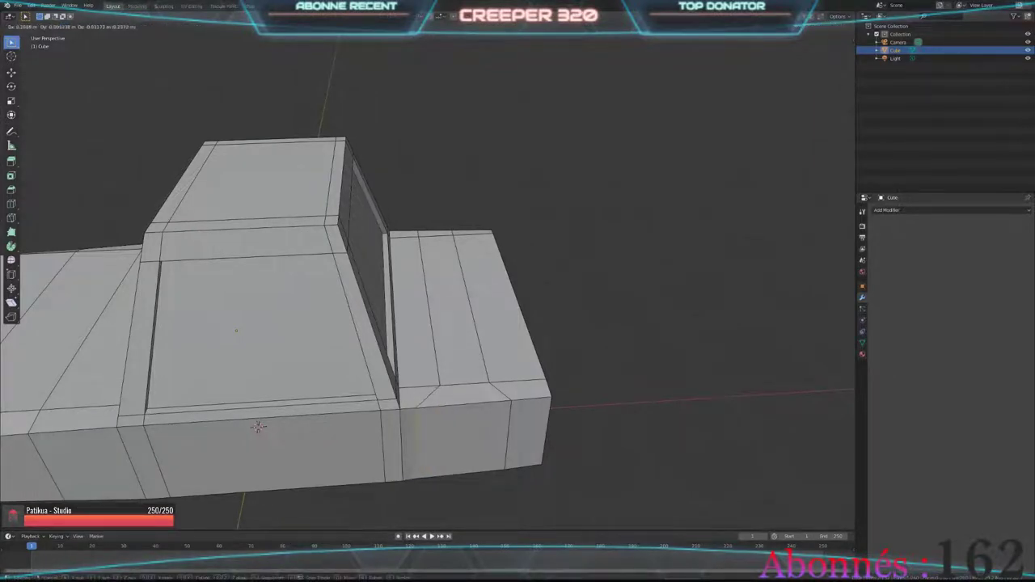
pyautogui.press('Escape')
pyautogui.moveTo(405, 323); pyautogui.dragTo(405, 242, button='middle')
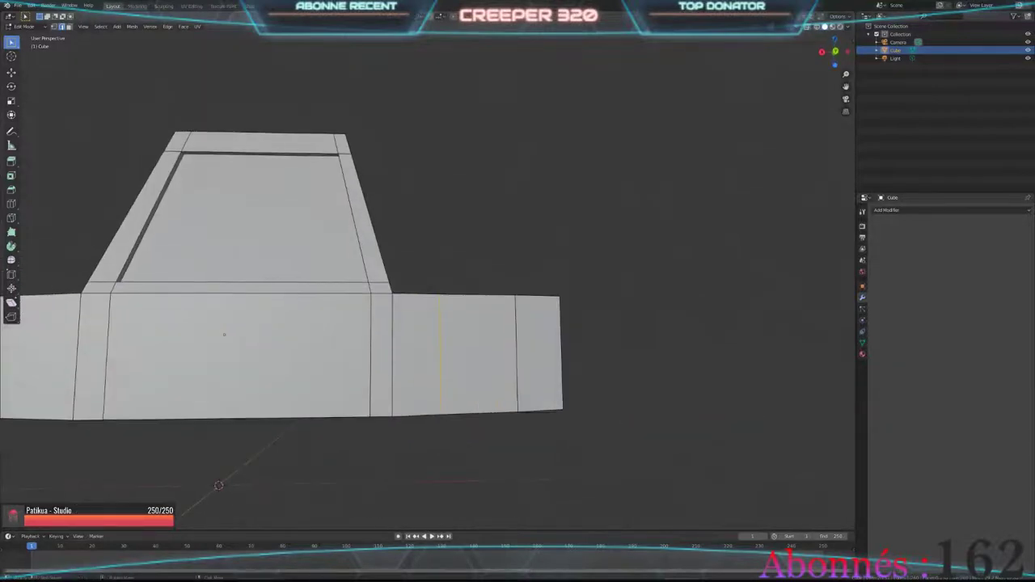
pyautogui.scroll(2, 429, 291)
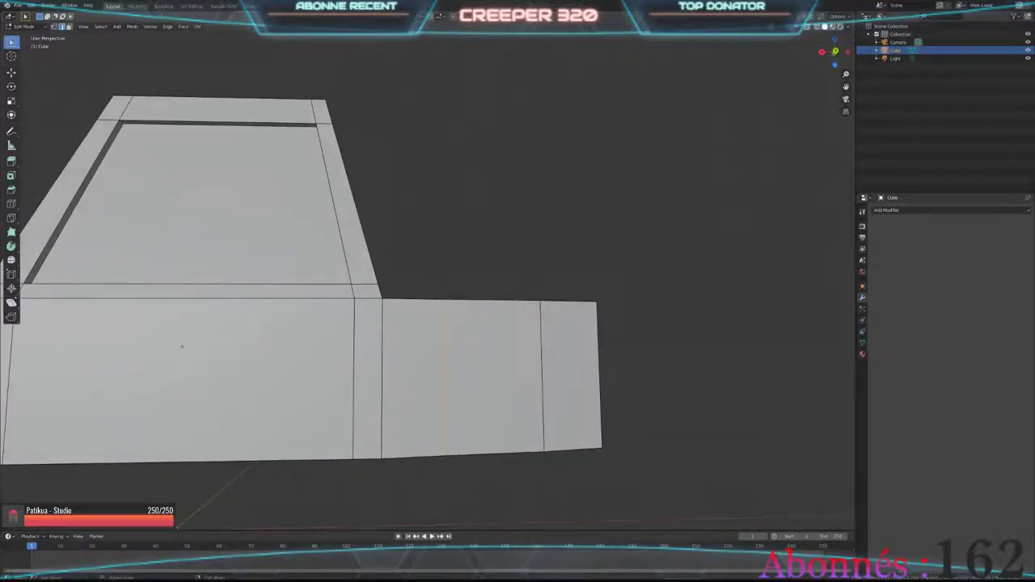
# Step: Slide the remaining rear vertical edges along X to even out the trim divisions
pyautogui.press('g')
pyautogui.press('x')
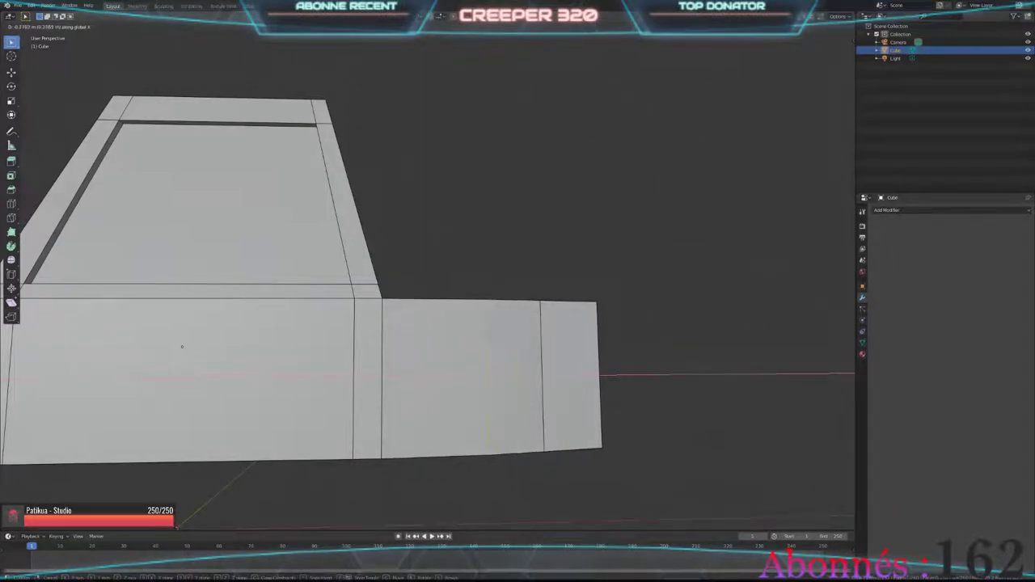
pyautogui.press('Return')
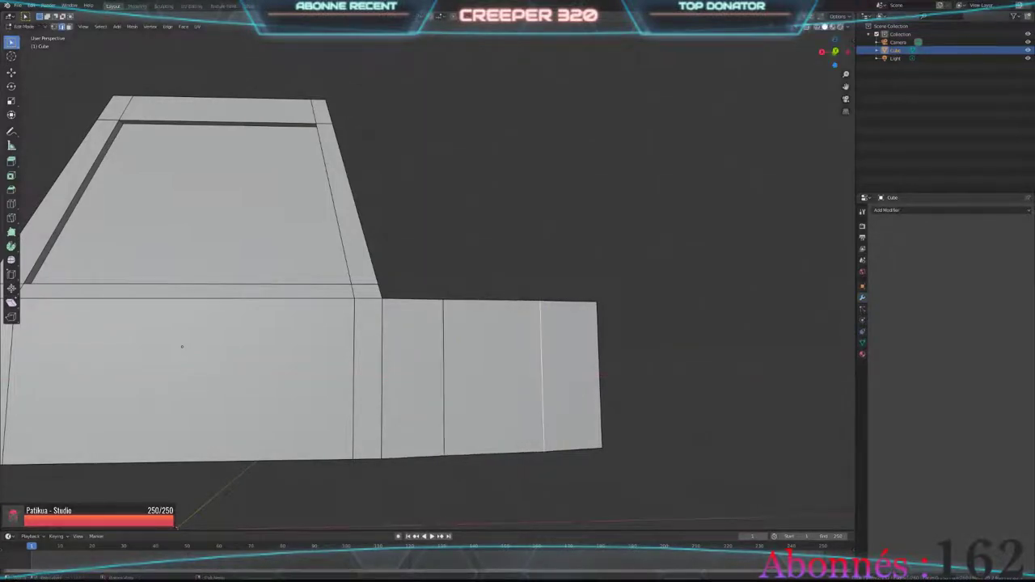
pyautogui.keyDown('shift'); pyautogui.click(382, 380); pyautogui.keyUp('shift')
pyautogui.click(382, 380)
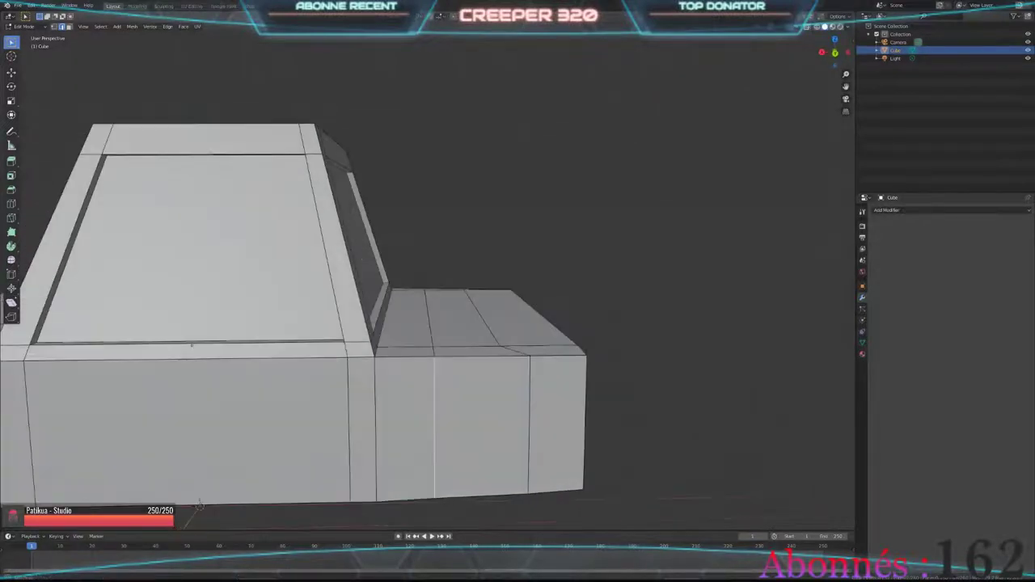
pyautogui.moveTo(182, 346); pyautogui.dragTo(191, 346, button='middle')
pyautogui.press('g')
pyautogui.press('x')
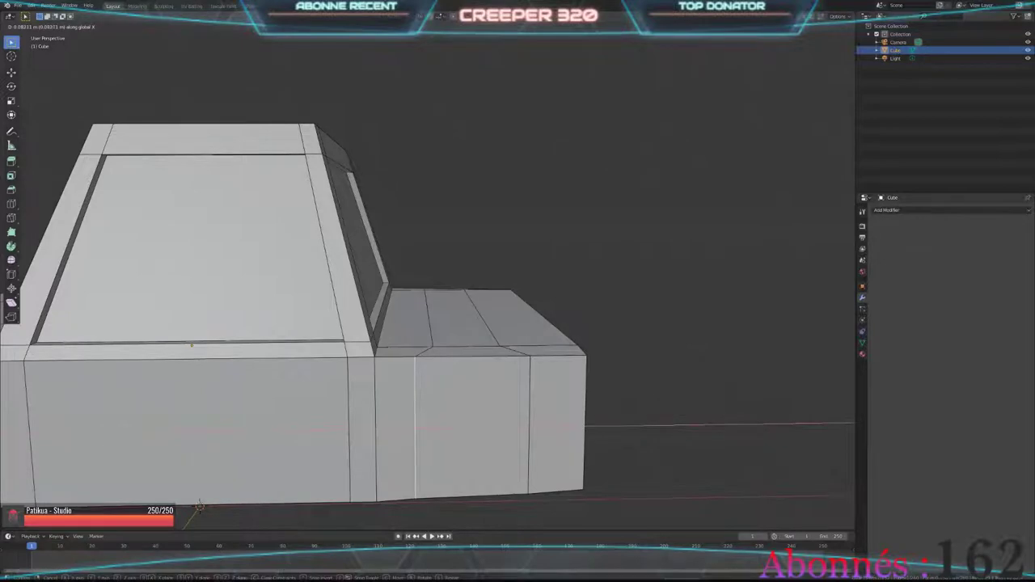
pyautogui.click(192, 345)
pyautogui.moveTo(191, 345); pyautogui.dragTo(475, 299, button='middle')
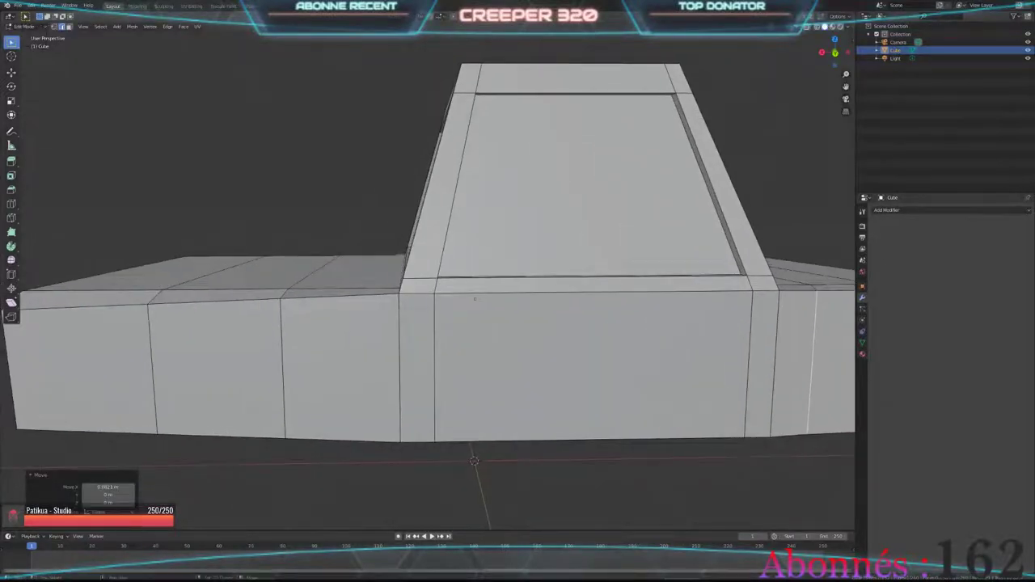
# Step: Cut two horizontal edge loops around the car base block's sides
pyautogui.hotkey('ctrl', 'r')
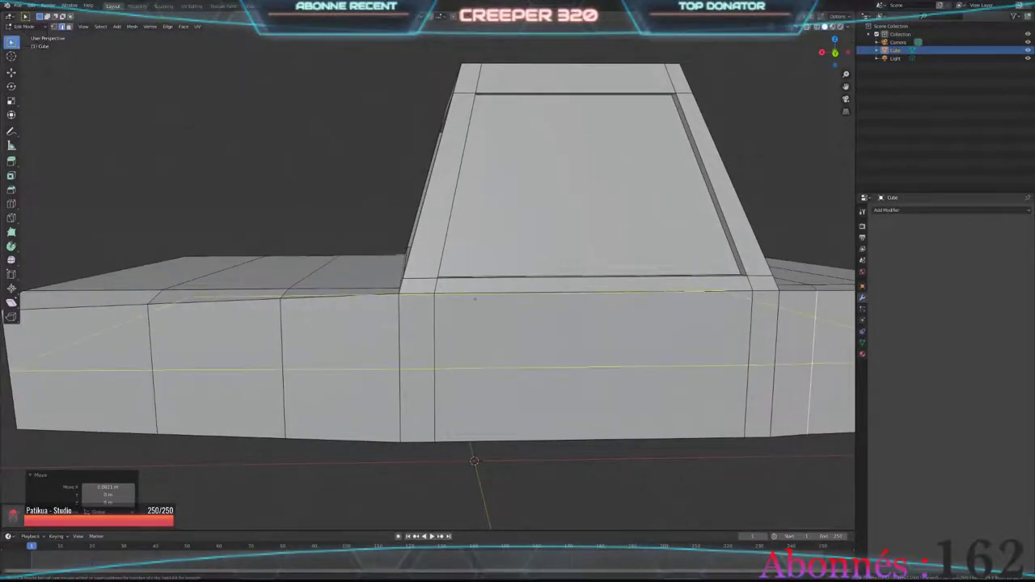
pyautogui.click(475, 299)
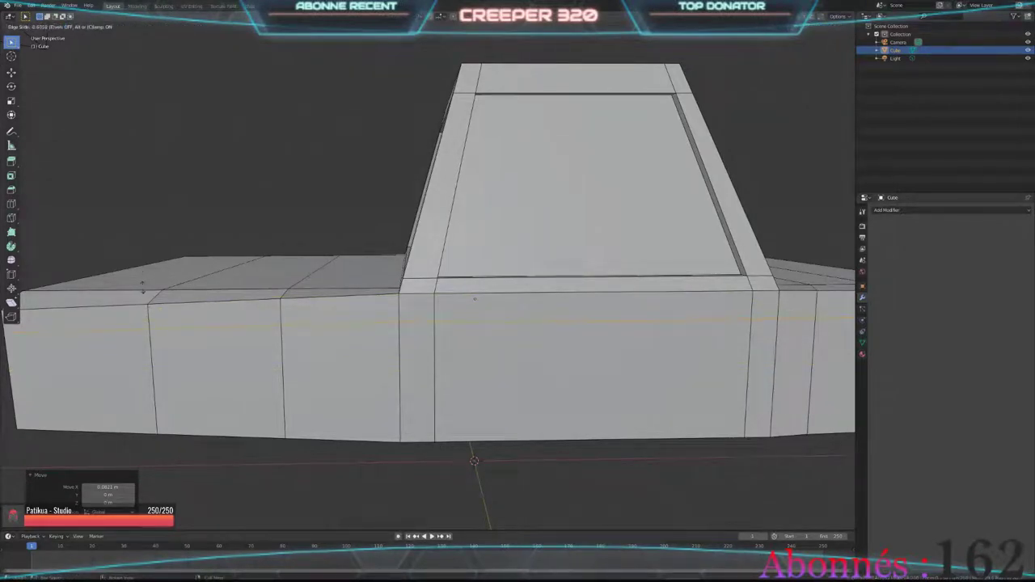
pyautogui.click(475, 299)
pyautogui.moveTo(475, 299); pyautogui.dragTo(513, 244, button='middle')
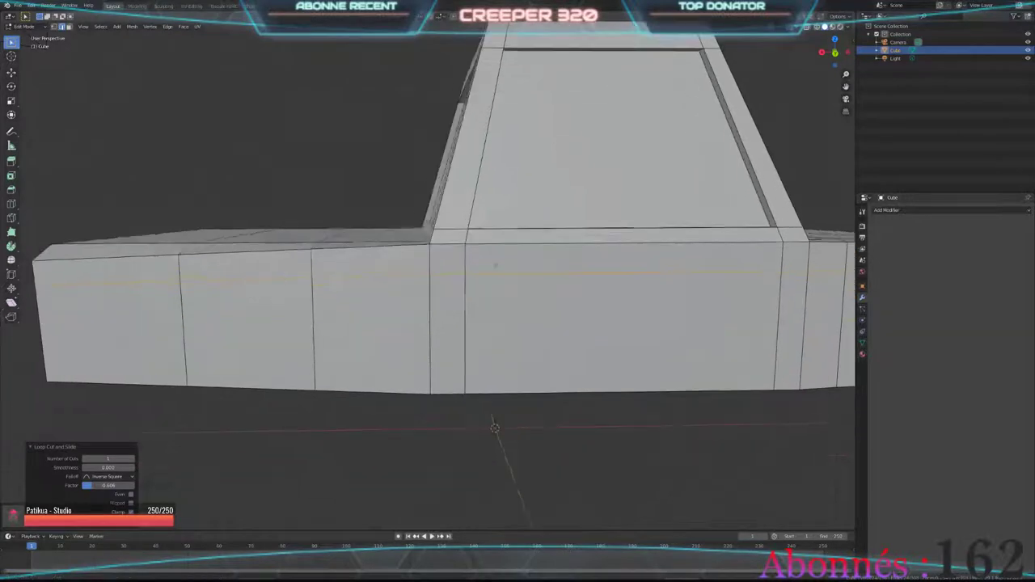
pyautogui.hotkey('ctrl', 'r')
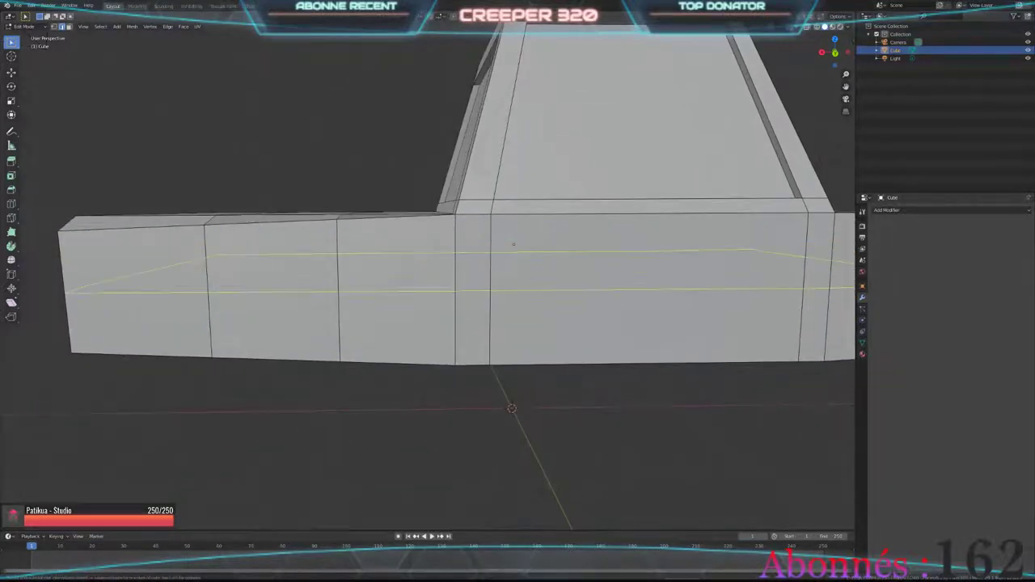
pyautogui.click(319, 242)
pyautogui.click(513, 244)
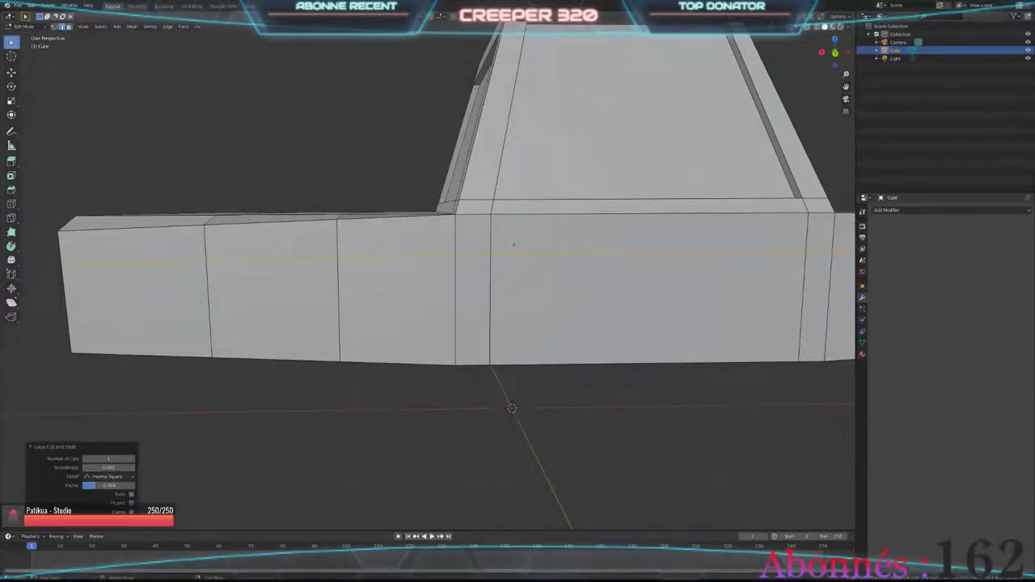
# Step: Deselect the loops and select a wheel-arch face on the body's side
pyautogui.moveTo(512, 244); pyautogui.dragTo(333, 246, button='middle')
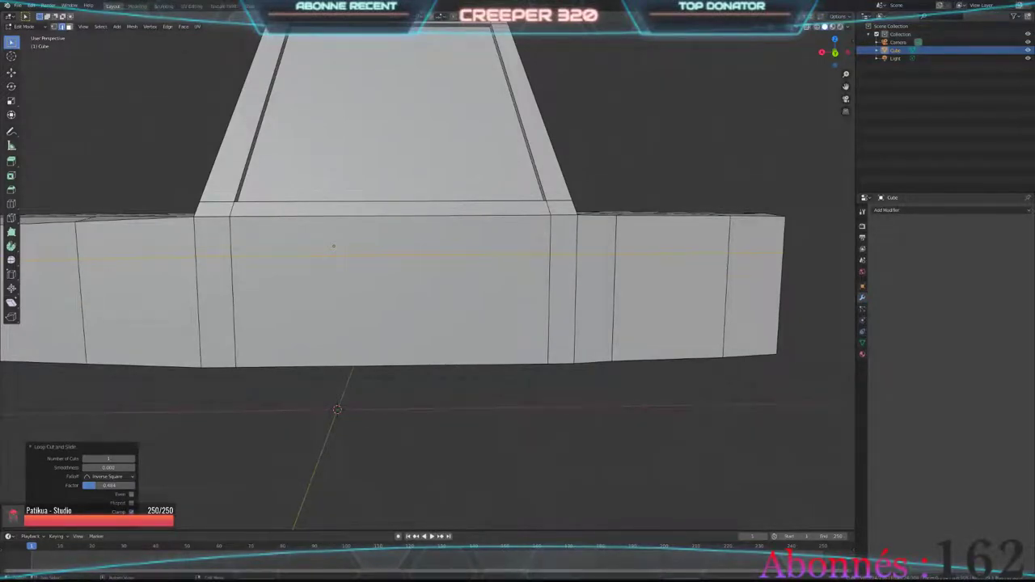
pyautogui.hotkey('alt', 'a')
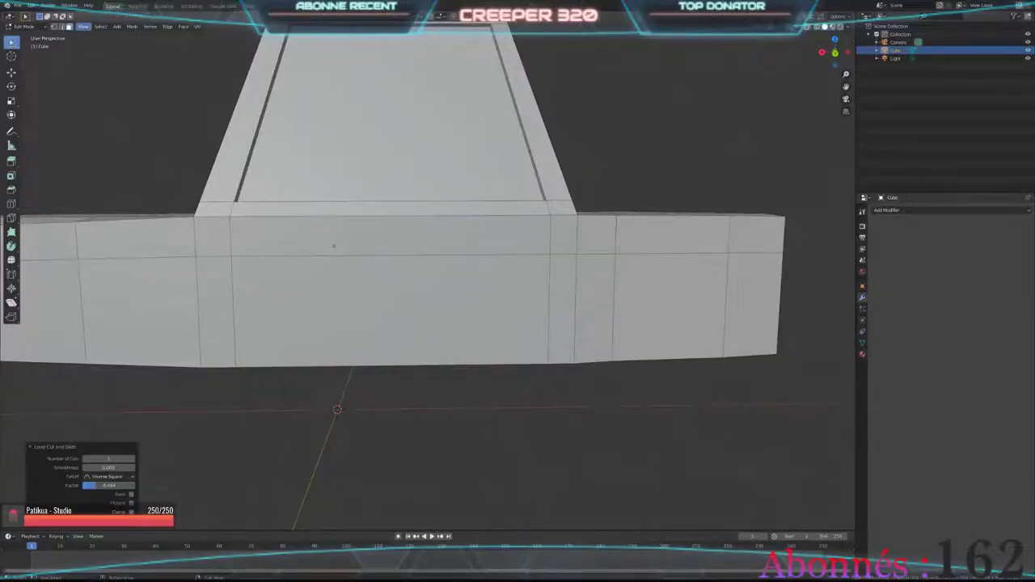
pyautogui.click(670, 307)
pyautogui.keyDown('shift'); pyautogui.moveTo(337, 324); pyautogui.dragTo(476, 328, button='middle'); pyautogui.keyUp('shift')
# Step: Select both wheel-arch faces and the bottom faces beneath them
pyautogui.keyDown('shift'); pyautogui.click(220, 316); pyautogui.keyUp('shift')
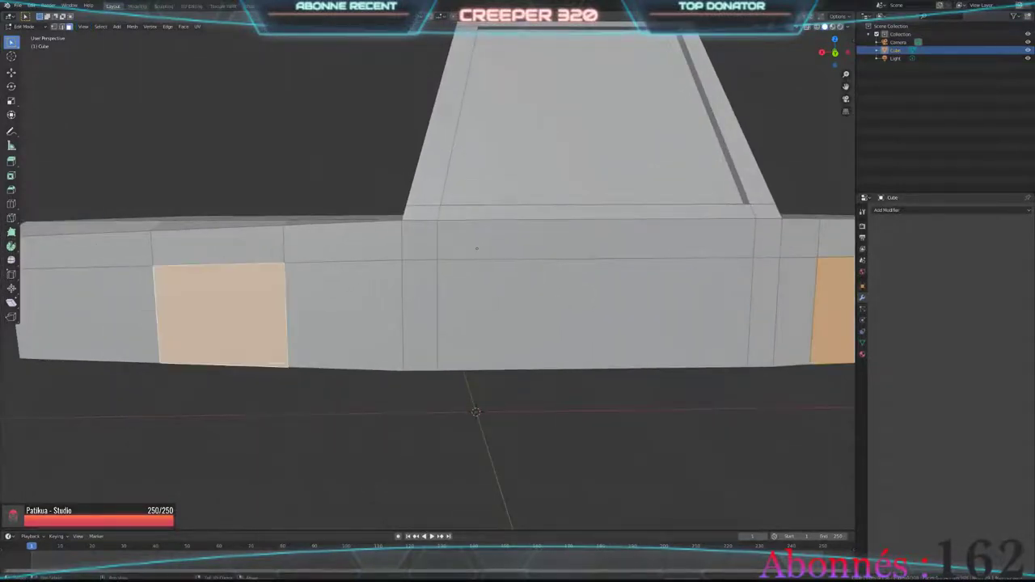
pyautogui.keyDown('shift'); pyautogui.moveTo(476, 248); pyautogui.dragTo(380, 251, button='middle'); pyautogui.keyUp('shift')
pyautogui.scroll(5, 419, 411)
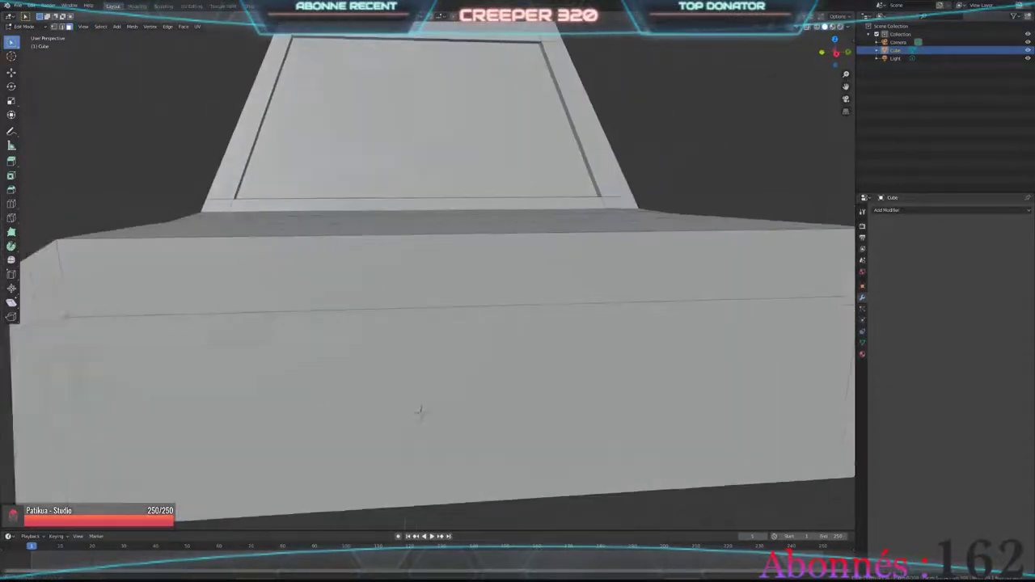
pyautogui.moveTo(420, 411); pyautogui.dragTo(485, 364, button='middle')
pyautogui.click(598, 267)
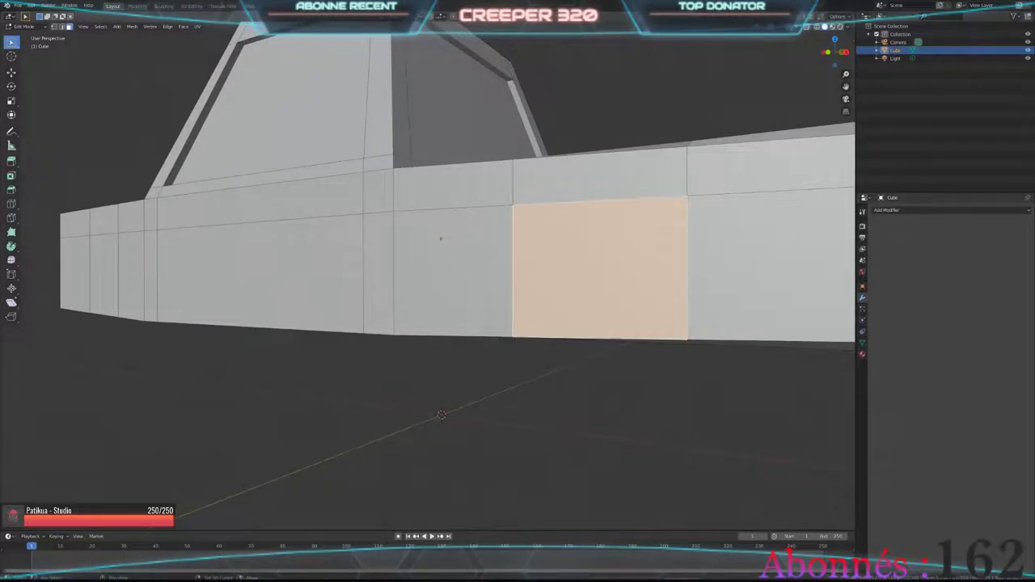
pyautogui.moveTo(441, 239); pyautogui.dragTo(433, 279, button='middle')
pyautogui.scroll(-3, 433, 255)
pyautogui.keyDown('shift'); pyautogui.click(433, 278); pyautogui.keyUp('shift')
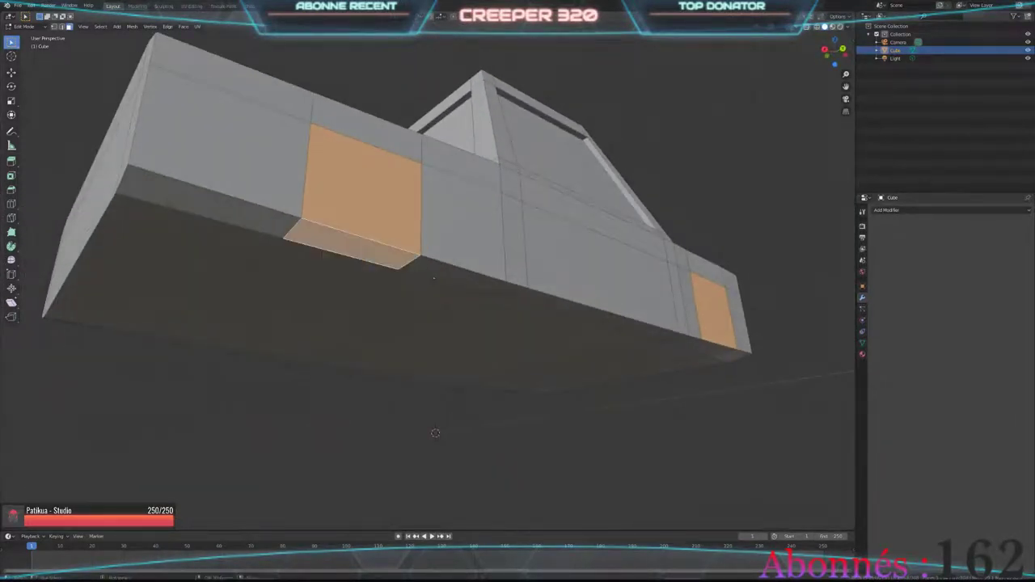
pyautogui.keyDown('shift'); pyautogui.click(710, 348); pyautogui.keyUp('shift')
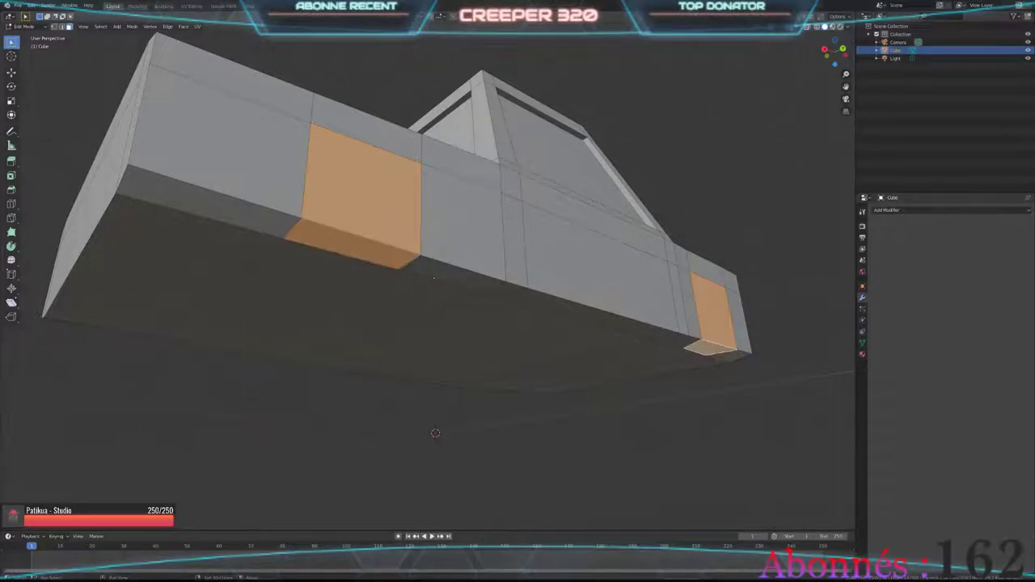
pyautogui.moveTo(433, 278); pyautogui.dragTo(433, 324, button='middle')
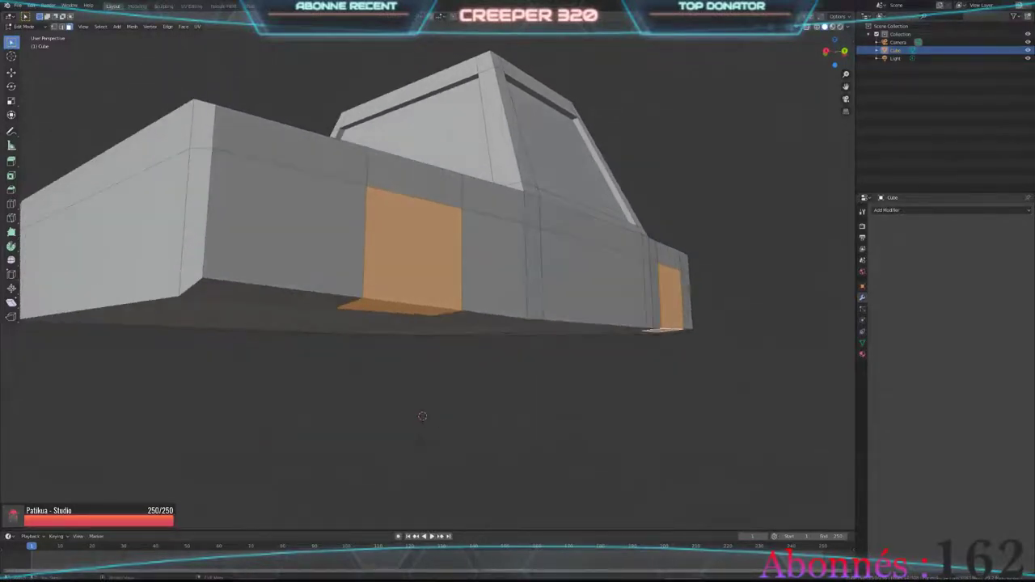
# Step: Push the selected arch faces inward along global Y
pyautogui.press('e')
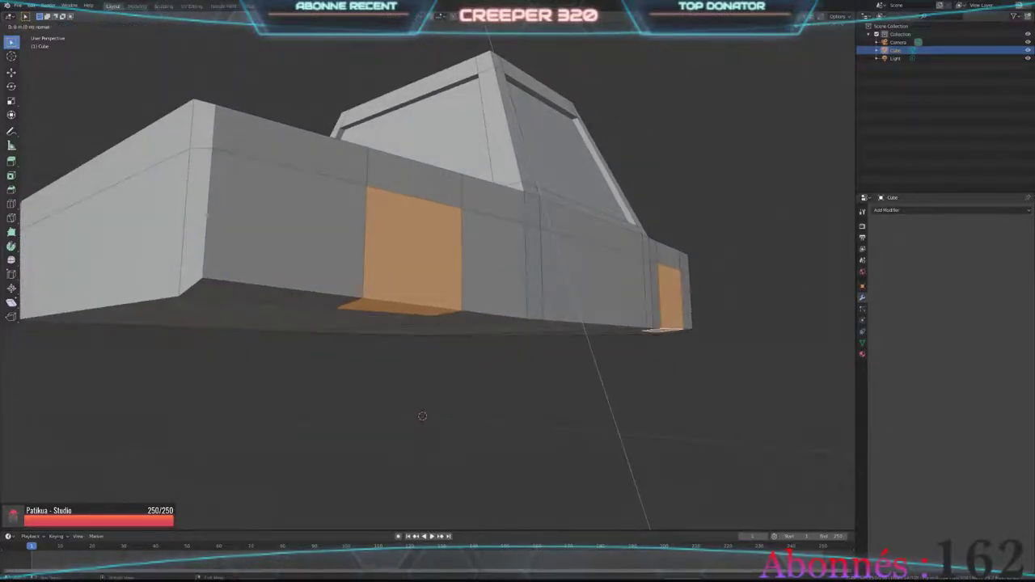
pyautogui.press('y')
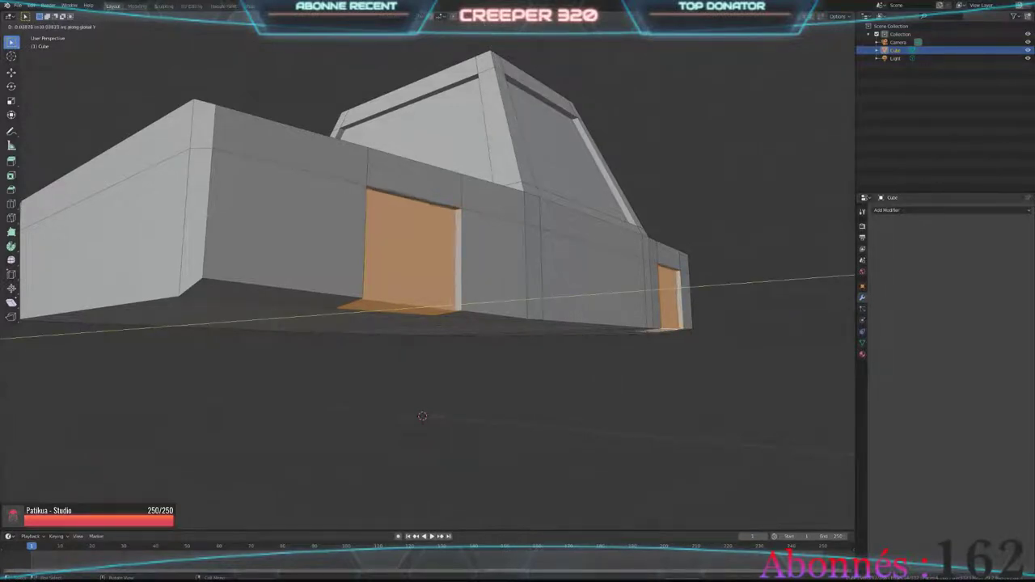
pyautogui.rightClick(422, 417)
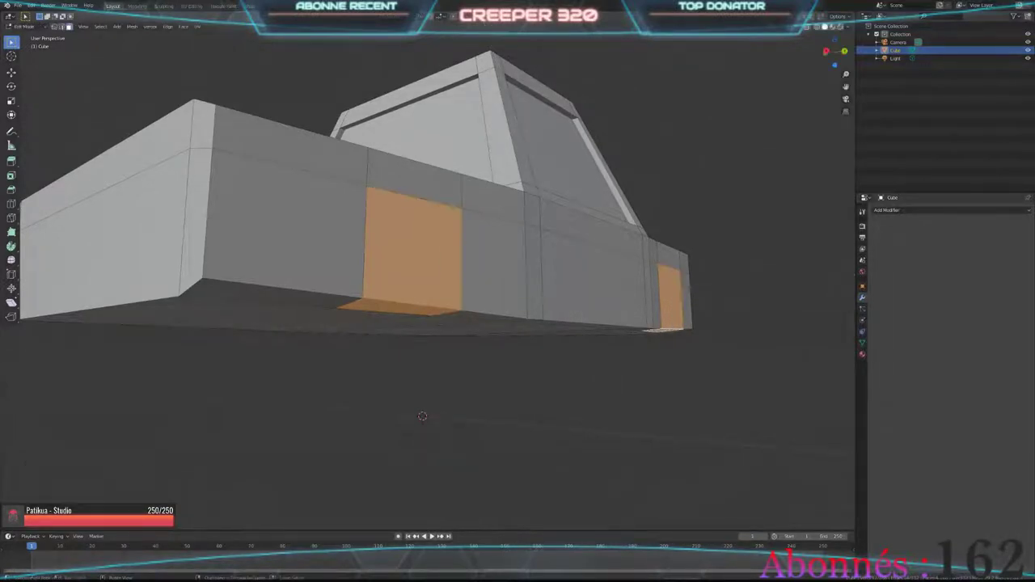
pyautogui.moveTo(422, 417); pyautogui.dragTo(428, 406, button='middle')
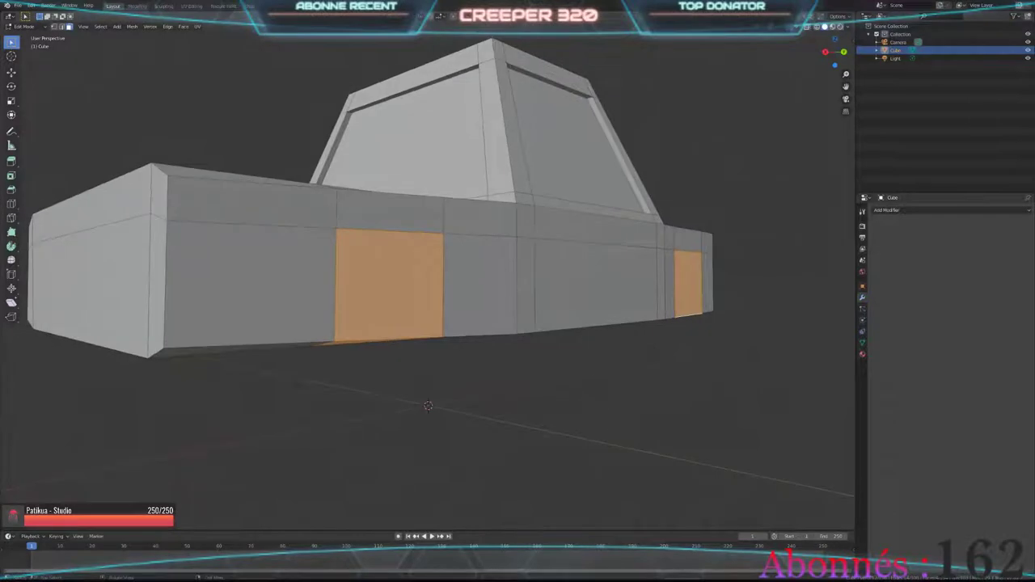
pyautogui.press('g')
pyautogui.press('y')
pyautogui.press('x')
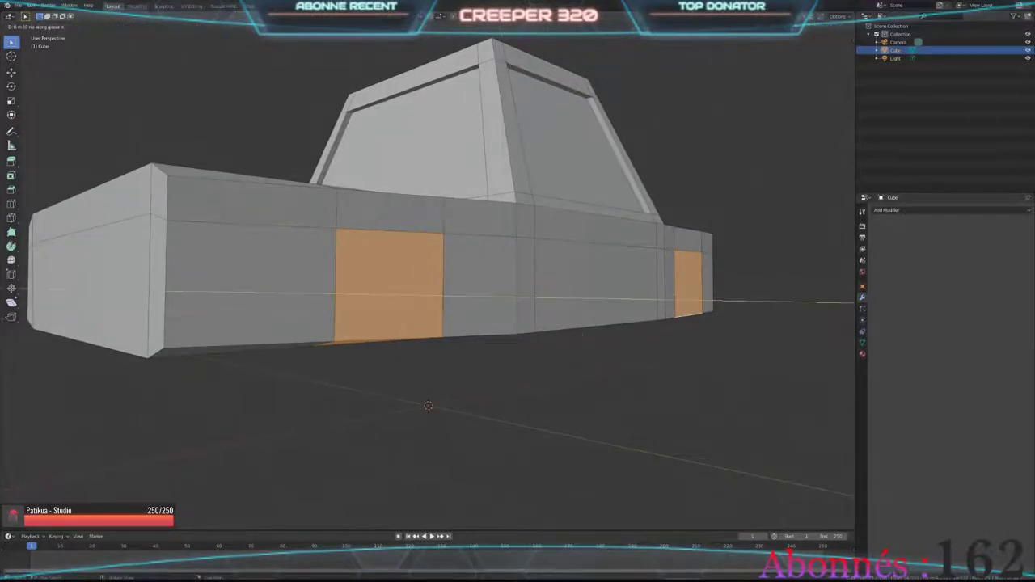
pyautogui.press('y')
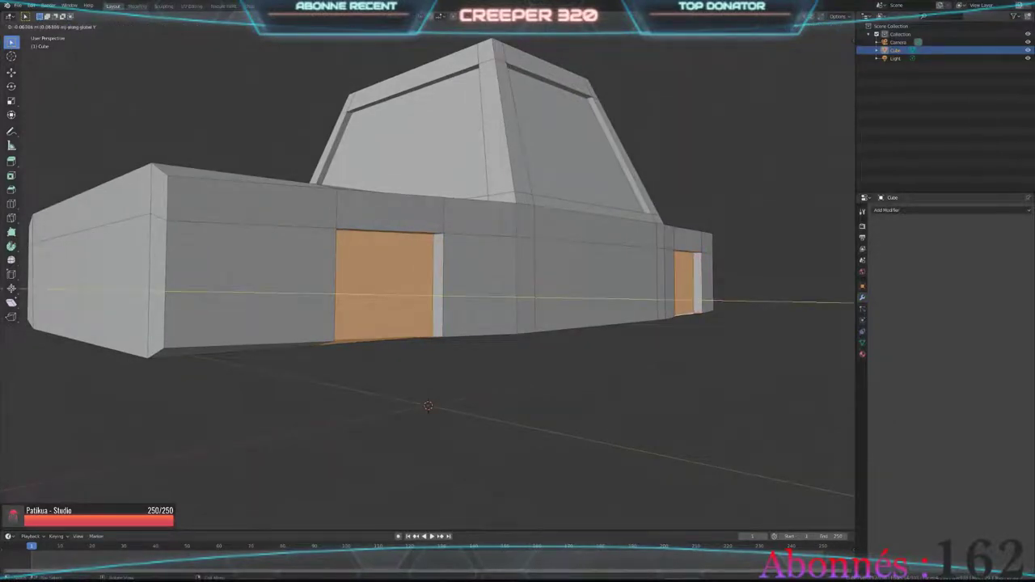
pyautogui.click(428, 406)
pyautogui.moveTo(428, 406); pyautogui.dragTo(435, 436, button='middle')
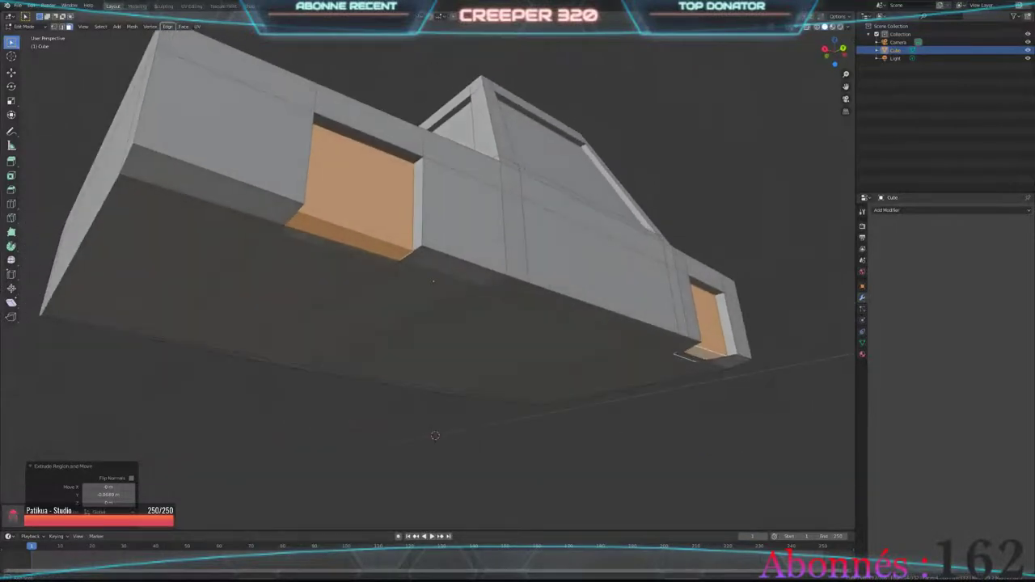
# Step: Check the recess, extrude the arch faces inward again along Y, and select an opposite-side arch face
pyautogui.press('Tab')
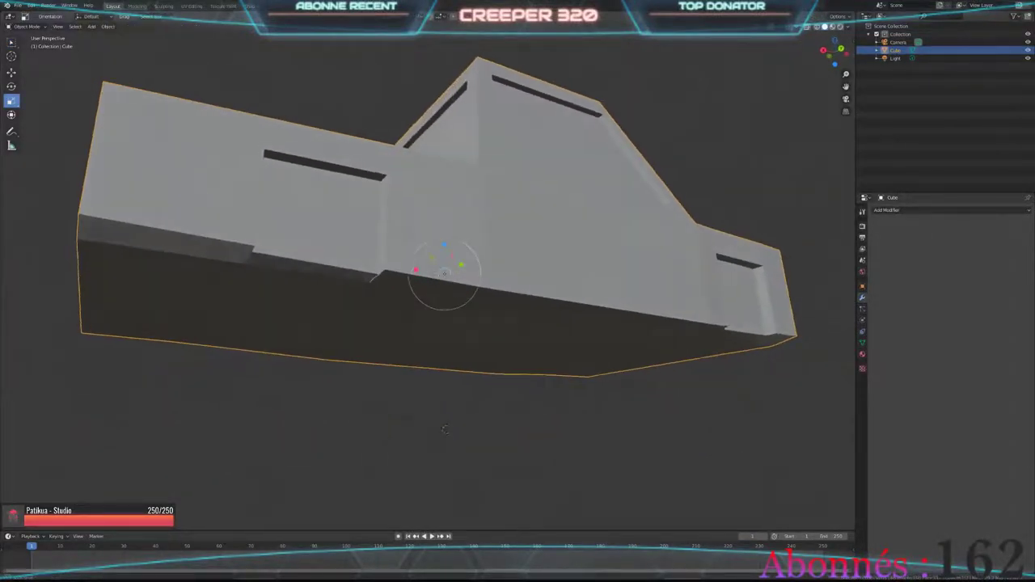
pyautogui.moveTo(272, 173); pyautogui.dragTo(293, 62, button='middle')
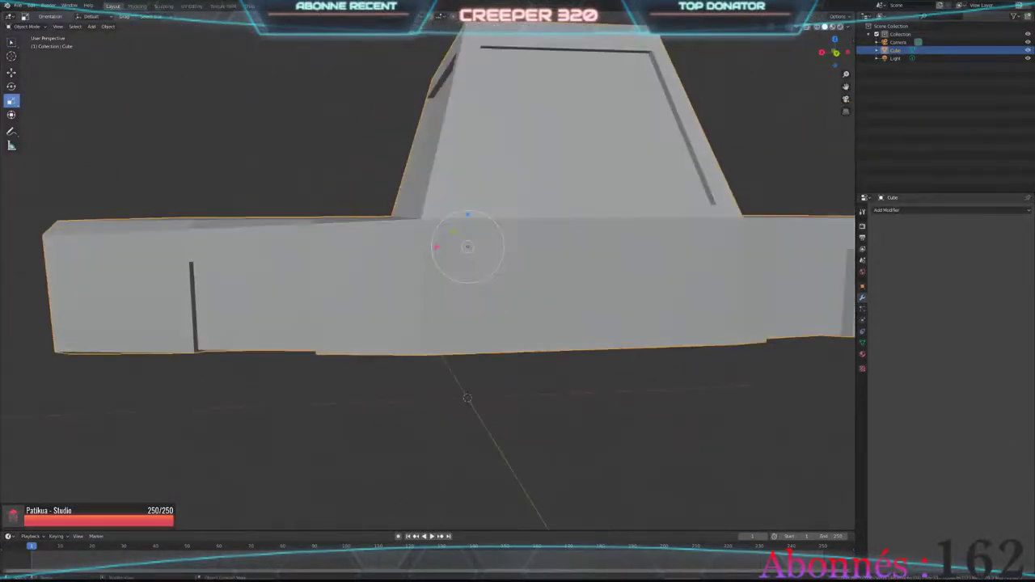
pyautogui.press('Tab')
pyautogui.moveTo(452, 340); pyautogui.dragTo(422, 416, button='middle')
pyautogui.press('e')
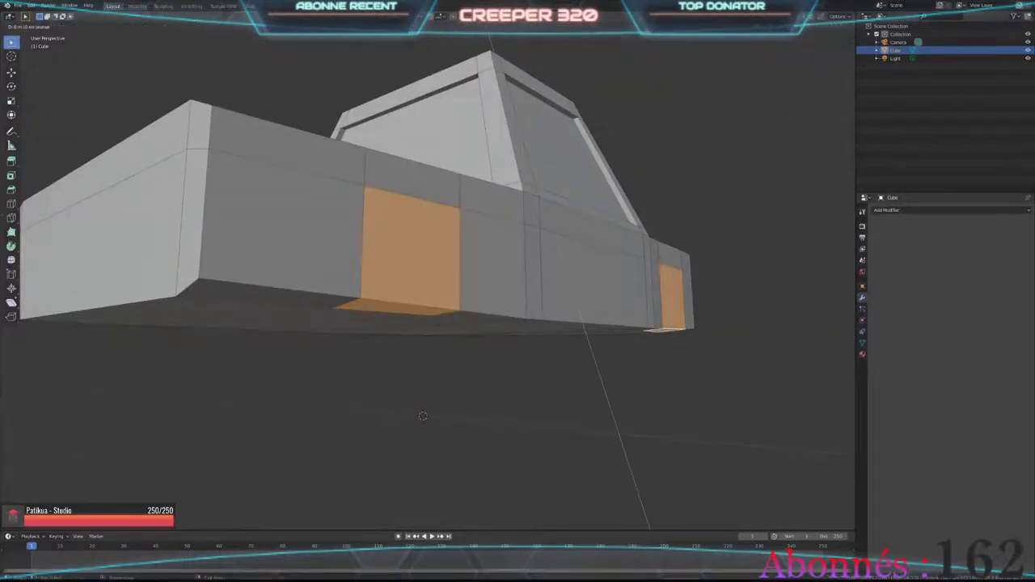
pyautogui.press('y')
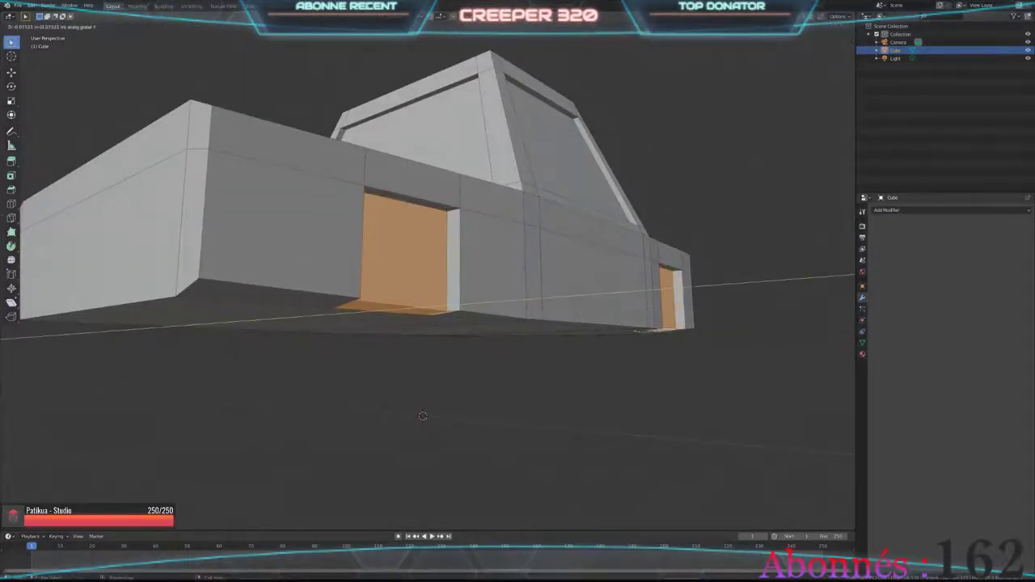
pyautogui.click(422, 415)
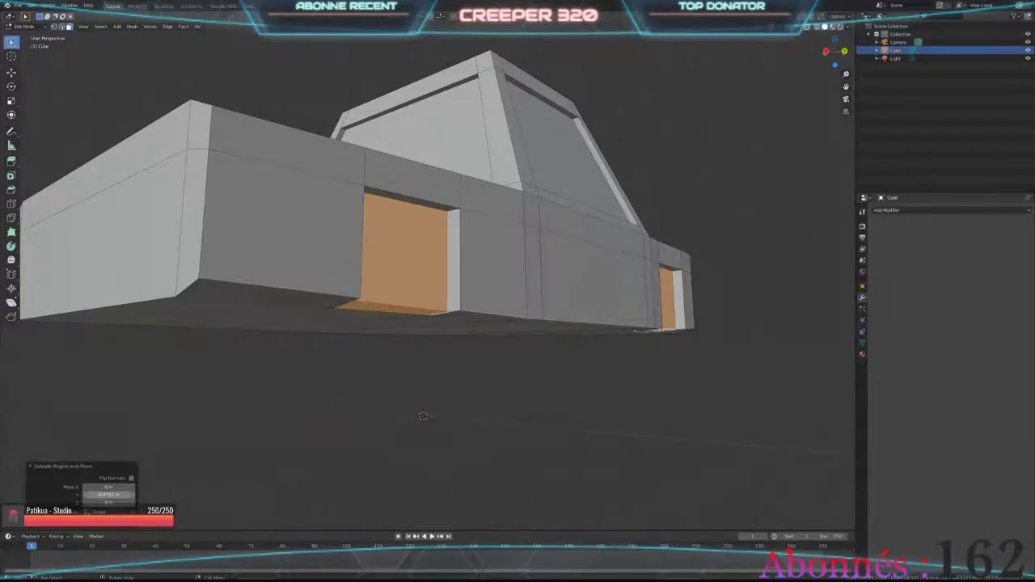
pyautogui.moveTo(420, 324); pyautogui.dragTo(356, 339, button='middle')
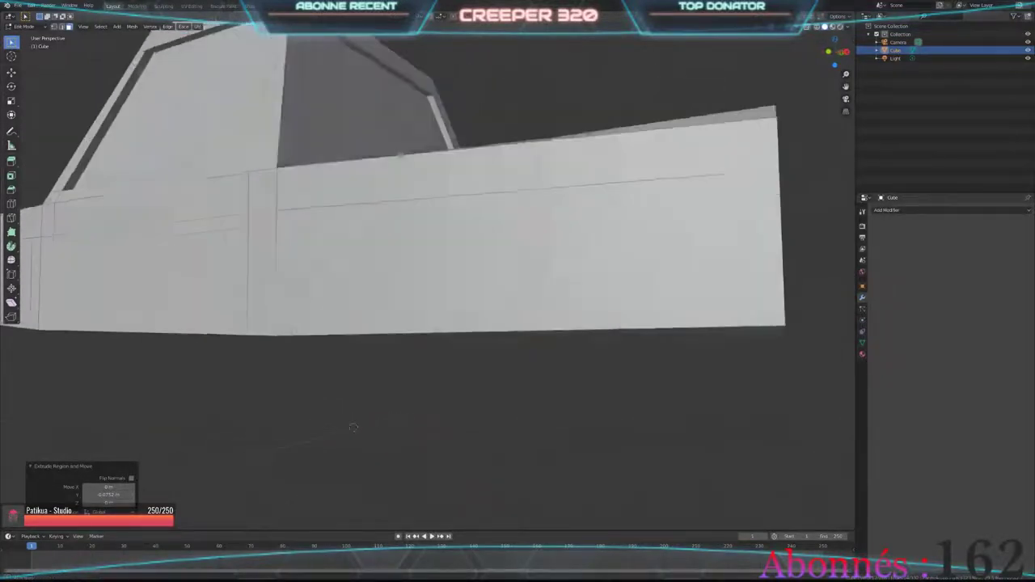
pyautogui.click(496, 277)
# Step: Add the second arch face on this side and extrude both inward along Y
pyautogui.scroll(-3, 354, 248)
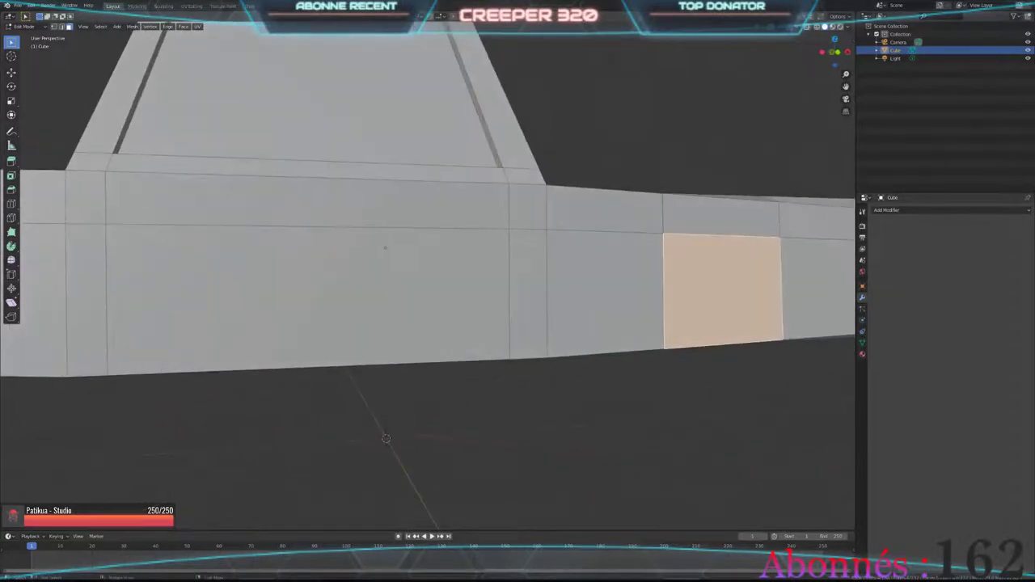
pyautogui.moveTo(354, 248); pyautogui.dragTo(392, 252, button='middle')
pyautogui.keyDown('shift'); pyautogui.click(64, 293); pyautogui.keyUp('shift')
pyautogui.scroll(-3, 64, 292)
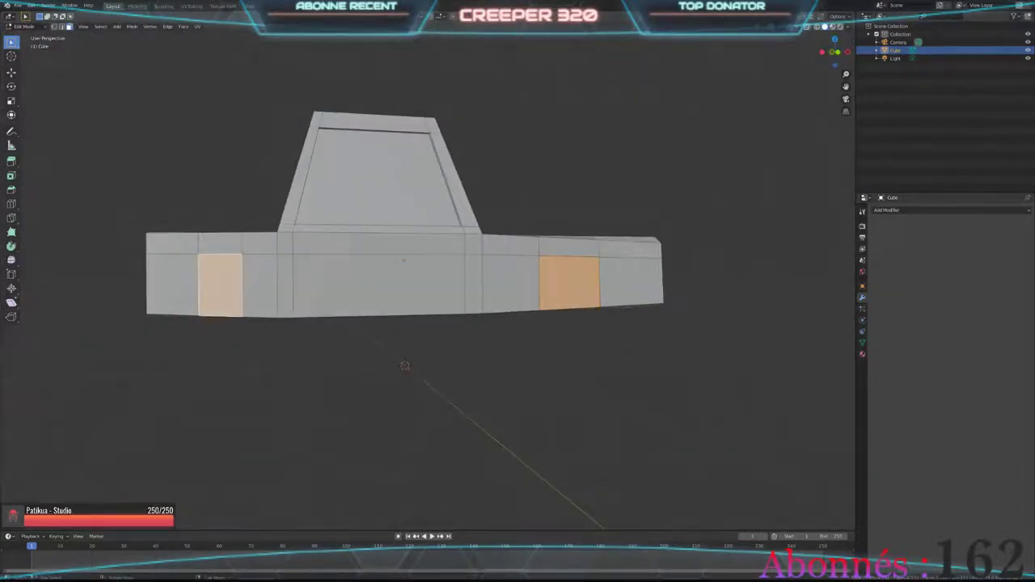
pyautogui.moveTo(405, 365); pyautogui.dragTo(427, 320, button='middle')
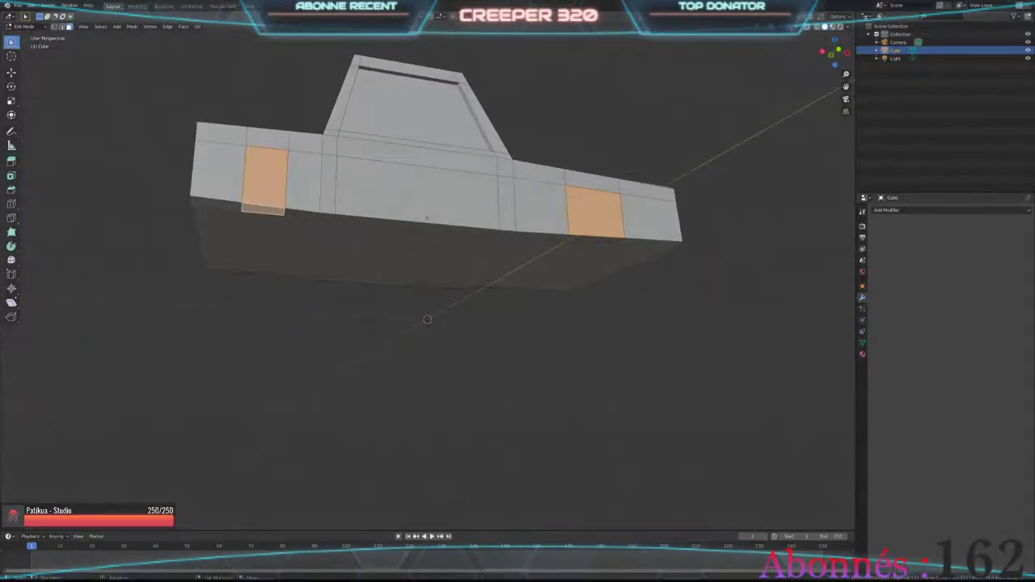
pyautogui.press('e')
pyautogui.press('y')
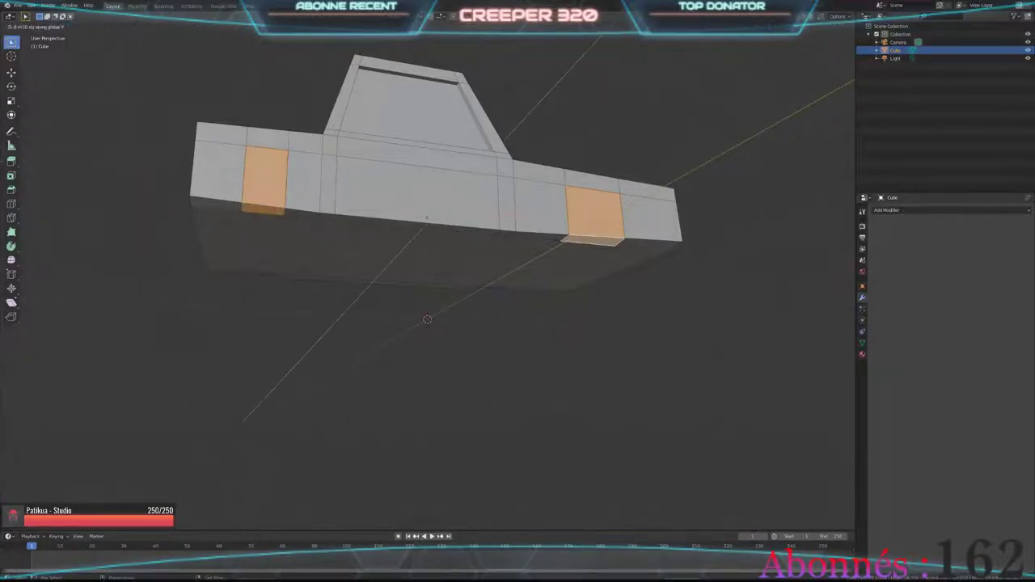
pyautogui.click(427, 319)
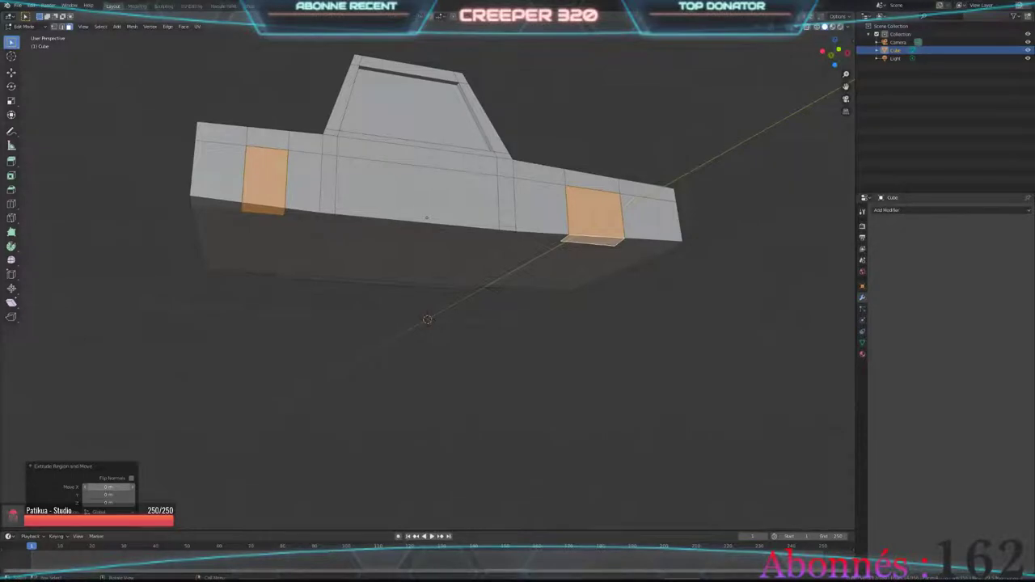
# Step: Set the arch faces' inward offset to 0.075206 m
pyautogui.click(109, 487)
pyautogui.moveTo(404, 363); pyautogui.dragTo(421, 348, button='middle')
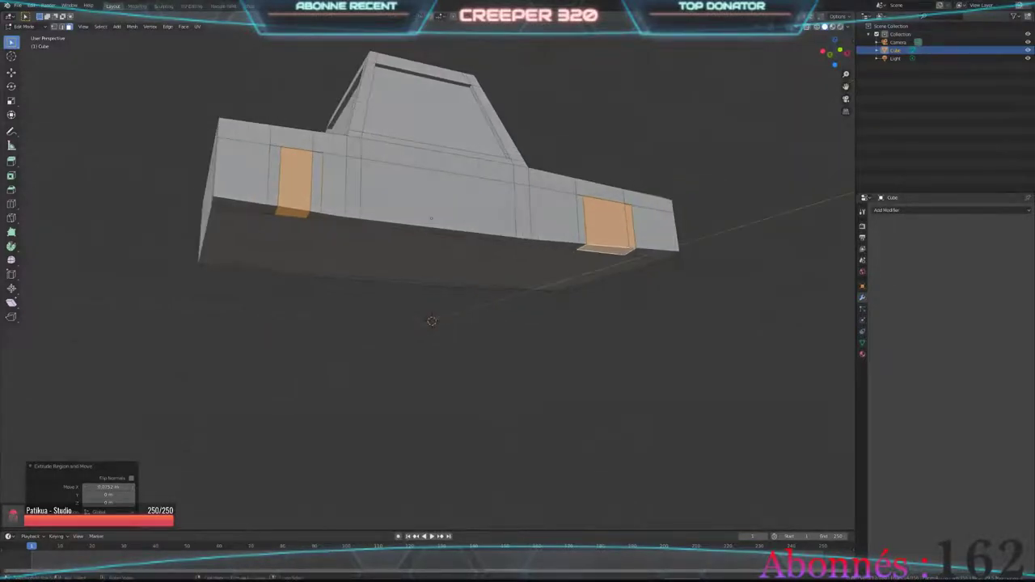
pyautogui.press('e')
pyautogui.press('Escape')
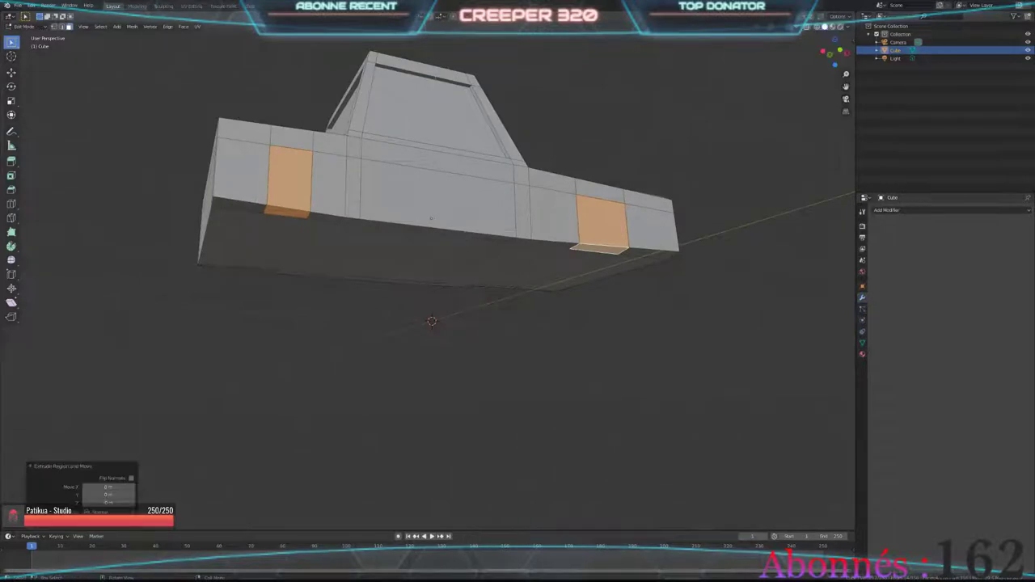
pyautogui.press('e')
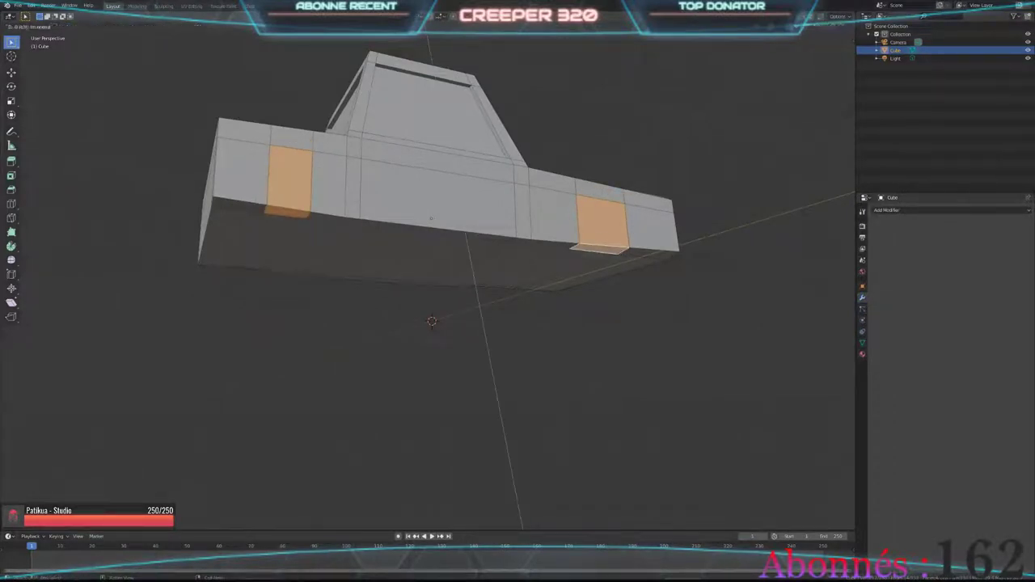
pyautogui.press('Escape')
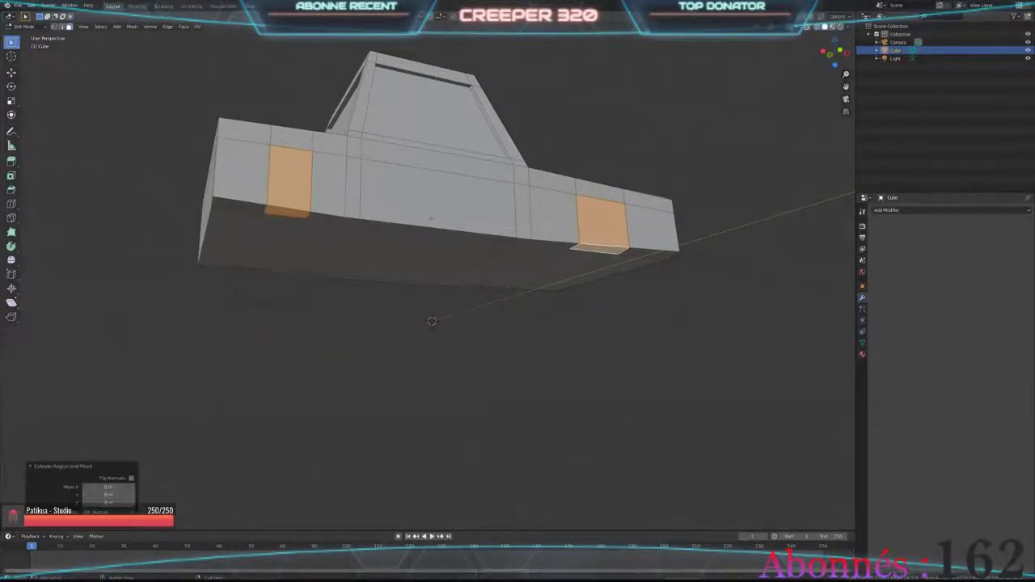
pyautogui.moveTo(109, 494)
pyautogui.mouseDown()
pyautogui.moveTo(97, 494)
pyautogui.moveTo(117, 494)
pyautogui.moveTo(98, 494)
pyautogui.mouseUp()
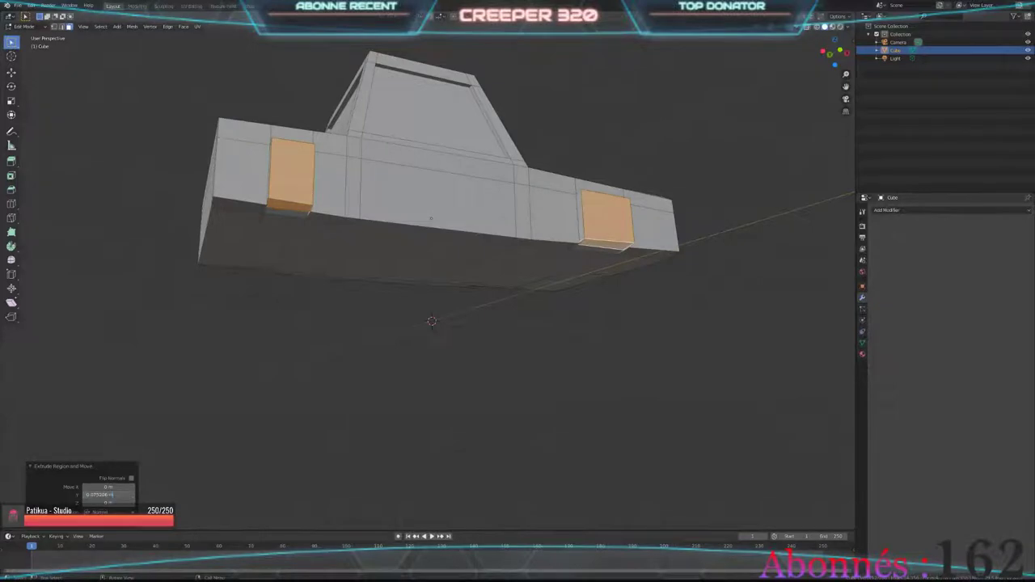
# Step: Orbit around to check the wheel wells, then return to Object Mode
pyautogui.moveTo(436, 364); pyautogui.dragTo(485, 356, button='middle')
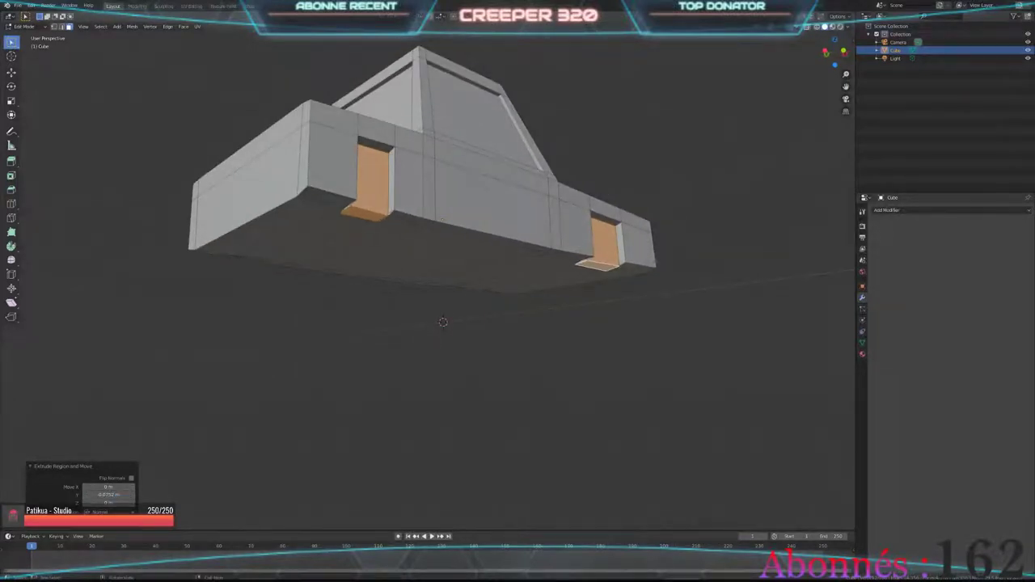
pyautogui.moveTo(437, 364)
pyautogui.mouseDown(button='middle')
pyautogui.moveTo(485, 356)
pyautogui.moveTo(437, 363)
pyautogui.moveTo(448, 283)
pyautogui.moveTo(440, 356)
pyautogui.mouseUp(button='middle')
pyautogui.press('Tab')
pyautogui.moveTo(390, 324)
pyautogui.mouseDown(button='middle')
pyautogui.moveTo(421, 307)
pyautogui.moveTo(424, 324)
pyautogui.moveTo(432, 316)
pyautogui.moveTo(380, 338)
pyautogui.moveTo(390, 334)
pyautogui.mouseUp(button='middle')
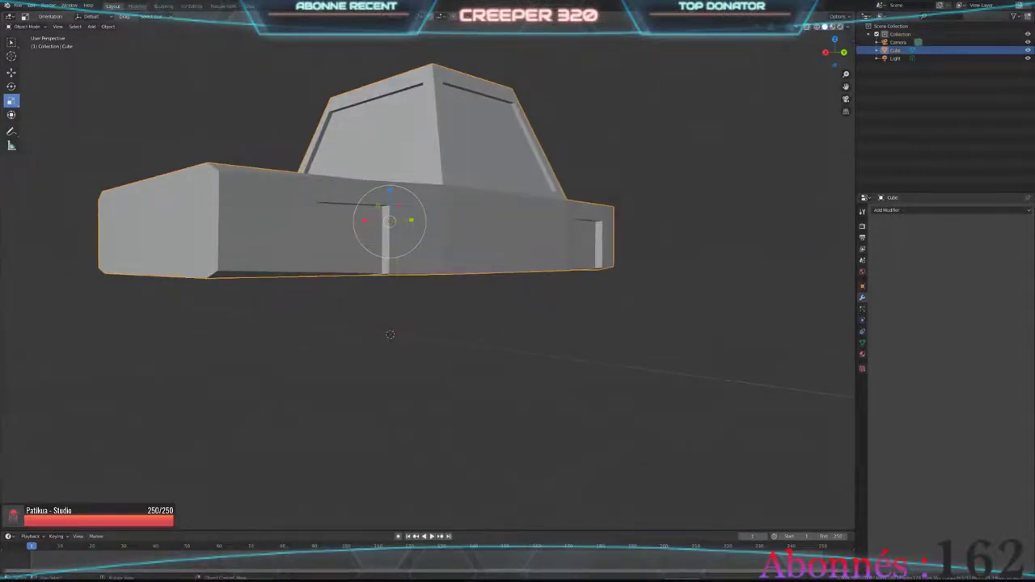
pyautogui.moveTo(389, 334); pyautogui.dragTo(381, 340, button='middle')
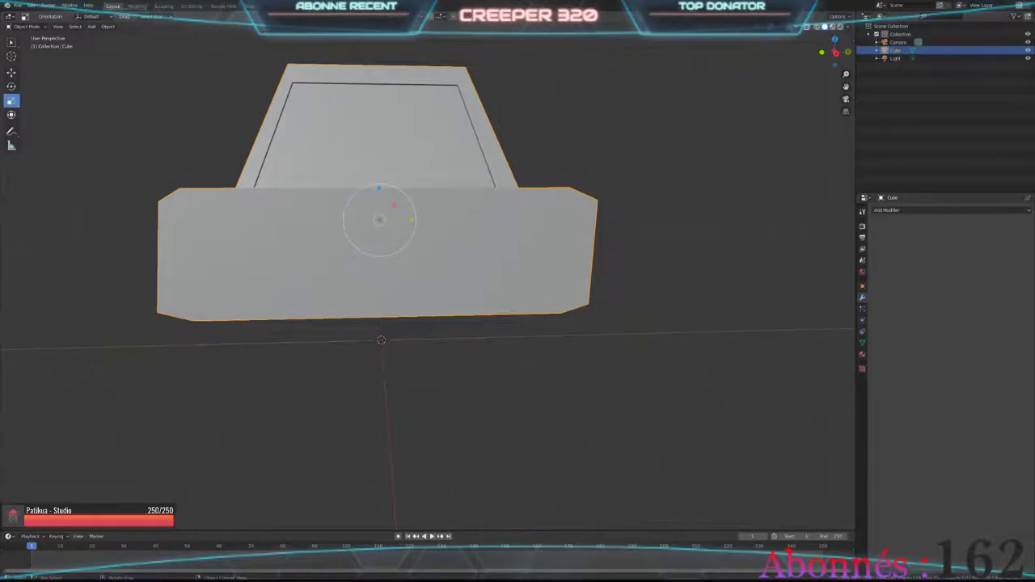
pyautogui.moveTo(381, 339); pyautogui.dragTo(381, 340, button='middle')
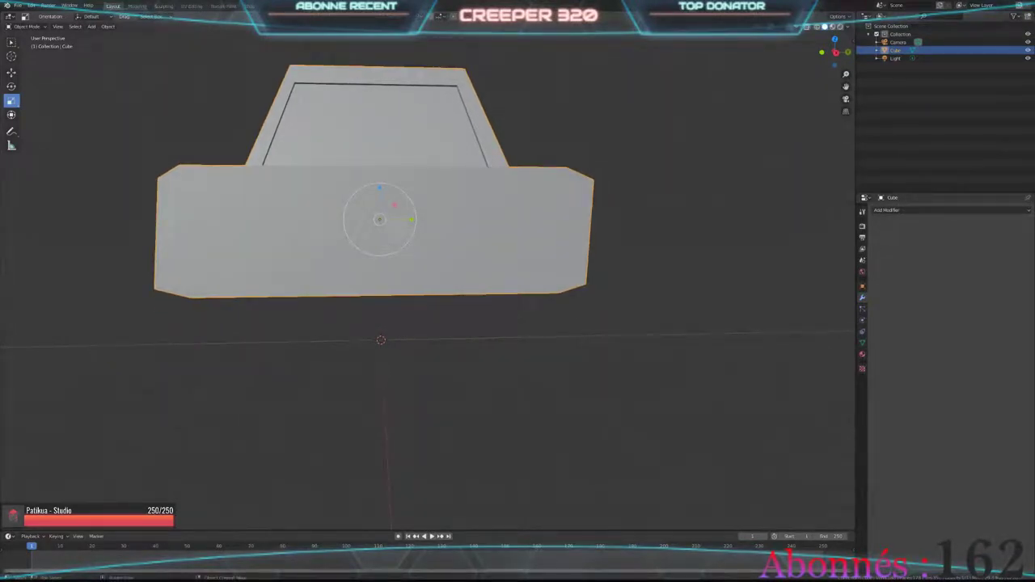
# Step: Enter Edit Mode and cut a horizontal edge loop across the car's rear
pyautogui.press('Tab')
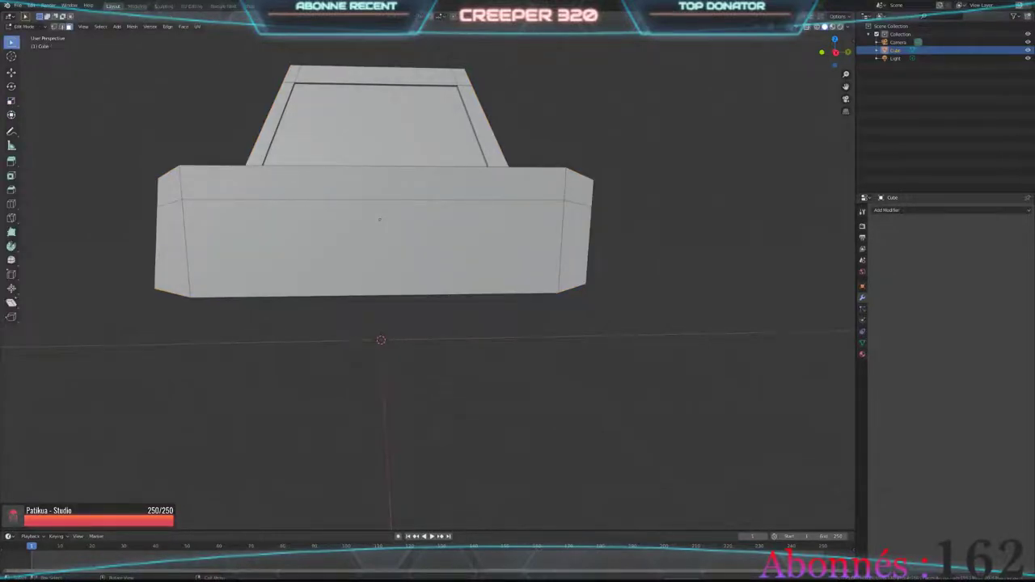
pyautogui.hotkey('ctrl', 'r')
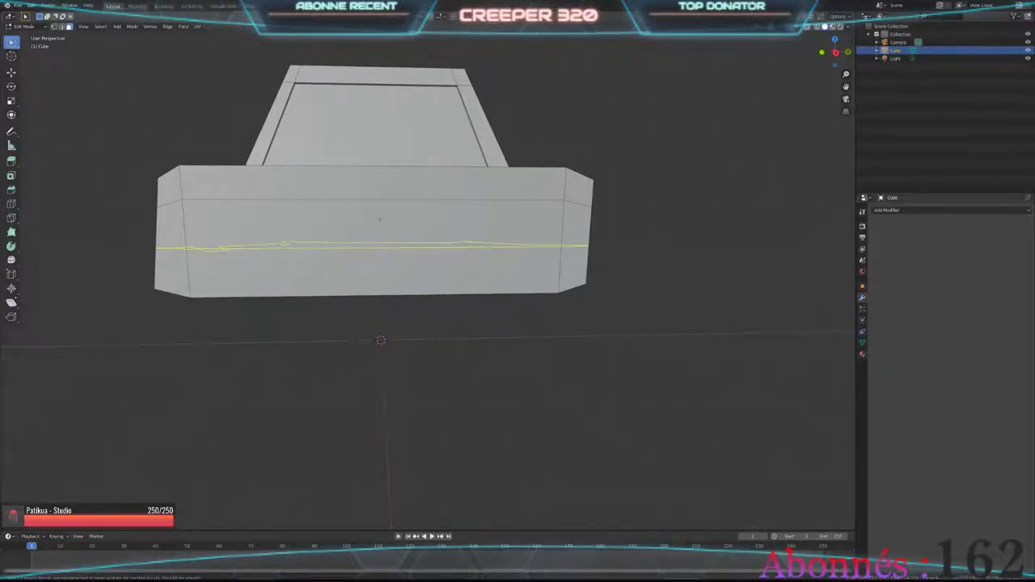
pyautogui.click(170, 221)
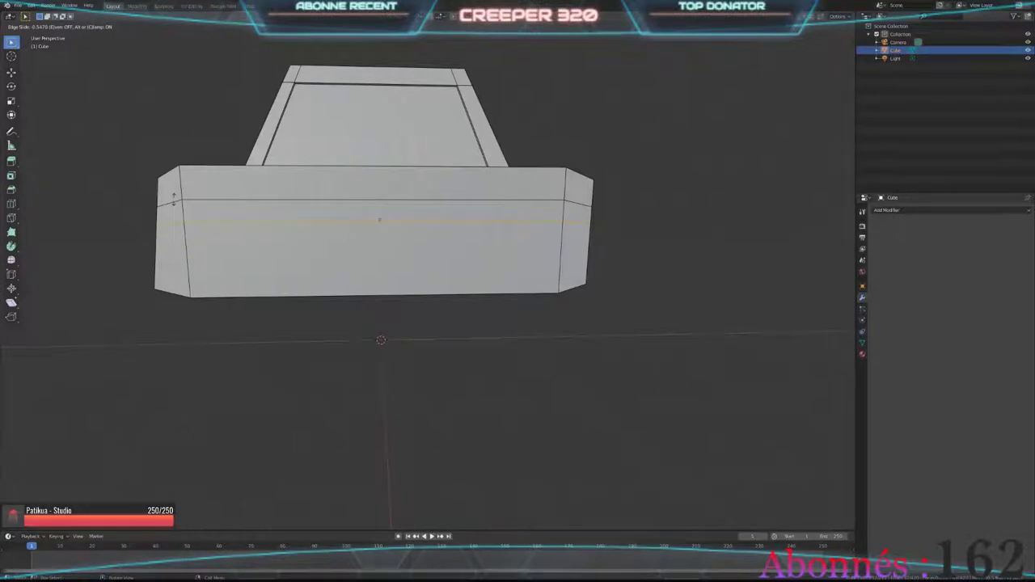
pyautogui.click(172, 198)
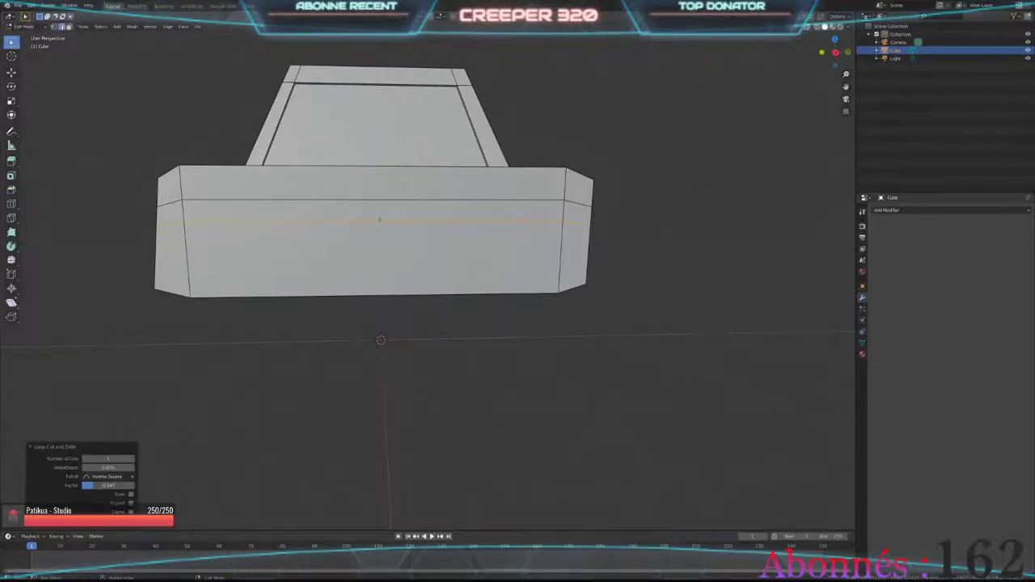
# Step: Add two evenly spaced vertical edge loops across the body
pyautogui.hotkey('ctrl', 'r')
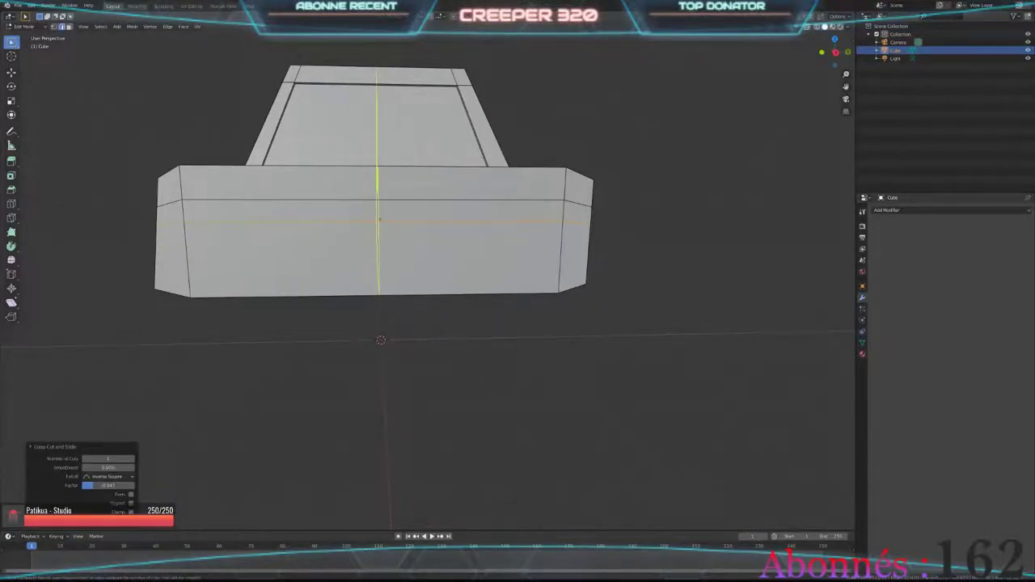
pyautogui.scroll(1, 378, 186)
pyautogui.click(377, 186)
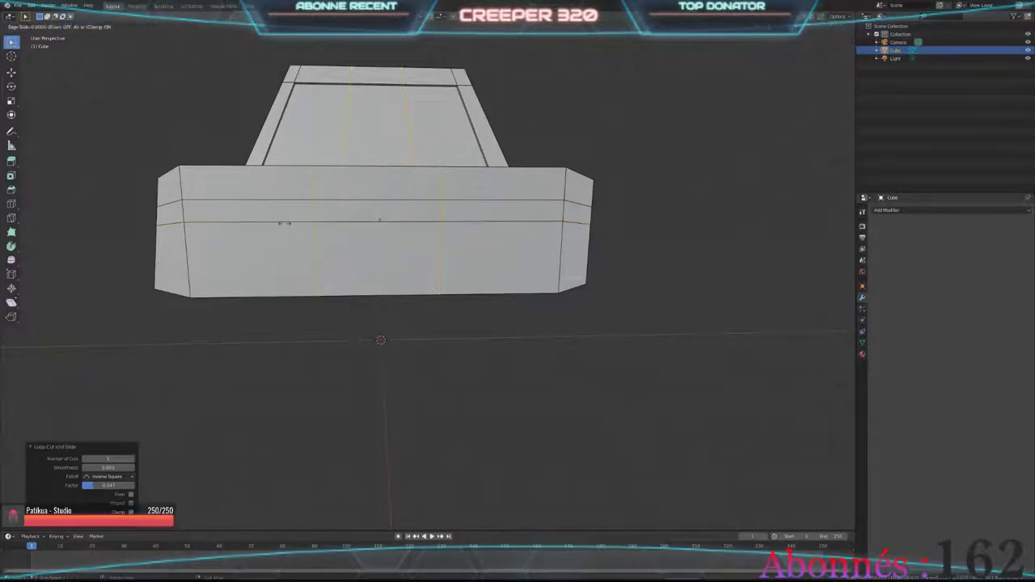
pyautogui.rightClick(377, 186)
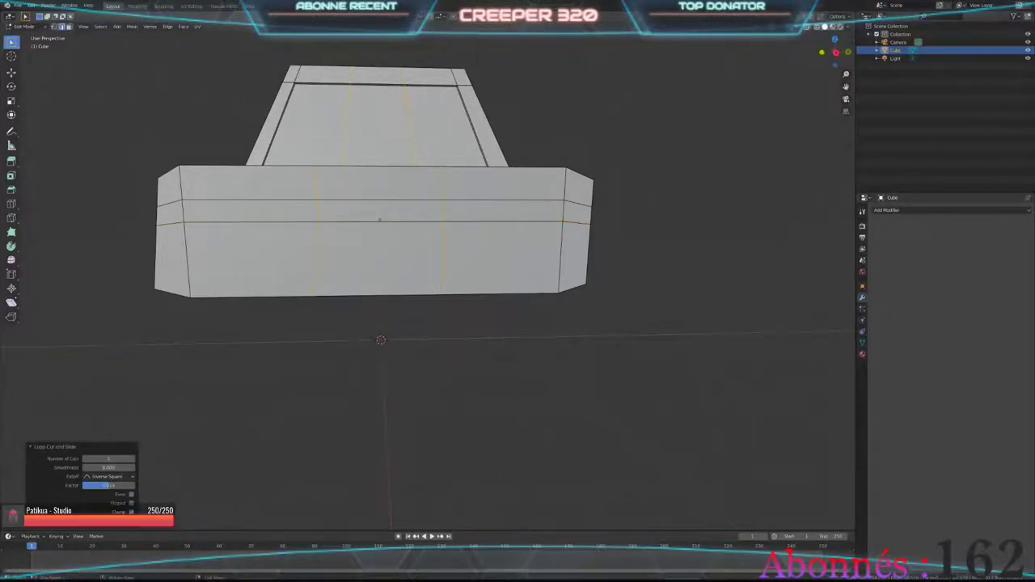
pyautogui.hotkey('alt', 'a')
# Step: Slide both vertical edge loops along Y to frame the central panel
pyautogui.hotkey('ctrl', 'r')
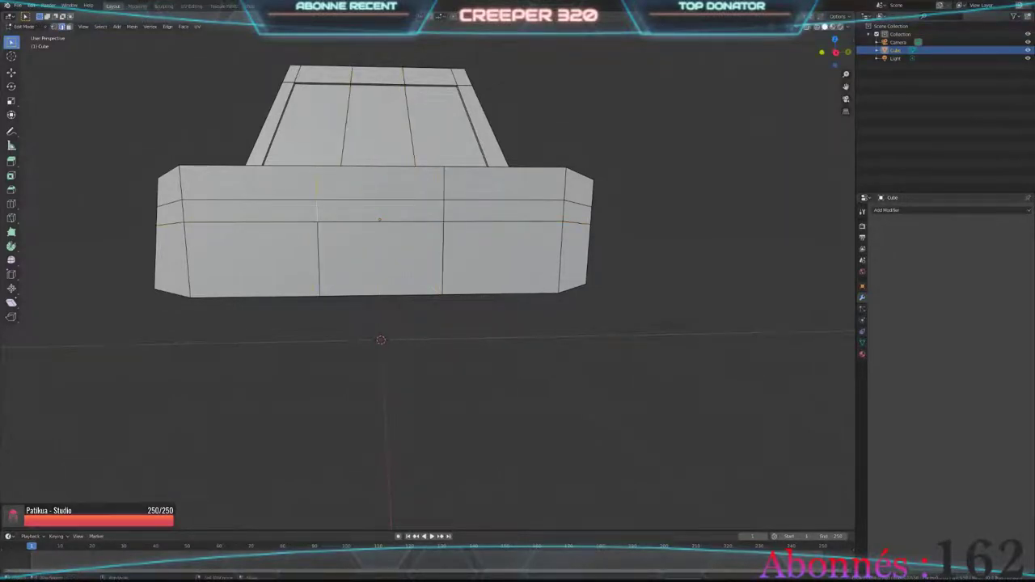
pyautogui.press('g')
pyautogui.press('y')
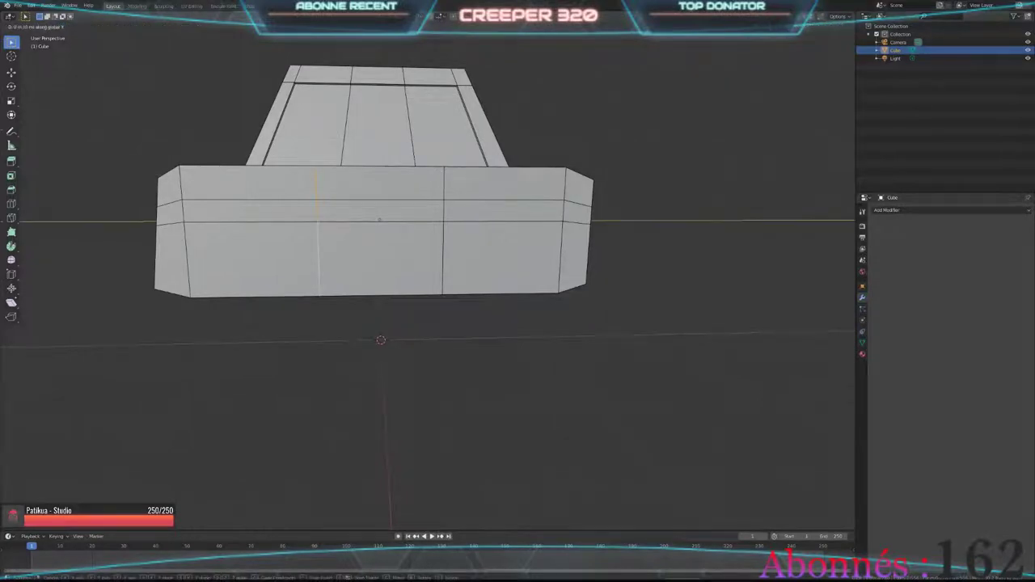
pyautogui.press('Return')
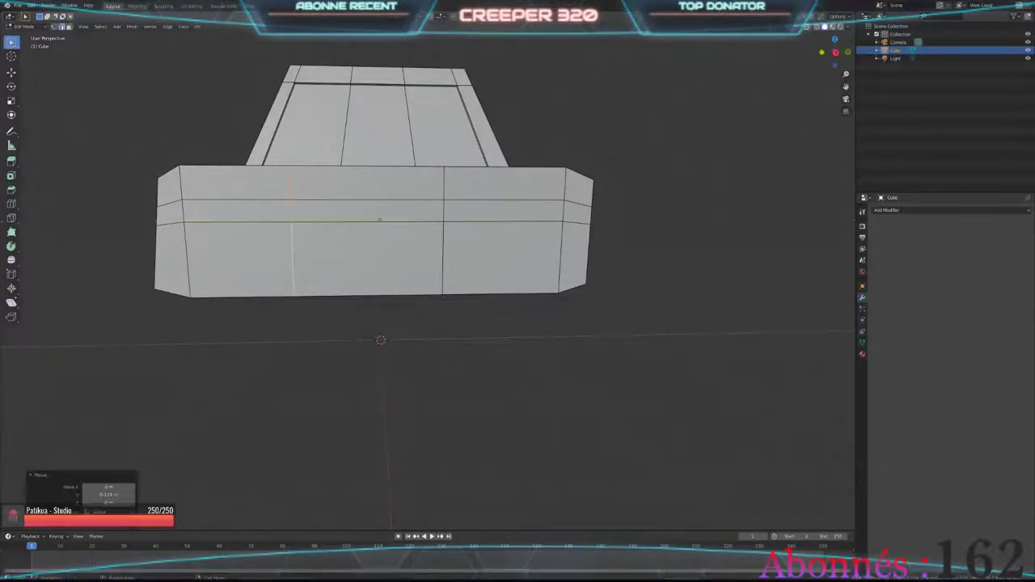
pyautogui.click(443, 259)
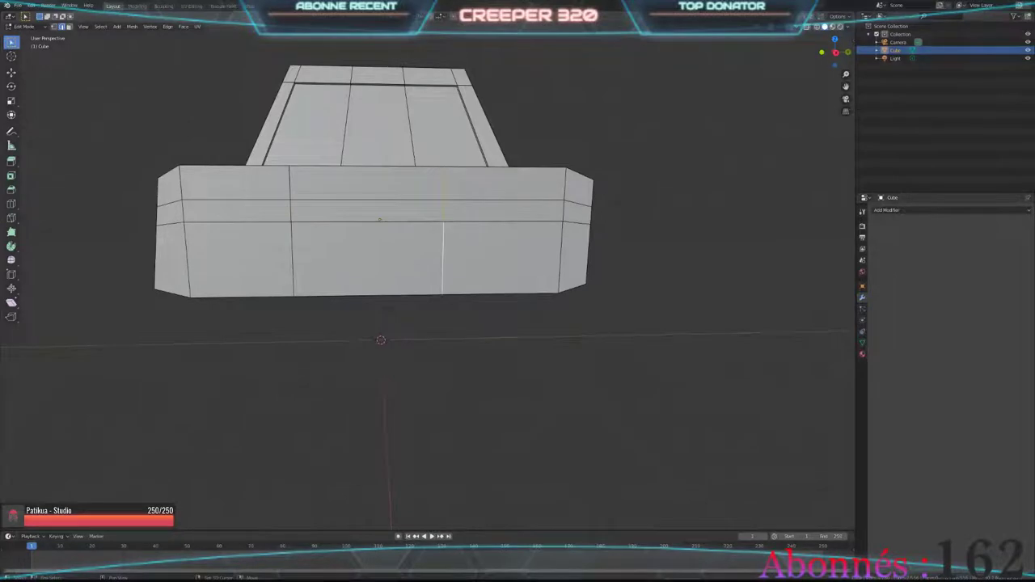
pyautogui.press('g')
pyautogui.press('x')
pyautogui.press('y')
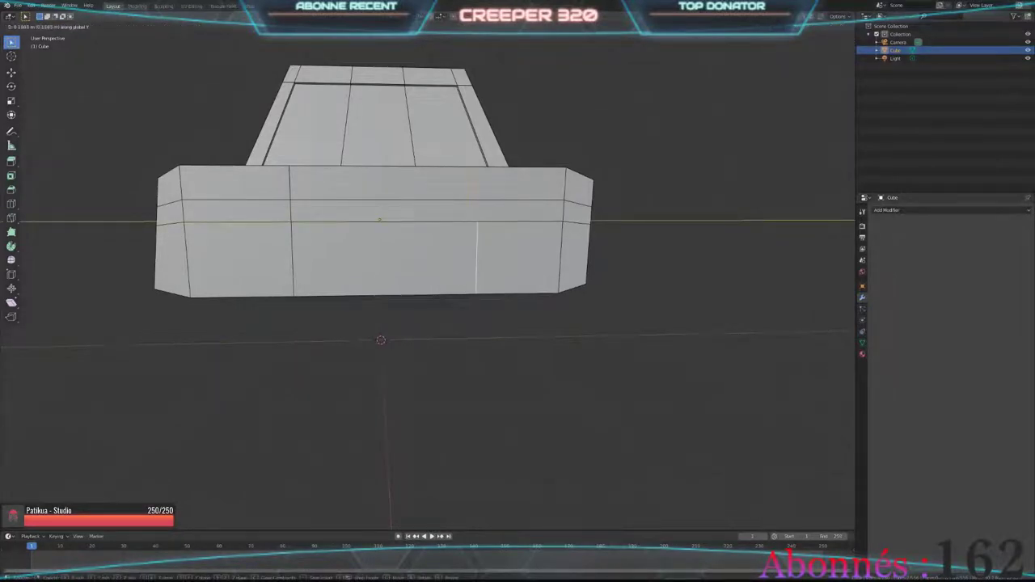
pyautogui.press('Return')
# Step: Select the long strip face on the car's side
pyautogui.scroll(4, 408, 445)
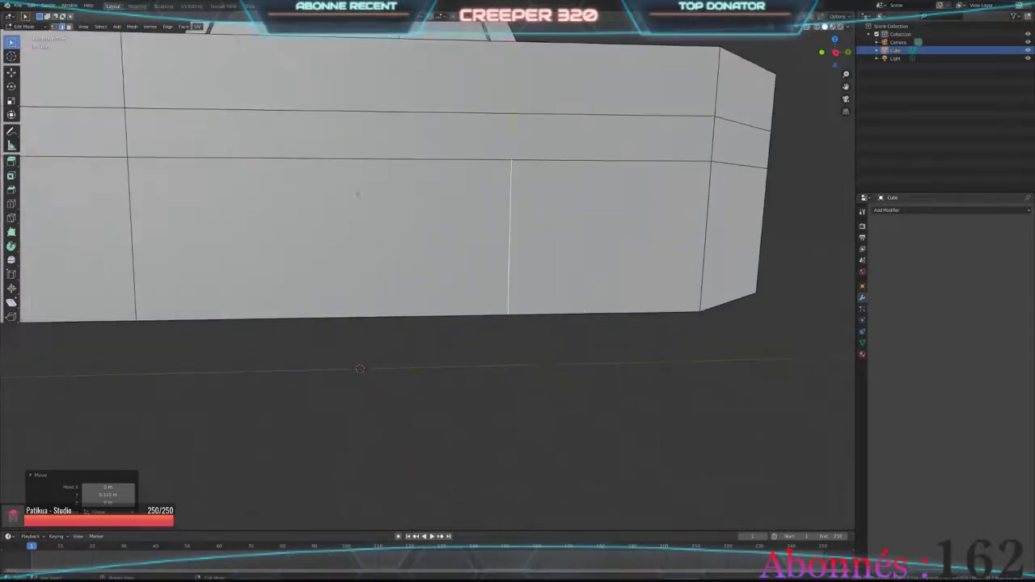
pyautogui.scroll(-2, 402, 444)
pyautogui.moveTo(402, 444); pyautogui.dragTo(408, 445, button='middle')
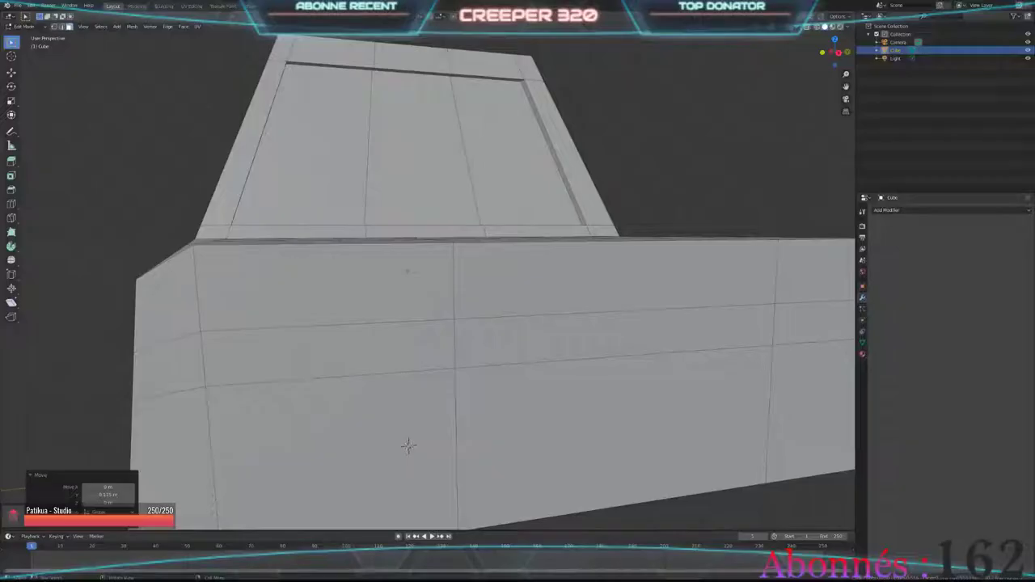
pyautogui.hotkey('ctrl', 'z')
pyautogui.scroll(-3, 408, 445)
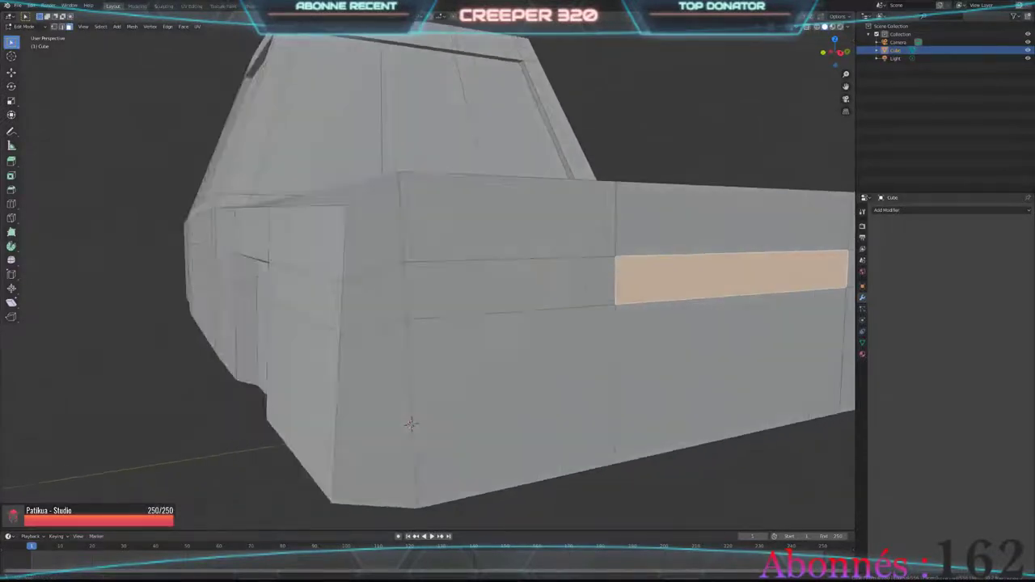
pyautogui.moveTo(408, 445); pyautogui.dragTo(260, 416, button='middle')
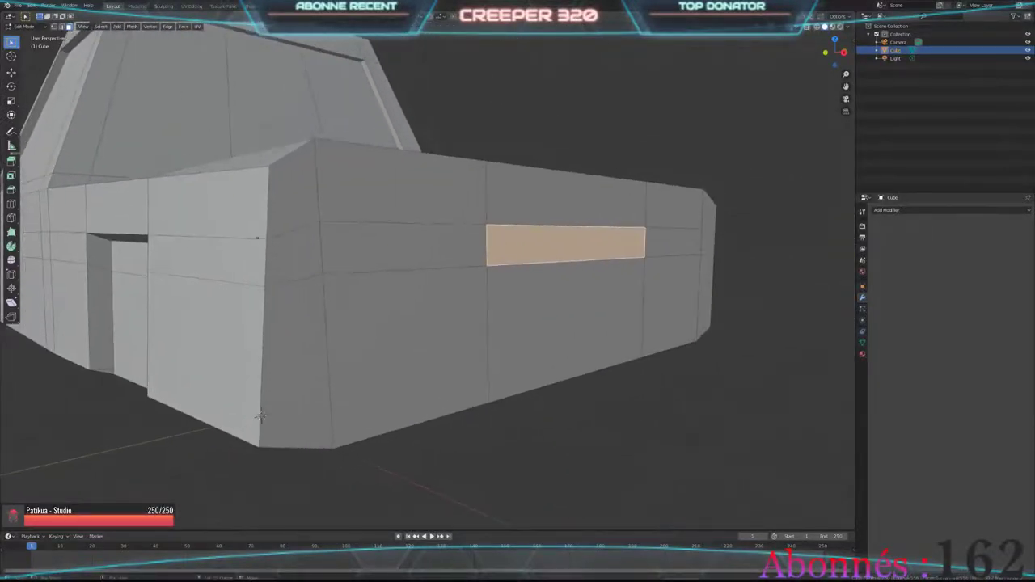
# Step: Extrude the strip face 0.025 m outward along X
pyautogui.press('e')
pyautogui.press('x')
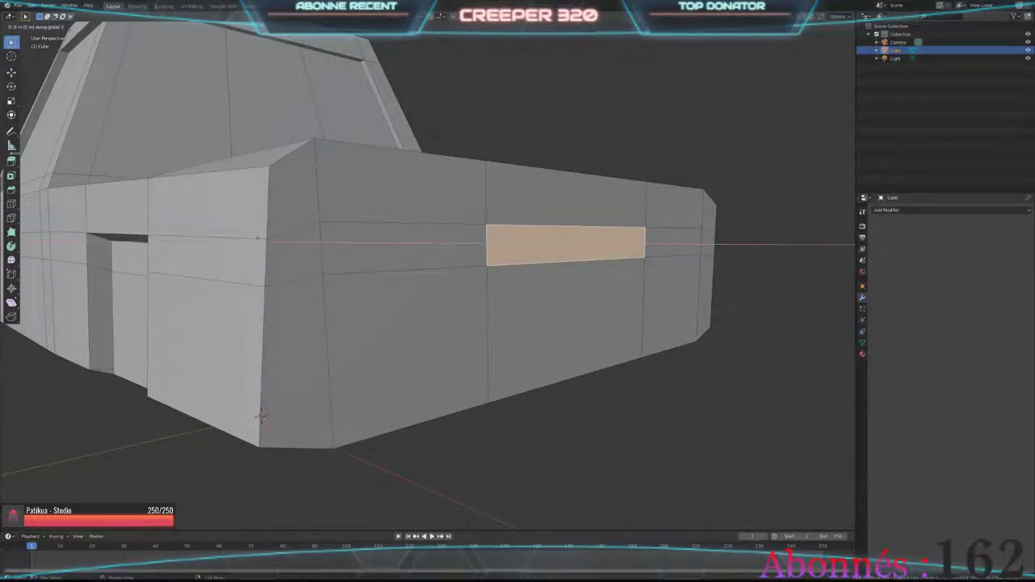
pyautogui.write('0.025')
pyautogui.press('Return')
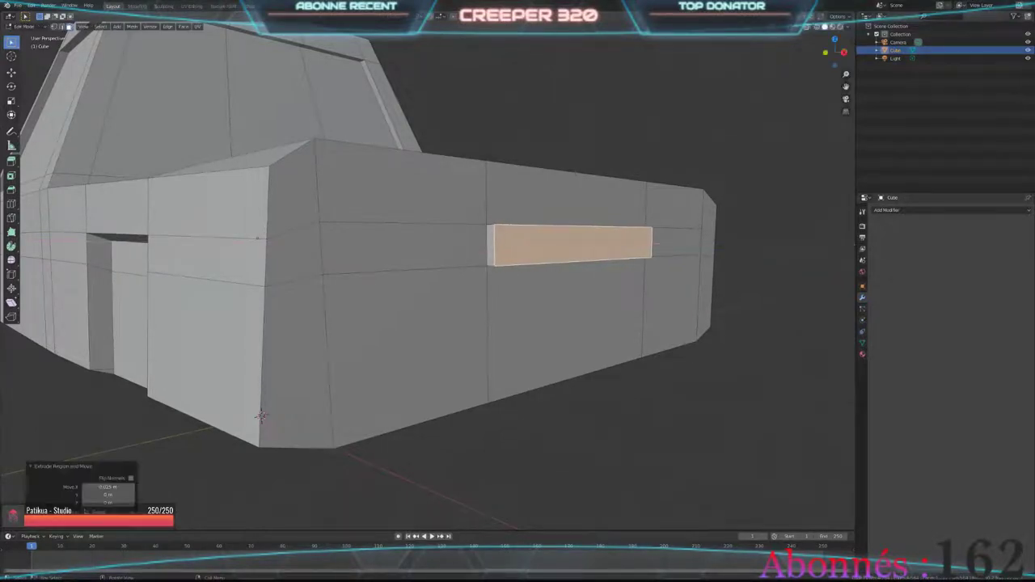
pyautogui.press('e')
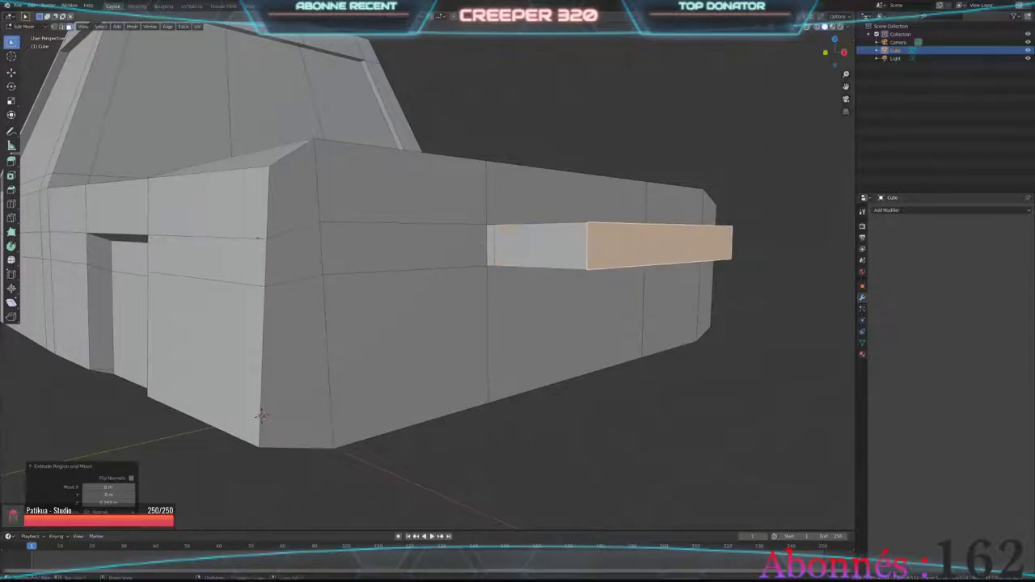
pyautogui.press('Escape')
# Step: Rotate to a straight-on side view with the numpad keys
pyautogui.press('KP_6')
pyautogui.press('KP_2')
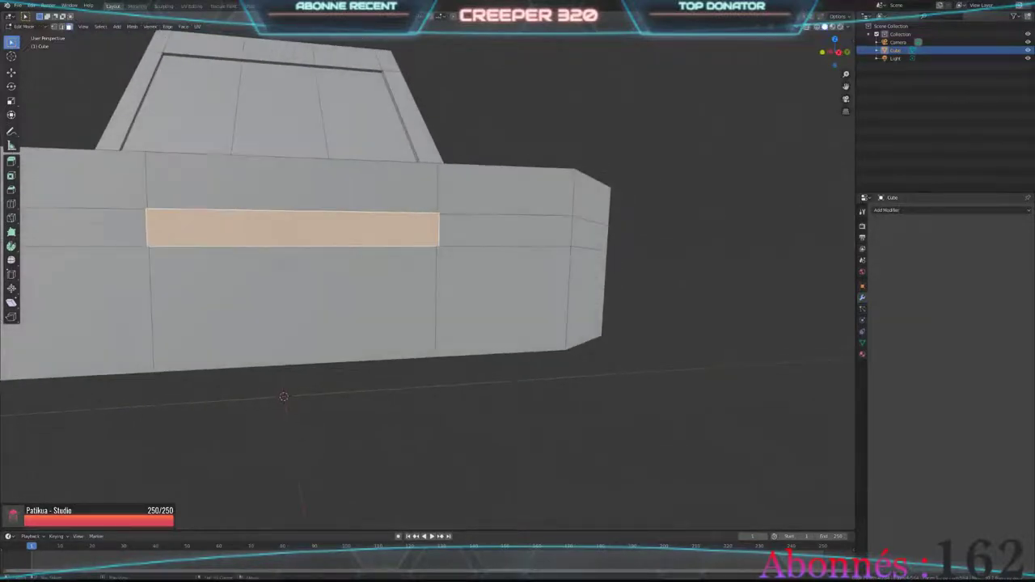
pyautogui.press('KP_8')
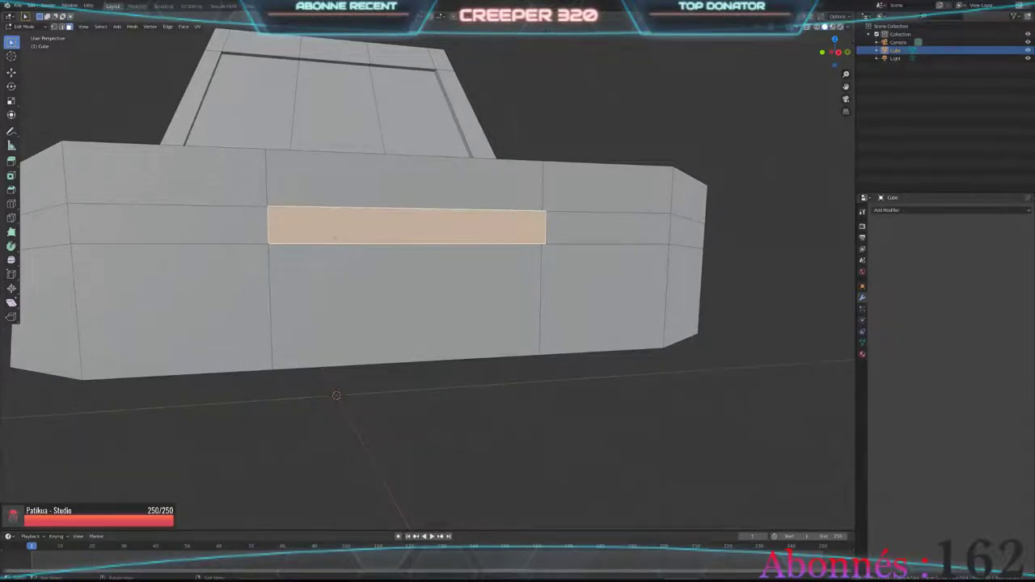
pyautogui.hotkey('ctrl', 'r')
# Step: Add horizontal loop cuts through the side body on both sides of the car
pyautogui.click(279, 252)
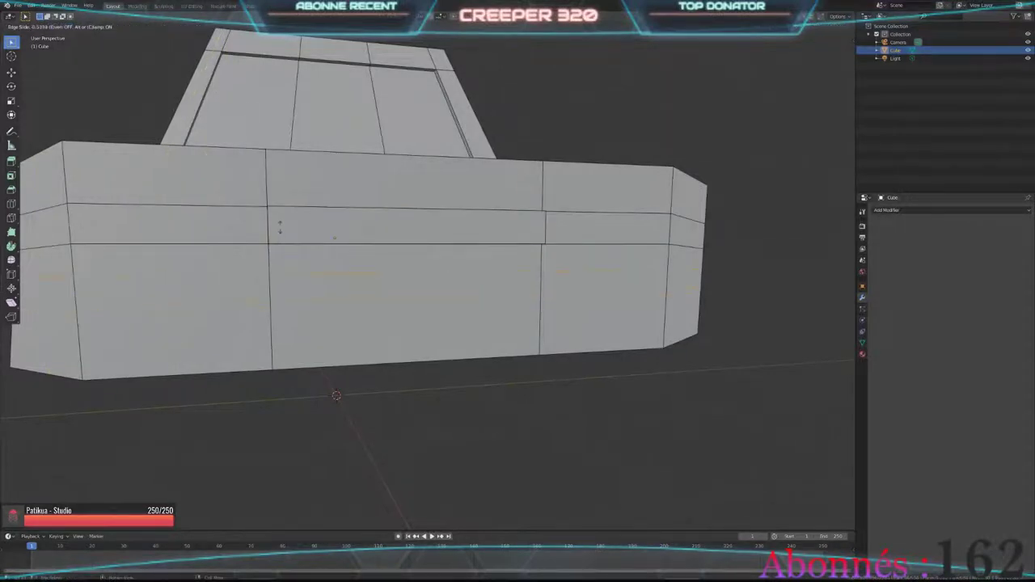
pyautogui.click(280, 227)
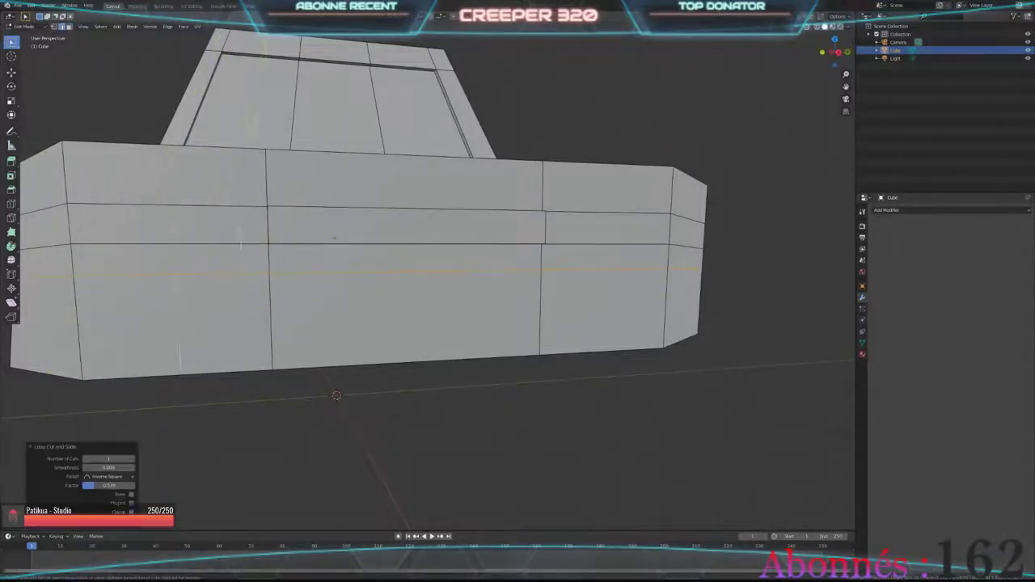
pyautogui.click(82, 266)
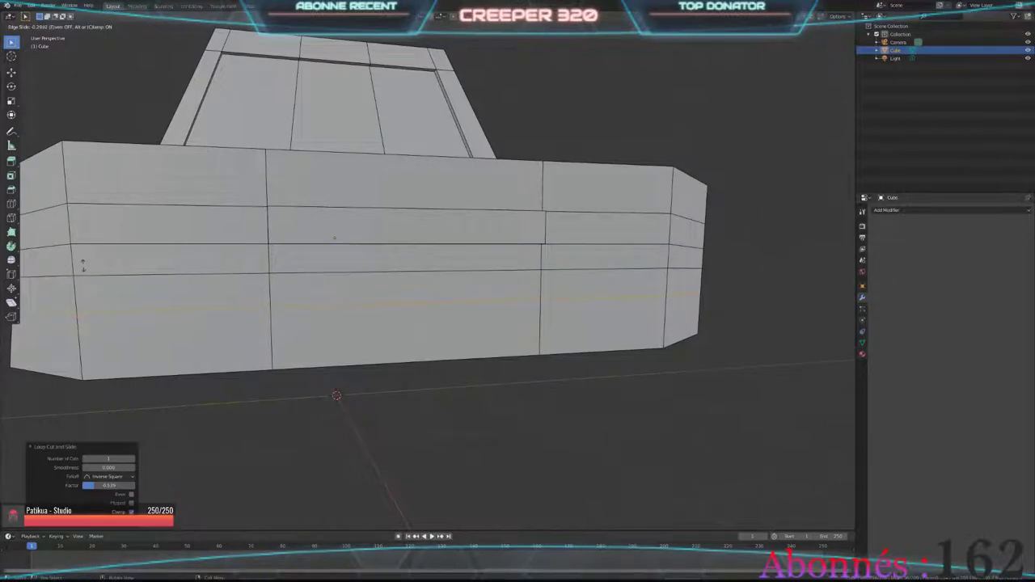
pyautogui.click(82, 267)
pyautogui.moveTo(82, 267); pyautogui.dragTo(146, 258, button='middle')
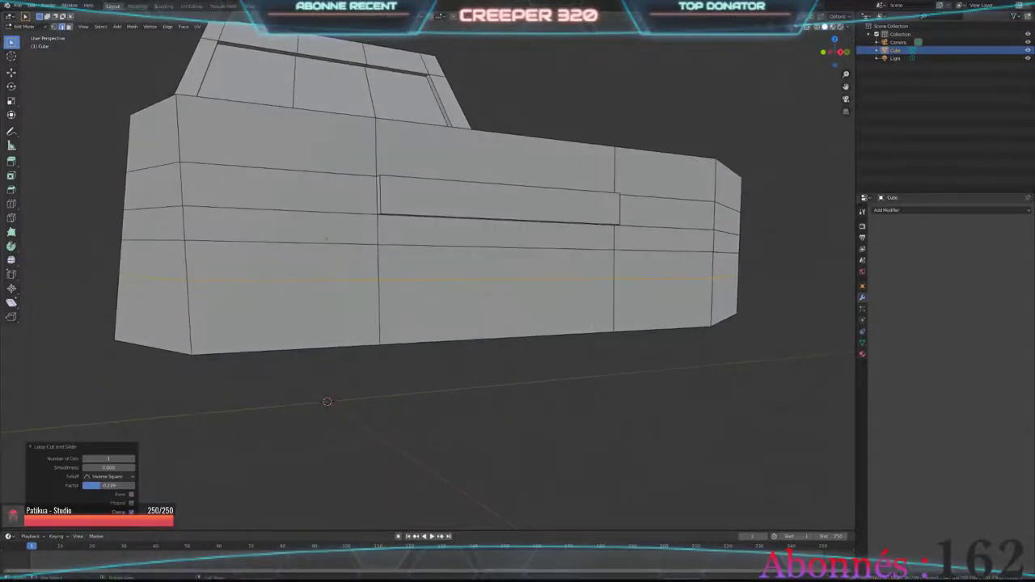
pyautogui.click(327, 279)
# Step: Move the face below the new loop outward along X as a trim strip, then leave Edit Mode
pyautogui.click(498, 261)
pyautogui.moveTo(498, 260)
pyautogui.mouseDown(button='middle')
pyautogui.moveTo(452, 267)
pyautogui.moveTo(316, 237)
pyautogui.mouseUp(button='middle')
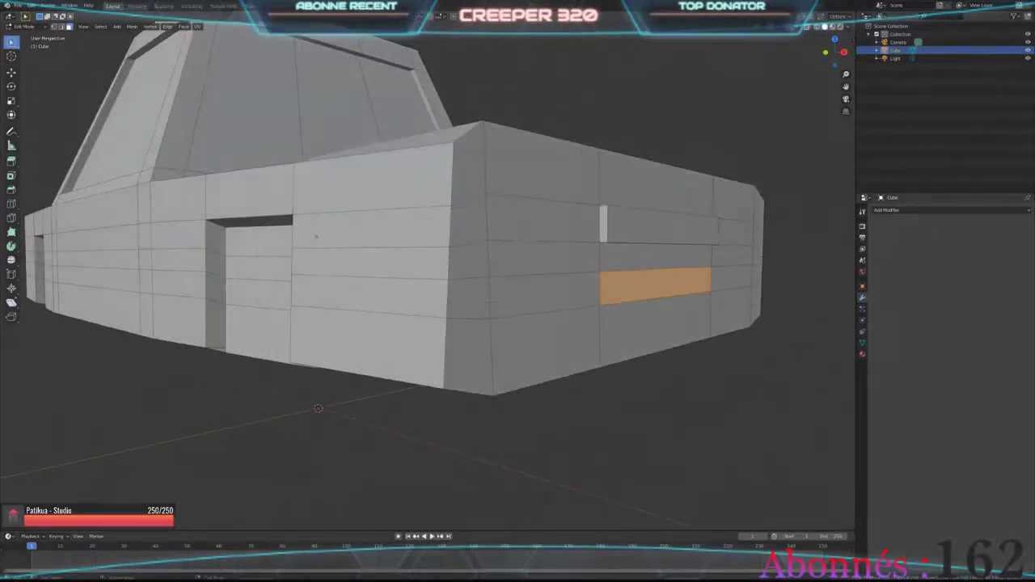
pyautogui.press('g')
pyautogui.press('x')
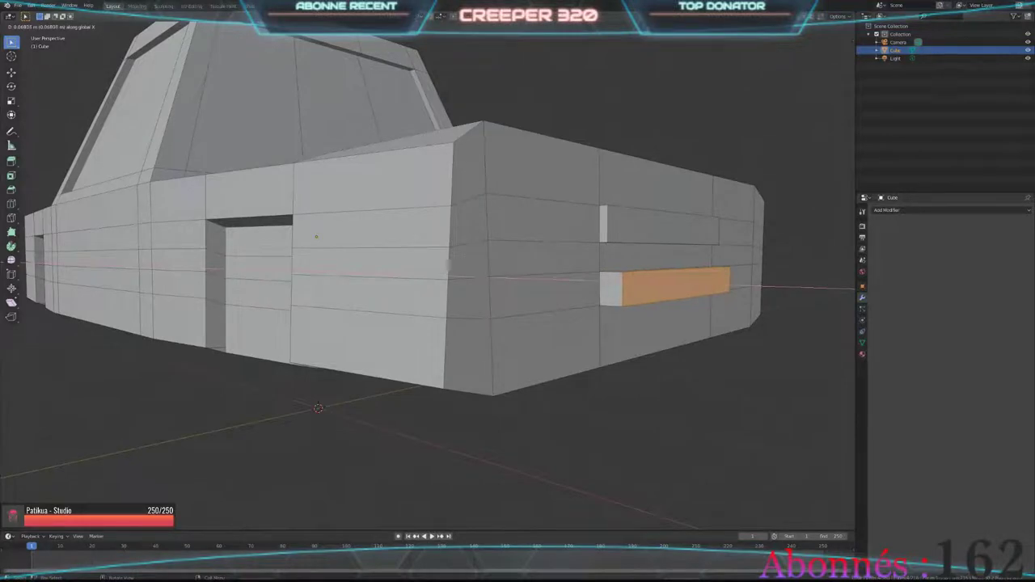
pyautogui.press('Return')
pyautogui.moveTo(316, 236)
pyautogui.mouseDown(button='middle')
pyautogui.moveTo(383, 373)
pyautogui.moveTo(421, 372)
pyautogui.moveTo(423, 362)
pyautogui.mouseUp(button='middle')
pyautogui.press('Tab')
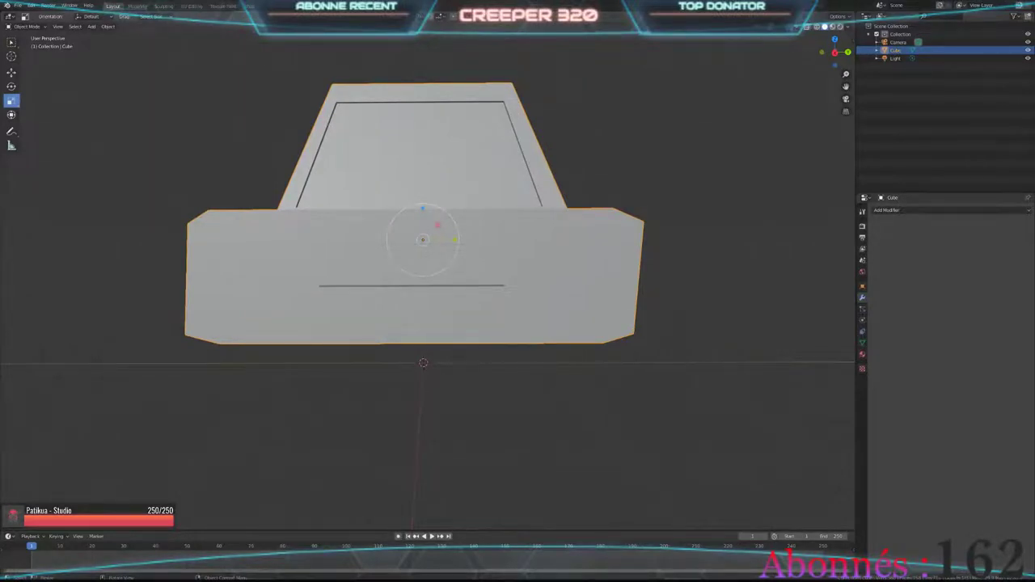
# Step: Select the upper-left and upper-right front corner faces and scale them down
pyautogui.press('Tab')
pyautogui.press('Tab')
pyautogui.press('Tab')
pyautogui.moveTo(429, 404); pyautogui.dragTo(465, 404, button='middle')
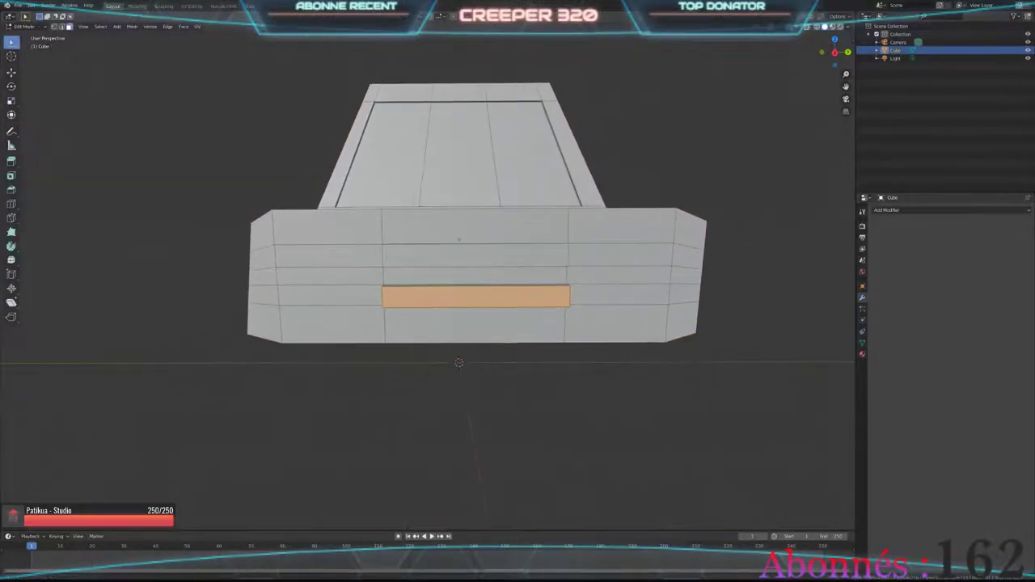
pyautogui.click(690, 229)
pyautogui.keyDown('shift'); pyautogui.click(261, 232); pyautogui.keyUp('shift')
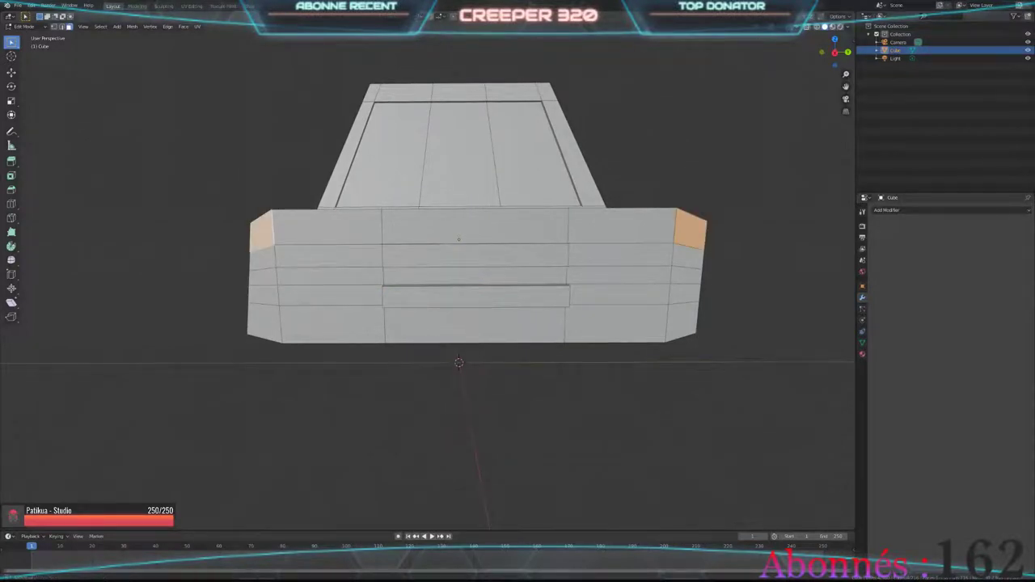
pyautogui.moveTo(486, 323); pyautogui.dragTo(420, 275, button='middle')
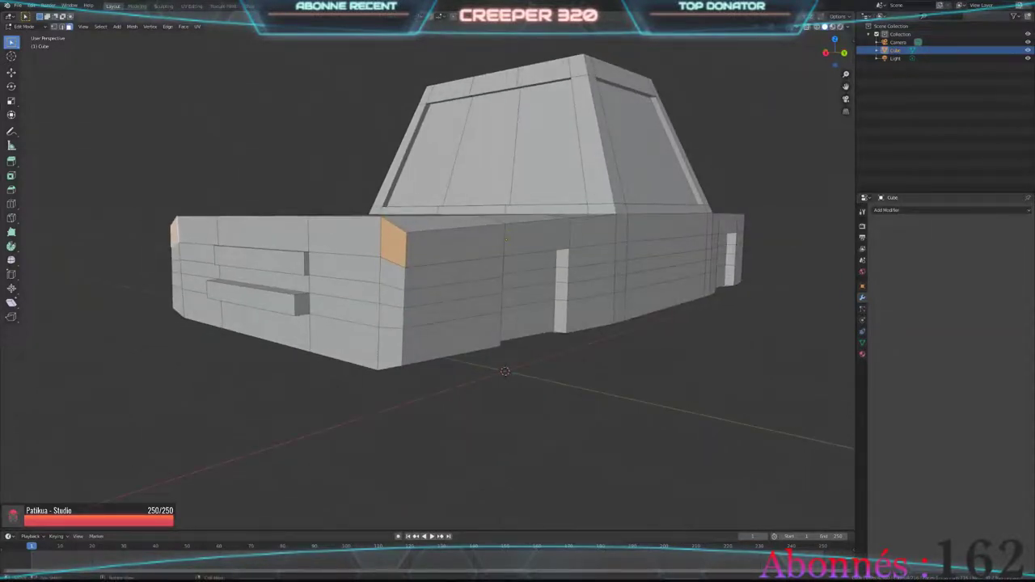
pyautogui.press('s')
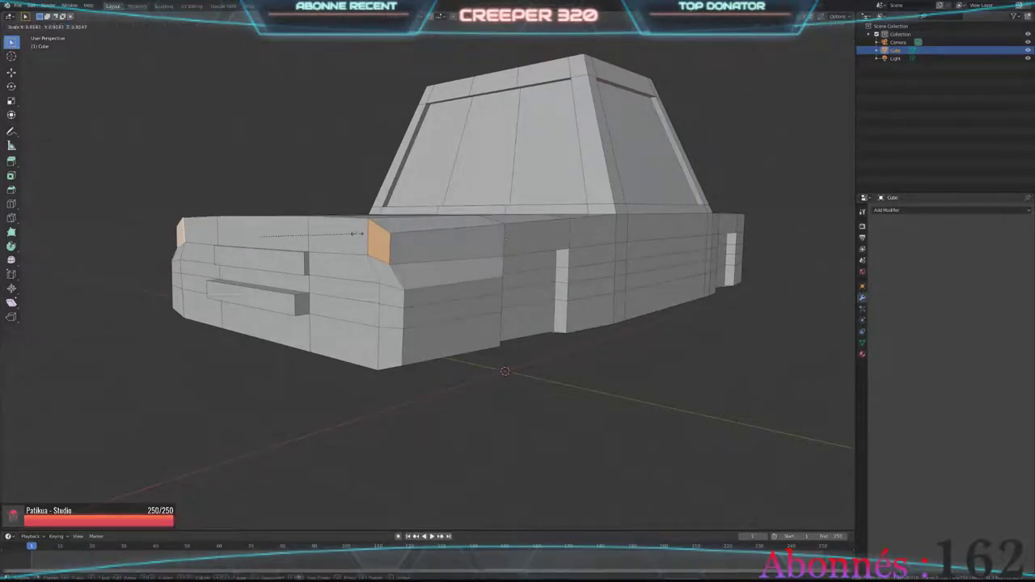
pyautogui.click(353, 234)
pyautogui.moveTo(354, 234); pyautogui.dragTo(421, 238, button='middle')
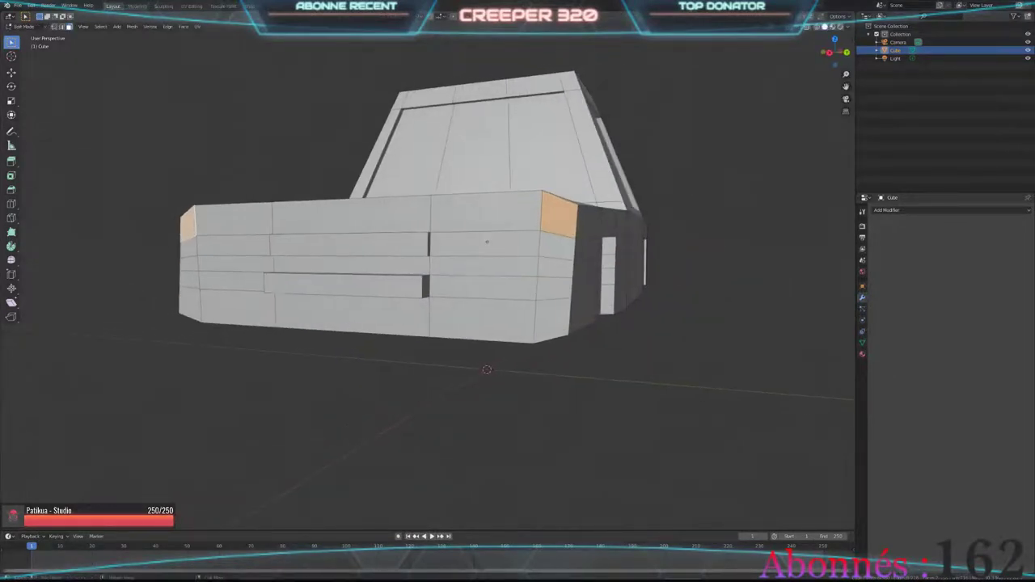
pyautogui.moveTo(420, 274)
pyautogui.mouseDown(button='middle')
pyautogui.moveTo(388, 275)
pyautogui.moveTo(388, 291)
pyautogui.mouseUp(button='middle')
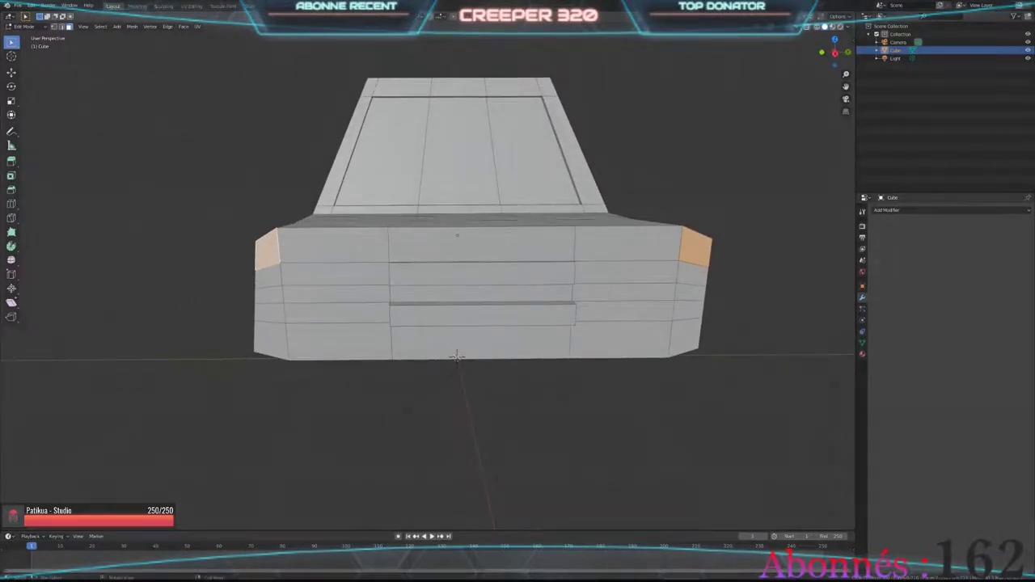
# Step: Shrink the front corner faces slightly and extrude them along X into headlight housings
pyautogui.press('s')
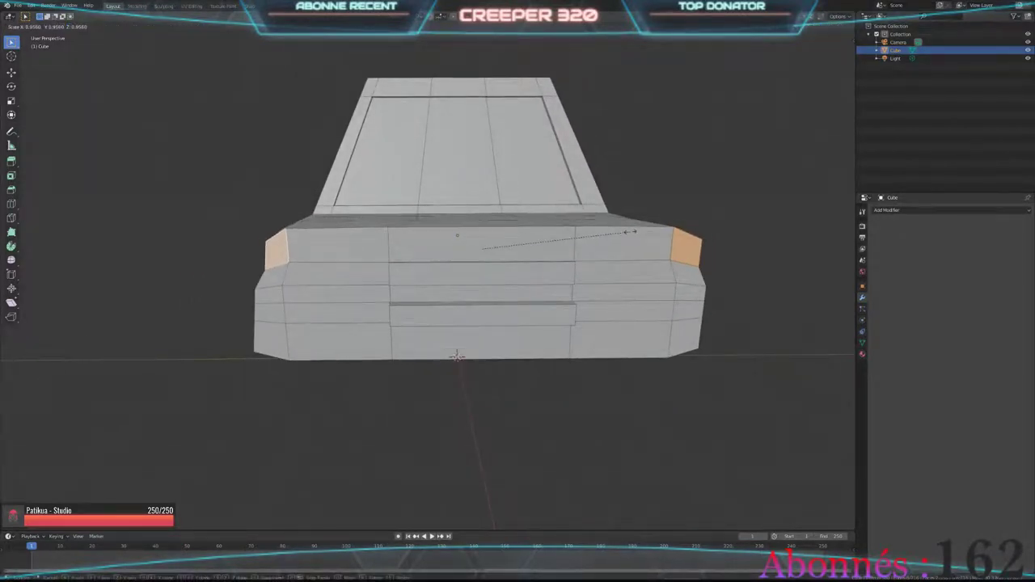
pyautogui.click(630, 232)
pyautogui.press('Tab')
pyautogui.moveTo(630, 232); pyautogui.dragTo(550, 243, button='middle')
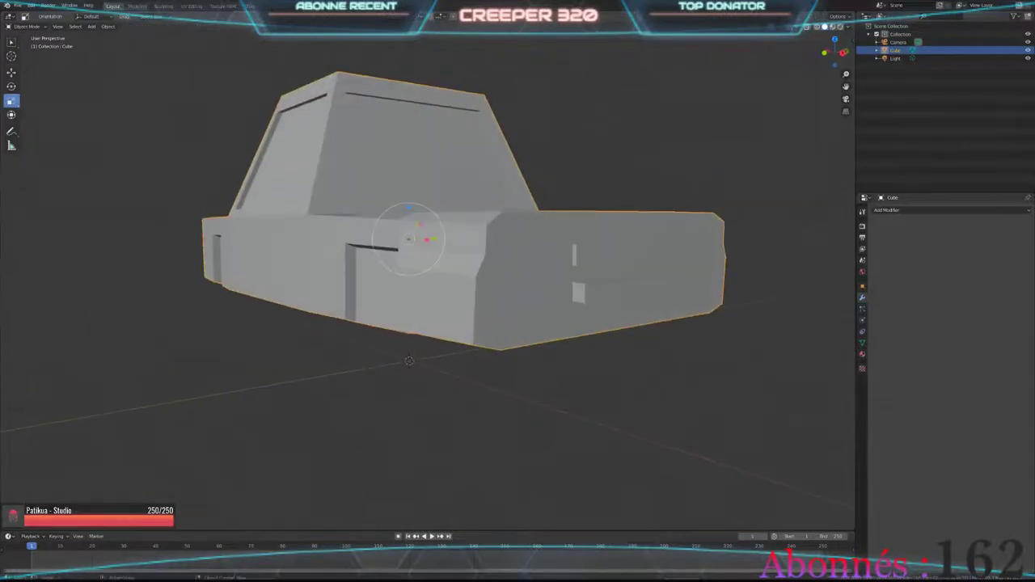
pyautogui.press('Tab')
pyautogui.press('g')
pyautogui.press('x')
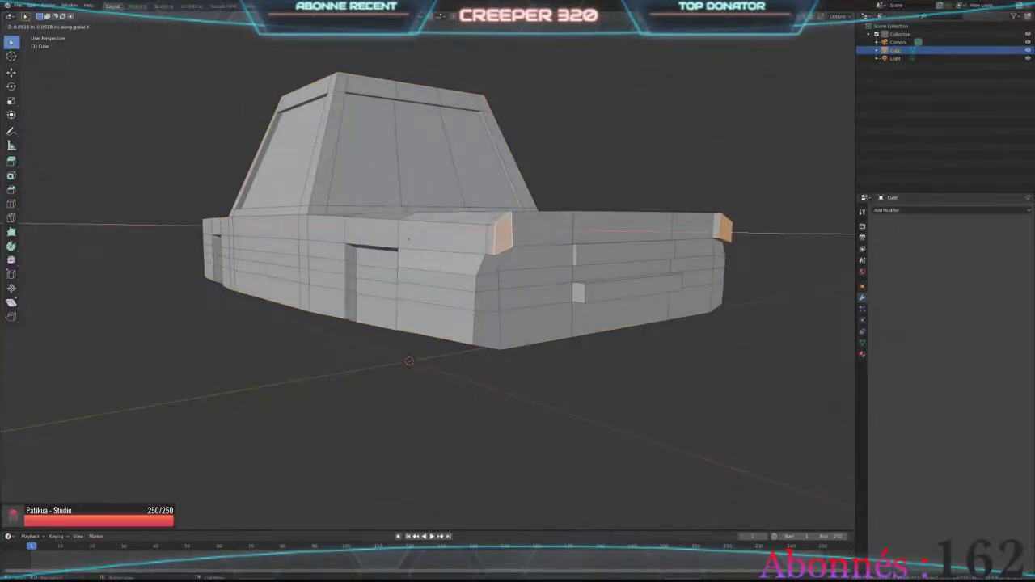
pyautogui.press('Return')
# Step: Add two vertical edge loops across the front of the car, one on each side
pyautogui.moveTo(518, 404); pyautogui.dragTo(437, 404, button='middle')
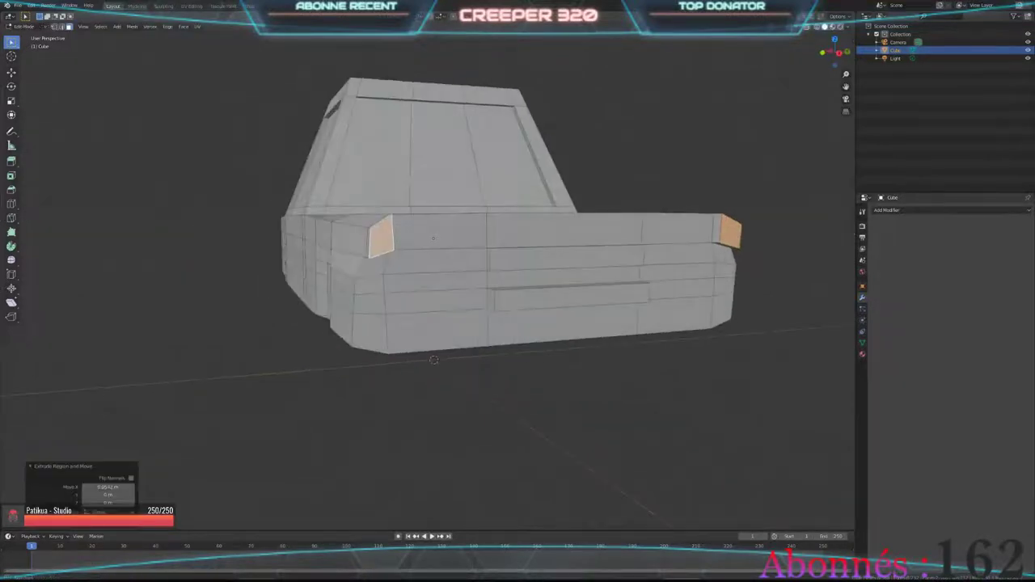
pyautogui.scroll(3, 452, 243)
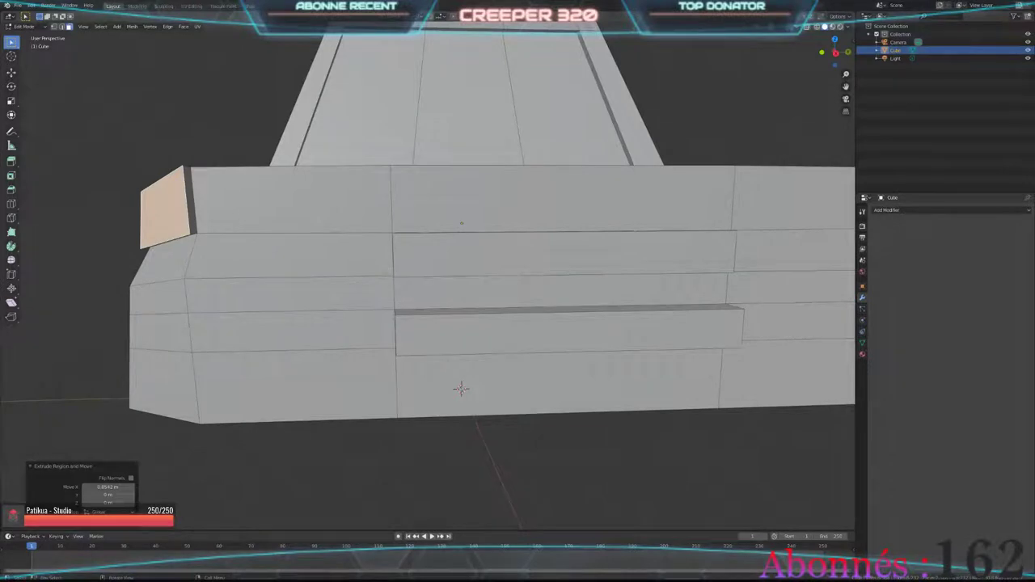
pyautogui.moveTo(461, 389); pyautogui.dragTo(386, 381, button='middle')
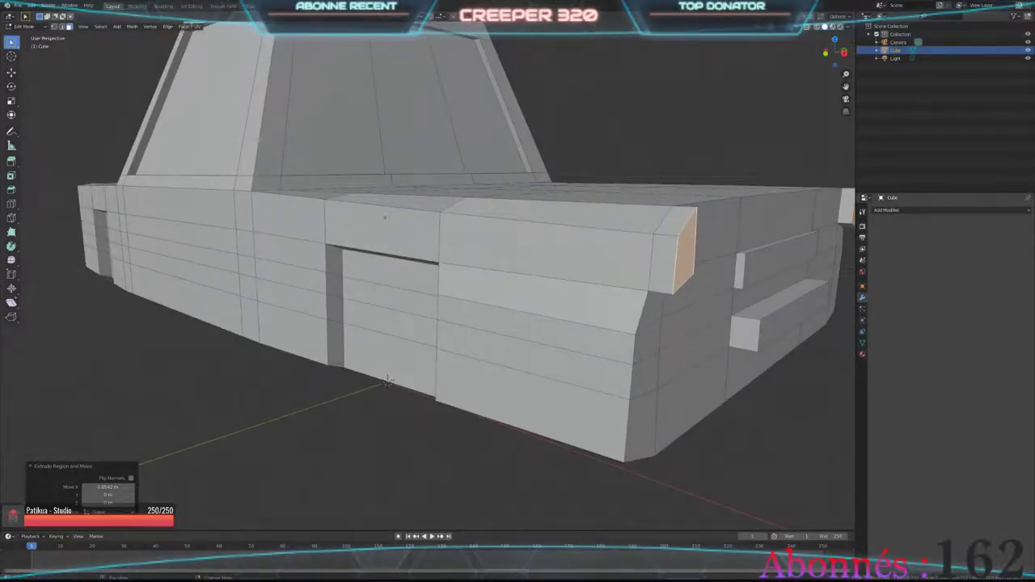
pyautogui.moveTo(387, 381); pyautogui.dragTo(440, 373, button='middle')
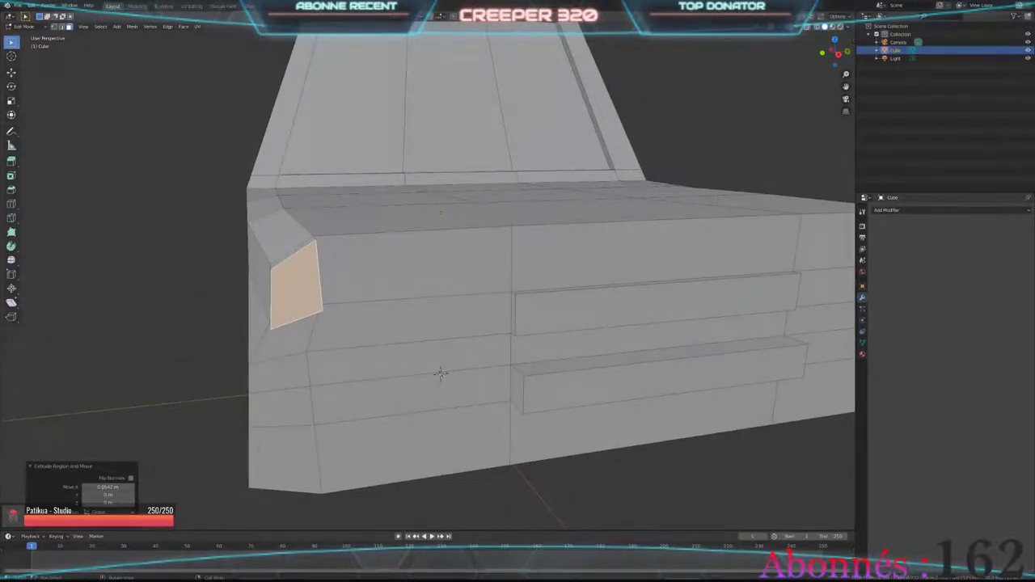
pyautogui.moveTo(440, 373)
pyautogui.mouseDown(button='middle')
pyautogui.moveTo(474, 380)
pyautogui.moveTo(466, 367)
pyautogui.mouseUp(button='middle')
pyautogui.scroll(3, 474, 381)
pyautogui.scroll(-3, 477, 397)
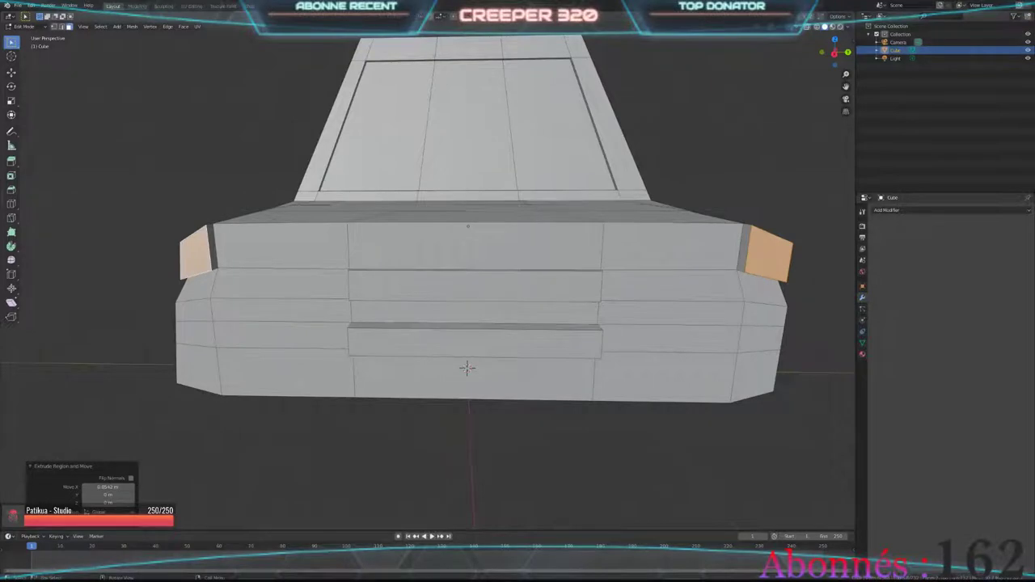
pyautogui.hotkey('ctrl', 'r')
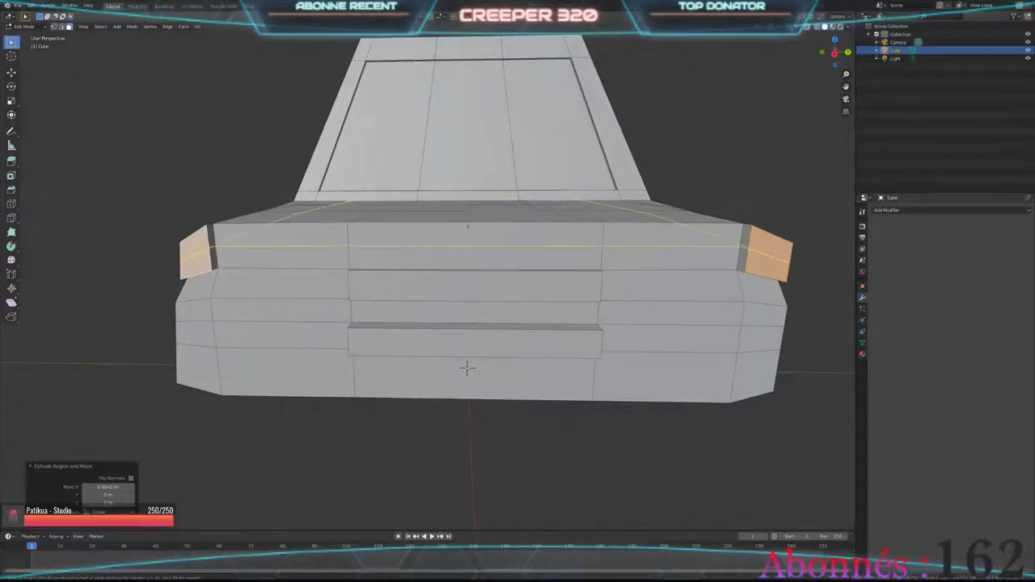
pyautogui.click(300, 232)
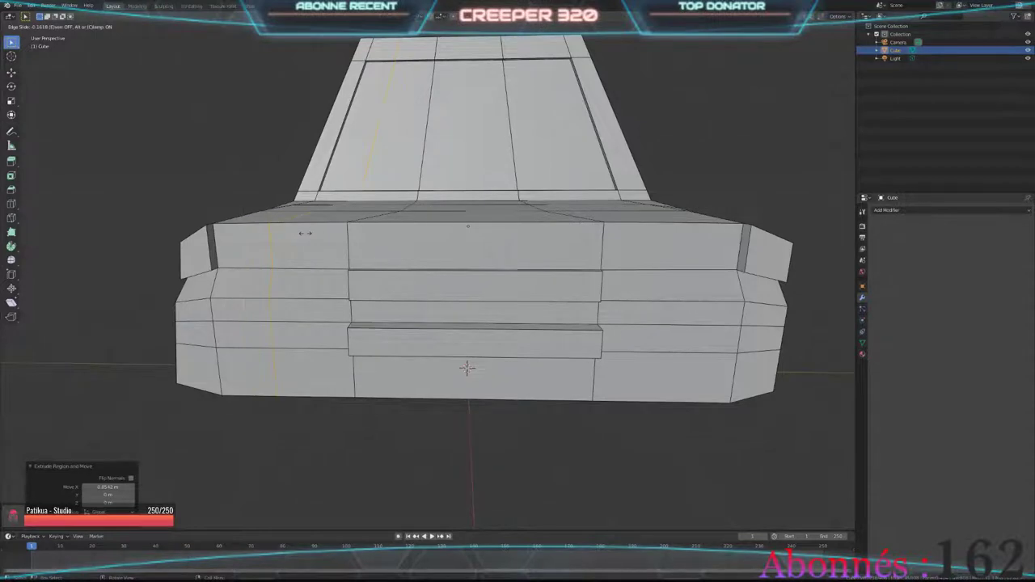
pyautogui.click(307, 233)
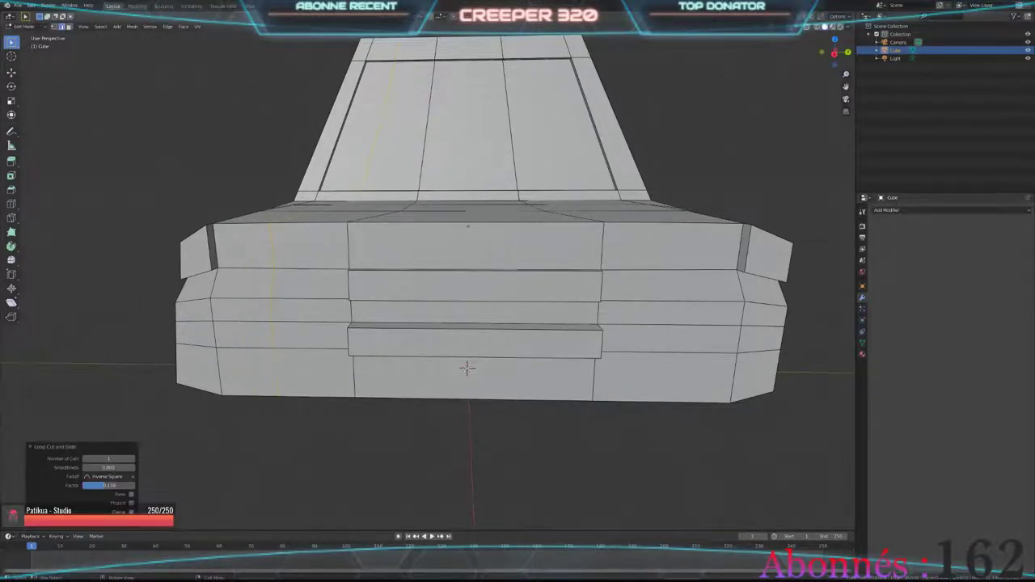
pyautogui.hotkey('ctrl', 'r')
pyautogui.click(671, 232)
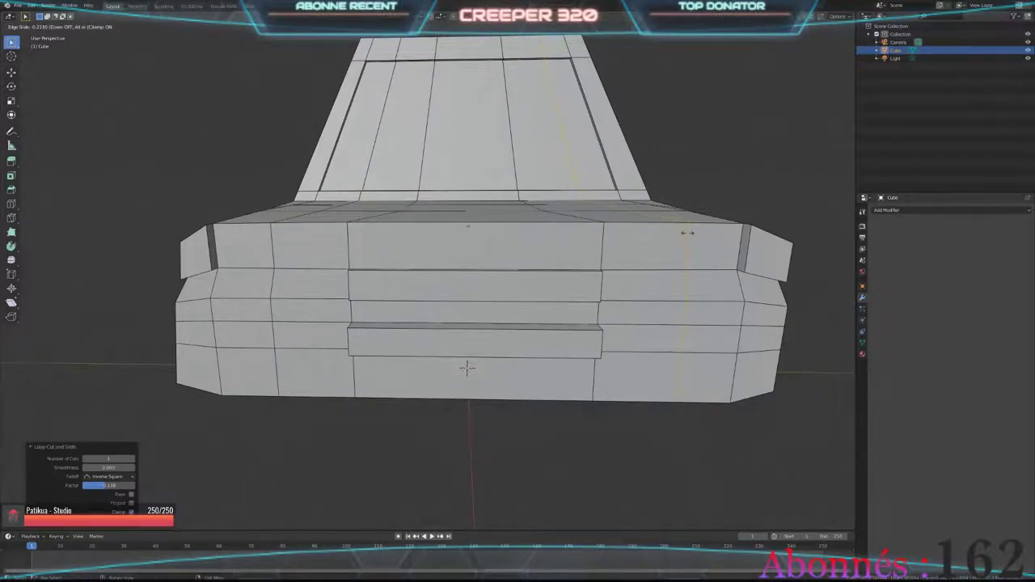
pyautogui.click(680, 233)
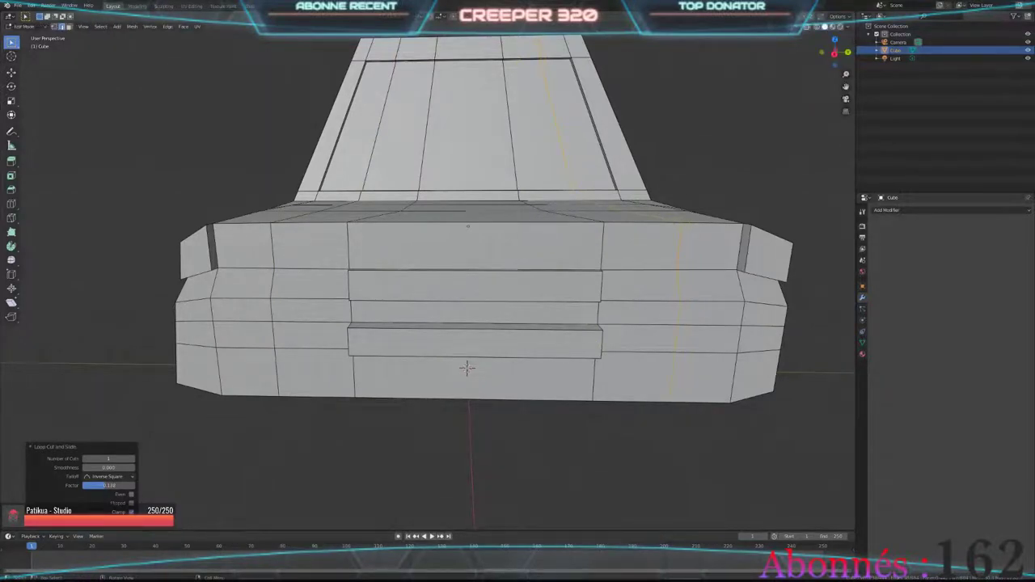
# Step: Extrude the left and right headlight faces with a 0.05 m X offset
pyautogui.hotkey('alt', 'a')
pyautogui.click(243, 247)
pyautogui.keyDown('shift'); pyautogui.click(709, 246); pyautogui.keyUp('shift')
pyautogui.press('g')
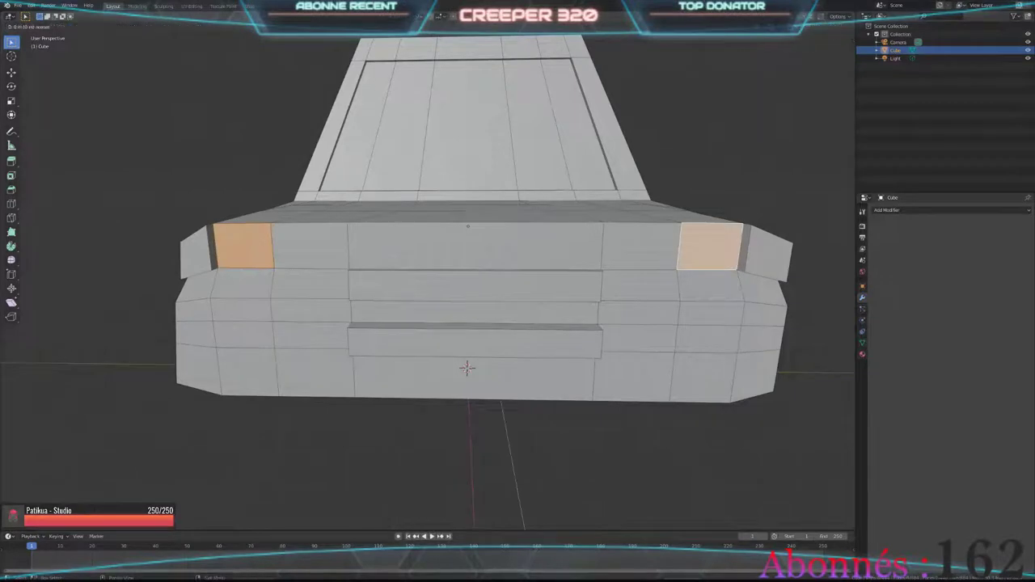
pyautogui.press('Escape')
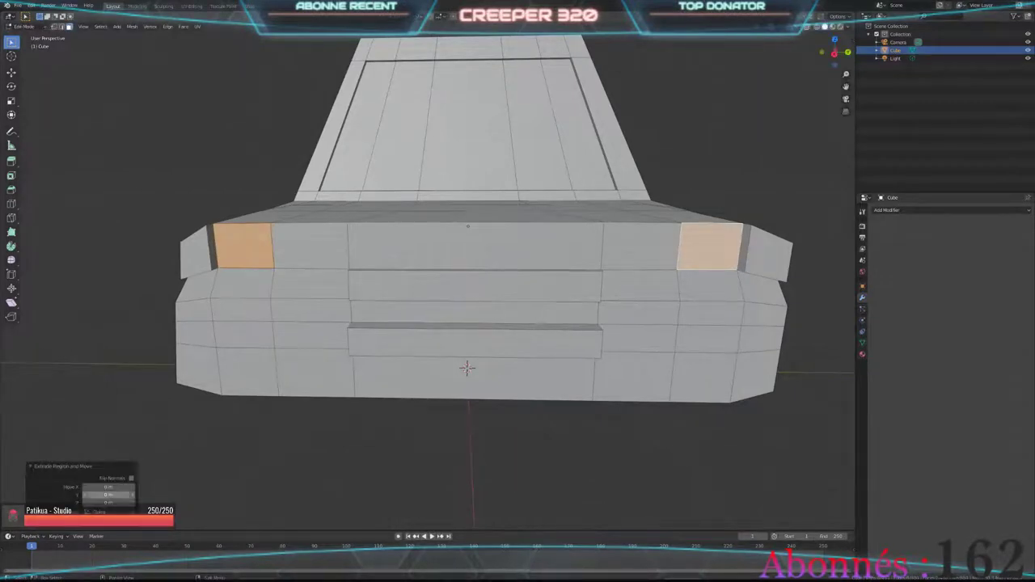
pyautogui.click(108, 487)
pyautogui.write('0.05')
pyautogui.press('Return')
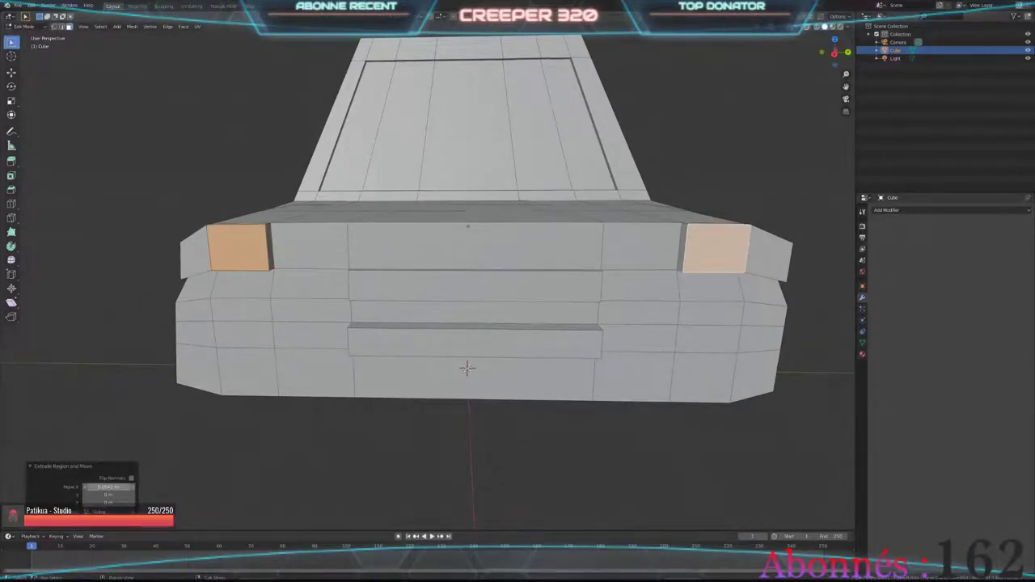
pyautogui.scroll(-2, 467, 368)
pyautogui.moveTo(467, 368); pyautogui.dragTo(566, 348, button='middle')
pyautogui.press('Tab')
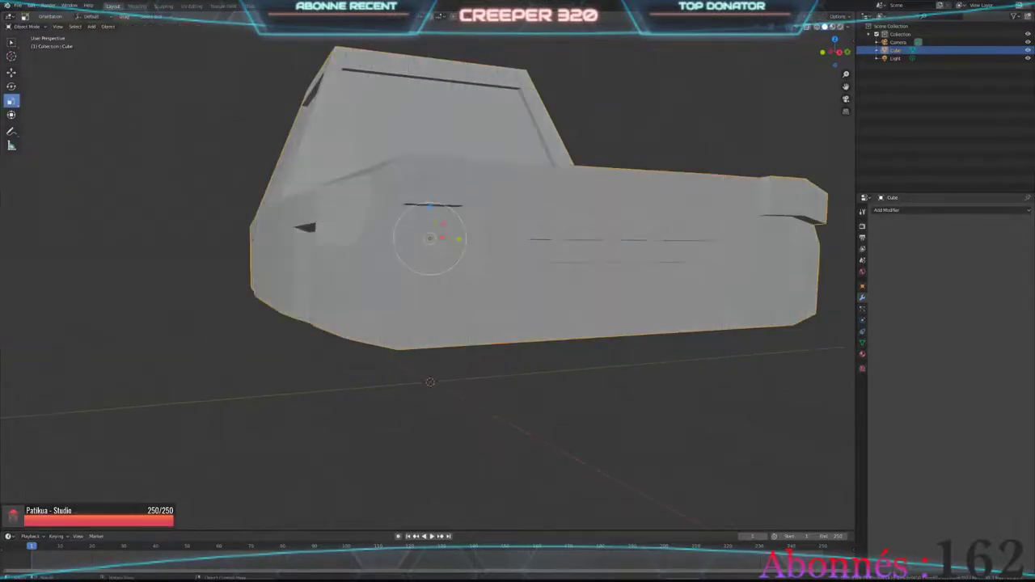
pyautogui.moveTo(429, 274); pyautogui.dragTo(566, 275, button='middle')
pyautogui.scroll(2, 429, 275)
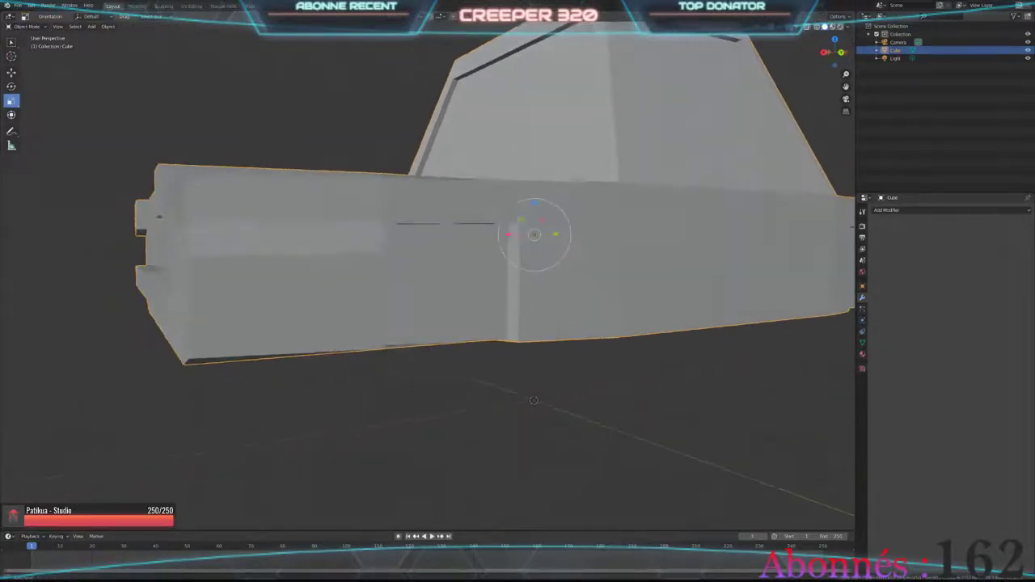
pyautogui.scroll(-3, 485, 243)
pyautogui.moveTo(485, 243)
pyautogui.mouseDown(button='middle')
pyautogui.moveTo(517, 242)
pyautogui.moveTo(502, 243)
pyautogui.mouseUp(button='middle')
pyautogui.scroll(-1, 485, 242)
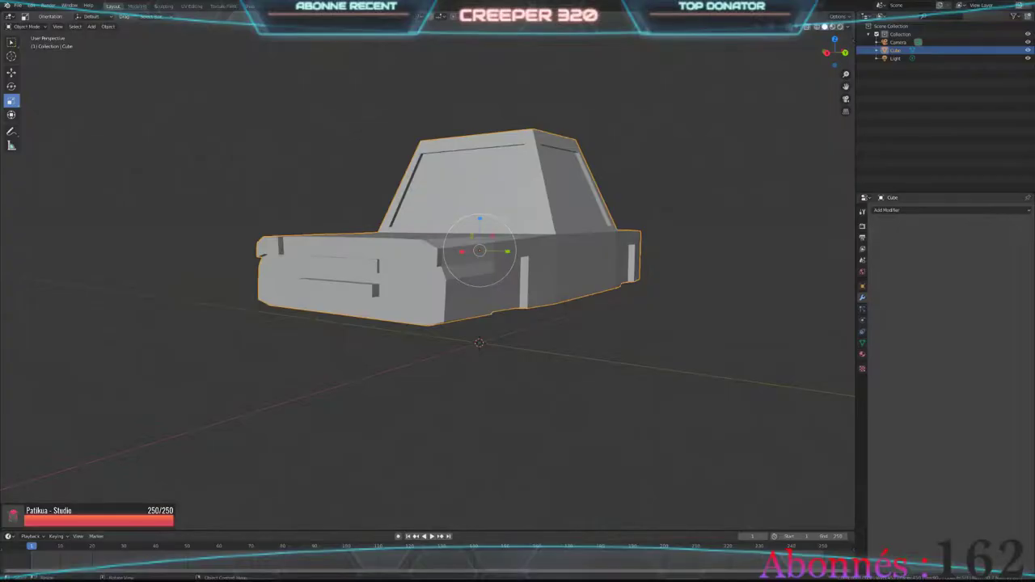
pyautogui.moveTo(479, 251)
pyautogui.mouseDown(button='middle')
pyautogui.moveTo(436, 267)
pyautogui.moveTo(485, 267)
pyautogui.moveTo(453, 267)
pyautogui.moveTo(436, 250)
pyautogui.moveTo(388, 267)
pyautogui.moveTo(356, 243)
pyautogui.mouseUp(button='middle')
# Step: Add two vertical loop cuts across the car's rear face
pyautogui.press('Tab')
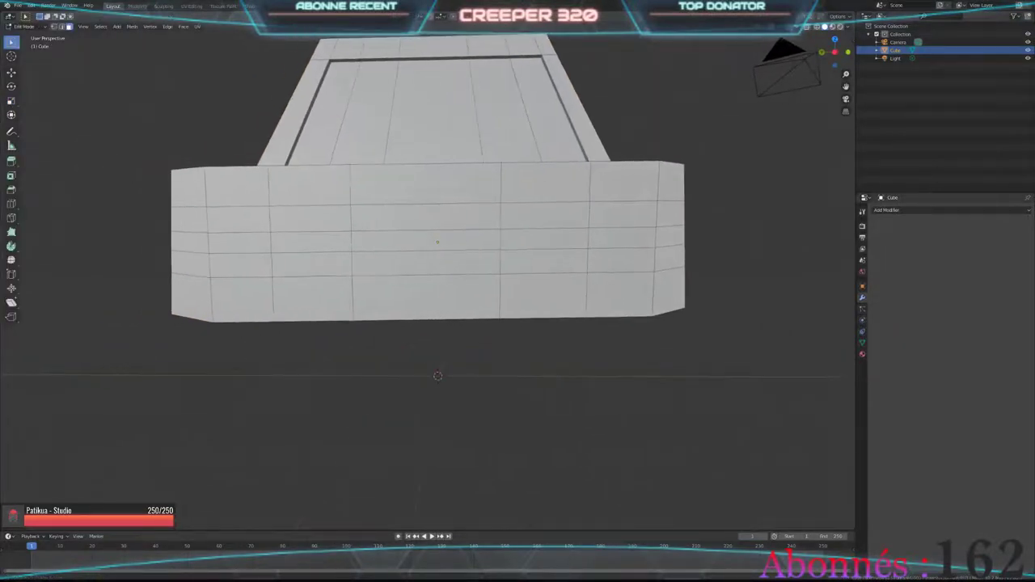
pyautogui.click(426, 263)
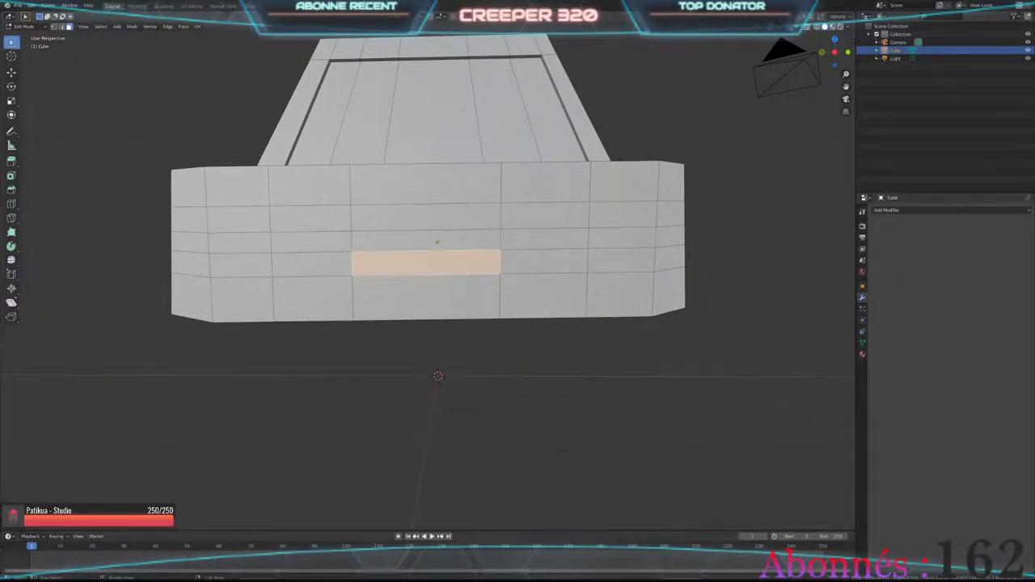
pyautogui.moveTo(427, 263); pyautogui.dragTo(452, 260, button='middle')
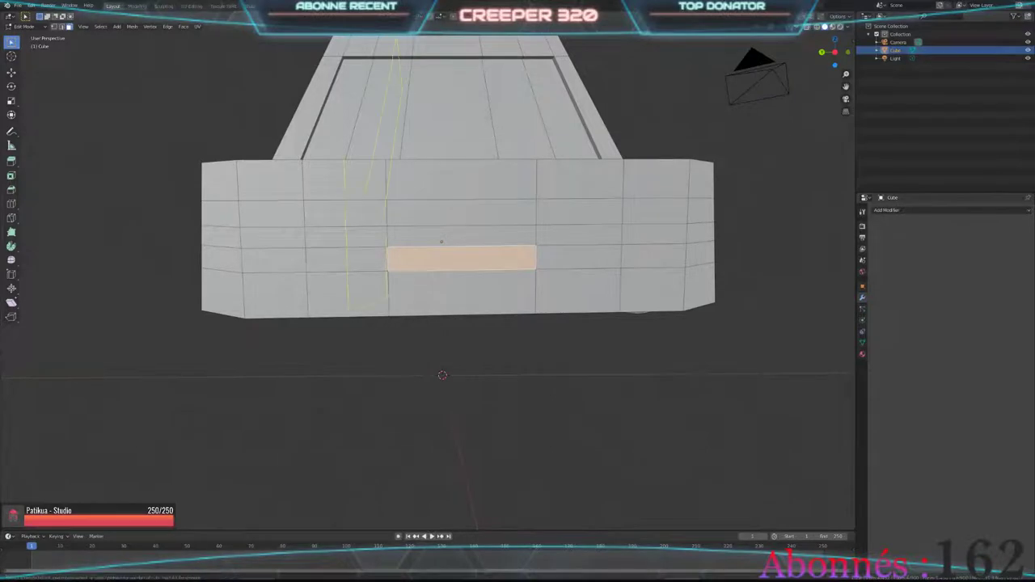
pyautogui.hotkey('ctrl', 'r')
pyautogui.click(335, 203)
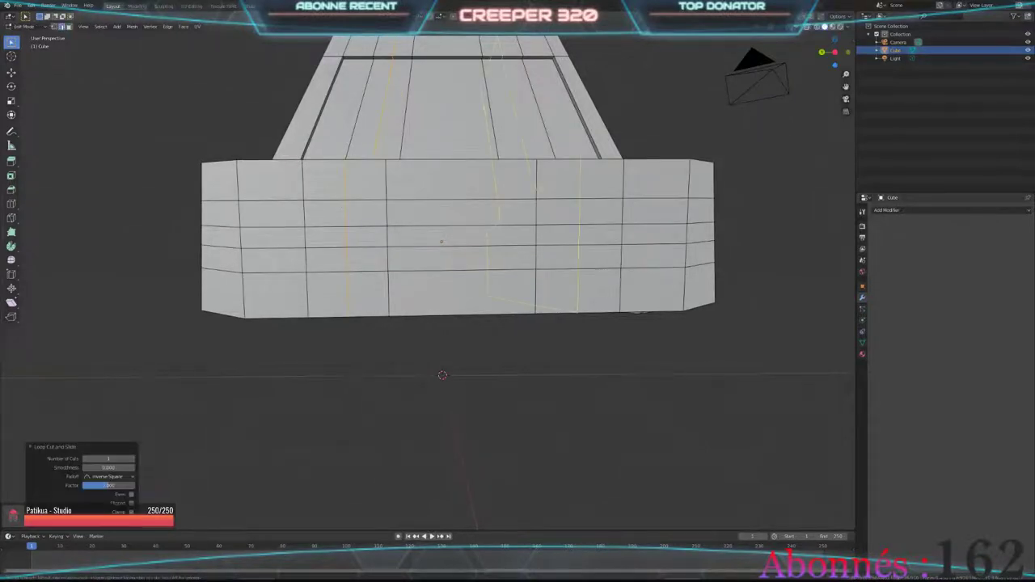
pyautogui.hotkey('ctrl', 'r')
pyautogui.click(558, 243)
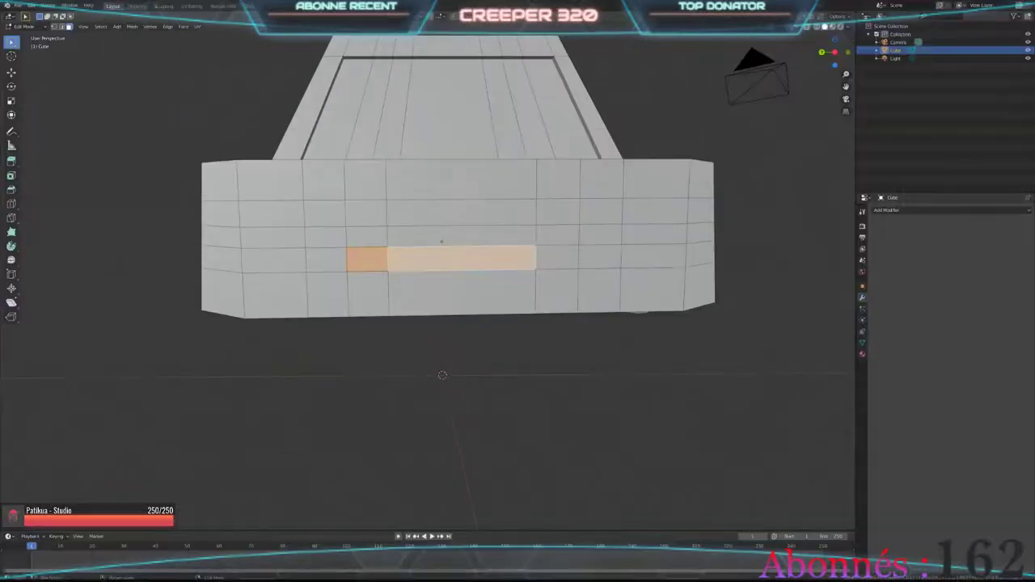
# Step: Select the low horizontal strip of rear faces and extrude it along X as a trim bar
pyautogui.keyDown('ctrl'); pyautogui.click(558, 259); pyautogui.keyUp('ctrl')
pyautogui.moveTo(452, 242); pyautogui.dragTo(267, 208, button='middle')
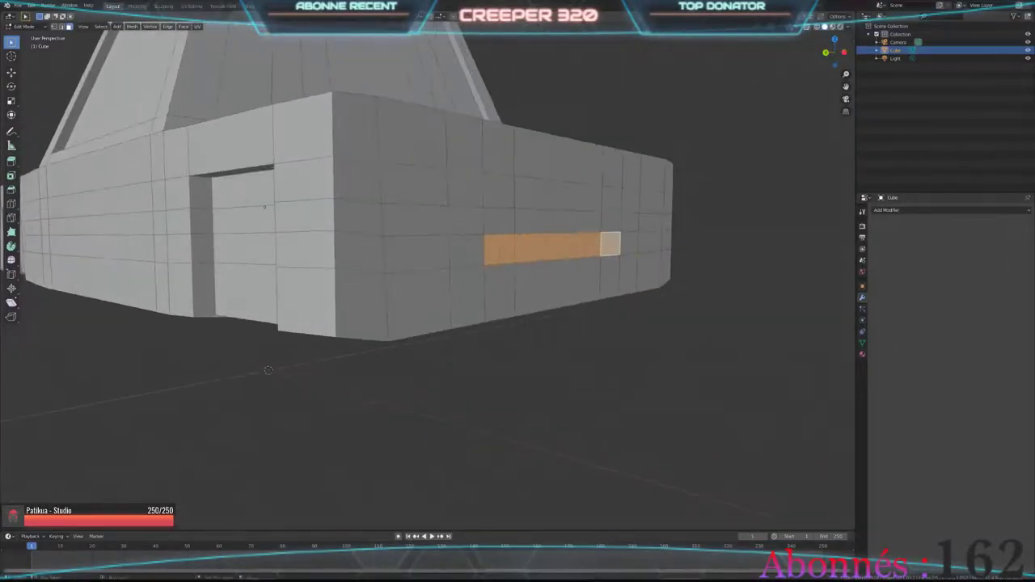
pyautogui.press('g')
pyautogui.press('x')
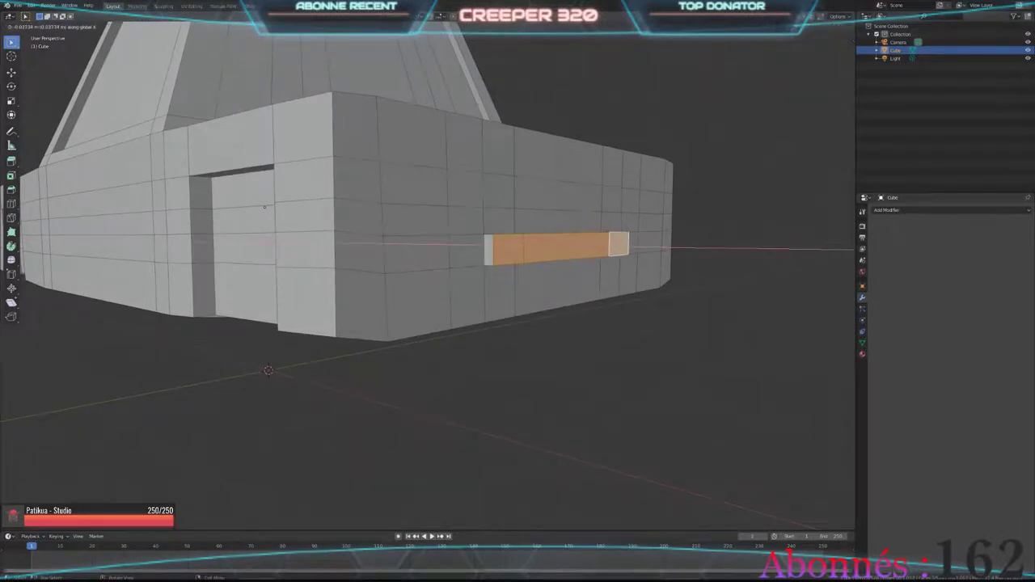
pyautogui.click(263, 207)
# Step: Zoom and orbit around the car to inspect the rear trim strip, ending in Object Mode
pyautogui.scroll(3, 263, 207)
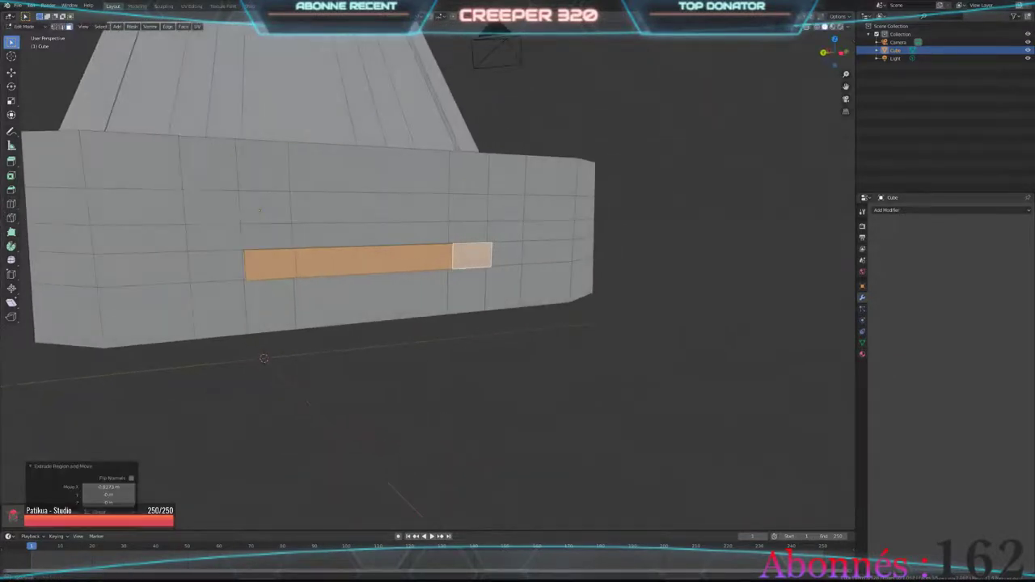
pyautogui.press('Tab')
pyautogui.scroll(2, 264, 207)
pyautogui.moveTo(275, 376); pyautogui.dragTo(251, 363, button='middle')
pyautogui.press('Tab')
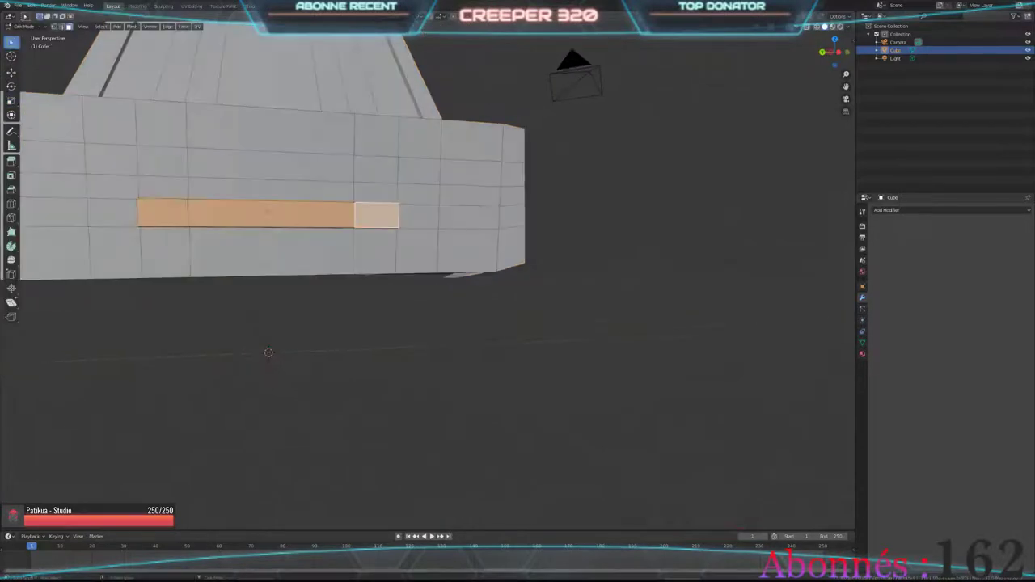
pyautogui.scroll(2, 235, 364)
pyautogui.scroll(2, 324, 433)
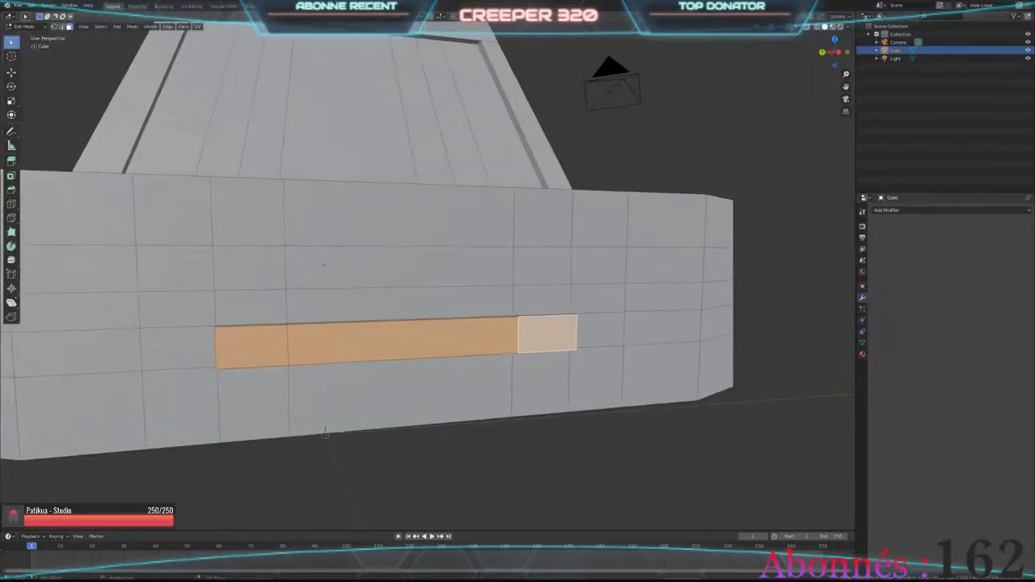
pyautogui.scroll(-3, 324, 432)
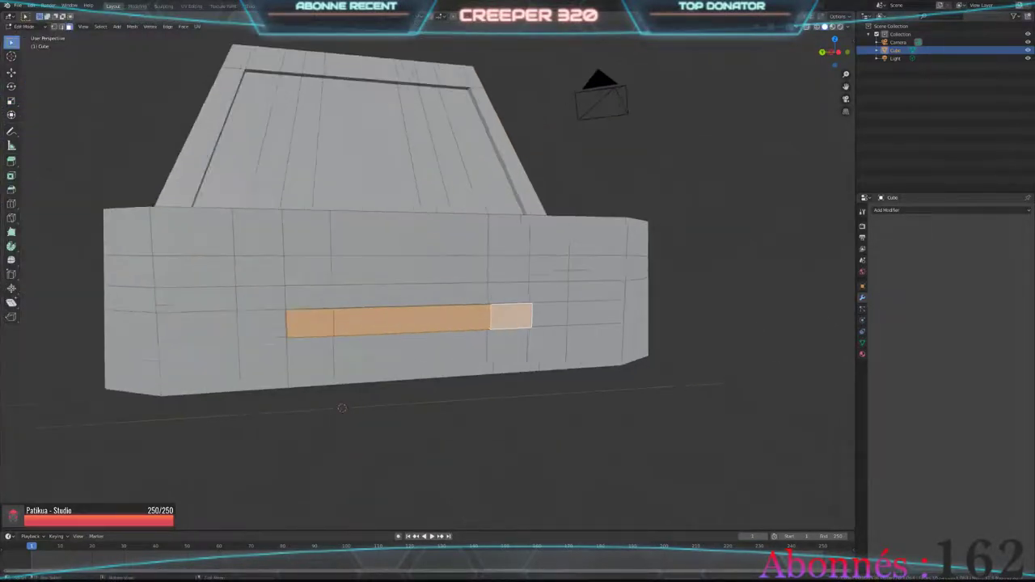
pyautogui.scroll(-2, 324, 433)
pyautogui.moveTo(323, 433)
pyautogui.mouseDown(button='middle')
pyautogui.moveTo(373, 374)
pyautogui.moveTo(347, 396)
pyautogui.moveTo(383, 396)
pyautogui.mouseUp(button='middle')
pyautogui.press('Tab')
pyautogui.press('Tab')
pyautogui.scroll(3, 346, 400)
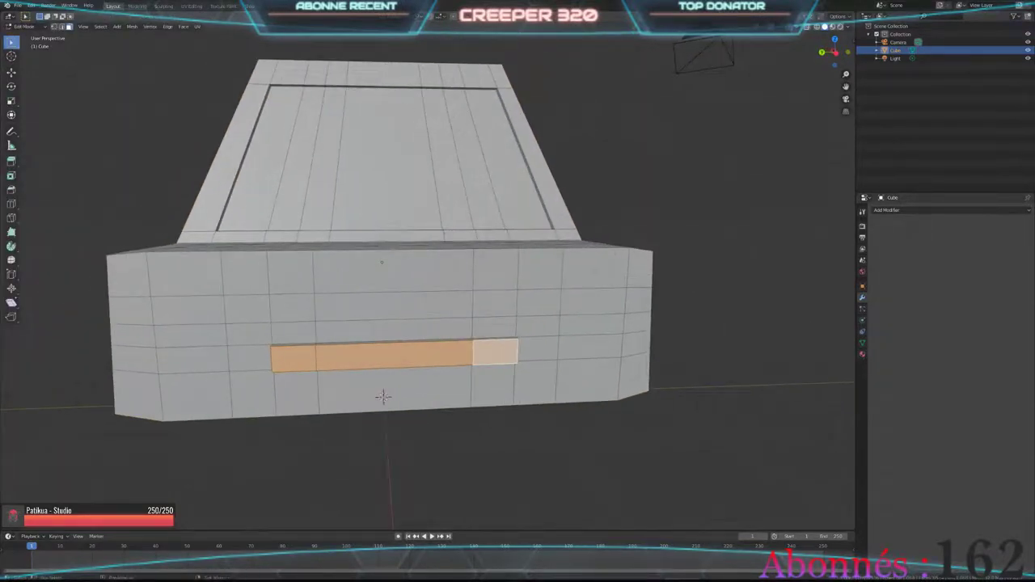
# Step: Select the top row of faces across the car's back
pyautogui.keyDown('shift'); pyautogui.click(184, 273); pyautogui.keyUp('shift')
pyautogui.keyDown('shift'); pyautogui.click(244, 272); pyautogui.keyUp('shift')
pyautogui.keyDown('shift'); pyautogui.click(290, 272); pyautogui.keyUp('shift')
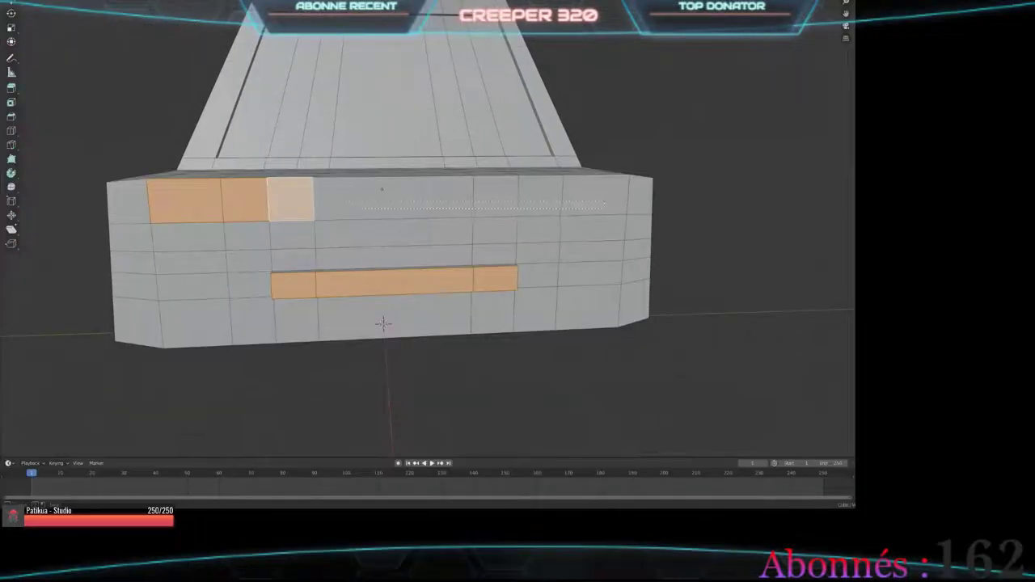
pyautogui.press('shift+ctrl+KP_Add')
pyautogui.press('shift+ctrl+KP_Add')
pyautogui.press('shift+ctrl+KP_Add')
pyautogui.moveTo(384, 396); pyautogui.dragTo(381, 389, button='middle')
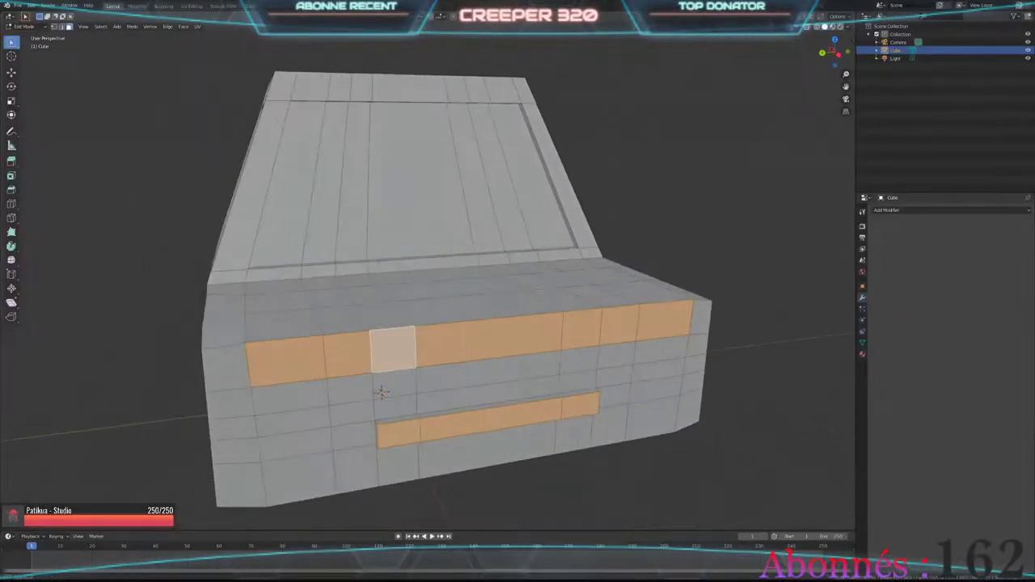
pyautogui.keyDown('shift'); pyautogui.click(356, 372); pyautogui.keyUp('shift')
pyautogui.keyDown('shift'); pyautogui.click(314, 334); pyautogui.keyUp('shift')
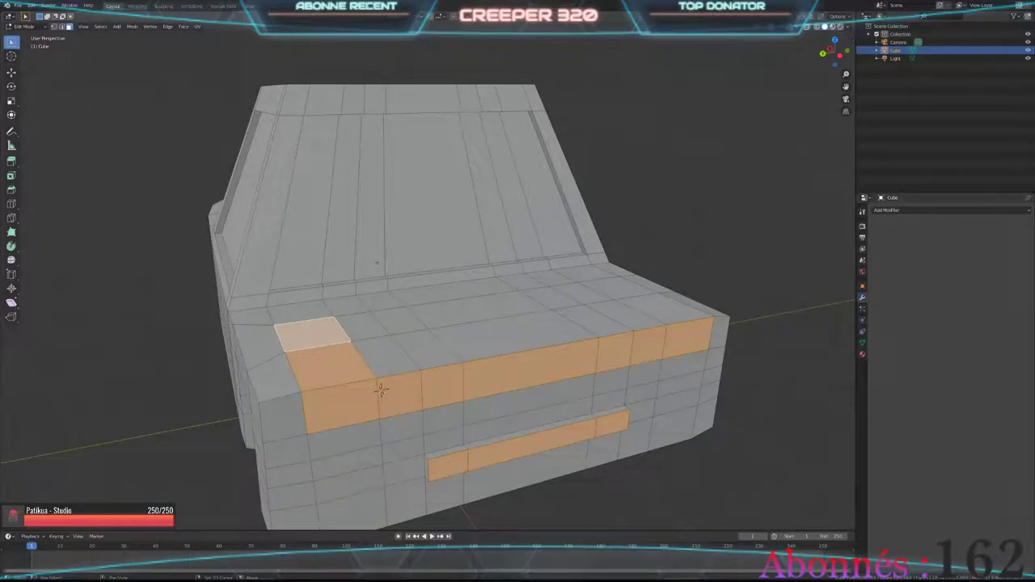
pyautogui.hotkey('ctrl', 'z')
pyautogui.hotkey('ctrl', 'z')
pyautogui.moveTo(381, 390); pyautogui.dragTo(348, 356, button='middle')
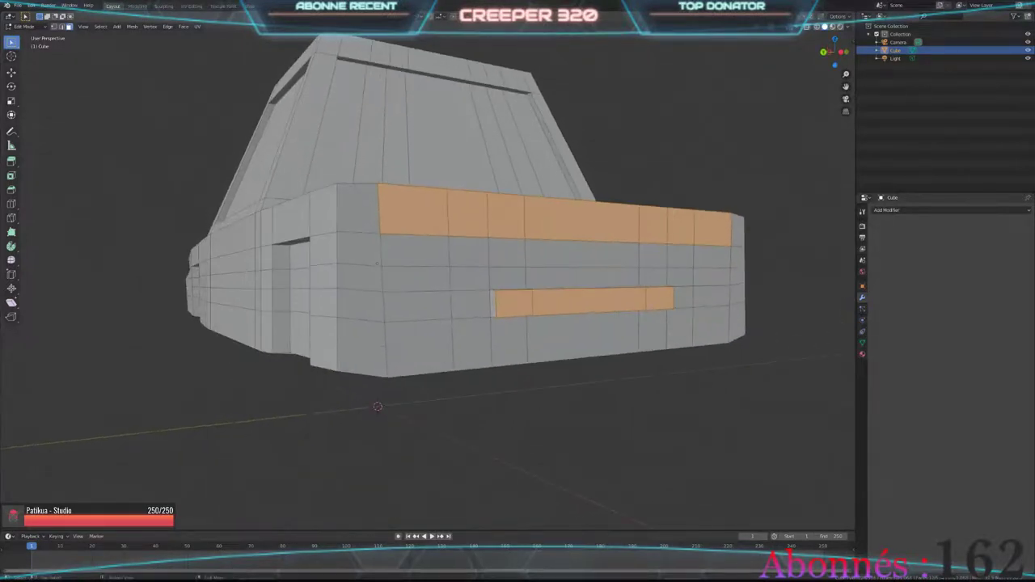
pyautogui.moveTo(377, 263); pyautogui.dragTo(376, 265, button='middle')
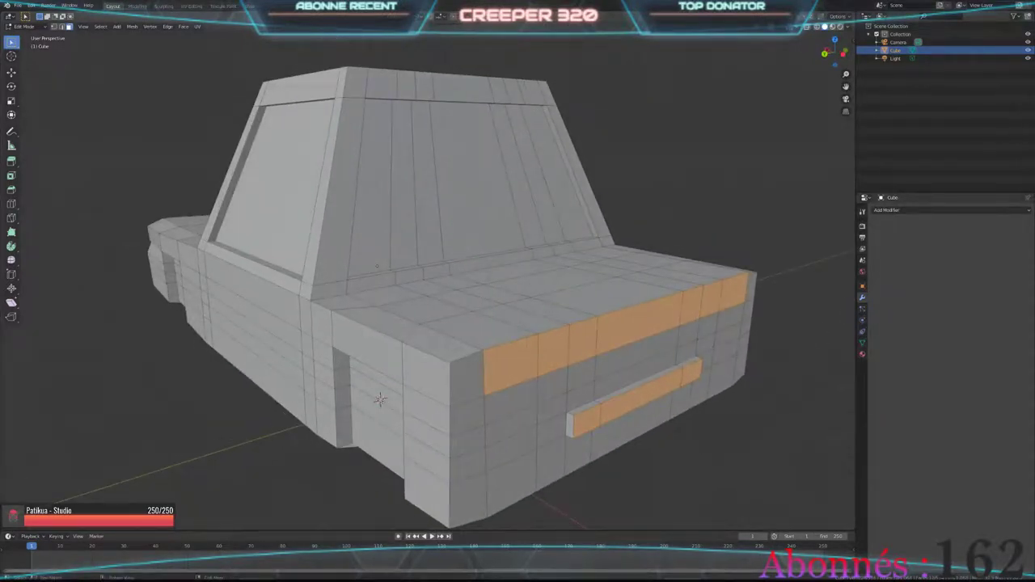
pyautogui.hotkey('ctrl', 'shift', 'z')
pyautogui.hotkey('ctrl', 'shift', 'z')
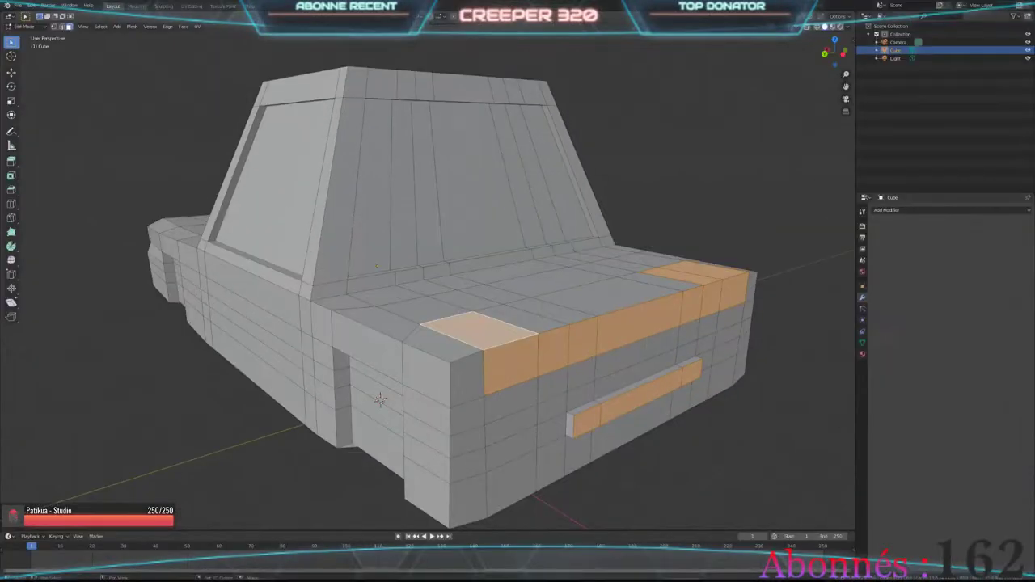
pyautogui.hotkey('ctrl', 'shift', 'z')
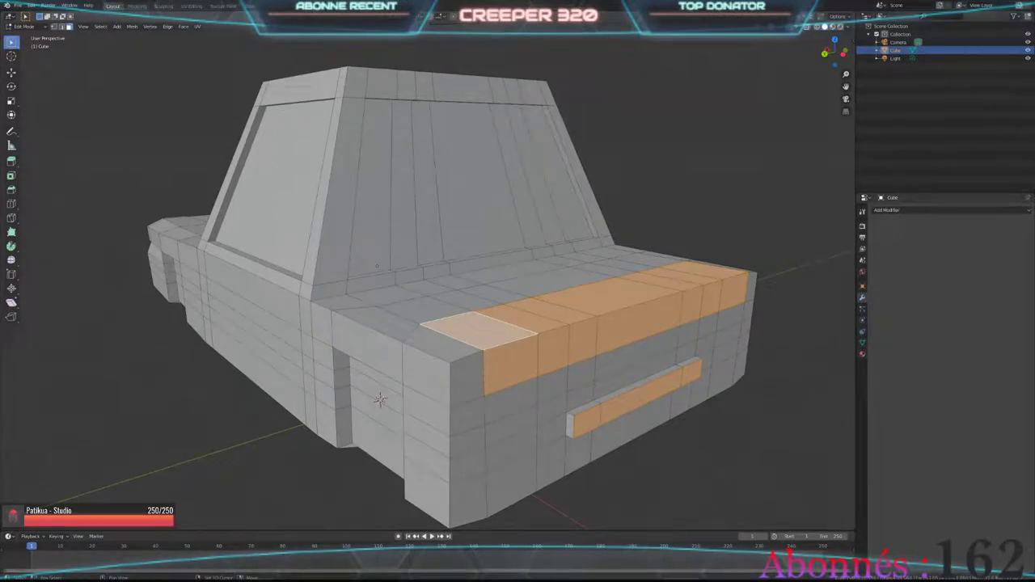
# Step: Trim the selection to the top rear faces and shift them along X
pyautogui.press('g')
pyautogui.press('x')
pyautogui.press('Escape')
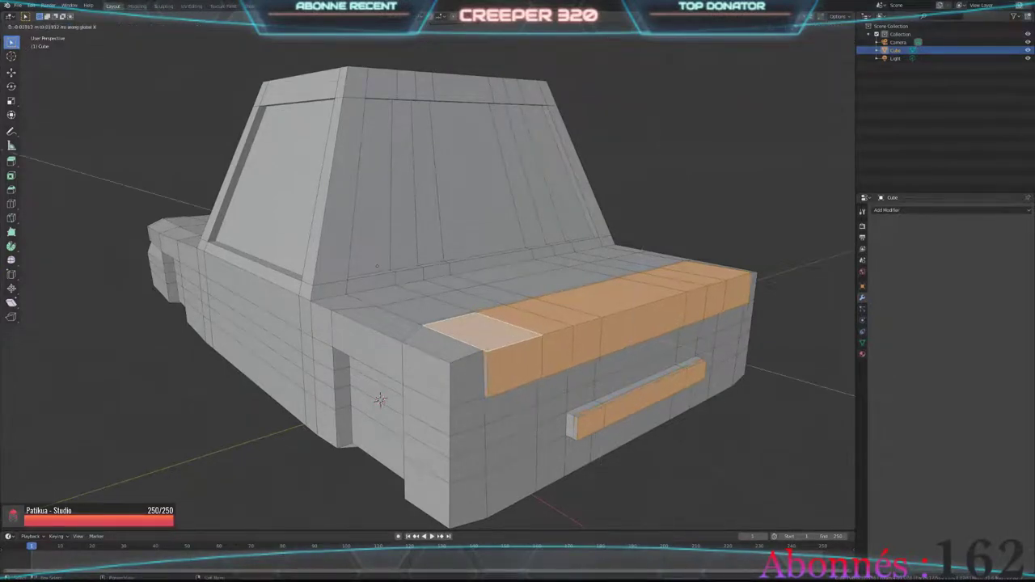
pyautogui.hotkey('ctrl', 'z')
pyautogui.hotkey('ctrl', 'z')
pyautogui.hotkey('ctrl', 'z')
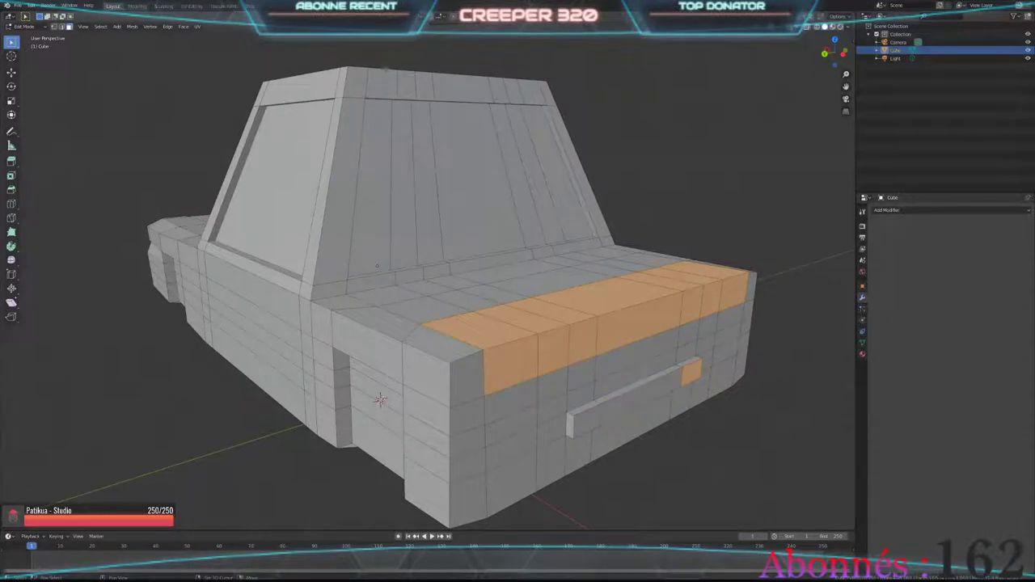
pyautogui.hotkey('ctrl', 'z')
pyautogui.press('g')
pyautogui.press('x')
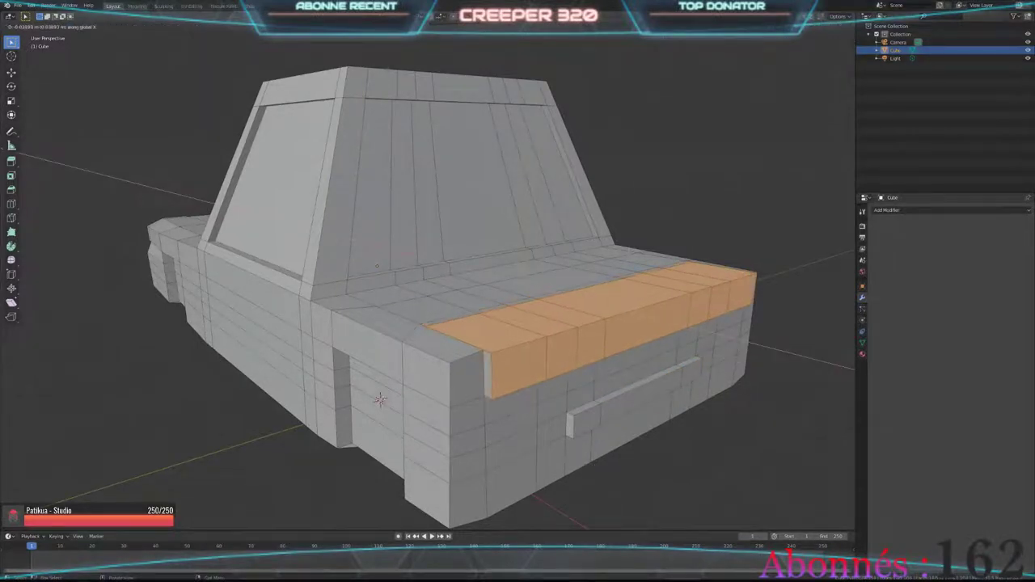
pyautogui.press('Return')
# Step: Extrude the top rear faces outward along X to start the bumper lip
pyautogui.hotkey('ctrl', 'z')
pyautogui.press('g')
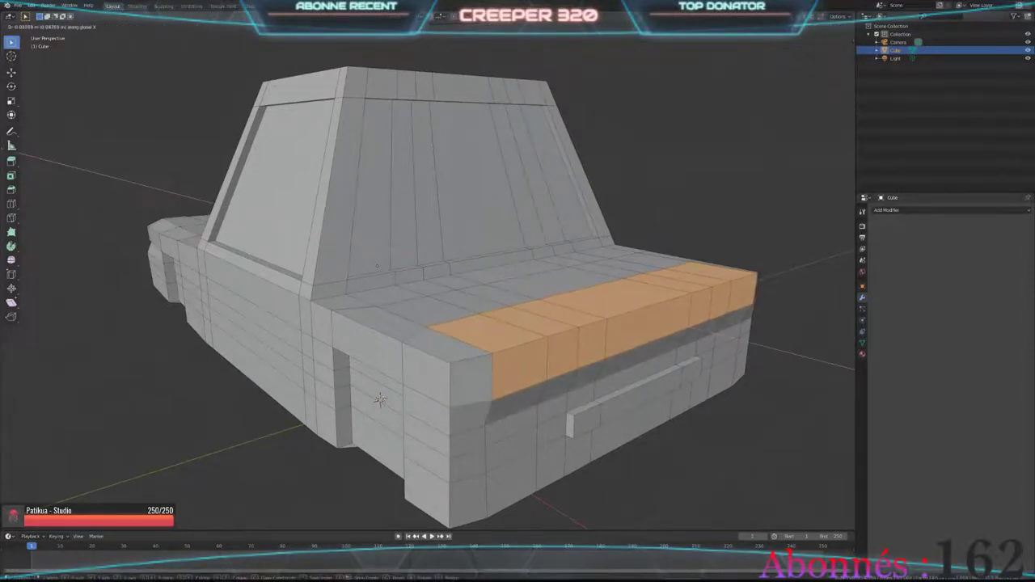
pyautogui.press('Escape')
pyautogui.press('g')
pyautogui.press('z')
pyautogui.press('z')
pyautogui.press('x')
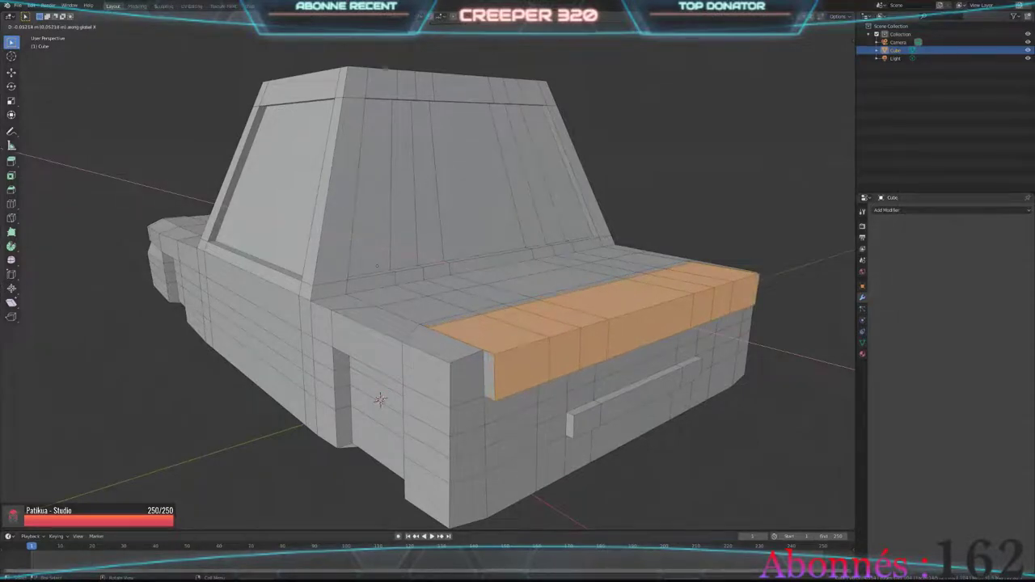
pyautogui.click(380, 398)
# Step: Raise the lip along Z and extrude it again along local Z
pyautogui.press('g')
pyautogui.press('z')
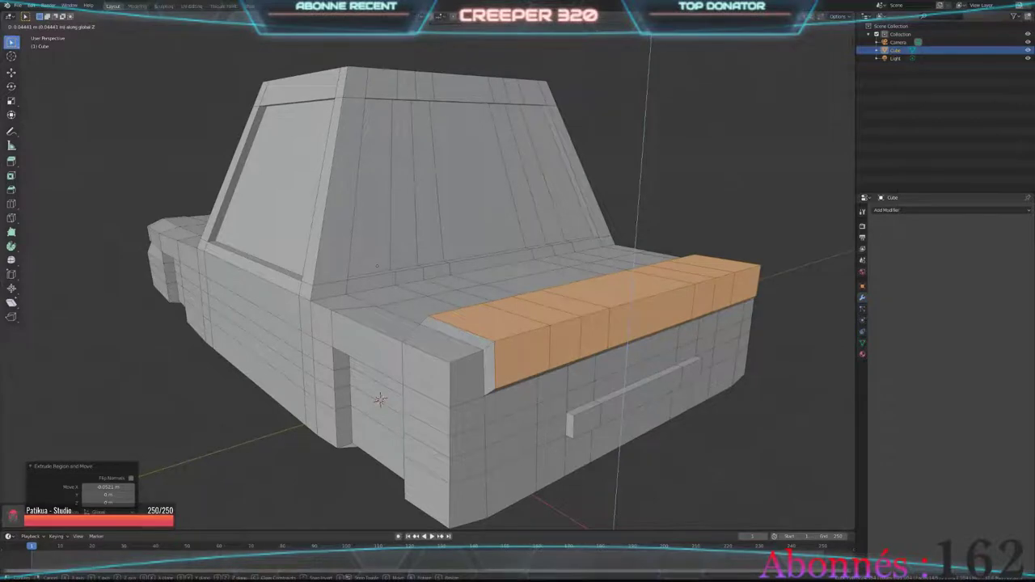
pyautogui.click(380, 399)
pyautogui.moveTo(380, 398); pyautogui.dragTo(380, 402, button='middle')
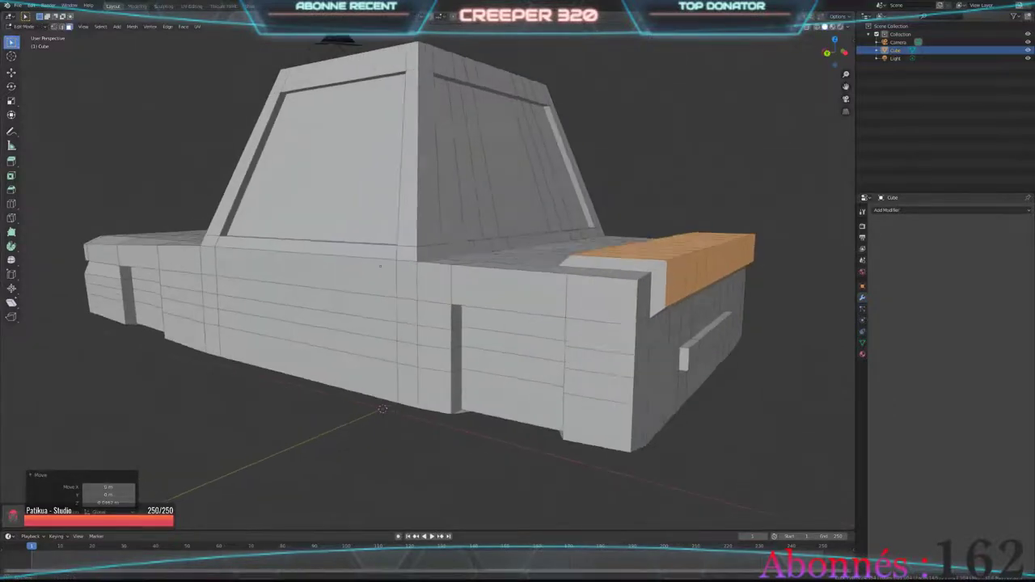
pyautogui.press('g')
pyautogui.press('z')
pyautogui.press('z')
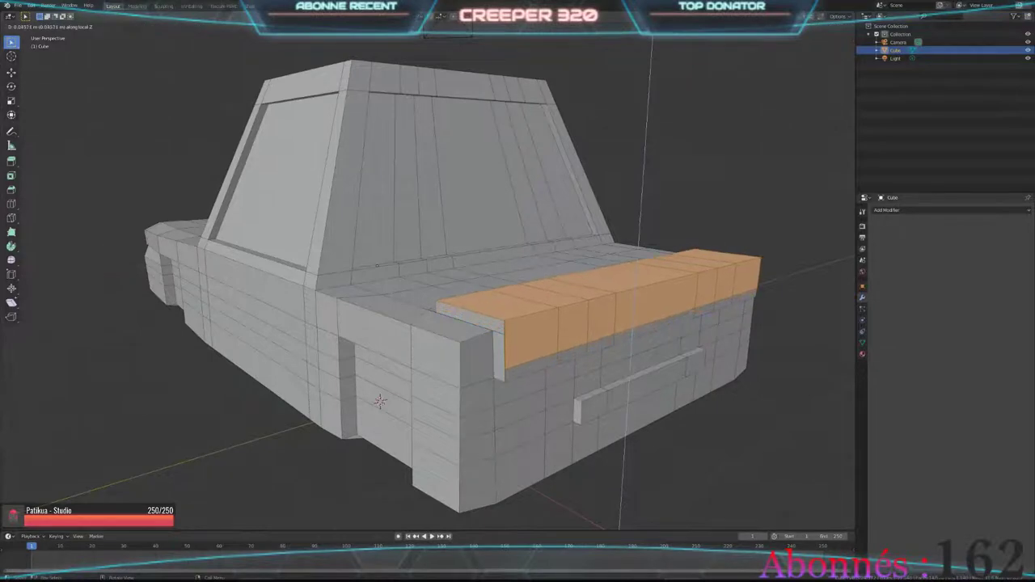
pyautogui.click(380, 402)
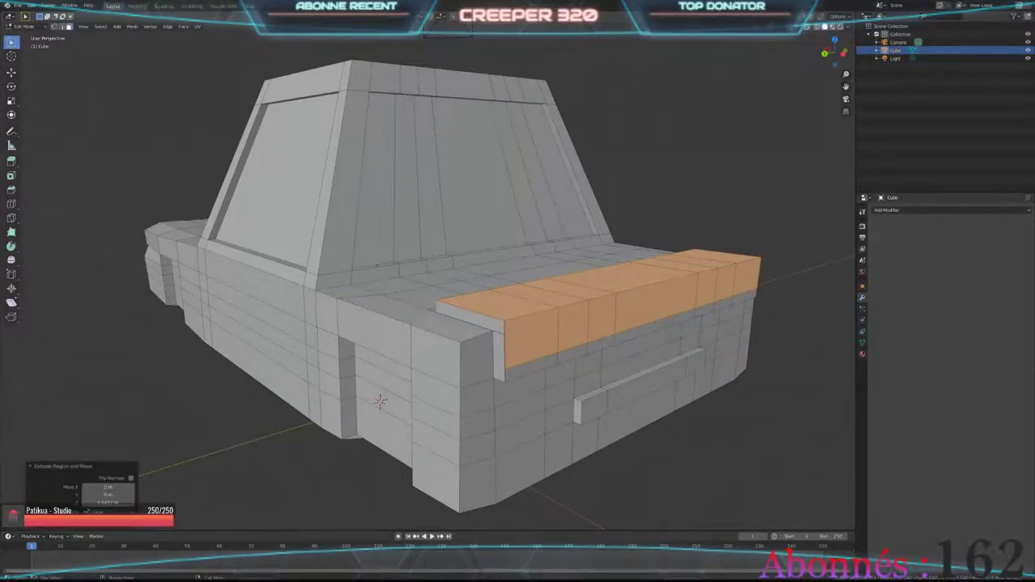
pyautogui.moveTo(379, 402); pyautogui.dragTo(383, 363, button='middle')
pyautogui.hotkey('ctrl', 'z')
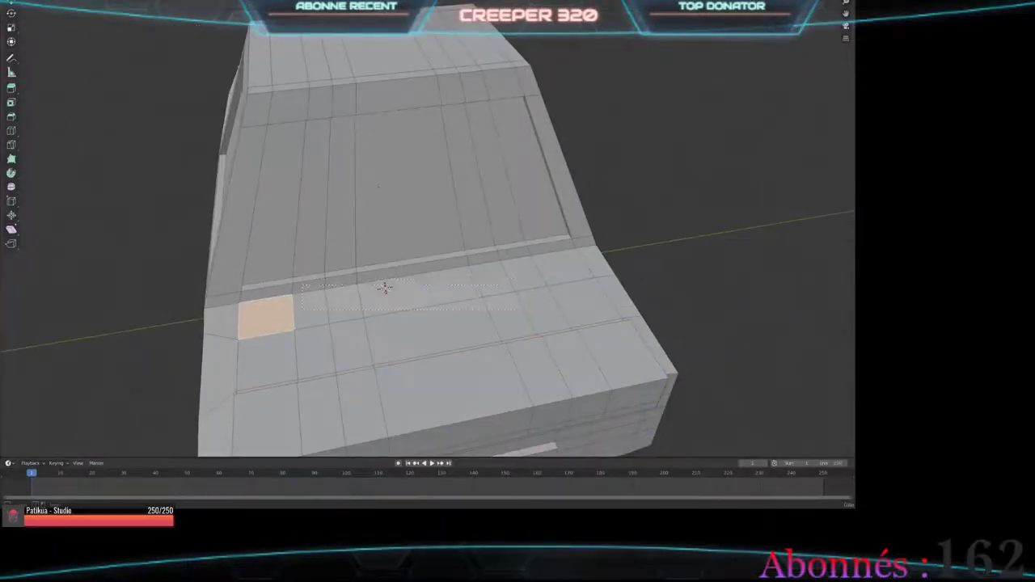
# Step: Select a block of trunk-lid faces, extrude them with a small Z raise, then clear the selection
pyautogui.keyDown('shift'); pyautogui.moveTo(303, 308); pyautogui.dragTo(485, 364); pyautogui.keyUp('shift')
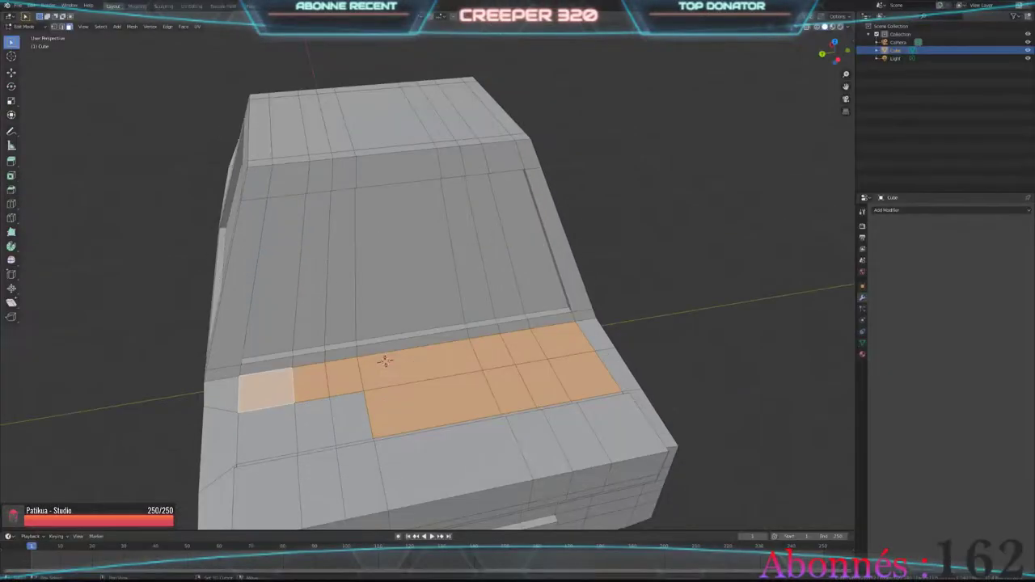
pyautogui.keyDown('shift'); pyautogui.moveTo(384, 287); pyautogui.dragTo(383, 363); pyautogui.keyUp('shift')
pyautogui.moveTo(383, 364)
pyautogui.mouseDown(button='middle')
pyautogui.moveTo(429, 359)
pyautogui.moveTo(327, 427)
pyautogui.moveTo(340, 373)
pyautogui.mouseUp(button='middle')
pyautogui.press('ctrl+shift+KP_Add')
pyautogui.press('ctrl+shift+KP_Add')
pyautogui.press('ctrl+shift+KP_Add')
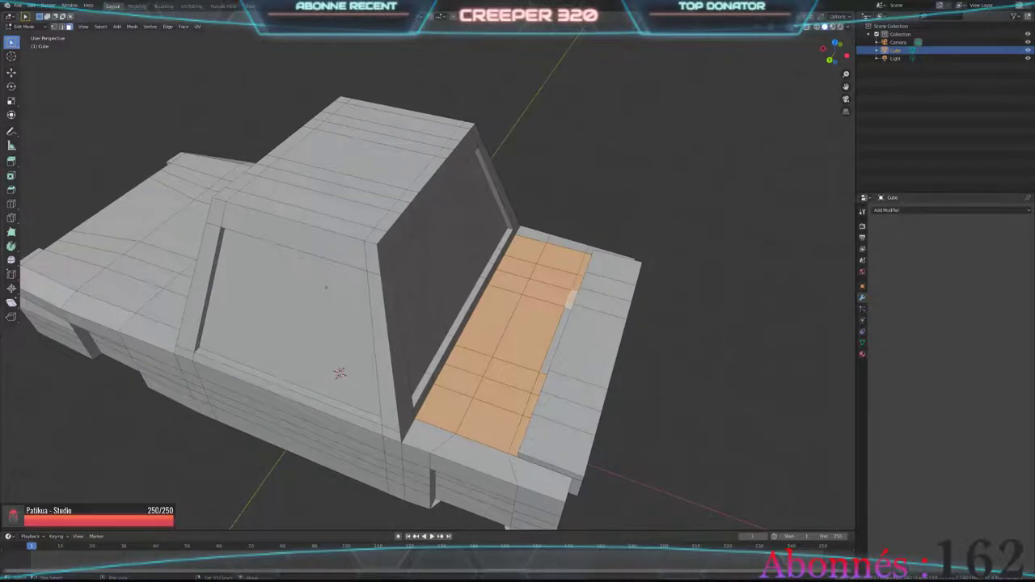
pyautogui.press('ctrl+shift+KP_Add')
pyautogui.press('e')
pyautogui.rightClick(340, 372)
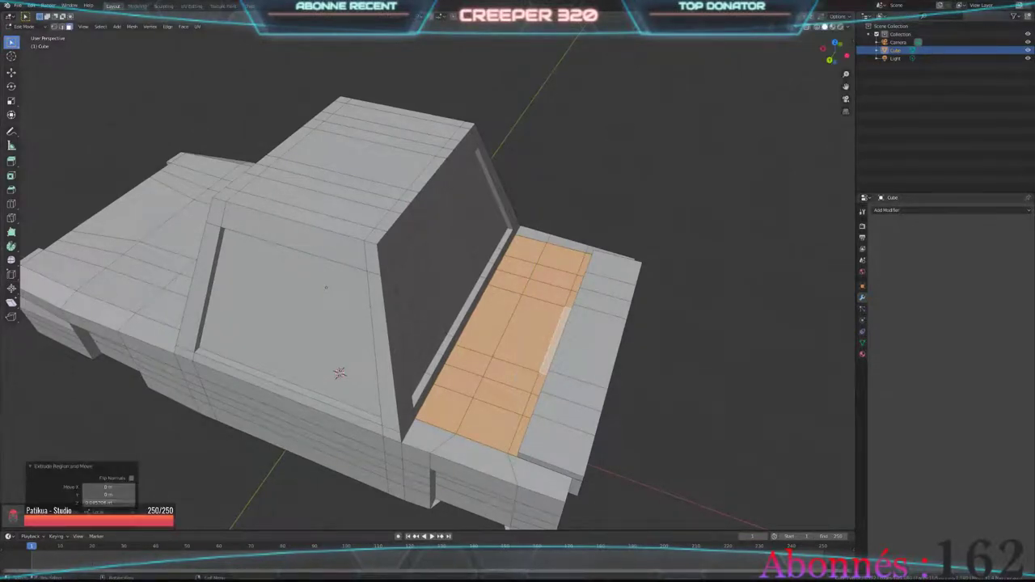
pyautogui.moveTo(108, 502); pyautogui.dragTo(121, 502)
pyautogui.moveTo(339, 373)
pyautogui.mouseDown(button='middle')
pyautogui.moveTo(372, 432)
pyautogui.moveTo(350, 383)
pyautogui.moveTo(326, 431)
pyautogui.moveTo(384, 486)
pyautogui.moveTo(397, 416)
pyautogui.mouseUp(button='middle')
pyautogui.press('Tab')
pyautogui.press('Tab')
pyautogui.hotkey('alt', 'a')
pyautogui.scroll(-3, 397, 415)
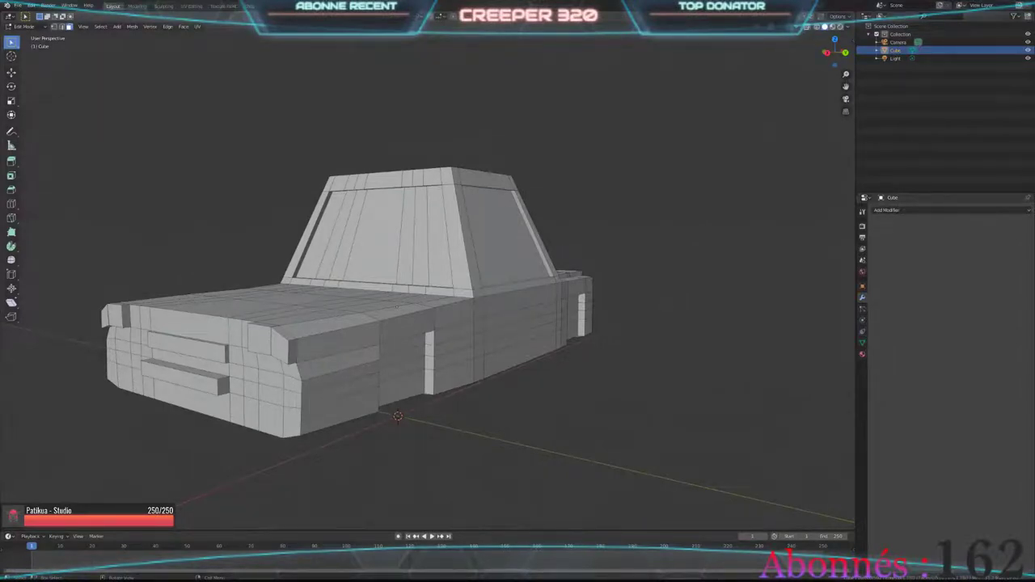
# Step: Orbit around the car body to inspect its side, rear quarter and front three-quarter
pyautogui.moveTo(453, 323); pyautogui.dragTo(582, 315, button='middle')
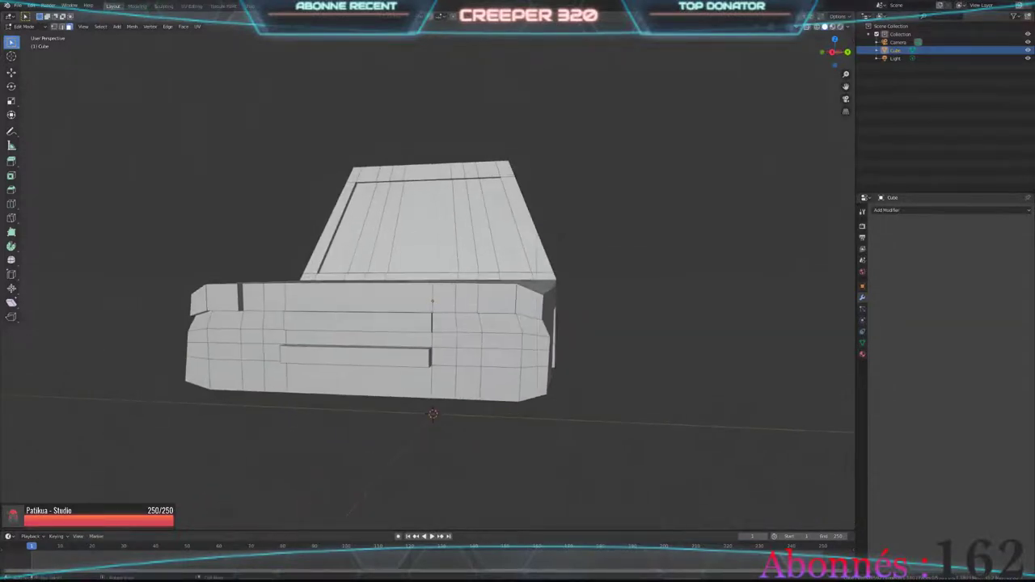
pyautogui.moveTo(428, 307); pyautogui.dragTo(312, 299, button='middle')
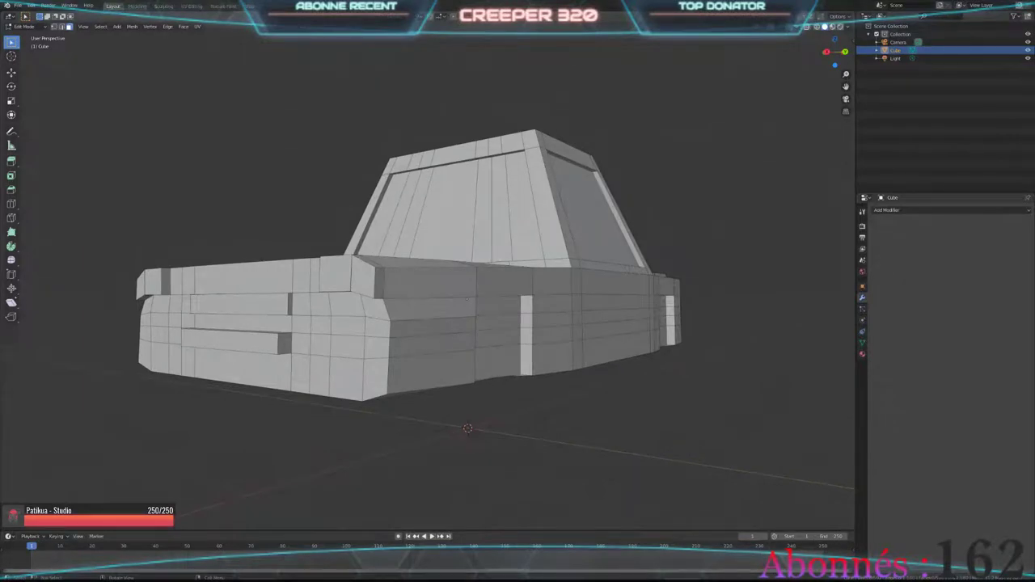
pyautogui.moveTo(466, 299); pyautogui.dragTo(495, 303, button='middle')
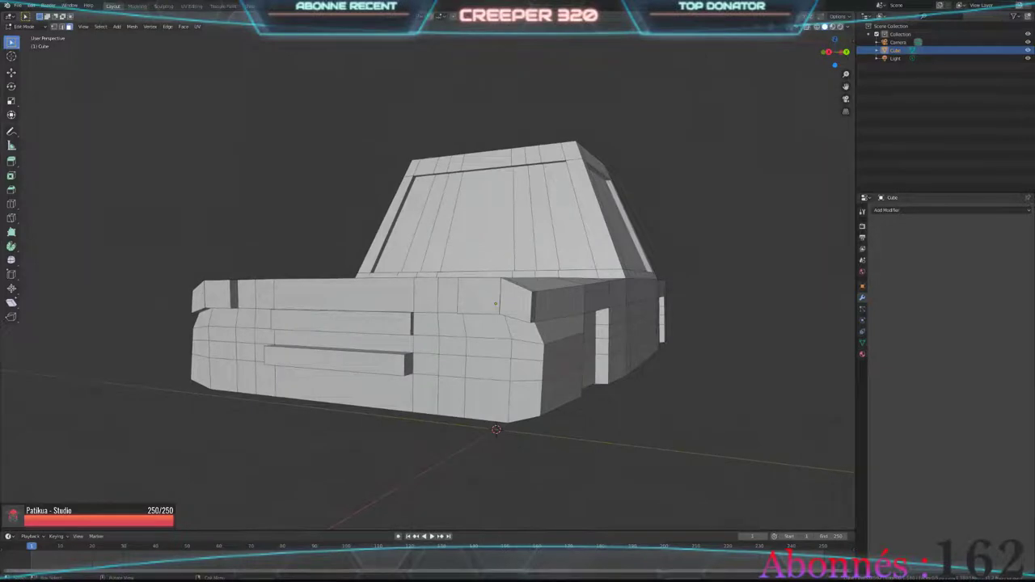
# Step: Return the car body to Object Mode through the Ctrl+Tab mode pie menu
pyautogui.press('Tab')
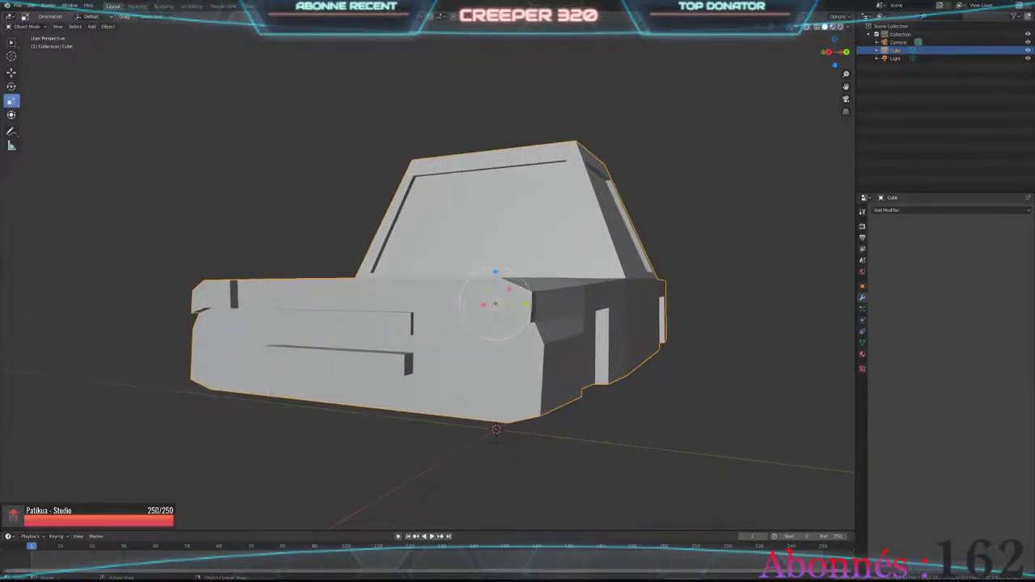
pyautogui.press('Tab')
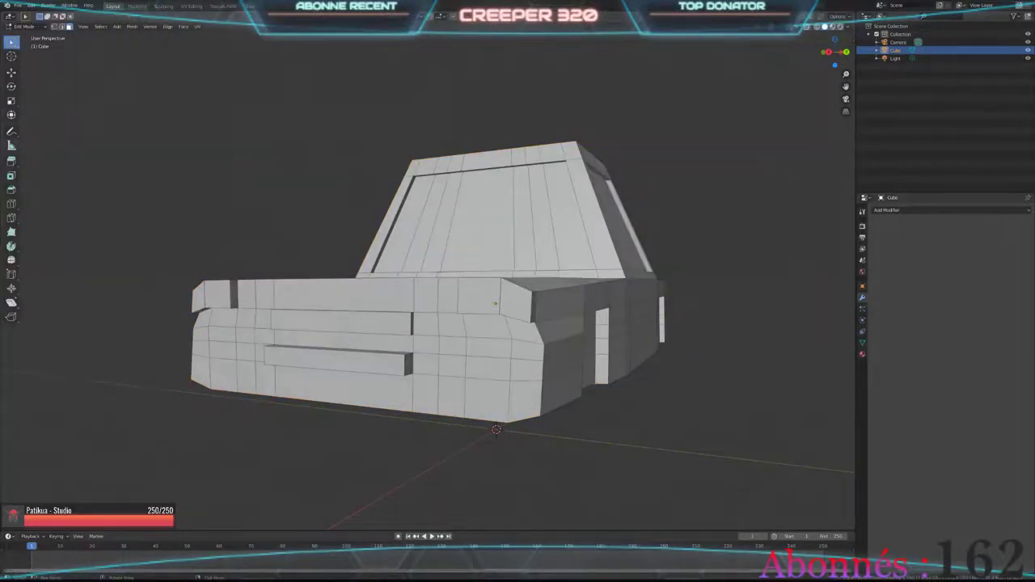
pyautogui.press('Tab')
pyautogui.press('Tab')
pyautogui.hotkey('ctrl', 'Tab')
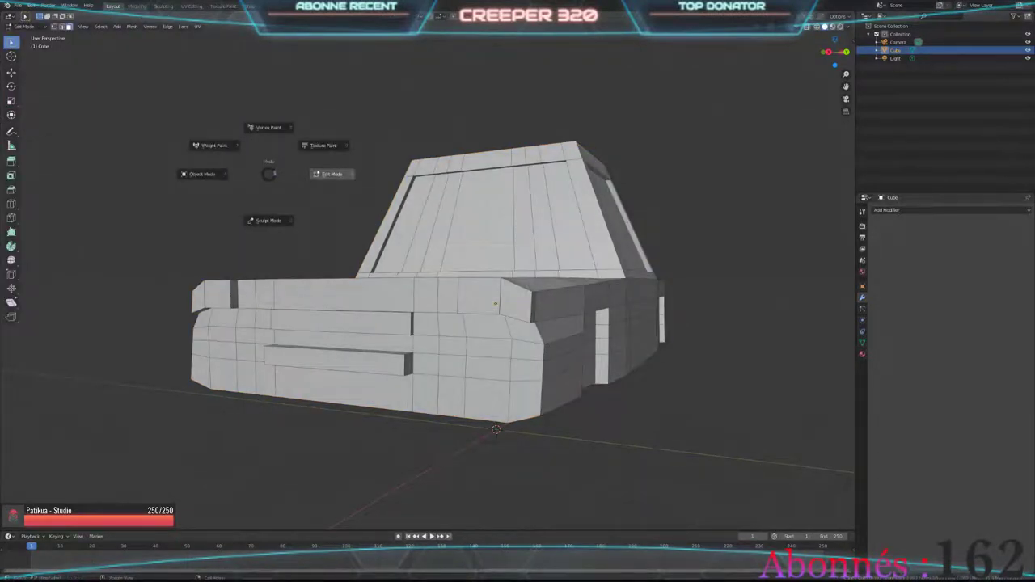
pyautogui.click(202, 173)
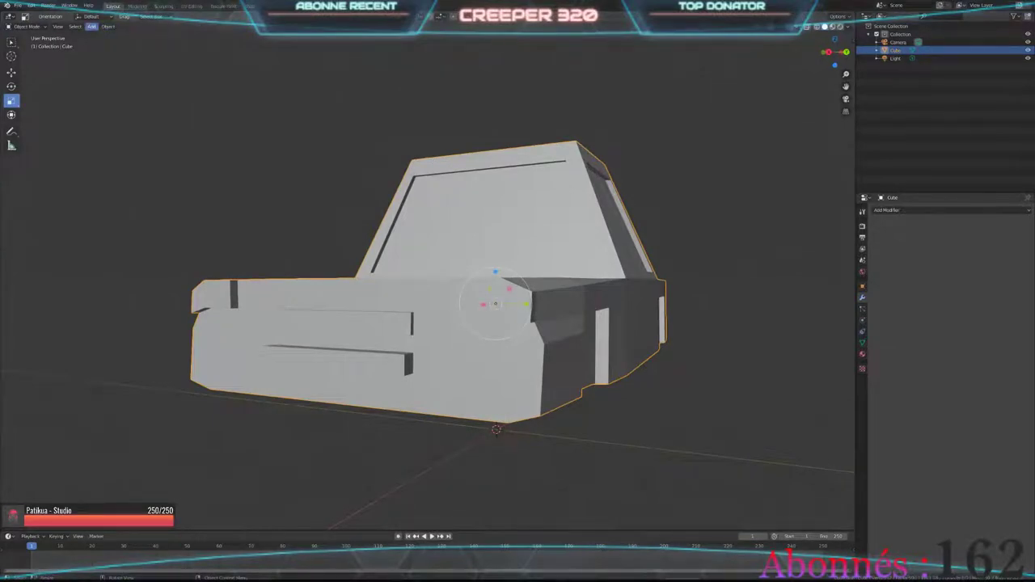
# Step: Add a cylinder mesh at the 3D cursor beneath the car body
pyautogui.click(91, 27)
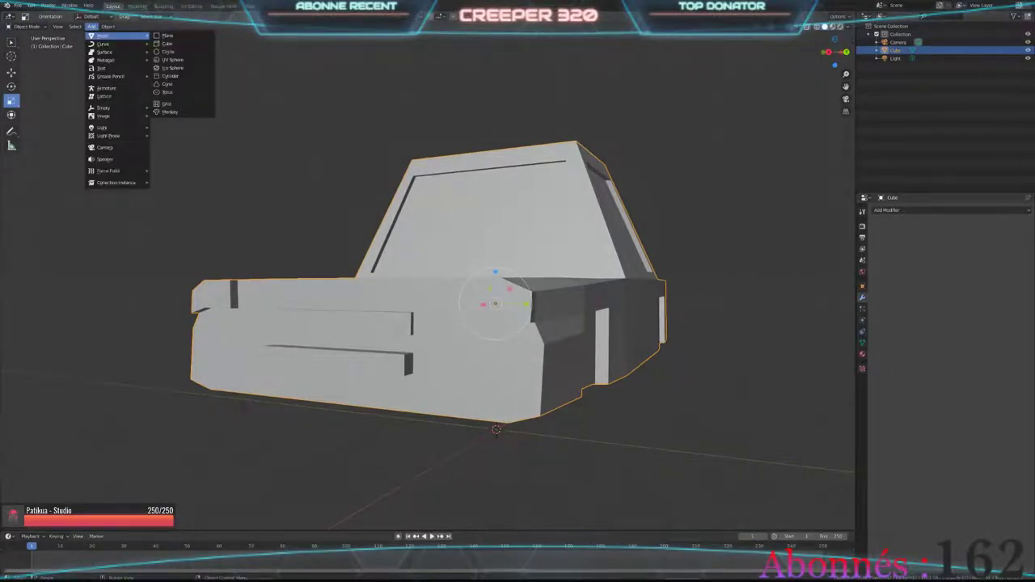
pyautogui.click(170, 75)
pyautogui.moveTo(485, 324); pyautogui.dragTo(566, 312, button='middle')
pyautogui.press('KP_4')
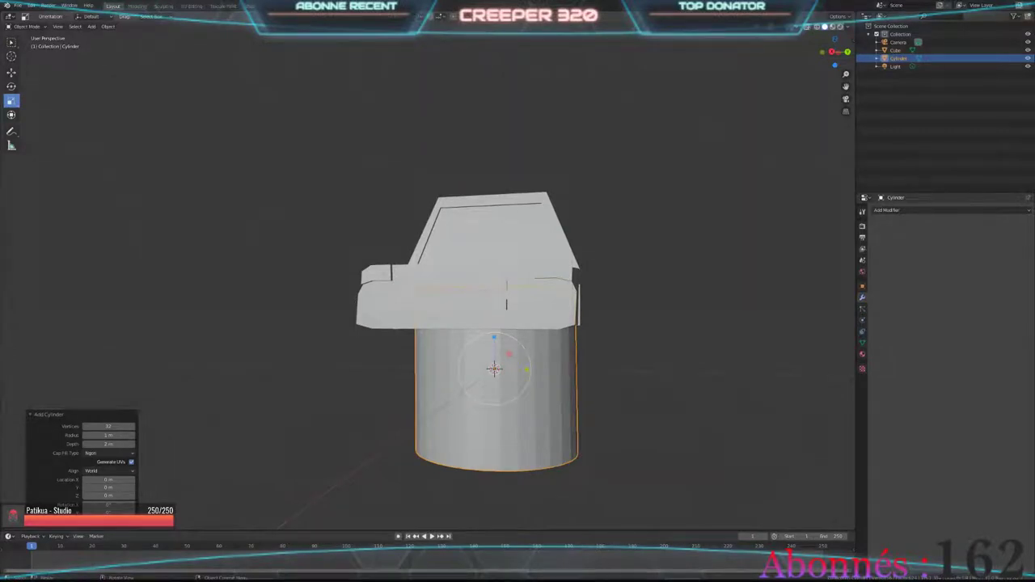
# Step: Begin rotating the cylinder around X after cancelling a height scale and Y rotation
pyautogui.press('s')
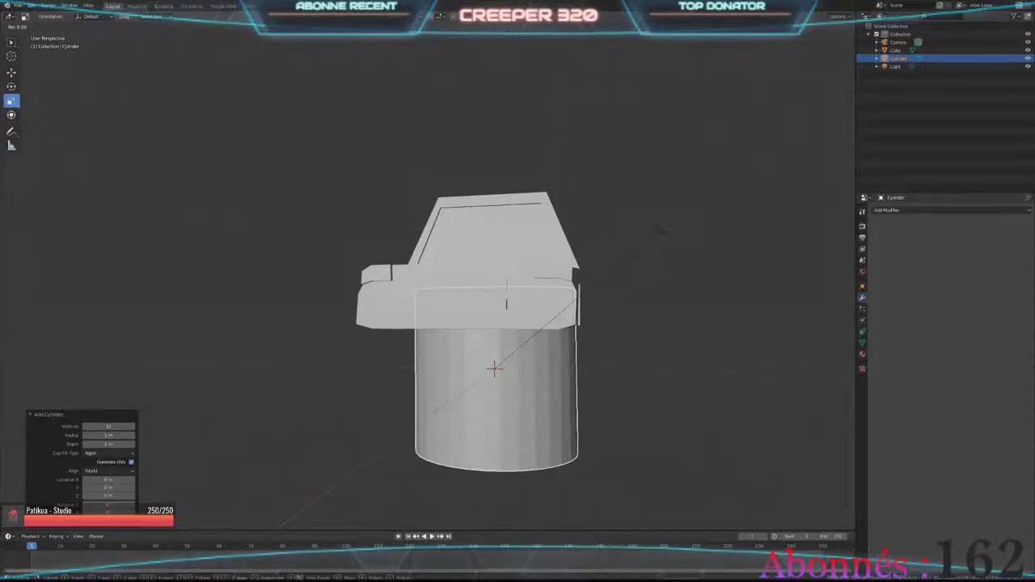
pyautogui.press('z')
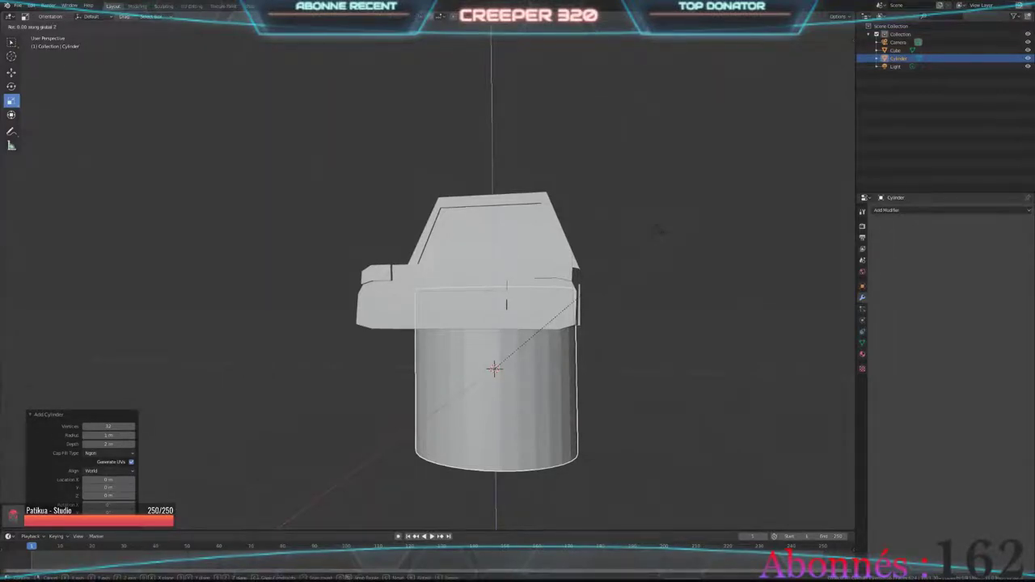
pyautogui.press('Escape')
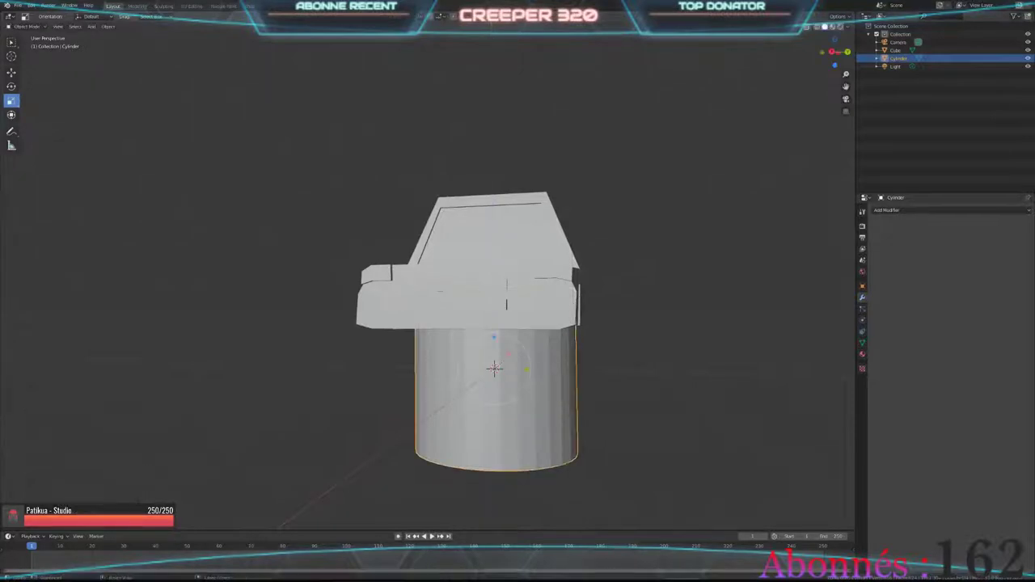
pyautogui.press('r')
pyautogui.write('y')
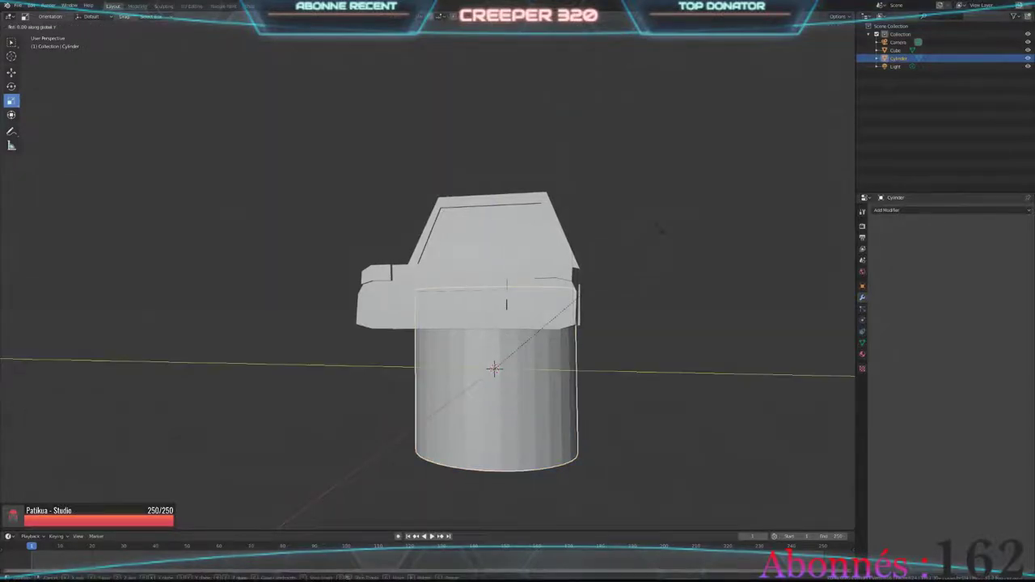
pyautogui.write('90')
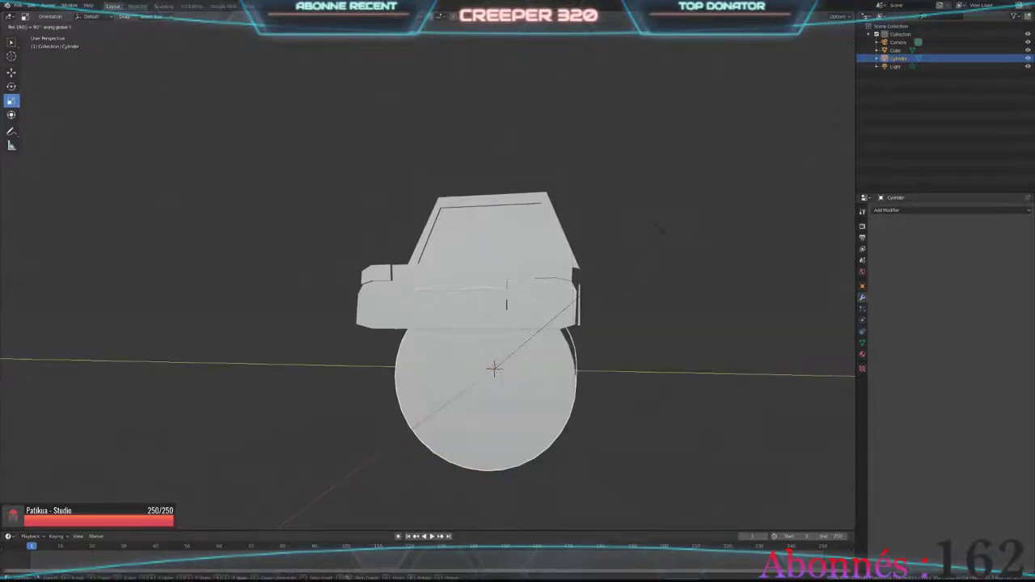
pyautogui.press('Escape')
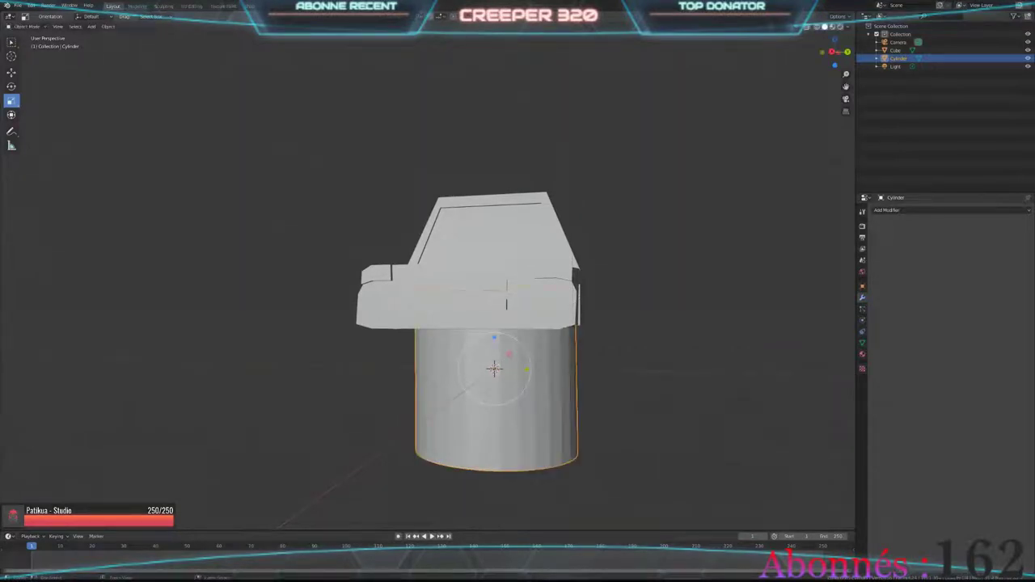
pyautogui.press('r')
pyautogui.press('x')
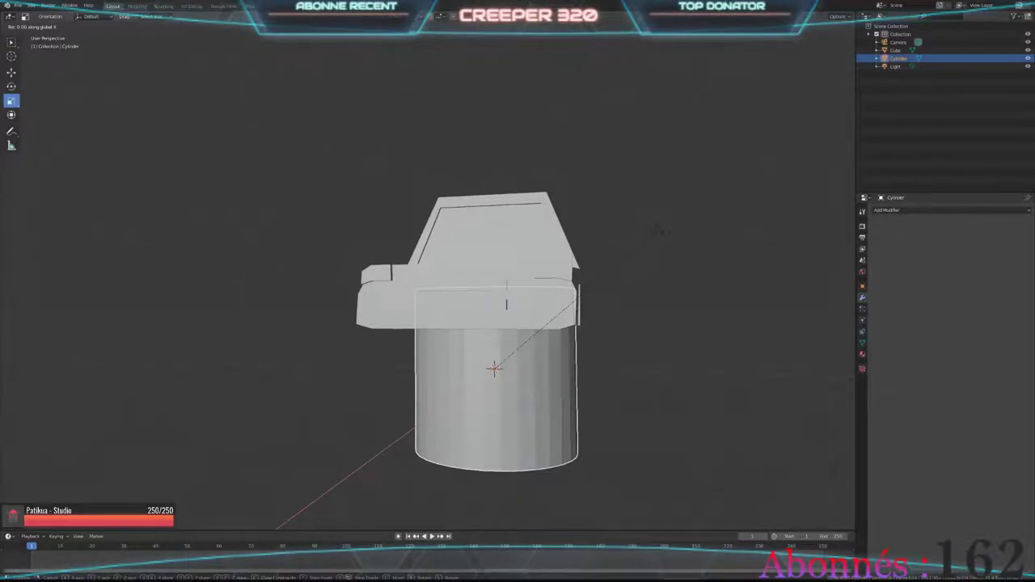
# Step: Complete the 90° X rotation and flatten the cylinder along Y into a thin disc
pyautogui.write('90')
pyautogui.press('Return')
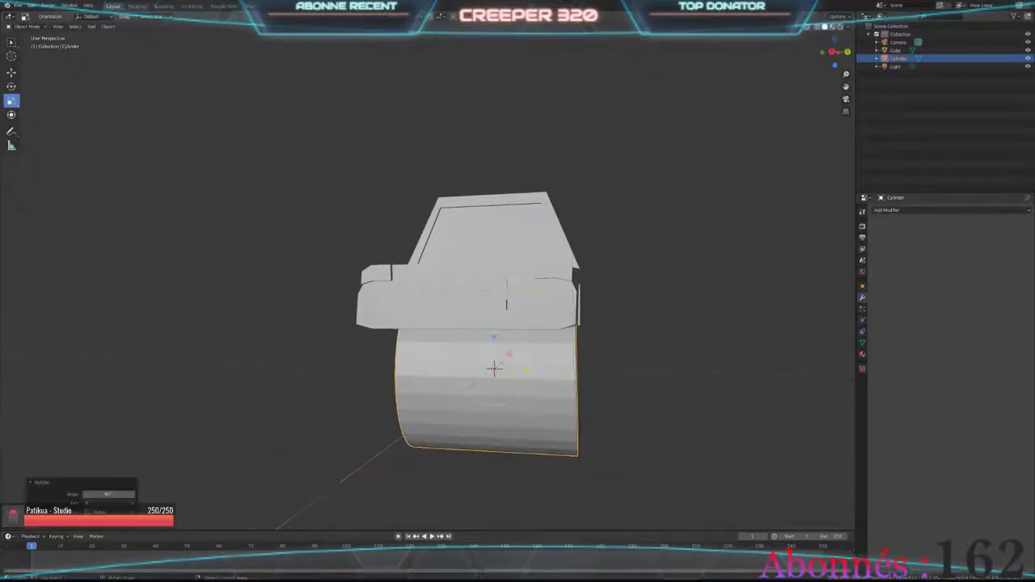
pyautogui.moveTo(506, 300)
pyautogui.mouseDown(button='middle')
pyautogui.moveTo(413, 323)
pyautogui.moveTo(477, 323)
pyautogui.mouseUp(button='middle')
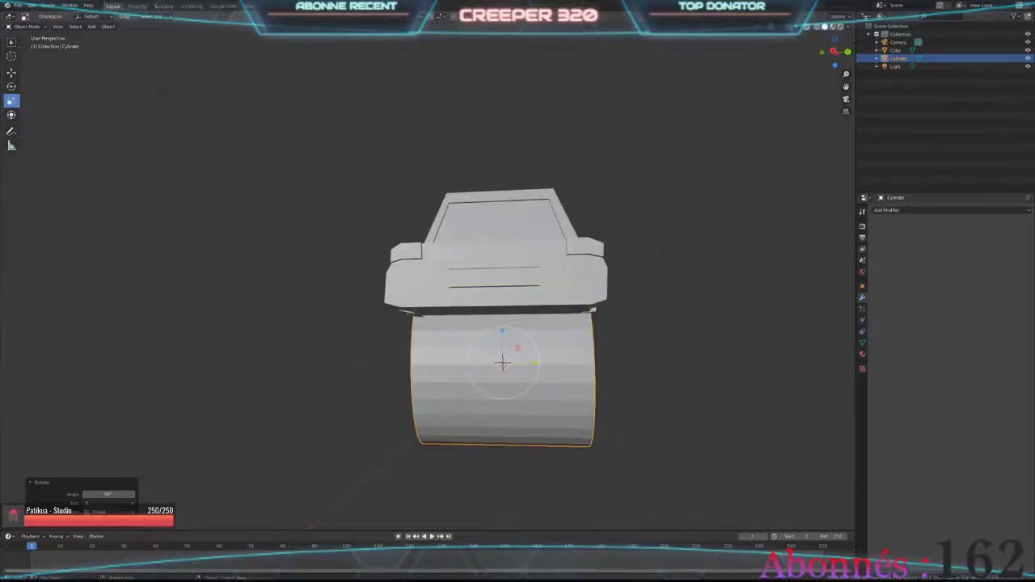
pyautogui.press('s')
pyautogui.press('x')
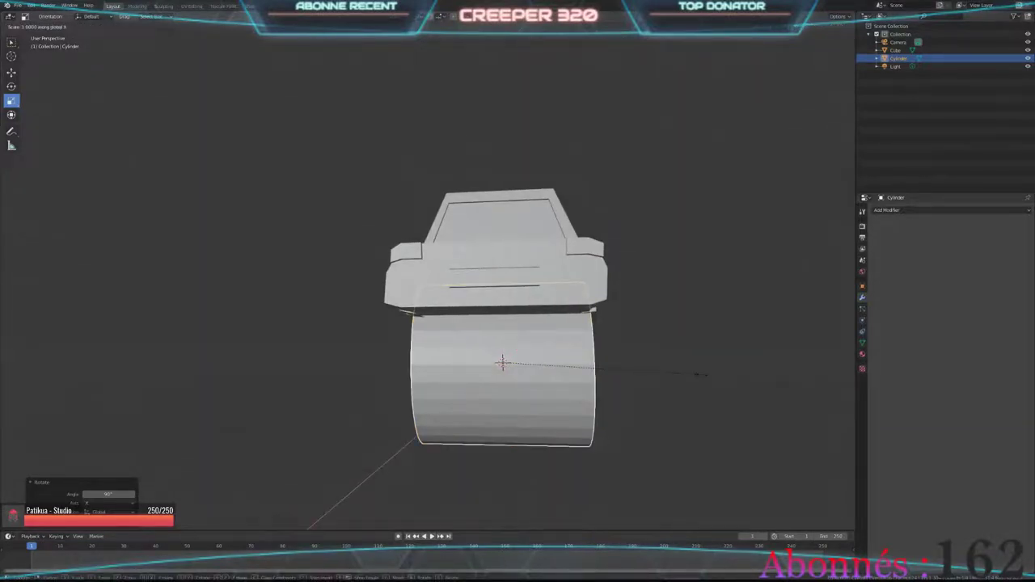
pyautogui.press('y')
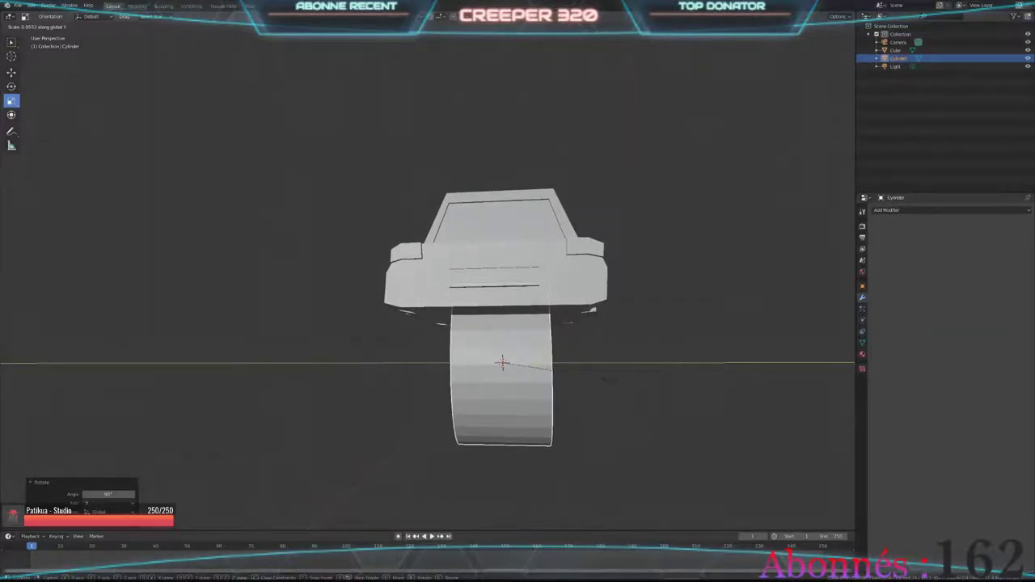
pyautogui.click(566, 378)
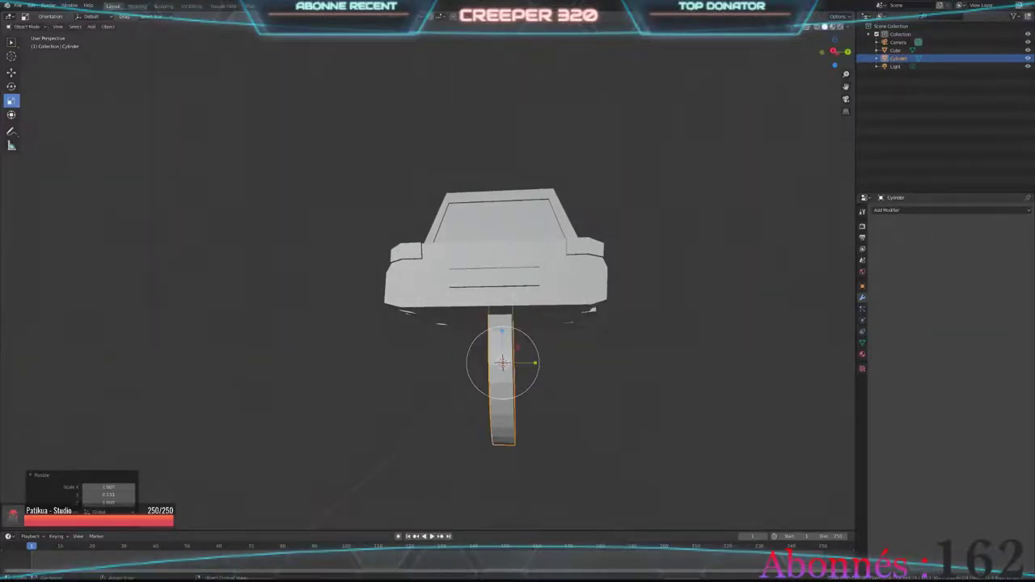
# Step: Scale the wheel down to about 0.333 and slide it along X under the car's front
pyautogui.moveTo(453, 380); pyautogui.dragTo(566, 380, button='middle')
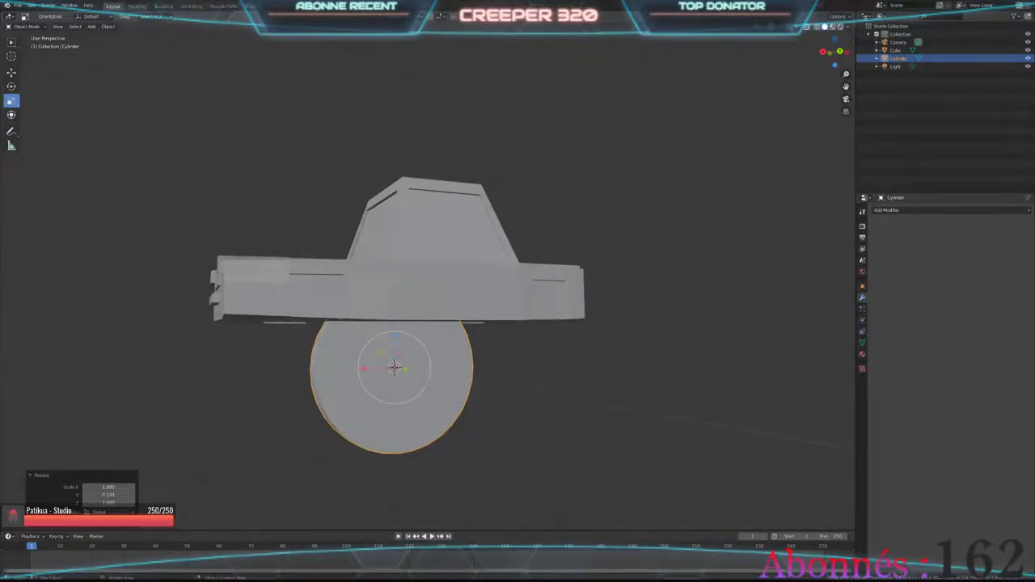
pyautogui.moveTo(424, 358); pyautogui.dragTo(404, 364)
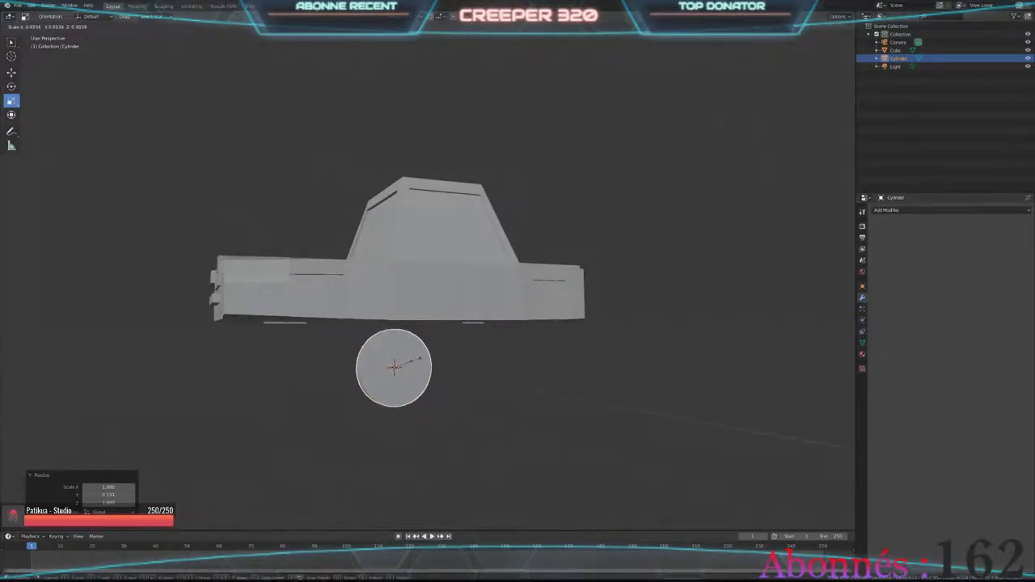
pyautogui.moveTo(452, 380); pyautogui.dragTo(550, 380, button='middle')
pyautogui.press('g')
pyautogui.press('x')
pyautogui.click(267, 373)
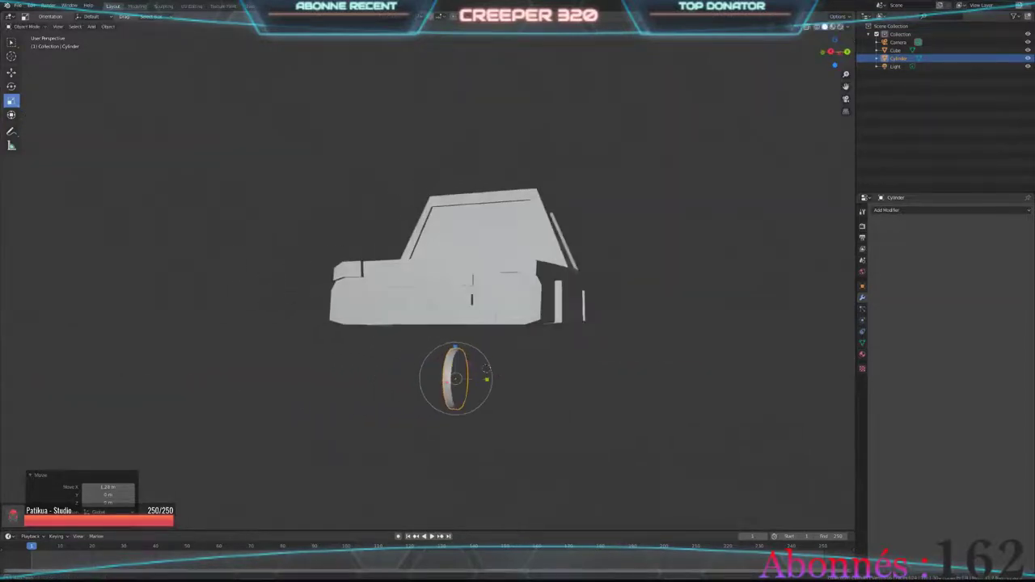
pyautogui.press('g')
pyautogui.press('y')
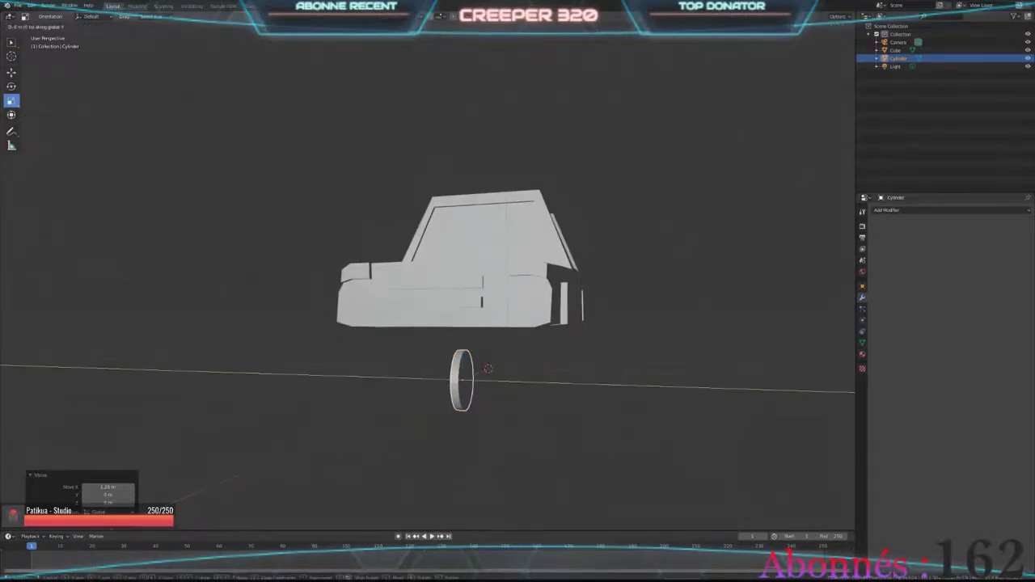
pyautogui.write('0.5')
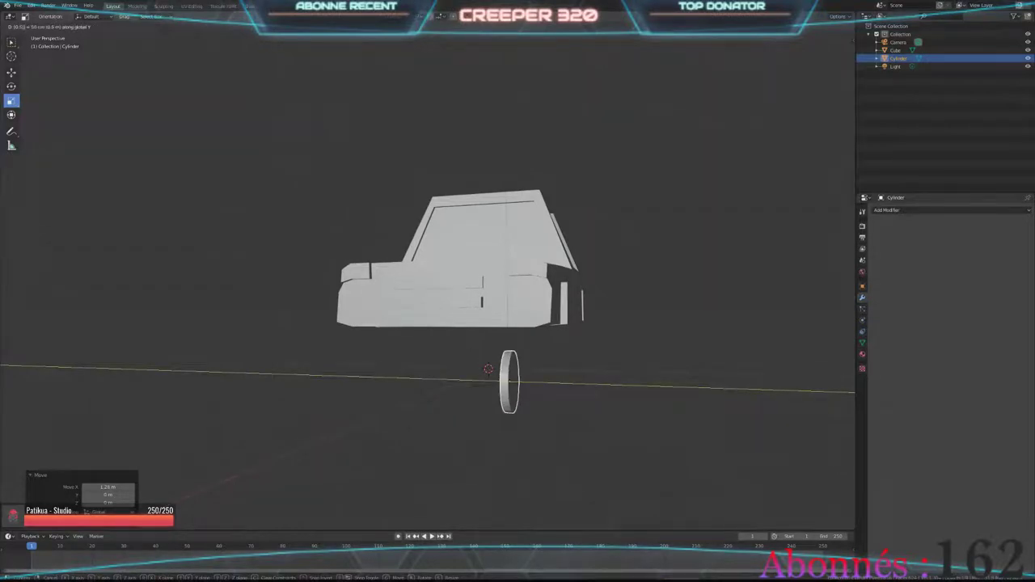
pyautogui.write('-')
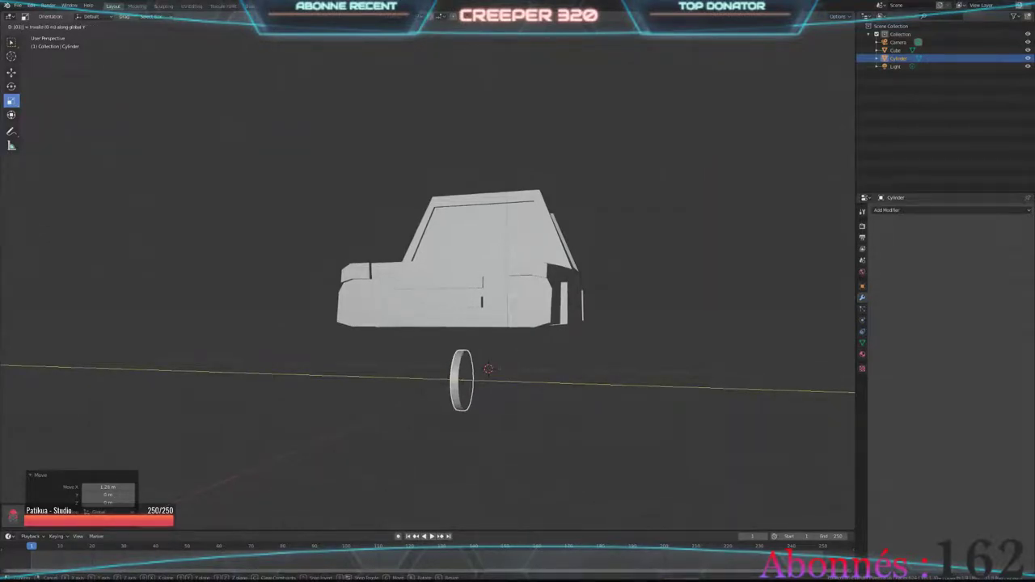
pyautogui.press('y')
pyautogui.press('y')
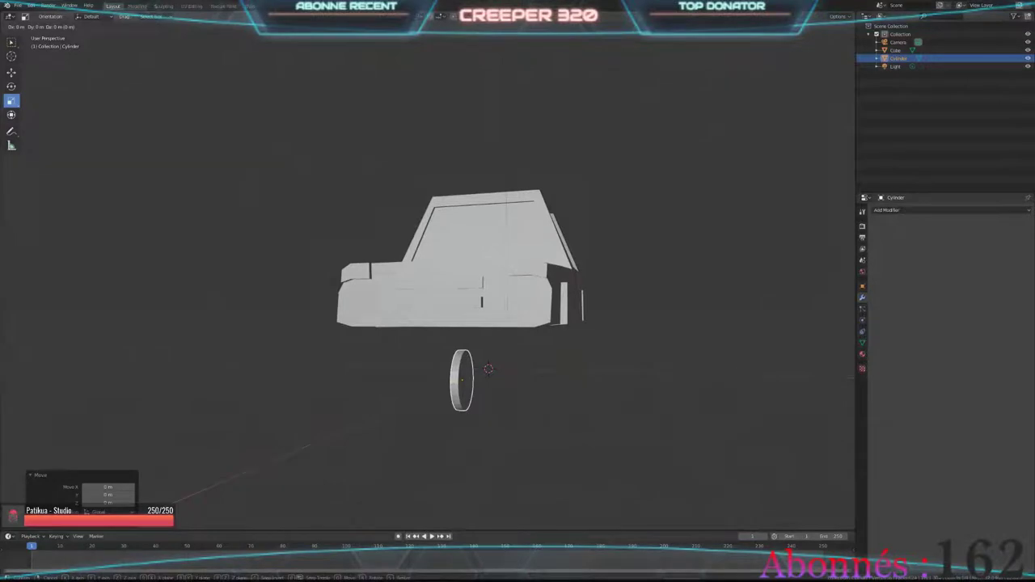
# Step: Confirm the sideways Y move and raise the wheel 0.5 m along Z
pyautogui.press('y')
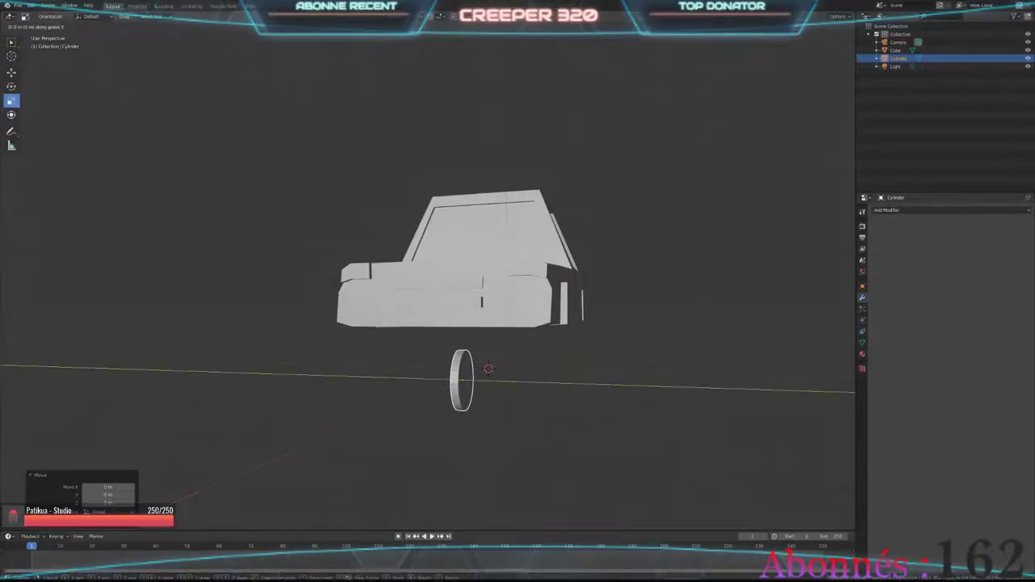
pyautogui.press('Return')
pyautogui.moveTo(485, 364); pyautogui.dragTo(404, 364, button='middle')
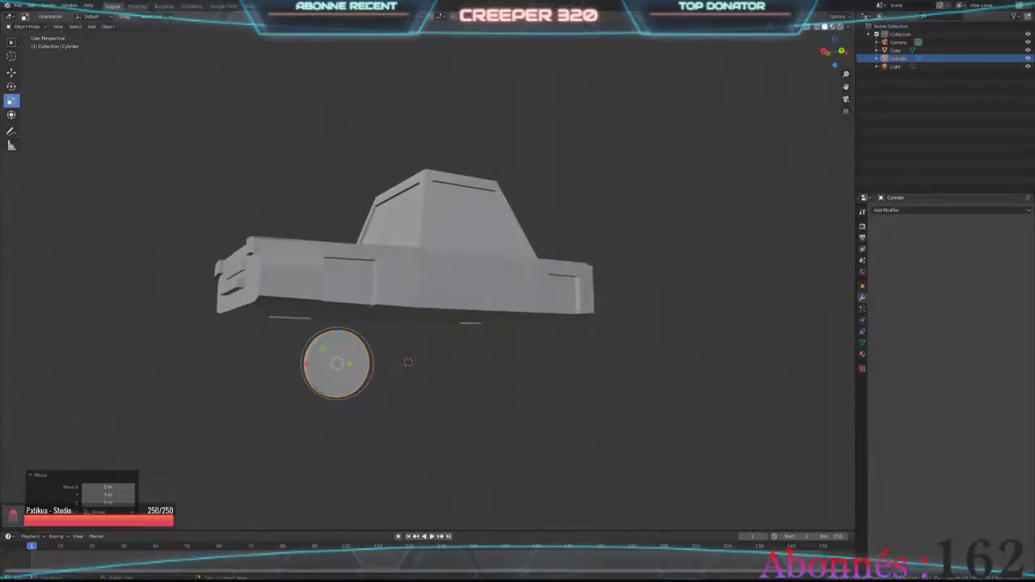
pyautogui.press('g')
pyautogui.press('z')
pyautogui.press('0')
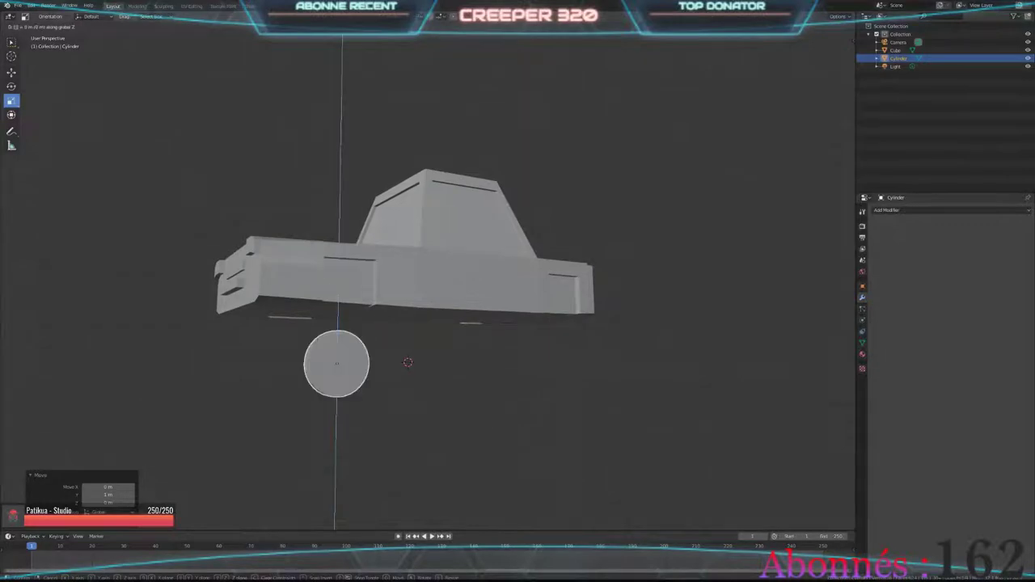
pyautogui.press('.')
pyautogui.press('5')
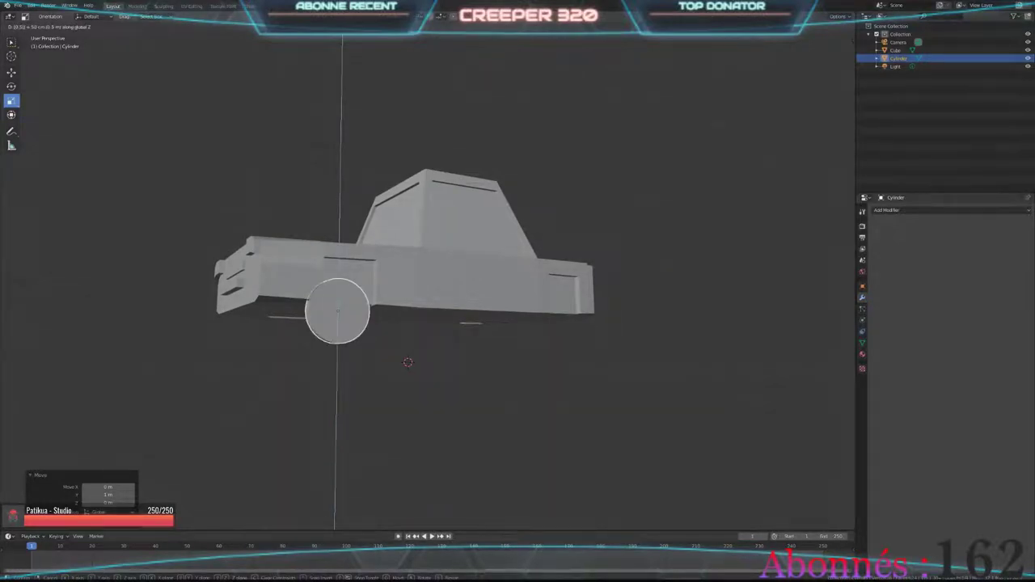
pyautogui.press('Return')
# Step: Shift the wheel along X and reposition it into the front wheel arch
pyautogui.moveTo(429, 324)
pyautogui.mouseDown(button='middle')
pyautogui.moveTo(428, 267)
pyautogui.moveTo(453, 291)
pyautogui.mouseUp(button='middle')
pyautogui.scroll(2, 429, 275)
pyautogui.scroll(2, 429, 275)
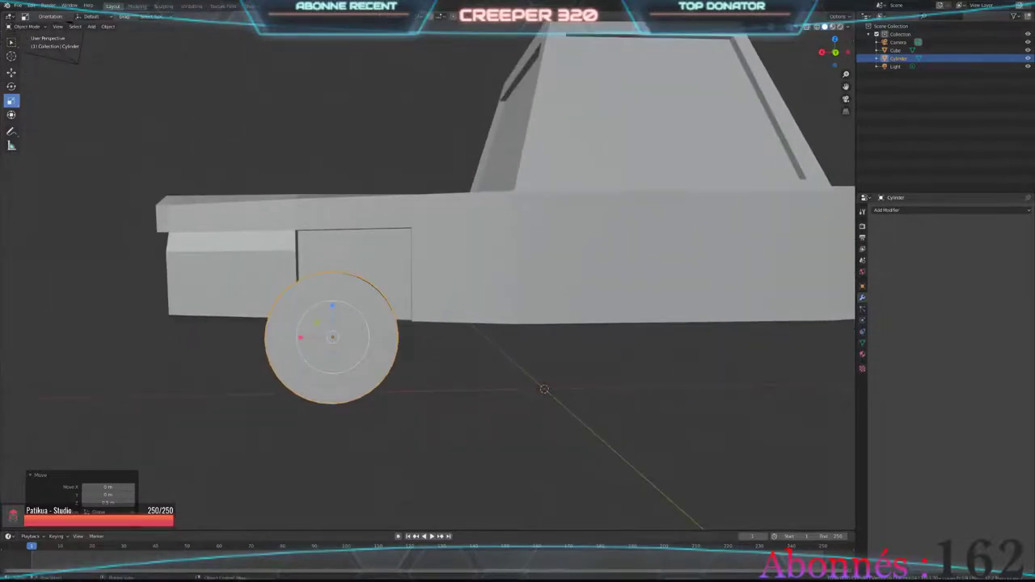
pyautogui.hotkey('shift', 'space')
pyautogui.press('t')
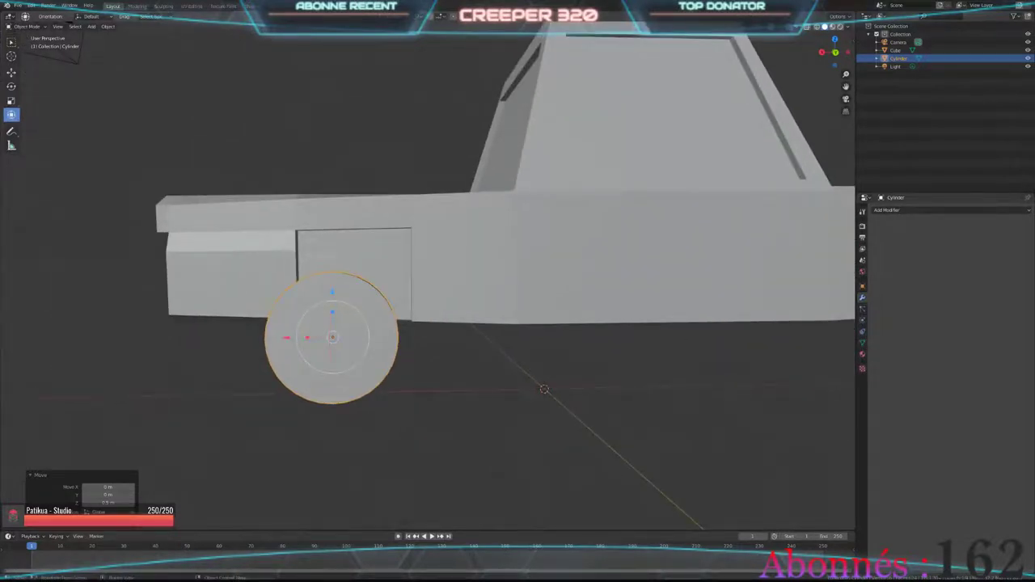
pyautogui.press('g')
pyautogui.press('x')
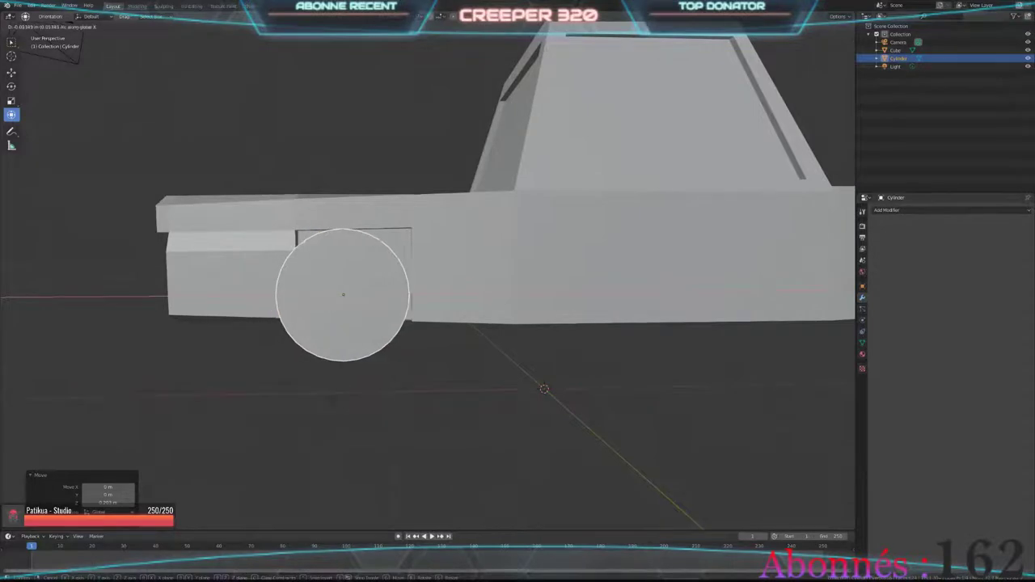
pyautogui.press('Return')
pyautogui.moveTo(348, 295)
pyautogui.mouseDown(button='middle')
pyautogui.moveTo(541, 273)
pyautogui.moveTo(510, 277)
pyautogui.mouseUp(button='middle')
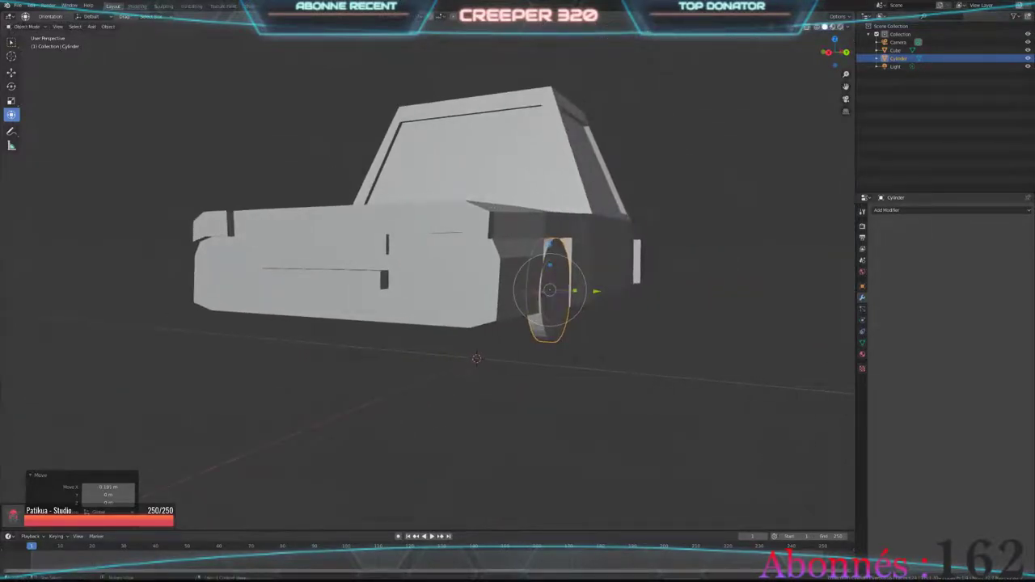
pyautogui.press('g')
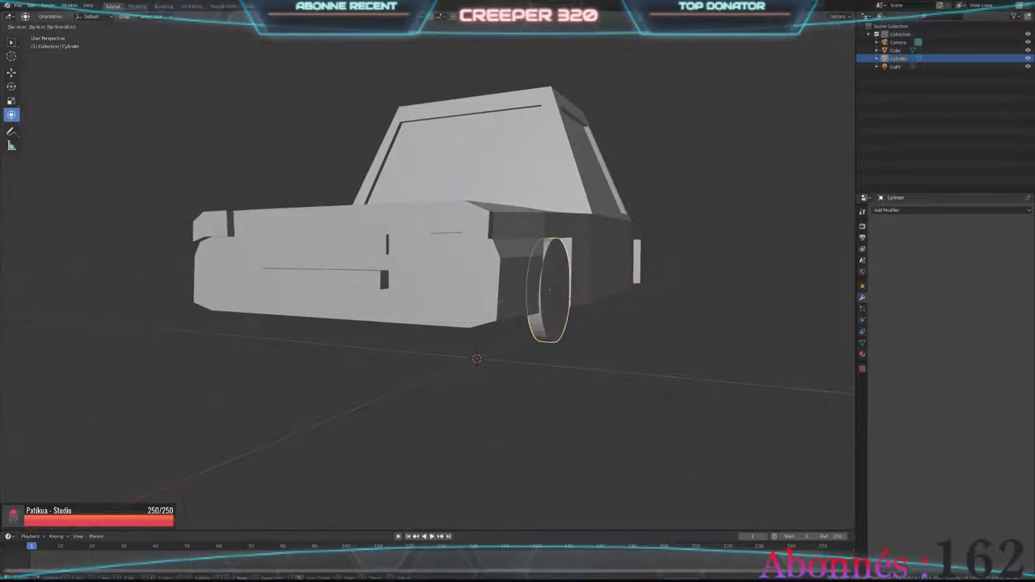
pyautogui.press('Return')
# Step: Shrink the wheel slightly and slide it outward along Y to the car's side
pyautogui.moveTo(477, 323); pyautogui.dragTo(525, 323, button='middle')
pyautogui.scroll(3, 452, 243)
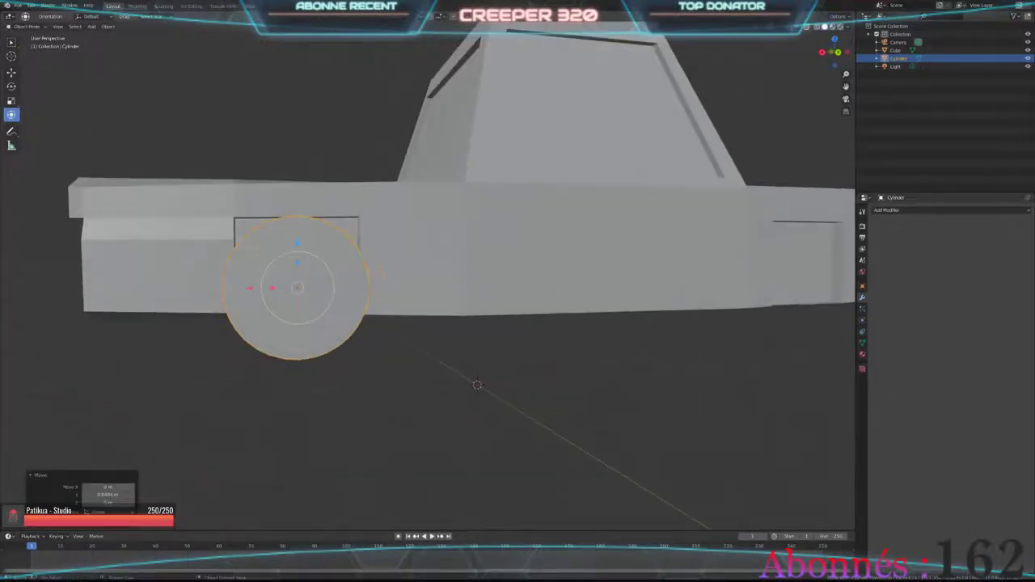
pyautogui.scroll(2, 429, 274)
pyautogui.press('s')
pyautogui.click(346, 231)
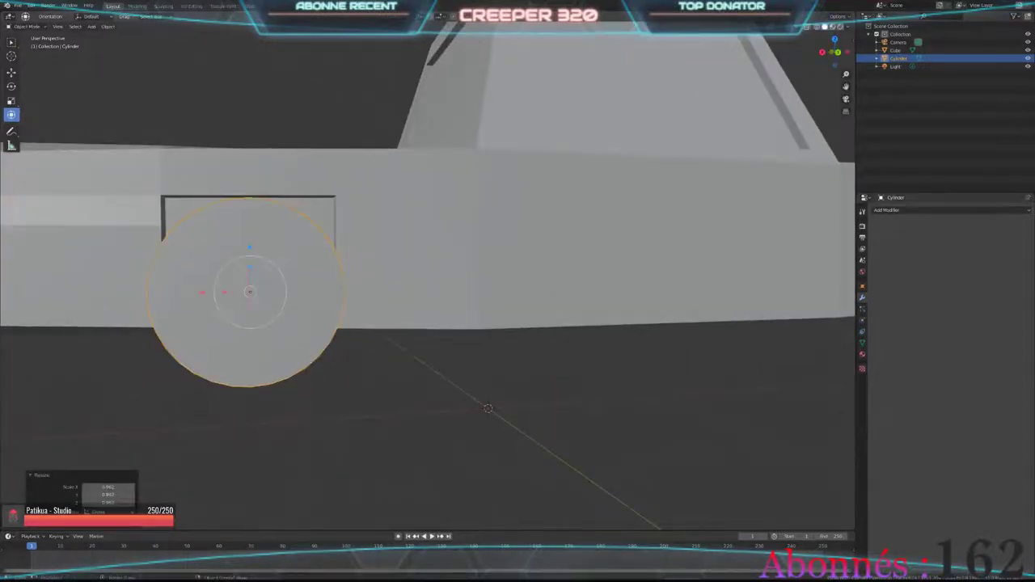
pyautogui.moveTo(452, 283); pyautogui.dragTo(533, 259, button='middle')
pyautogui.moveTo(453, 323); pyautogui.dragTo(502, 324, button='middle')
pyautogui.press('g')
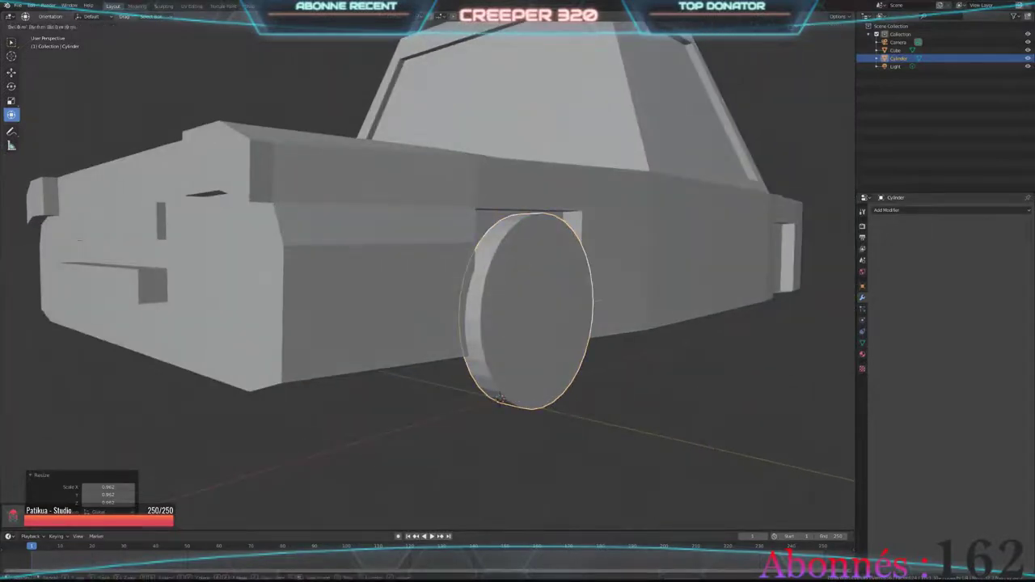
pyautogui.press('y')
pyautogui.click(500, 398)
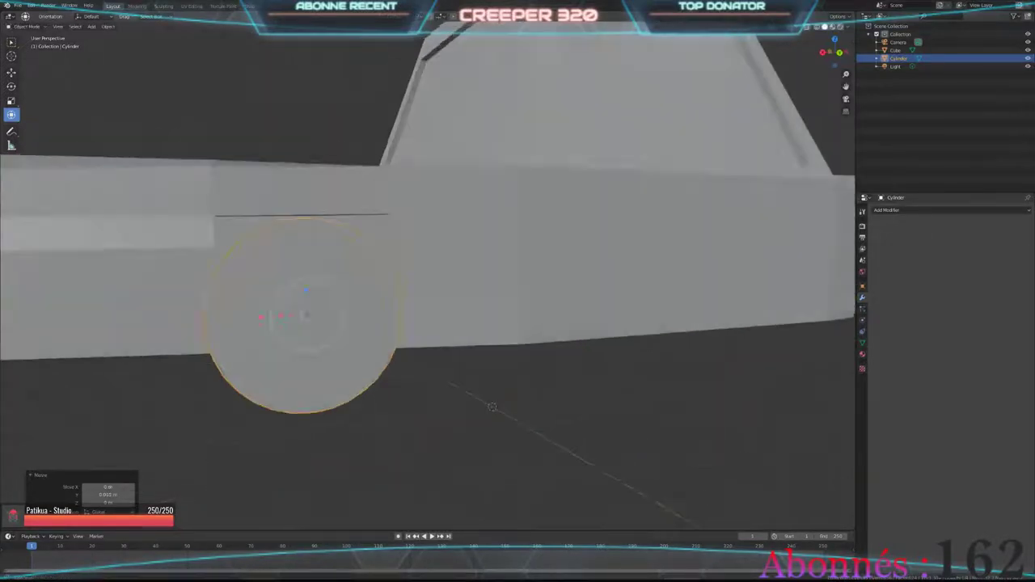
pyautogui.moveTo(499, 398)
pyautogui.mouseDown(button='middle')
pyautogui.moveTo(452, 380)
pyautogui.moveTo(477, 380)
pyautogui.mouseUp(button='middle')
pyautogui.moveTo(428, 283)
pyautogui.mouseDown(button='middle')
pyautogui.moveTo(485, 266)
pyautogui.moveTo(517, 291)
pyautogui.moveTo(485, 307)
pyautogui.moveTo(453, 299)
pyautogui.moveTo(582, 295)
pyautogui.moveTo(566, 299)
pyautogui.mouseUp(button='middle')
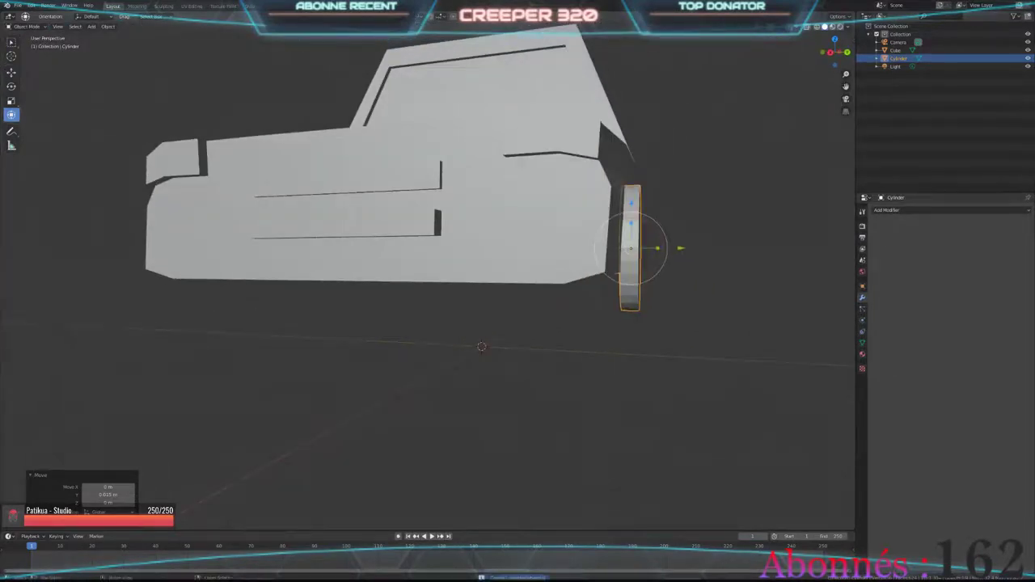
# Step: Paste a copy of the wheel as Cylinder.001 and move it -2 along Y
pyautogui.hotkey('ctrl', 'v')
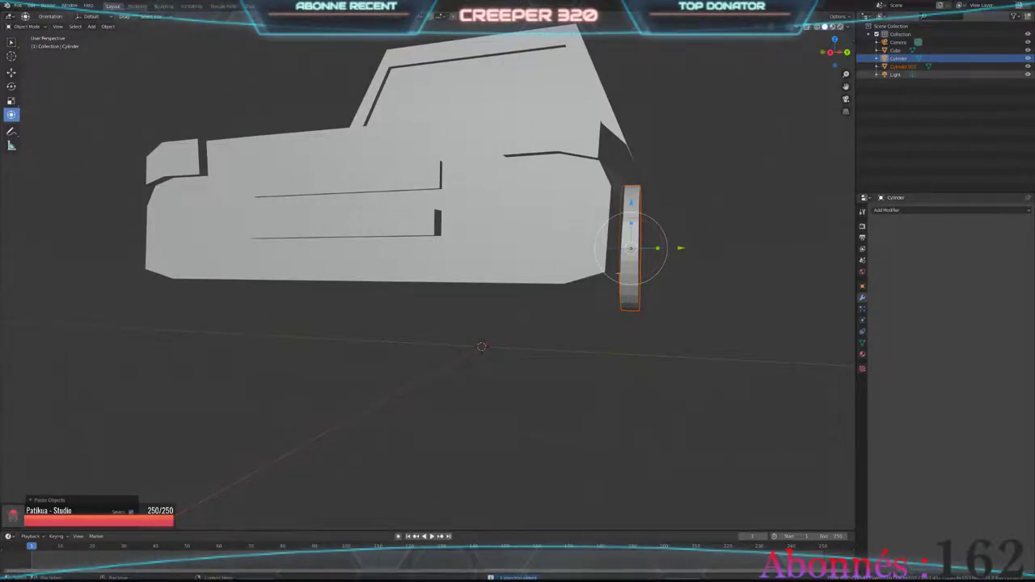
pyautogui.click(903, 67)
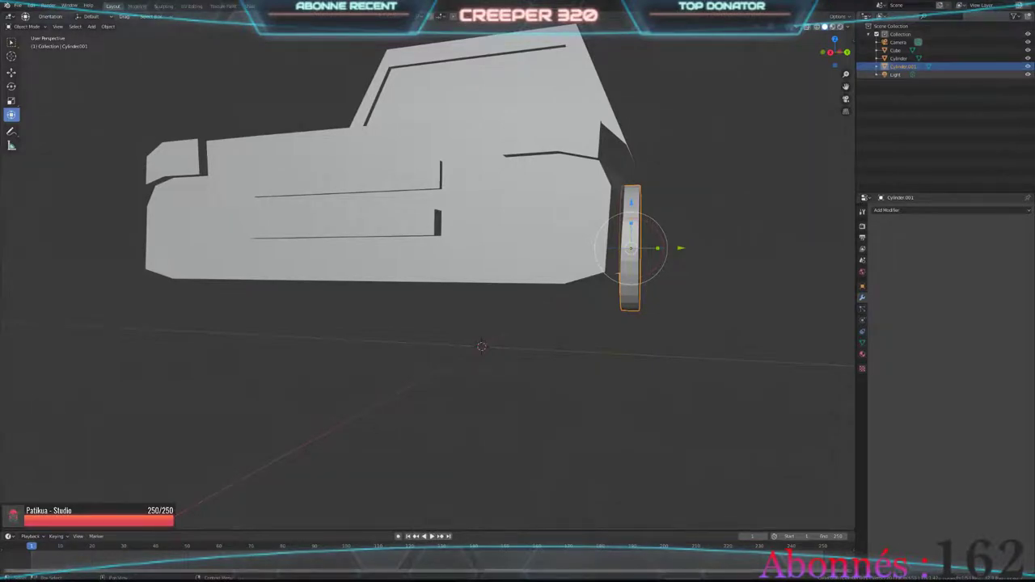
pyautogui.press('g')
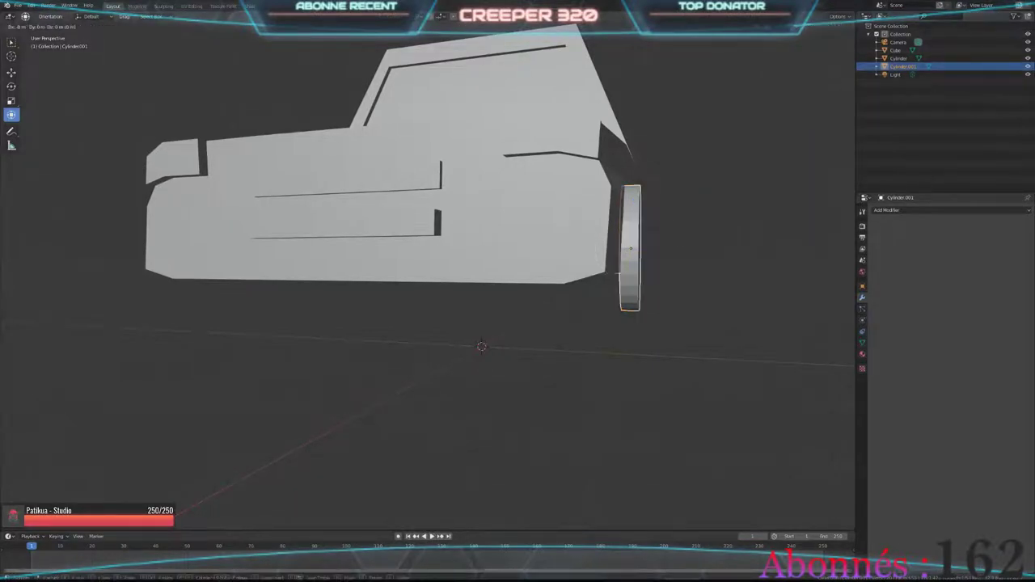
pyautogui.press('y')
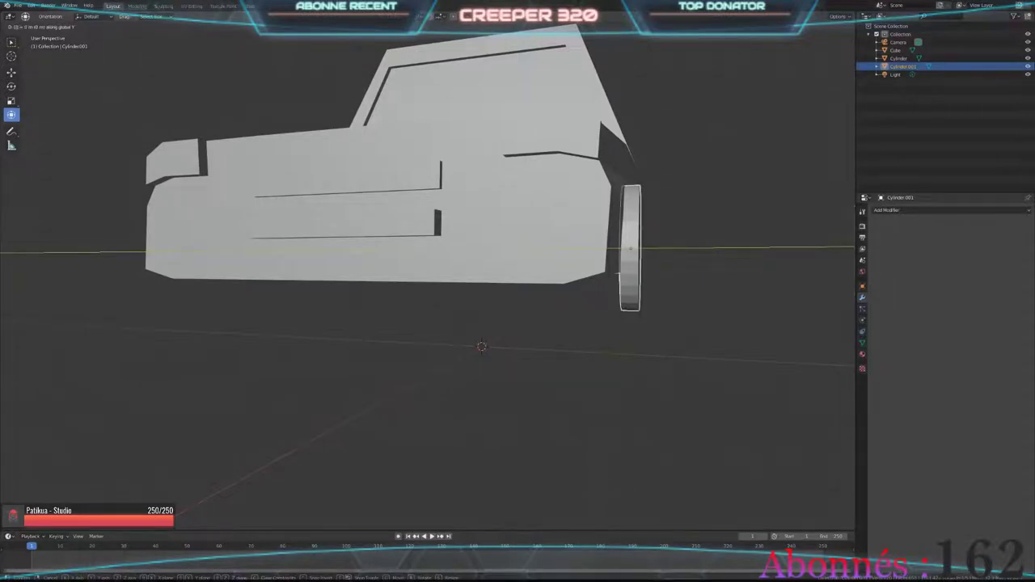
pyautogui.write('-1')
pyautogui.press('BackSpace')
pyautogui.write('2')
pyautogui.press('Return')
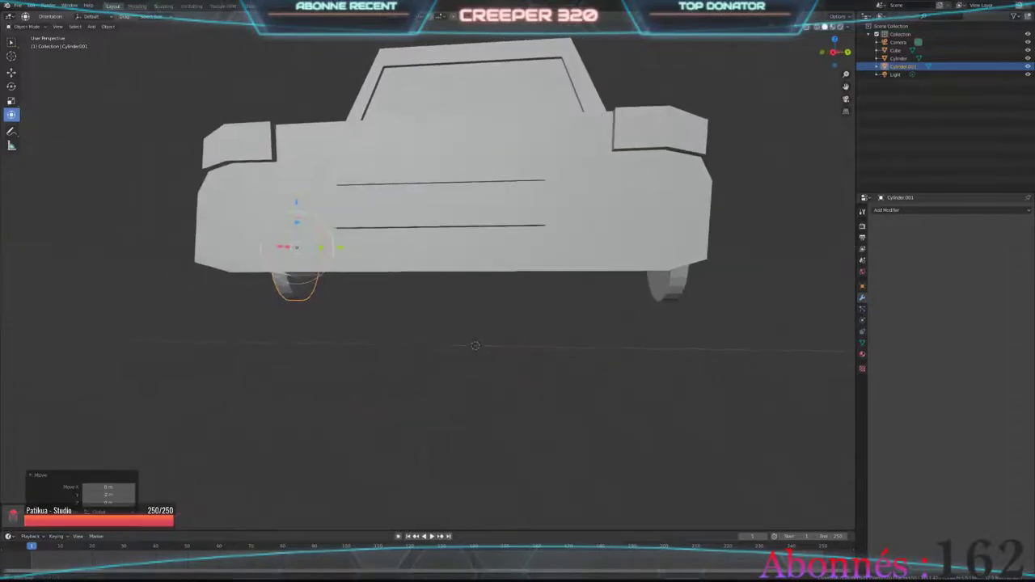
# Step: Move the copy a further -2 along Y, then undo that move
pyautogui.moveTo(485, 324); pyautogui.dragTo(566, 307, button='middle')
pyautogui.press('g')
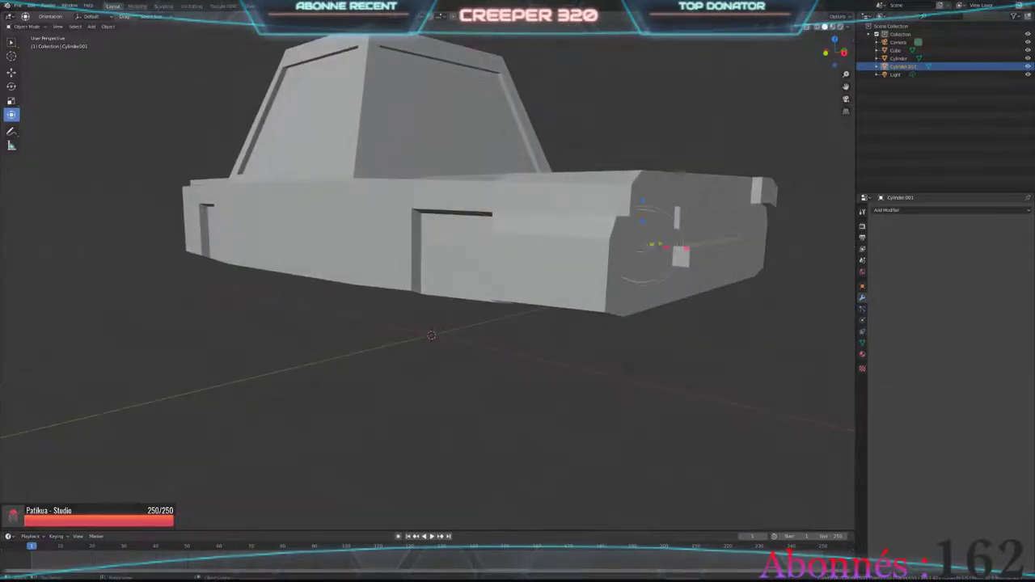
pyautogui.press('y')
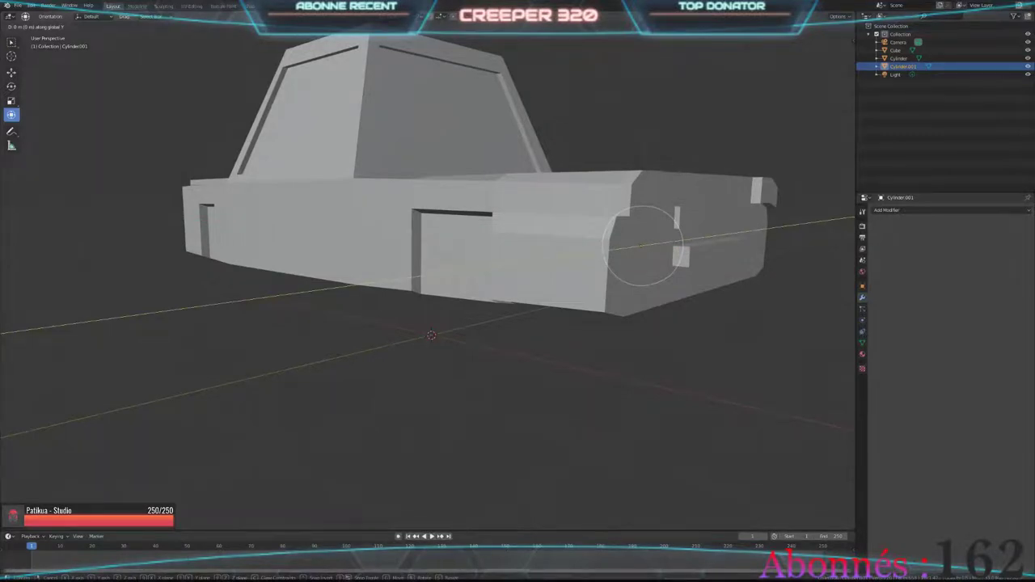
pyautogui.write('-2.5')
pyautogui.press('BackSpace')
pyautogui.press('BackSpace')
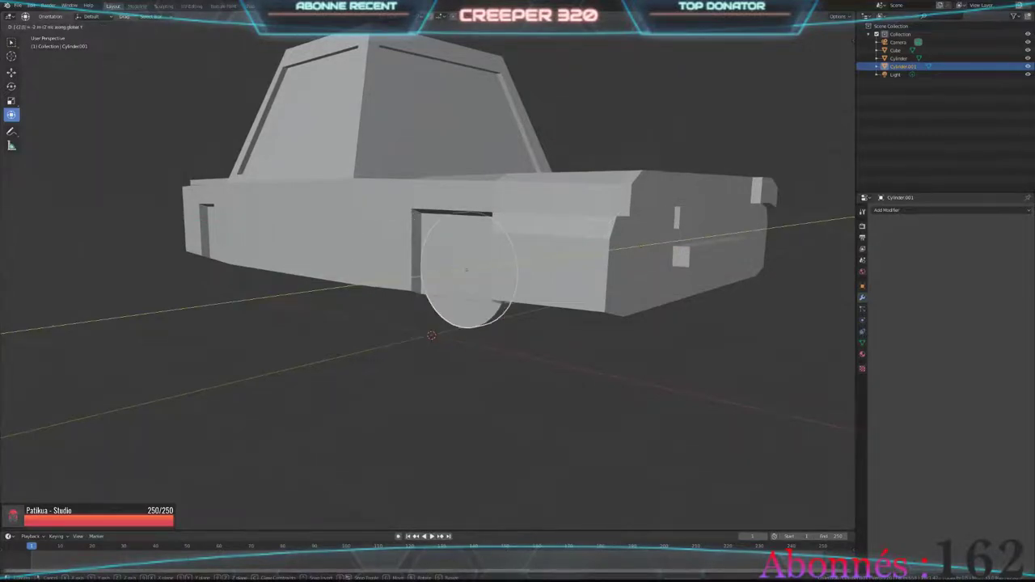
pyautogui.press('Return')
pyautogui.hotkey('ctrl', 'z')
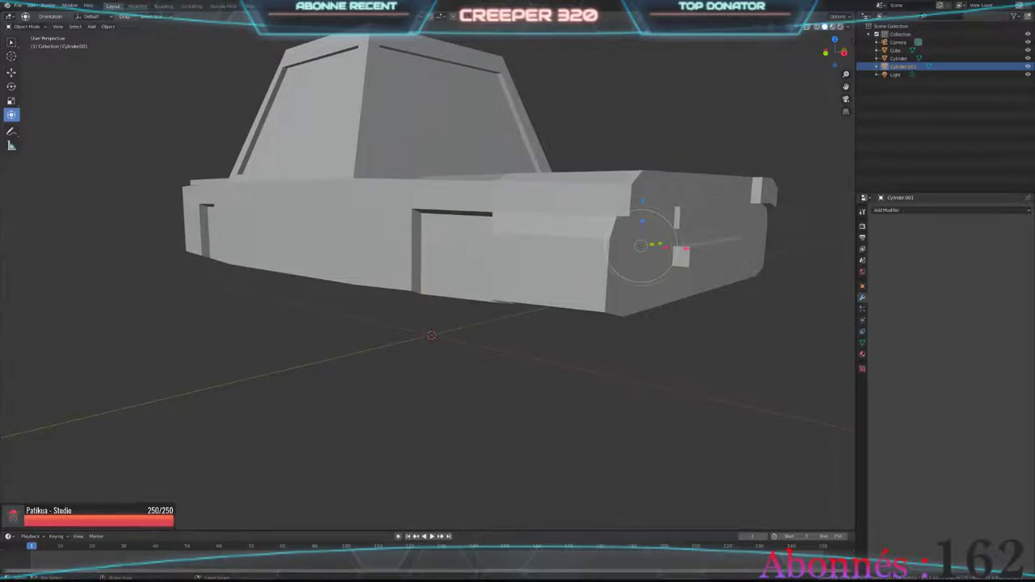
# Step: Move Cylinder.001 -2.2 along Y into the other wheel arch
pyautogui.press('g')
pyautogui.press('y')
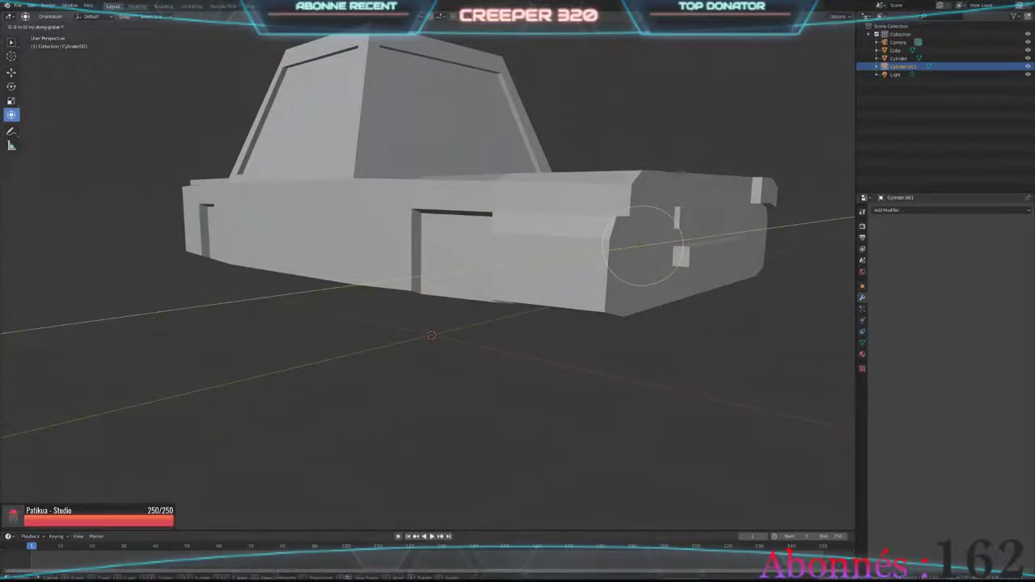
pyautogui.write('-3')
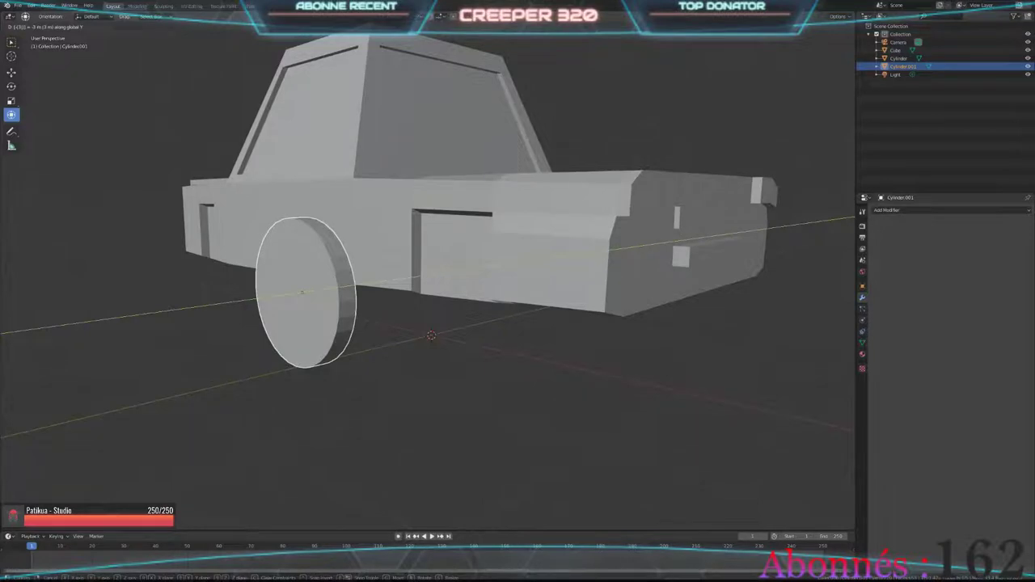
pyautogui.press('BackSpace')
pyautogui.write('2')
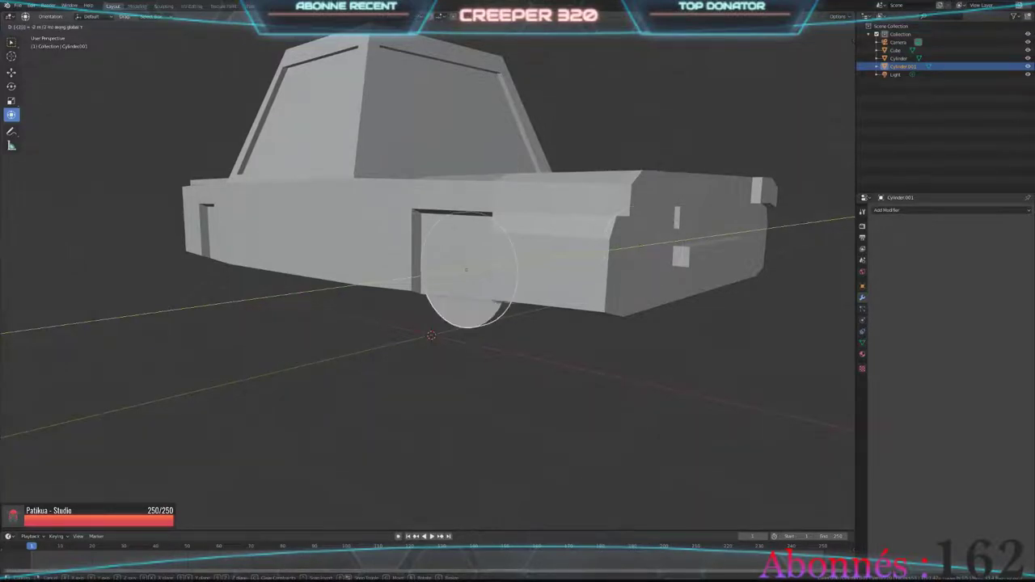
pyautogui.write('.4')
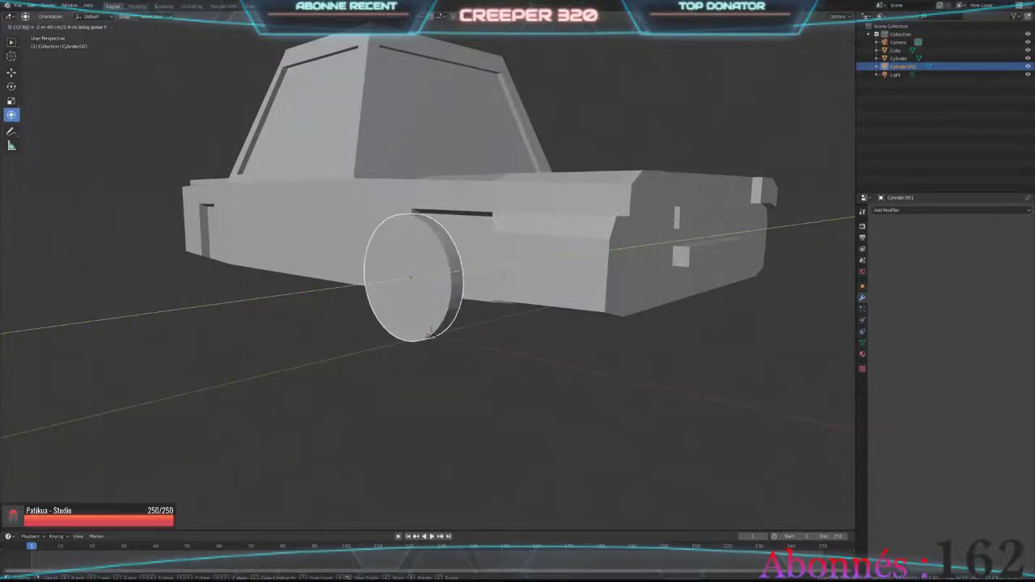
pyautogui.press('BackSpace')
pyautogui.write('1')
pyautogui.press('BackSpace')
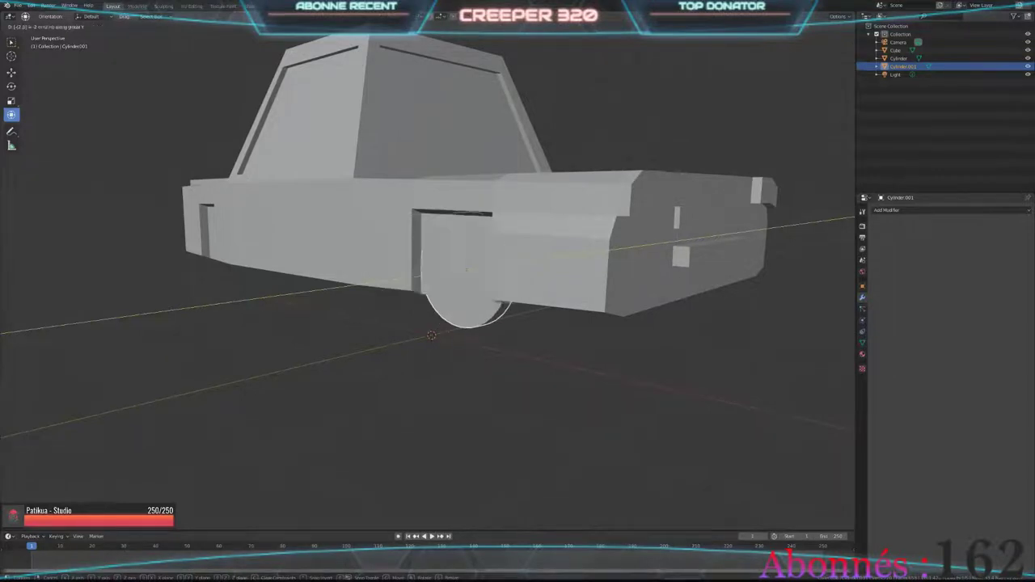
pyautogui.write('20')
pyautogui.press('Return')
# Step: Nudge the copied wheel slightly along Y twice to settle it in the arch
pyautogui.moveTo(431, 334)
pyautogui.mouseDown(button='middle')
pyautogui.moveTo(486, 353)
pyautogui.moveTo(435, 329)
pyautogui.moveTo(463, 380)
pyautogui.mouseUp(button='middle')
pyautogui.press('g')
pyautogui.press('y')
pyautogui.press('Return')
pyautogui.scroll(3, 435, 329)
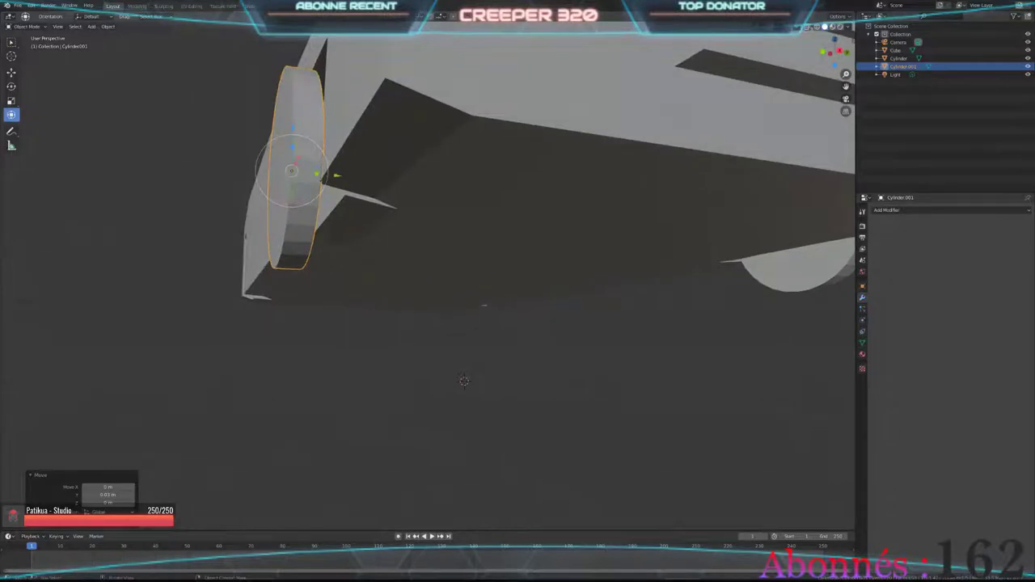
pyautogui.press('g')
pyautogui.press('y')
pyautogui.press('Return')
pyautogui.moveTo(464, 380)
pyautogui.mouseDown(button='middle')
pyautogui.moveTo(410, 368)
pyautogui.moveTo(508, 369)
pyautogui.moveTo(482, 343)
pyautogui.moveTo(474, 358)
pyautogui.mouseUp(button='middle')
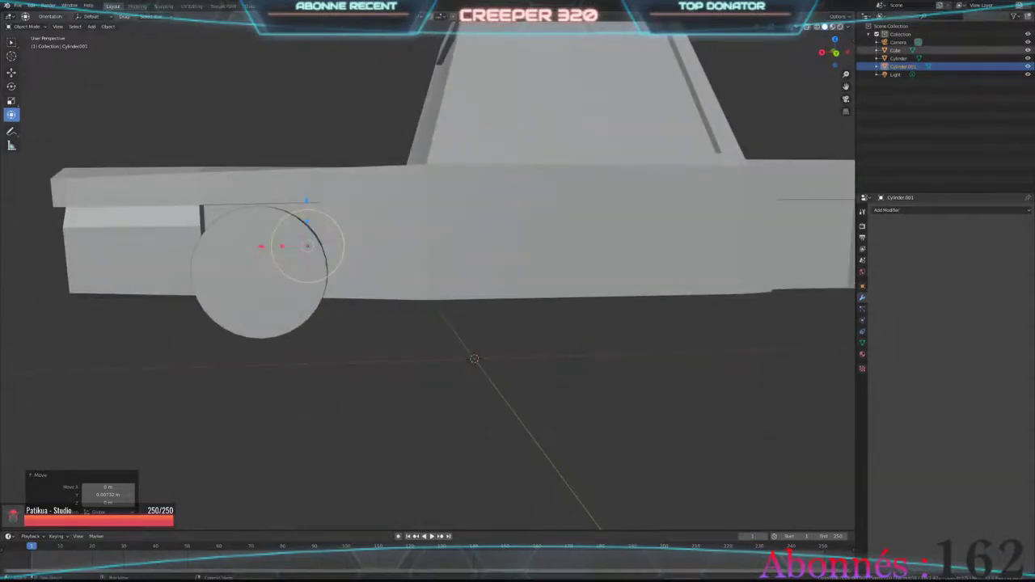
# Step: Rename the original wheel Cylinder to 'avant gauche'
pyautogui.click(898, 58)
pyautogui.write('avant')
pyautogui.press('Return')
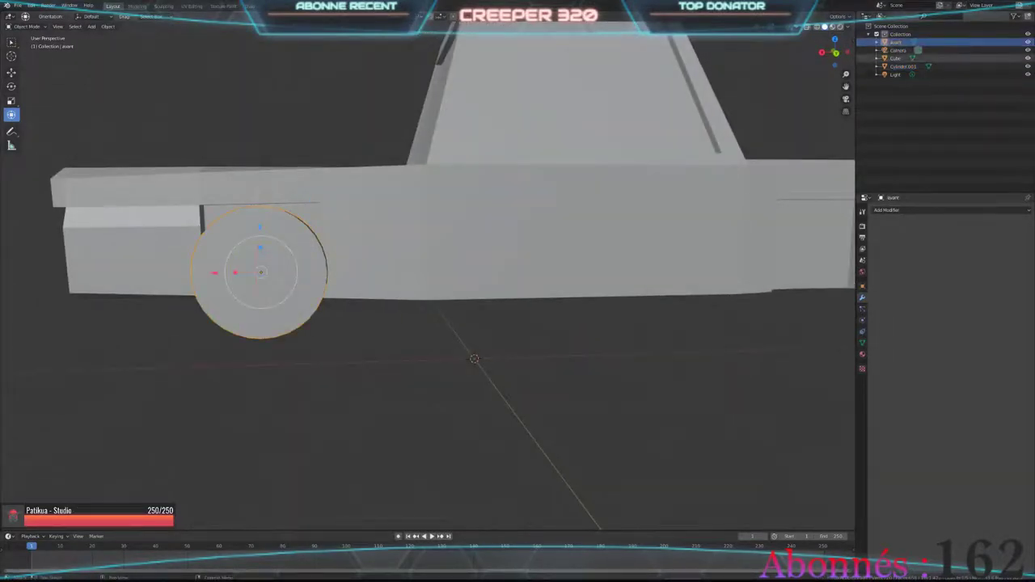
pyautogui.press('F2')
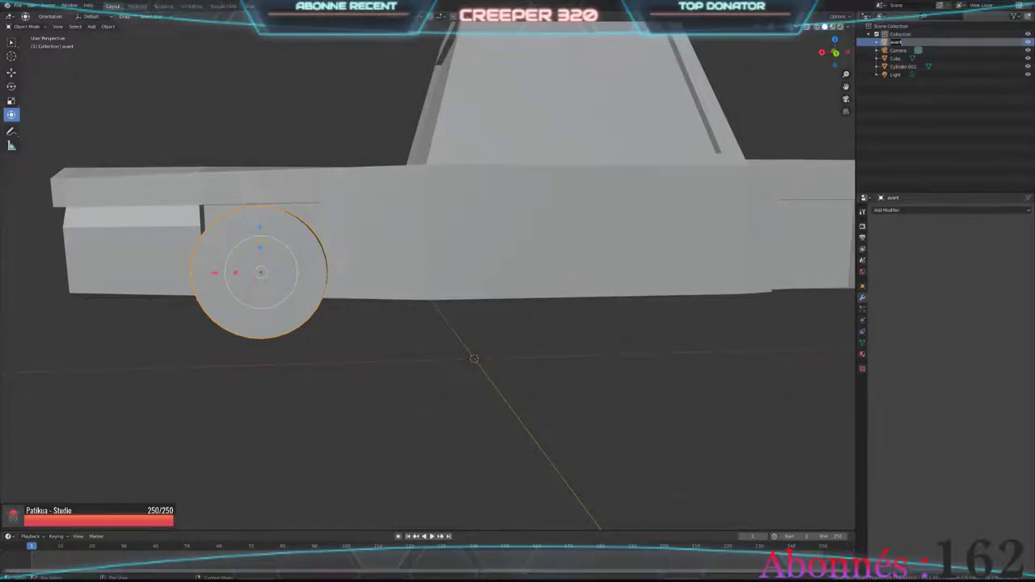
pyautogui.write('avant gauche')
pyautogui.press('Return')
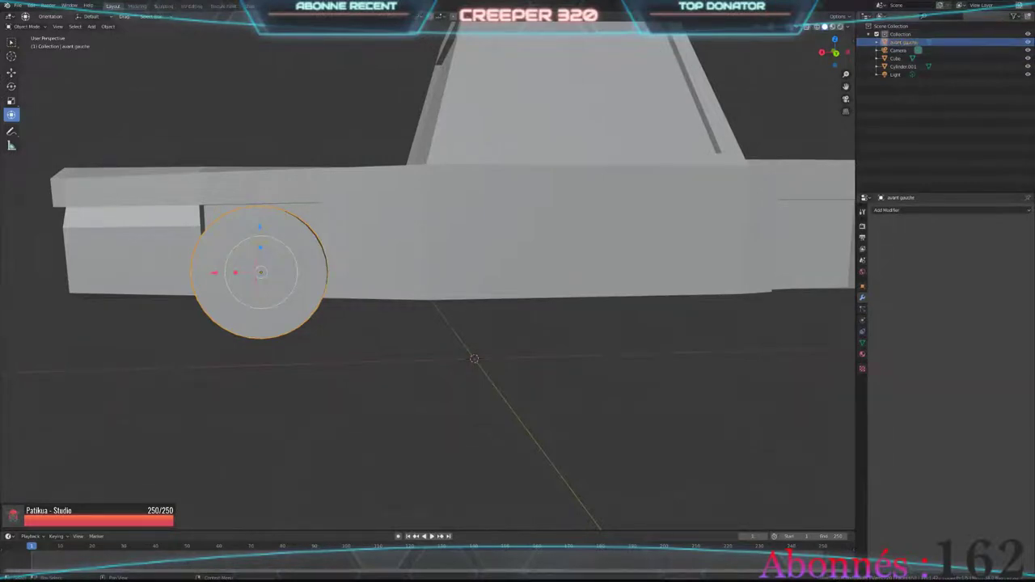
# Step: Rename Cylinder.001 to 'avant droite' and select both front wheels
pyautogui.click(904, 66)
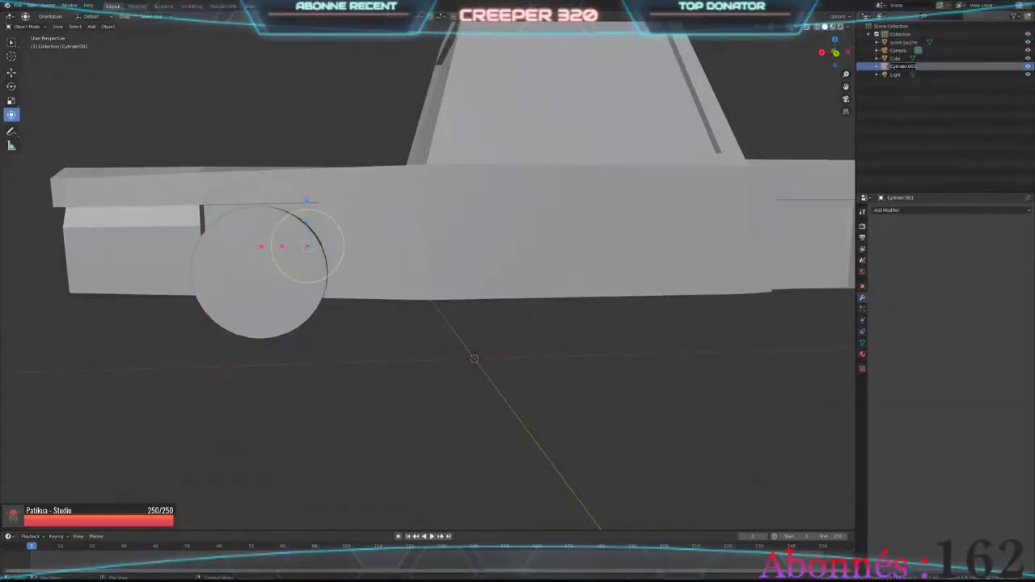
pyautogui.write('avant droit')
pyautogui.press('Return')
pyautogui.moveTo(404, 324); pyautogui.dragTo(339, 315, button='middle')
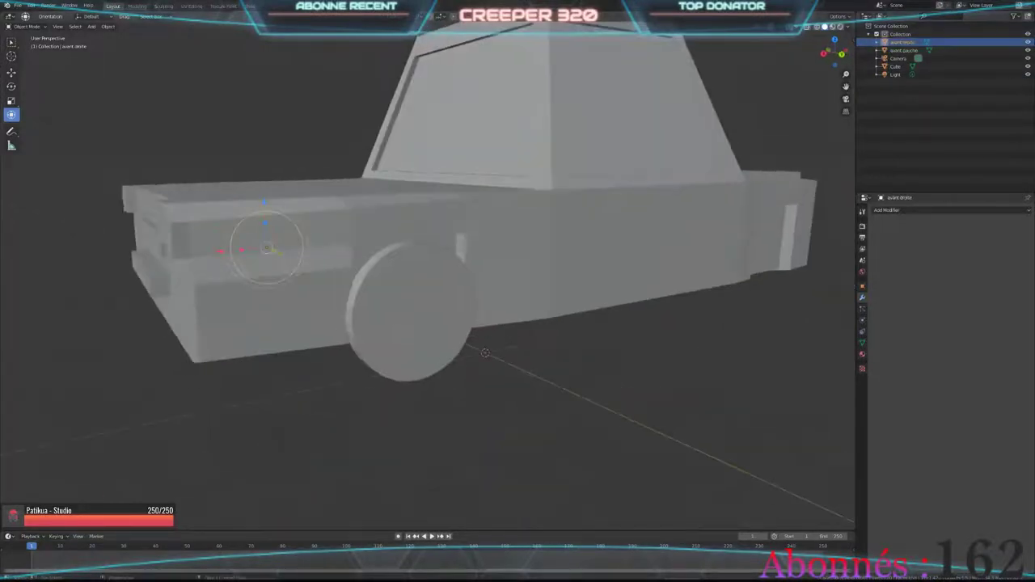
pyautogui.keyDown('ctrl'); pyautogui.click(903, 50); pyautogui.keyUp('ctrl')
pyautogui.moveTo(485, 324)
pyautogui.mouseDown(button='middle')
pyautogui.moveTo(525, 323)
pyautogui.moveTo(453, 320)
pyautogui.mouseUp(button='middle')
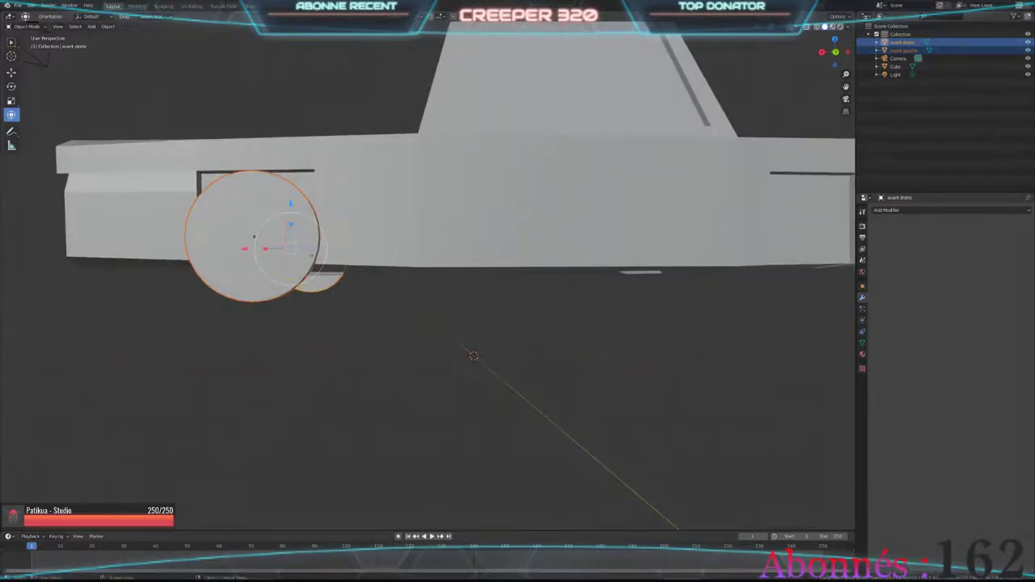
pyautogui.scroll(-4, 474, 356)
pyautogui.scroll(-2, 454, 321)
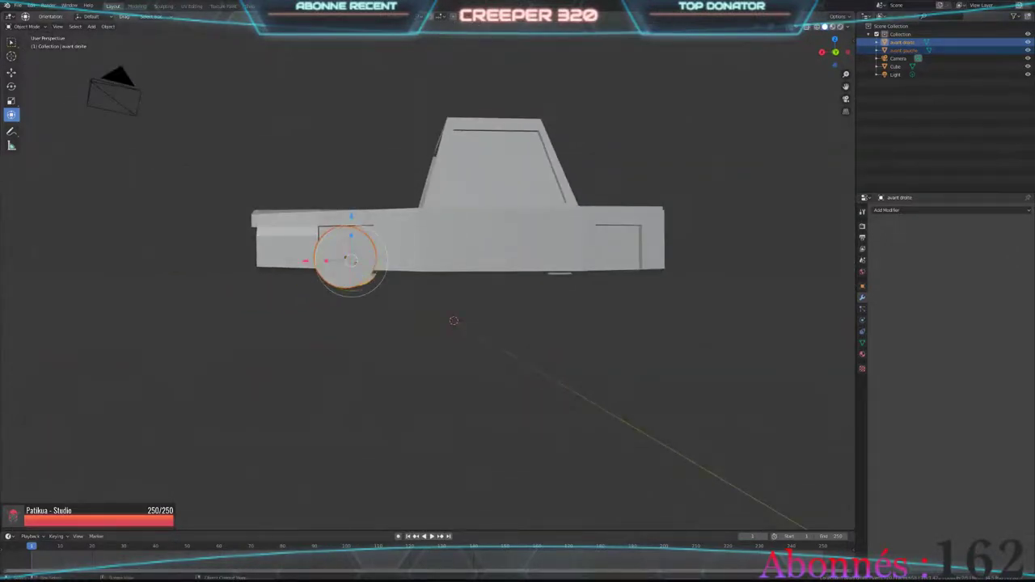
# Step: Copy and paste both front wheels and move the copies -2.8 m along X
pyautogui.hotkey('ctrl', 'c')
pyautogui.hotkey('ctrl', 'v')
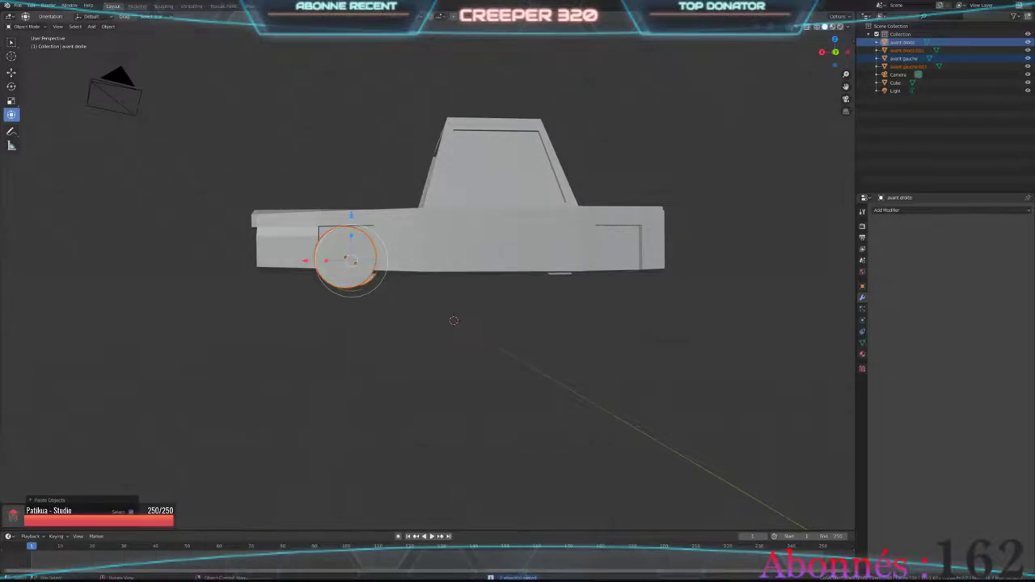
pyautogui.press('g')
pyautogui.press('x')
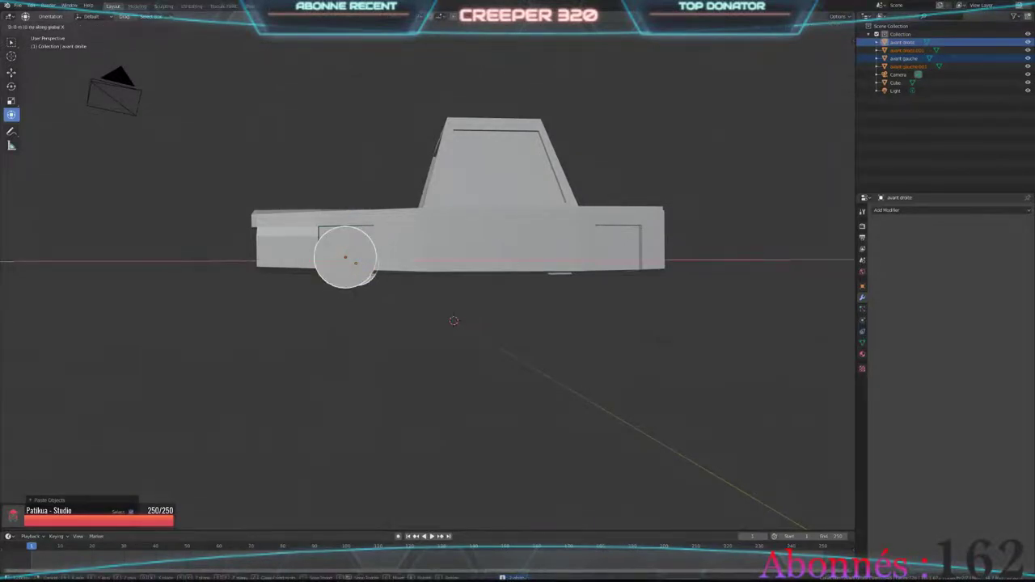
pyautogui.write('-3')
pyautogui.press('BackSpace')
pyautogui.write('2.2')
pyautogui.press('BackSpace')
pyautogui.write('5')
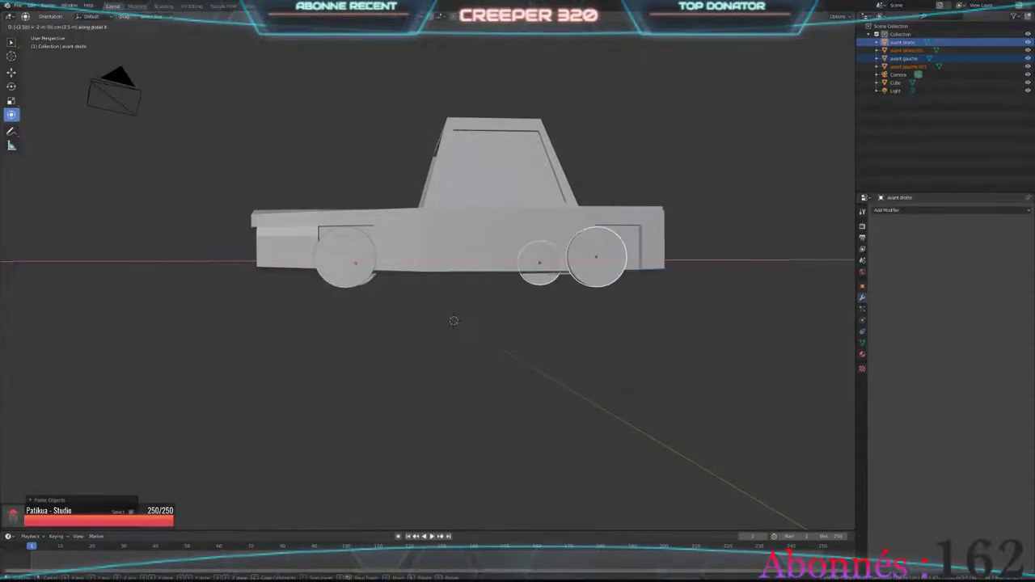
pyautogui.press('BackSpace')
pyautogui.write('.8')
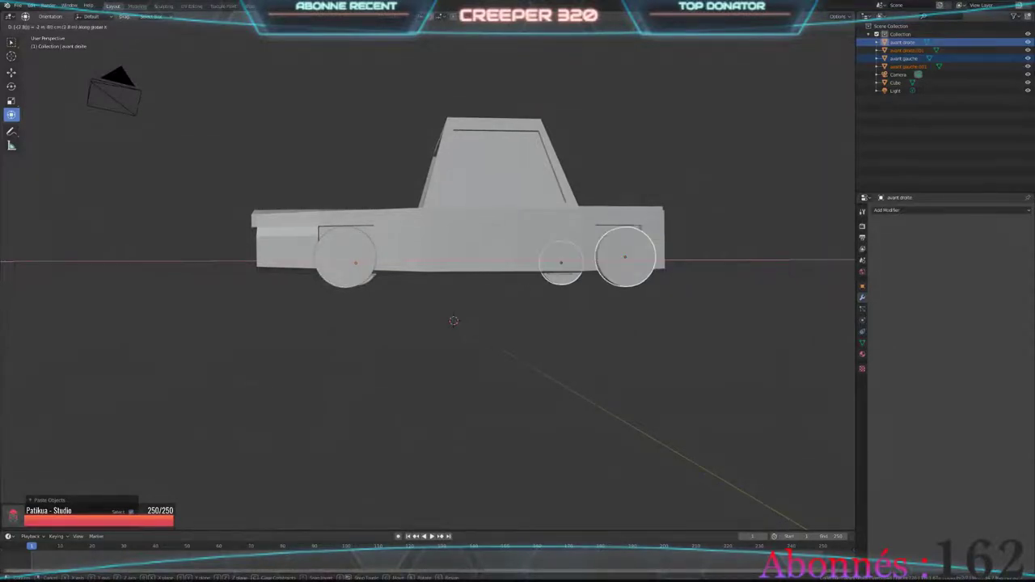
pyautogui.press('Return')
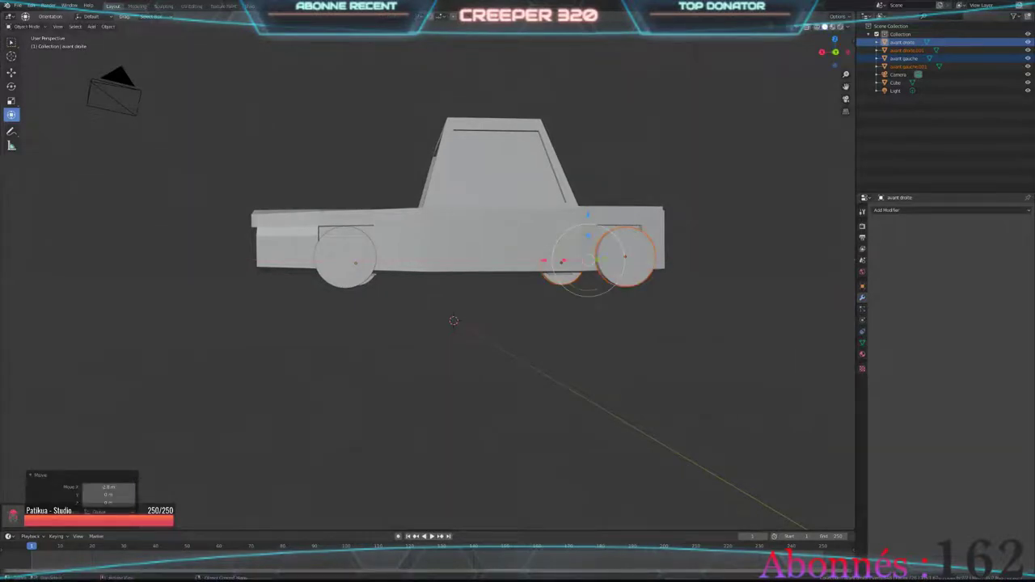
# Step: Nudge the rear wheels slightly into place and check all four wheels from around the car
pyautogui.moveTo(453, 321); pyautogui.dragTo(439, 346, button='middle')
pyautogui.scroll(3, 438, 347)
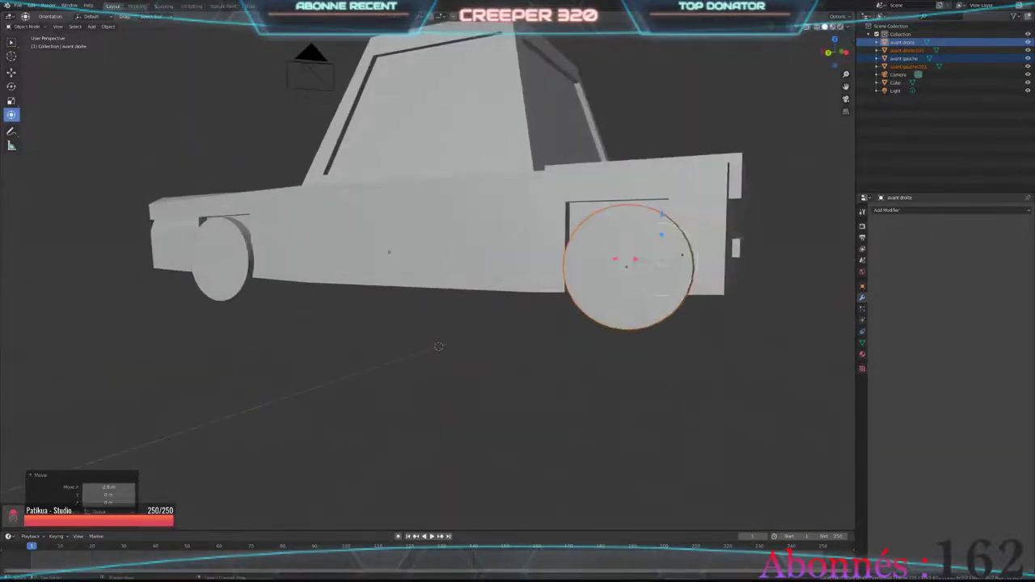
pyautogui.press('g')
pyautogui.click(438, 346)
pyautogui.moveTo(438, 346)
pyautogui.mouseDown(button='middle')
pyautogui.moveTo(417, 346)
pyautogui.moveTo(457, 345)
pyautogui.moveTo(415, 395)
pyautogui.moveTo(506, 395)
pyautogui.mouseUp(button='middle')
pyautogui.scroll(3, 436, 364)
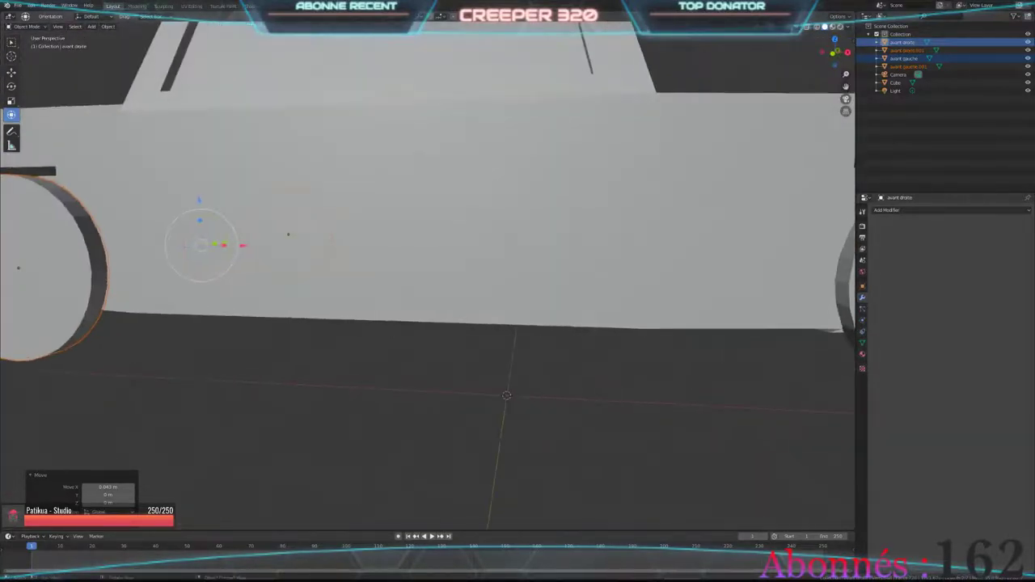
pyautogui.scroll(-5, 506, 395)
pyautogui.moveTo(468, 337)
pyautogui.mouseDown(button='middle')
pyautogui.moveTo(481, 353)
pyautogui.moveTo(550, 348)
pyautogui.mouseUp(button='middle')
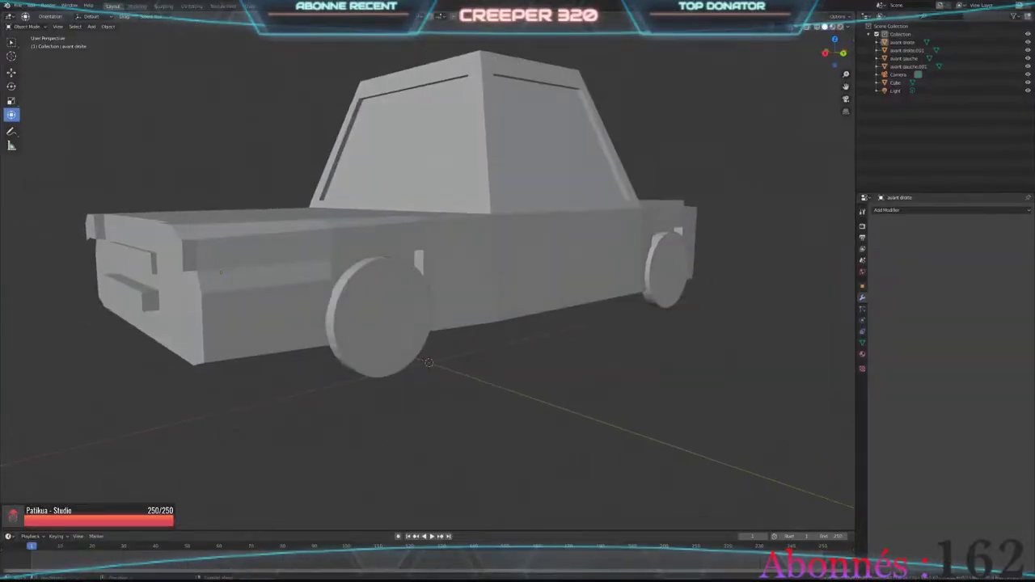
# Step: Rename the wheel copy avant droite.001 to 'arriere droite'
pyautogui.click(904, 50)
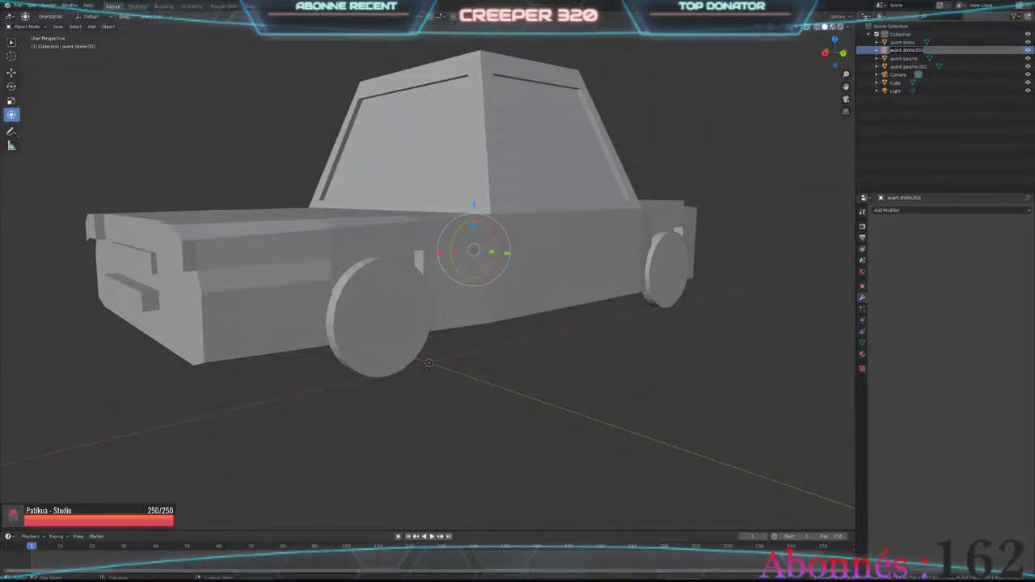
pyautogui.press('BackSpace')
pyautogui.press('BackSpace')
pyautogui.press('BackSpace')
pyautogui.press('BackSpace')
pyautogui.hotkey('ctrl', 'a')
pyautogui.write('arriere droite')
pyautogui.press('Return')
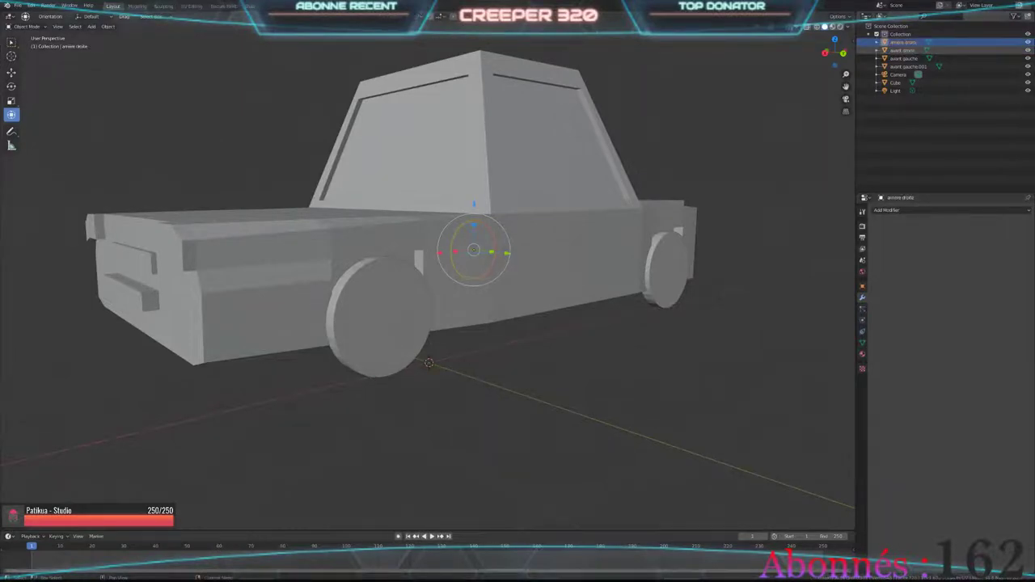
# Step: Rename the wheel copy avant gauche.001 to 'arrière gauche'
pyautogui.click(909, 66)
pyautogui.doubleClick(909, 66)
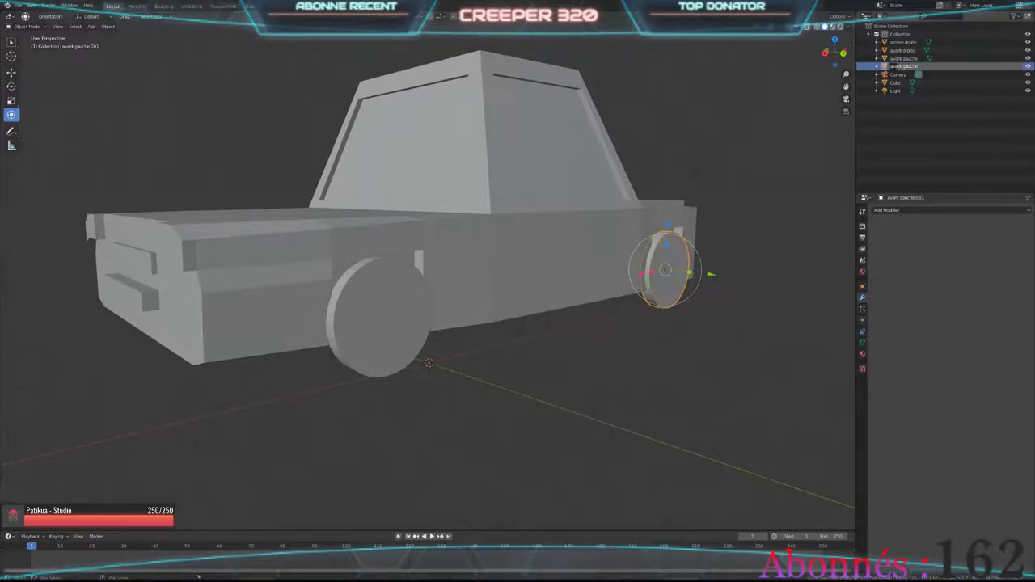
pyautogui.write('arrière gauche')
pyautogui.press('Return')
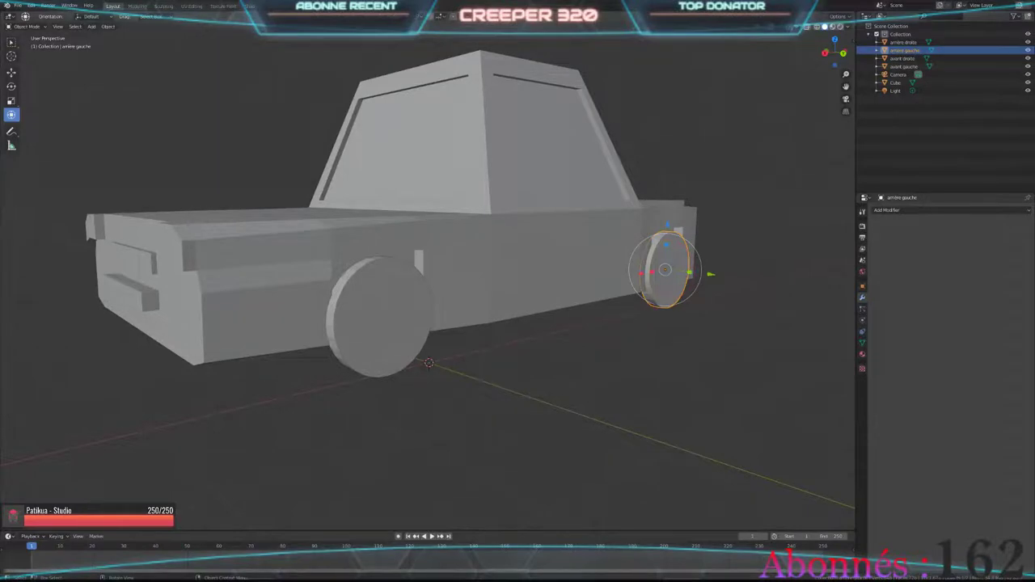
# Step: Orbit and zoom around the car, then bring up the Add menu
pyautogui.moveTo(428, 283); pyautogui.dragTo(441, 279, button='middle')
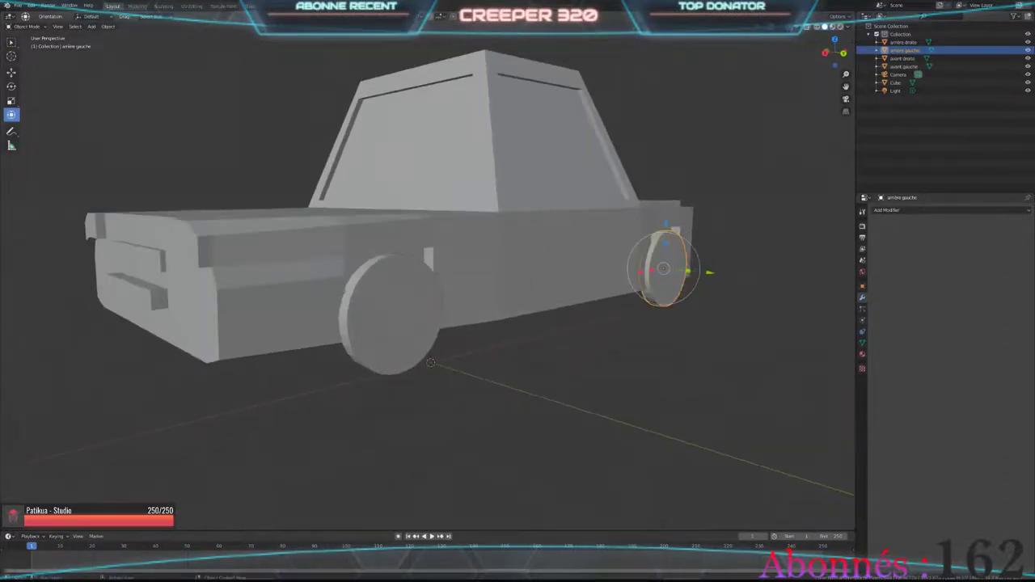
pyautogui.scroll(-3, 428, 283)
pyautogui.scroll(1, 429, 283)
pyautogui.scroll(2, 429, 283)
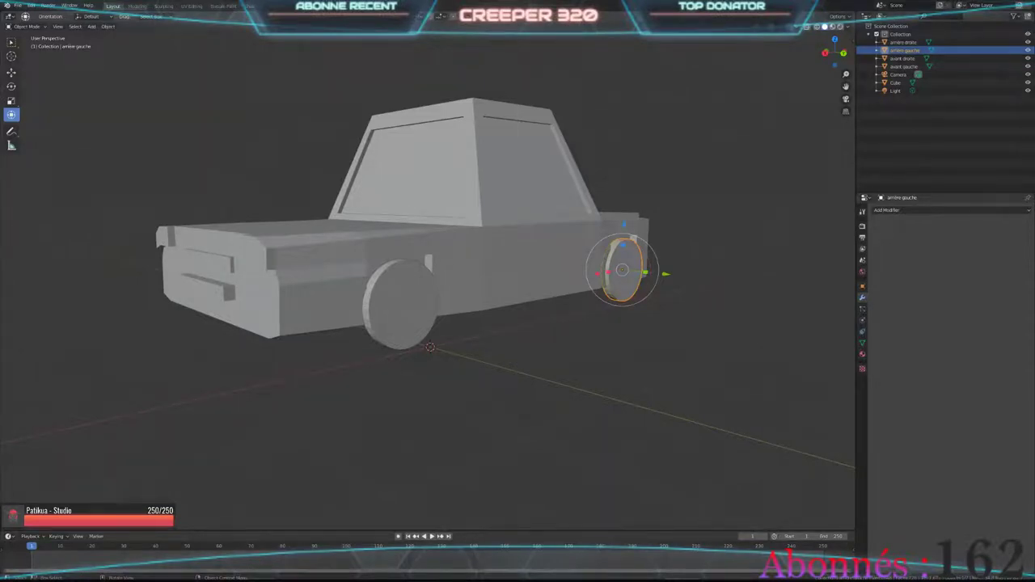
pyautogui.scroll(2, 428, 283)
pyautogui.scroll(-2, 390, 212)
pyautogui.click(91, 26)
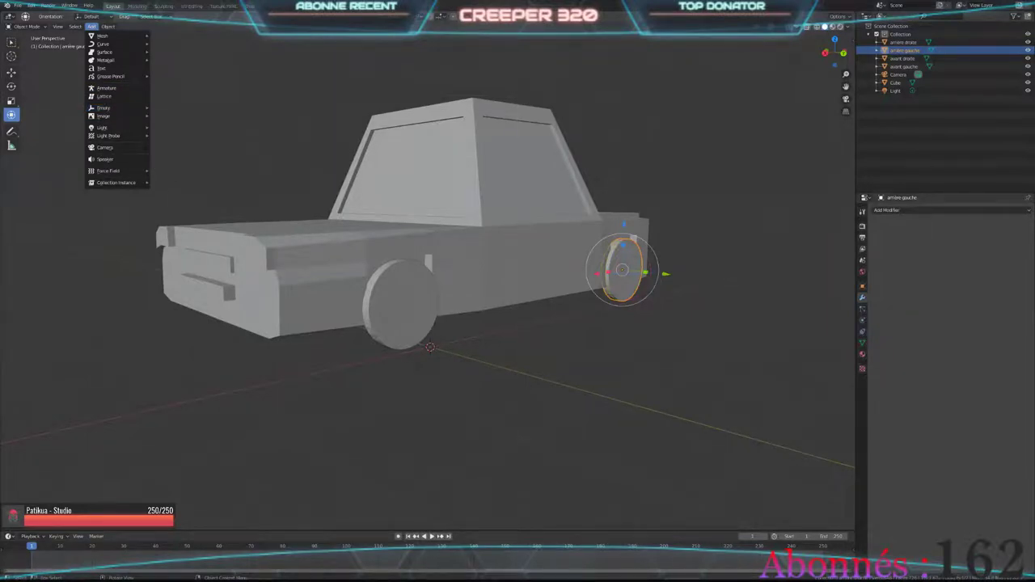
# Step: Add an armature and move it along X to just in front of the car
pyautogui.click(105, 87)
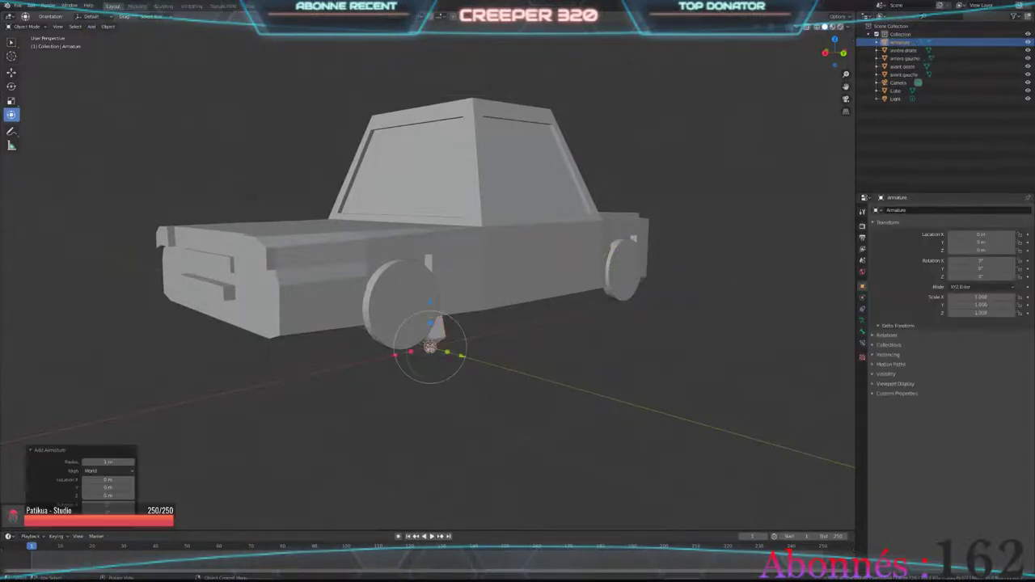
pyautogui.scroll(-5, 429, 283)
pyautogui.moveTo(428, 283); pyautogui.dragTo(502, 275, button='middle')
pyautogui.press('g')
pyautogui.press('x')
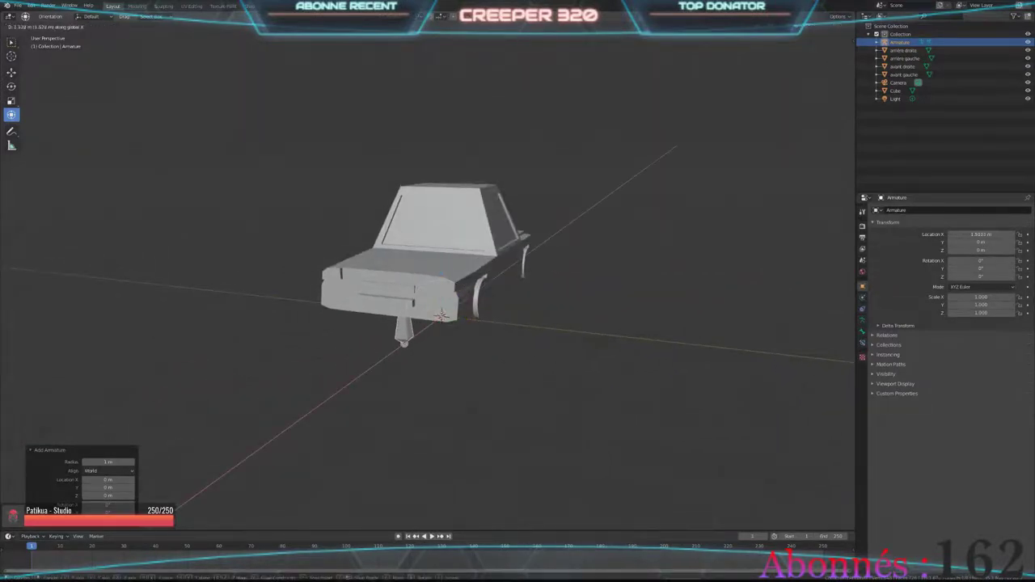
pyautogui.click(358, 369)
pyautogui.moveTo(358, 369); pyautogui.dragTo(30, 64, button='middle')
pyautogui.moveTo(428, 283); pyautogui.dragTo(453, 283, button='middle')
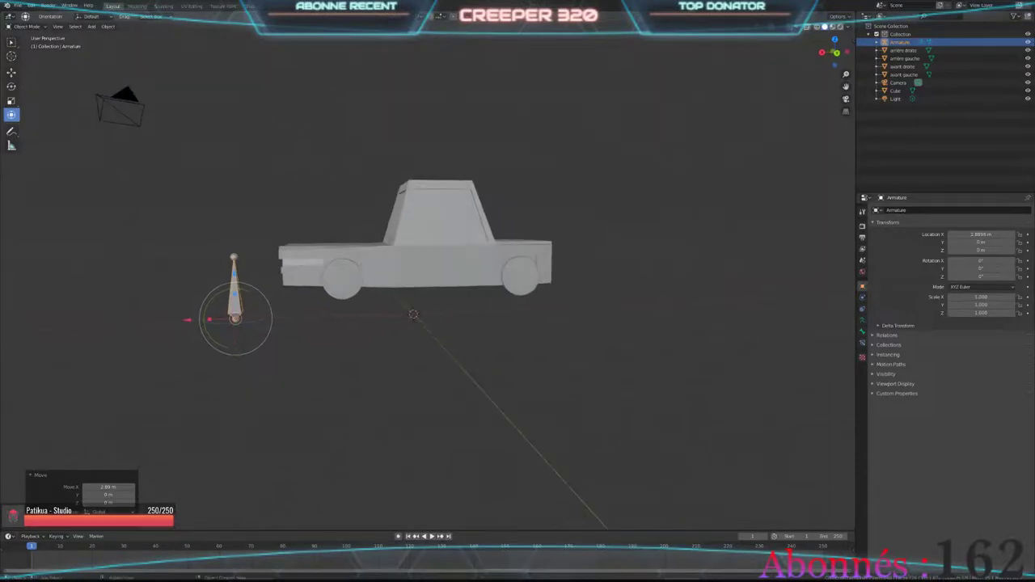
# Step: Rotate the bone 90° about Y to lay it flat, then raise it along Z to body height
pyautogui.press('r')
pyautogui.press('x')
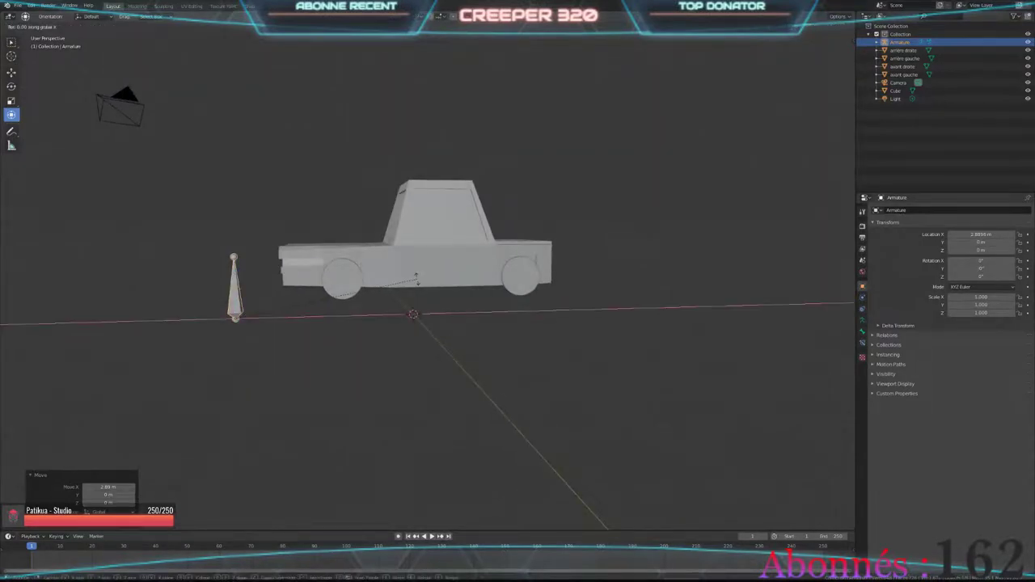
pyautogui.press('Escape')
pyautogui.write('ry')
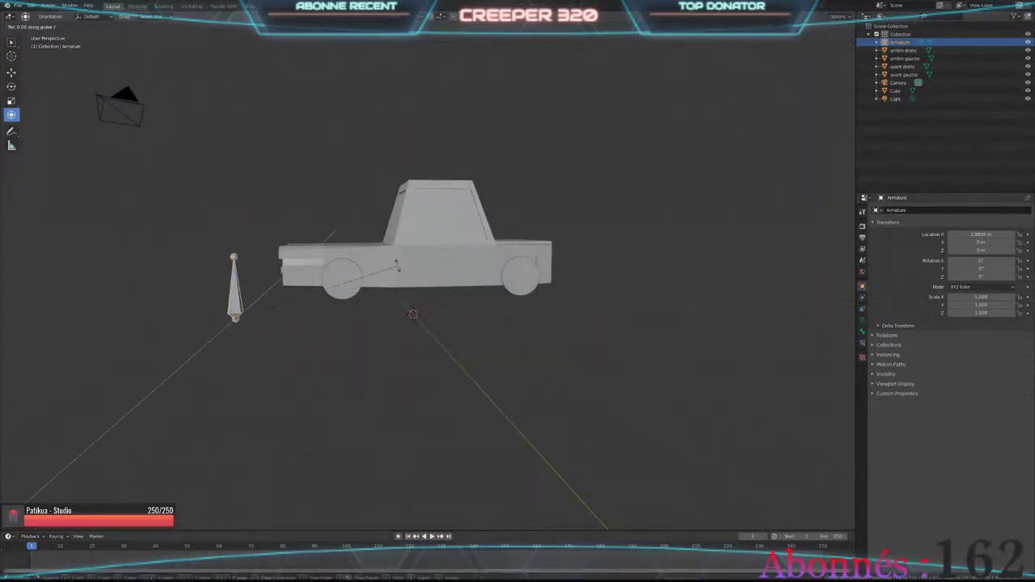
pyautogui.write('90')
pyautogui.press('Return')
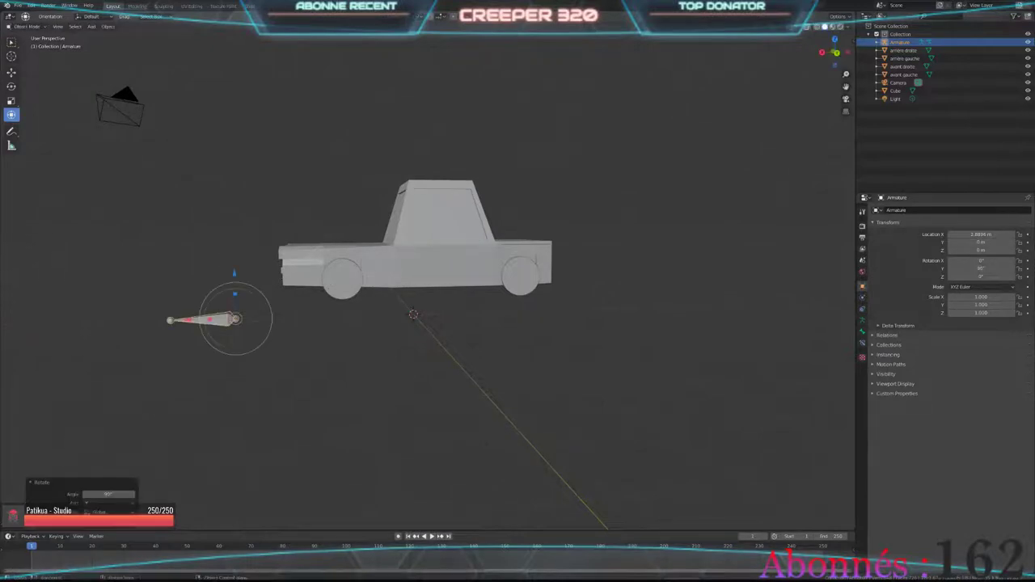
pyautogui.press('g')
pyautogui.press('z')
pyautogui.click(243, 279)
pyautogui.moveTo(242, 279)
pyautogui.mouseDown(button='middle')
pyautogui.moveTo(451, 317)
pyautogui.moveTo(412, 315)
pyautogui.mouseUp(button='middle')
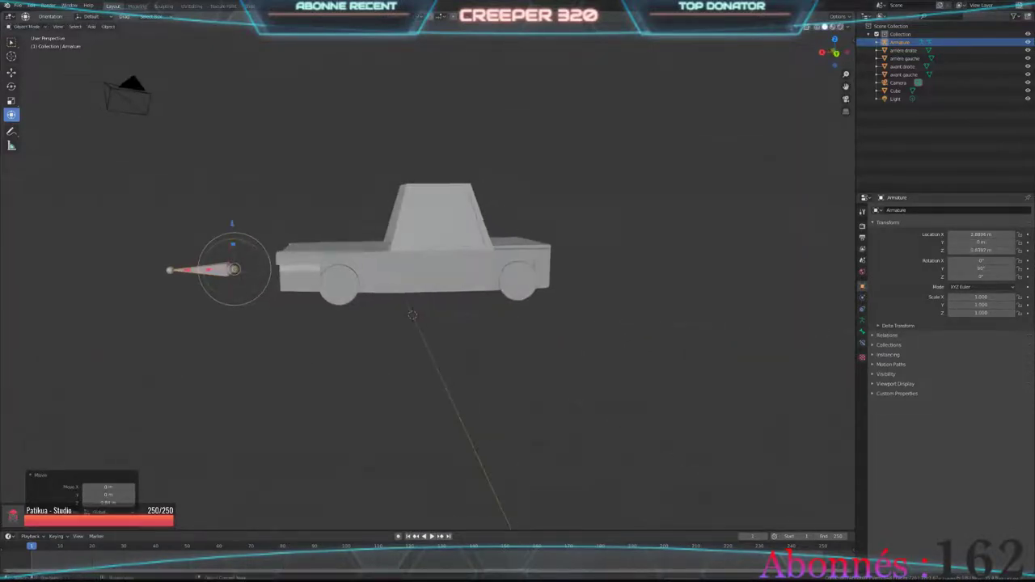
# Step: Select the two front wheels and try parenting them through the right-click menu
pyautogui.rightClick(155, 269)
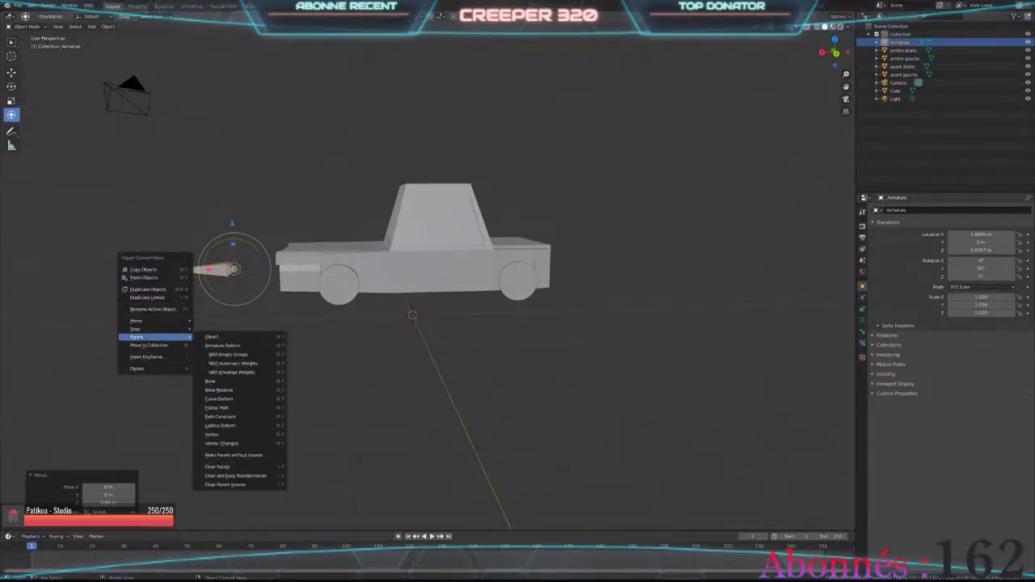
pyautogui.click(227, 381)
pyautogui.scroll(2, 413, 316)
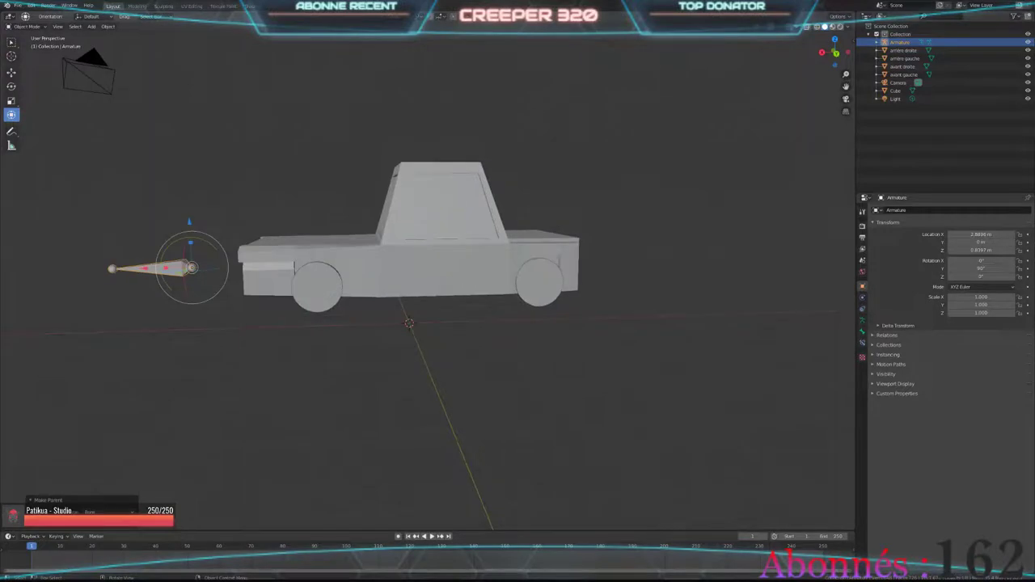
pyautogui.click(317, 286)
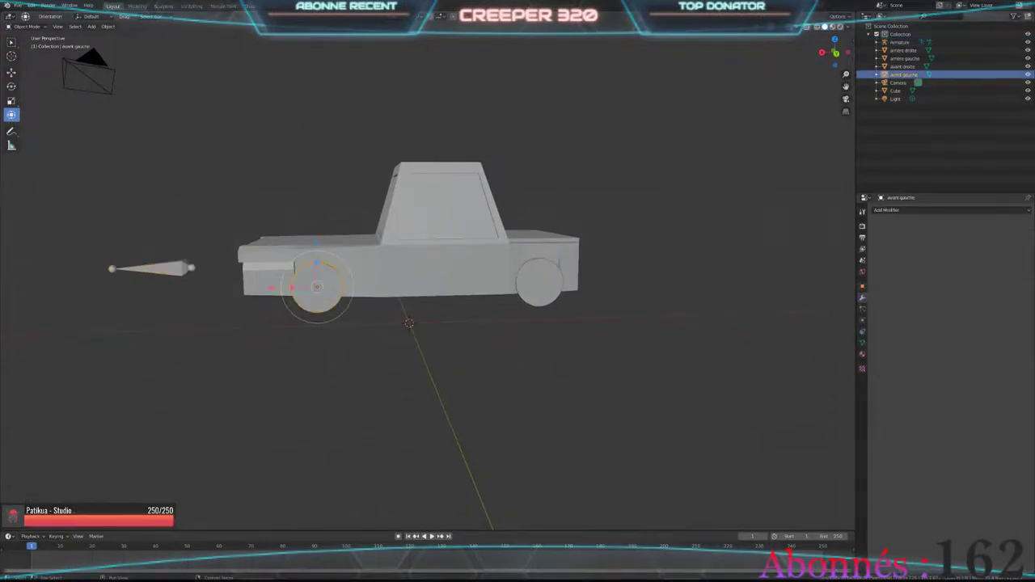
pyautogui.keyDown('shift'); pyautogui.click(317, 286); pyautogui.keyUp('shift')
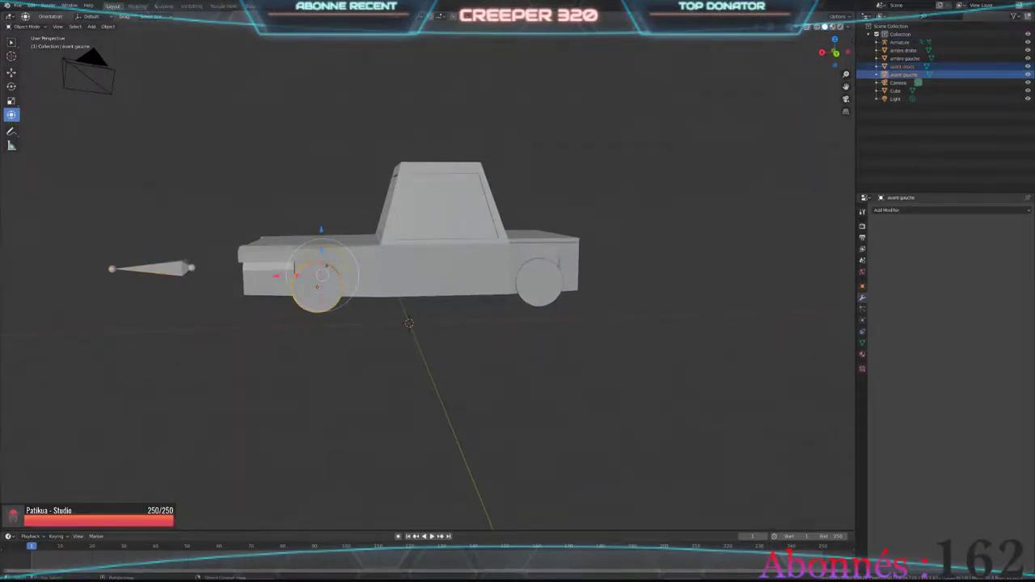
pyautogui.rightClick(363, 281)
pyautogui.click(457, 279)
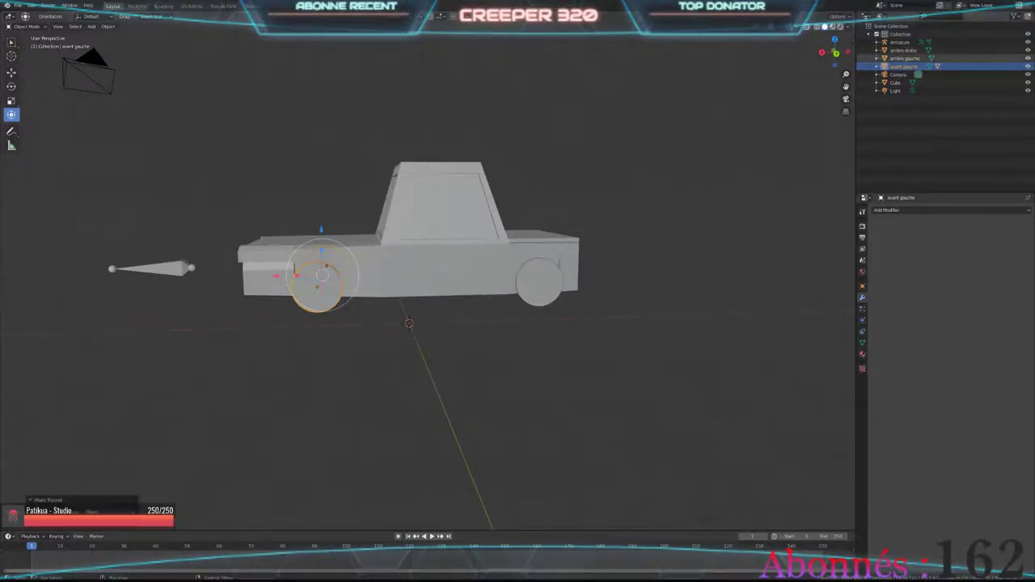
# Step: Parent both front wheels to the Armature with Ctrl+P > Object, test-move, and undo
pyautogui.keyDown('ctrl'); pyautogui.click(903, 58); pyautogui.keyUp('ctrl')
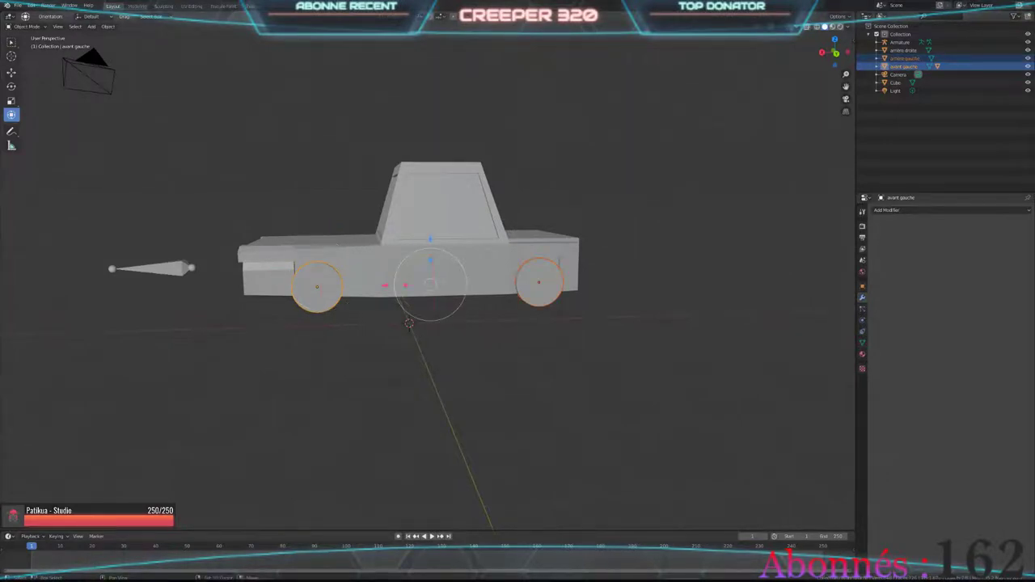
pyautogui.keyDown('ctrl'); pyautogui.click(899, 42); pyautogui.keyUp('ctrl')
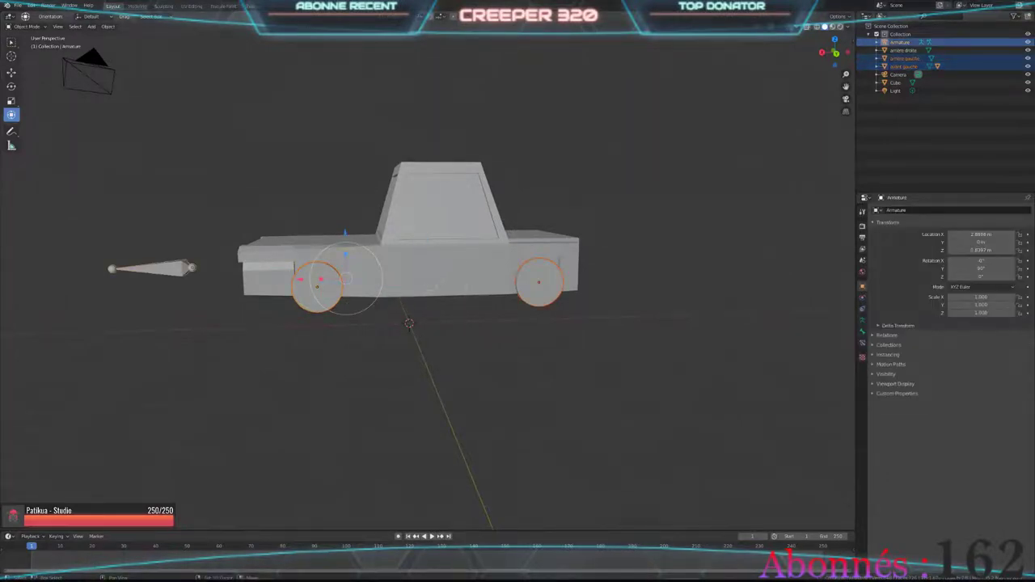
pyautogui.hotkey('ctrl', 'p')
pyautogui.click(190, 267)
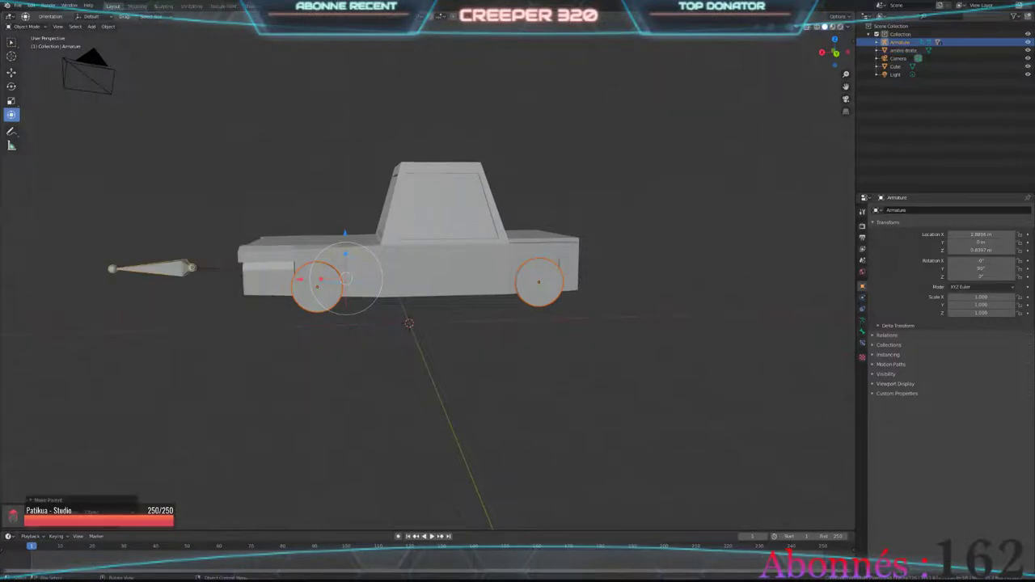
pyautogui.press('g')
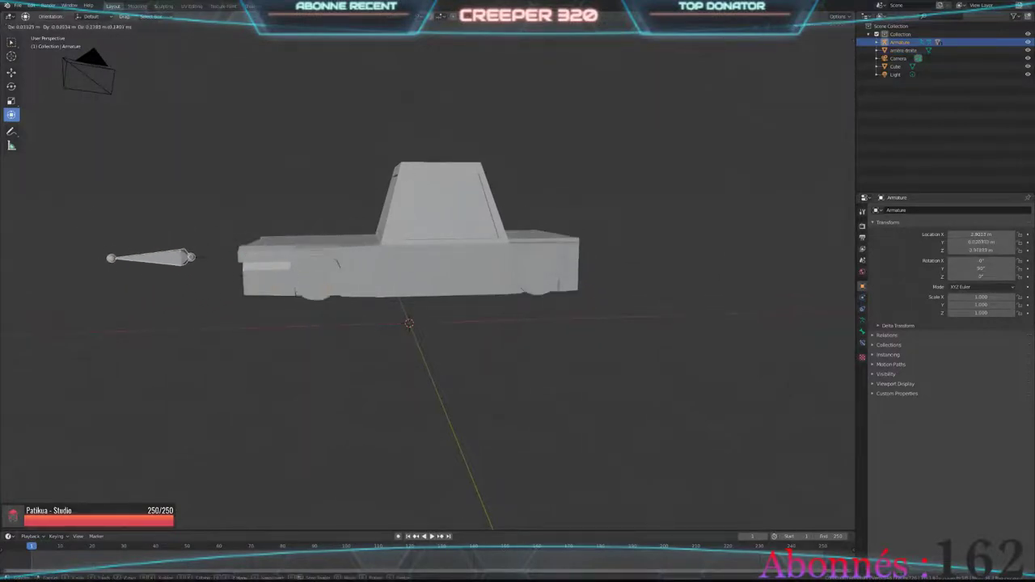
pyautogui.click(173, 323)
pyautogui.hotkey('ctrl', 'z')
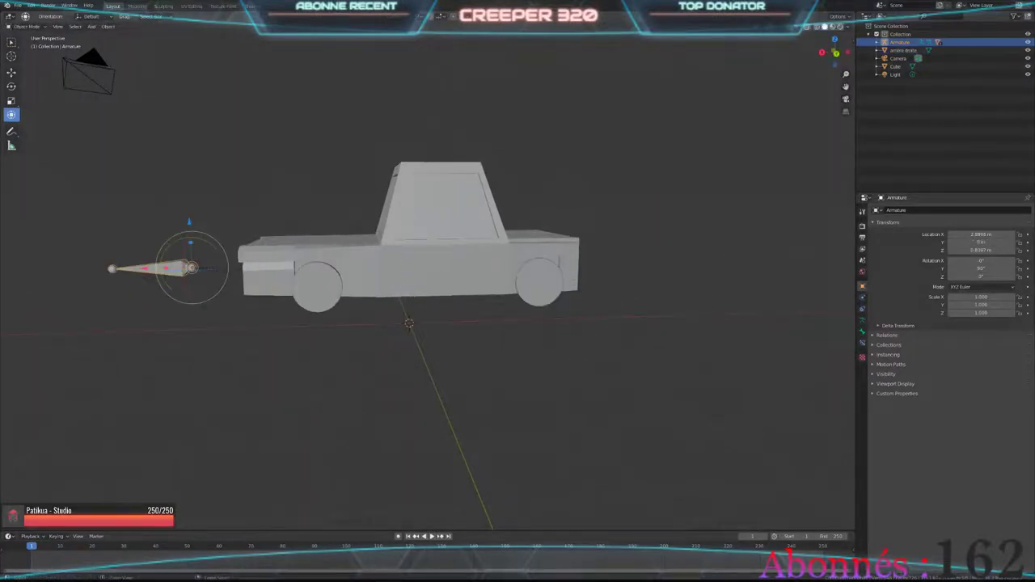
# Step: Clear a right wheel's stray parent, then test-move the armature and undo it
pyautogui.click(538, 281)
pyautogui.rightClick(517, 288)
pyautogui.moveTo(505, 291)
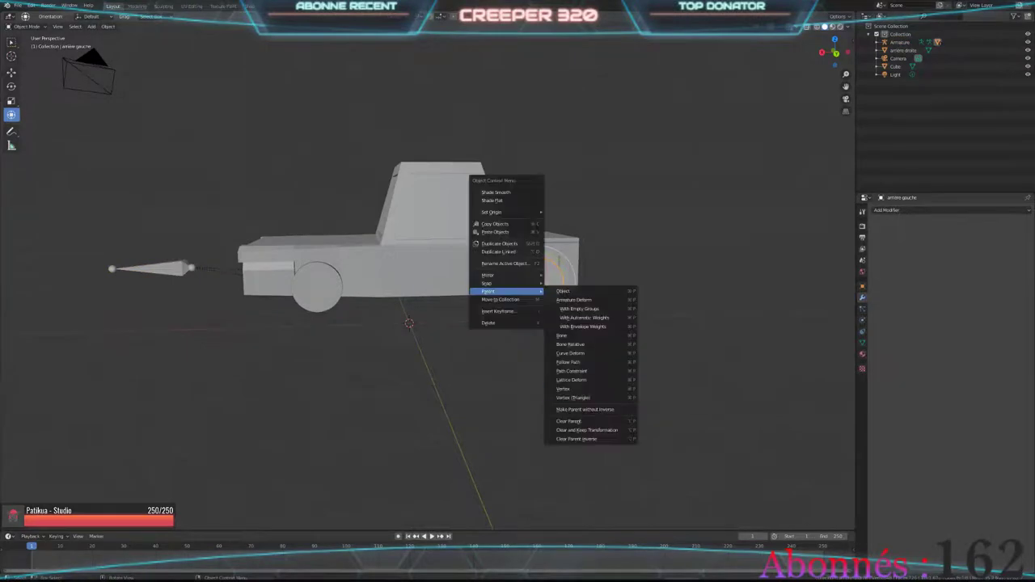
pyautogui.click(582, 422)
pyautogui.click(161, 269)
pyautogui.press('g')
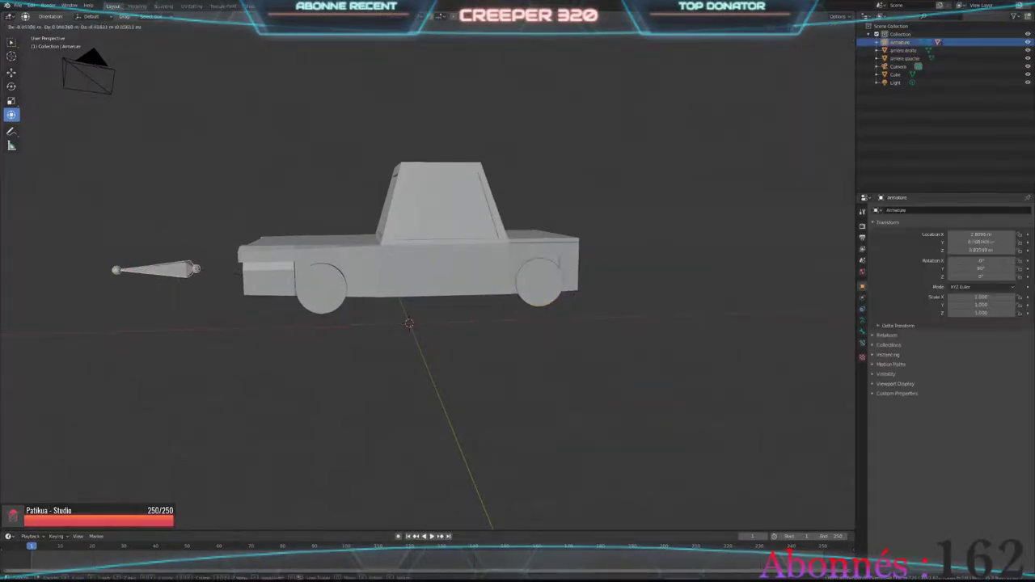
pyautogui.click(72, 336)
pyautogui.hotkey('ctrl', 'z')
# Step: Reposition the armature beside the car's front, then bring up the Add menu
pyautogui.moveTo(404, 267); pyautogui.dragTo(566, 324, button='middle')
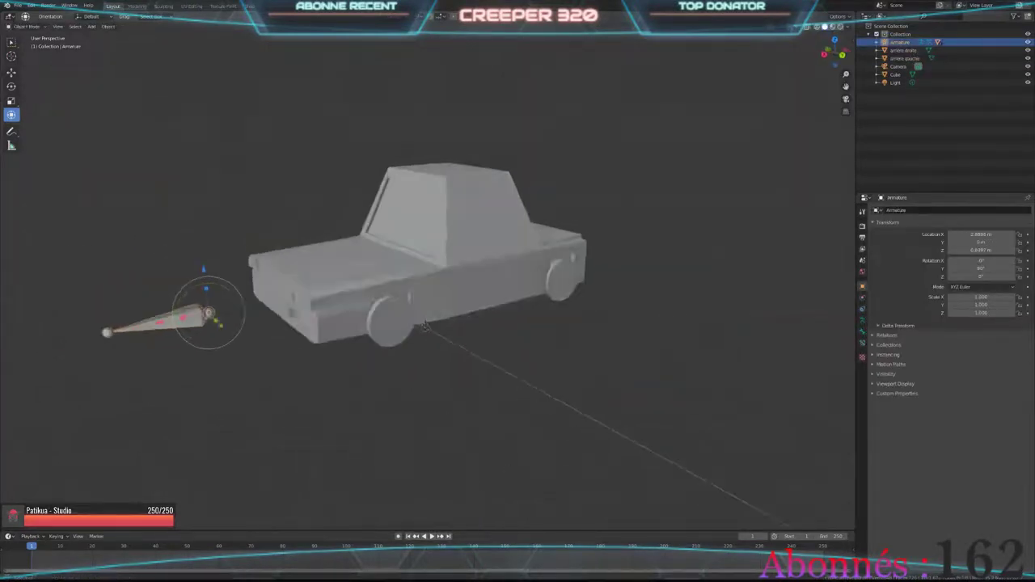
pyautogui.press('g')
pyautogui.press('Return')
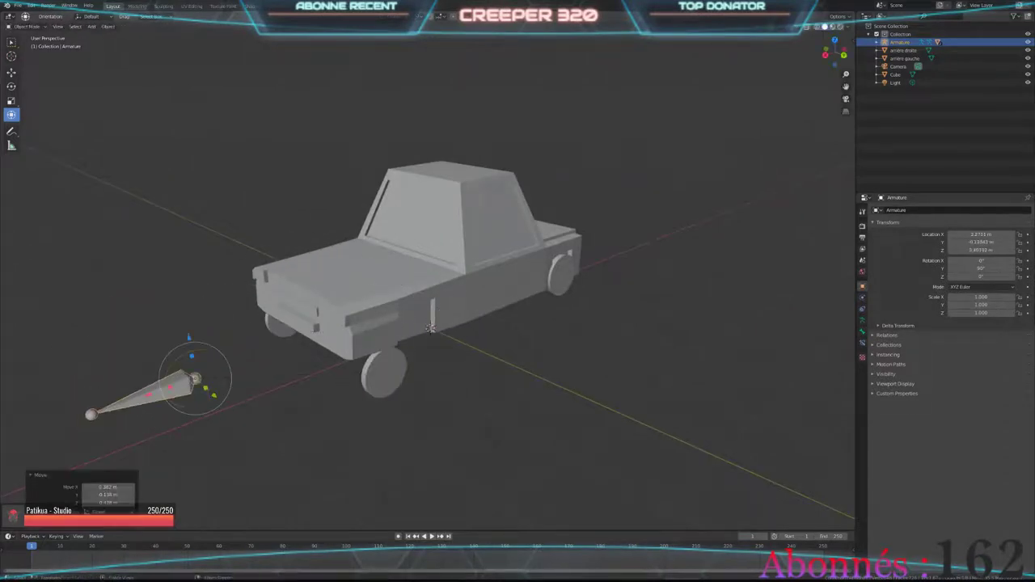
pyautogui.press('g')
pyautogui.press('Return')
pyautogui.press('g')
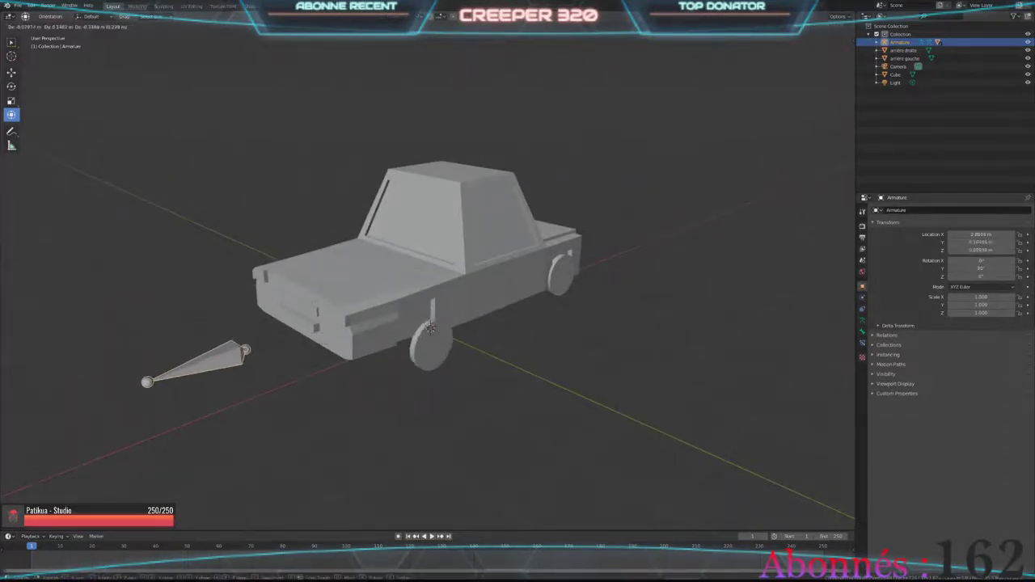
pyautogui.press('Escape')
pyautogui.moveTo(485, 323)
pyautogui.mouseDown(button='middle')
pyautogui.moveTo(549, 315)
pyautogui.moveTo(453, 308)
pyautogui.mouseUp(button='middle')
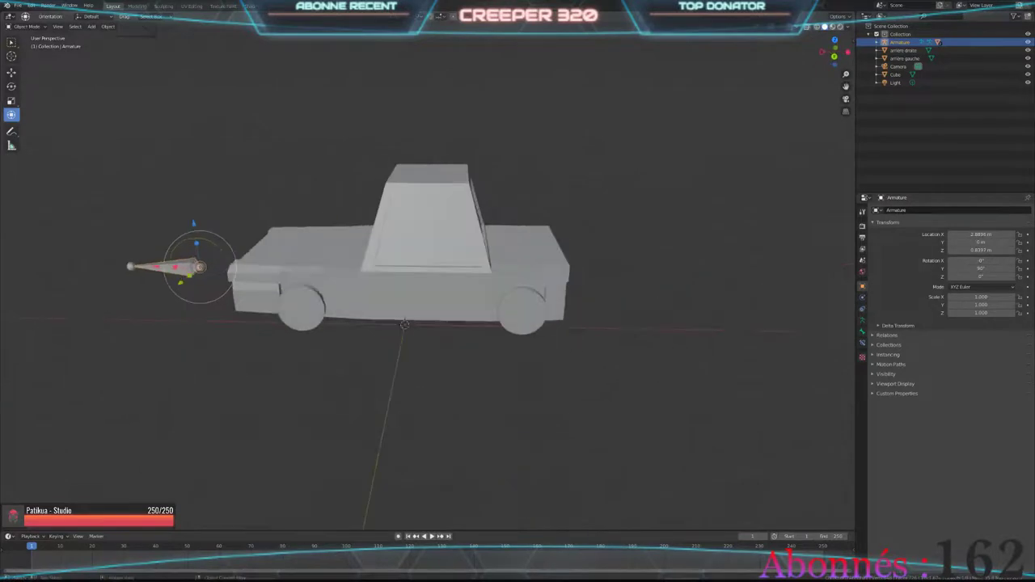
pyautogui.click(92, 26)
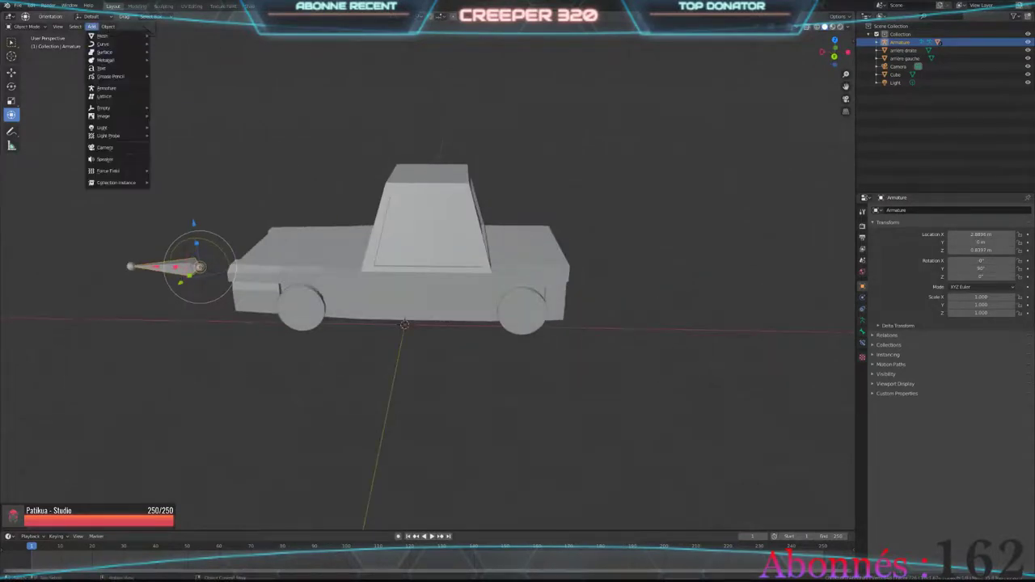
# Step: Add a second armature, rotate it -90° about Y, and move it along X and Z behind the car
pyautogui.click(101, 88)
pyautogui.press('r')
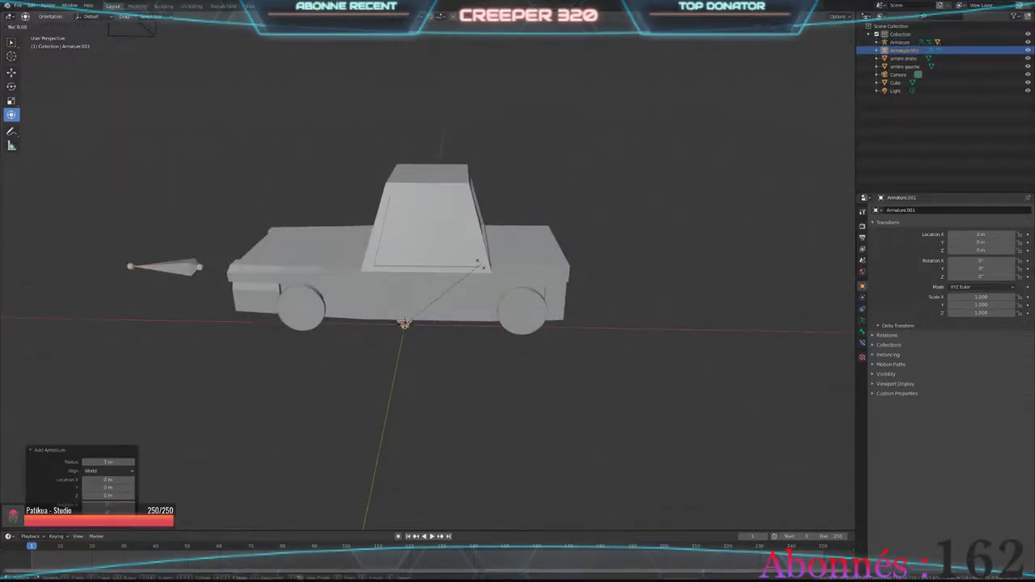
pyautogui.write('y')
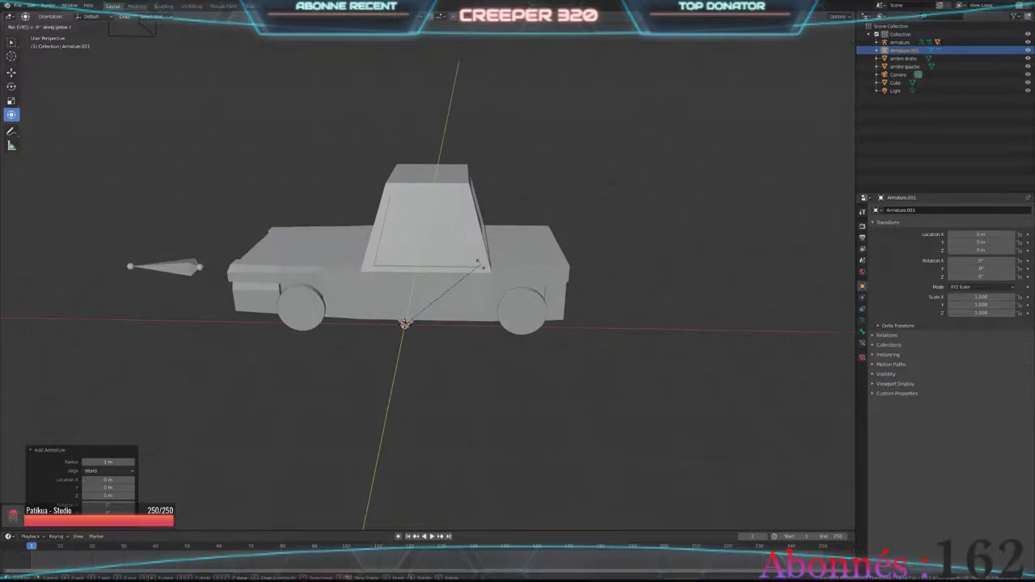
pyautogui.write('-90')
pyautogui.press('Return')
pyautogui.press('g')
pyautogui.press('x')
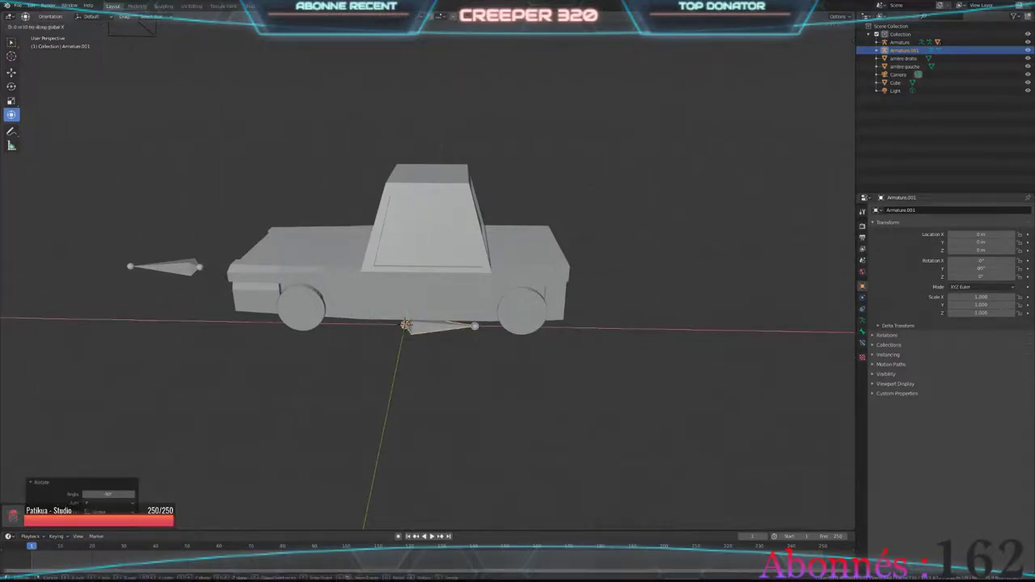
pyautogui.press('Return')
pyautogui.press('g')
pyautogui.press('z')
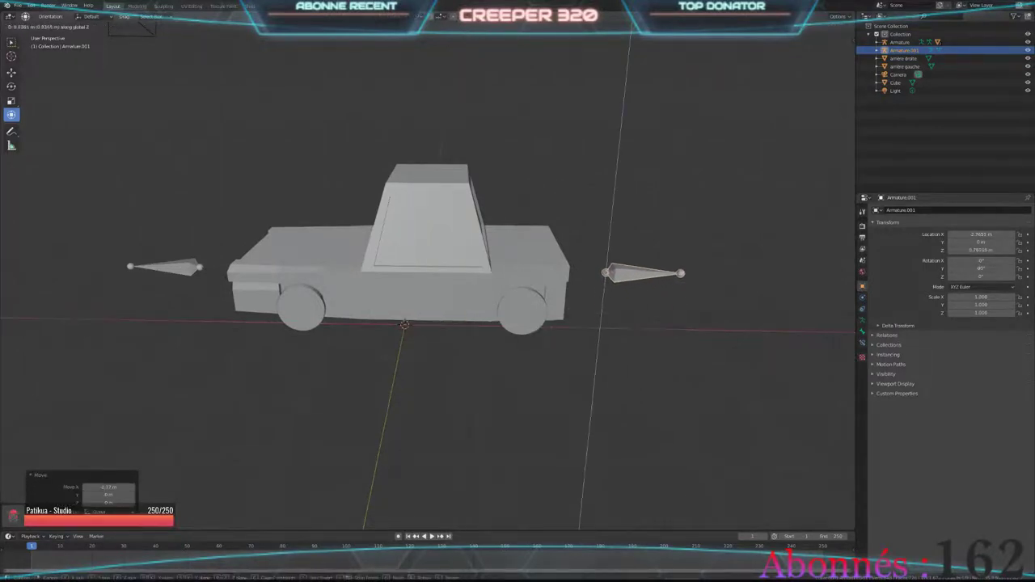
pyautogui.press('Return')
pyautogui.moveTo(639, 307); pyautogui.dragTo(458, 306, button='middle')
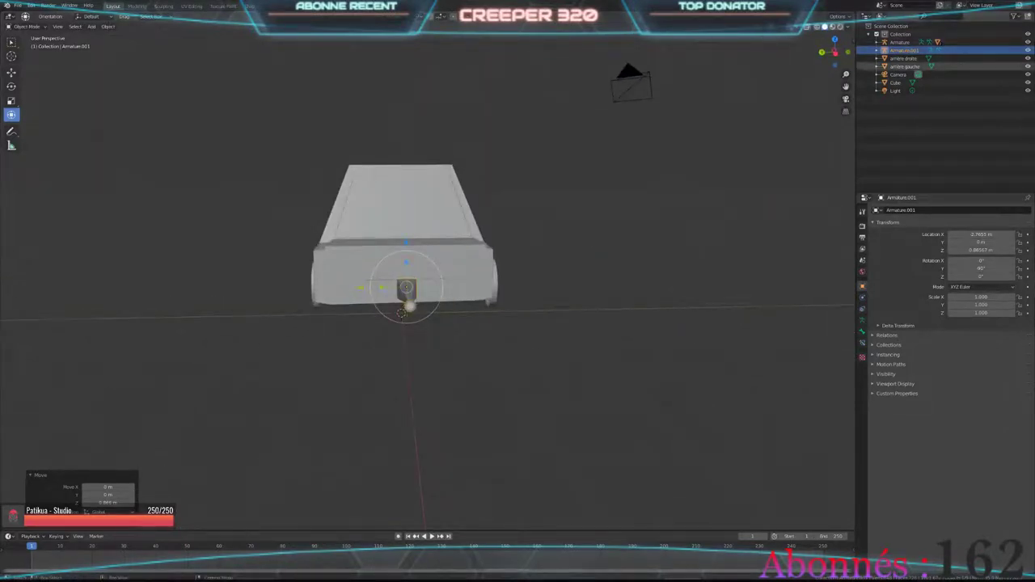
# Step: Rename the front Armature to 'Roues avant' in the Outliner
pyautogui.click(903, 66)
pyautogui.click(904, 51)
pyautogui.click(903, 58)
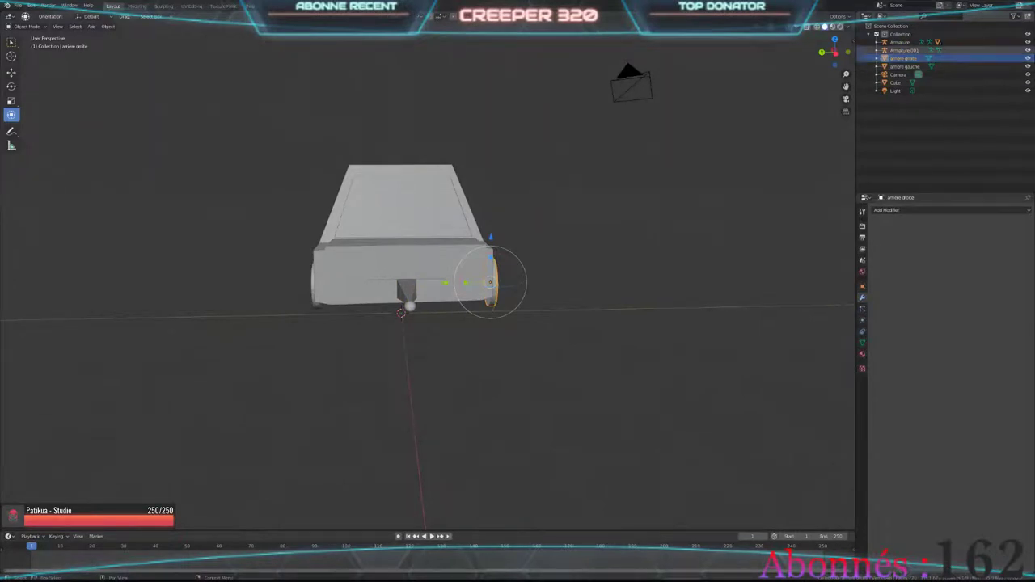
pyautogui.click(901, 42)
pyautogui.doubleClick(937, 42)
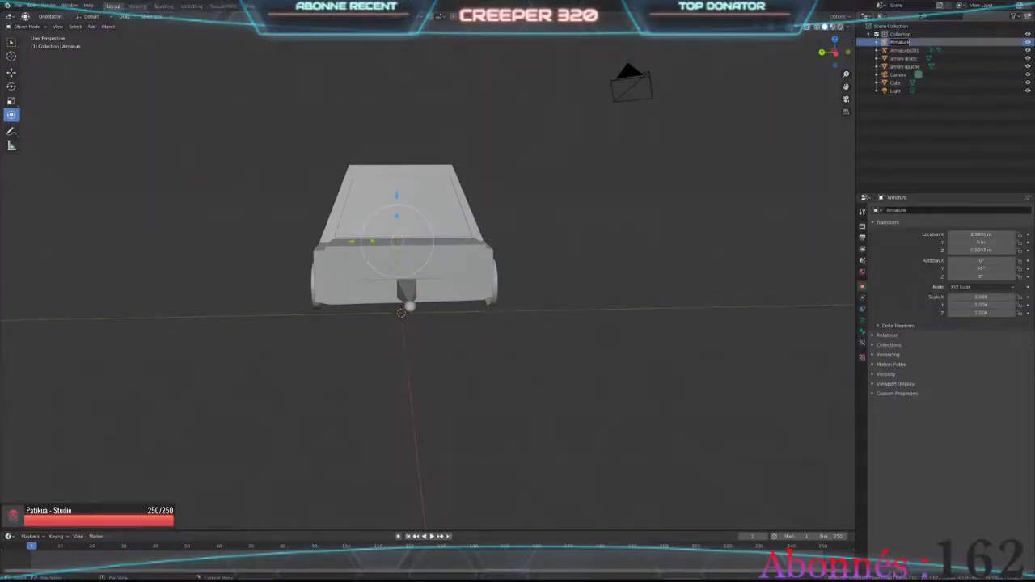
pyautogui.press('BackSpace')
pyautogui.write('ar')
pyautogui.press('Return')
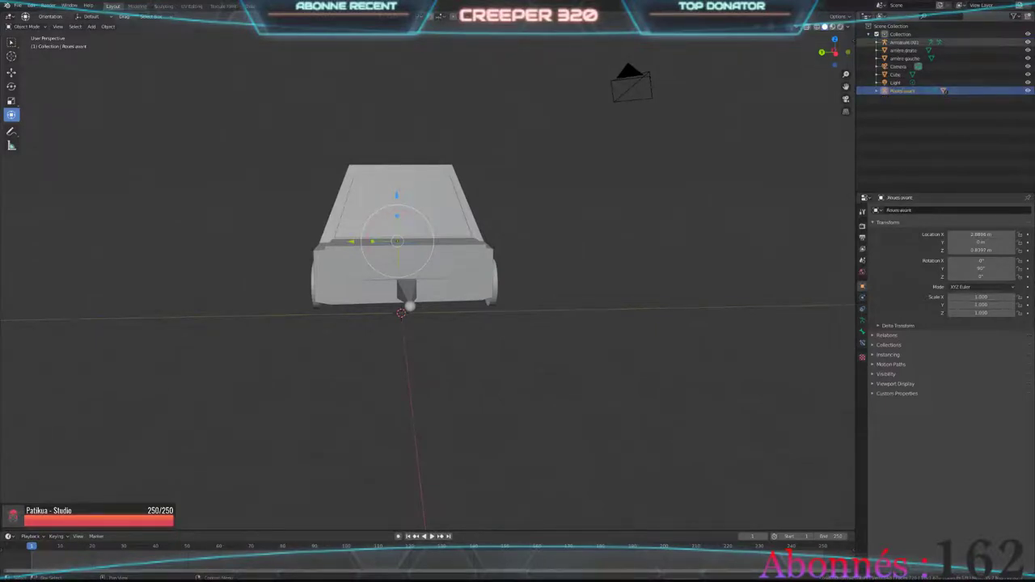
pyautogui.click(898, 67)
# Step: Select both rear wheels and attempt parenting them to the rear armature
pyautogui.click(903, 50)
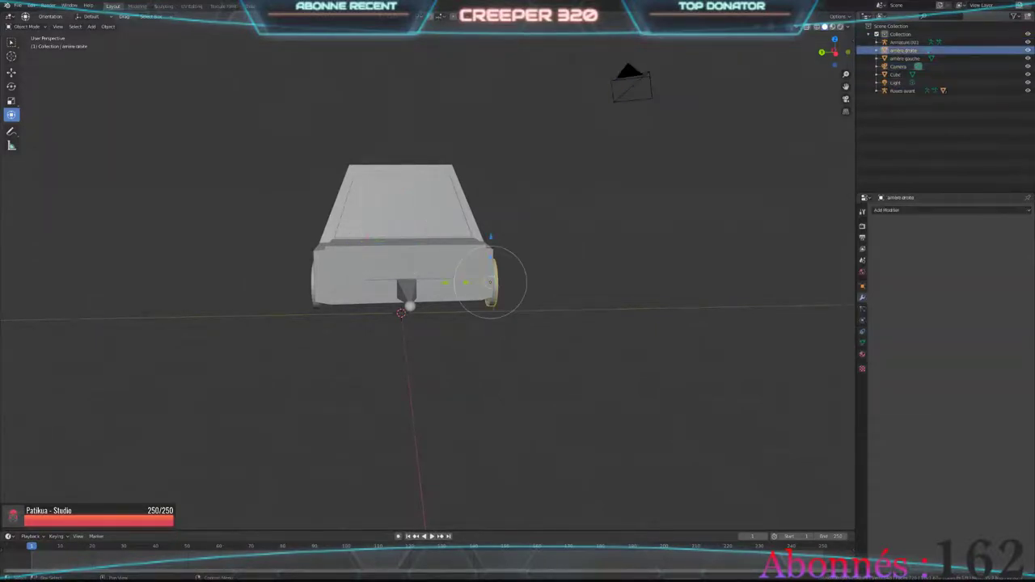
pyautogui.click(904, 58)
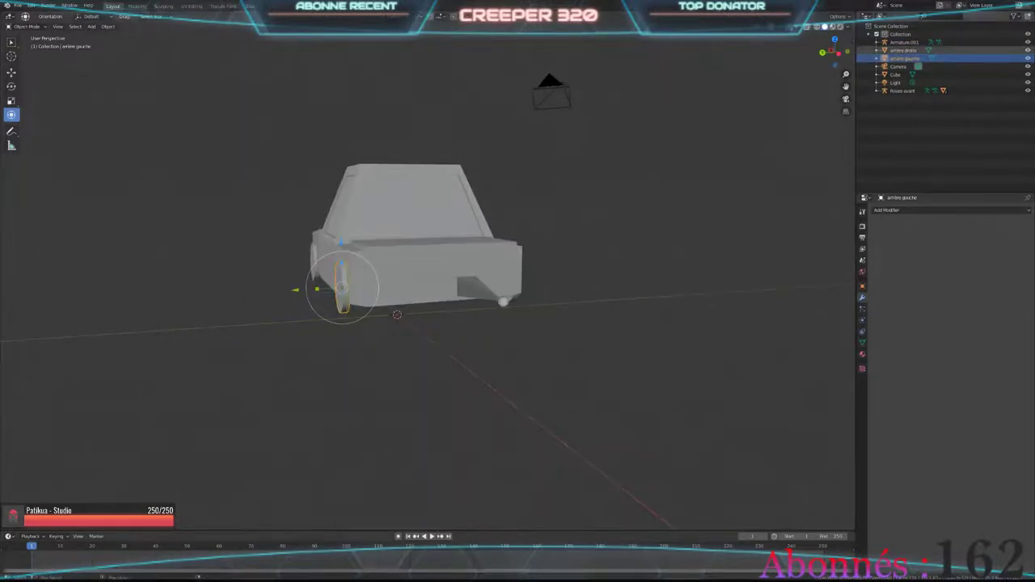
pyautogui.keyDown('ctrl'); pyautogui.click(903, 51); pyautogui.keyUp('ctrl')
pyautogui.rightClick(485, 122)
pyautogui.moveTo(496, 239)
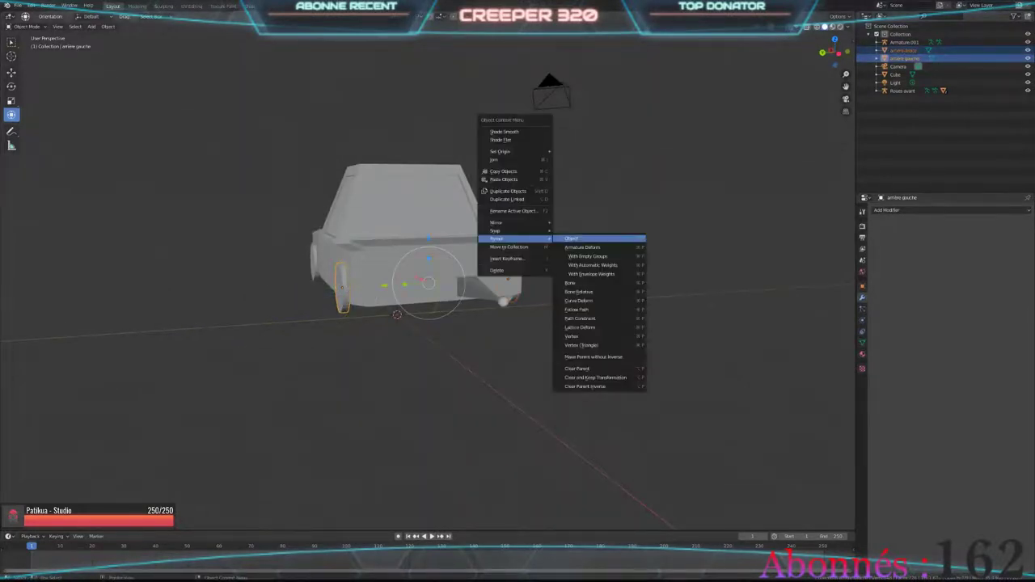
pyautogui.click(577, 240)
pyautogui.moveTo(577, 241); pyautogui.dragTo(517, 242, button='middle')
pyautogui.click(903, 42)
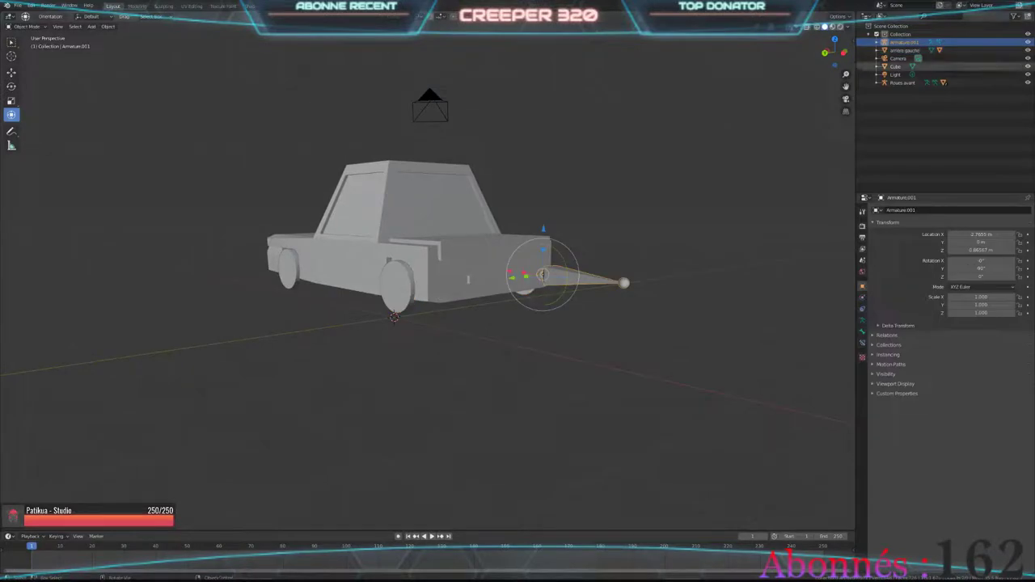
pyautogui.rightClick(485, 289)
pyautogui.click(542, 289)
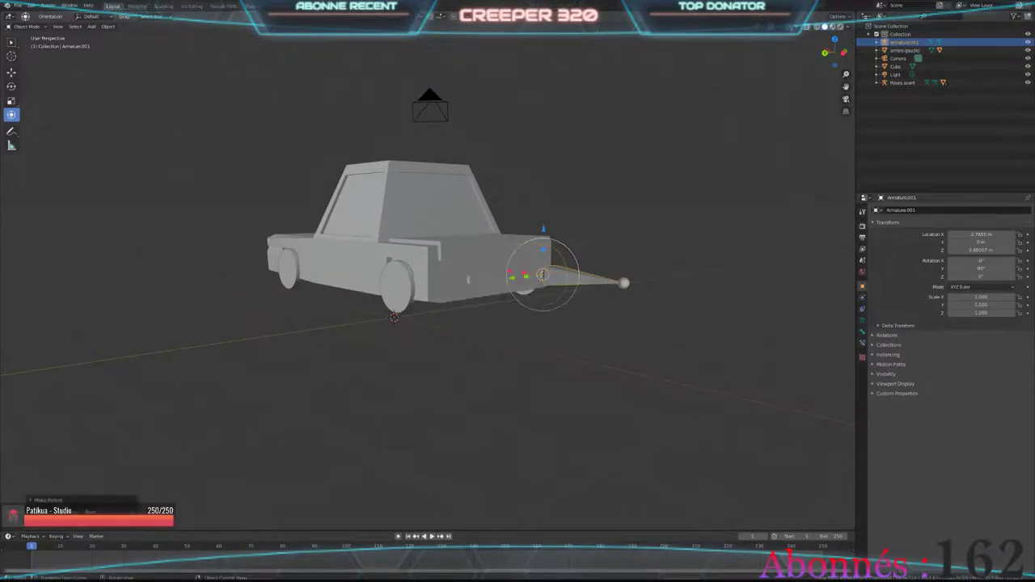
# Step: Undo the wrong parenting, clear the right rear wheel's parent, and retry parenting
pyautogui.click(904, 50)
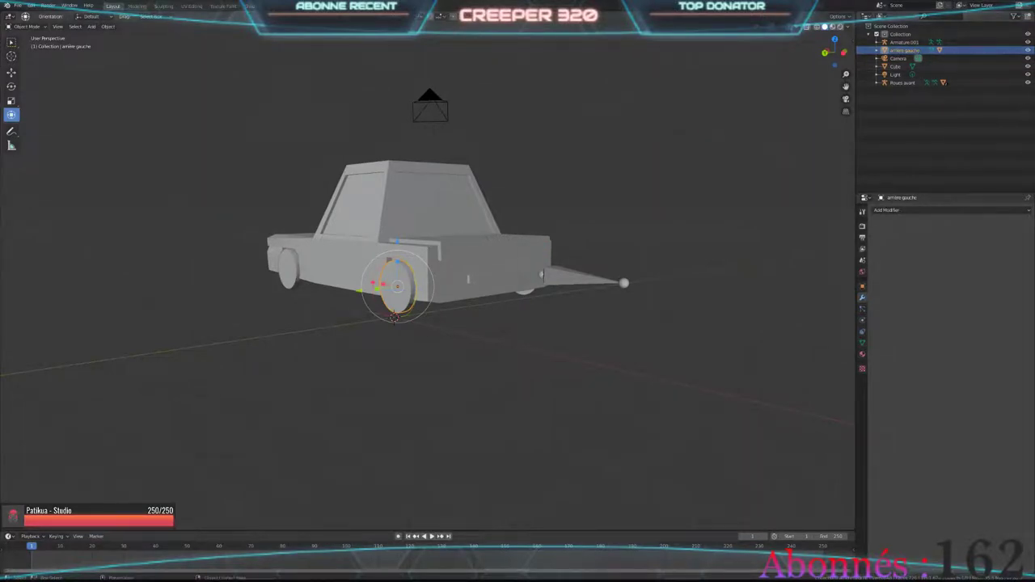
pyautogui.moveTo(835, 52); pyautogui.dragTo(808, 57)
pyautogui.hotkey('ctrl', 'z')
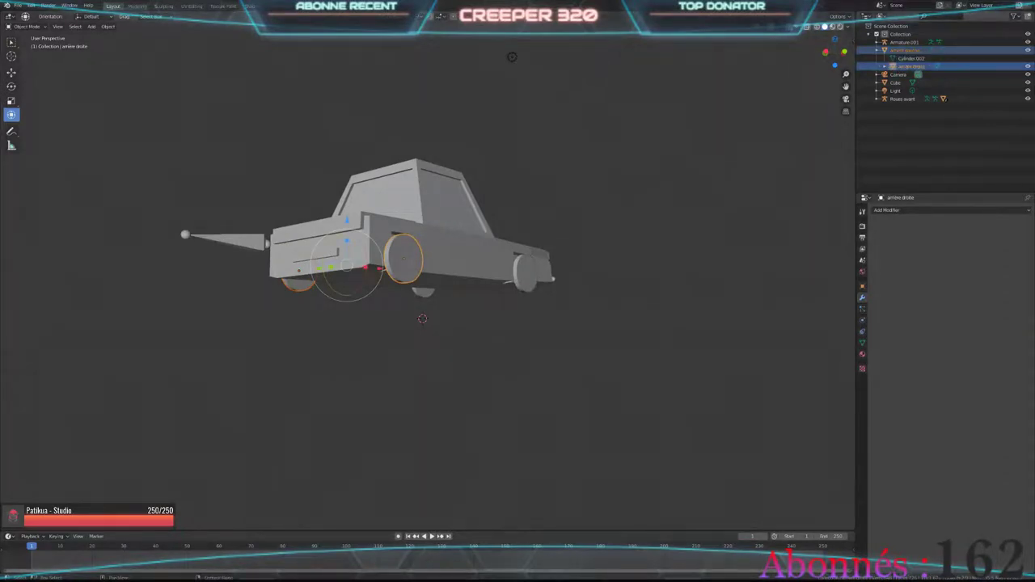
pyautogui.hotkey('ctrl', 'z')
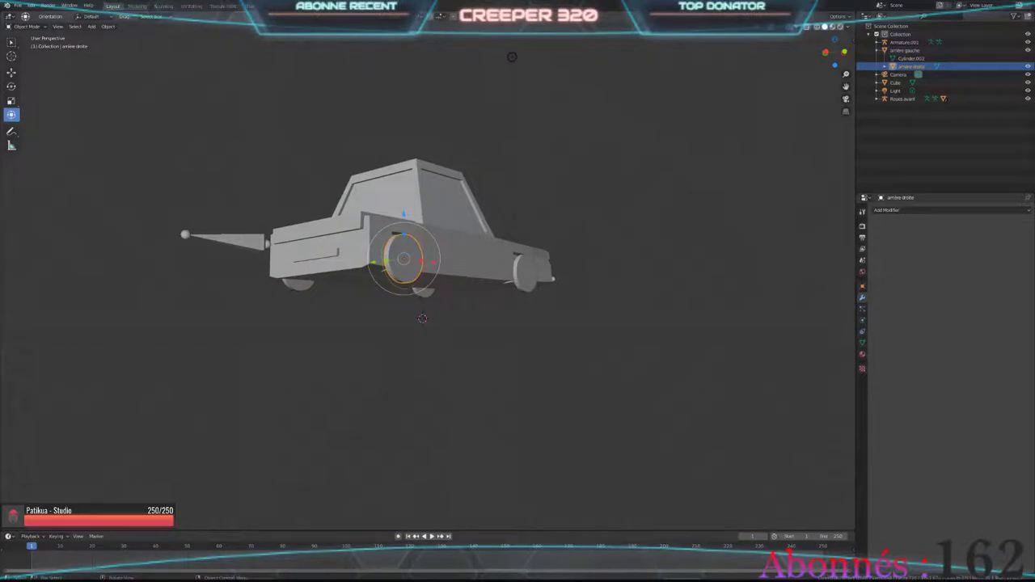
pyautogui.rightClick(401, 294)
pyautogui.click(470, 424)
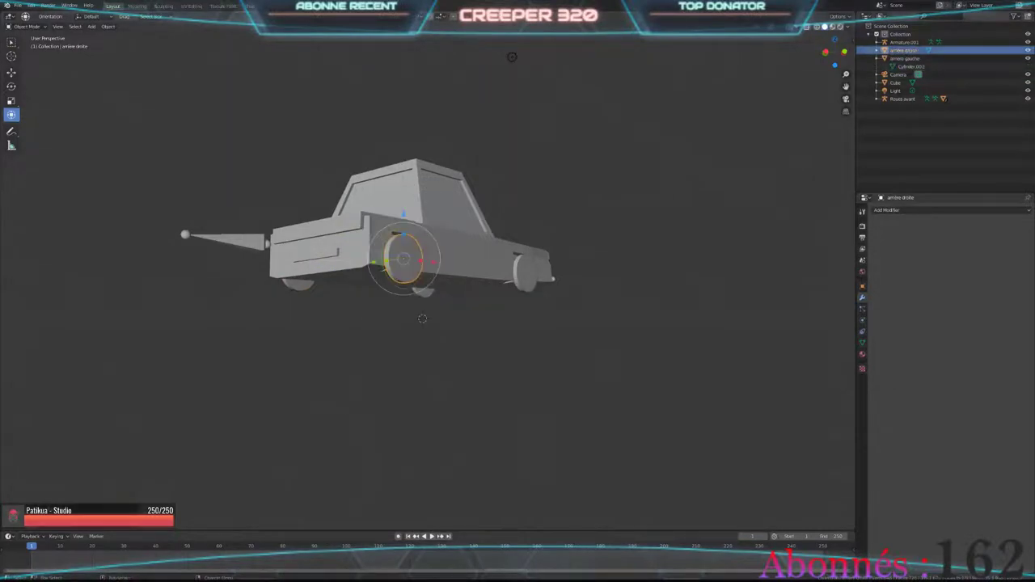
pyautogui.keyDown('shift'); pyautogui.click(298, 283); pyautogui.keyUp('shift')
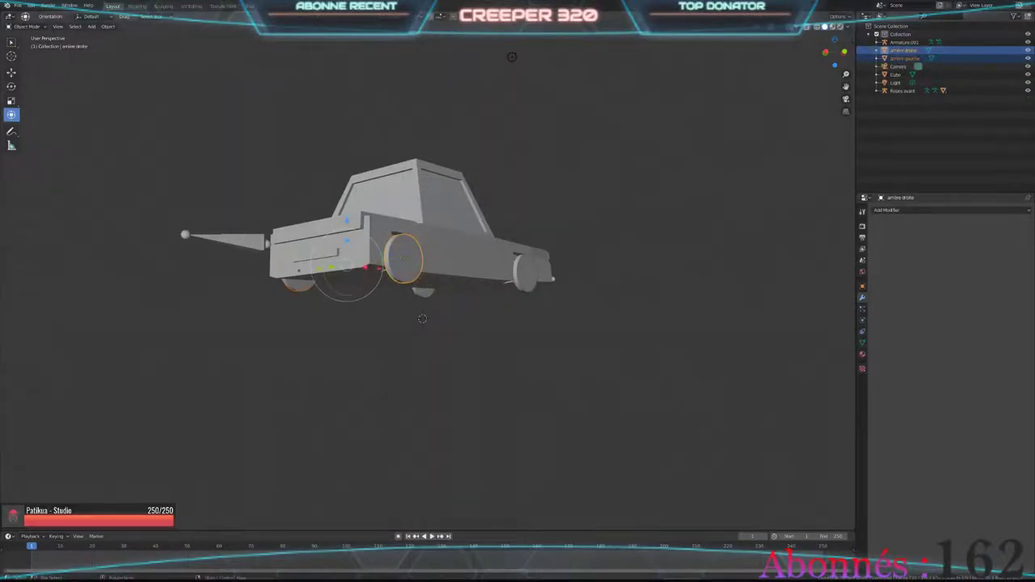
pyautogui.rightClick(437, 235)
pyautogui.click(509, 233)
# Step: Inspect the rear wheels' hierarchy in the Outliner and dismiss the parenting menu
pyautogui.click(218, 236)
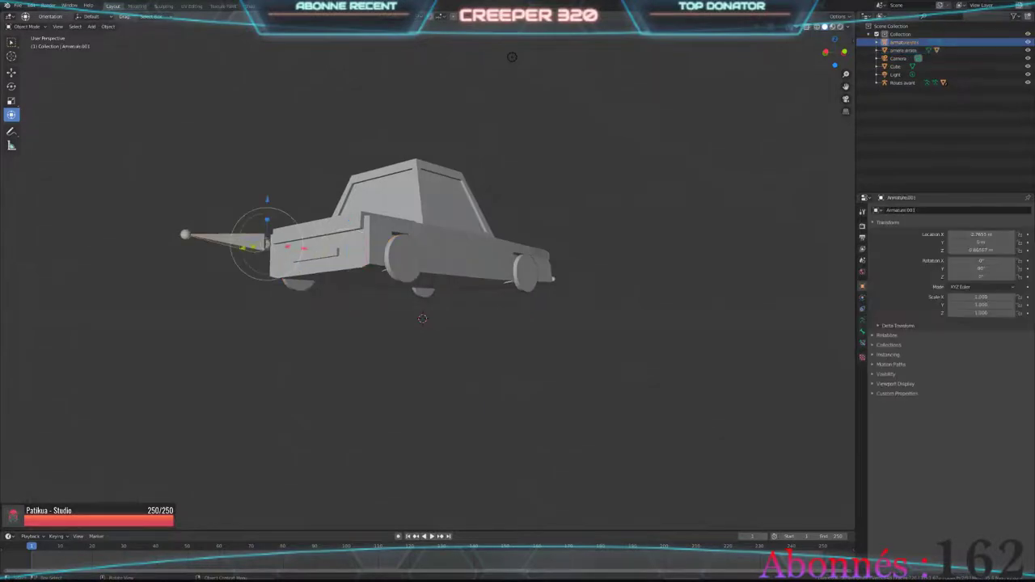
pyautogui.click(902, 50)
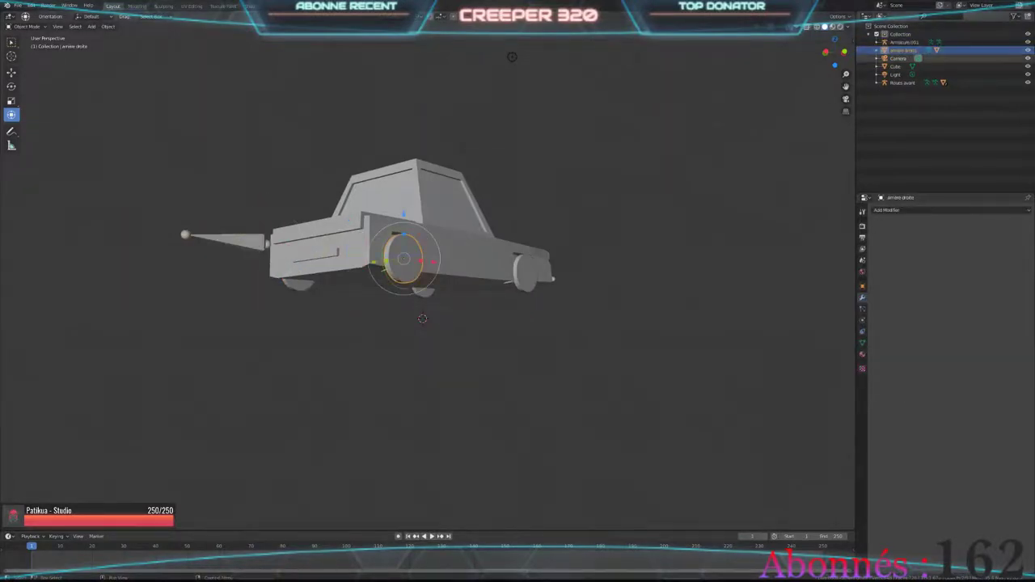
pyautogui.click(876, 50)
pyautogui.click(912, 66)
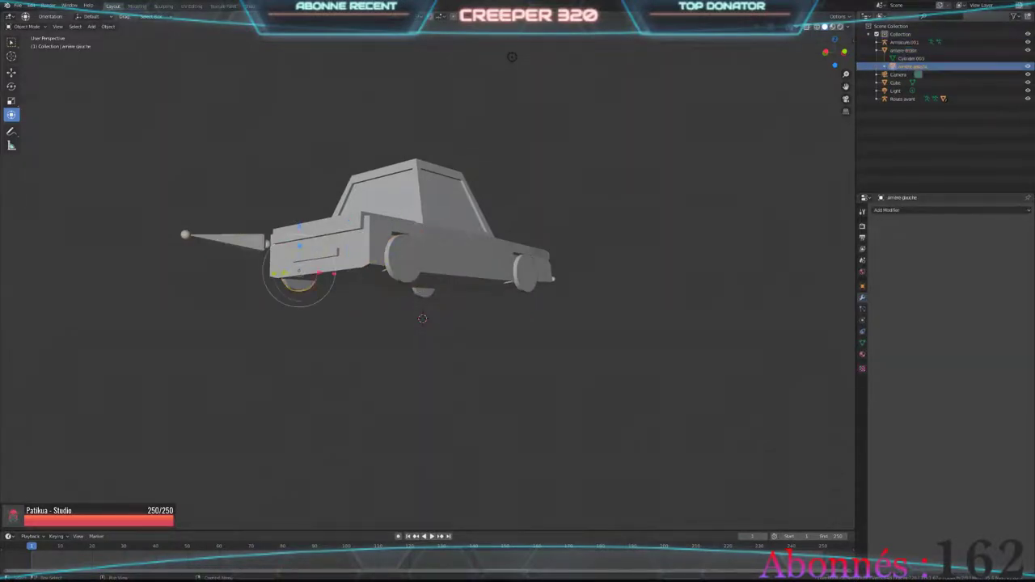
pyautogui.rightClick(422, 318)
pyautogui.moveTo(382, 258)
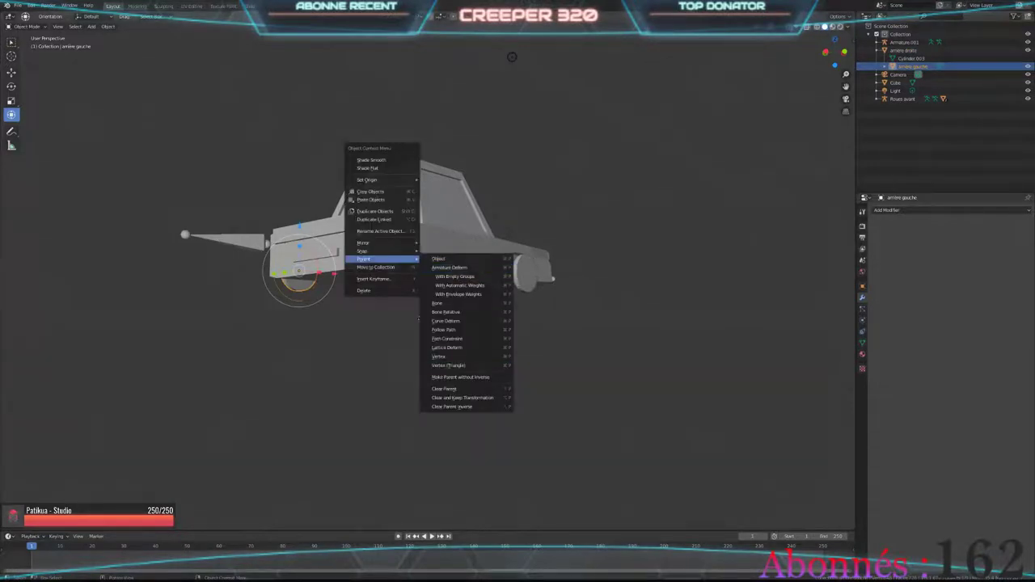
pyautogui.press('Escape')
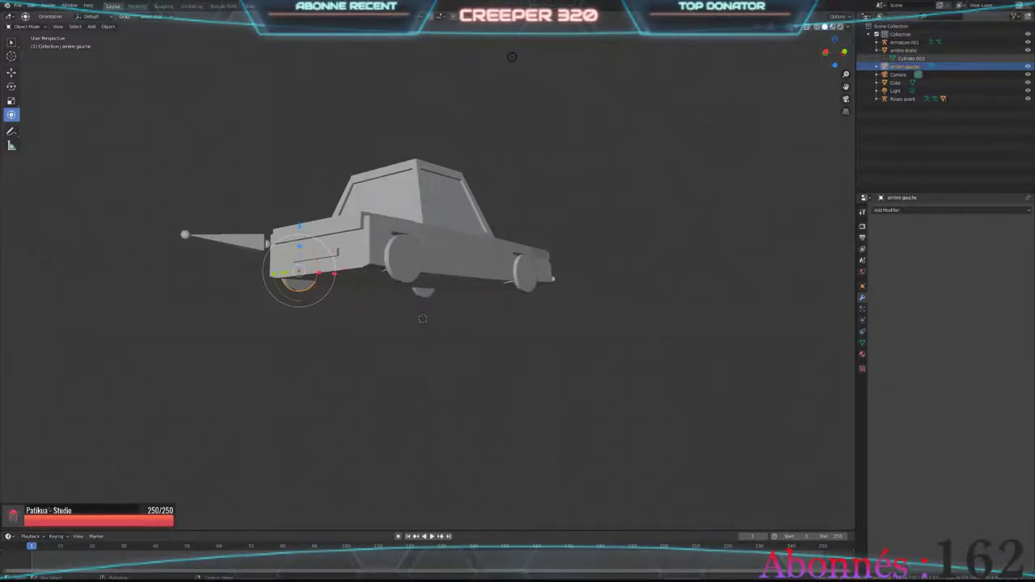
# Step: Parent both rear wheels to Armature.001 with Ctrl+P > Object and test that they follow
pyautogui.keyDown('ctrl'); pyautogui.click(903, 50); pyautogui.keyUp('ctrl')
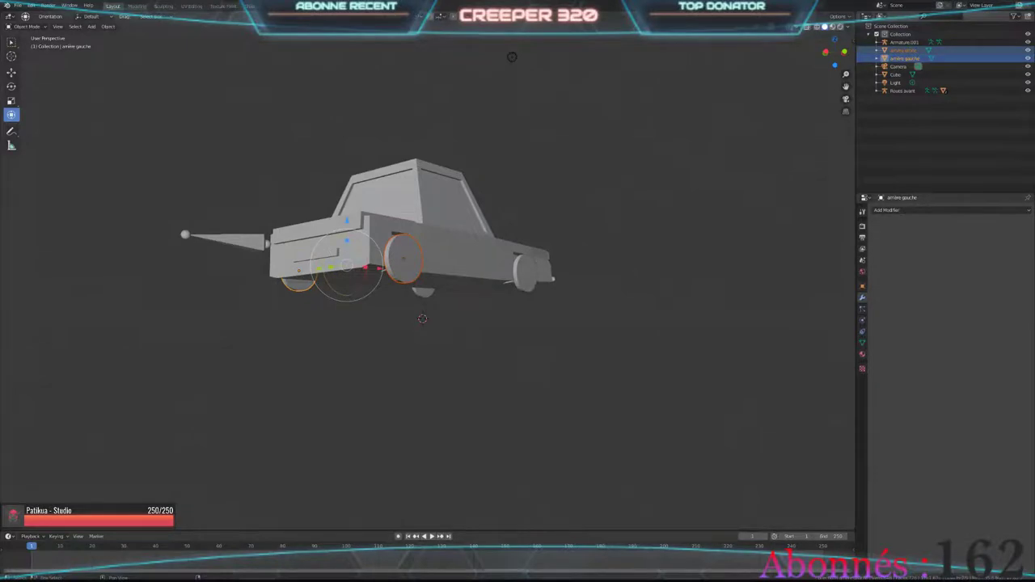
pyautogui.keyDown('ctrl'); pyautogui.click(903, 42); pyautogui.keyUp('ctrl')
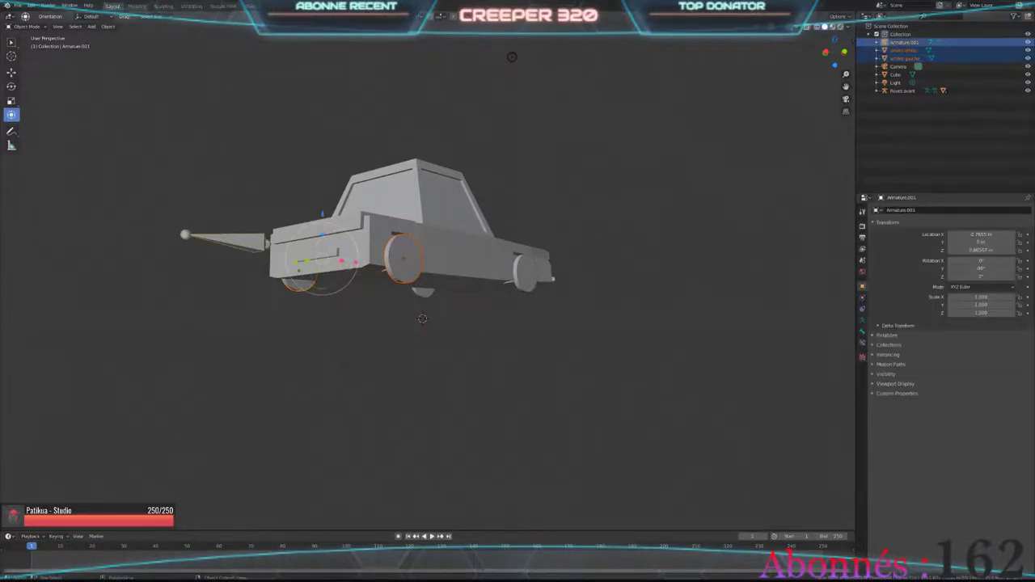
pyautogui.hotkey('ctrl', 'p')
pyautogui.click(267, 267)
pyautogui.moveTo(511, 57); pyautogui.dragTo(566, 73, button='middle')
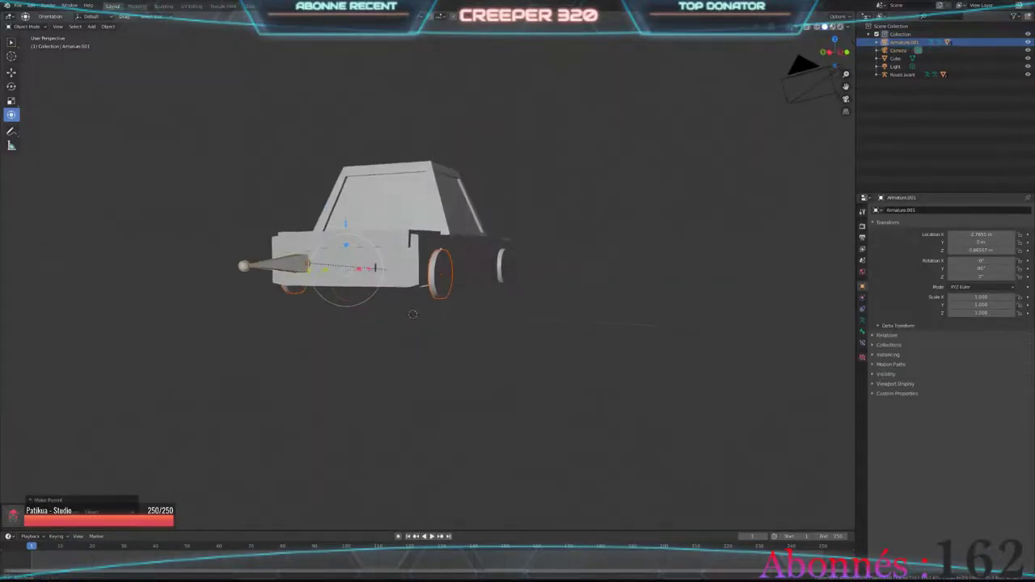
pyautogui.press('g')
pyautogui.press('Escape')
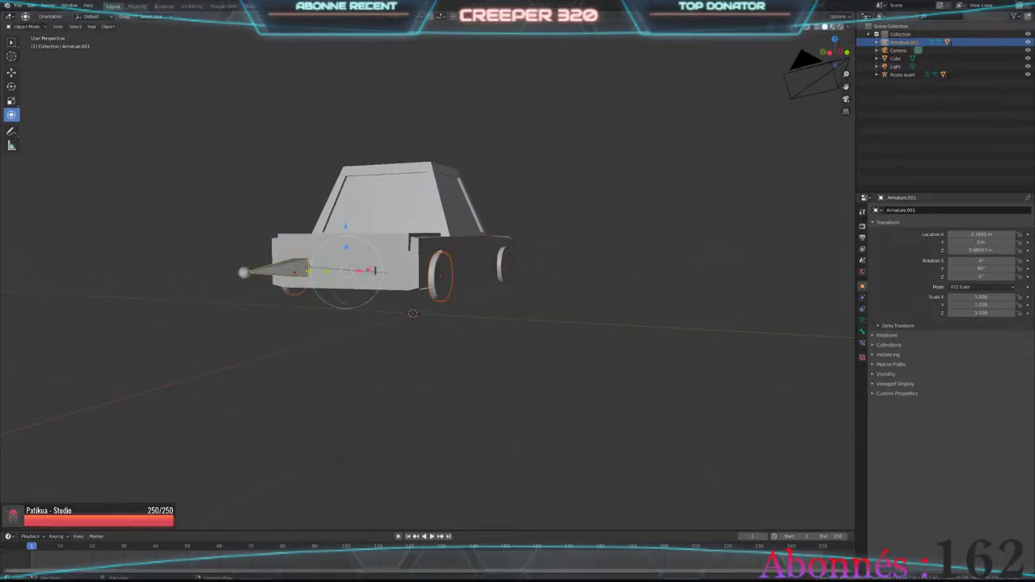
# Step: Rename Armature.001 to 'Roues arrière' and test-move the rig
pyautogui.doubleClick(903, 42)
pyautogui.write('Roues')
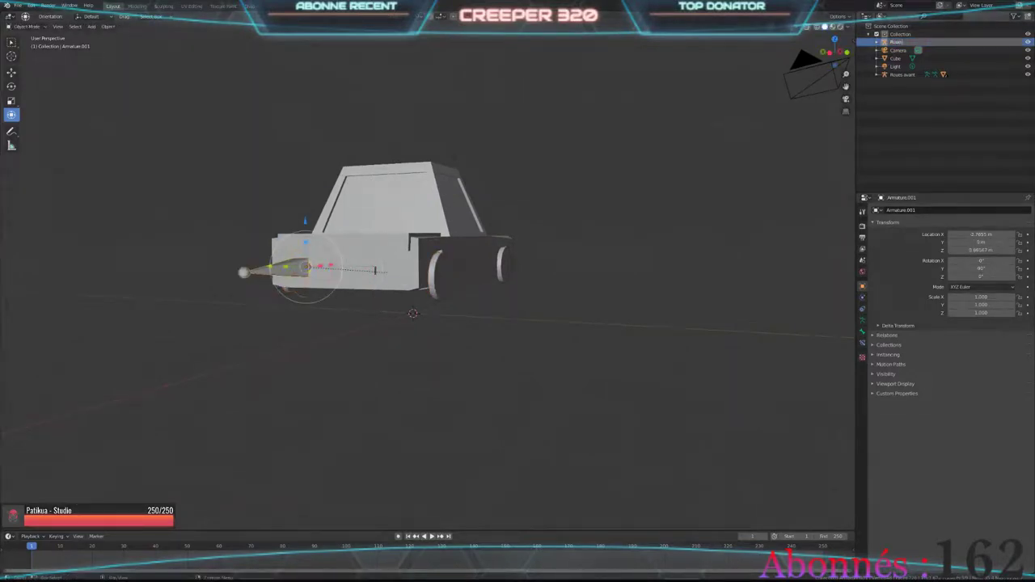
pyautogui.write(' arrière')
pyautogui.press('Return')
pyautogui.press('g')
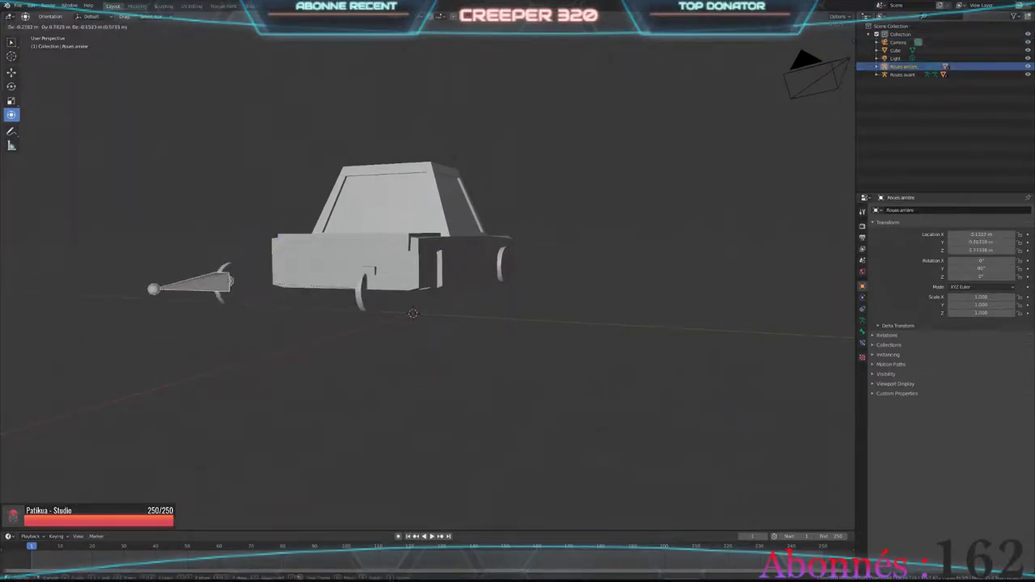
pyautogui.press('Escape')
pyautogui.moveTo(813, 63); pyautogui.dragTo(832, 57)
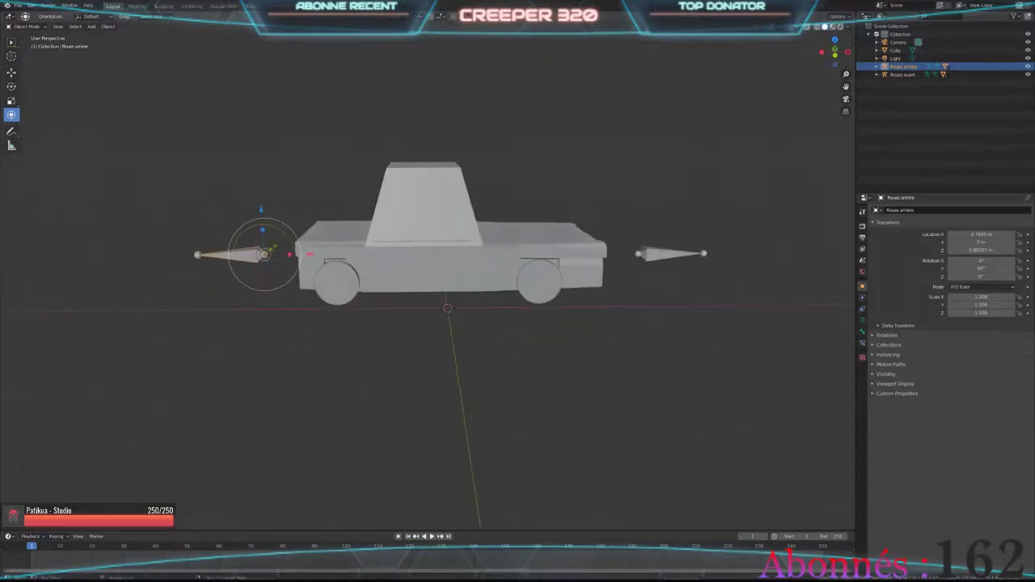
# Step: Add a third armature, move it along X, then raise it along Z above the car
pyautogui.click(92, 26)
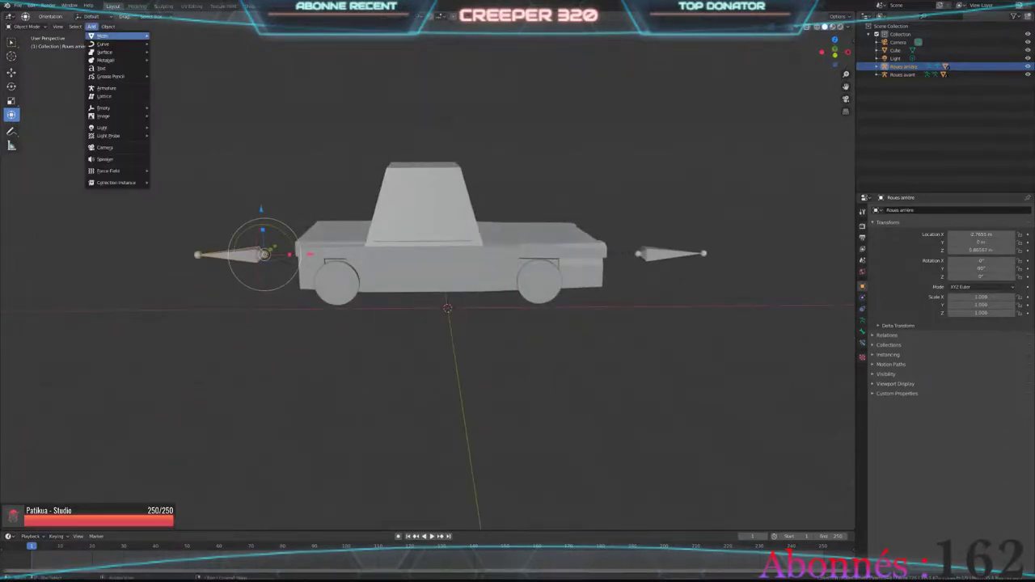
pyautogui.click(106, 87)
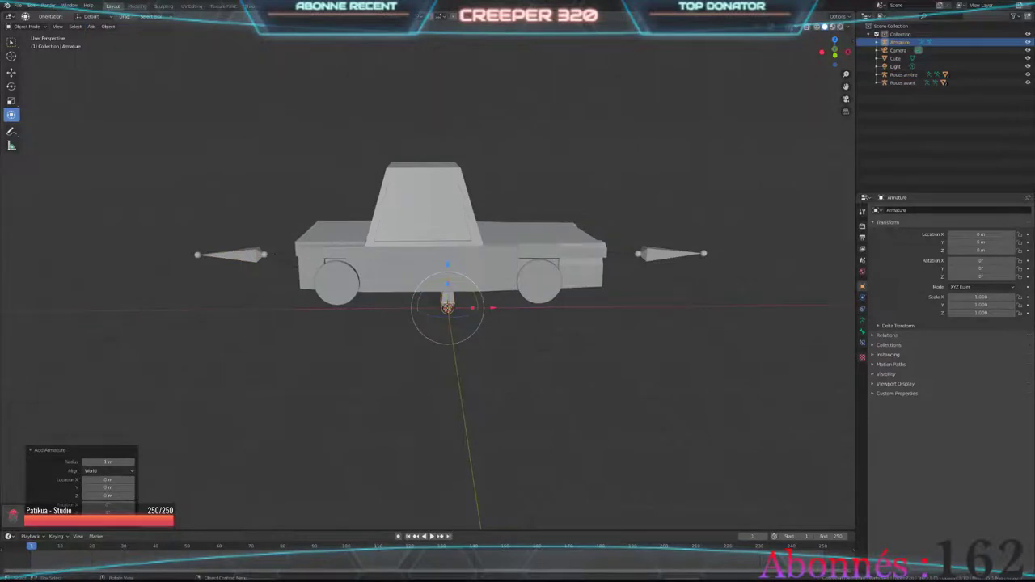
pyautogui.press('g')
pyautogui.press('z')
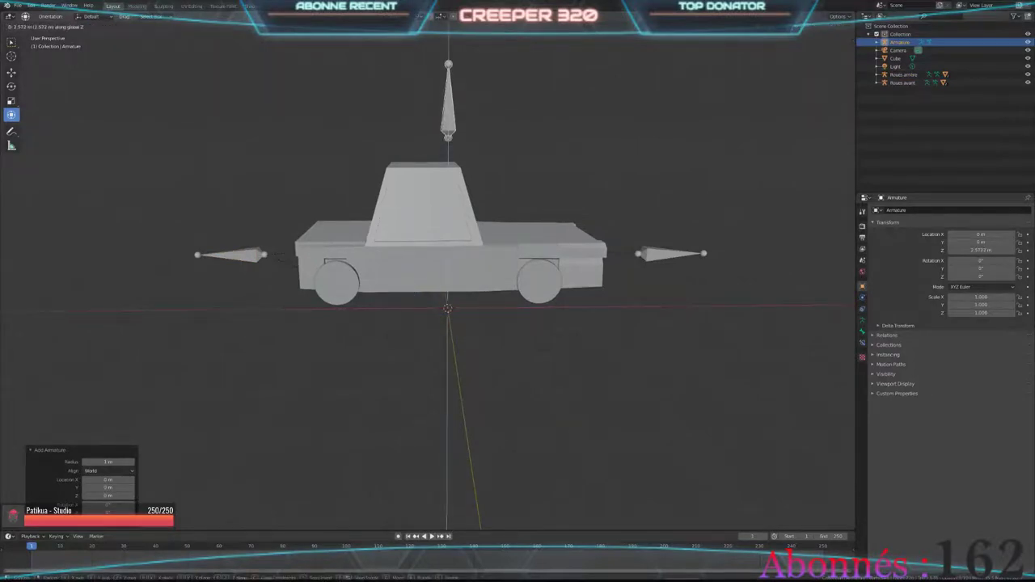
pyautogui.press('Escape')
pyautogui.moveTo(485, 364); pyautogui.dragTo(420, 356, button='middle')
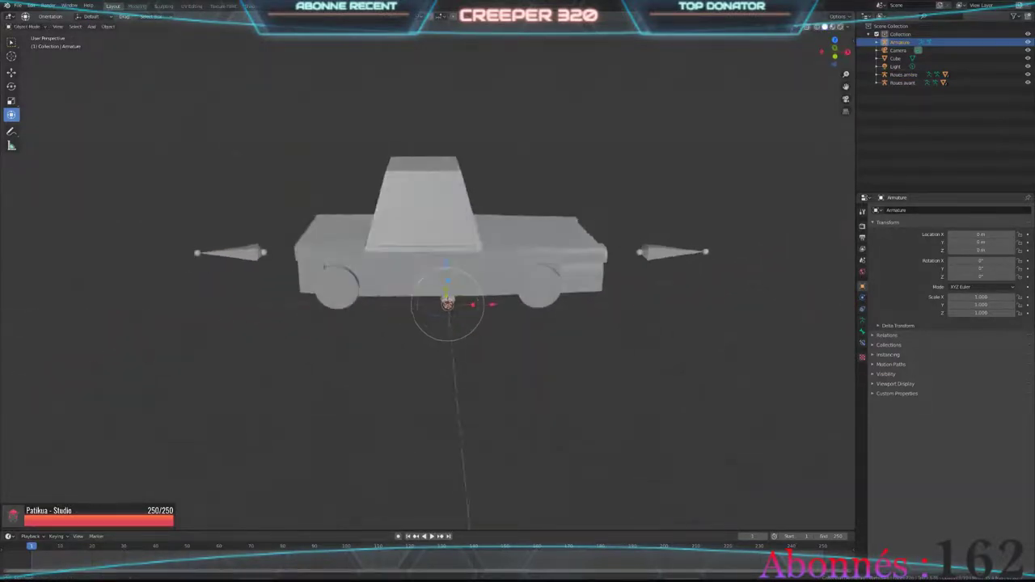
pyautogui.moveTo(485, 364); pyautogui.dragTo(429, 355, button='middle')
pyautogui.press('x')
pyautogui.press('Return')
pyautogui.press('g')
pyautogui.press('z')
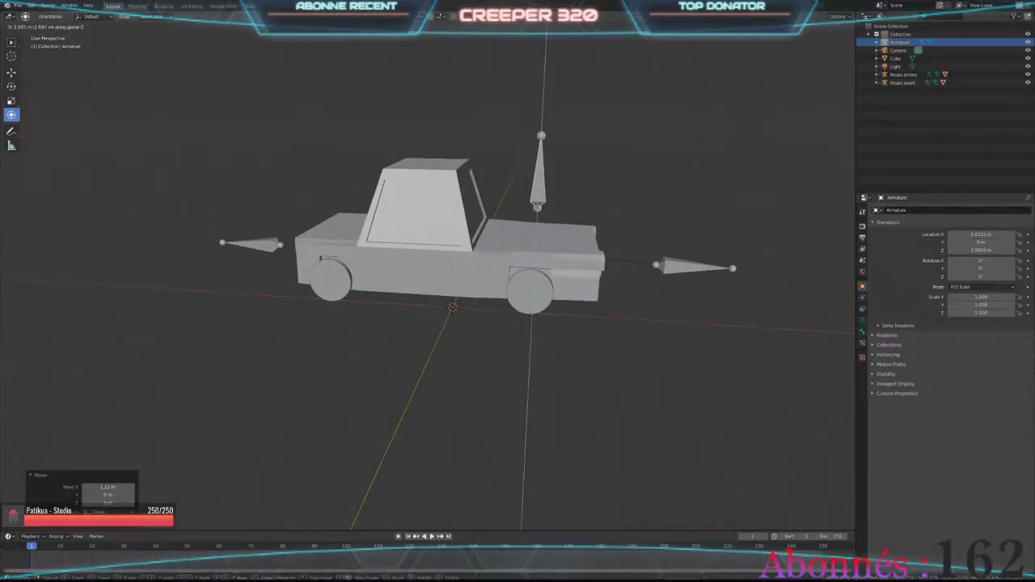
pyautogui.press('Return')
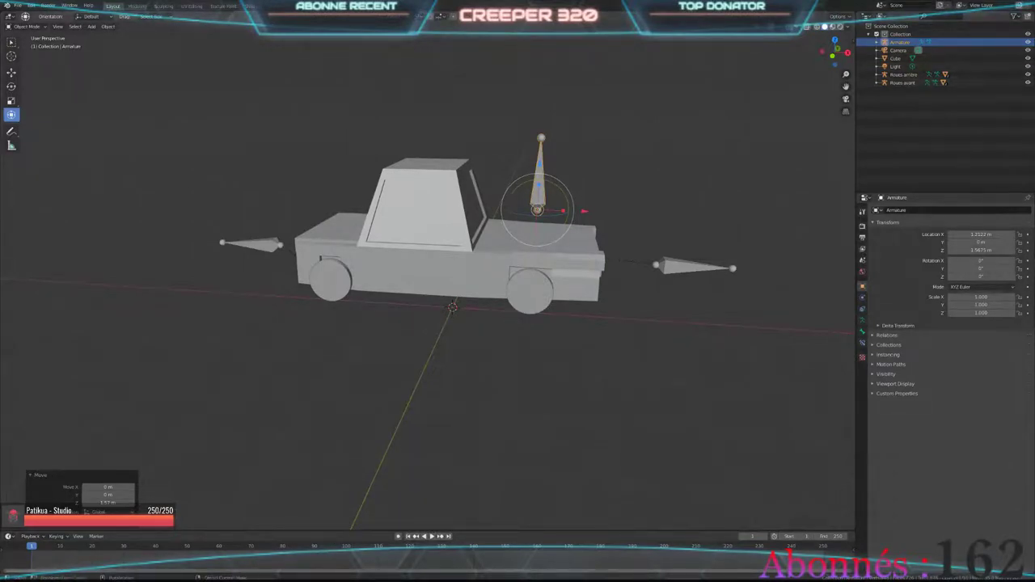
# Step: Parent the Roues avant and Roues arrière rigs to the new Armature with Object parenting
pyautogui.rightClick(510, 211)
pyautogui.click(566, 254)
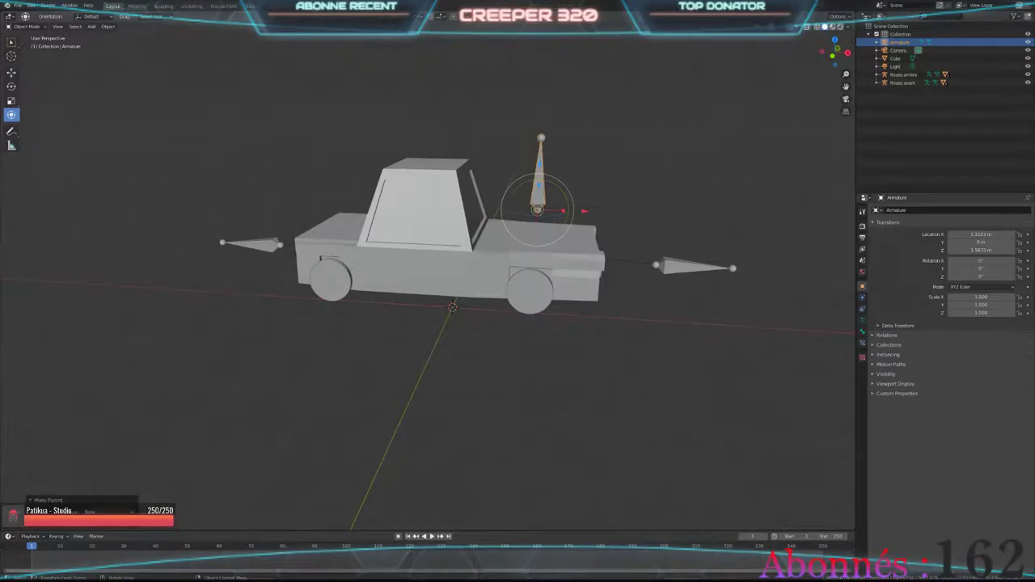
pyautogui.click(683, 266)
pyautogui.keyDown('ctrl'); pyautogui.click(904, 75); pyautogui.keyUp('ctrl')
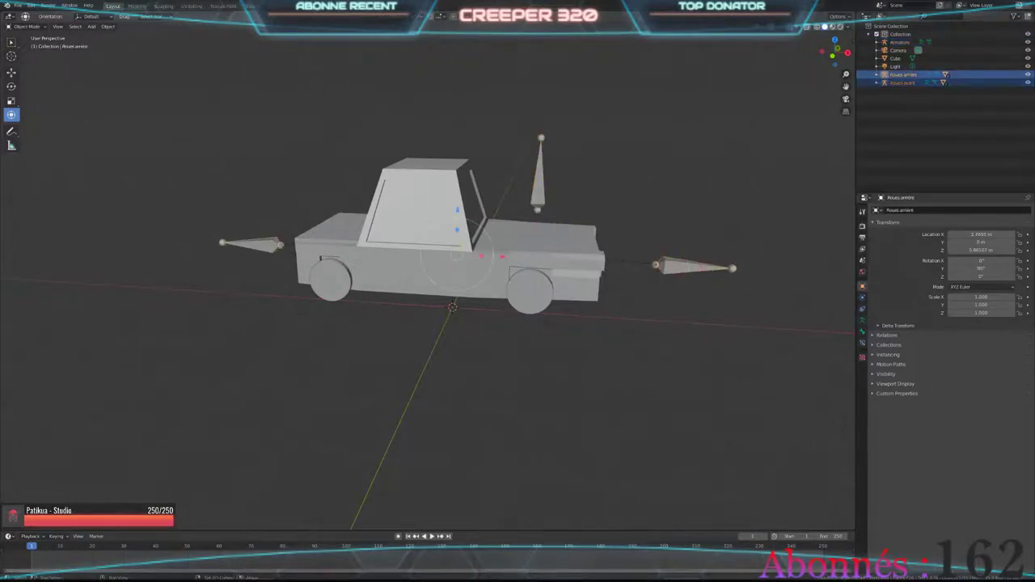
pyautogui.keyDown('ctrl'); pyautogui.click(899, 42); pyautogui.keyUp('ctrl')
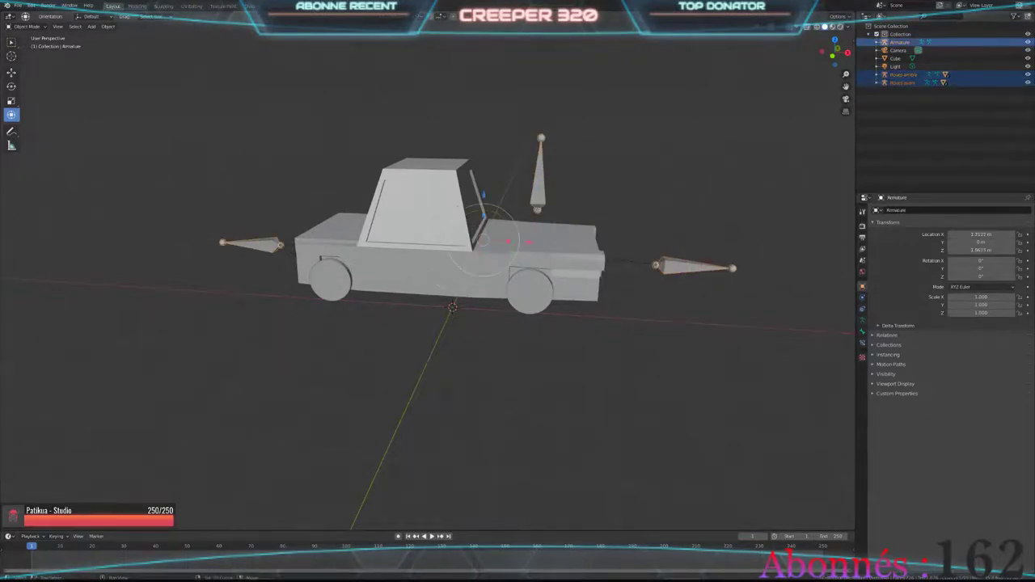
pyautogui.rightClick(485, 239)
pyautogui.click(603, 172)
# Step: Test-move the armature and wheel rigs, cancelling the front-wheel move
pyautogui.press('g')
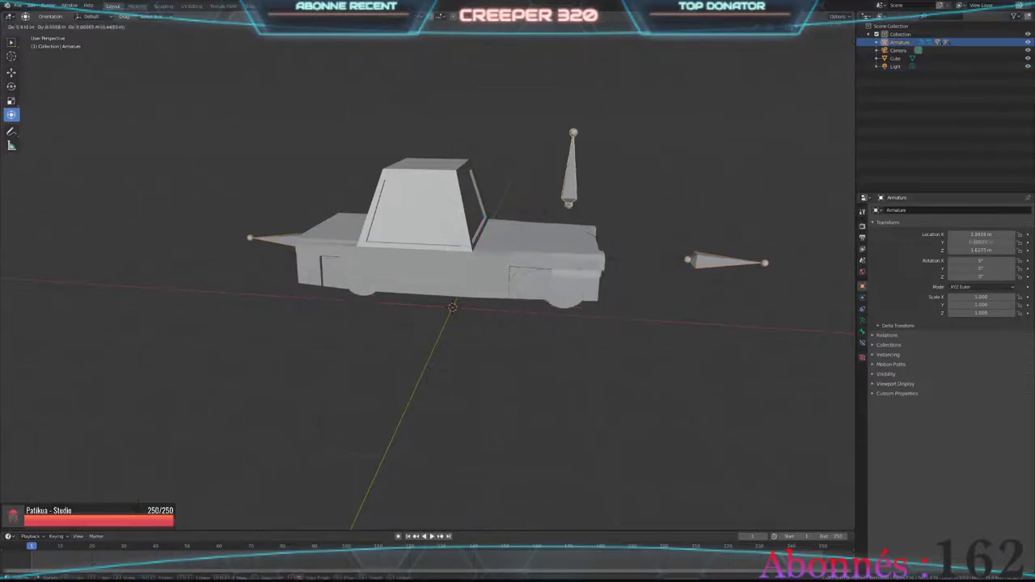
pyautogui.click(517, 160)
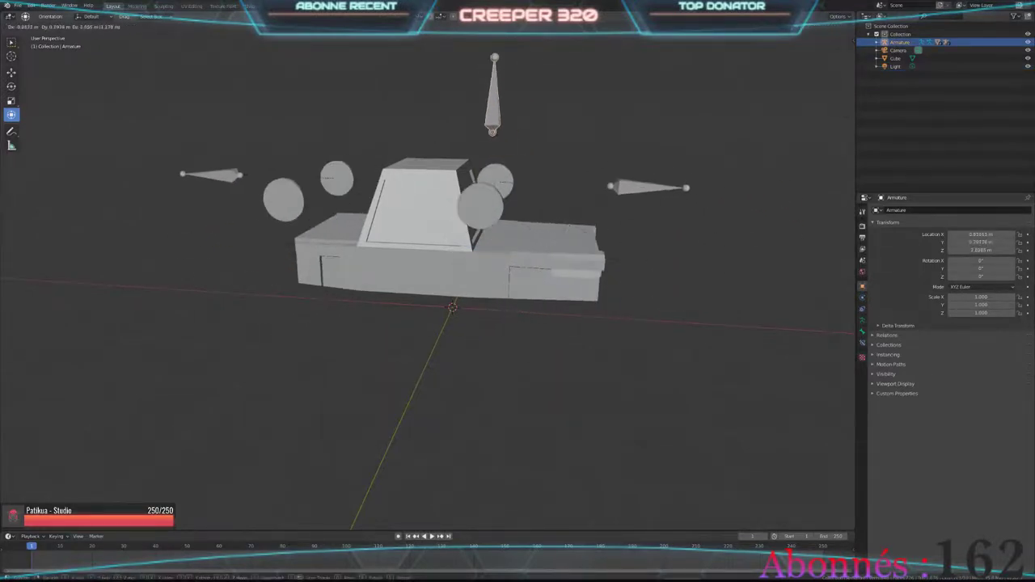
pyautogui.press('g')
pyautogui.press('Escape')
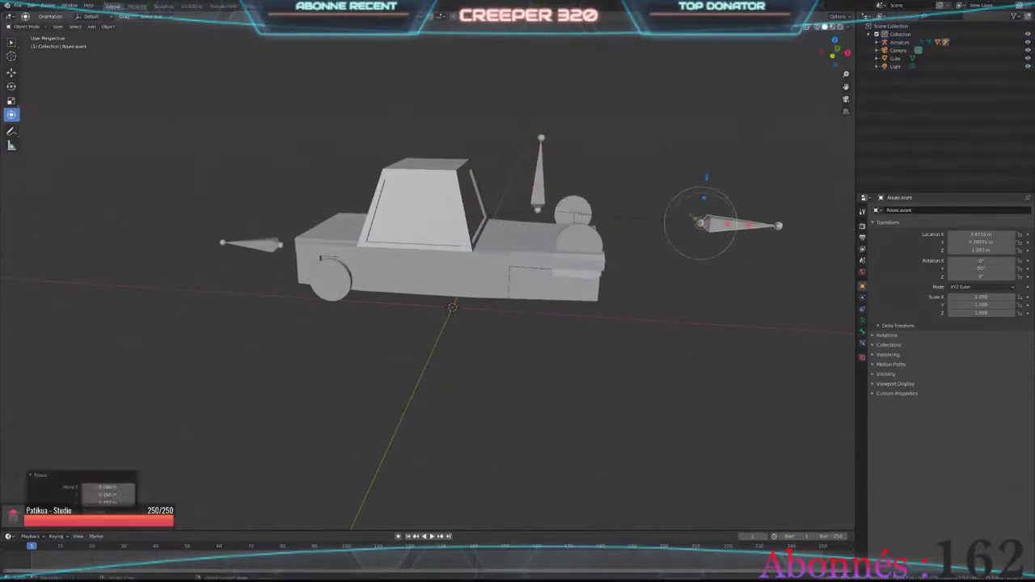
pyautogui.click(255, 242)
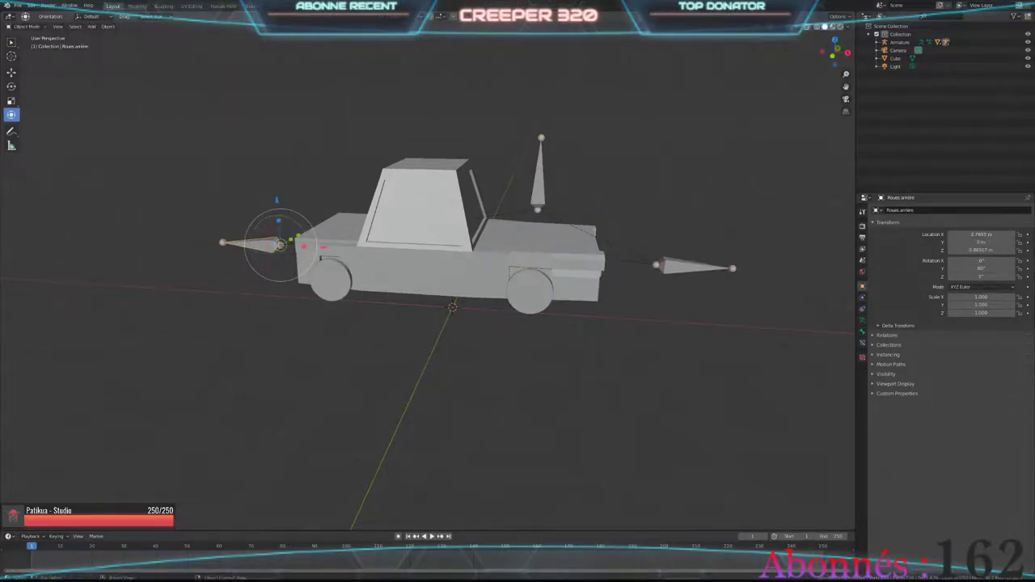
pyautogui.moveTo(453, 339); pyautogui.dragTo(566, 348, button='middle')
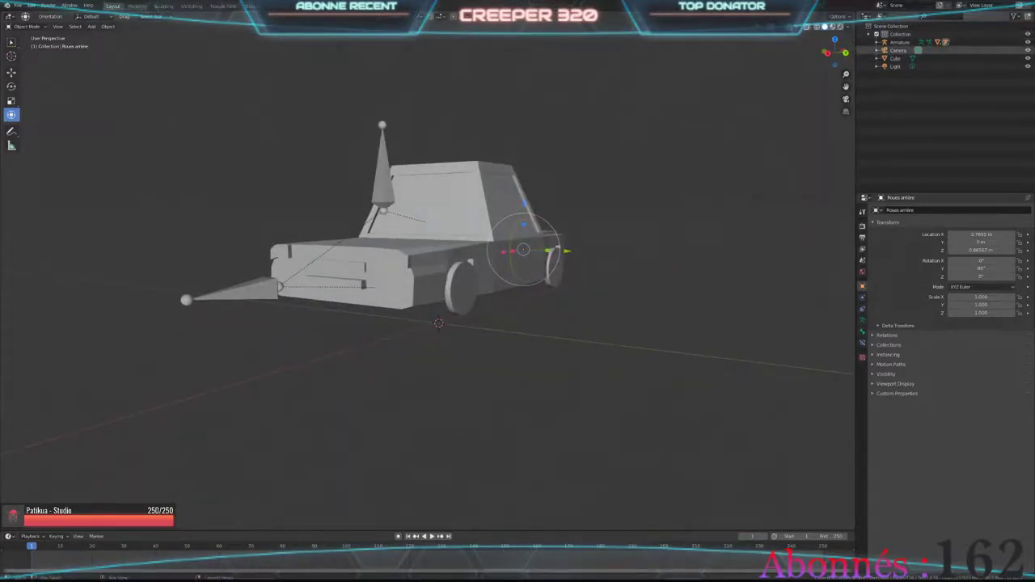
# Step: Rename the car body to 'Base voiture' and enter Edit Mode on it
pyautogui.click(912, 58)
pyautogui.write('Base')
pyautogui.press('Return')
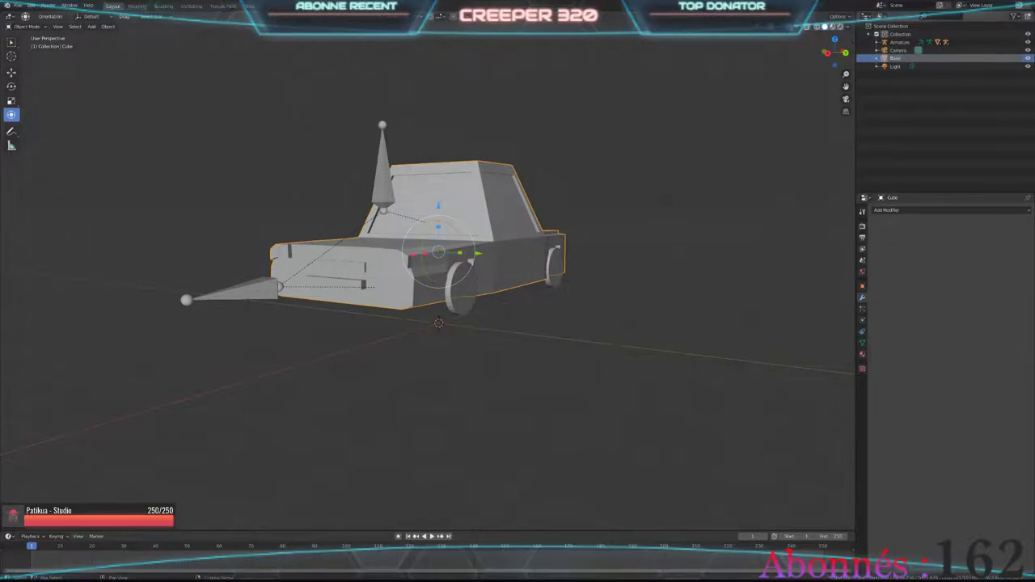
pyautogui.write('iture')
pyautogui.press('Return')
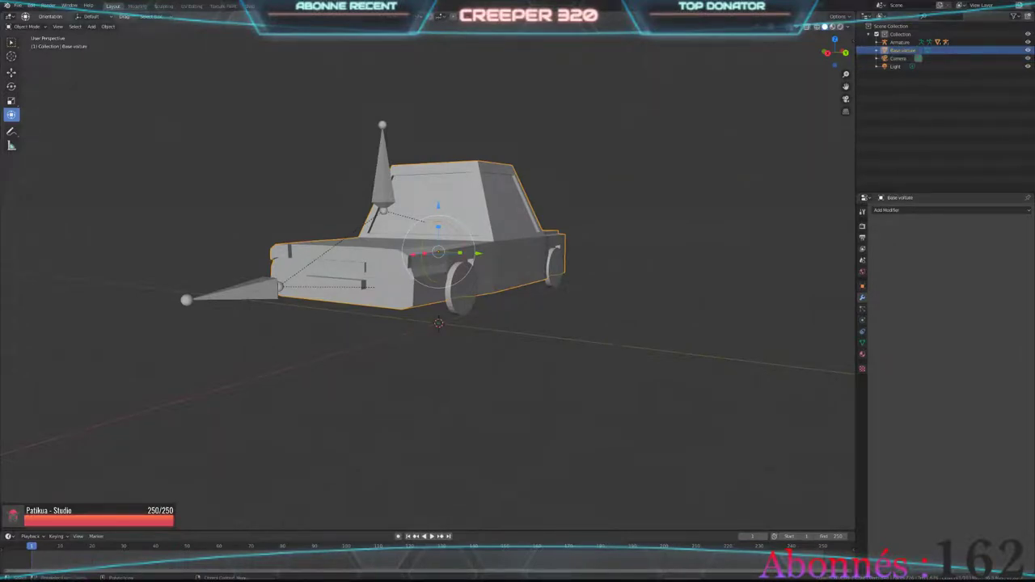
pyautogui.press('Tab')
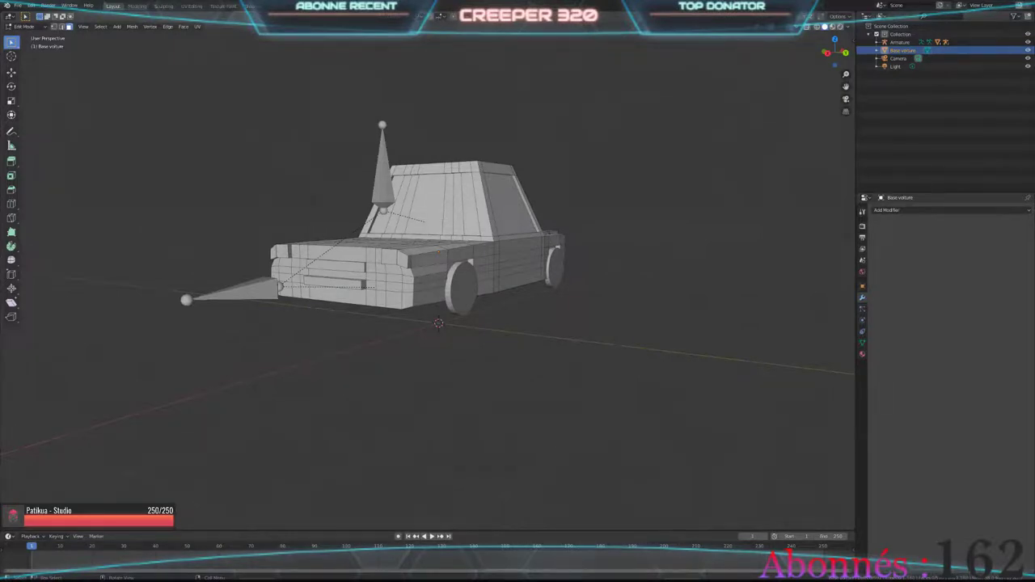
# Step: Select the whole Base voiture mesh and create a new material for it
pyautogui.press('a')
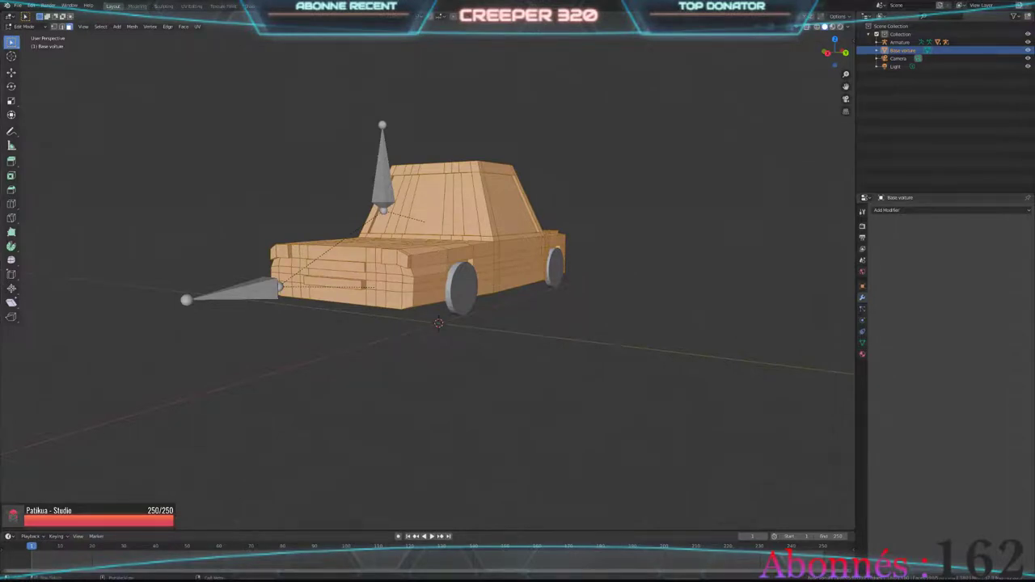
pyautogui.hotkey('alt', 'a')
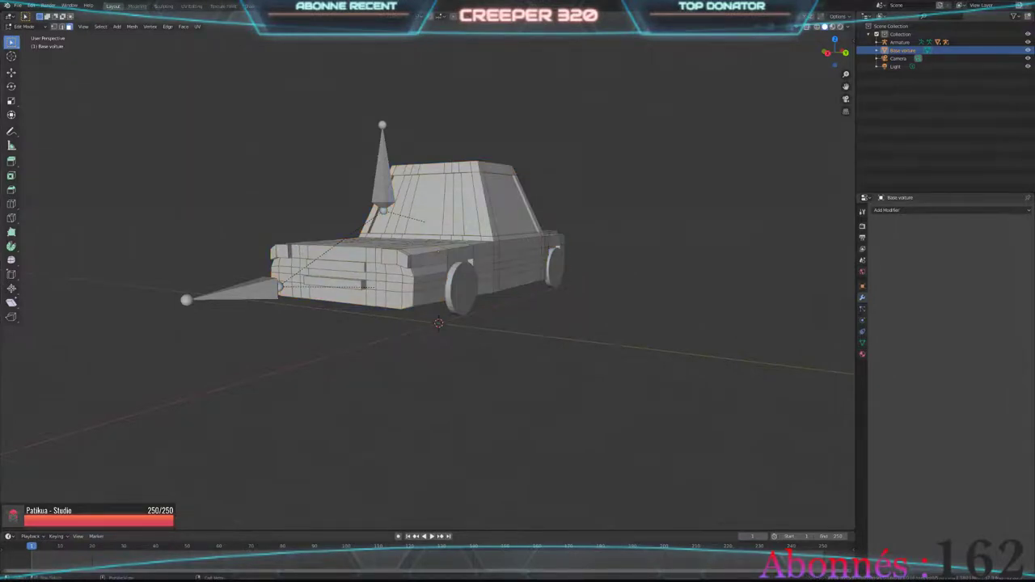
pyautogui.press('Tab')
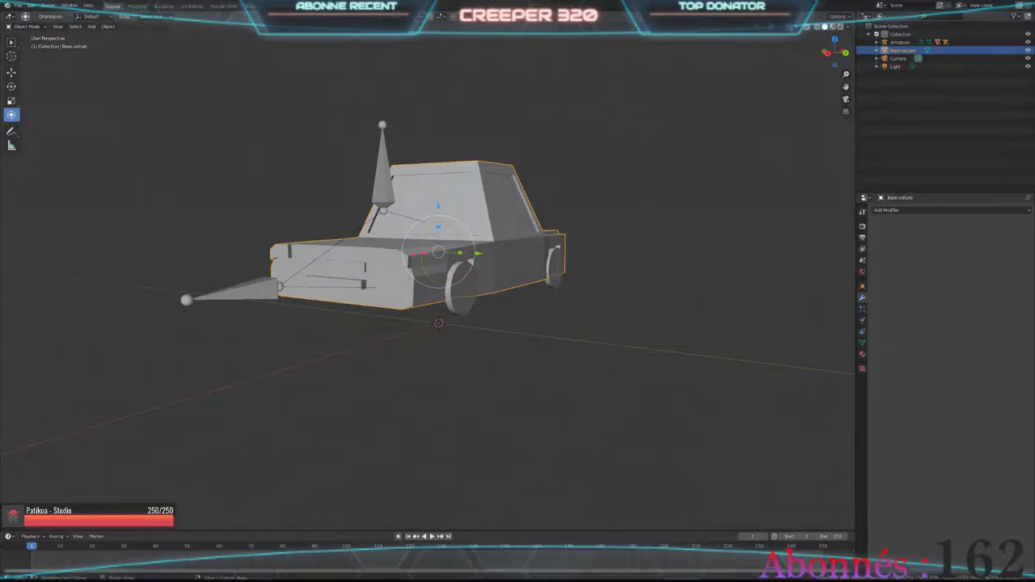
pyautogui.press('Tab')
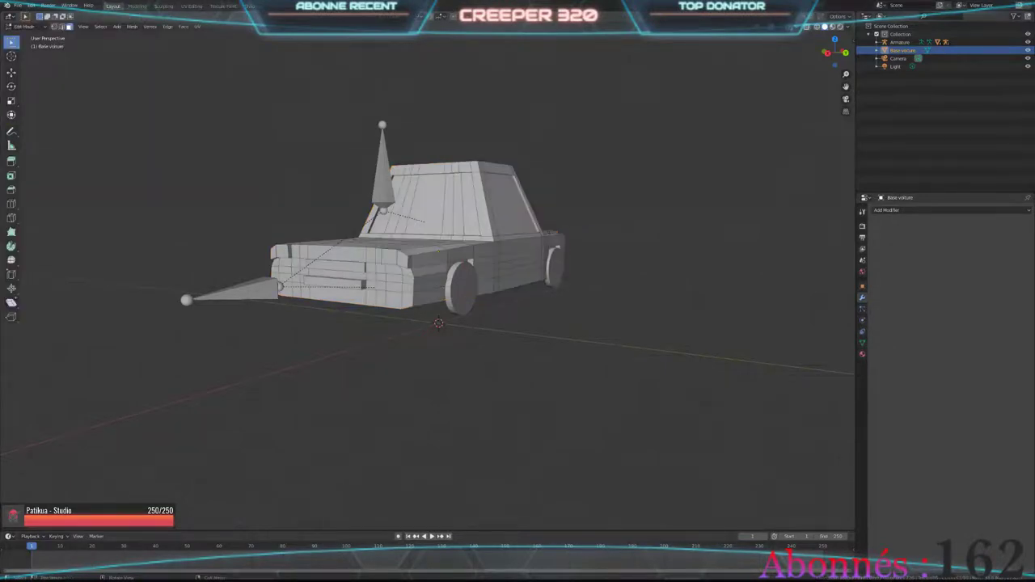
pyautogui.press('a')
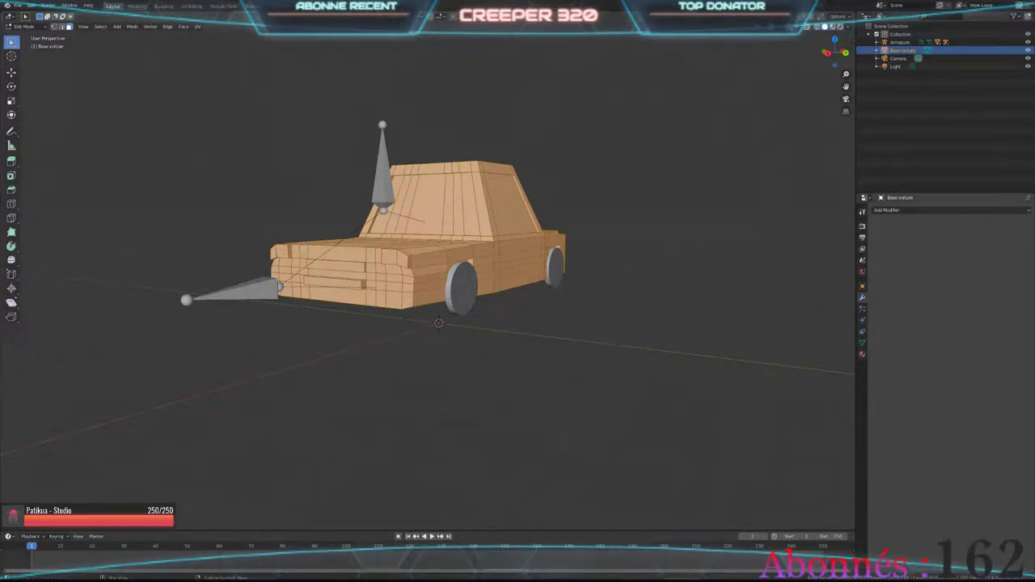
pyautogui.click(862, 353)
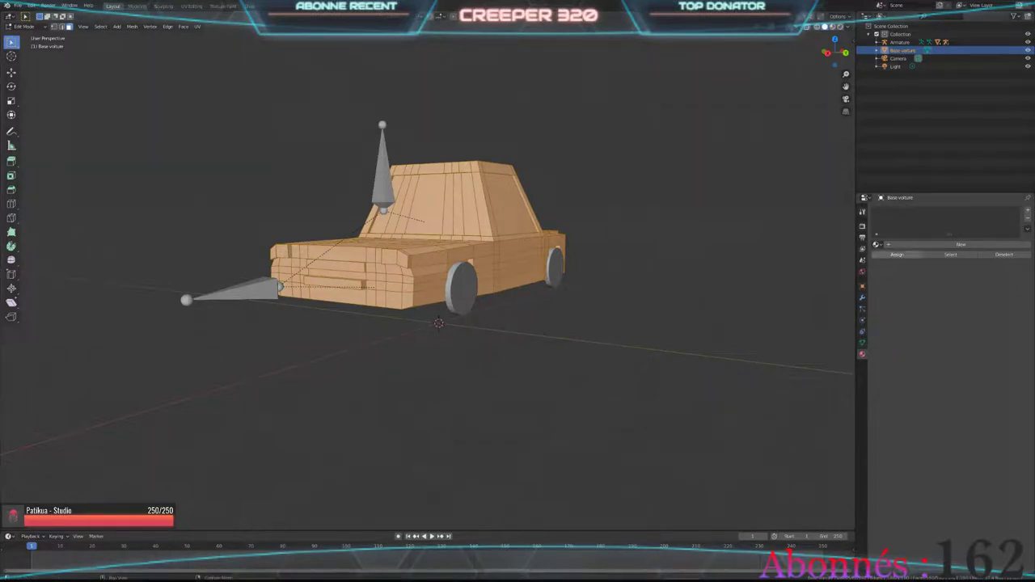
pyautogui.click(960, 244)
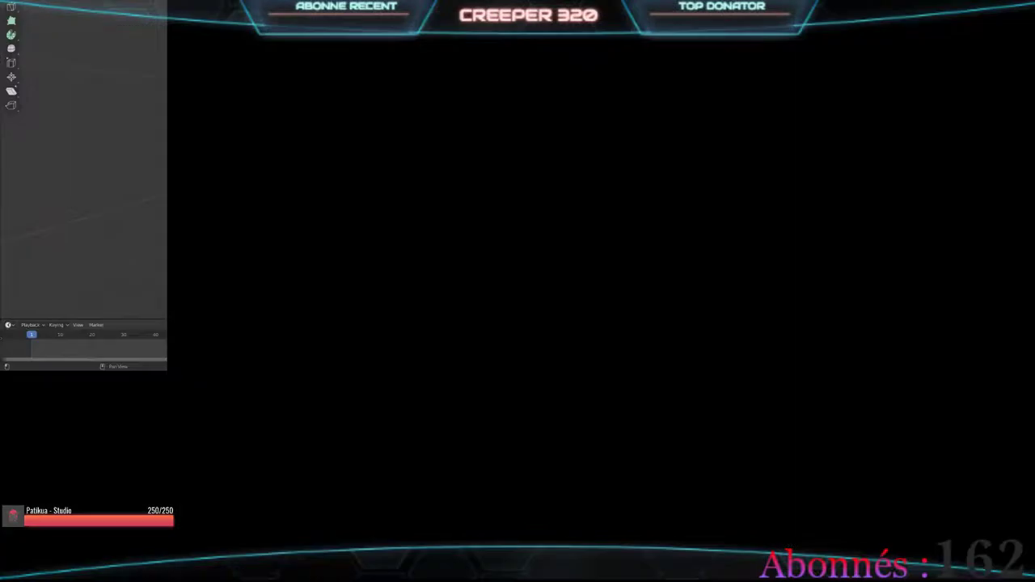
pyautogui.write('Black')
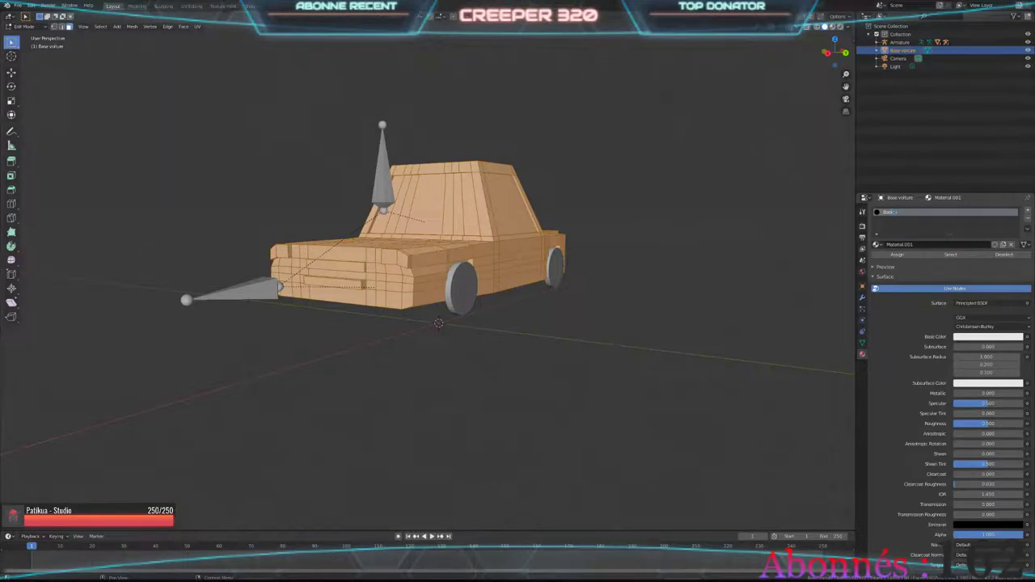
# Step: Name the material 'Basic color' and set its Base Color to red
pyautogui.write('r')
pyautogui.press('Return')
pyautogui.click(988, 336)
pyautogui.moveTo(981, 250); pyautogui.dragTo(1008, 250)
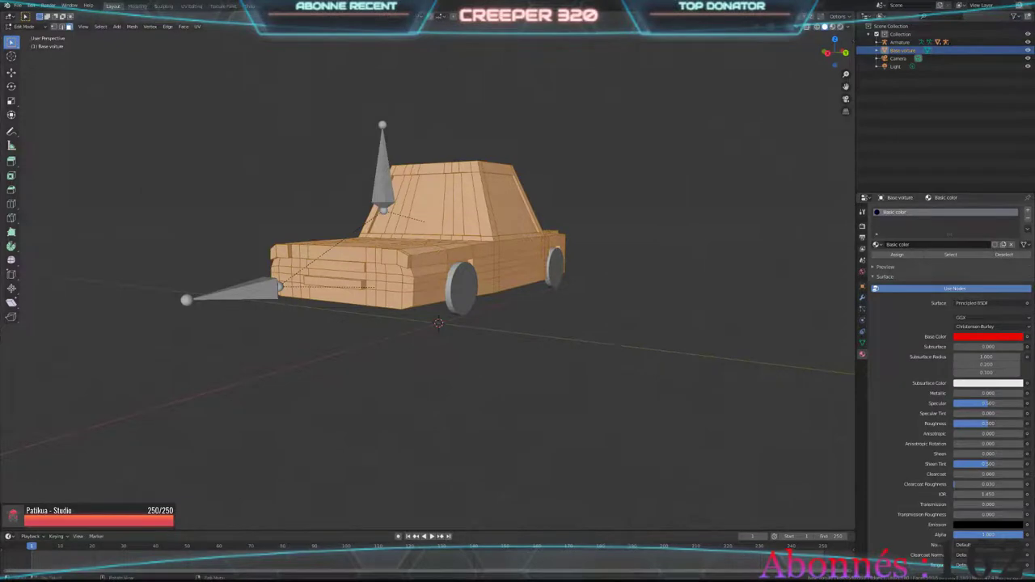
# Step: Preview the red car in Material Preview from several angles, then return to solid shading
pyautogui.press('a')
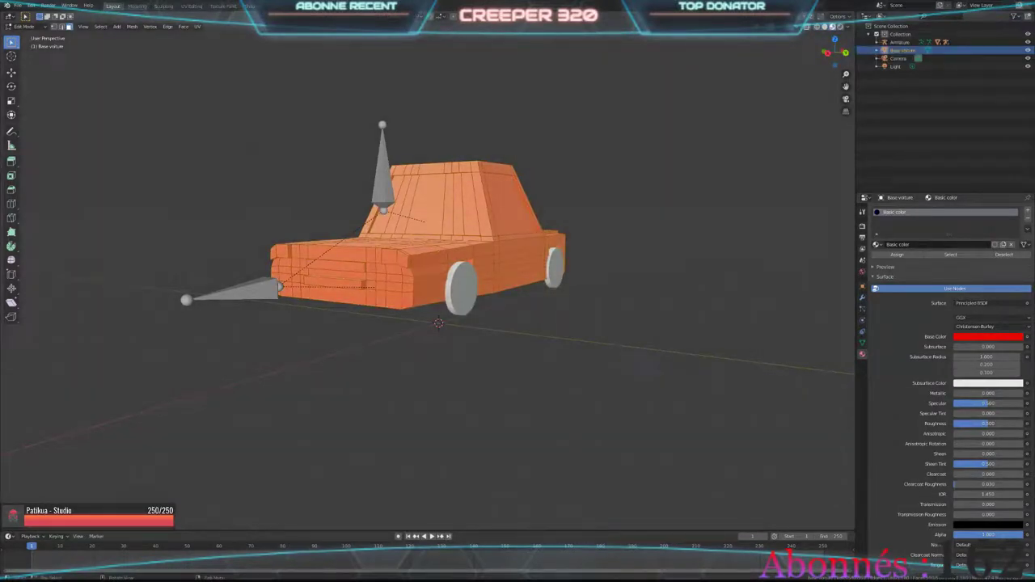
pyautogui.press('z')
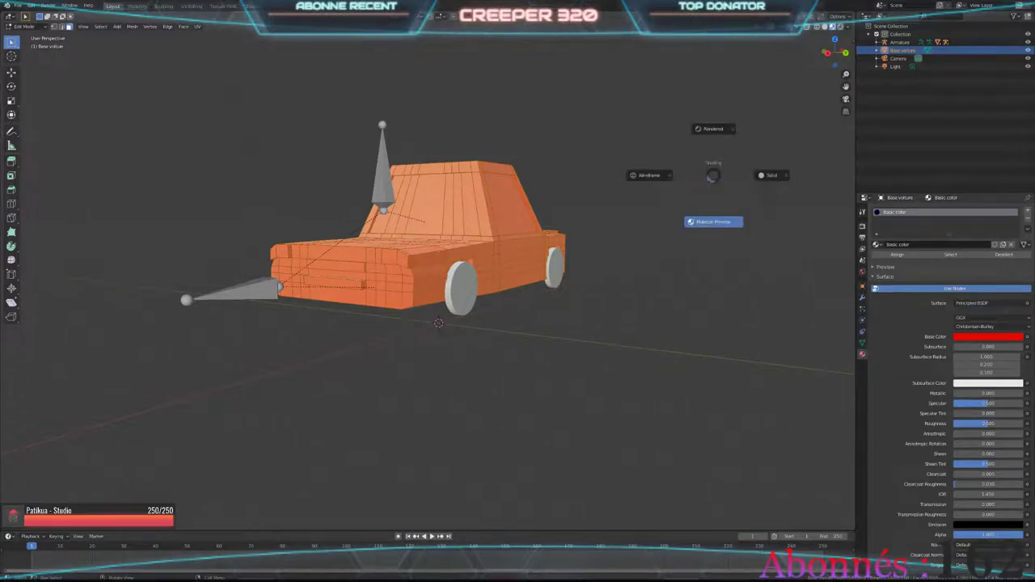
pyautogui.click(713, 222)
pyautogui.press('Tab')
pyautogui.moveTo(713, 222)
pyautogui.mouseDown(button='middle')
pyautogui.moveTo(614, 226)
pyautogui.moveTo(695, 235)
pyautogui.mouseUp(button='middle')
pyautogui.moveTo(485, 339); pyautogui.dragTo(485, 283, button='middle')
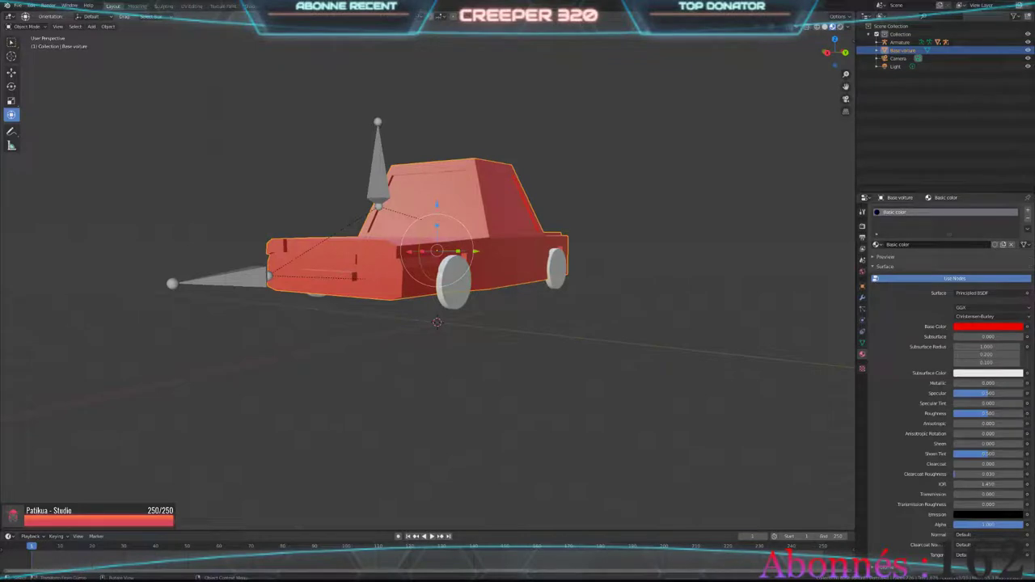
pyautogui.moveTo(485, 283)
pyautogui.mouseDown(button='middle')
pyautogui.moveTo(521, 380)
pyautogui.moveTo(517, 360)
pyautogui.mouseUp(button='middle')
pyautogui.click(825, 26)
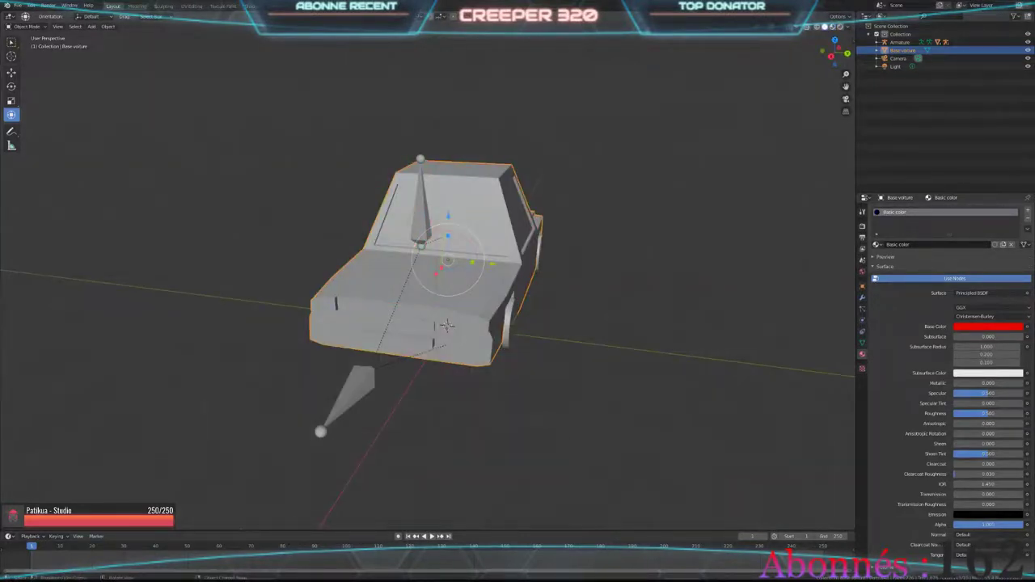
# Step: In Edit Mode, select all the window strips plus the small and large side windows
pyautogui.scroll(5, 445, 325)
pyautogui.moveTo(446, 325)
pyautogui.mouseDown(button='middle')
pyautogui.moveTo(456, 485)
pyautogui.moveTo(473, 505)
pyautogui.mouseUp(button='middle')
pyautogui.press('Tab')
pyautogui.hotkey('alt', 'a')
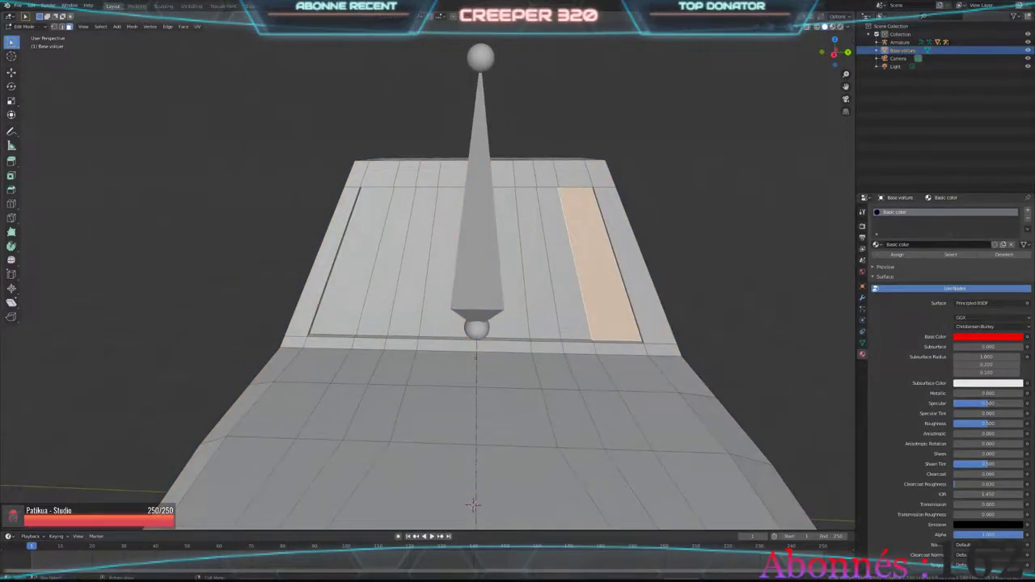
pyautogui.keyDown('shift'); pyautogui.click(578, 267); pyautogui.keyUp('shift')
pyautogui.keyDown('shift'); pyautogui.click(550, 267); pyautogui.keyUp('shift')
pyautogui.keyDown('shift'); pyautogui.click(505, 267); pyautogui.keyUp('shift')
pyautogui.keyDown('shift'); pyautogui.click(441, 267); pyautogui.keyUp('shift')
pyautogui.keyDown('shift'); pyautogui.click(373, 267); pyautogui.keyUp('shift')
pyautogui.keyDown('shift'); pyautogui.click(405, 267); pyautogui.keyUp('shift')
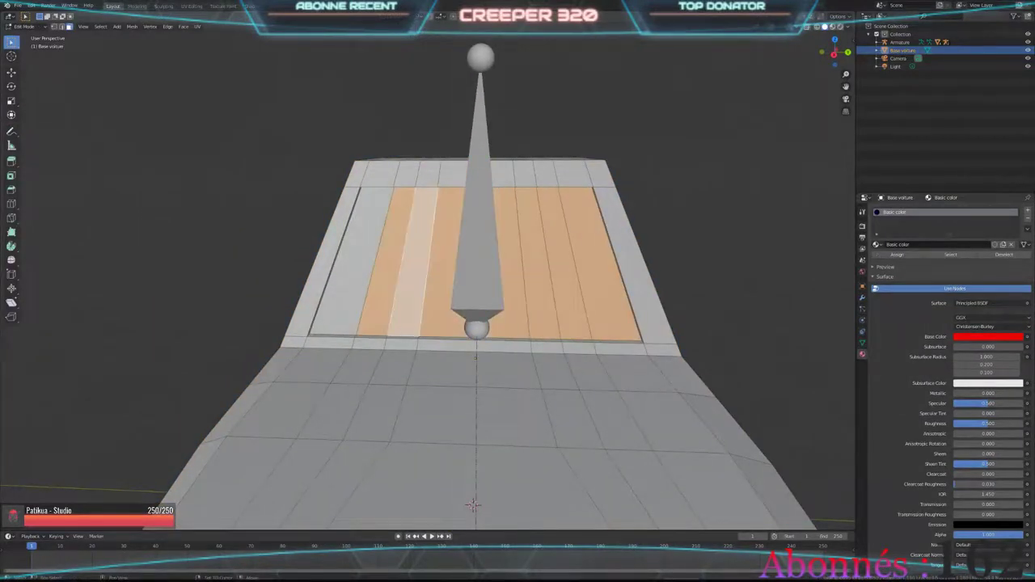
pyautogui.keyDown('shift'); pyautogui.click(331, 267); pyautogui.keyUp('shift')
pyautogui.moveTo(339, 364); pyautogui.dragTo(362, 496, button='middle')
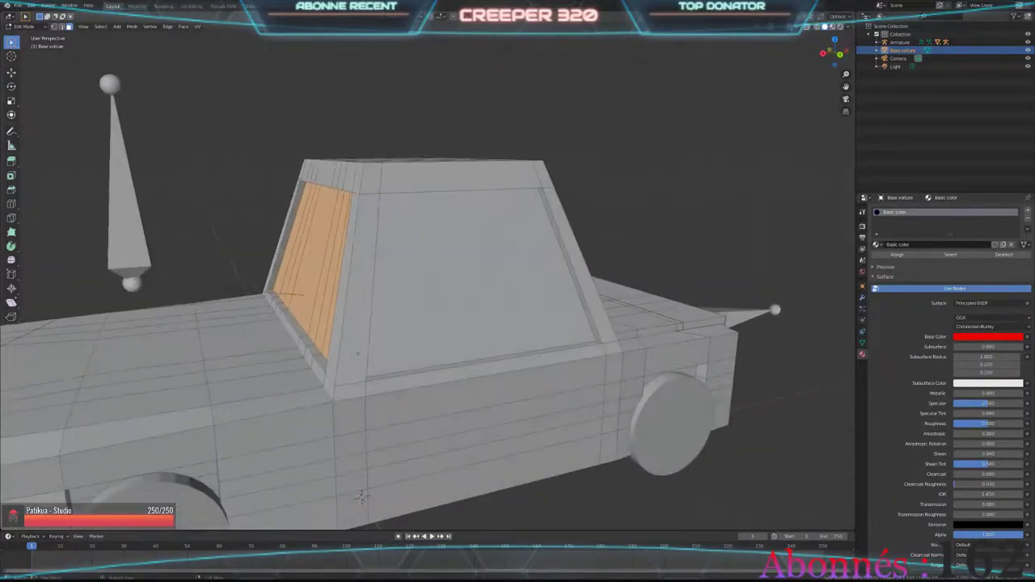
pyautogui.keyDown('shift'); pyautogui.click(457, 266); pyautogui.keyUp('shift')
pyautogui.moveTo(457, 266)
pyautogui.mouseDown(button='middle')
pyautogui.moveTo(365, 357)
pyautogui.moveTo(485, 242)
pyautogui.mouseUp(button='middle')
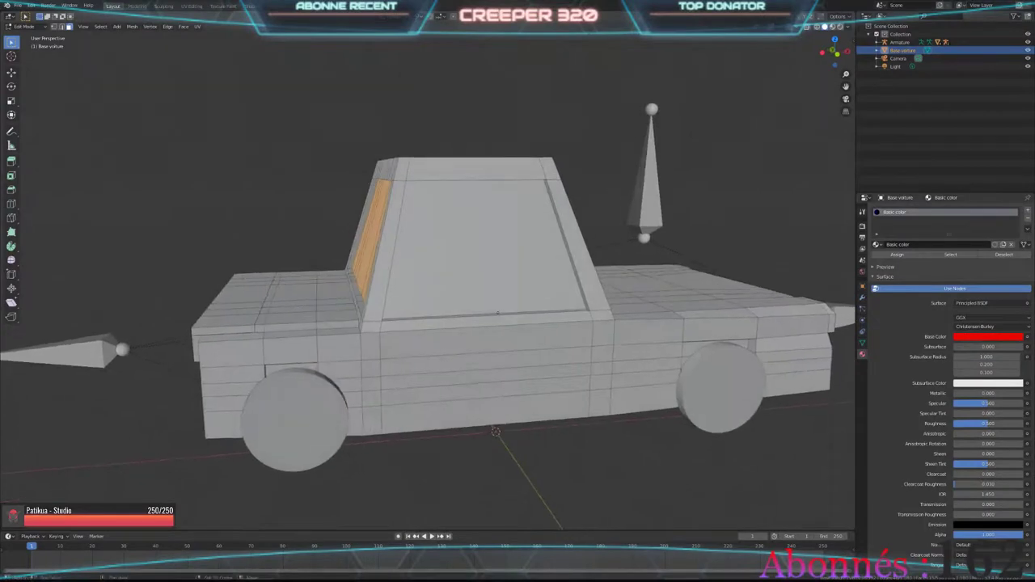
pyautogui.keyDown('shift'); pyautogui.click(485, 242); pyautogui.keyUp('shift')
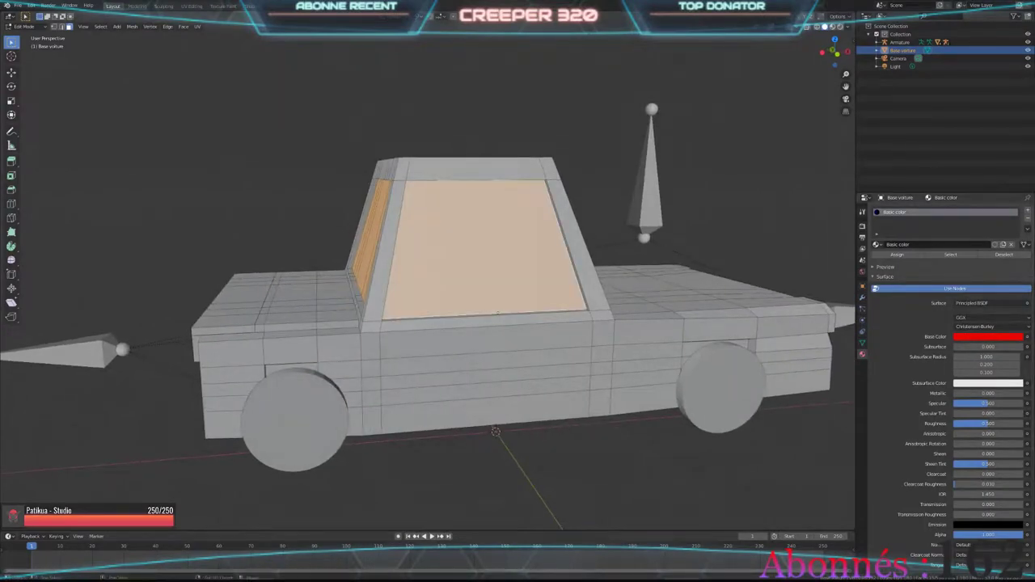
pyautogui.moveTo(485, 243); pyautogui.dragTo(520, 341, button='middle')
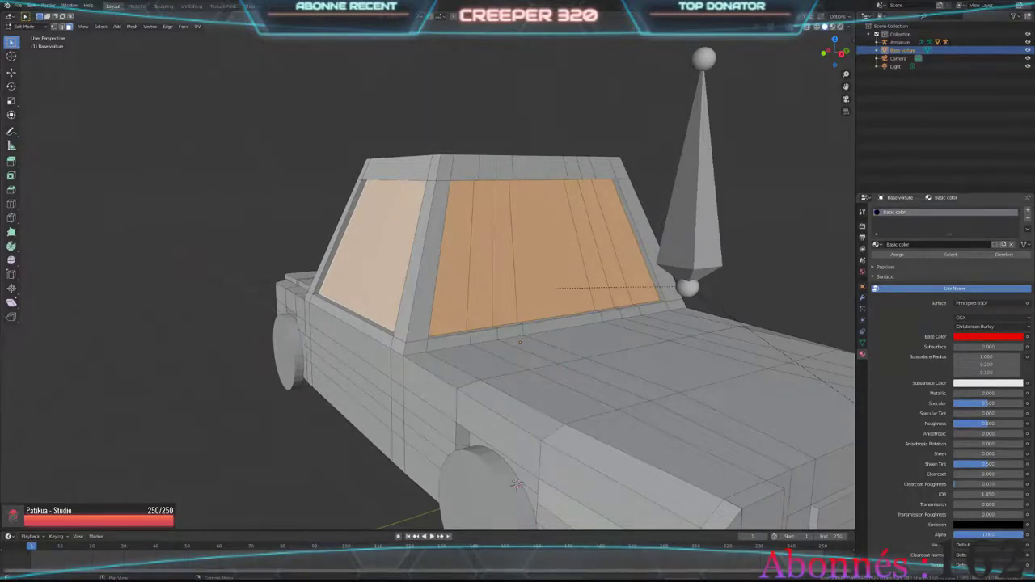
# Step: Add a new material slot named 'Black' with Metallic 1 and black Base Color
pyautogui.click(1028, 211)
pyautogui.click(952, 260)
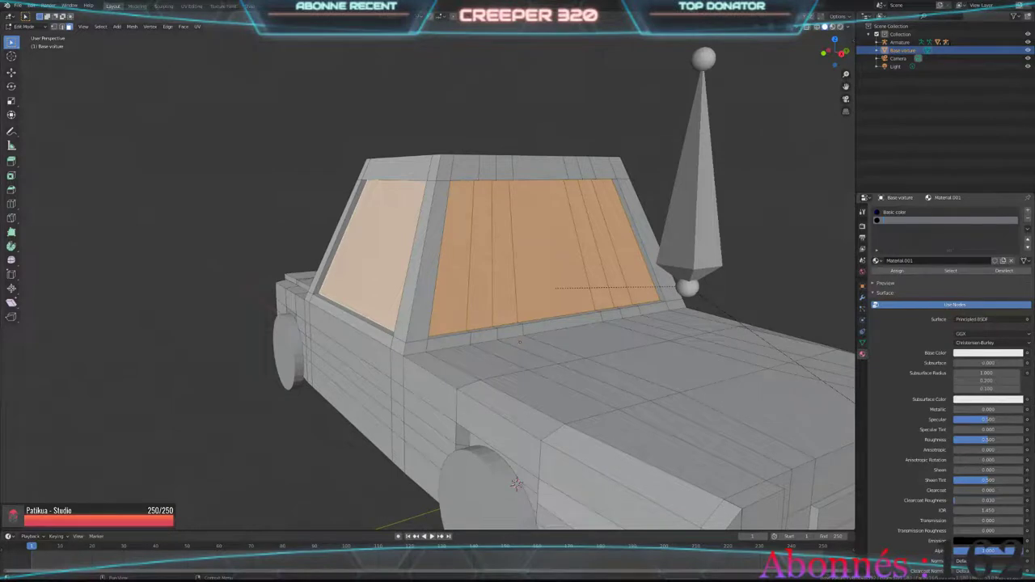
pyautogui.write('v')
pyautogui.write('ack')
pyautogui.press('Return')
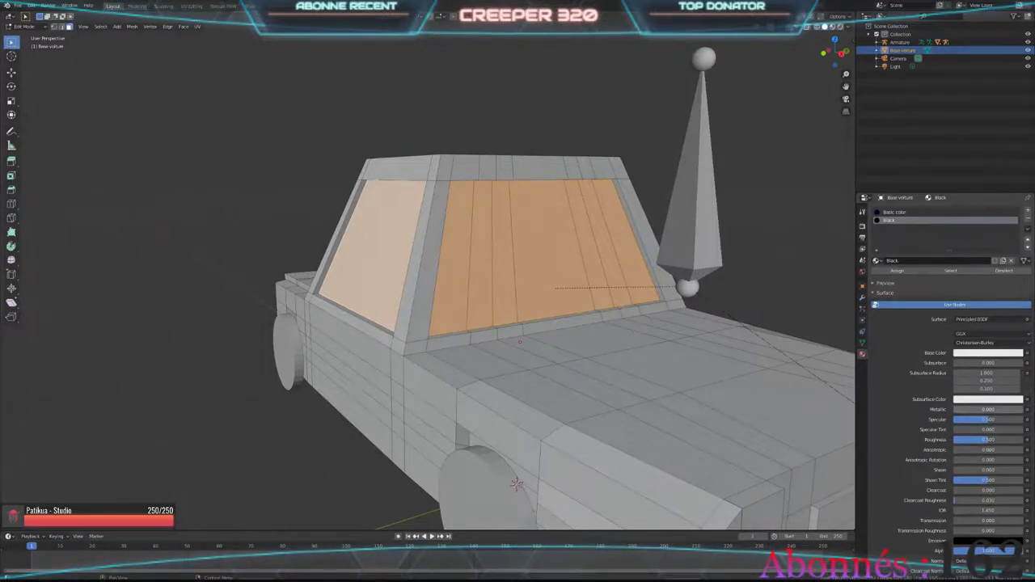
pyautogui.moveTo(956, 410); pyautogui.dragTo(1022, 410)
pyautogui.click(988, 353)
pyautogui.moveTo(1002, 332); pyautogui.dragTo(954, 333)
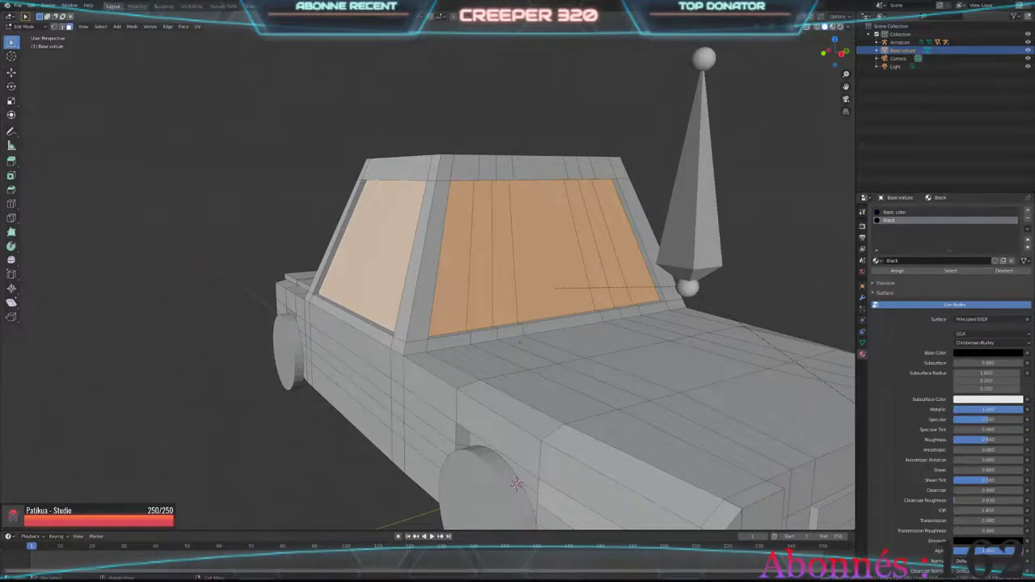
# Step: Leave Edit Mode and preview the car with its material colours
pyautogui.press('Tab')
pyautogui.press('z')
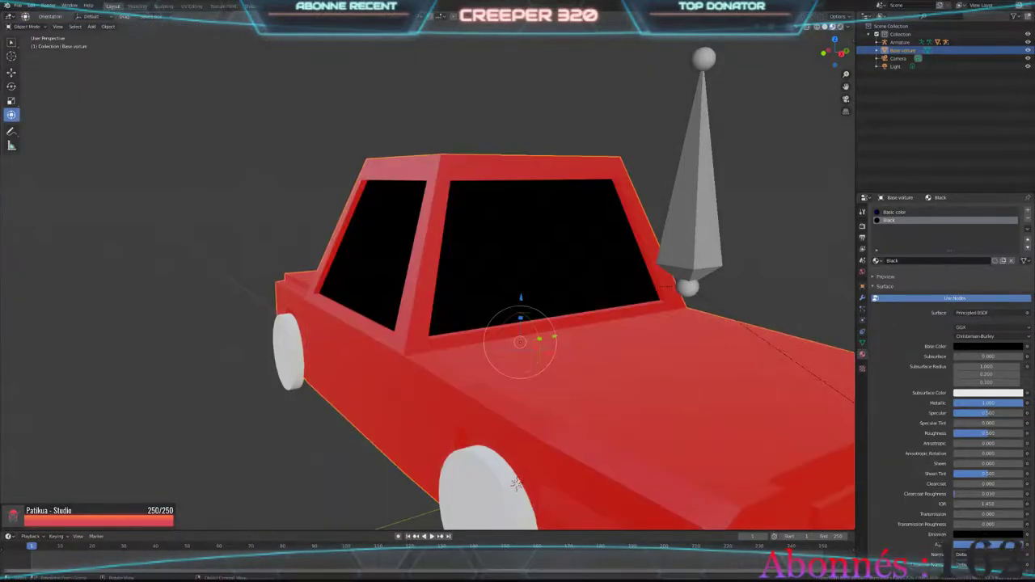
pyautogui.moveTo(523, 478); pyautogui.dragTo(460, 459, button='middle')
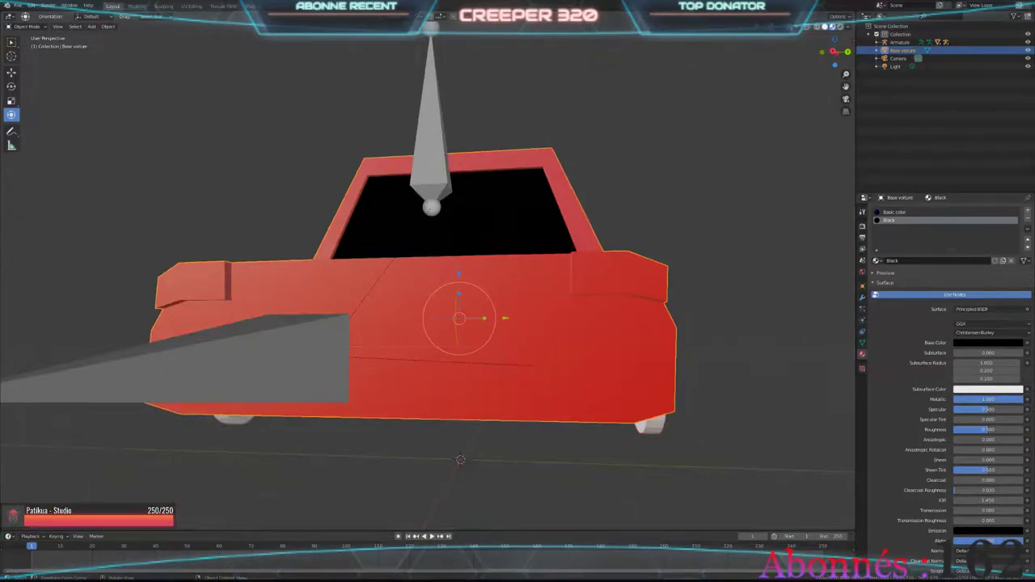
# Step: In Edit Mode with solid shading, select the upper and lower front grille strips
pyautogui.press('z')
pyautogui.press('Tab')
pyautogui.moveTo(453, 340); pyautogui.dragTo(477, 321, button='middle')
pyautogui.click(477, 321)
pyautogui.keyDown('shift'); pyautogui.click(477, 379); pyautogui.keyUp('shift')
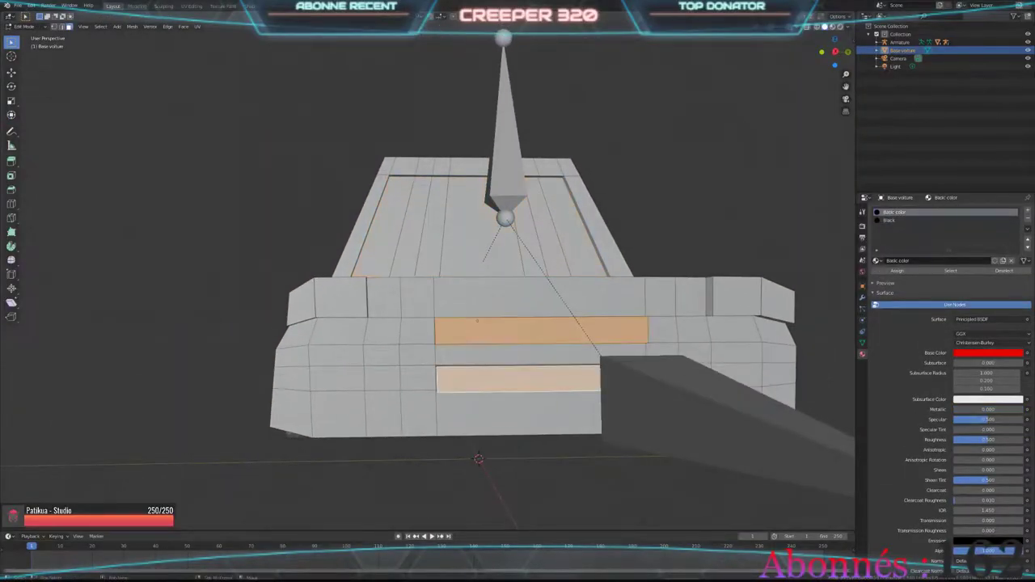
pyautogui.moveTo(477, 379)
pyautogui.mouseDown(button='middle')
pyautogui.moveTo(475, 461)
pyautogui.moveTo(455, 451)
pyautogui.mouseUp(button='middle')
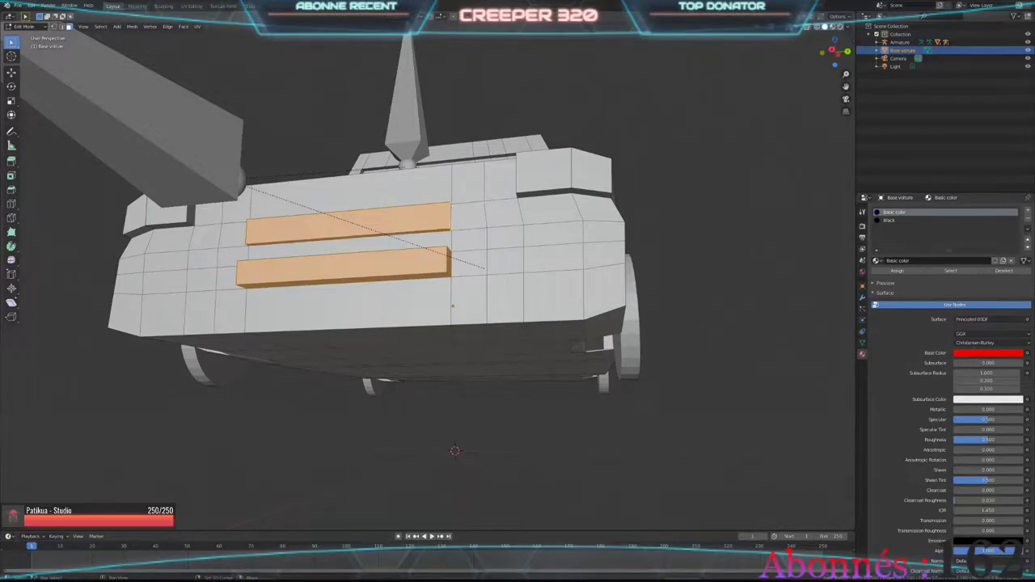
pyautogui.moveTo(455, 451)
pyautogui.mouseDown(button='middle')
pyautogui.moveTo(490, 455)
pyautogui.moveTo(491, 503)
pyautogui.mouseUp(button='middle')
pyautogui.scroll(2, 497, 504)
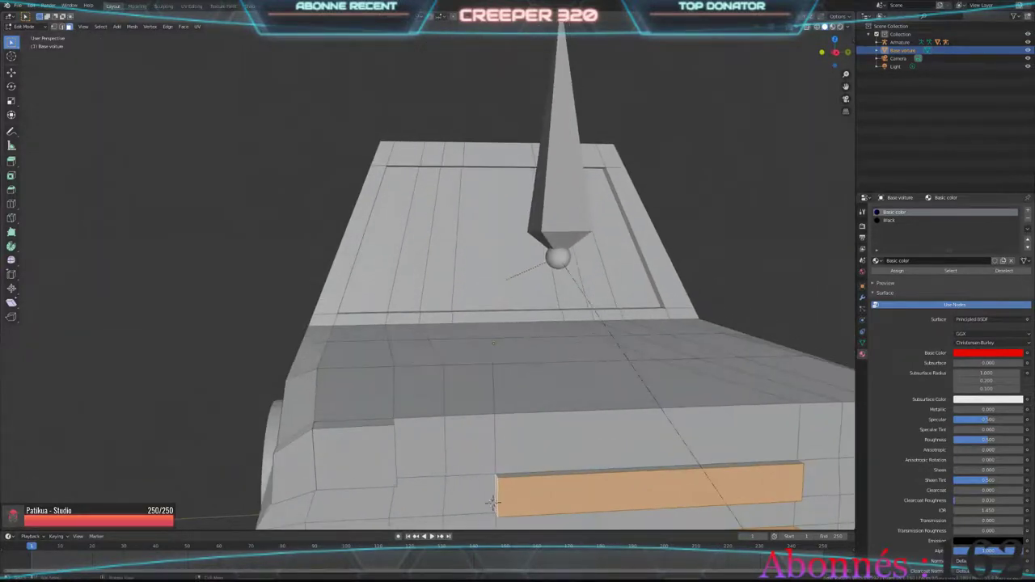
pyautogui.scroll(-5, 492, 502)
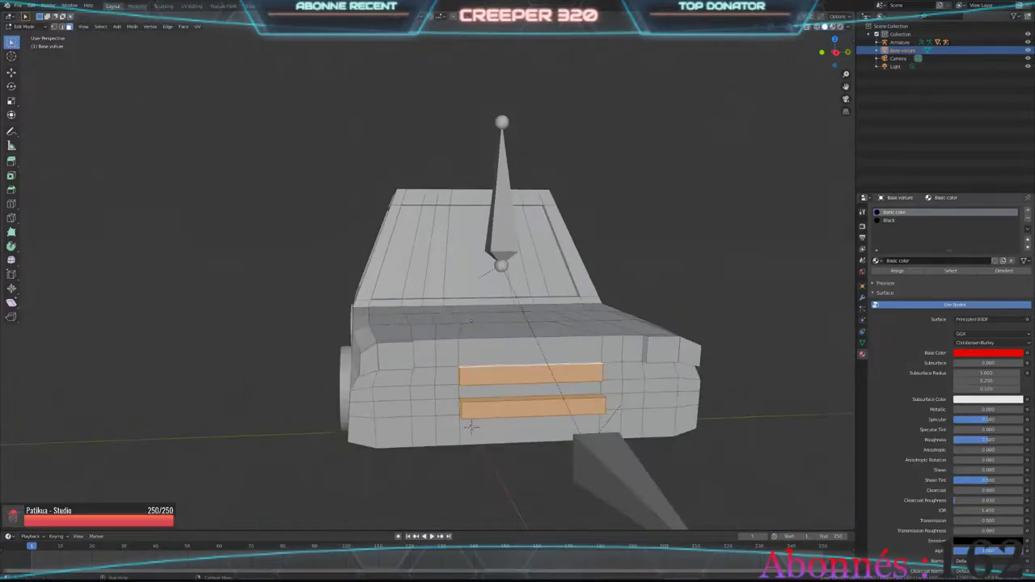
# Step: Add a new material slot named 'Gris' with a darkened grey Base Color
pyautogui.click(1027, 211)
pyautogui.click(946, 260)
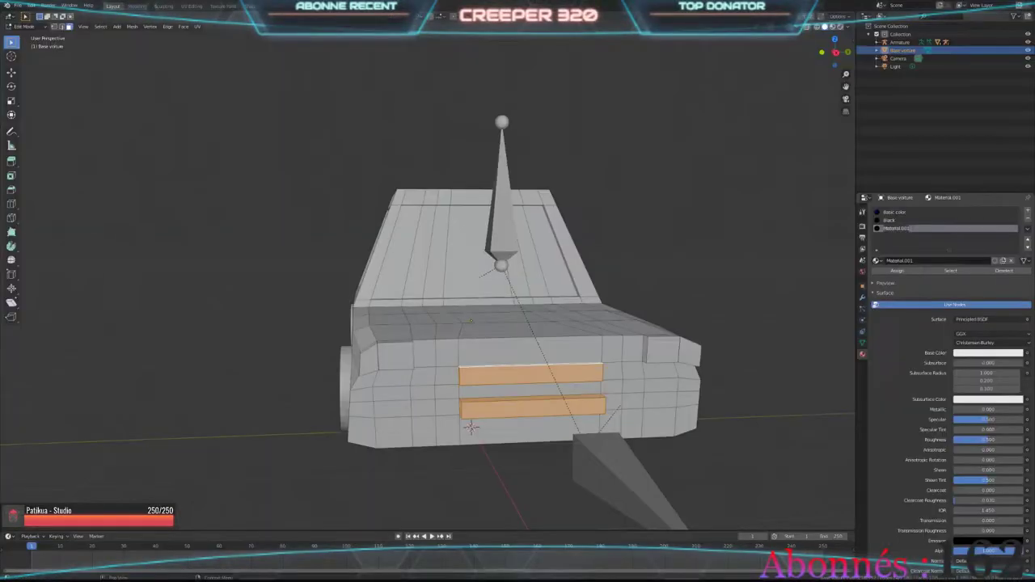
pyautogui.write('Gris')
pyautogui.press('Return')
pyautogui.click(987, 353)
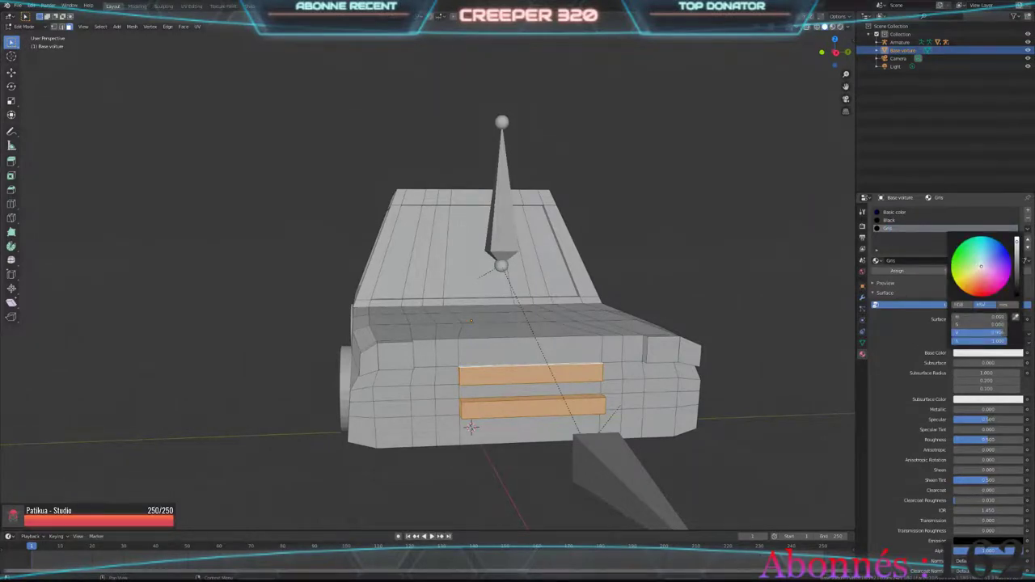
pyautogui.moveTo(997, 333)
pyautogui.mouseDown()
pyautogui.moveTo(966, 332)
pyautogui.moveTo(982, 333)
pyautogui.mouseUp()
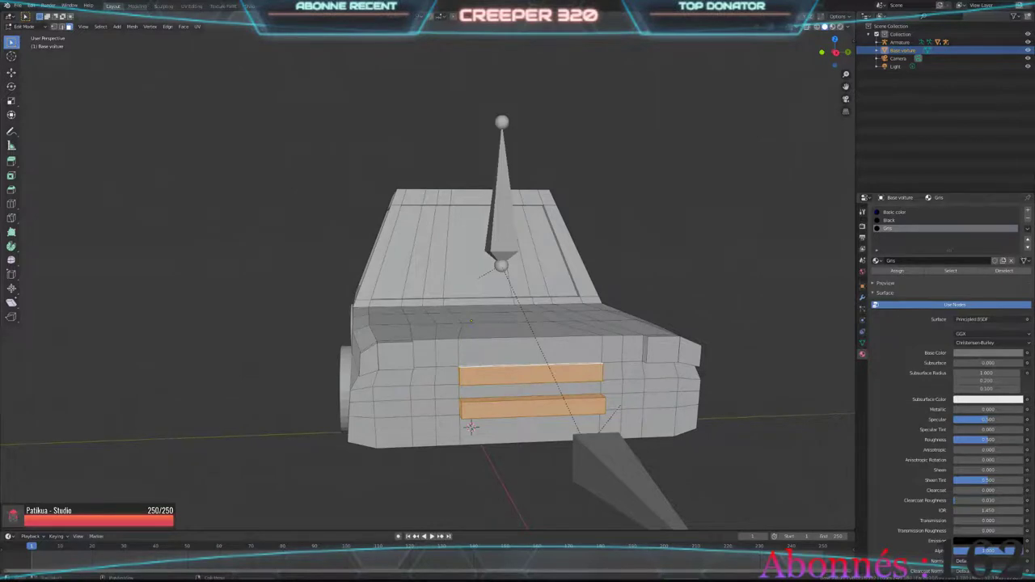
# Step: View the whole car in Material Preview from Object Mode
pyautogui.click(832, 27)
pyautogui.press('Tab')
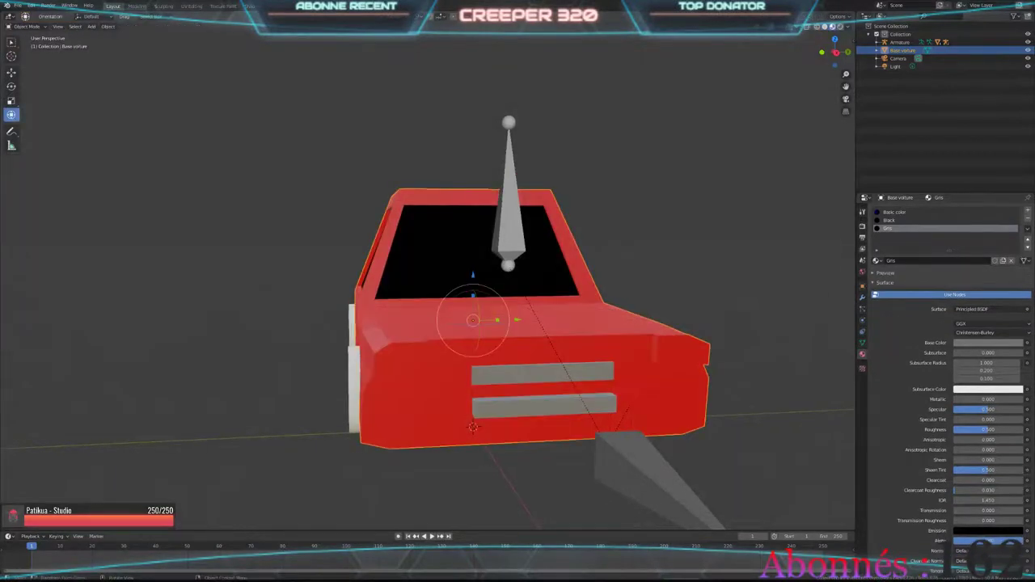
pyautogui.moveTo(471, 429)
pyautogui.mouseDown(button='middle')
pyautogui.moveTo(487, 420)
pyautogui.moveTo(359, 418)
pyautogui.moveTo(363, 469)
pyautogui.mouseUp(button='middle')
# Step: In solid shading, select the rear bumper strip faces and make the Gris material active
pyautogui.press('Tab')
pyautogui.press('z')
pyautogui.click(894, 211)
pyautogui.click(346, 347)
pyautogui.keyDown('ctrl'); pyautogui.click(489, 349); pyautogui.keyUp('ctrl')
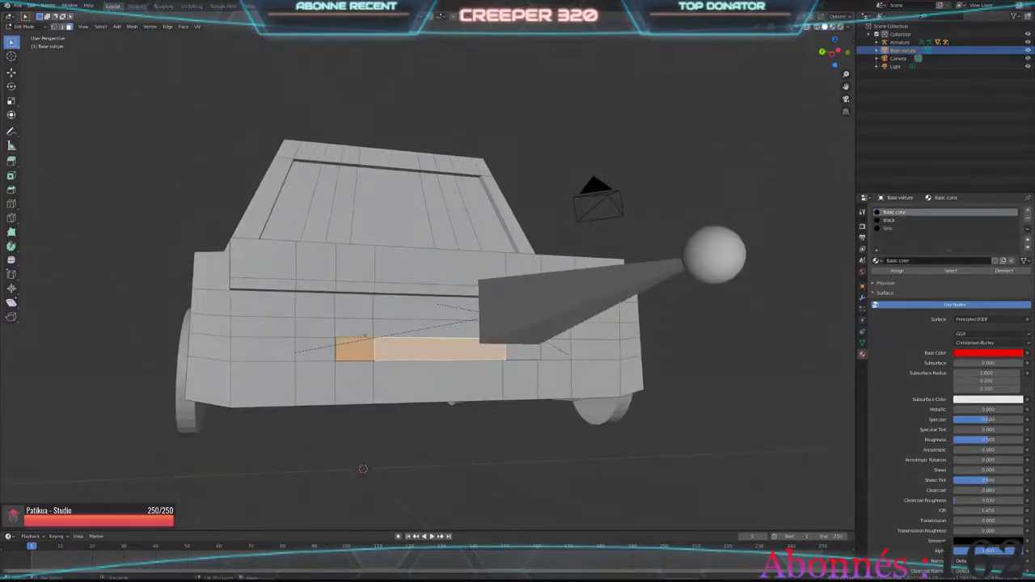
pyautogui.moveTo(490, 349)
pyautogui.mouseDown(button='middle')
pyautogui.moveTo(411, 342)
pyautogui.moveTo(399, 356)
pyautogui.moveTo(336, 333)
pyautogui.moveTo(404, 443)
pyautogui.moveTo(398, 430)
pyautogui.mouseUp(button='middle')
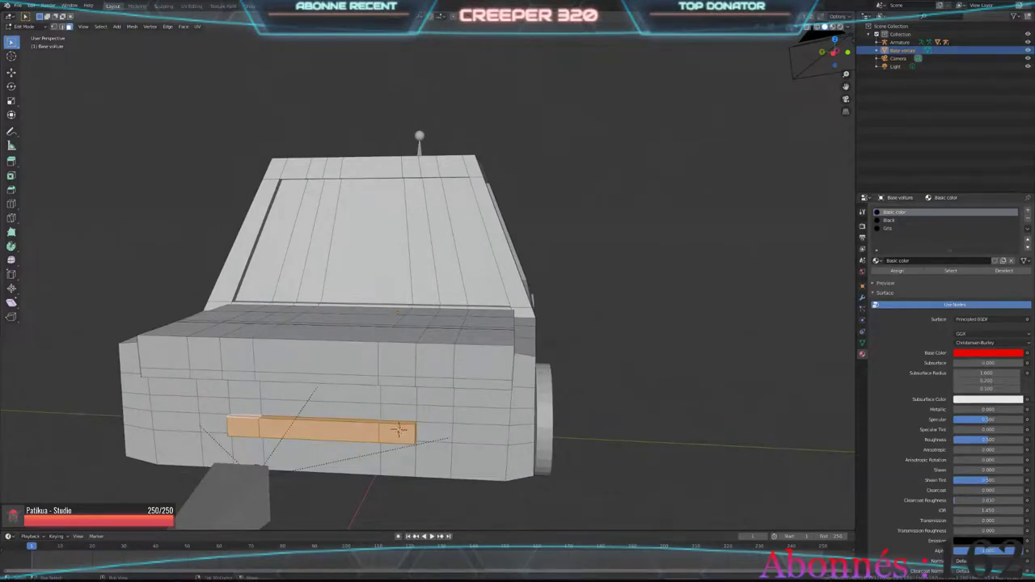
pyautogui.click(889, 228)
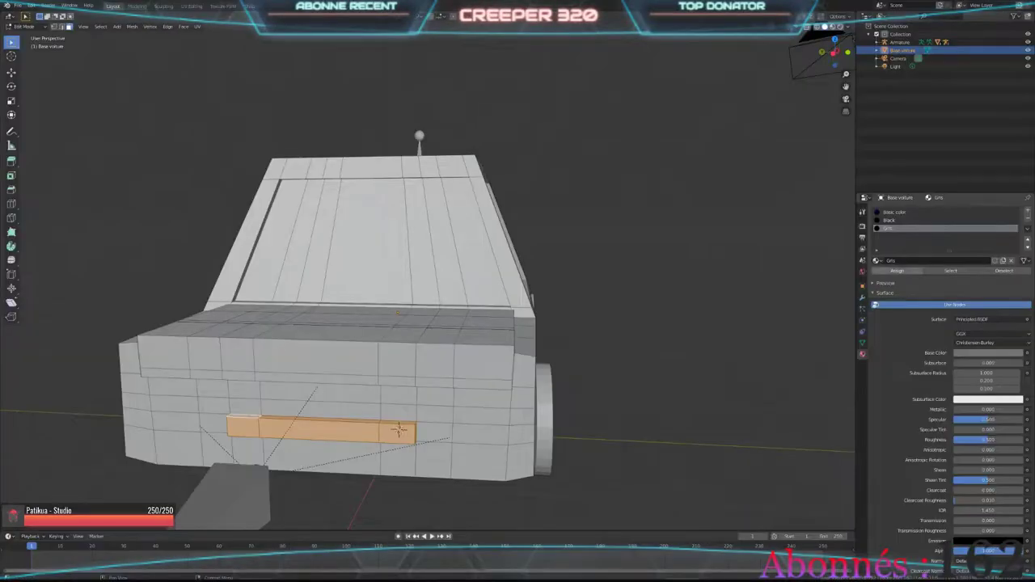
pyautogui.moveTo(398, 429); pyautogui.dragTo(331, 462, button='middle')
pyautogui.moveTo(429, 283); pyautogui.dragTo(453, 340, button='middle')
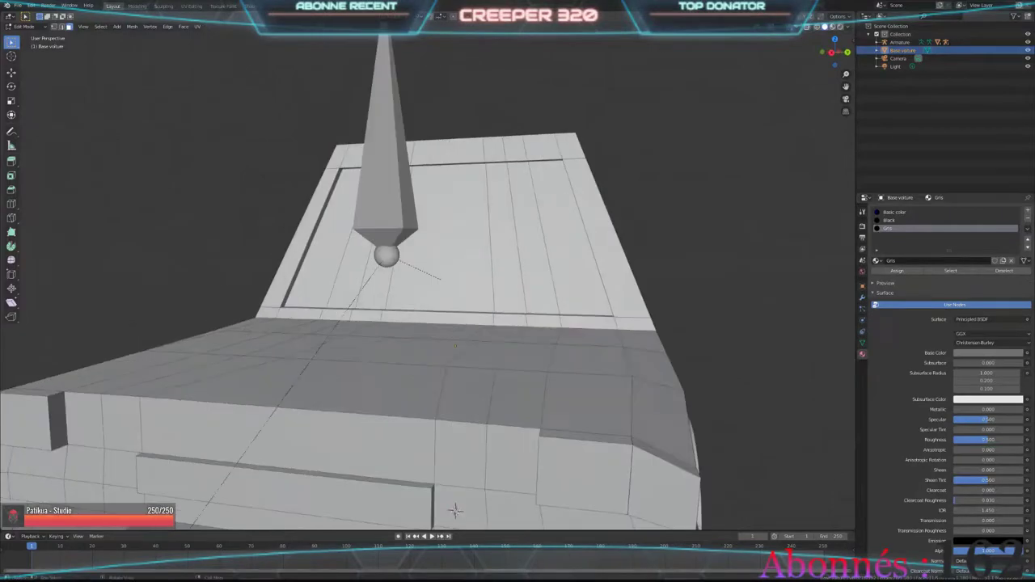
pyautogui.scroll(-2, 429, 283)
pyautogui.scroll(3, 429, 283)
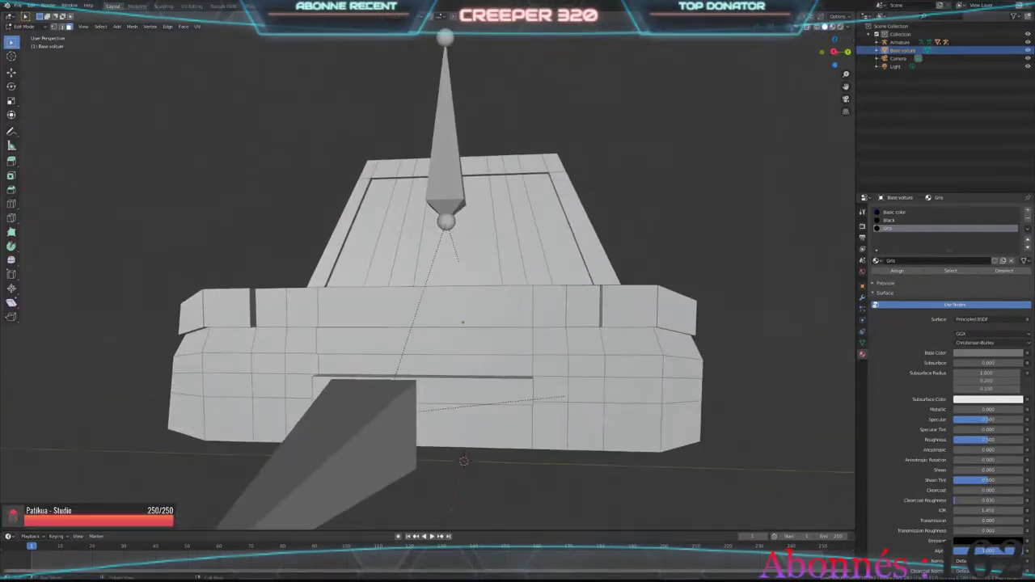
pyautogui.scroll(2, 428, 283)
pyautogui.moveTo(429, 283); pyautogui.dragTo(364, 291, button='middle')
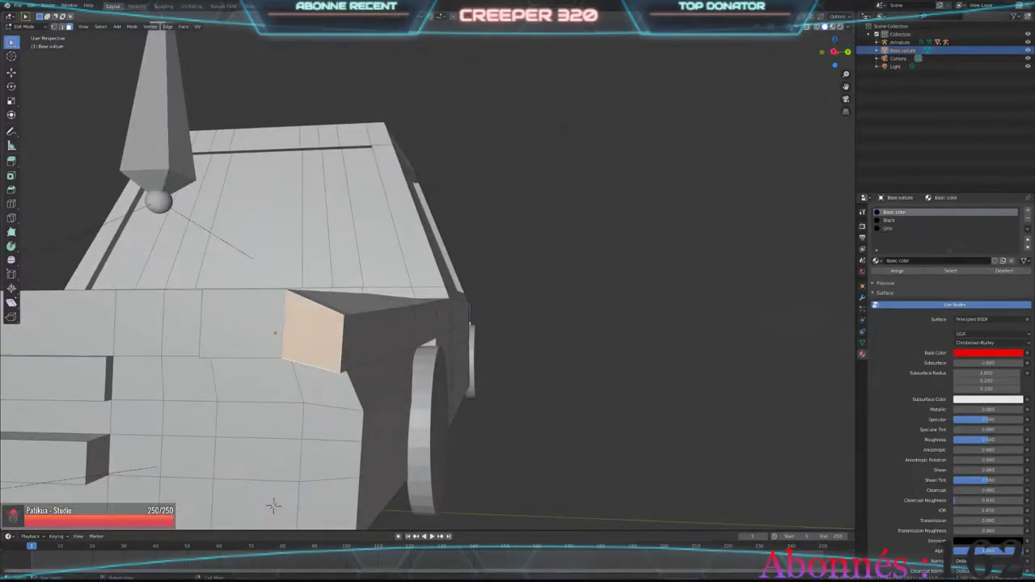
# Step: Select a front corner face for a headlight and make the Black slot active
pyautogui.moveTo(273, 505)
pyautogui.mouseDown(button='middle')
pyautogui.moveTo(640, 502)
pyautogui.moveTo(638, 477)
pyautogui.moveTo(544, 340)
pyautogui.moveTo(606, 508)
pyautogui.mouseUp(button='middle')
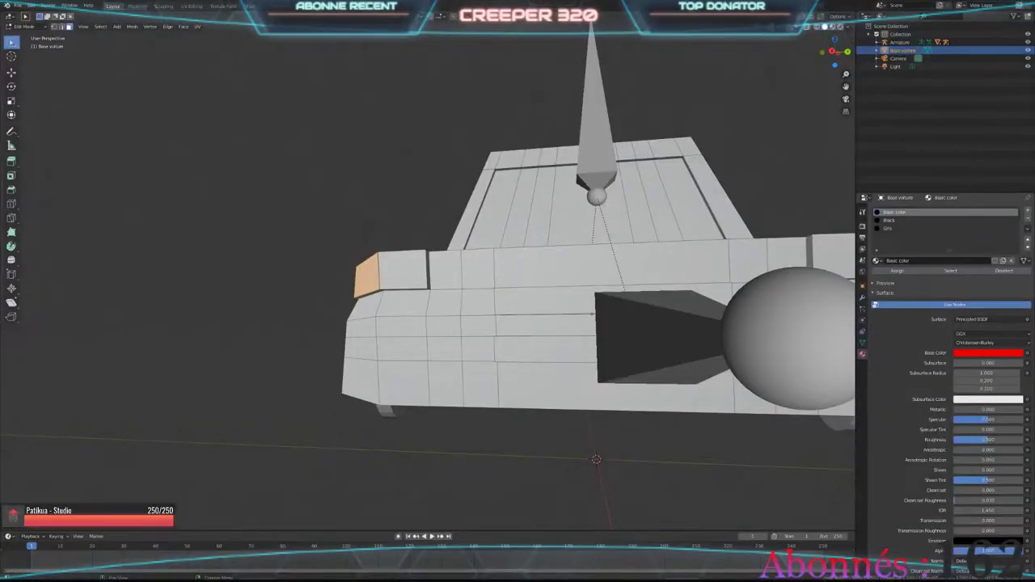
pyautogui.click(897, 220)
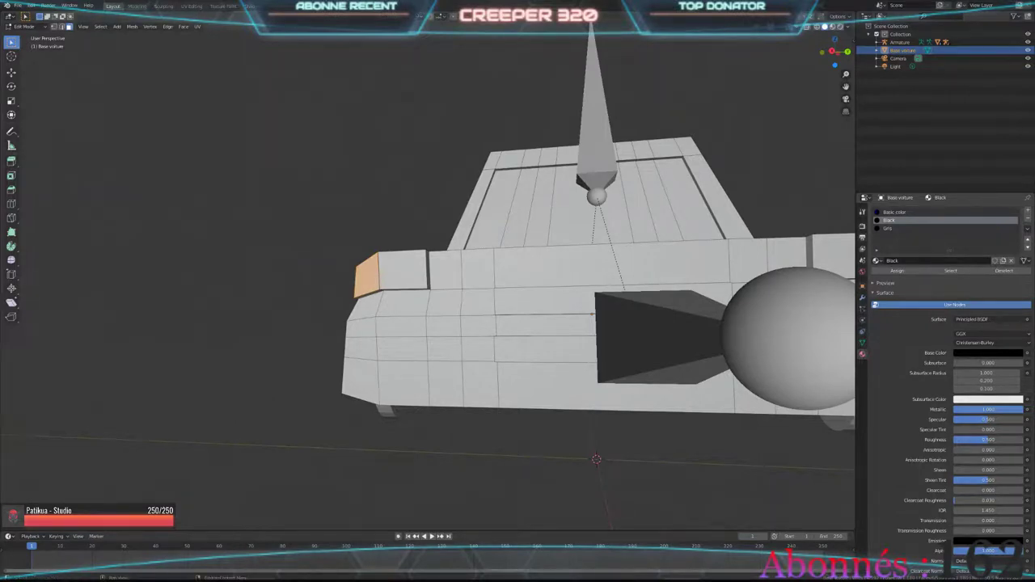
pyautogui.moveTo(599, 340)
pyautogui.mouseDown(button='middle')
pyautogui.moveTo(598, 243)
pyautogui.moveTo(578, 206)
pyautogui.mouseUp(button='middle')
pyautogui.moveTo(559, 291)
pyautogui.mouseDown(button='middle')
pyautogui.moveTo(566, 243)
pyautogui.moveTo(567, 302)
pyautogui.moveTo(548, 287)
pyautogui.moveTo(524, 288)
pyautogui.moveTo(566, 296)
pyautogui.moveTo(532, 330)
pyautogui.moveTo(528, 312)
pyautogui.moveTo(534, 344)
pyautogui.moveTo(343, 387)
pyautogui.moveTo(354, 337)
pyautogui.moveTo(487, 338)
pyautogui.moveTo(502, 379)
pyautogui.moveTo(485, 370)
pyautogui.moveTo(506, 371)
pyautogui.moveTo(495, 371)
pyautogui.mouseUp(button='middle')
pyautogui.scroll(3, 524, 289)
# Step: Add the second headlight face to the selection and create a new material in a new slot
pyautogui.click(550, 159)
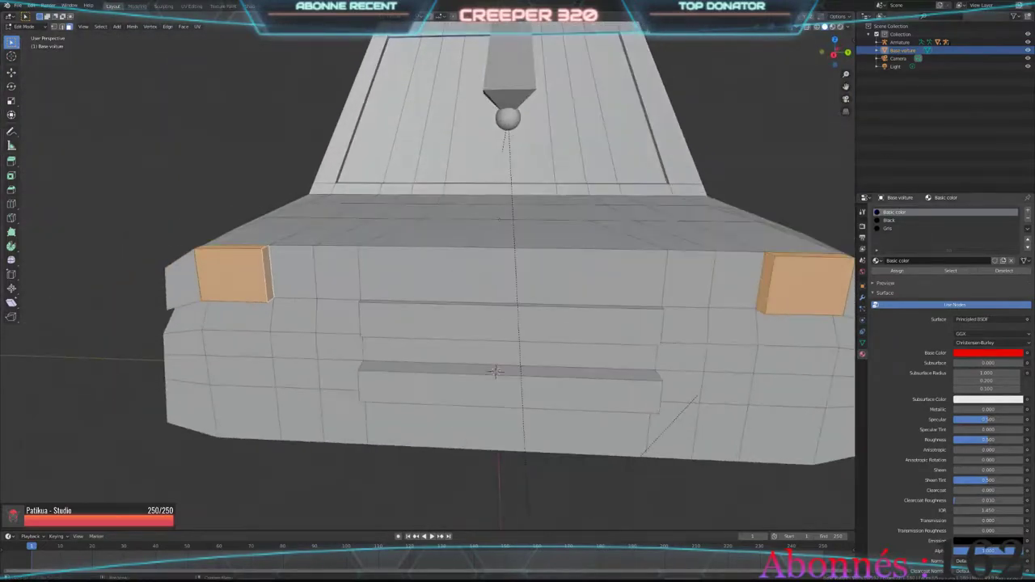
pyautogui.click(1027, 212)
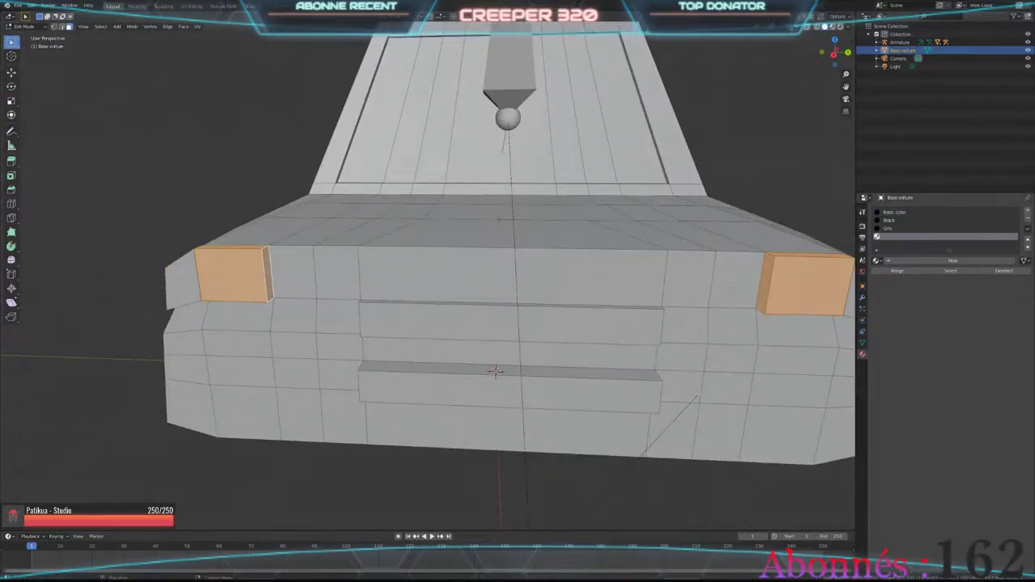
pyautogui.click(953, 260)
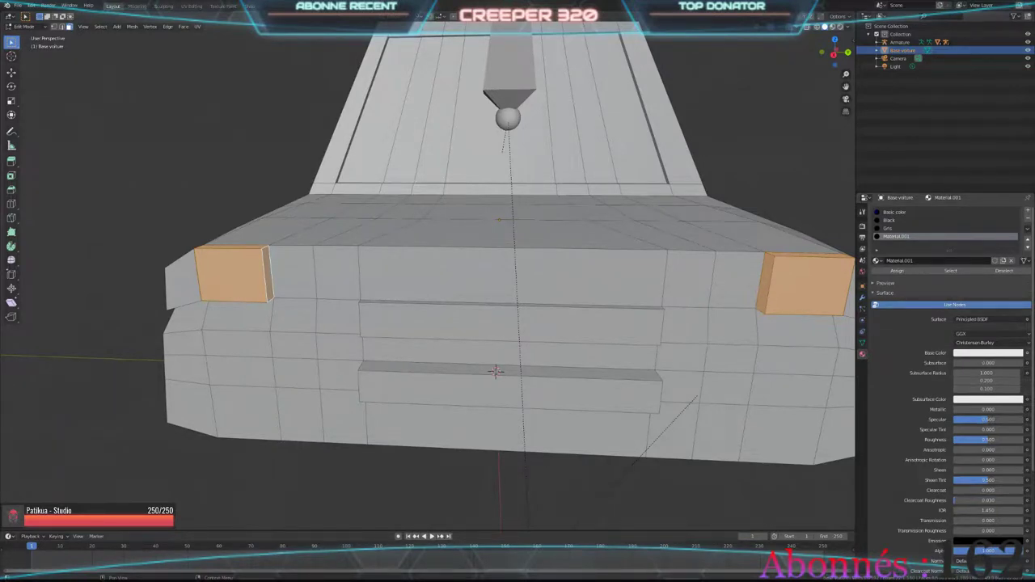
# Step: Feed the Base Color through a Bright/Contrast node with brightness 10
pyautogui.click(873, 353)
pyautogui.click(928, 368)
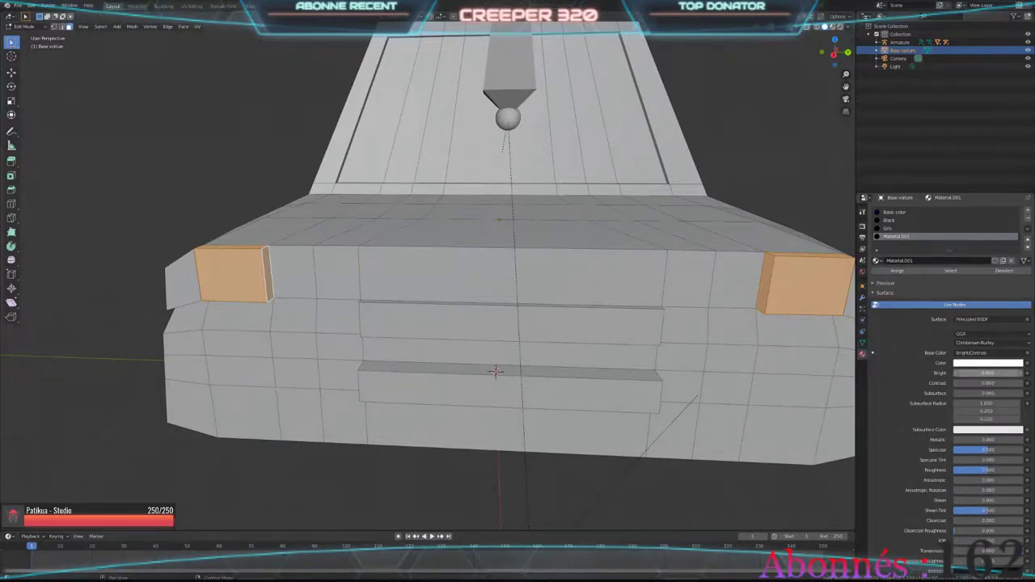
pyautogui.click(987, 373)
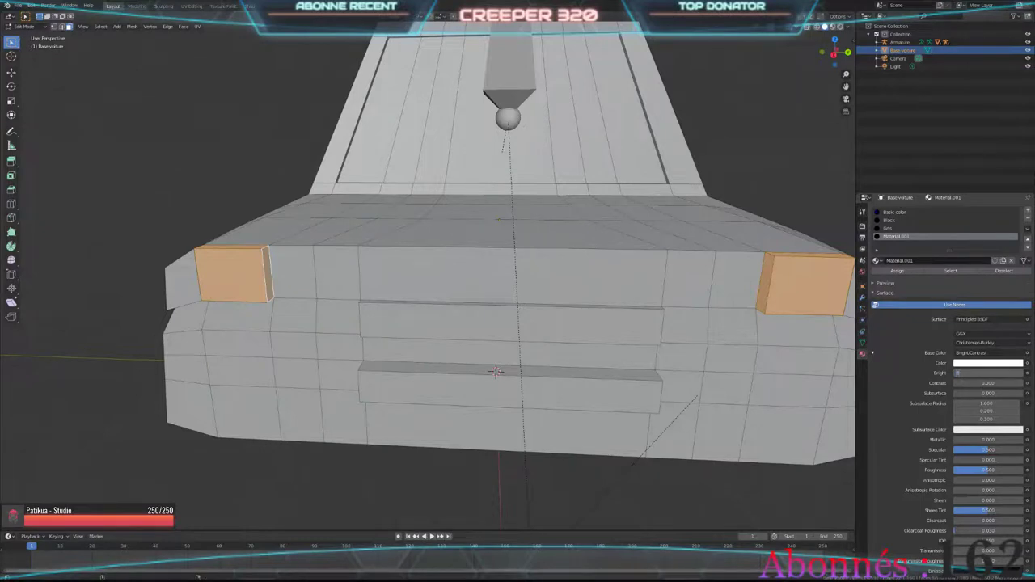
pyautogui.write('0')
pyautogui.press('Return')
# Step: Set the glow colour to yellow and name the material 'Yellow glow'
pyautogui.click(988, 363)
pyautogui.click(964, 261)
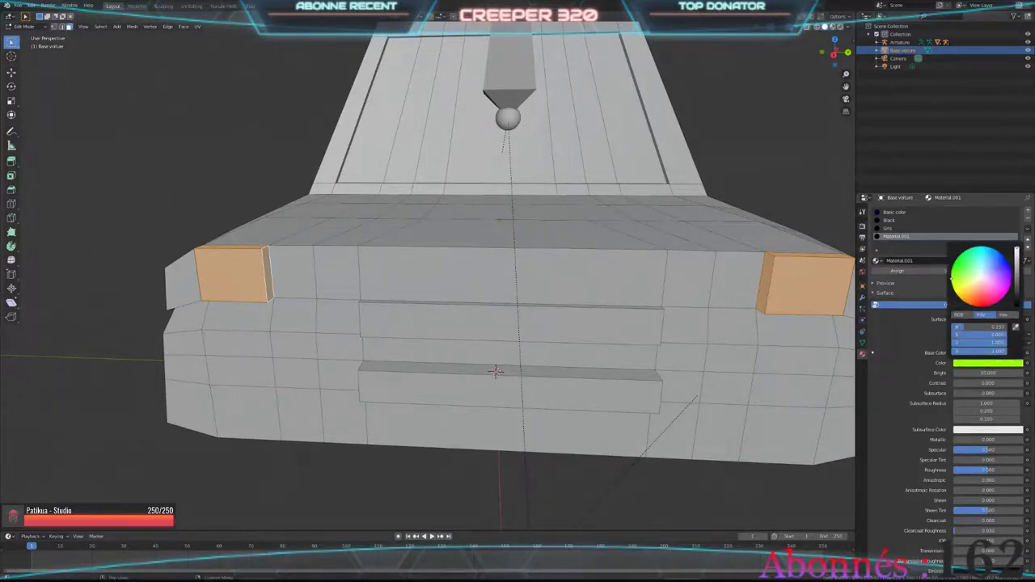
pyautogui.click(988, 363)
pyautogui.moveTo(951, 277); pyautogui.dragTo(953, 285)
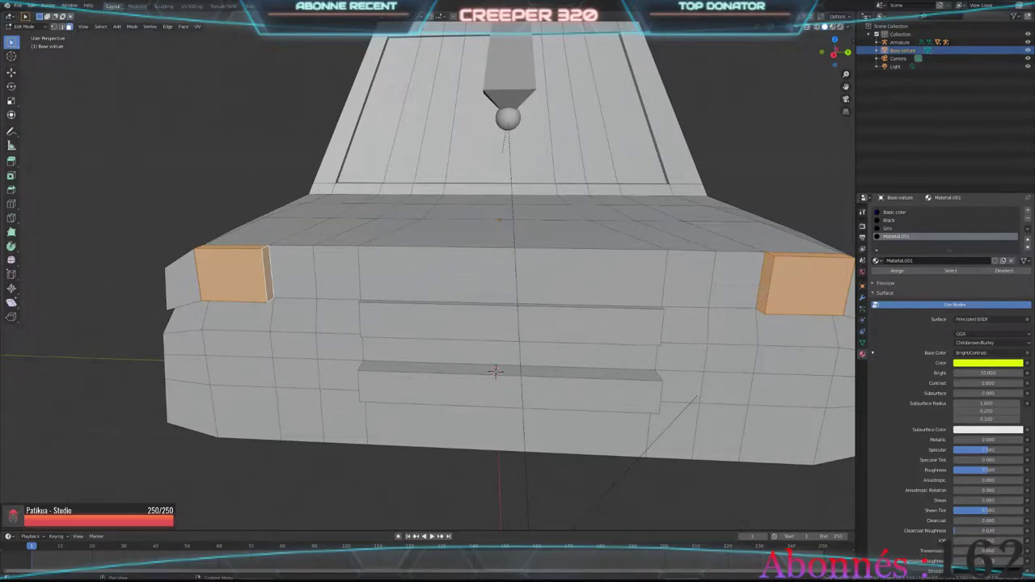
pyautogui.write('M')
pyautogui.write('low g')
pyautogui.press('Return')
# Step: Check the headlights on the whole car and make the Subsurface Color yellow
pyautogui.press('Tab')
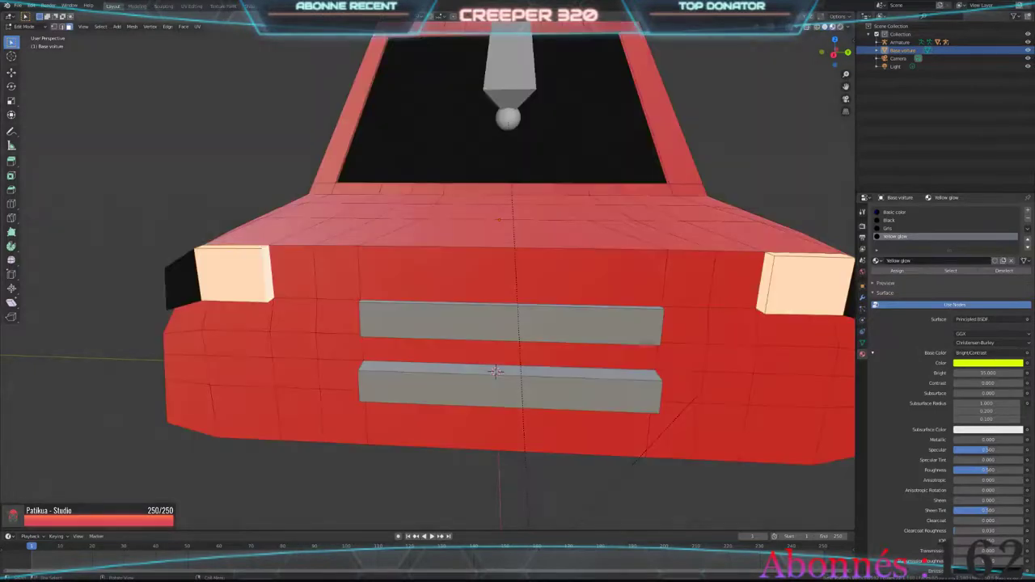
pyautogui.moveTo(495, 371); pyautogui.dragTo(388, 360, button='middle')
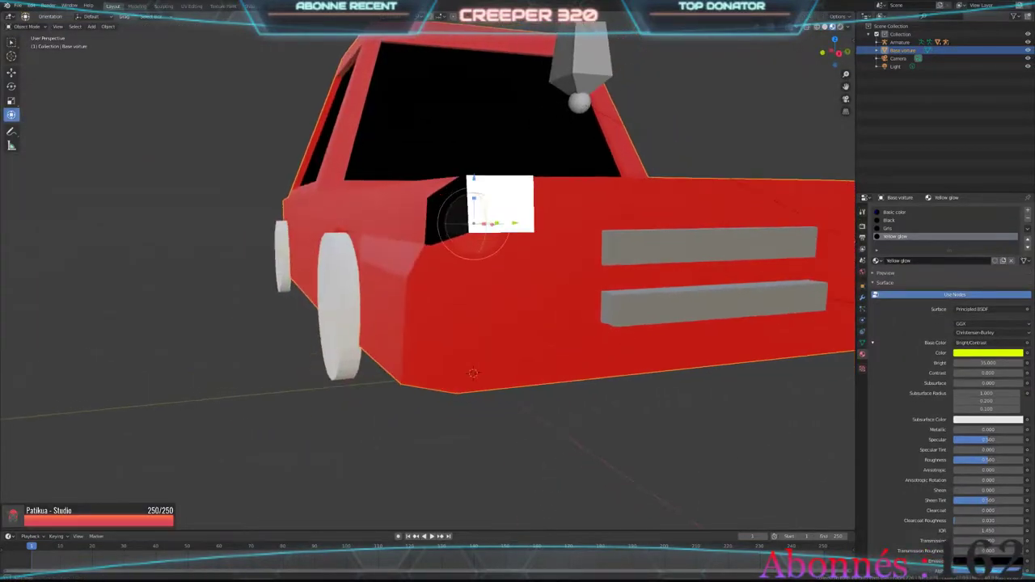
pyautogui.click(987, 418)
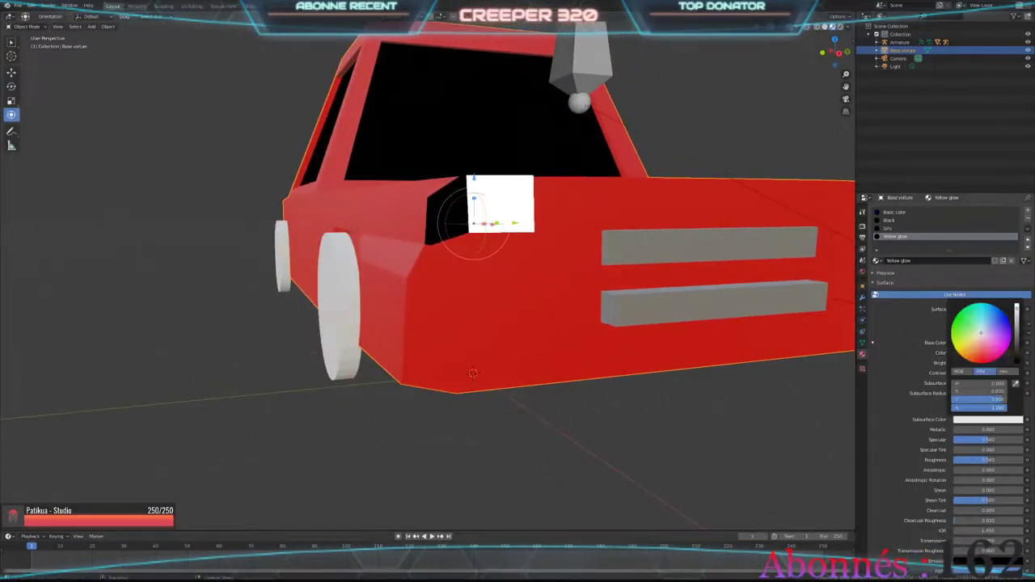
pyautogui.hotkey('ctrl', 'v')
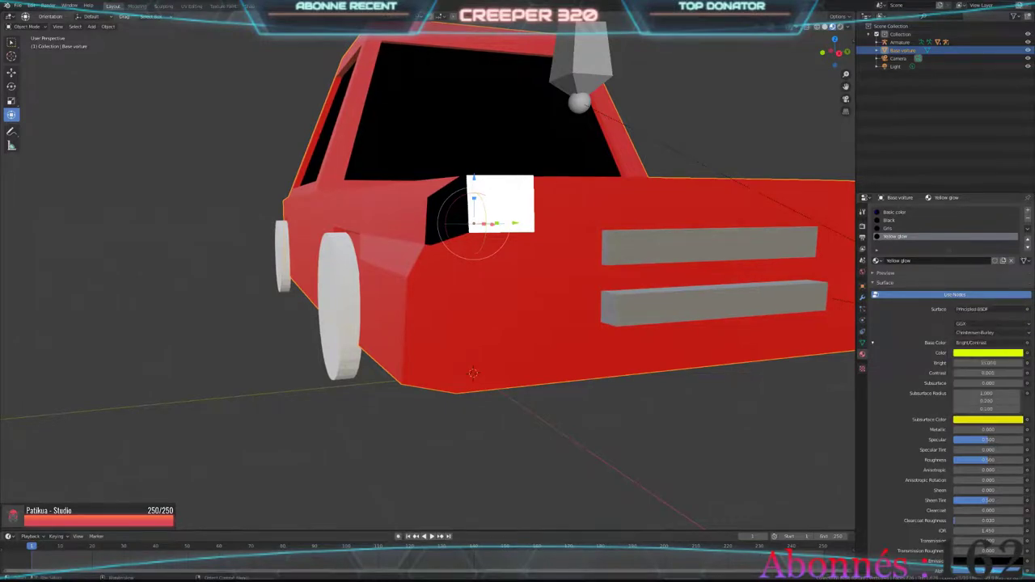
pyautogui.press('Tab')
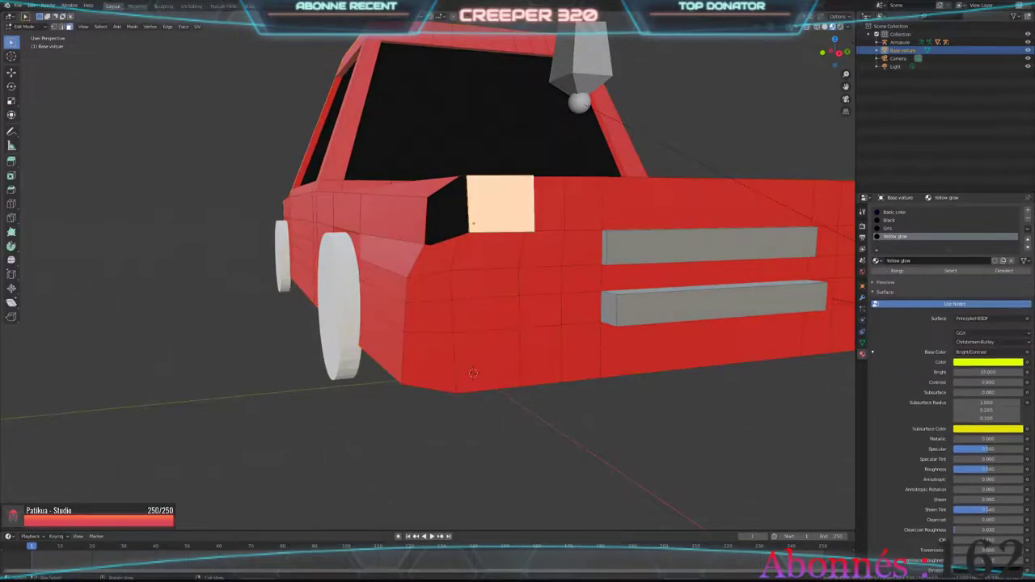
# Step: Return to solid shading and bring the car's side into view
pyautogui.click(833, 26)
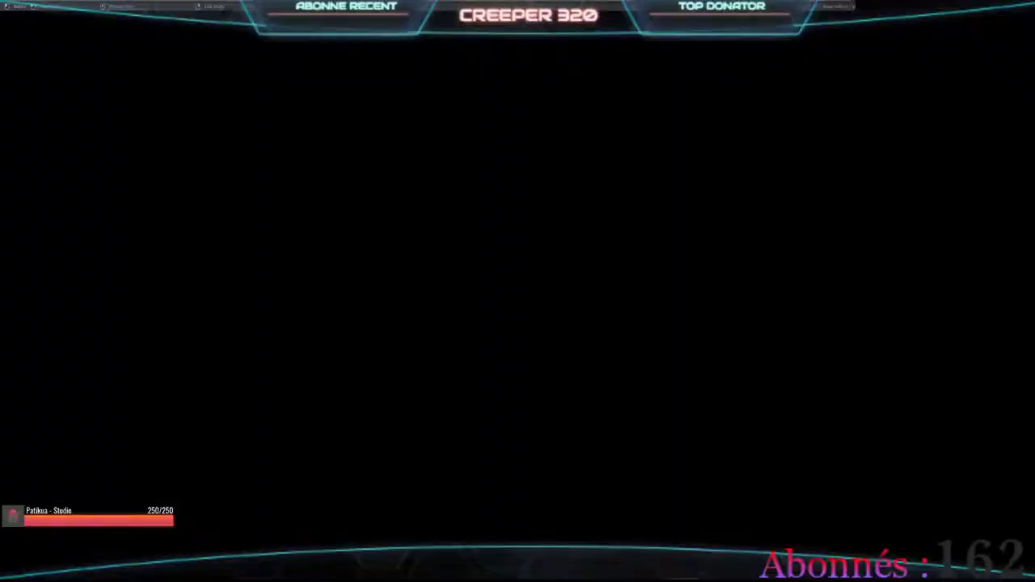
pyautogui.moveTo(453, 323); pyautogui.dragTo(518, 339, button='middle')
pyautogui.scroll(2, 509, 393)
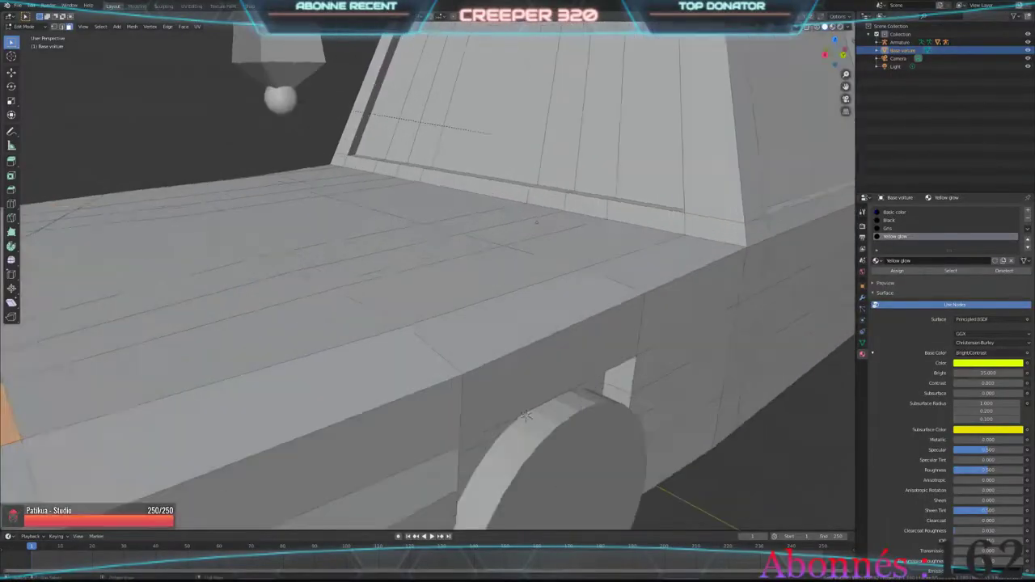
pyautogui.scroll(-5, 509, 393)
pyautogui.moveTo(509, 393)
pyautogui.mouseDown(button='middle')
pyautogui.moveTo(458, 458)
pyautogui.moveTo(472, 447)
pyautogui.mouseUp(button='middle')
pyautogui.scroll(4, 505, 403)
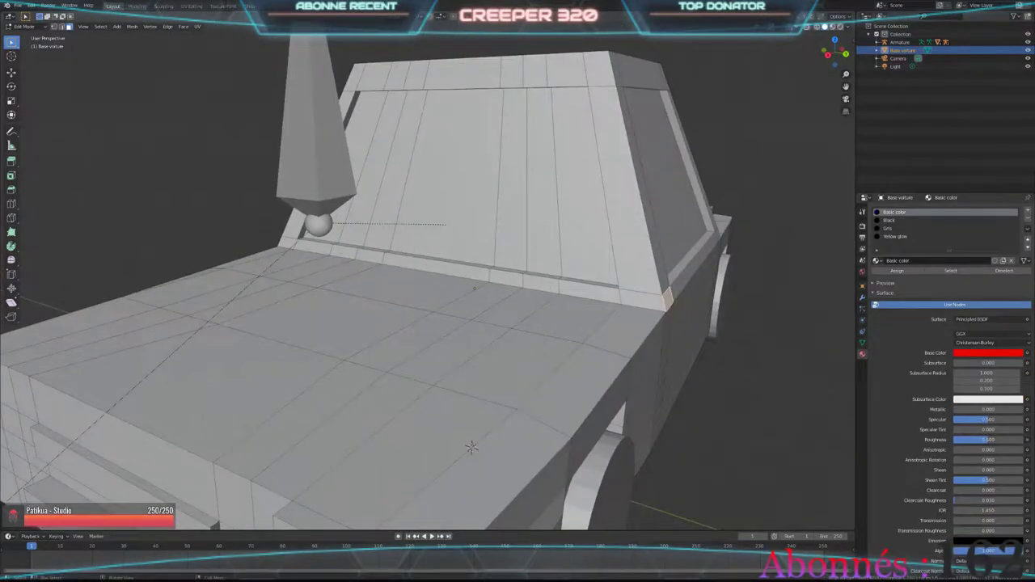
# Step: Pull the selected mirror face out along Y, adjusting the extrusion distance
pyautogui.press('g')
pyautogui.press('y')
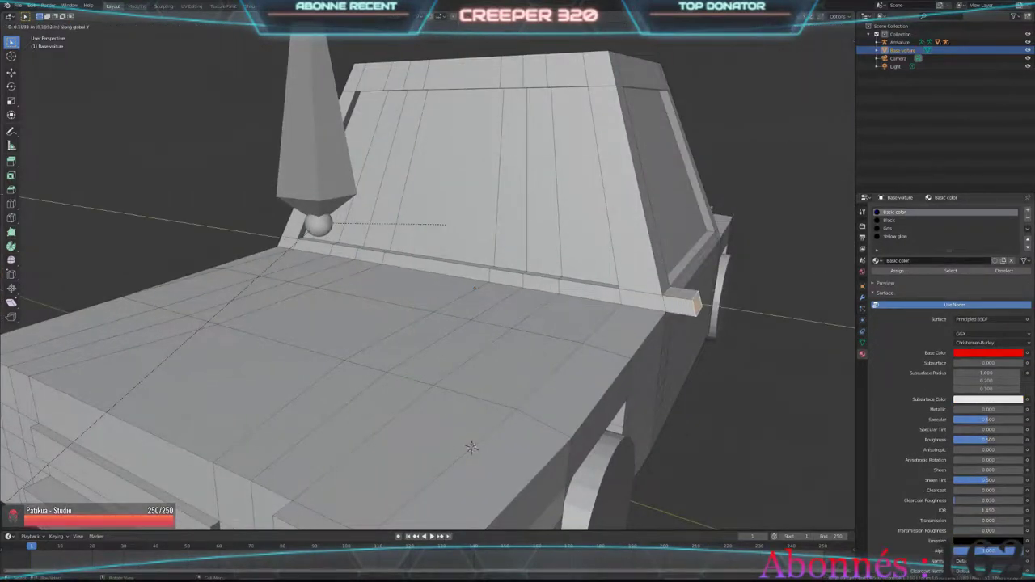
pyautogui.click(471, 447)
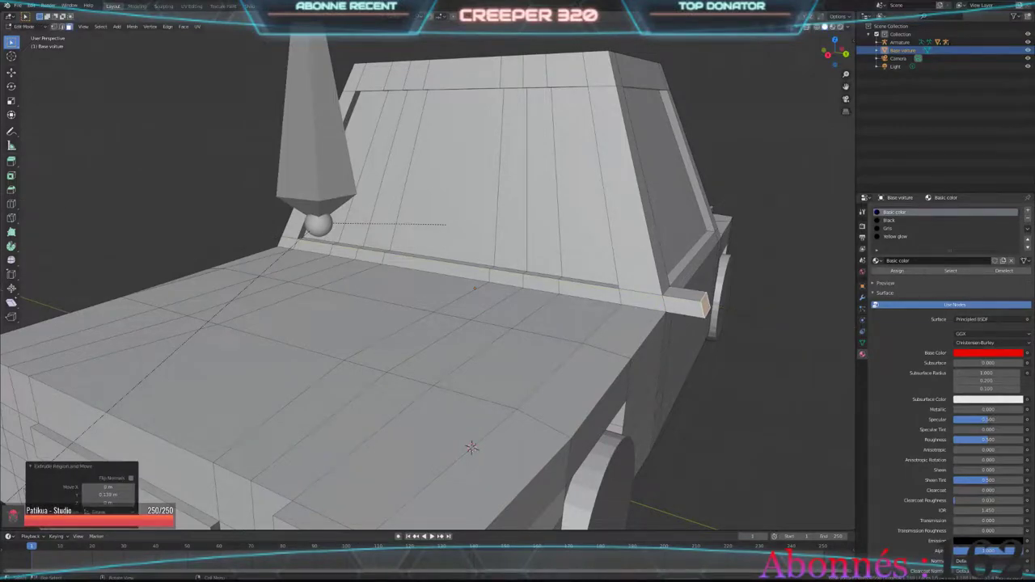
pyautogui.click(97, 494)
pyautogui.press('Return')
pyautogui.moveTo(472, 447); pyautogui.dragTo(471, 413, button='middle')
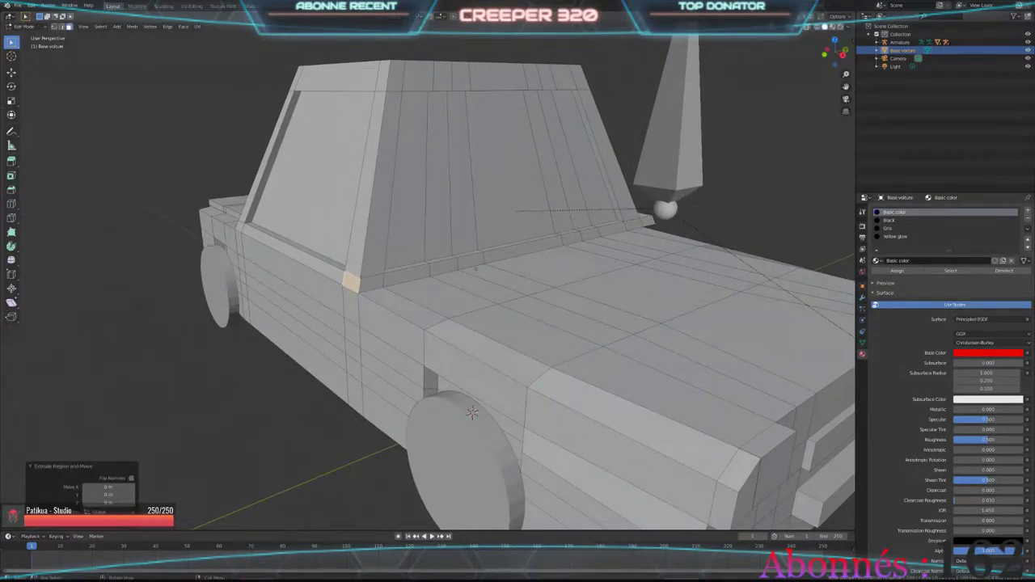
pyautogui.click(99, 494)
pyautogui.press('Return')
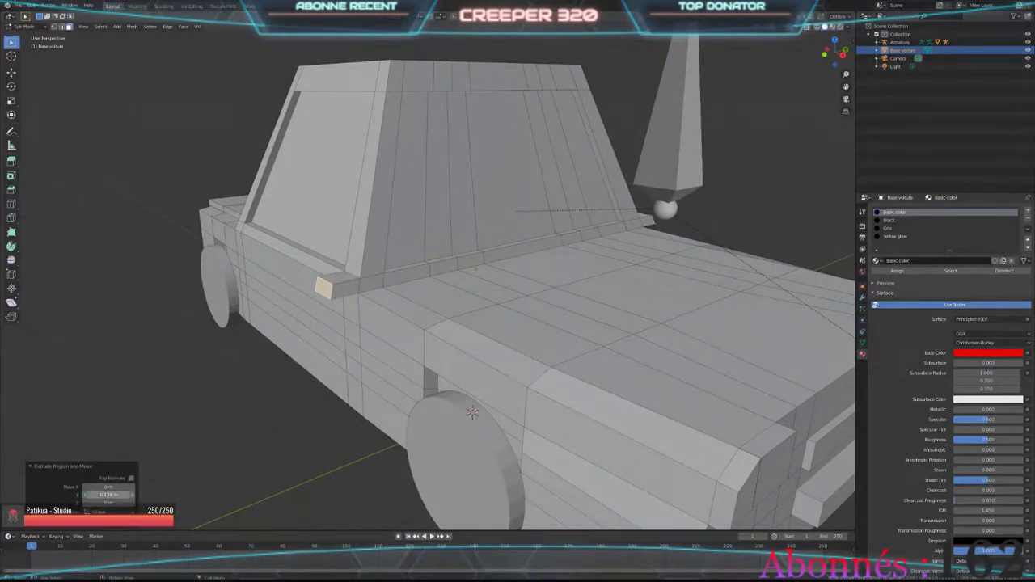
pyautogui.moveTo(472, 413)
pyautogui.mouseDown(button='middle')
pyautogui.moveTo(481, 434)
pyautogui.moveTo(466, 454)
pyautogui.moveTo(482, 438)
pyautogui.mouseUp(button='middle')
# Step: Raise the mirror end faces vertically along Z
pyautogui.hotkey('ctrl', 'z')
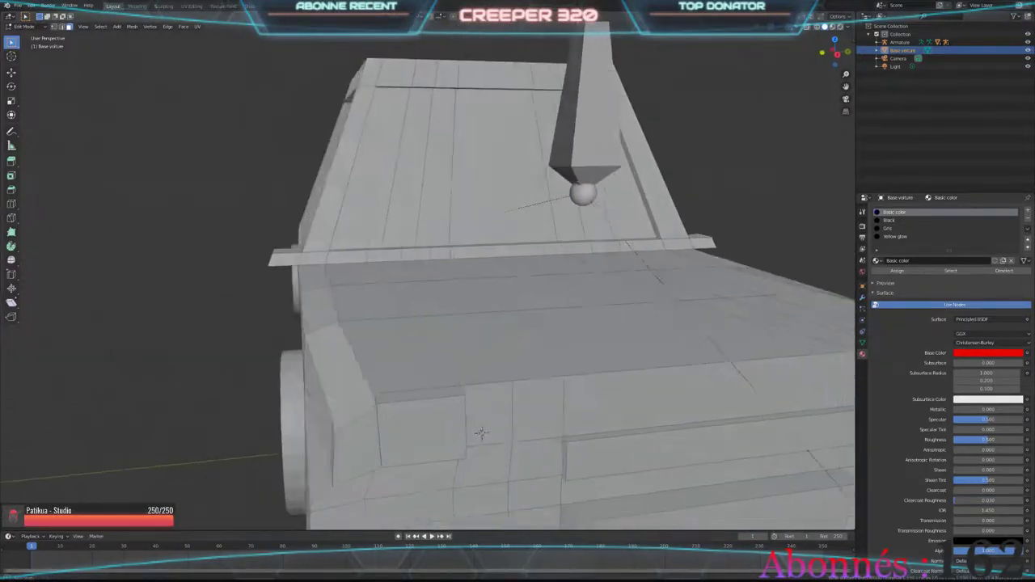
pyautogui.press('g')
pyautogui.press('z')
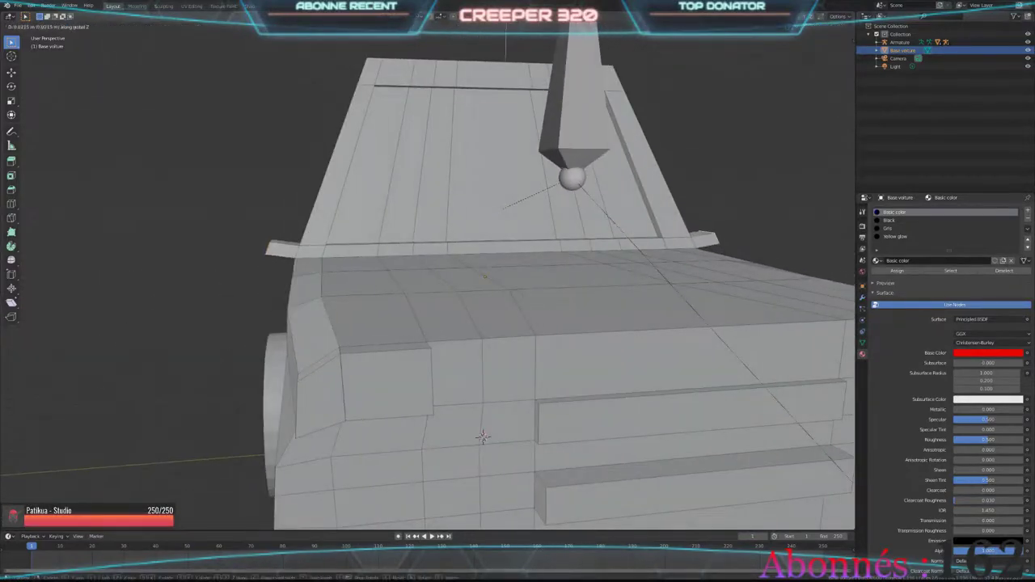
pyautogui.click(482, 437)
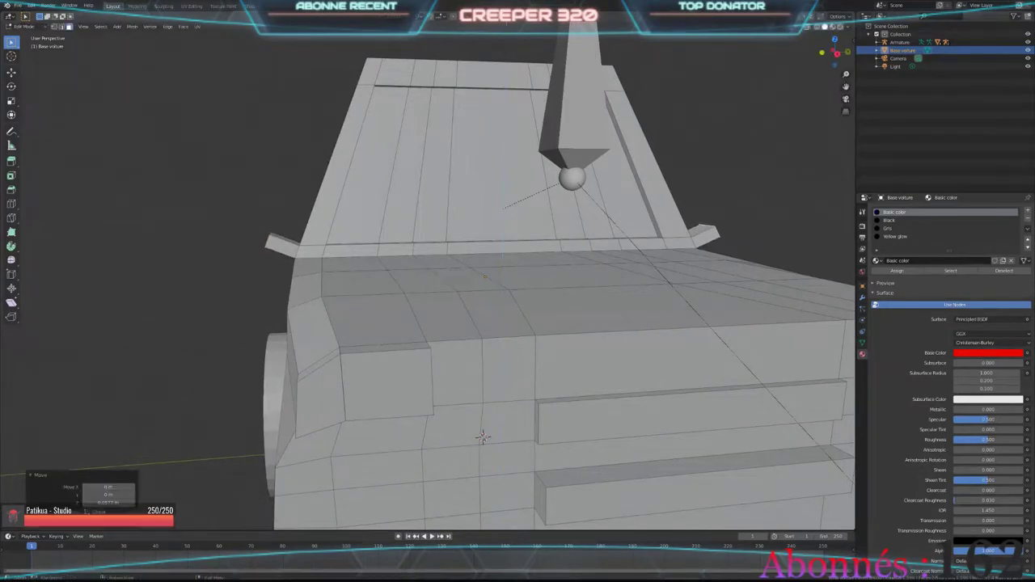
pyautogui.moveTo(482, 438); pyautogui.dragTo(465, 462, button='middle')
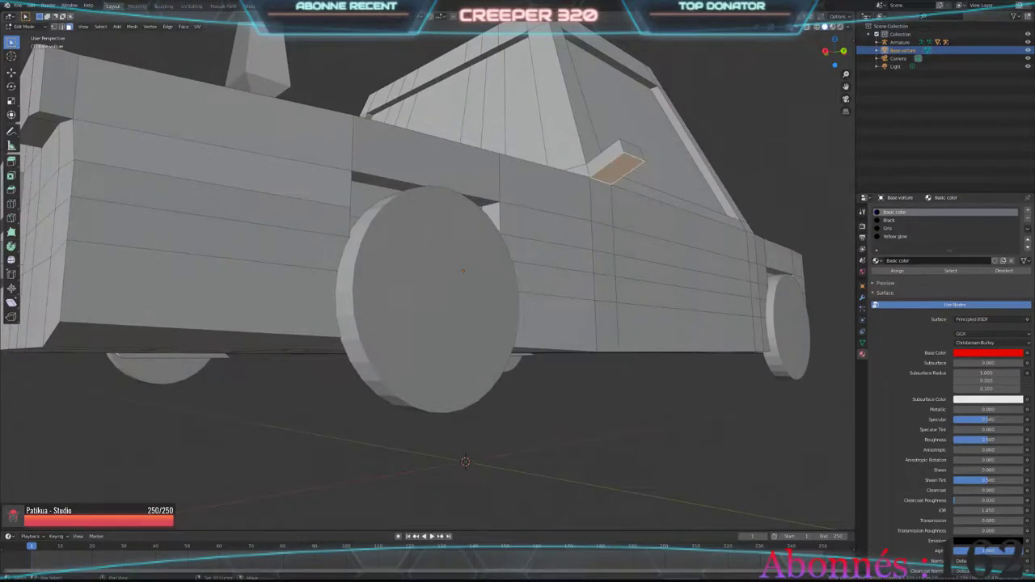
# Step: Extrude the mirror face and push it outward from the cab along Y
pyautogui.press('e')
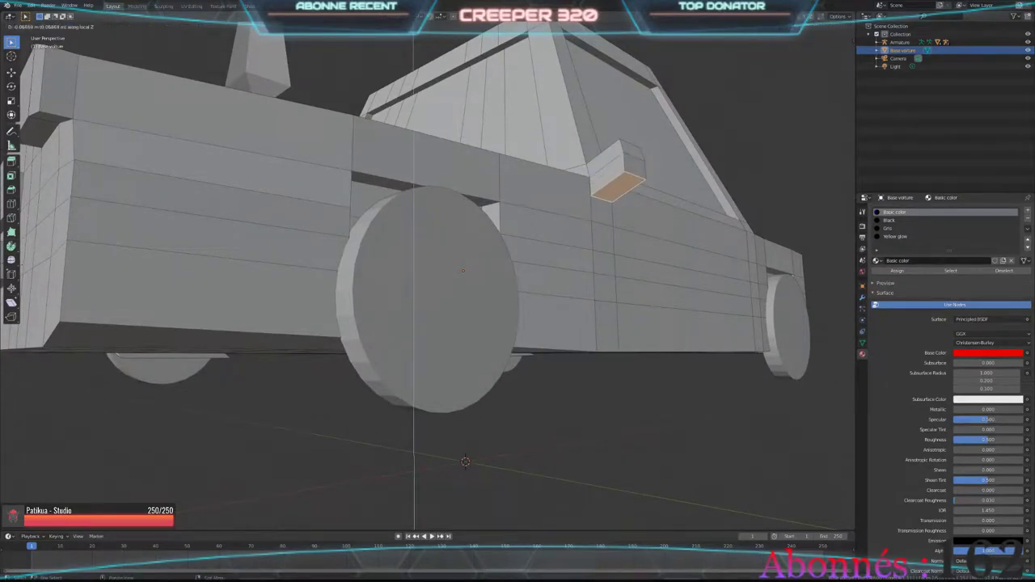
pyautogui.press('Return')
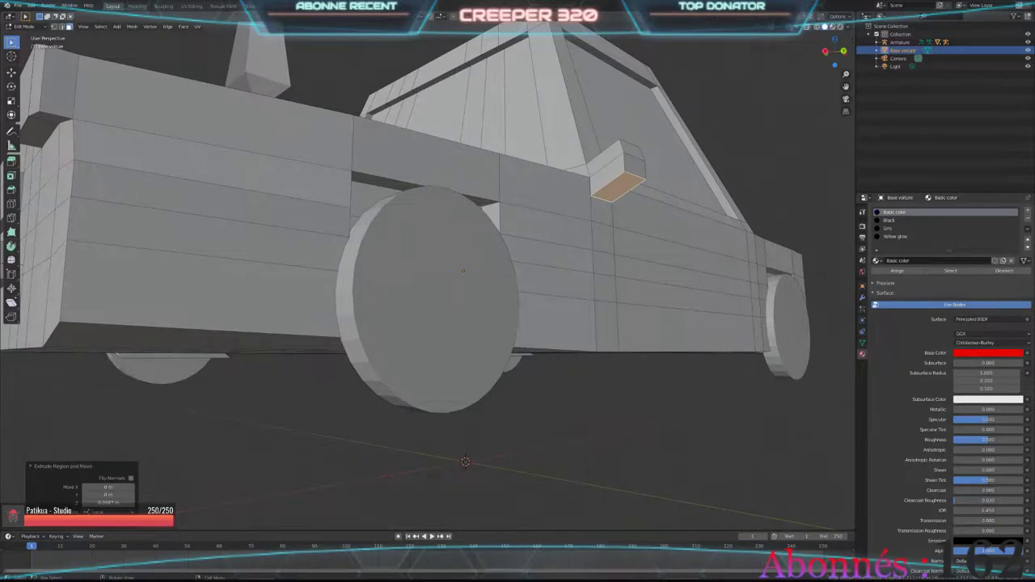
pyautogui.press('g')
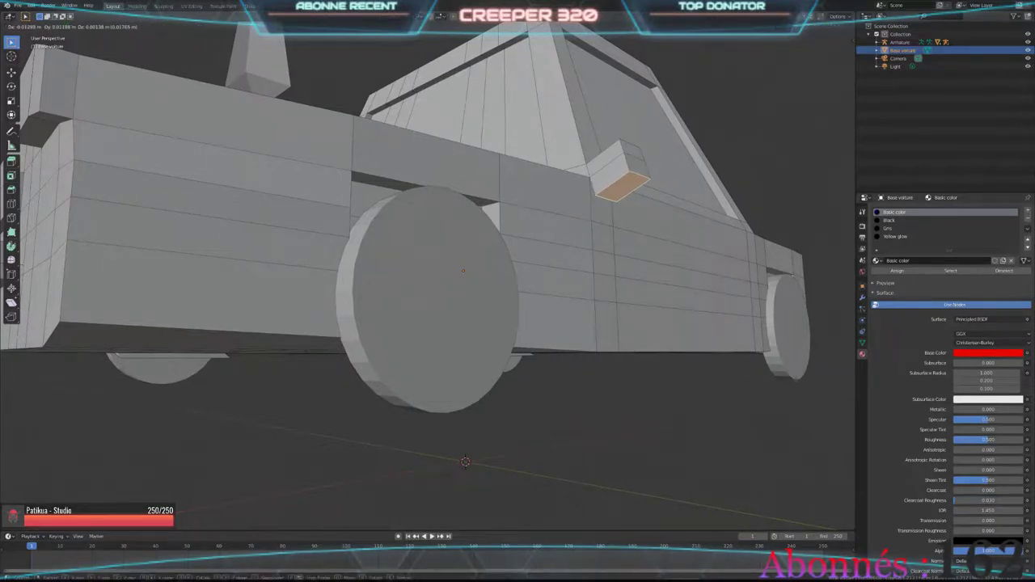
pyautogui.press('y')
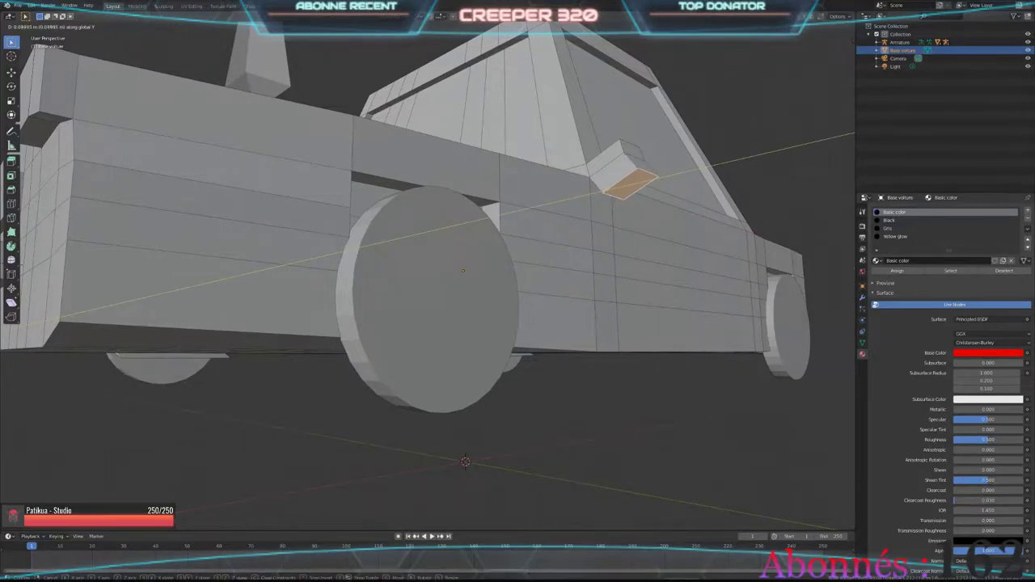
pyautogui.press('Return')
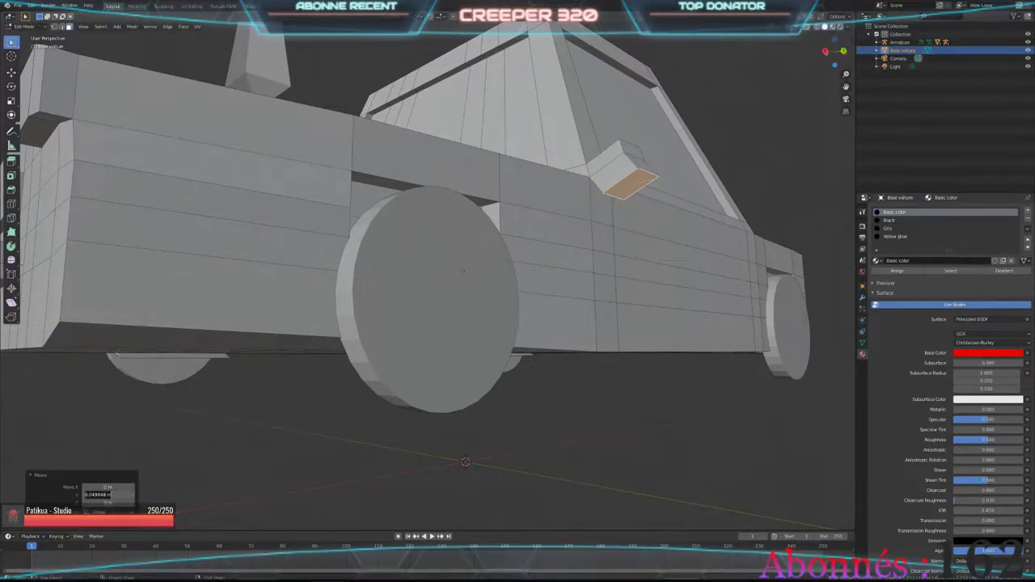
pyautogui.moveTo(428, 266); pyautogui.dragTo(566, 259, button='middle')
pyautogui.moveTo(461, 275); pyautogui.dragTo(485, 267, button='middle')
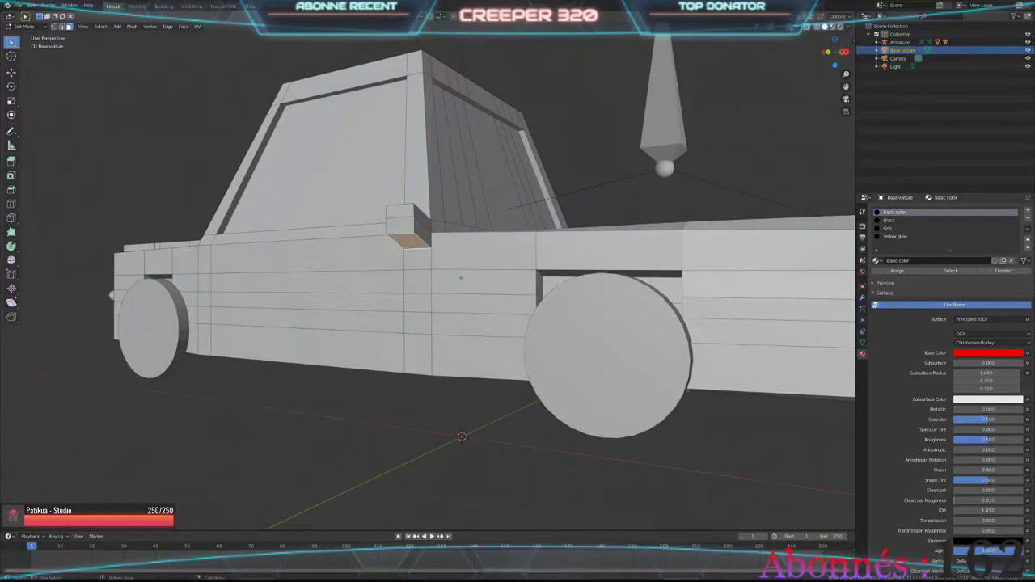
# Step: Nudge the side-mirror block slightly down and outward, then check its position from several angles
pyautogui.press('g')
pyautogui.press('Return')
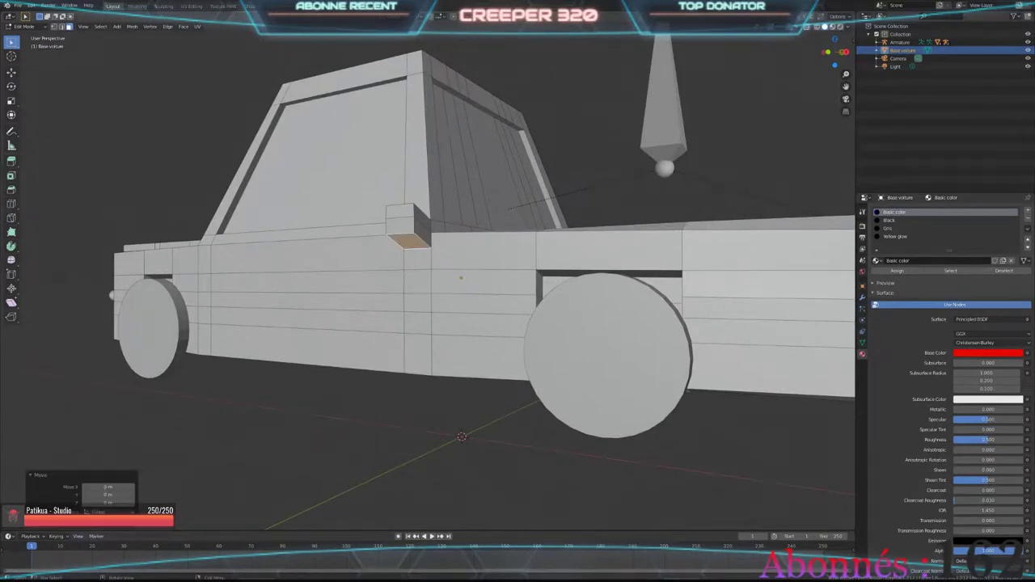
pyautogui.moveTo(108, 494); pyautogui.dragTo(121, 494)
pyautogui.moveTo(461, 274); pyautogui.dragTo(582, 267, button='middle')
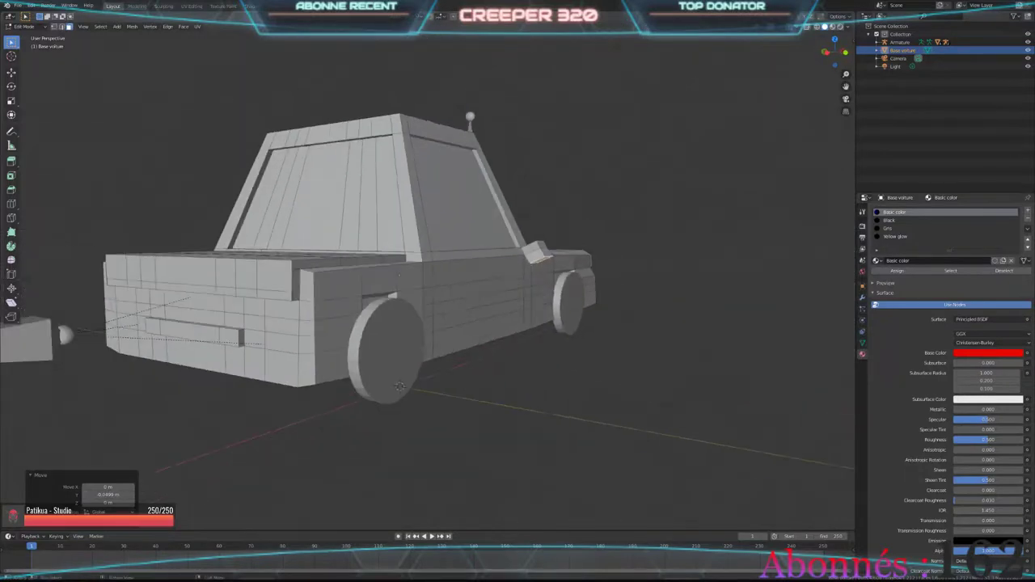
pyautogui.moveTo(428, 291); pyautogui.dragTo(639, 279, button='middle')
pyautogui.press('Tab')
pyautogui.scroll(4, 412, 272)
pyautogui.press('Tab')
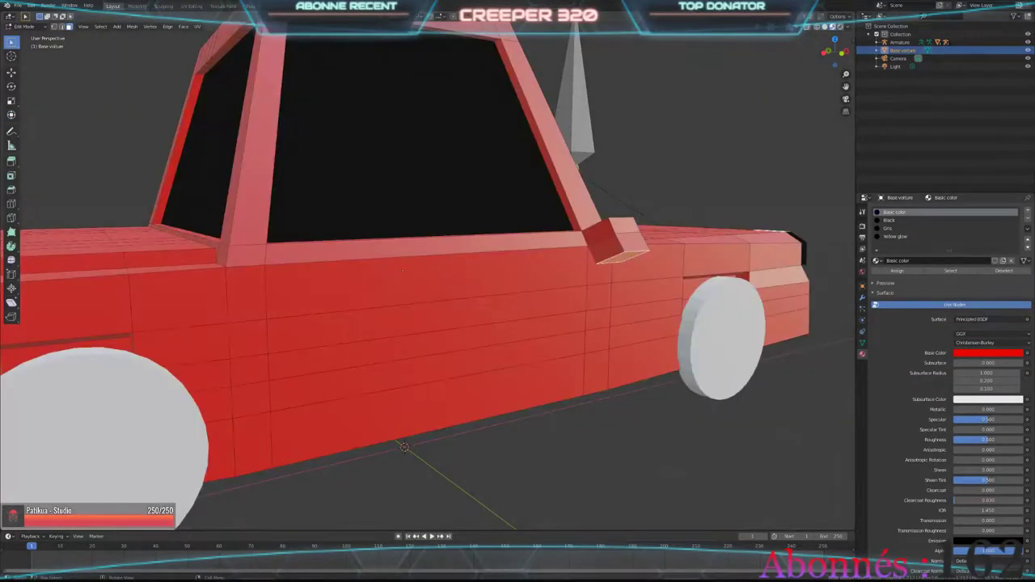
pyautogui.moveTo(402, 270)
pyautogui.mouseDown(button='middle')
pyautogui.moveTo(372, 275)
pyautogui.moveTo(564, 286)
pyautogui.mouseUp(button='middle')
pyautogui.scroll(3, 357, 280)
# Step: Select the whole side mirror with L and assign it the Gris material
pyautogui.press('l')
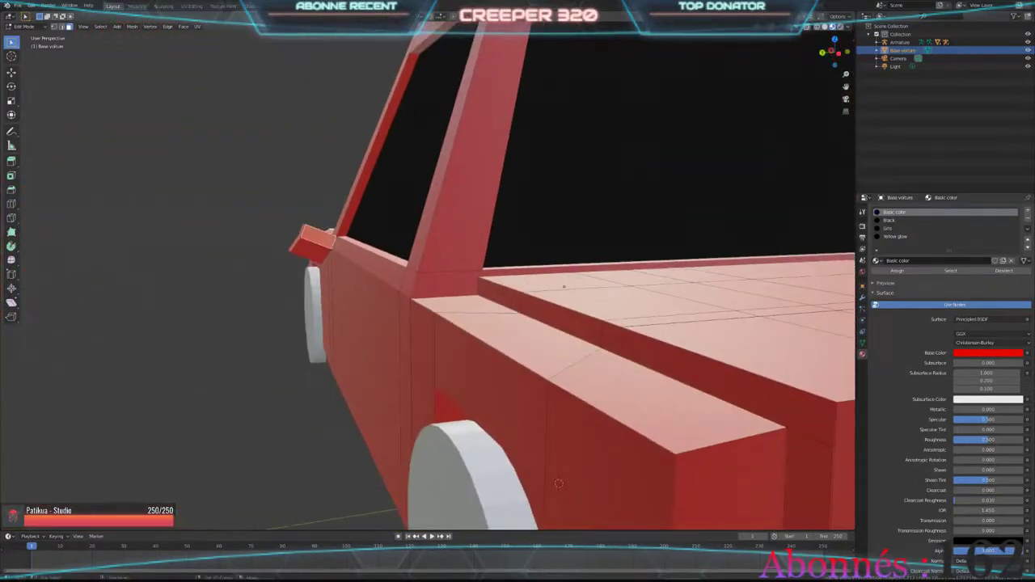
pyautogui.click(889, 220)
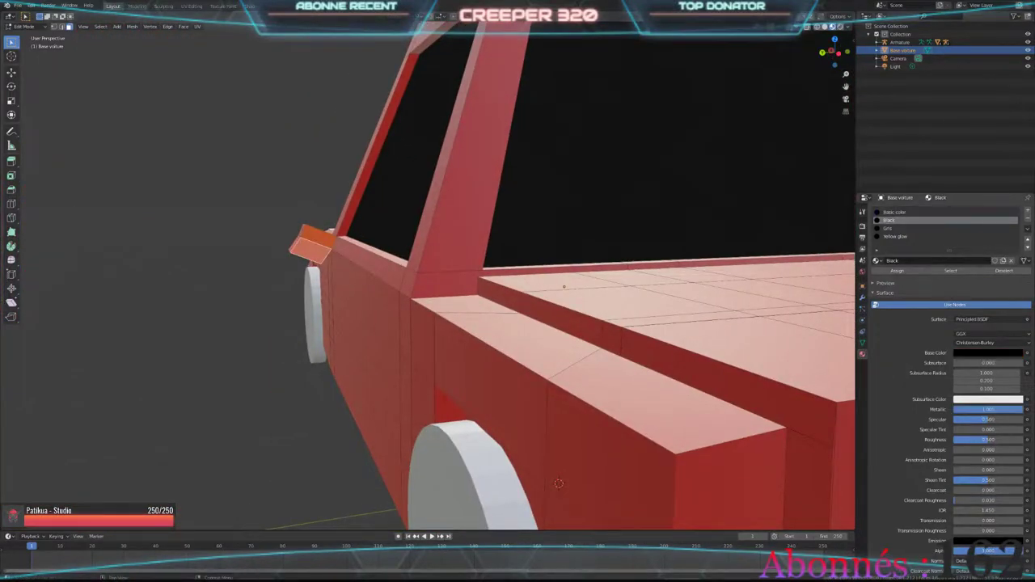
pyautogui.click(887, 228)
pyautogui.click(927, 270)
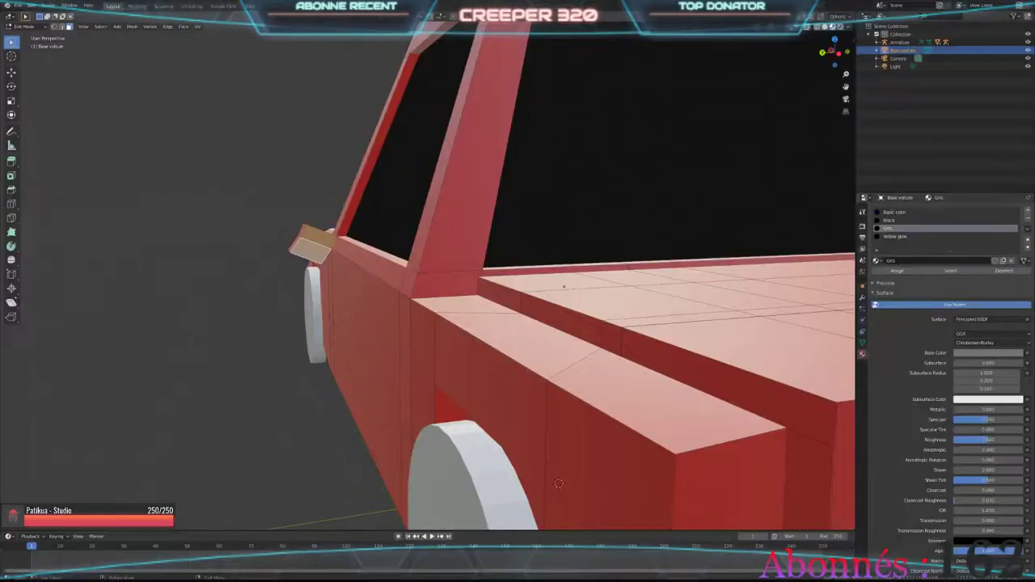
pyautogui.press('Tab')
pyautogui.moveTo(558, 483); pyautogui.dragTo(525, 443, button='middle')
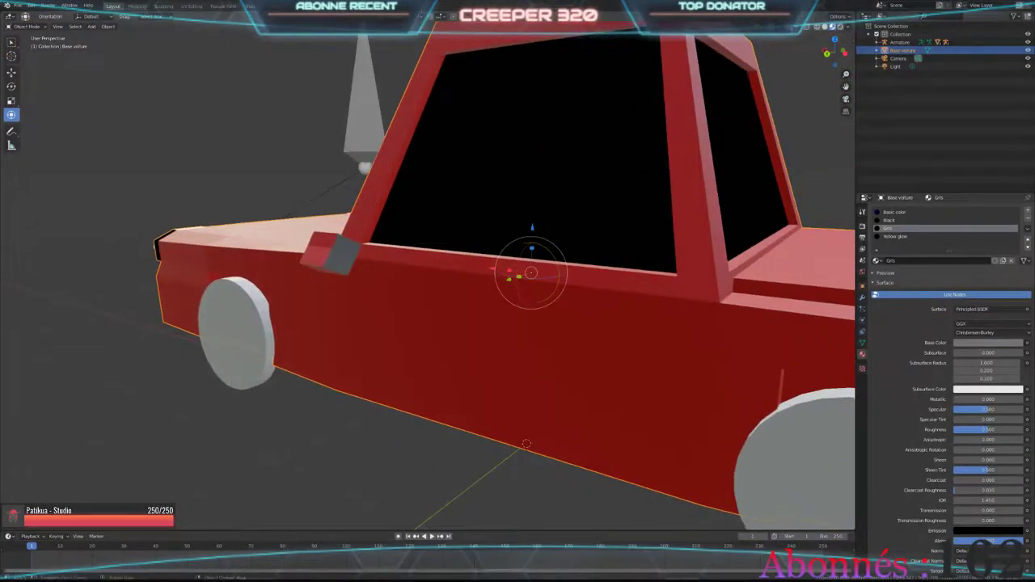
pyautogui.press('Tab')
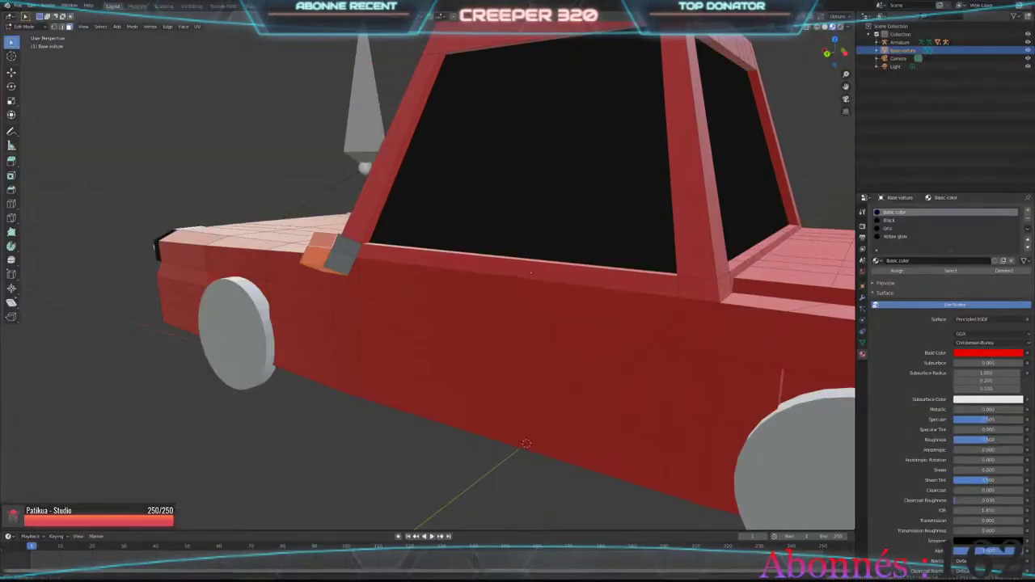
pyautogui.moveTo(531, 200); pyautogui.dragTo(544, 256, button='middle')
pyautogui.moveTo(527, 387)
pyautogui.mouseDown(button='middle')
pyautogui.moveTo(376, 439)
pyautogui.moveTo(527, 460)
pyautogui.moveTo(514, 455)
pyautogui.moveTo(508, 426)
pyautogui.moveTo(460, 511)
pyautogui.moveTo(483, 505)
pyautogui.mouseUp(button='middle')
# Step: Assign the Black material to the selected mirror block and review the body in Solid shading
pyautogui.click(889, 220)
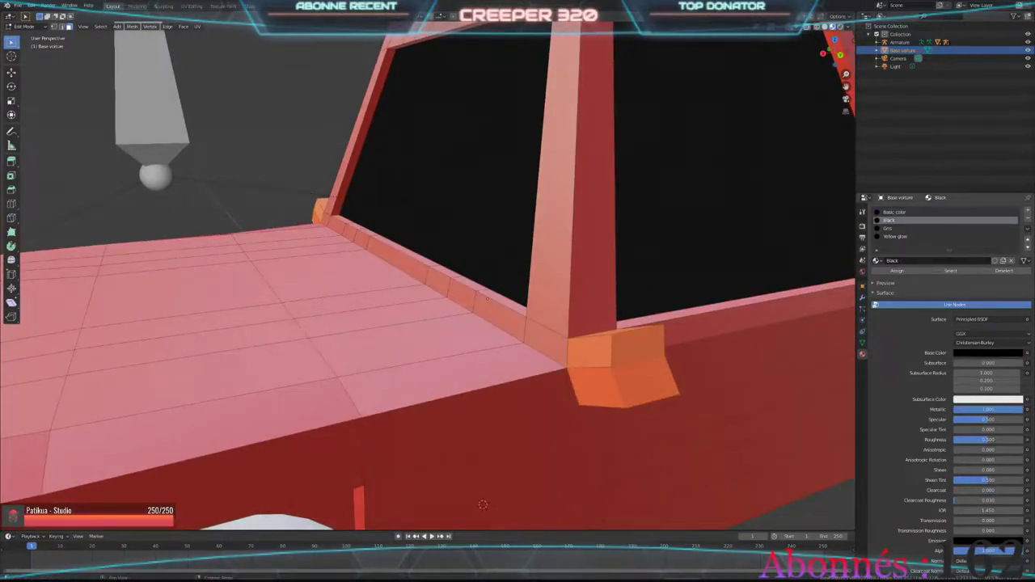
pyautogui.click(950, 271)
pyautogui.press('Tab')
pyautogui.moveTo(483, 505)
pyautogui.mouseDown(button='middle')
pyautogui.moveTo(420, 474)
pyautogui.moveTo(479, 393)
pyautogui.moveTo(347, 394)
pyautogui.moveTo(412, 388)
pyautogui.mouseUp(button='middle')
pyautogui.press('z')
pyautogui.scroll(-3, 460, 421)
pyautogui.press('Tab')
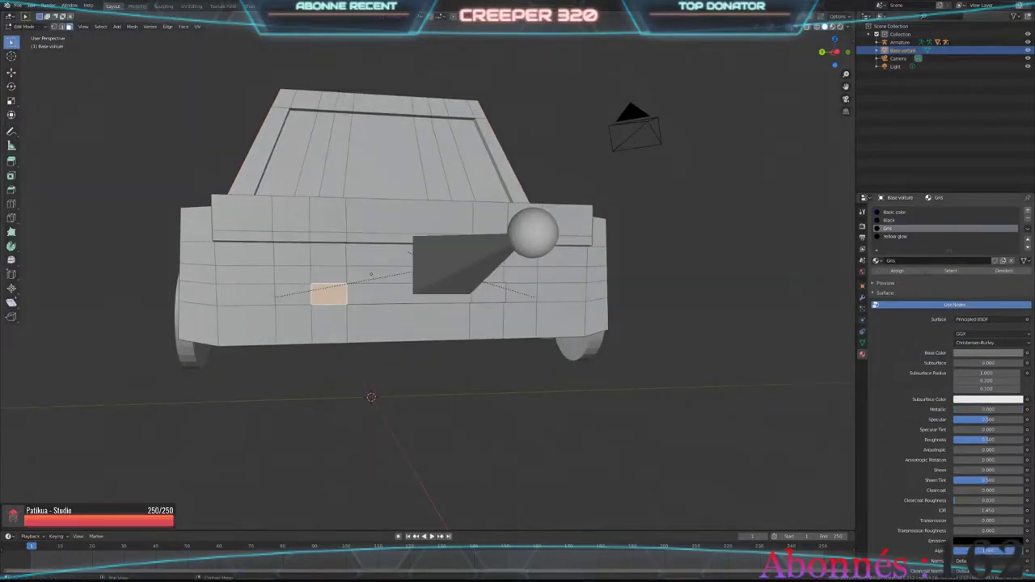
# Step: Add a new material slot with a material named 'Bleu' and a purple Base Color
pyautogui.click(1028, 211)
pyautogui.click(942, 261)
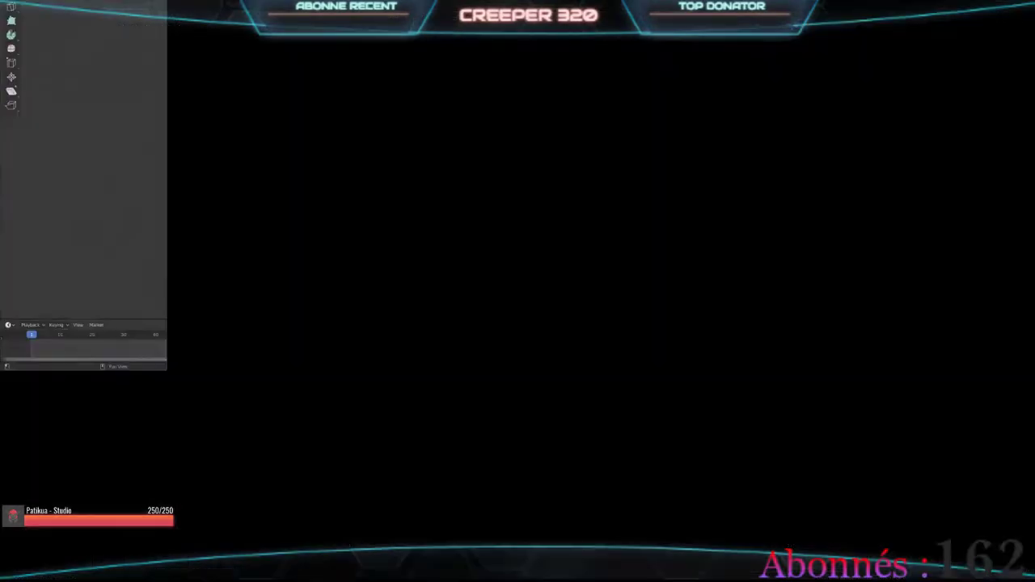
pyautogui.doubleClick(898, 244)
pyautogui.write('Bleu')
pyautogui.press('Return')
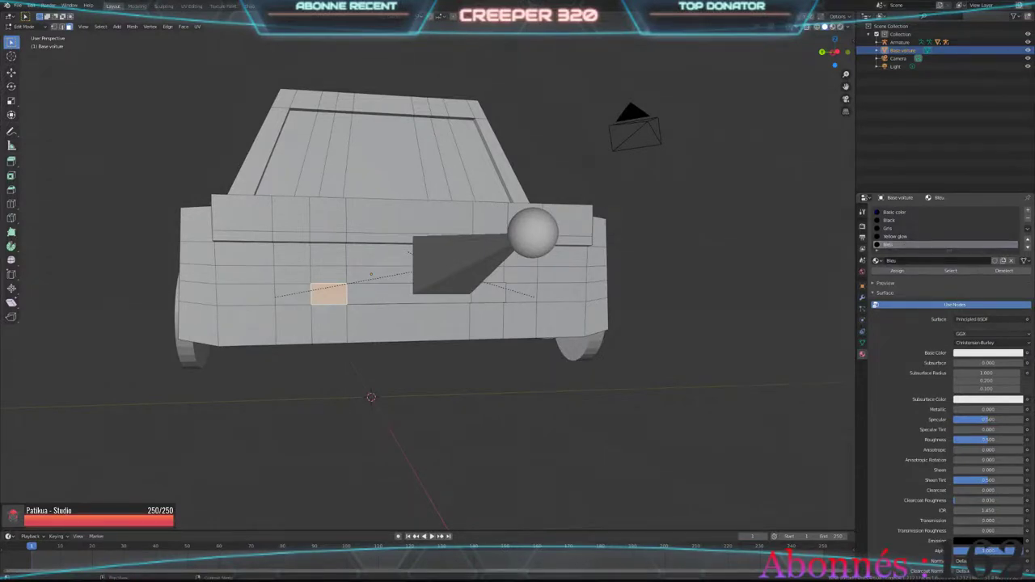
pyautogui.click(988, 353)
pyautogui.click(991, 251)
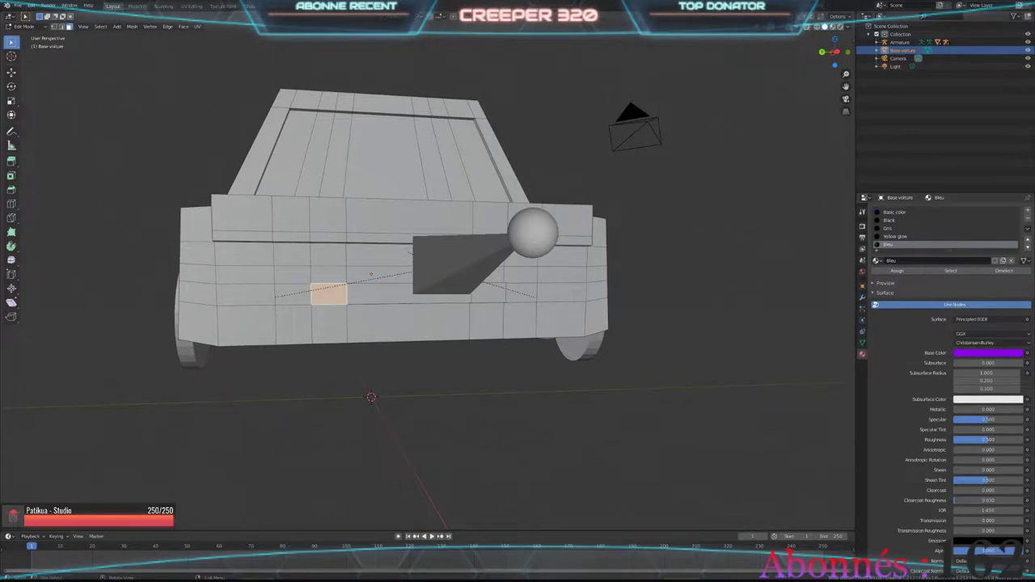
# Step: Preview the purple rear light in Material Preview from the back and side, then return to Solid shading
pyautogui.click(831, 27)
pyautogui.press('Tab')
pyautogui.moveTo(405, 323); pyautogui.dragTo(501, 291, button='middle')
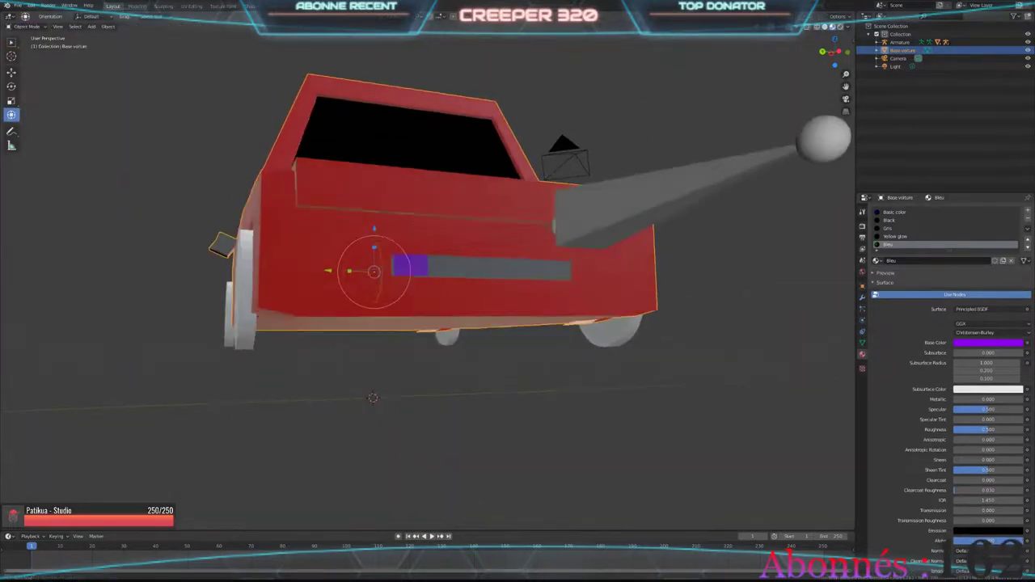
pyautogui.moveTo(373, 397)
pyautogui.mouseDown(button='middle')
pyautogui.moveTo(446, 406)
pyautogui.moveTo(475, 398)
pyautogui.mouseUp(button='middle')
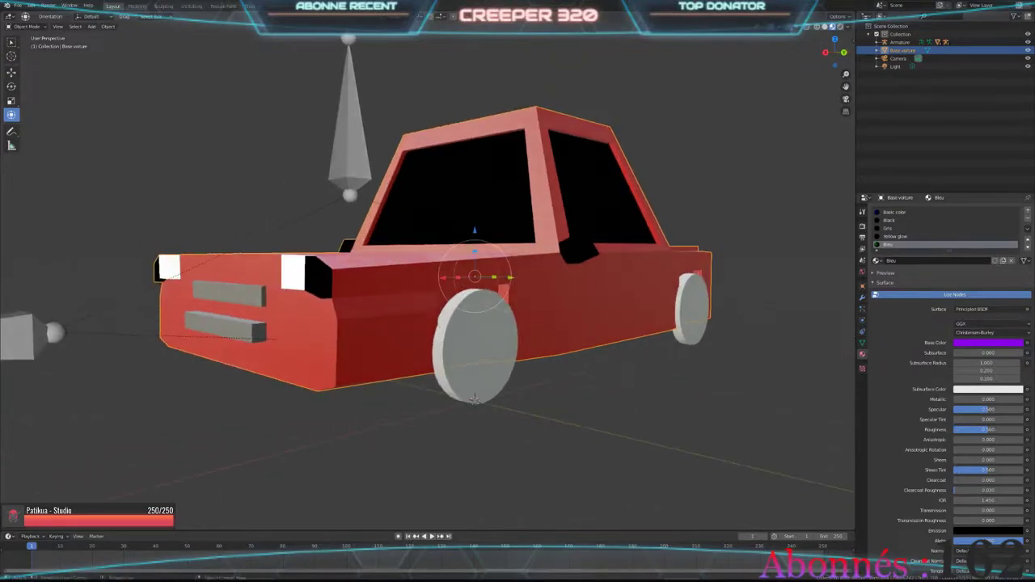
pyautogui.press('z')
pyautogui.press('g')
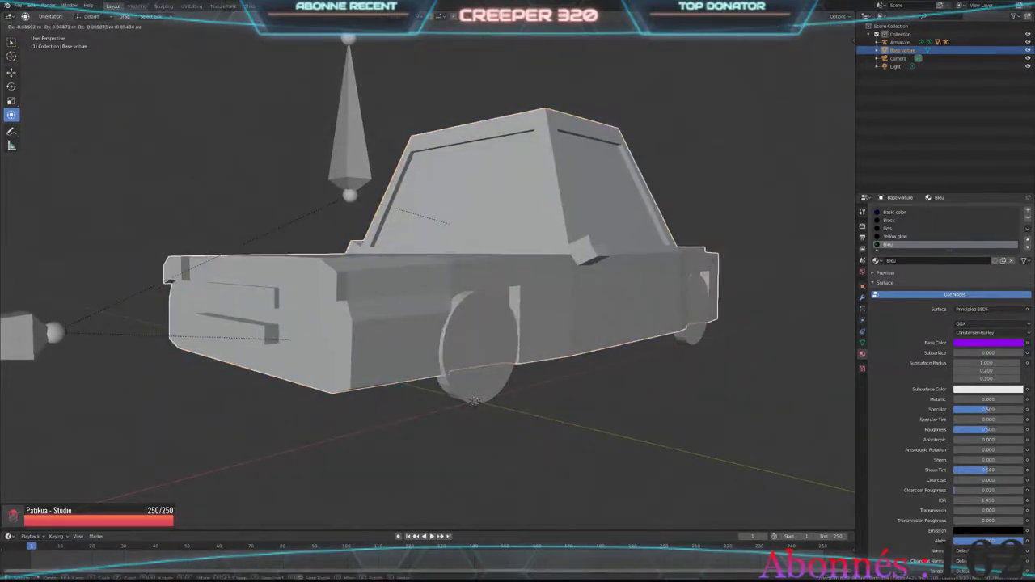
pyautogui.press('Escape')
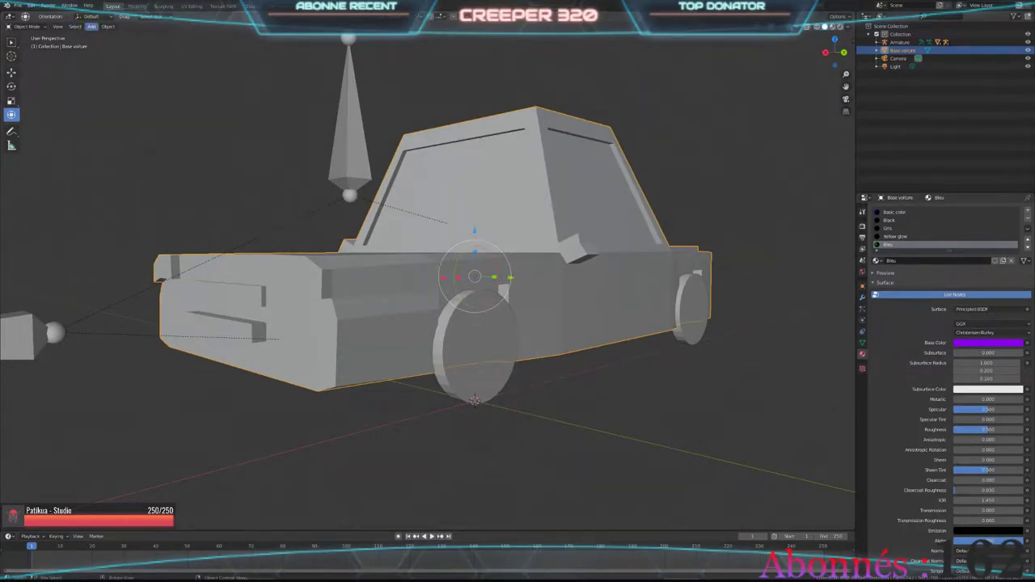
# Step: Add a new armature and raise it vertically above the car roof
pyautogui.click(91, 27)
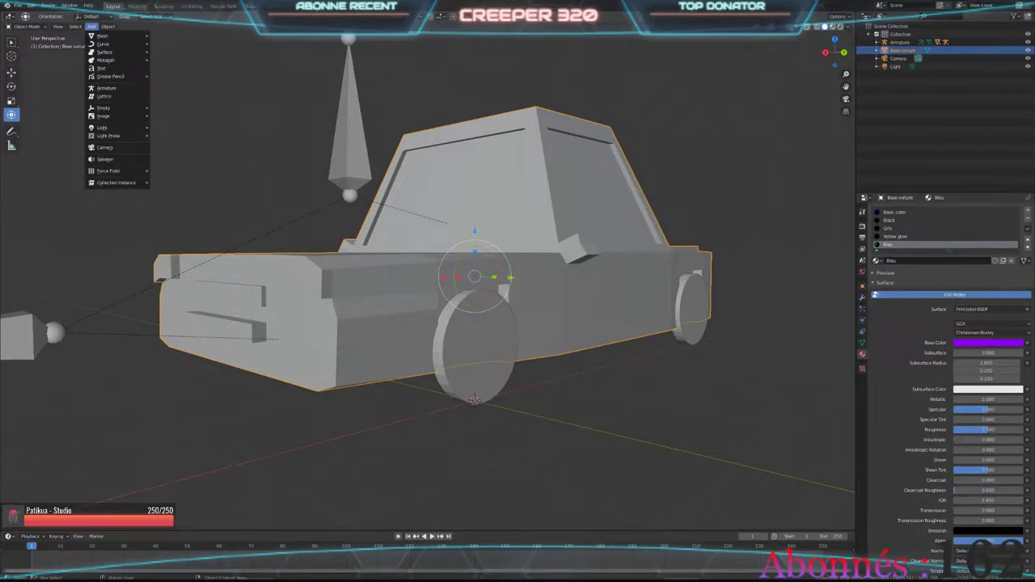
pyautogui.click(105, 88)
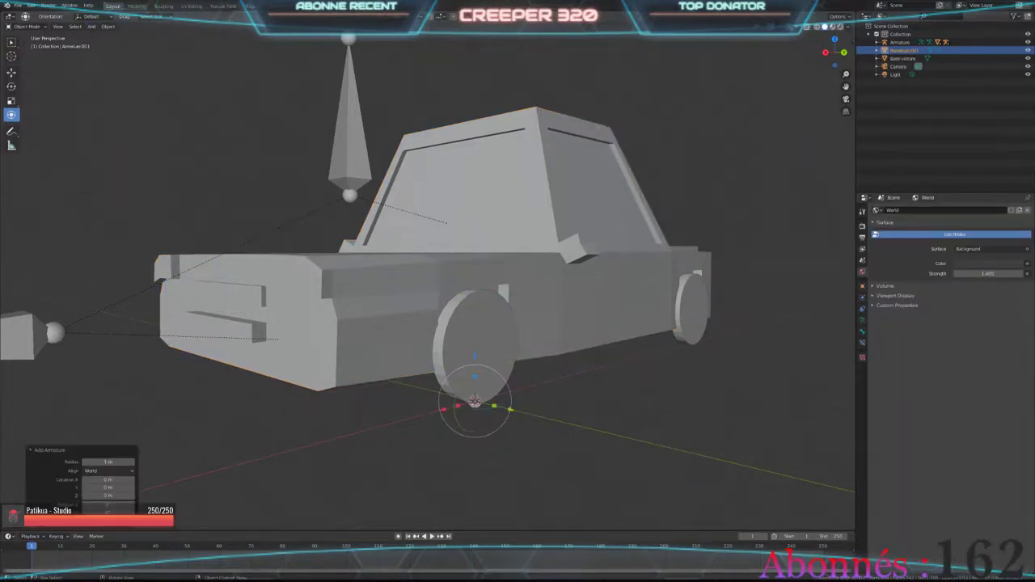
pyautogui.moveTo(486, 283)
pyautogui.mouseDown(button='middle')
pyautogui.moveTo(533, 267)
pyautogui.moveTo(502, 242)
pyautogui.mouseUp(button='middle')
pyautogui.press('g')
pyautogui.press('z')
pyautogui.press('Return')
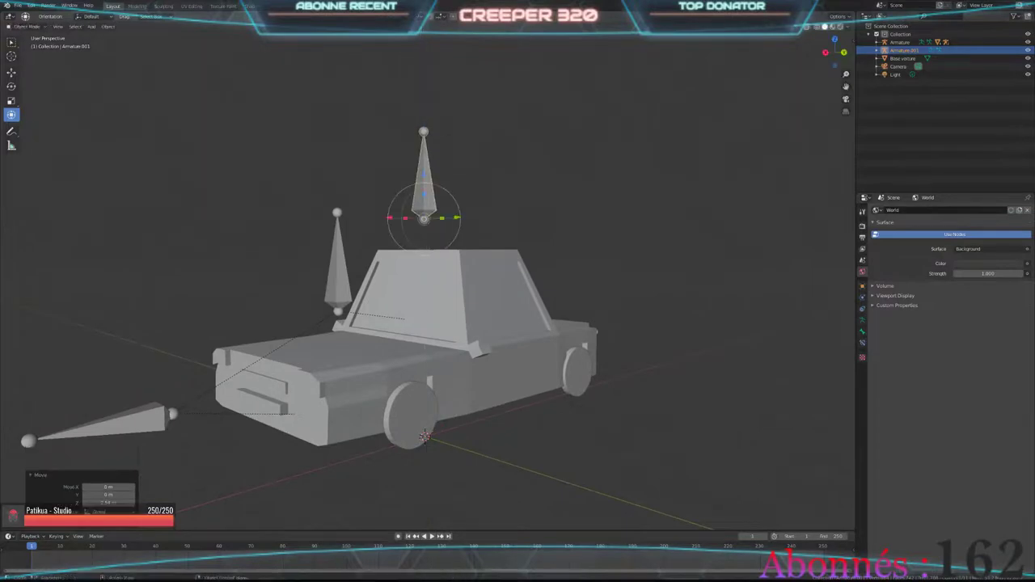
# Step: Rotate the new bone about X and Y so it lies horizontally above the roof
pyautogui.press('r')
pyautogui.press('x')
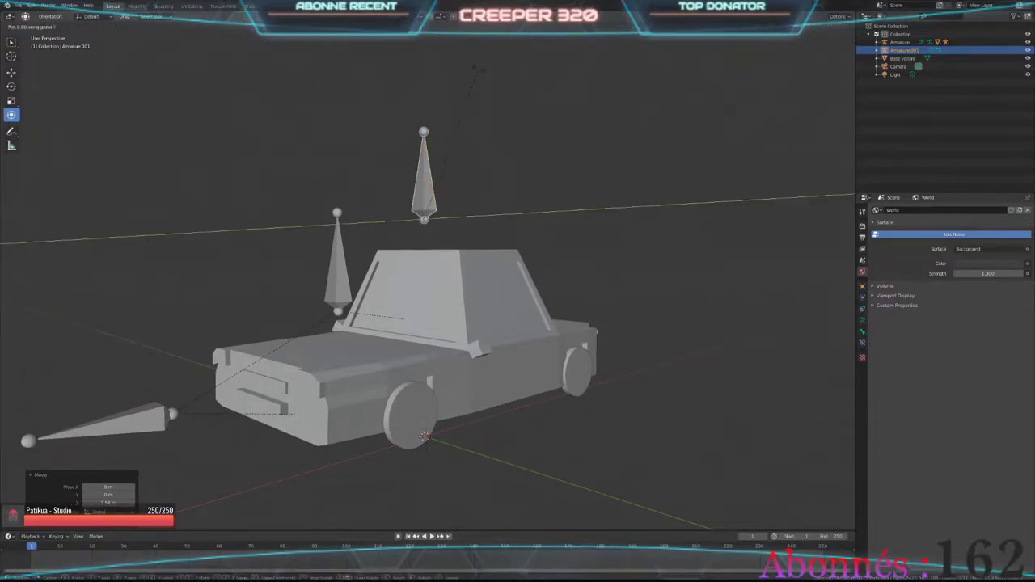
pyautogui.press('Return')
pyautogui.press('r')
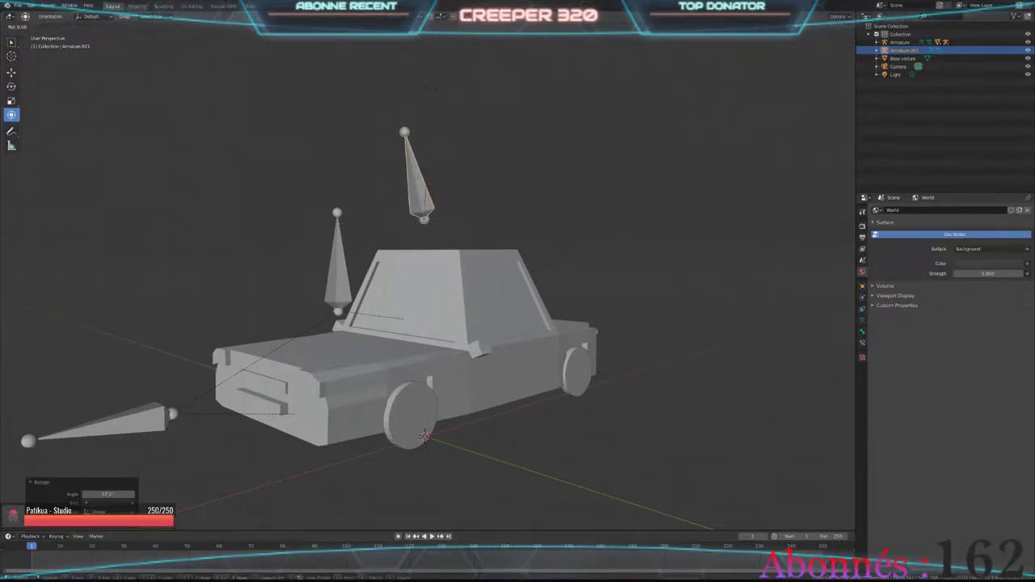
pyautogui.press('y')
pyautogui.press('Return')
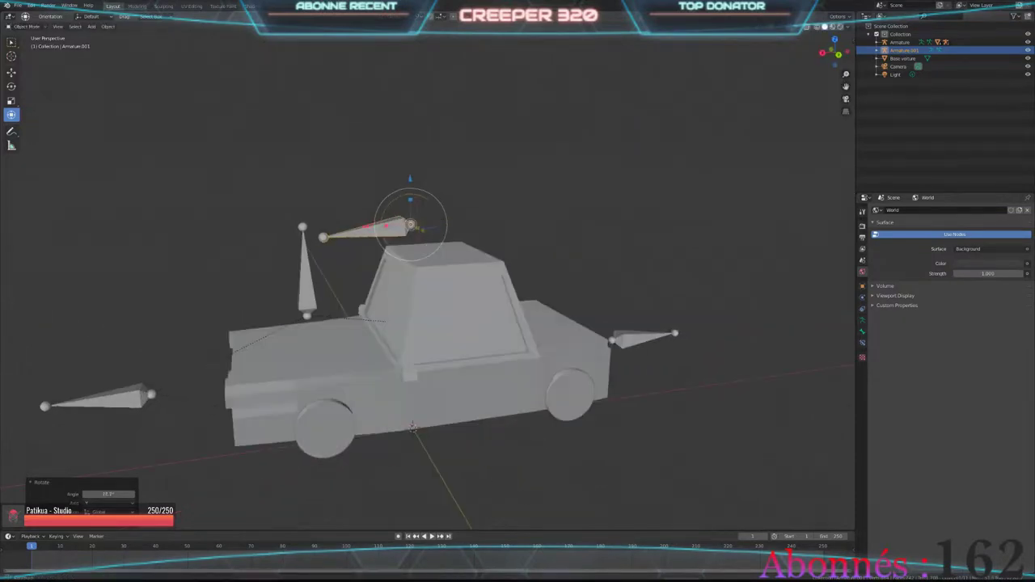
# Step: Slide the horizontal bone along X over the roof, then select the car body Base voiture
pyautogui.moveTo(405, 315); pyautogui.dragTo(469, 315, button='middle')
pyautogui.press('g')
pyautogui.press('x')
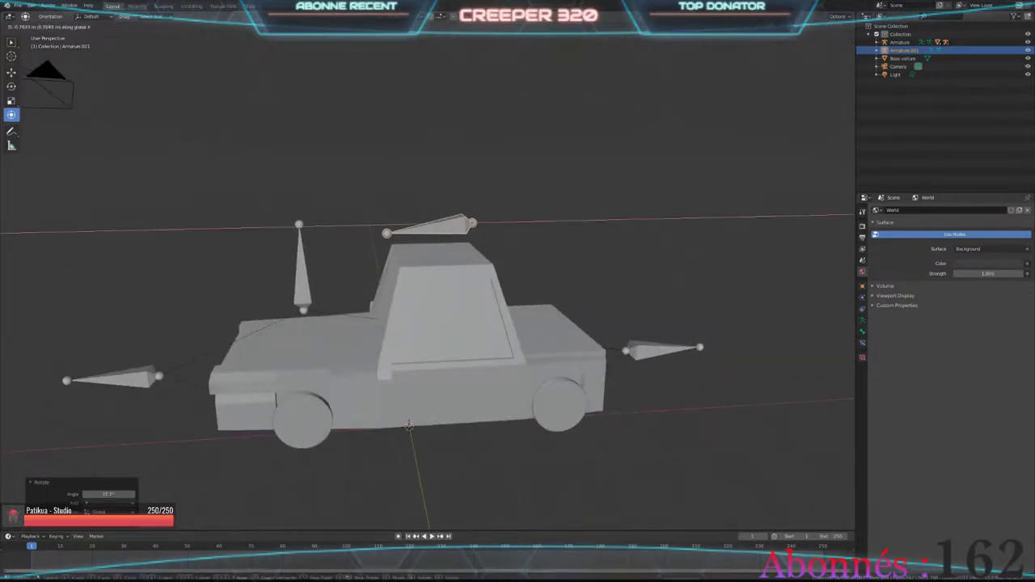
pyautogui.press('Return')
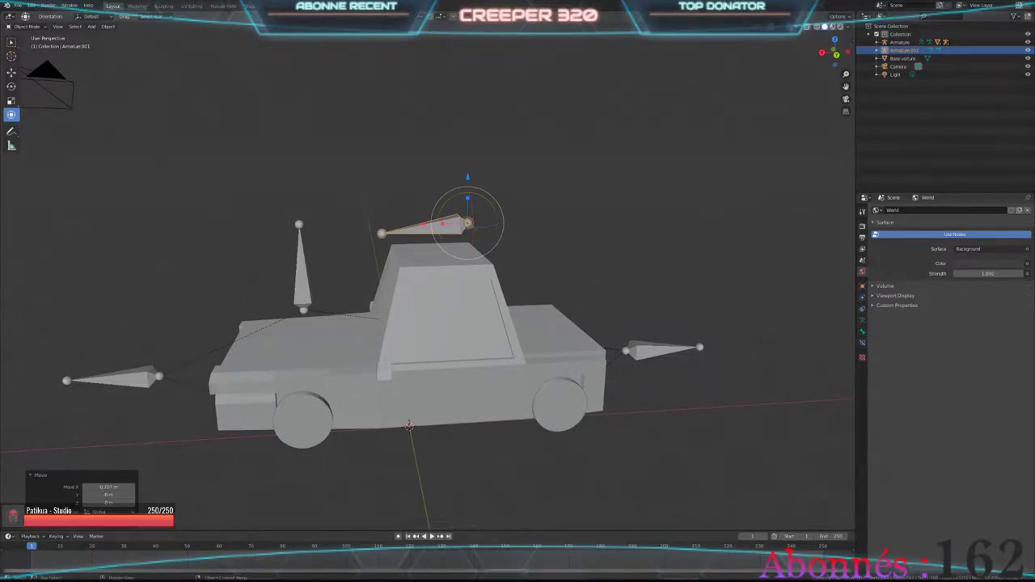
pyautogui.click(409, 425)
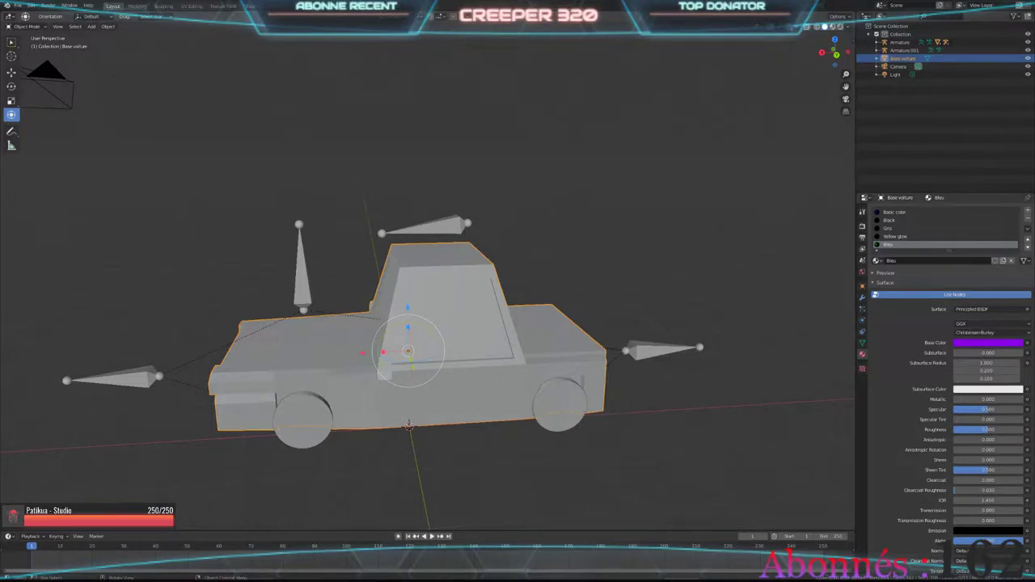
# Step: Parent the car body Base voiture to the roof armature Armature.001 with Parent > Object
pyautogui.rightClick(426, 329)
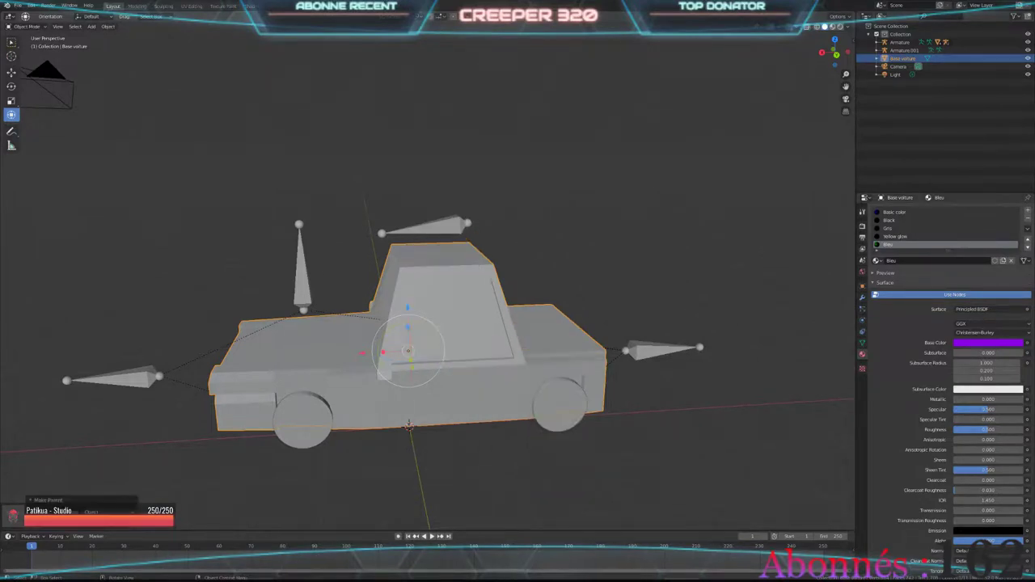
pyautogui.click(468, 222)
pyautogui.rightClick(467, 222)
pyautogui.click(485, 291)
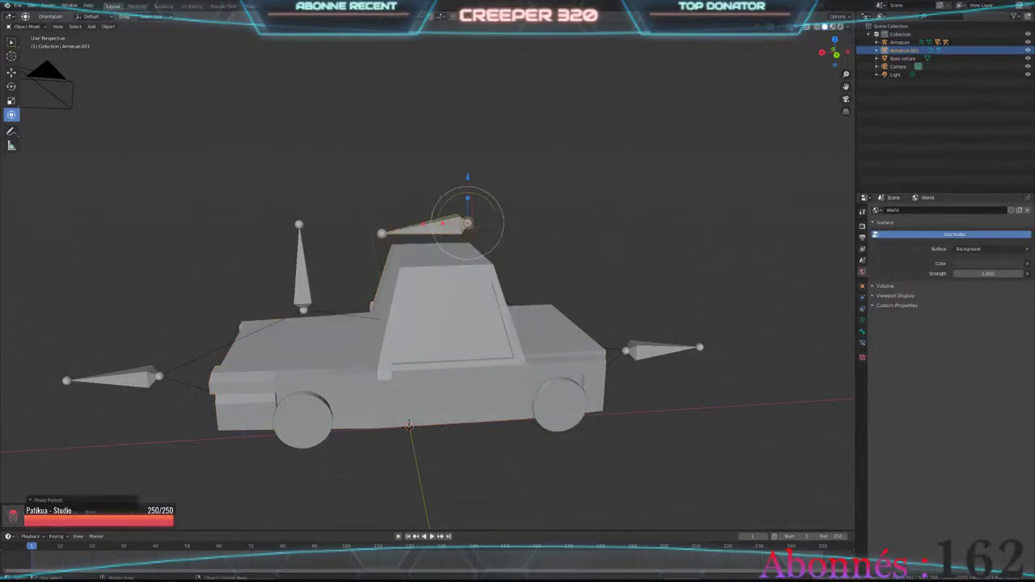
pyautogui.keyDown('shift'); pyautogui.click(437, 323); pyautogui.keyUp('shift')
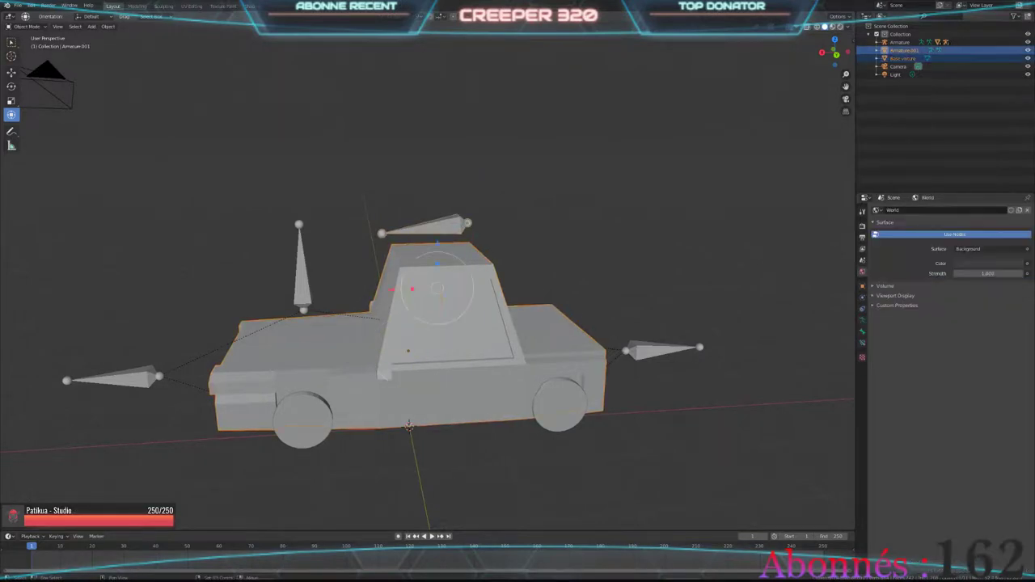
pyautogui.rightClick(384, 232)
pyautogui.moveTo(366, 232)
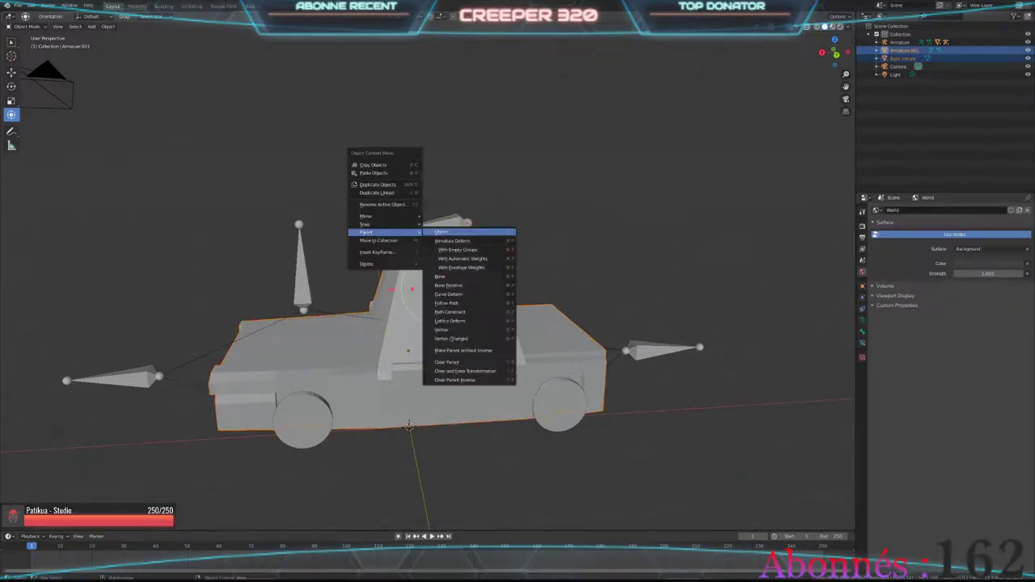
pyautogui.click(440, 232)
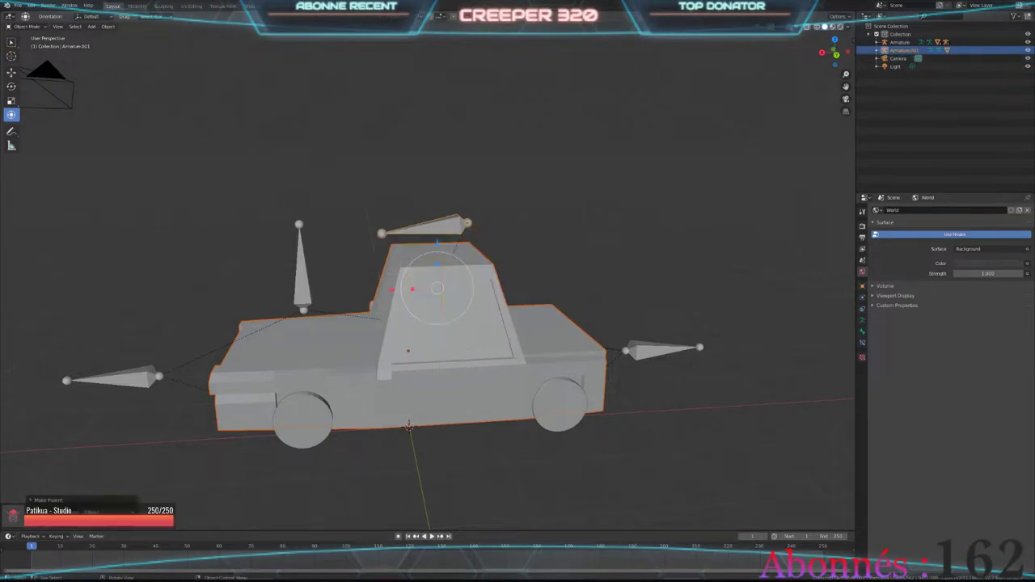
# Step: Test-move the armature and car body, cancelling or undoing each move to keep positions
pyautogui.press('g')
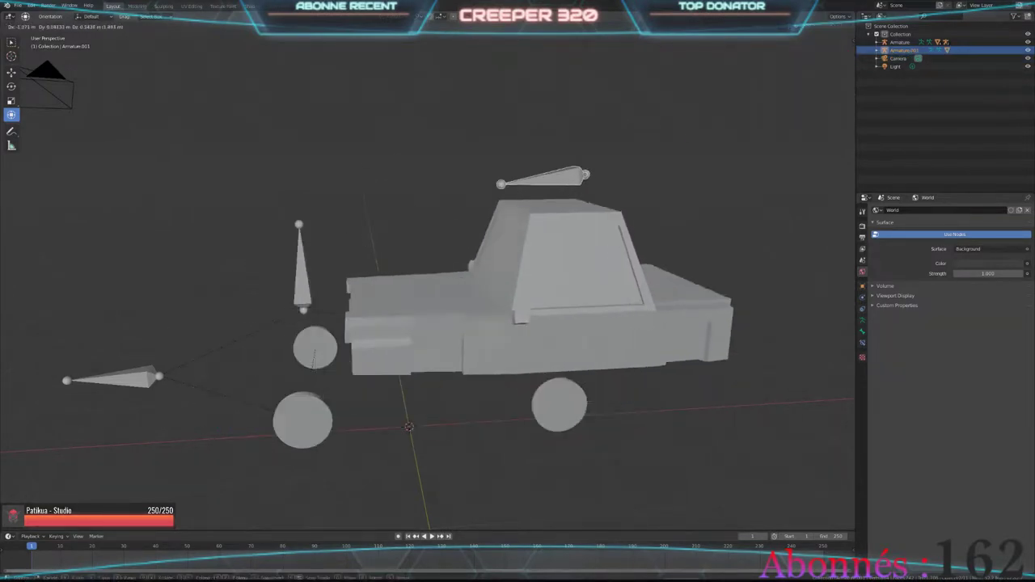
pyautogui.press('Escape')
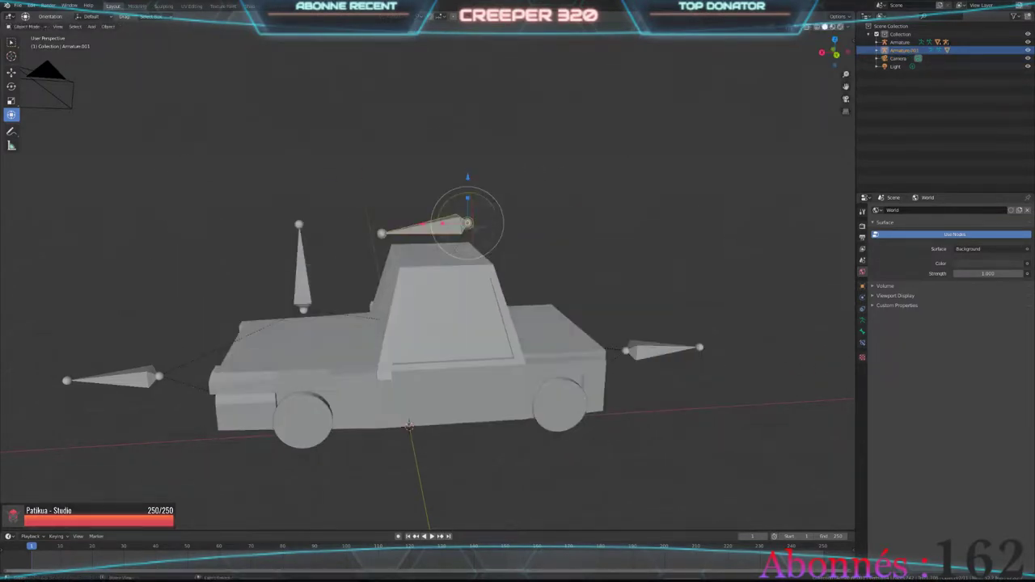
pyautogui.click(364, 291)
pyautogui.press('g')
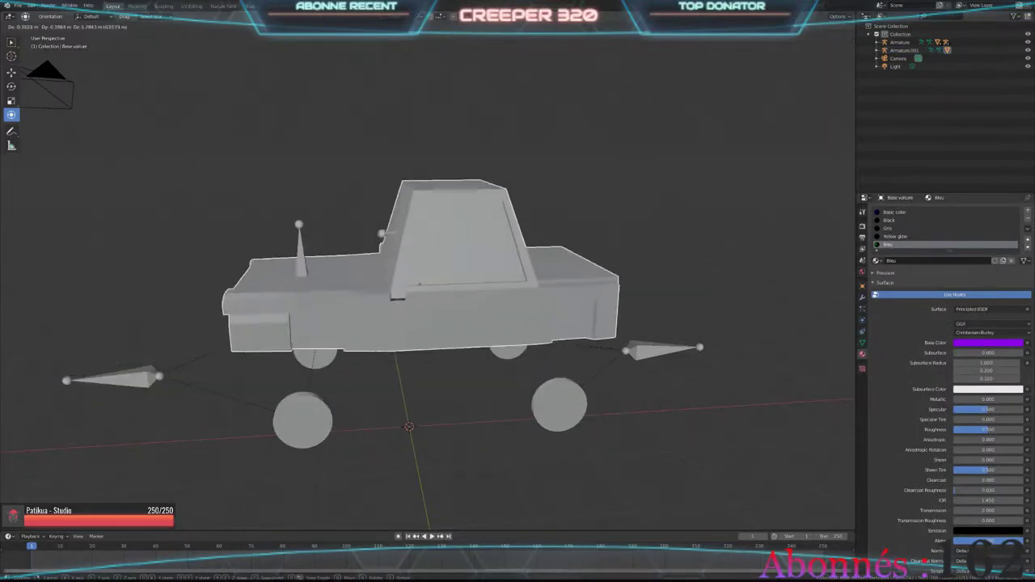
pyautogui.press('Return')
pyautogui.hotkey('ctrl', 'z')
pyautogui.click(467, 223)
pyautogui.press('g')
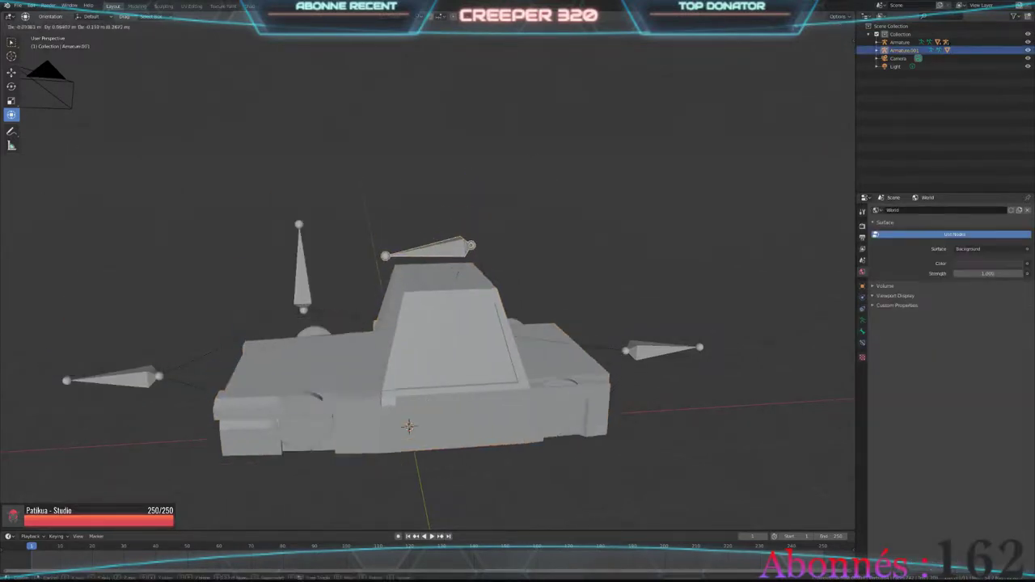
pyautogui.press('Escape')
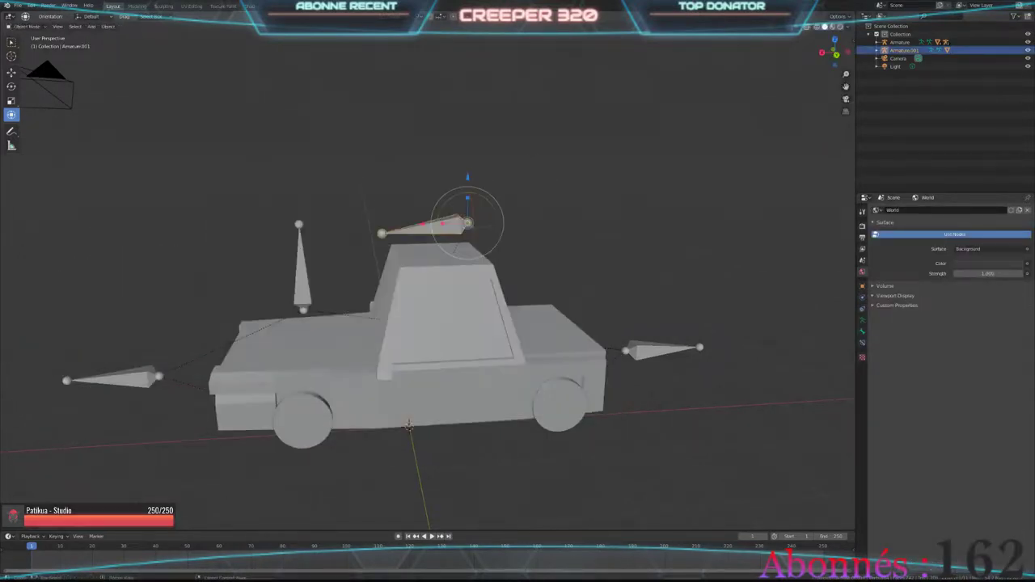
# Step: Rename the roof armature to 'Voiture rig' in the Outliner
pyautogui.doubleClick(903, 50)
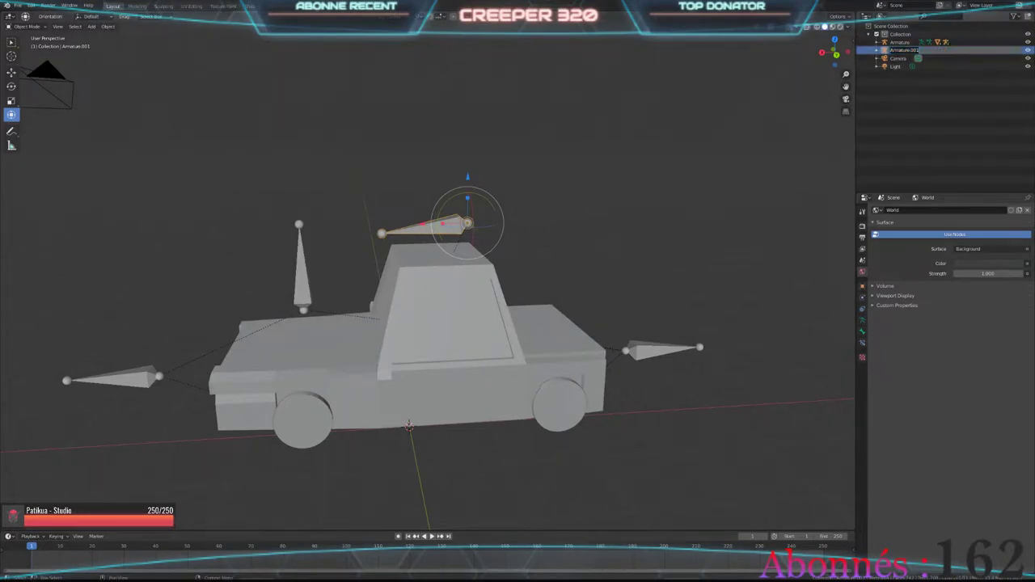
pyautogui.write('Volt')
pyautogui.write(' rig')
pyautogui.press('Return')
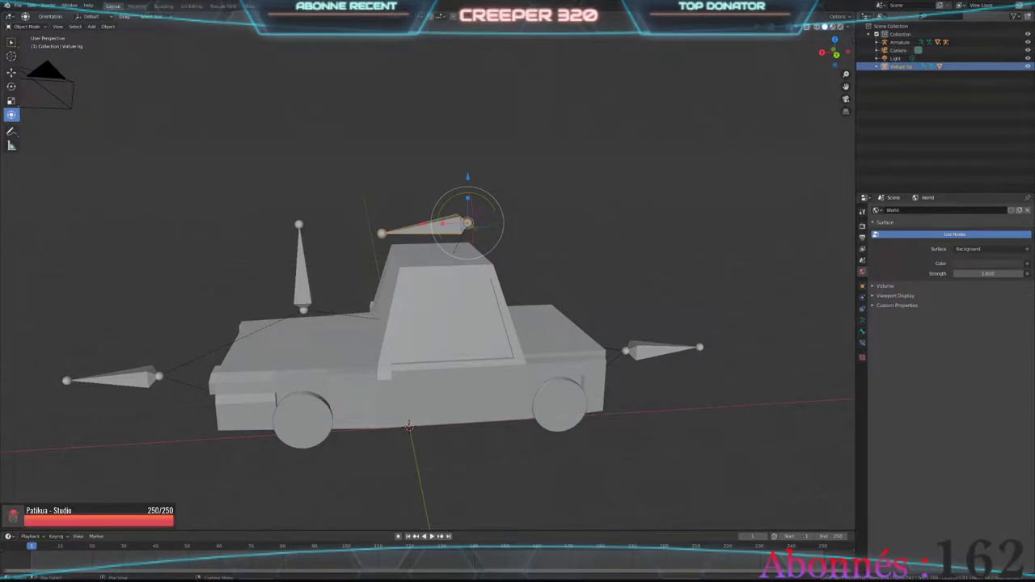
# Step: Parent the wheel armature Armature under Voiture rig
pyautogui.click(900, 42)
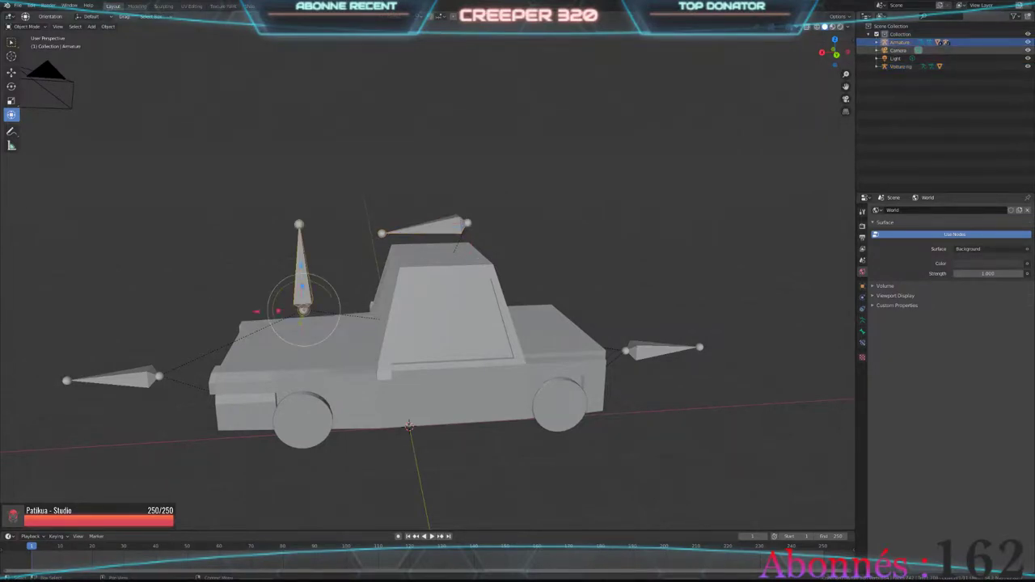
pyautogui.click(900, 65)
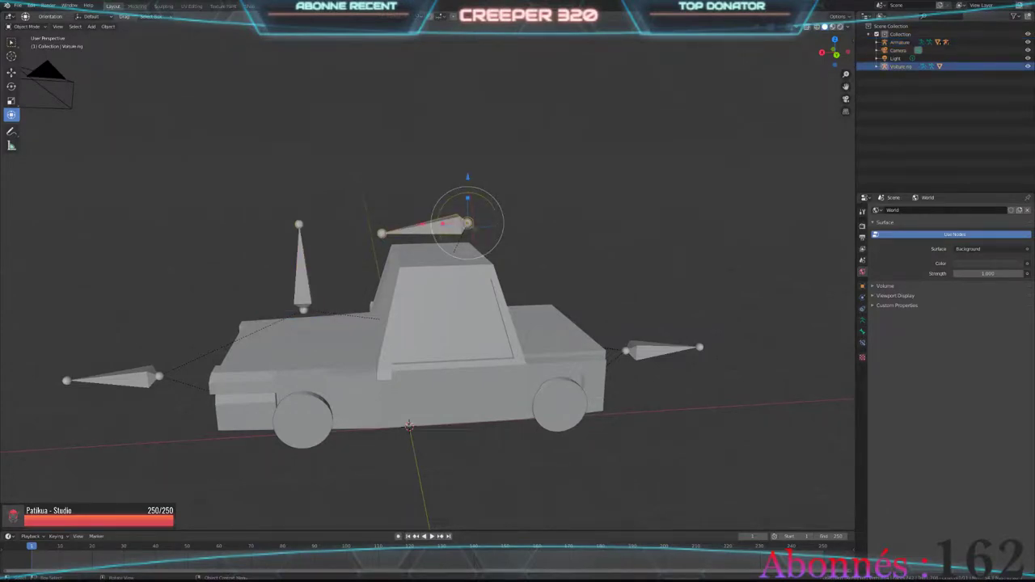
pyautogui.click(899, 42)
pyautogui.click(899, 65)
pyautogui.click(899, 42)
pyautogui.keyDown('ctrl'); pyautogui.click(900, 66); pyautogui.keyUp('ctrl')
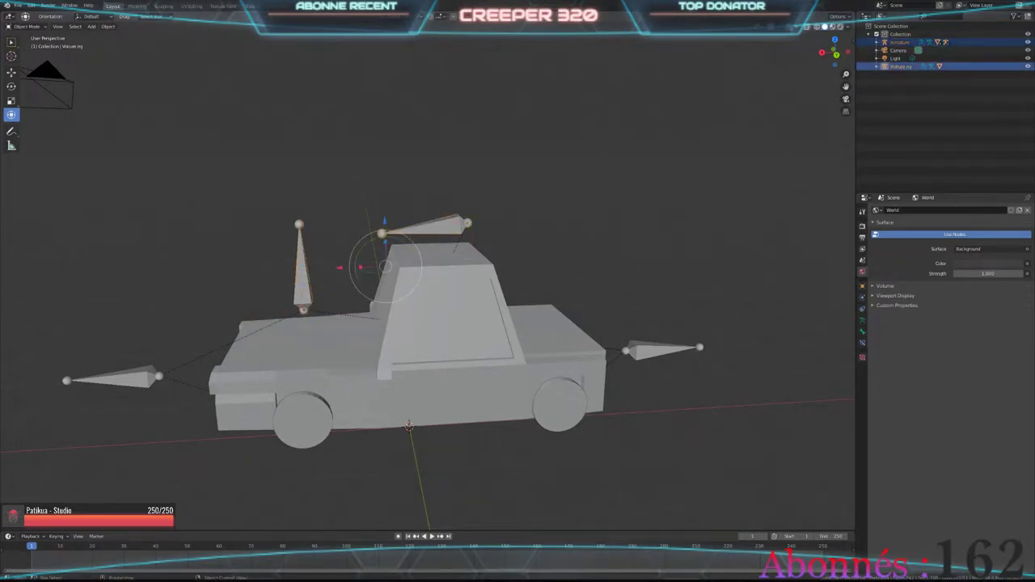
pyautogui.rightClick(421, 226)
pyautogui.click(485, 226)
# Step: Move the whole car rig to check the car body and bones travel together
pyautogui.press('g')
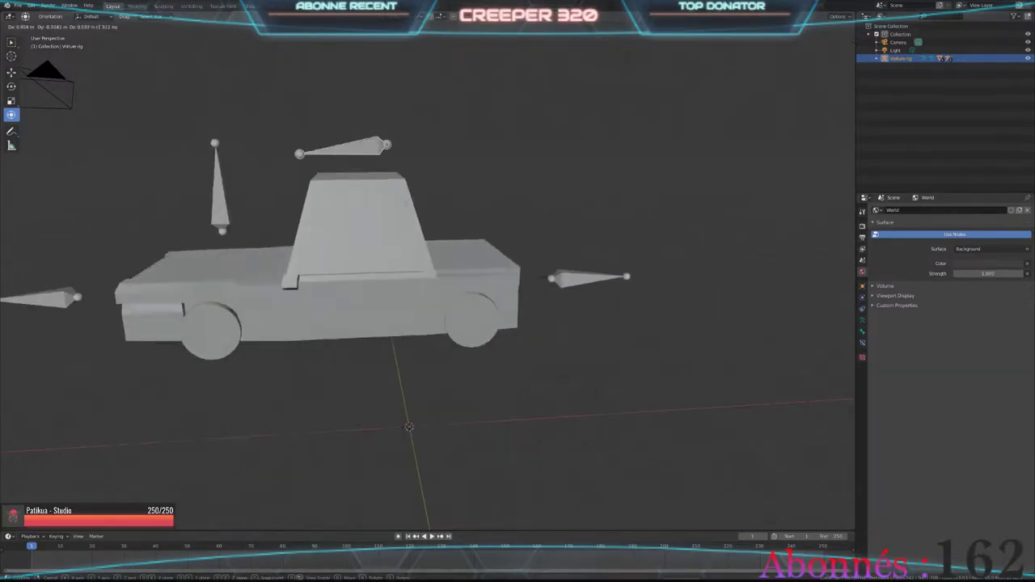
pyautogui.press('Return')
pyautogui.hotkey('ctrl', 'z')
pyautogui.hotkey('ctrl', 'shift', 'z')
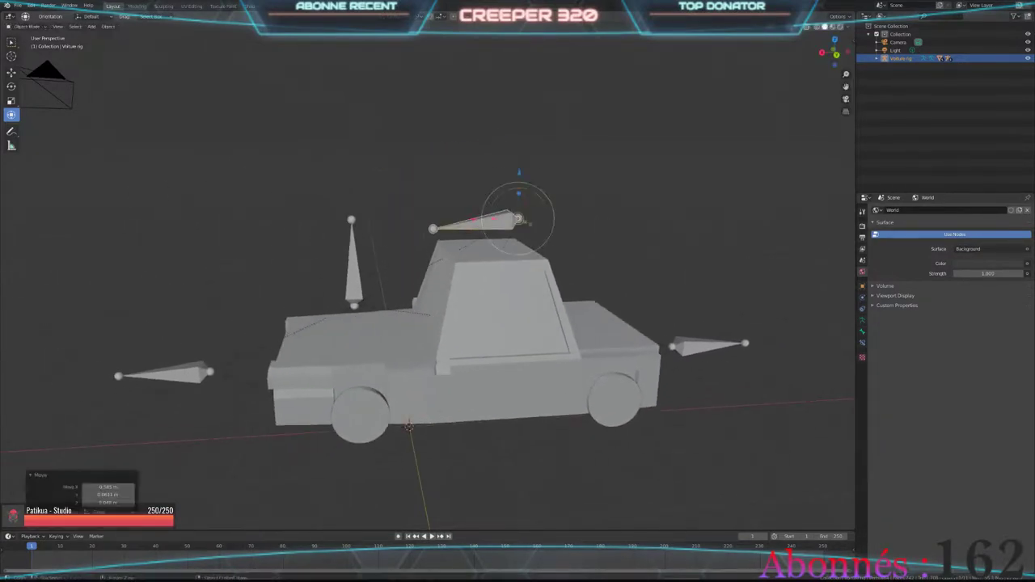
pyautogui.press('g')
pyautogui.moveTo(162, 138); pyautogui.dragTo(21, 132, button='middle')
pyautogui.press('g')
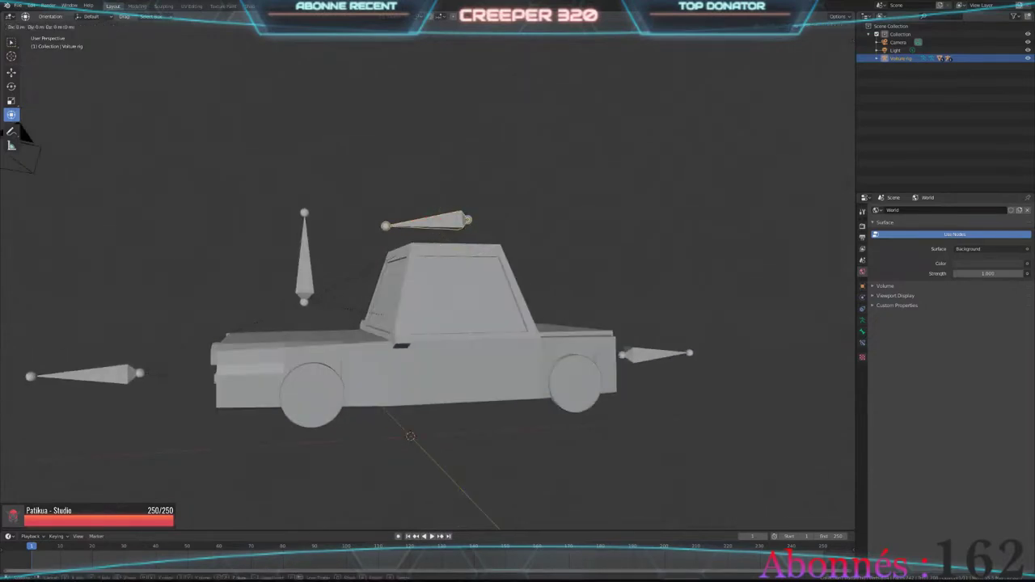
pyautogui.press('Return')
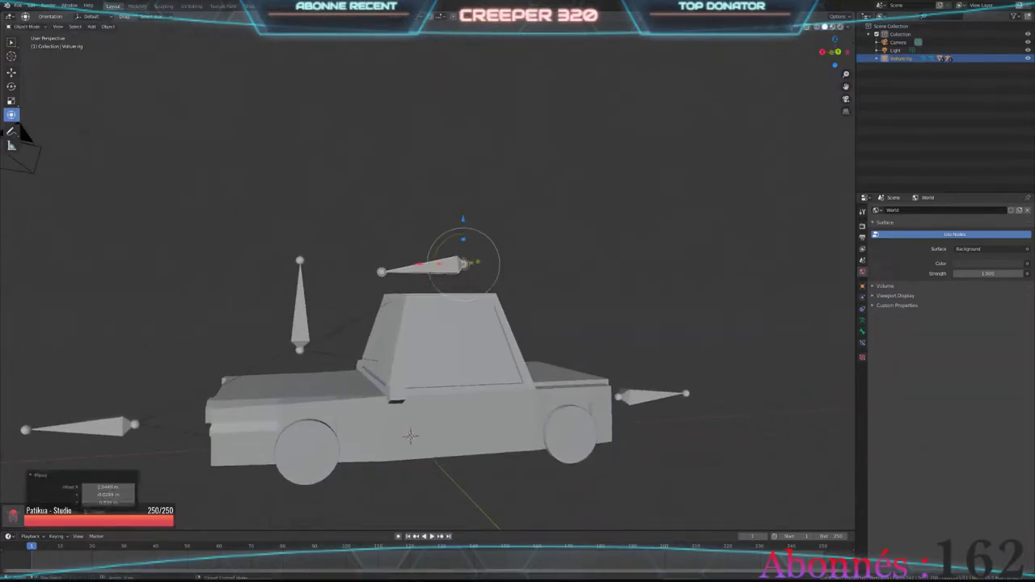
pyautogui.moveTo(404, 364); pyautogui.dragTo(343, 371, button='middle')
# Step: Try rotating the front-left wheel about Y, then cancel the rotation
pyautogui.click(344, 371)
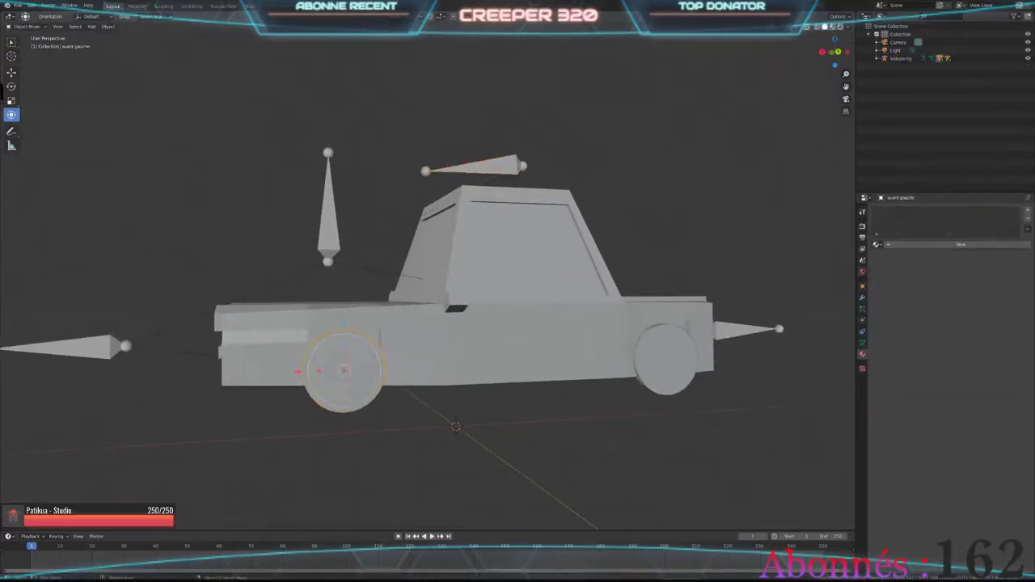
pyautogui.press('r')
pyautogui.press('y')
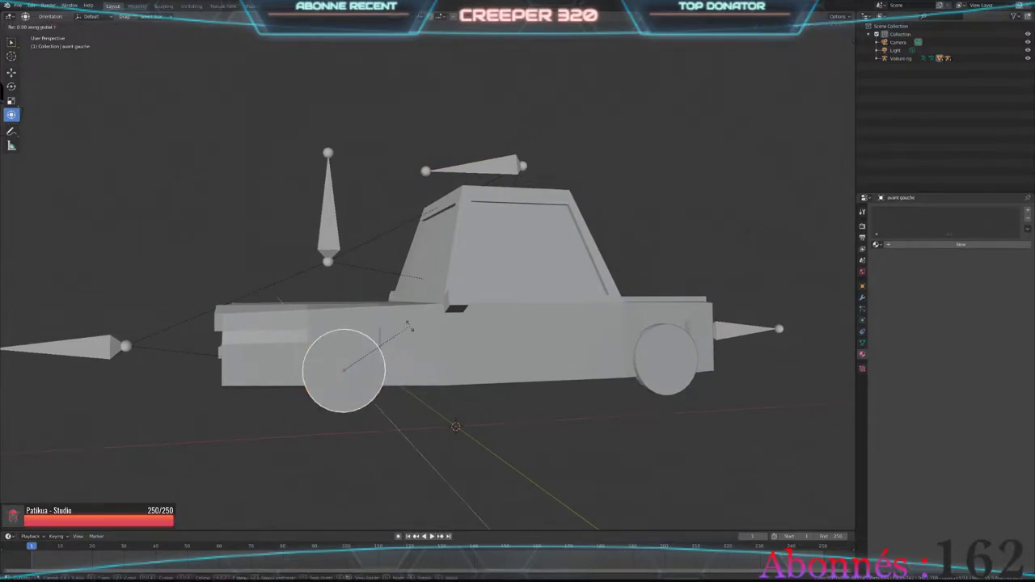
pyautogui.click(343, 368)
pyautogui.moveTo(343, 368); pyautogui.dragTo(484, 220, button='middle')
pyautogui.press('r')
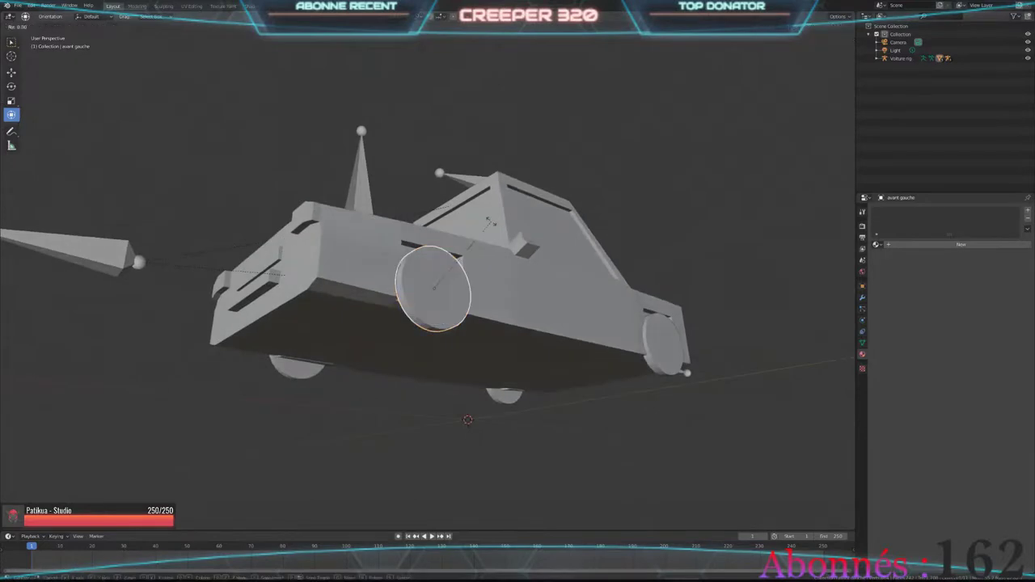
pyautogui.press('Escape')
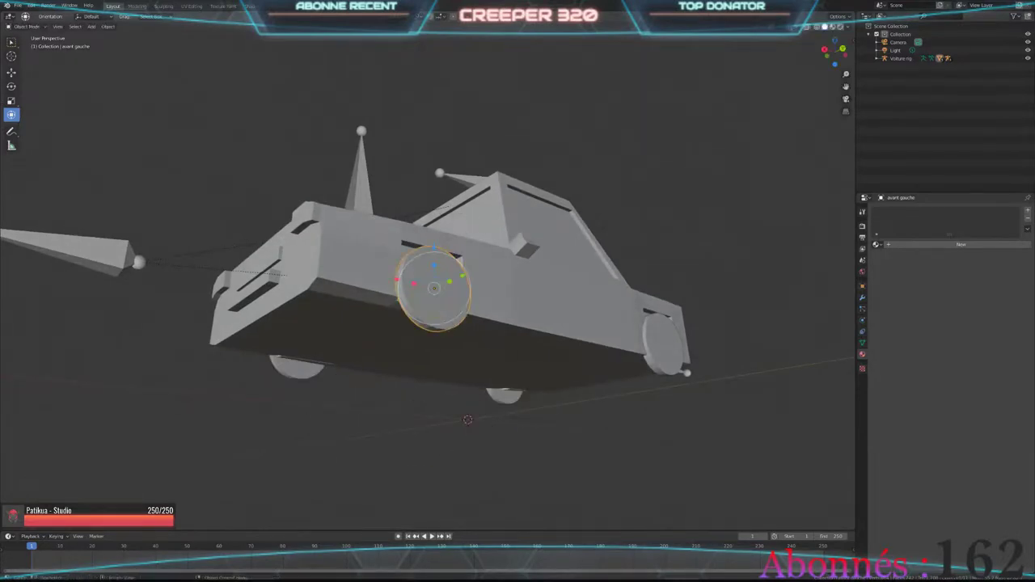
# Step: Expand voiture rig in the Outliner, select its Armature and switch to Pose Mode
pyautogui.scroll(2, 484, 219)
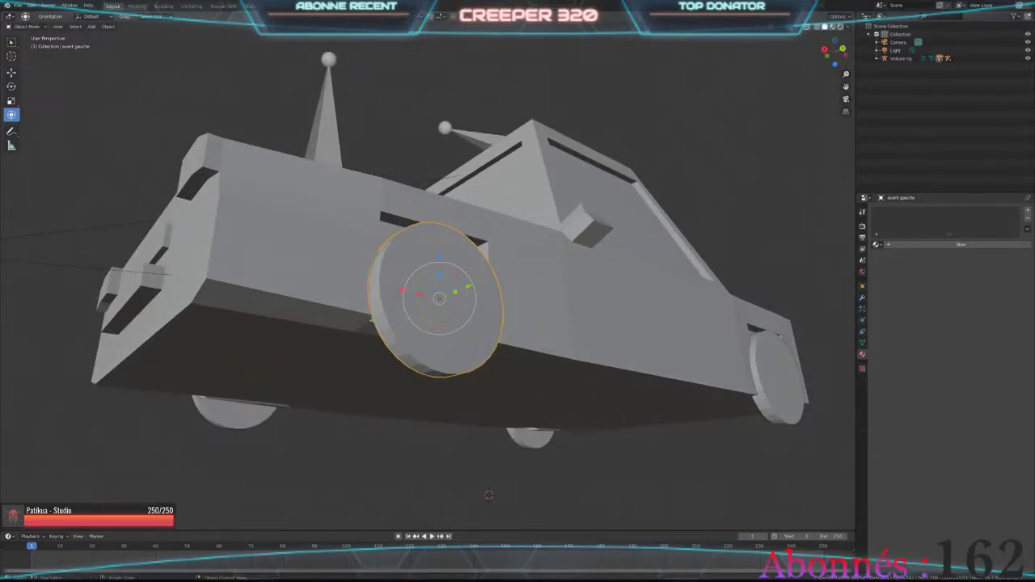
pyautogui.click(900, 58)
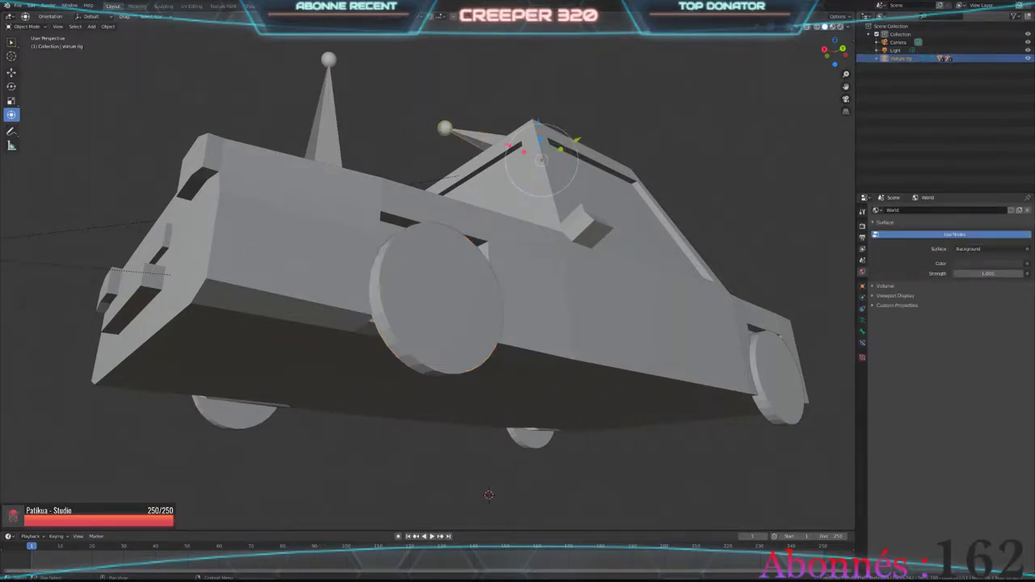
pyautogui.click(879, 59)
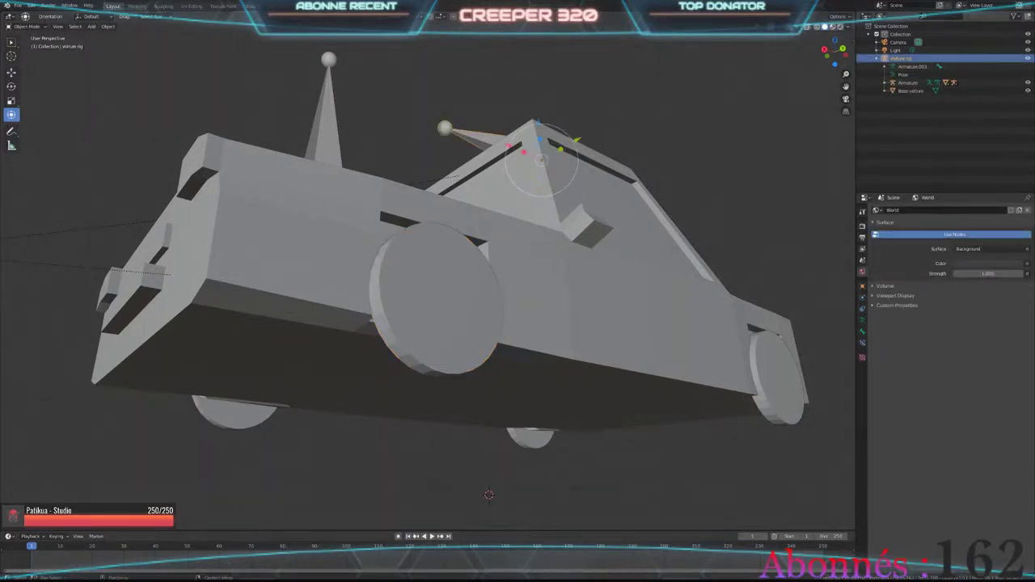
pyautogui.click(908, 82)
pyautogui.hotkey('ctrl', 'Tab')
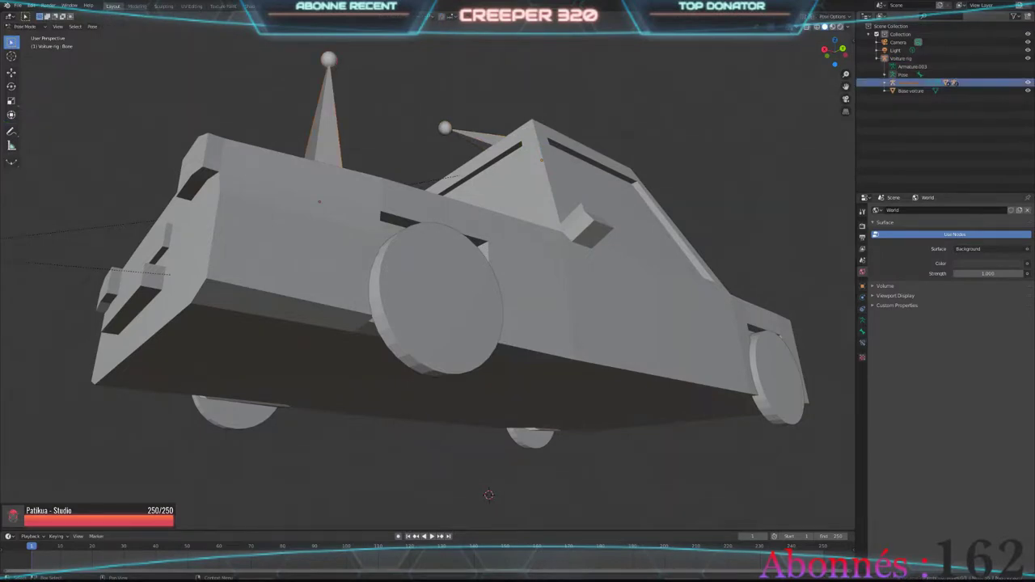
# Step: Expand Armature > Roues avant, select avant gauche, and return to Object Mode
pyautogui.click(886, 82)
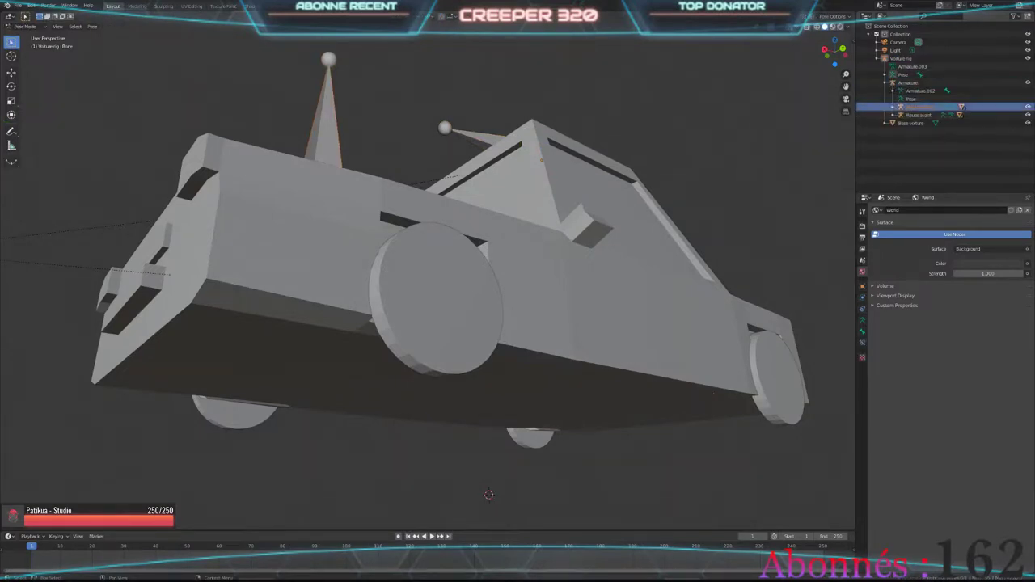
pyautogui.click(918, 115)
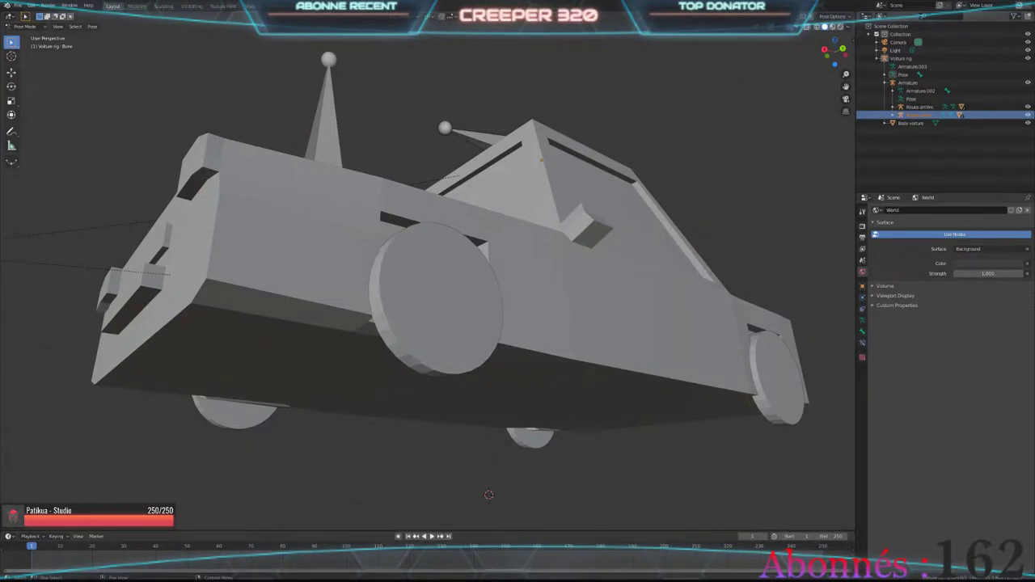
pyautogui.keyDown('ctrl'); pyautogui.click(911, 123); pyautogui.keyUp('ctrl')
pyautogui.click(921, 139)
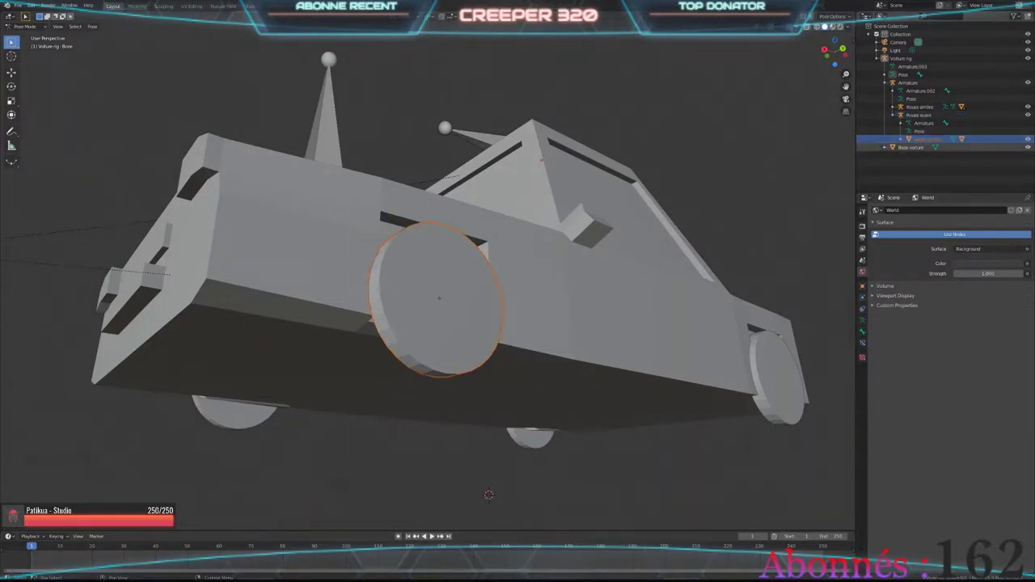
pyautogui.click(930, 155)
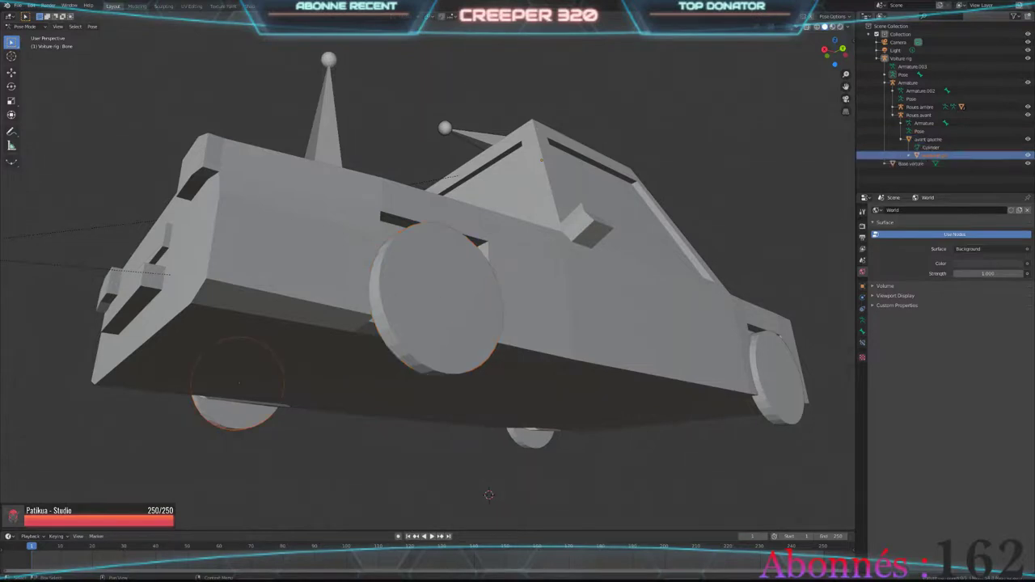
pyautogui.click(925, 139)
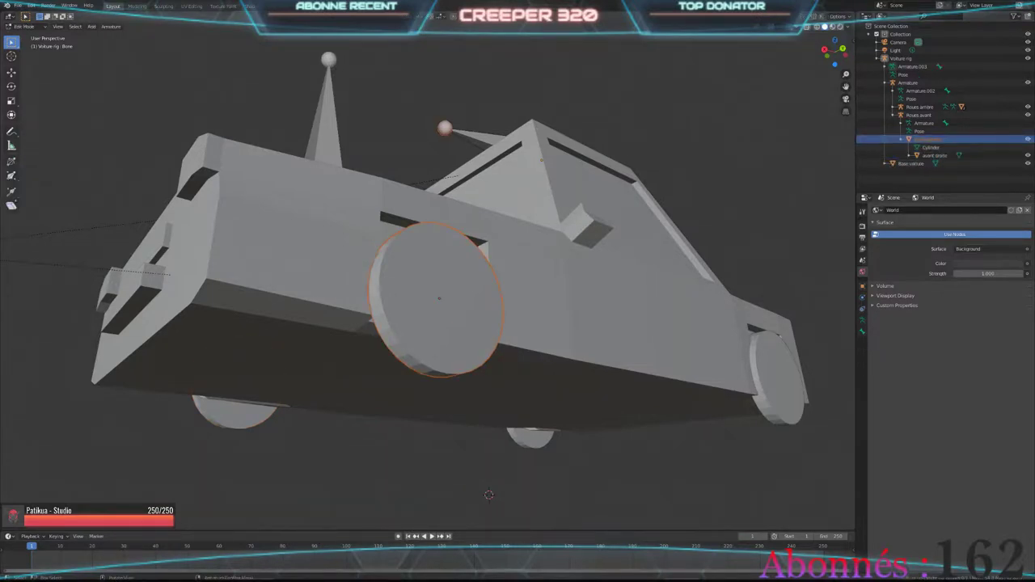
pyautogui.hotkey('ctrl', 'Tab')
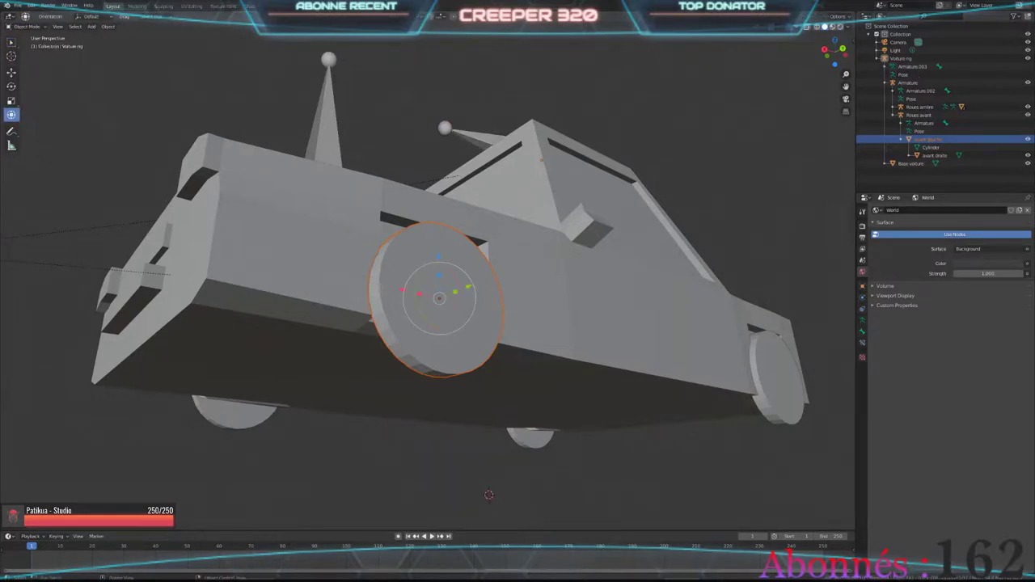
pyautogui.click(91, 25)
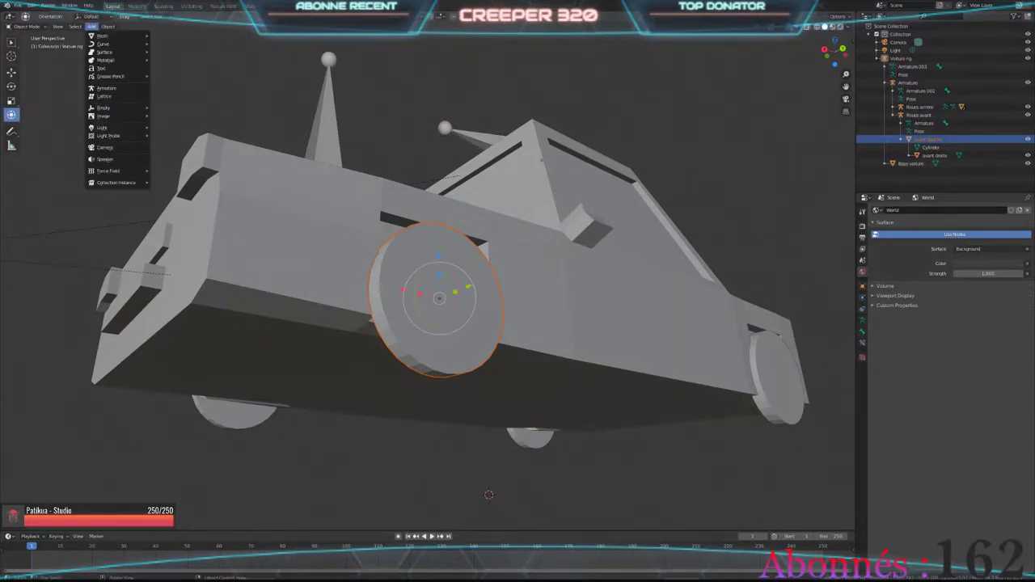
# Step: Add a new armature, rotate it 90° about Y, scale it to ~0.293 and shift it 1.04 m along X
pyautogui.click(106, 88)
pyautogui.moveTo(485, 283); pyautogui.dragTo(485, 364, button='middle')
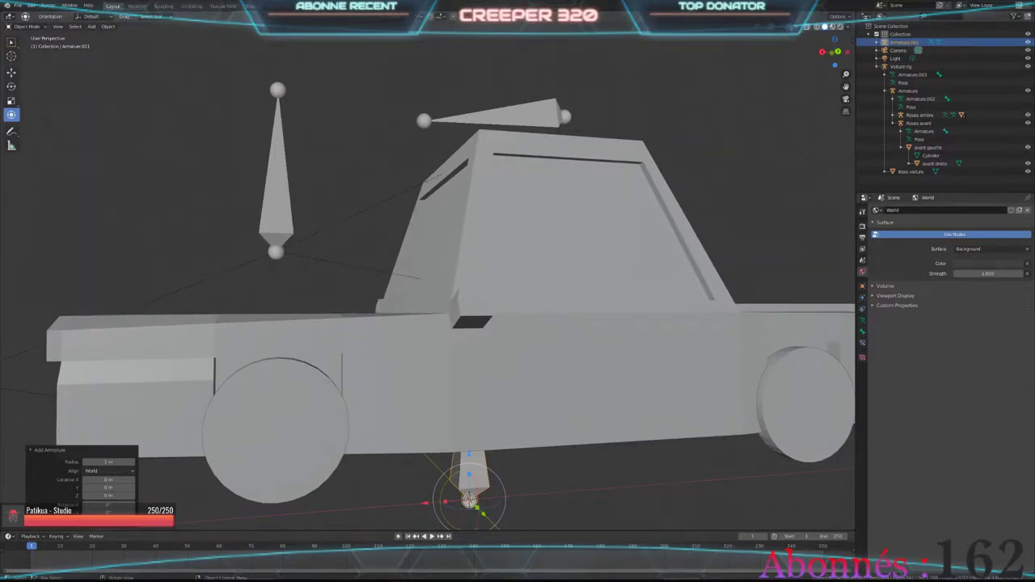
pyautogui.press('r')
pyautogui.write('y')
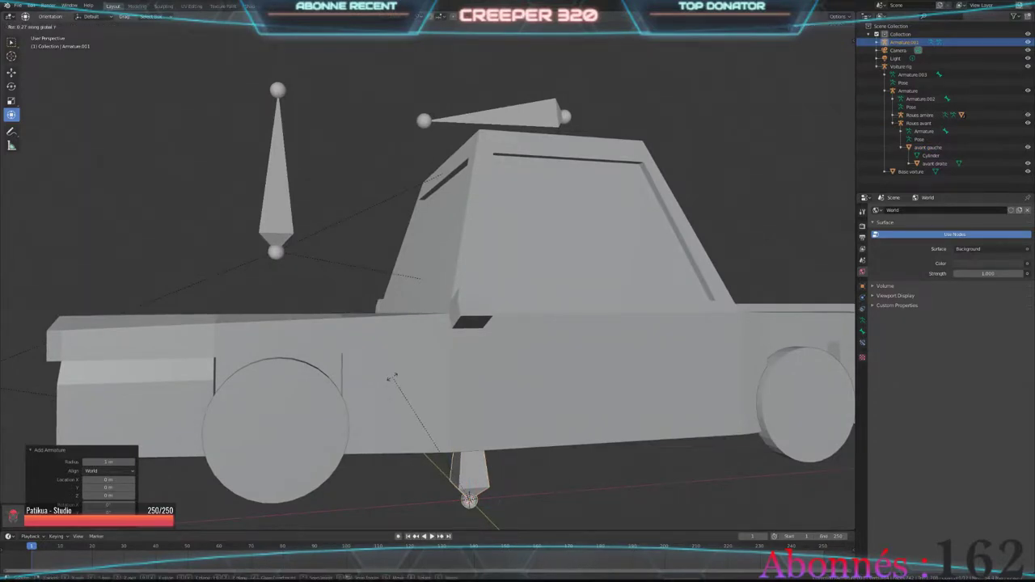
pyautogui.write('90')
pyautogui.press('Return')
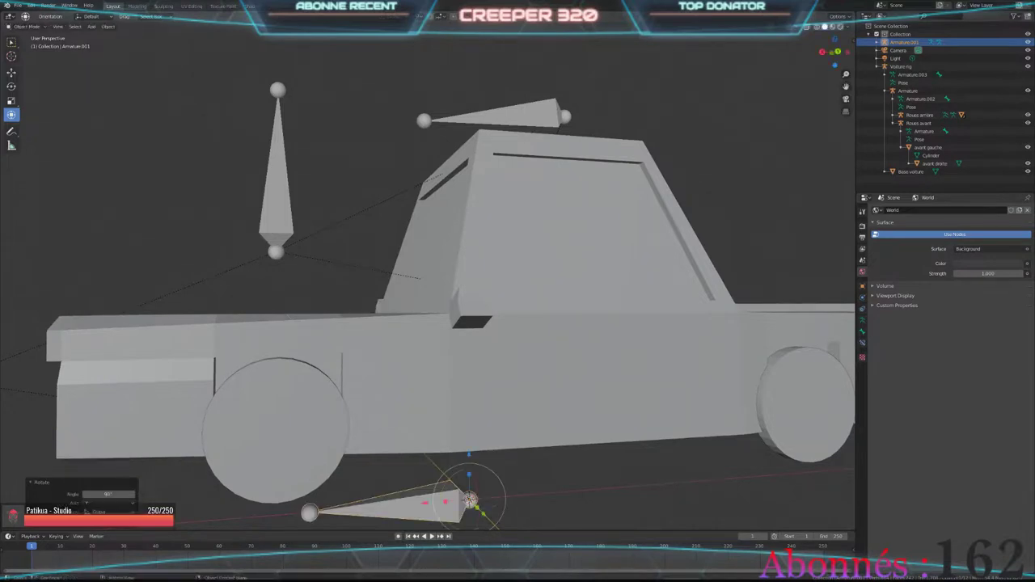
pyautogui.press('s')
pyautogui.press('Return')
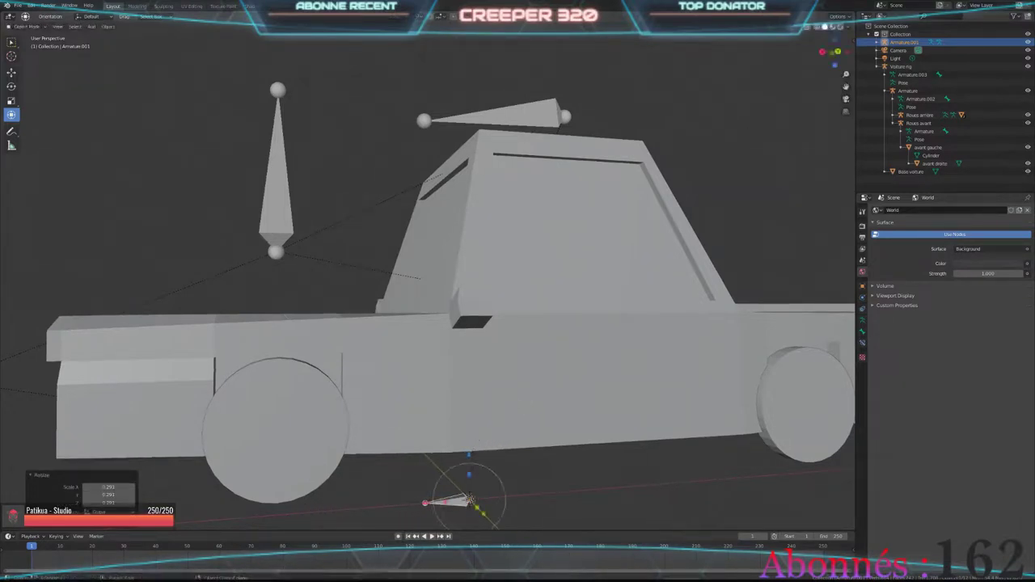
pyautogui.press('g')
pyautogui.press('Return')
# Step: Move the bone along Z and Y to bring it down level with the front-left wheel
pyautogui.press('g')
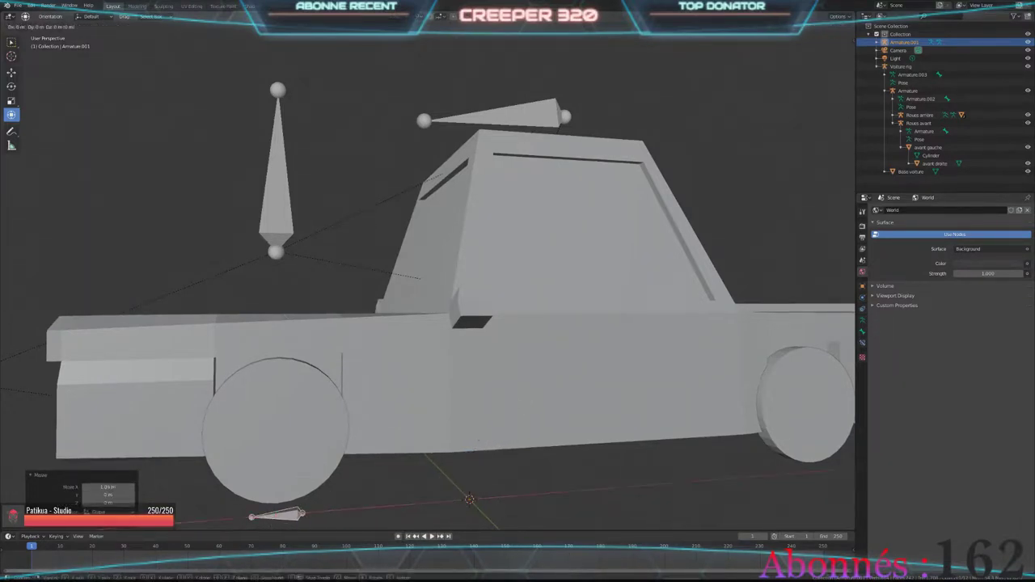
pyautogui.press('z')
pyautogui.press('Return')
pyautogui.moveTo(303, 443); pyautogui.dragTo(402, 444, button='middle')
pyautogui.press('g')
pyautogui.press('y')
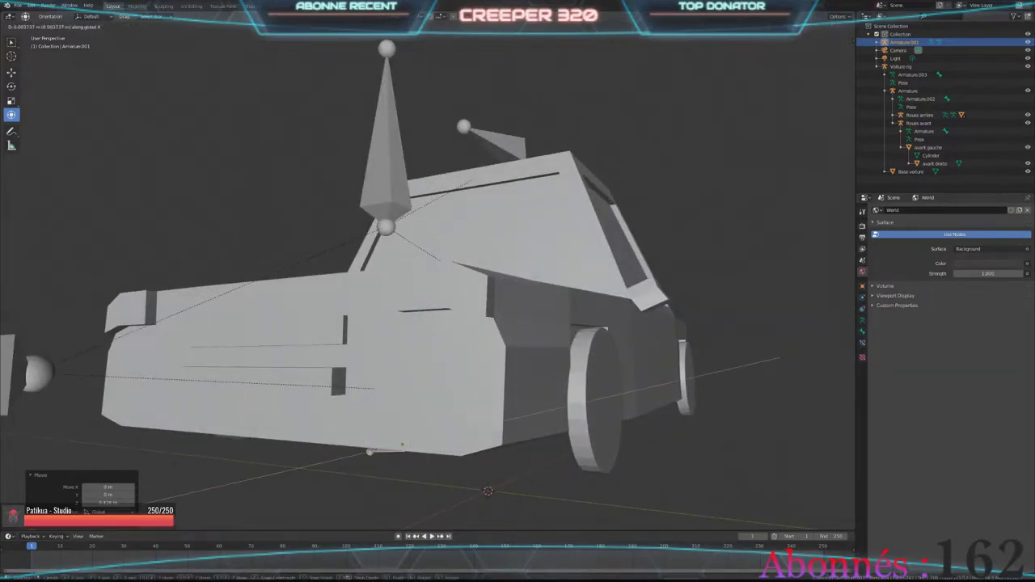
pyautogui.press('Return')
pyautogui.moveTo(658, 450); pyautogui.dragTo(347, 465, button='middle')
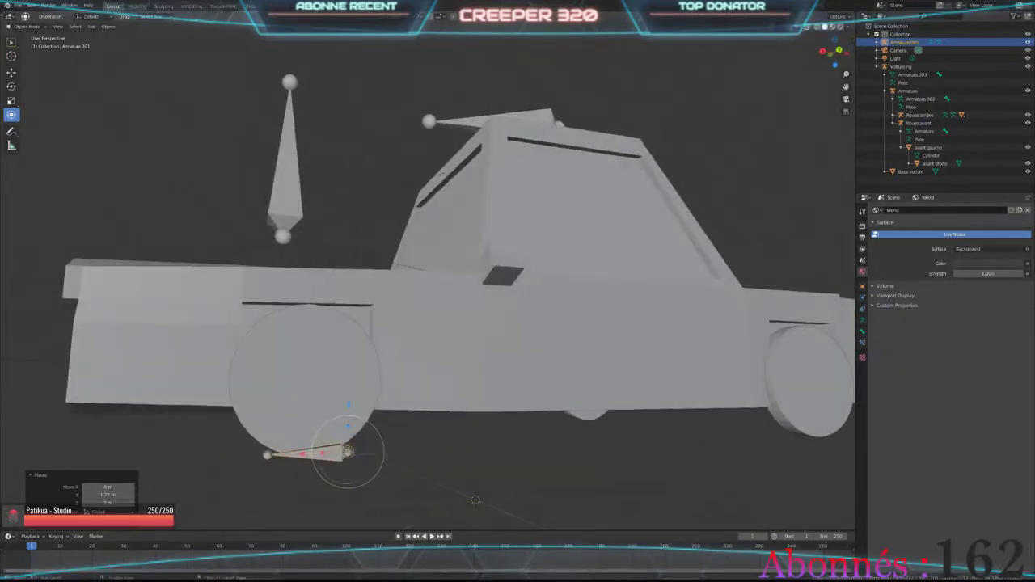
pyautogui.press('g')
pyautogui.press('z')
pyautogui.press('Return')
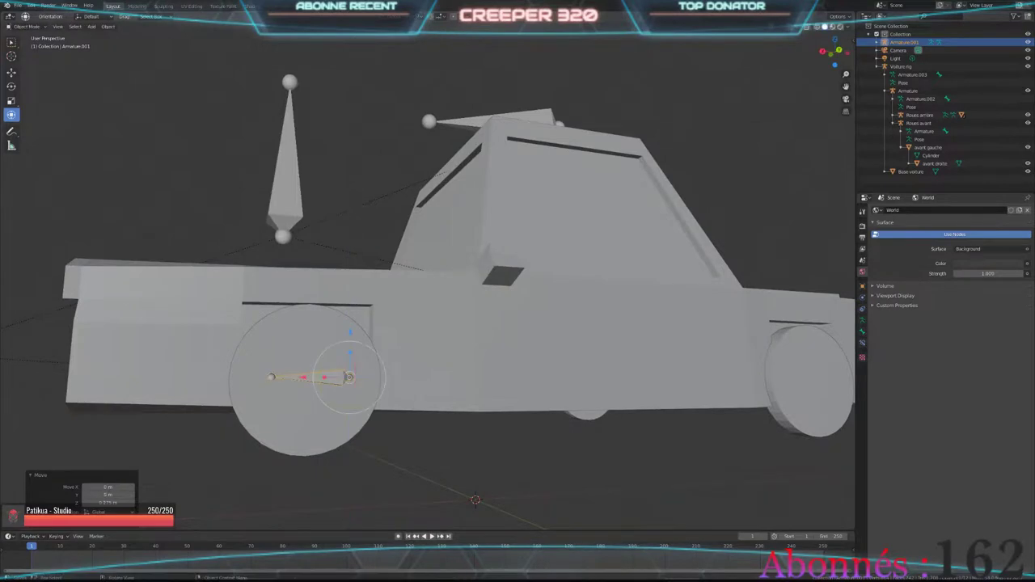
pyautogui.moveTo(475, 495); pyautogui.dragTo(469, 486, button='middle')
pyautogui.press('g')
pyautogui.press('x')
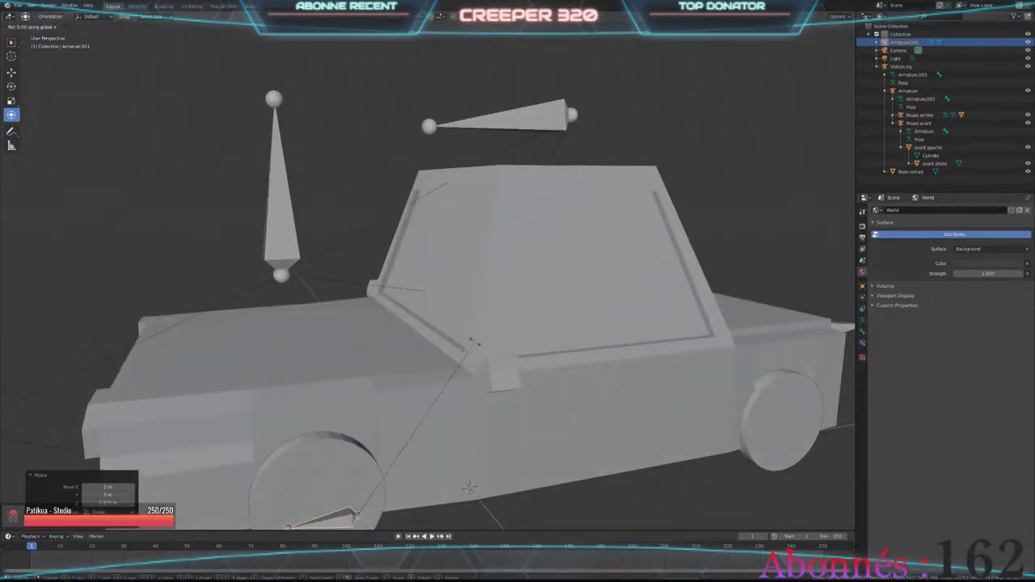
pyautogui.press('Escape')
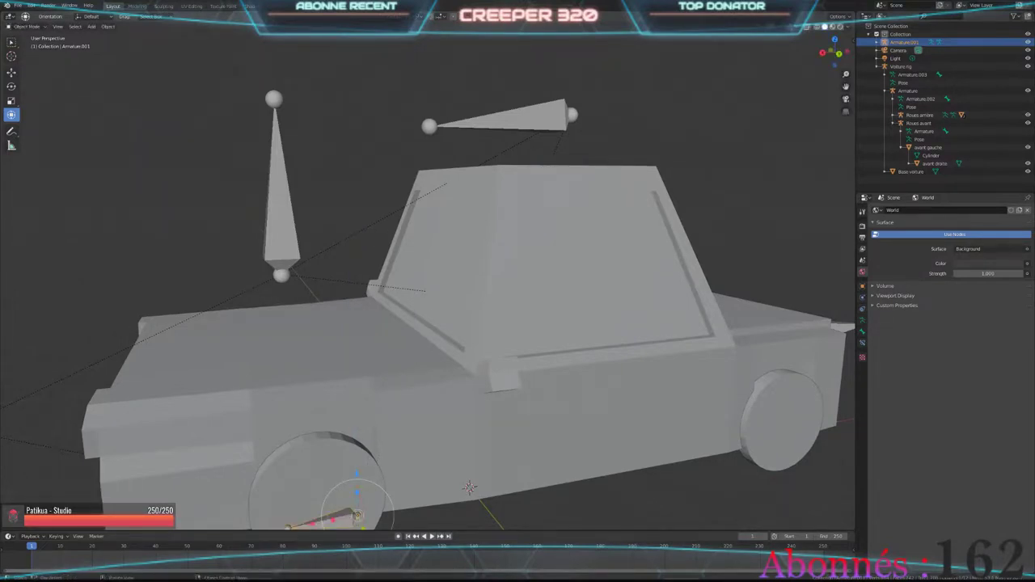
# Step: Rotate the bone 90° about Z and drag it onto the front-left wheel's centre
pyautogui.press('r')
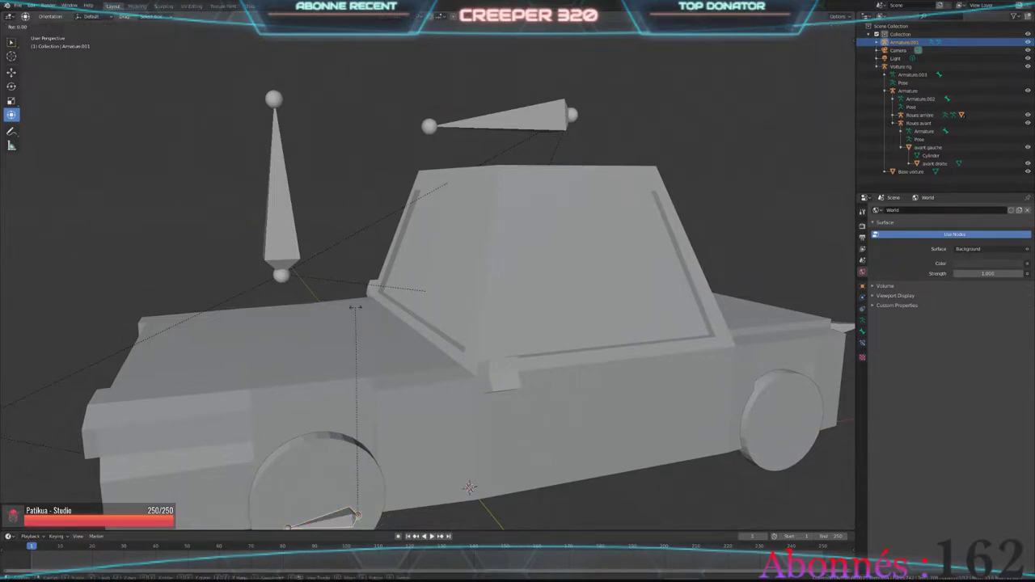
pyautogui.write('z90')
pyautogui.press('Return')
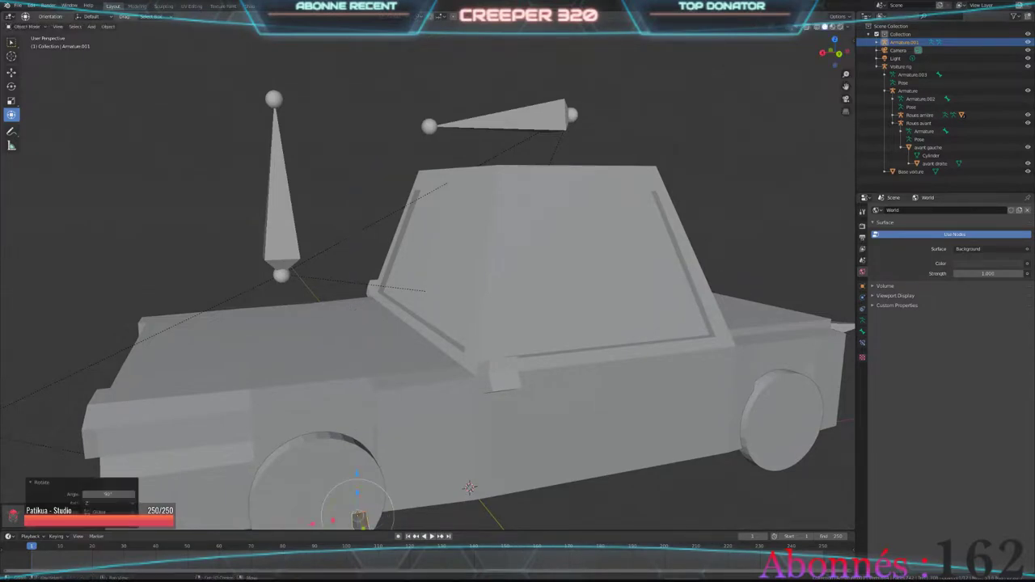
pyautogui.moveTo(428, 323); pyautogui.dragTo(485, 340, button='middle')
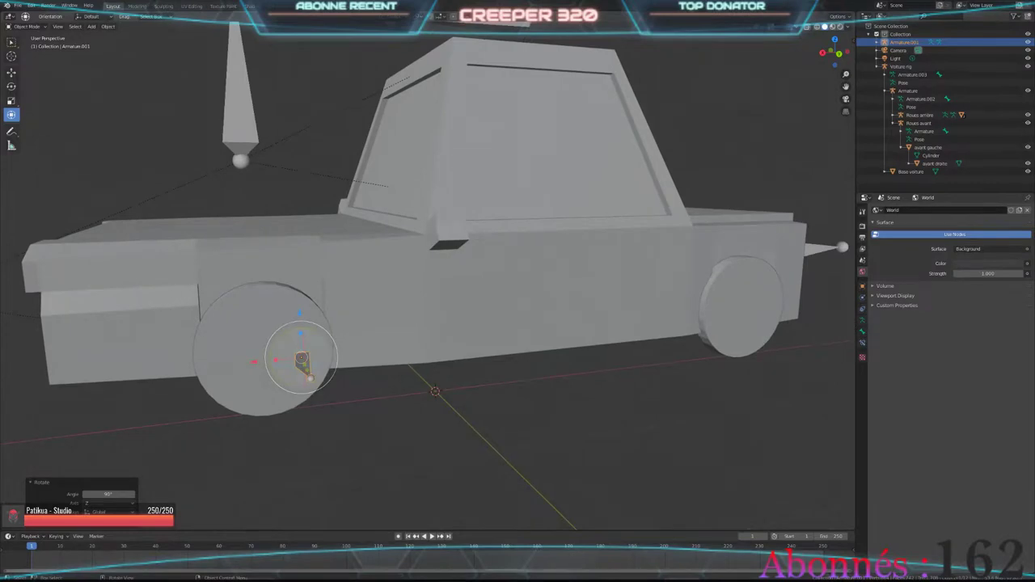
pyautogui.moveTo(254, 361); pyautogui.dragTo(213, 365)
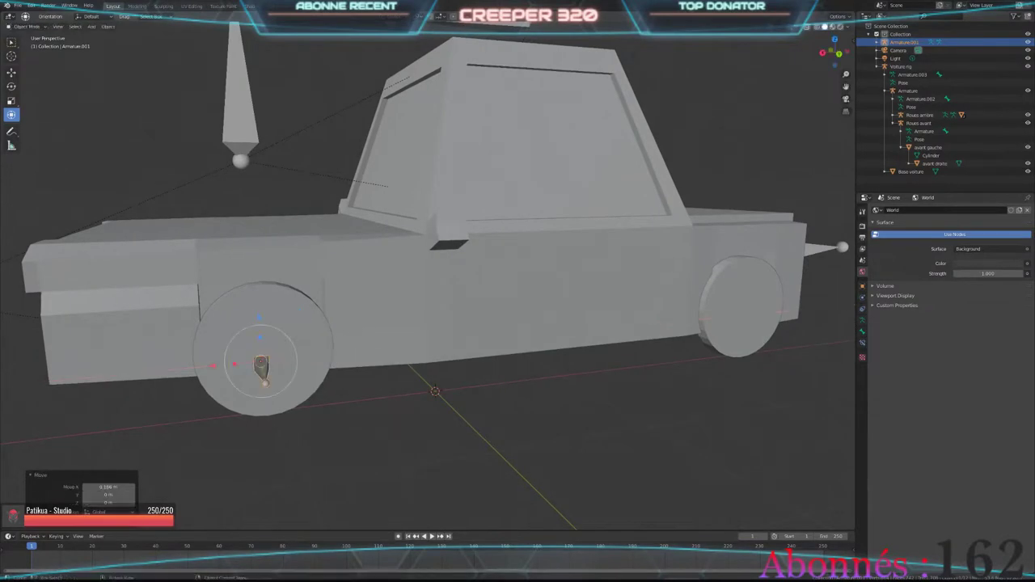
pyautogui.moveTo(436, 324); pyautogui.dragTo(453, 266, button='middle')
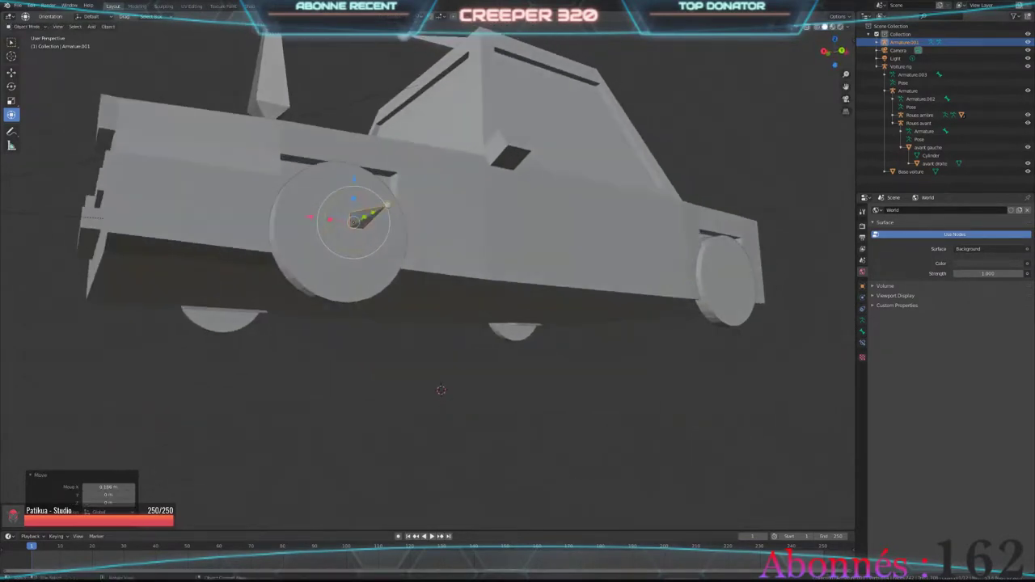
pyautogui.moveTo(353, 177); pyautogui.dragTo(353, 166)
pyautogui.moveTo(436, 324); pyautogui.dragTo(440, 364, button='middle')
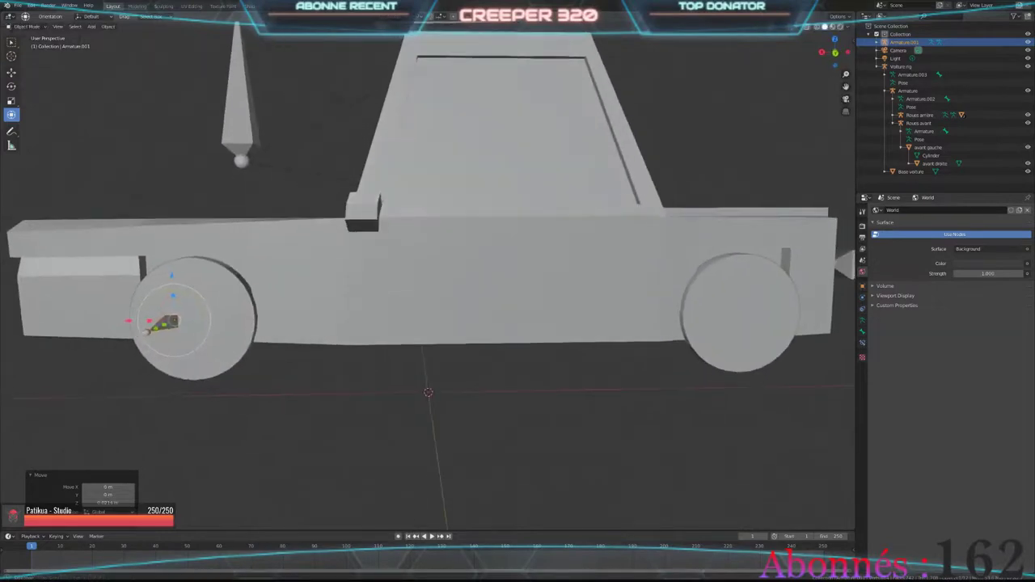
pyautogui.moveTo(232, 321); pyautogui.dragTo(239, 324)
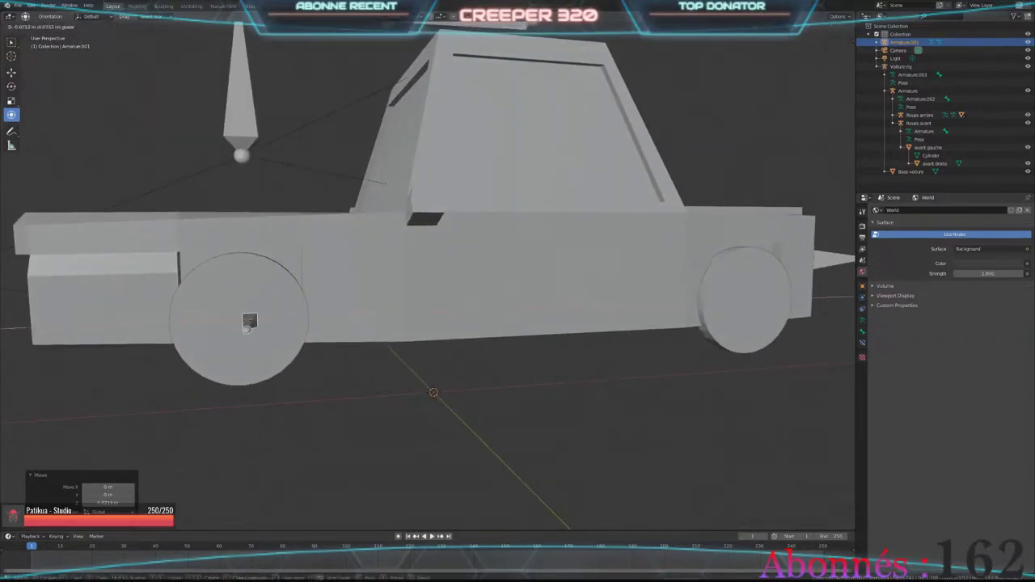
# Step: Parent the front-left wheel avant gauche to the wheel armature Armature.001
pyautogui.rightClick(239, 323)
pyautogui.moveTo(212, 330)
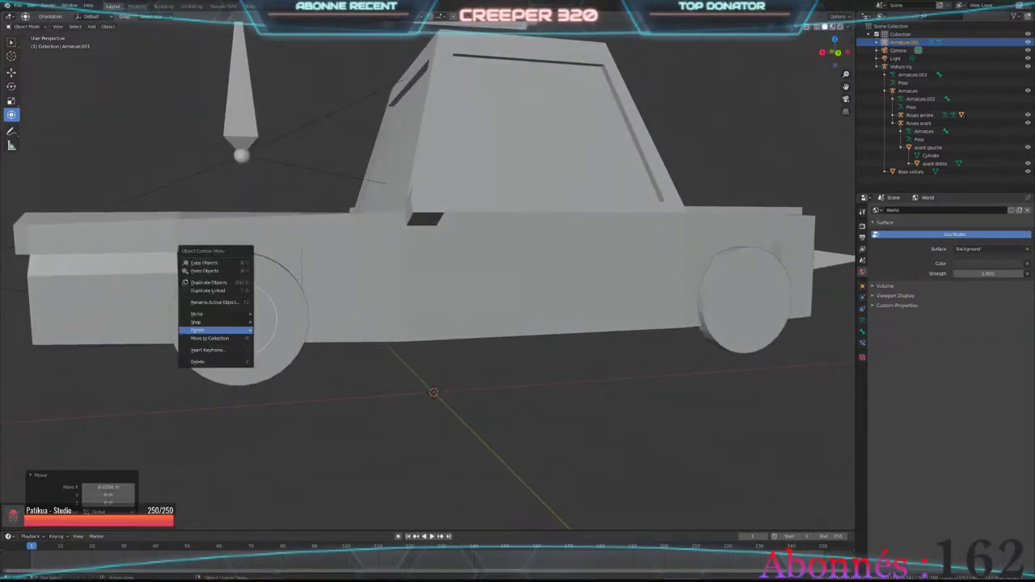
pyautogui.click(240, 321)
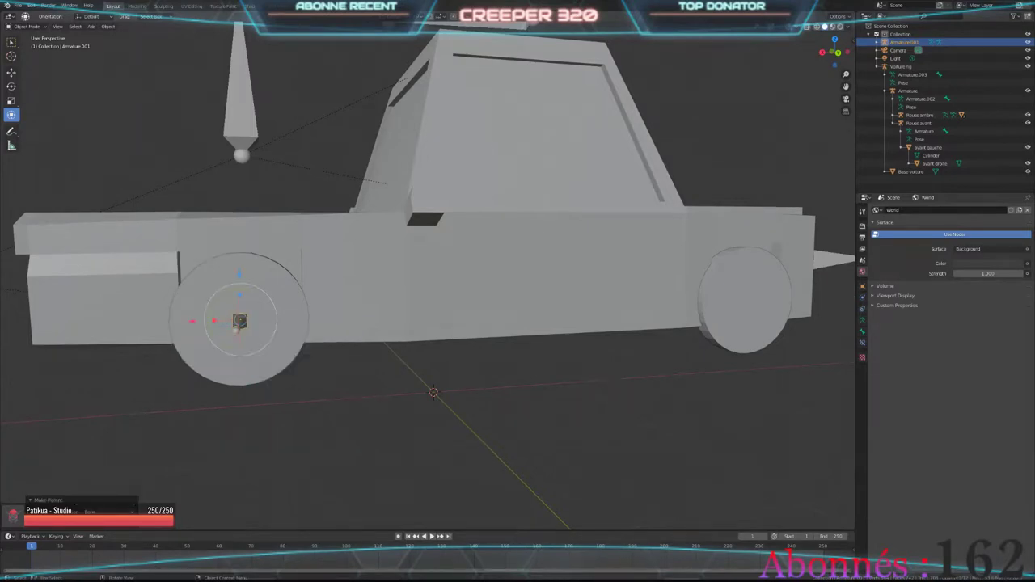
pyautogui.rightClick(162, 298)
pyautogui.moveTo(146, 298)
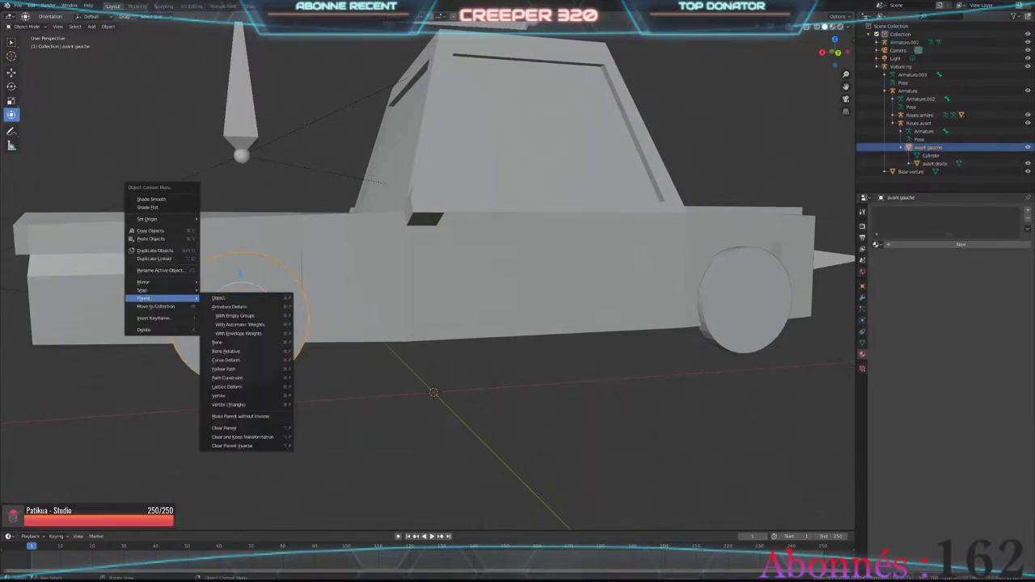
pyautogui.click(219, 297)
pyautogui.moveTo(240, 319); pyautogui.dragTo(291, 315, button='middle')
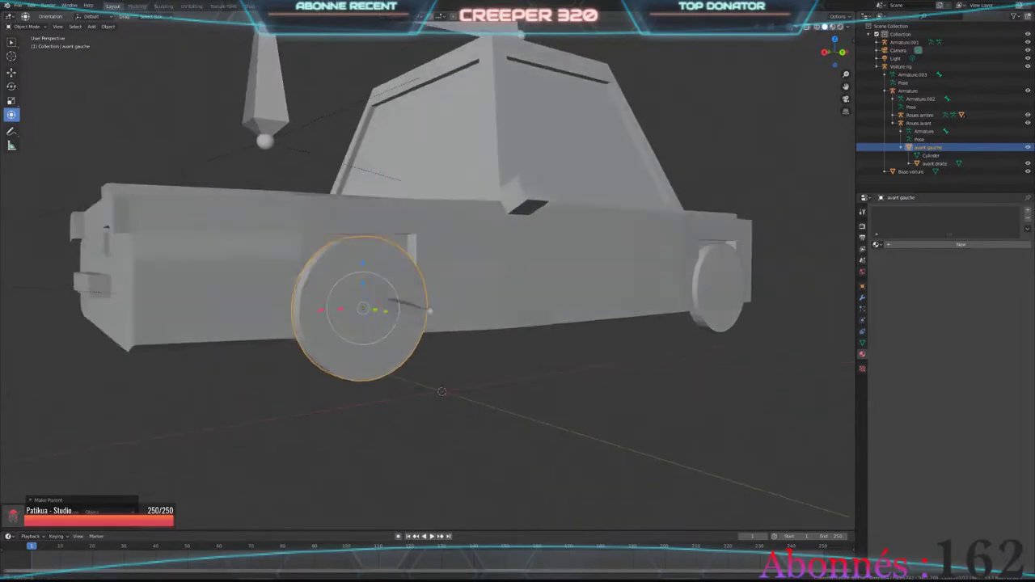
pyautogui.moveTo(428, 311); pyautogui.dragTo(457, 315, button='middle')
pyautogui.keyDown('shift'); pyautogui.click(458, 314); pyautogui.keyUp('shift')
pyautogui.rightClick(452, 313)
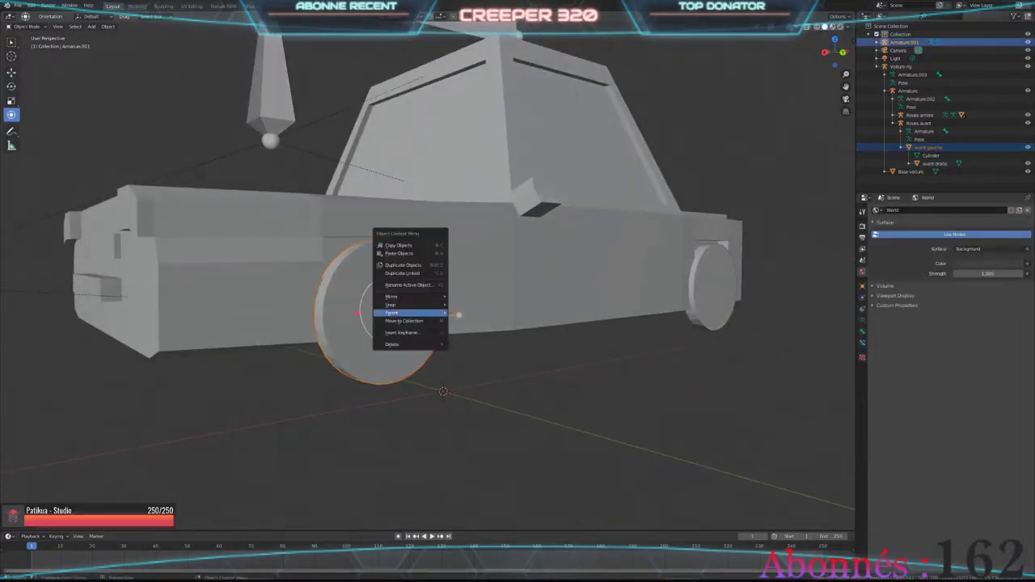
pyautogui.moveTo(409, 312)
pyautogui.click(477, 315)
pyautogui.click(477, 316)
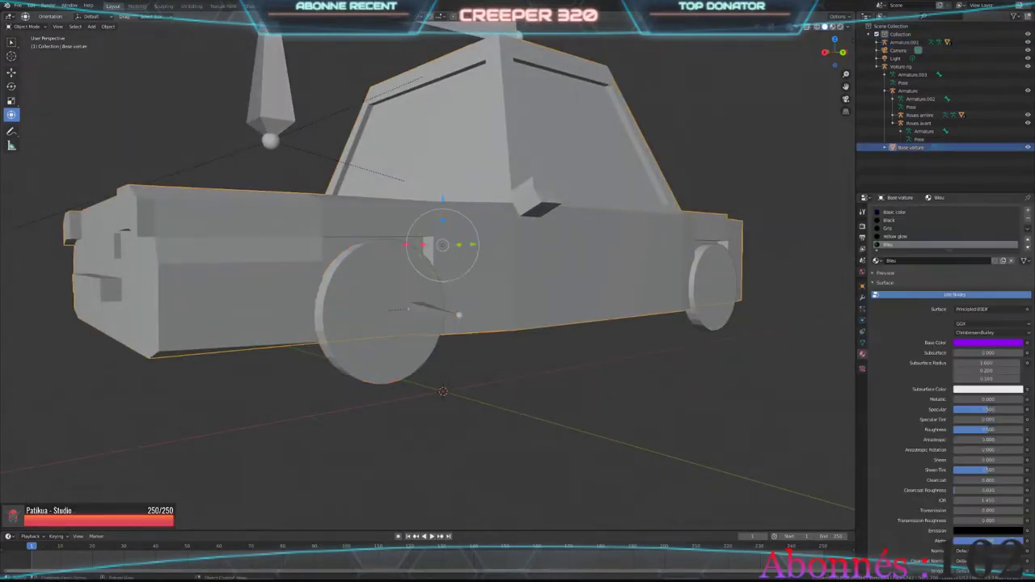
pyautogui.click(458, 315)
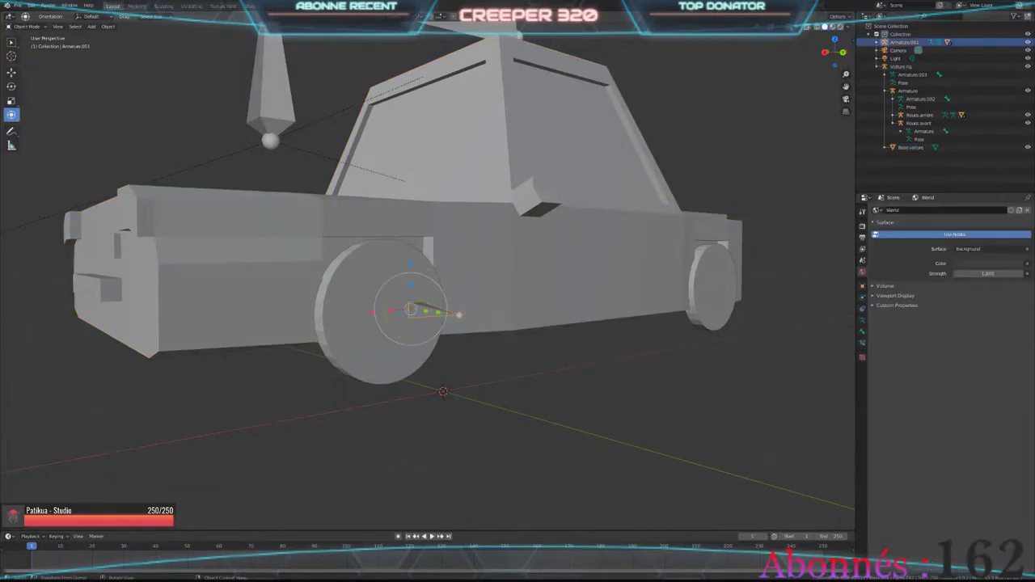
# Step: Test-rotate the wheel bone around the global Y axis
pyautogui.press('g')
pyautogui.press('Escape')
pyautogui.press('r')
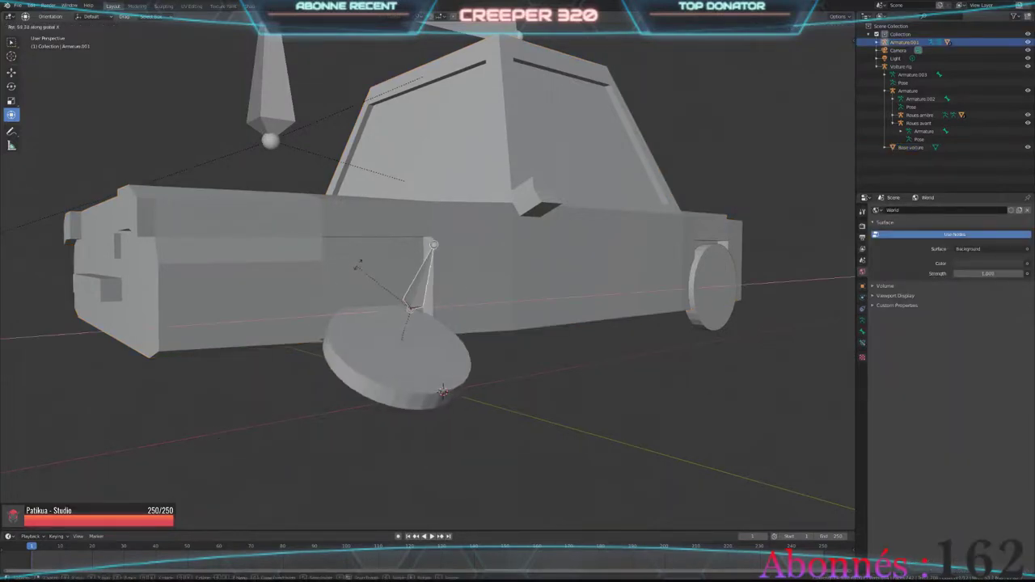
pyautogui.press('Escape')
pyautogui.press('r')
pyautogui.press('Escape')
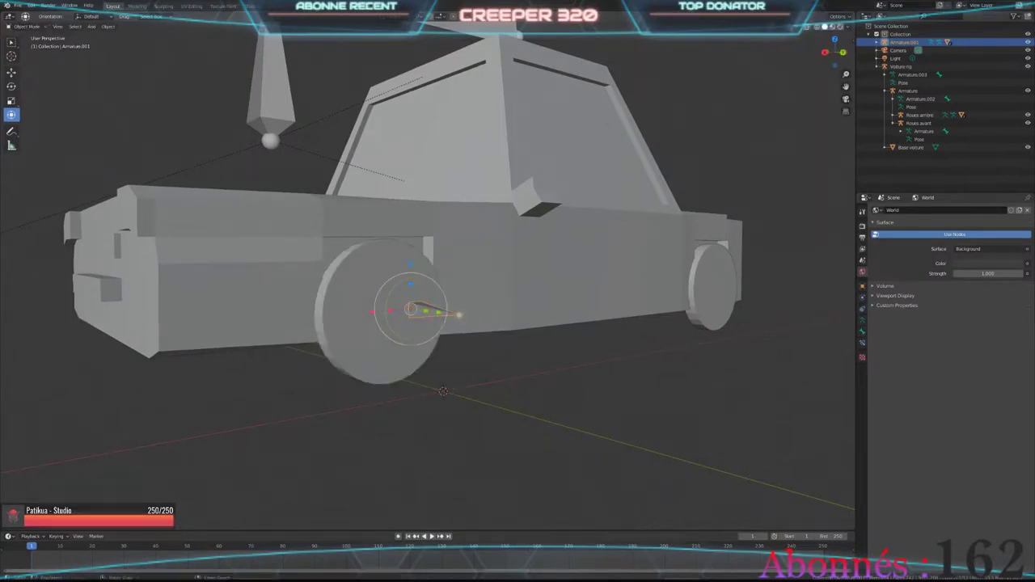
pyautogui.press('r')
pyautogui.press('y')
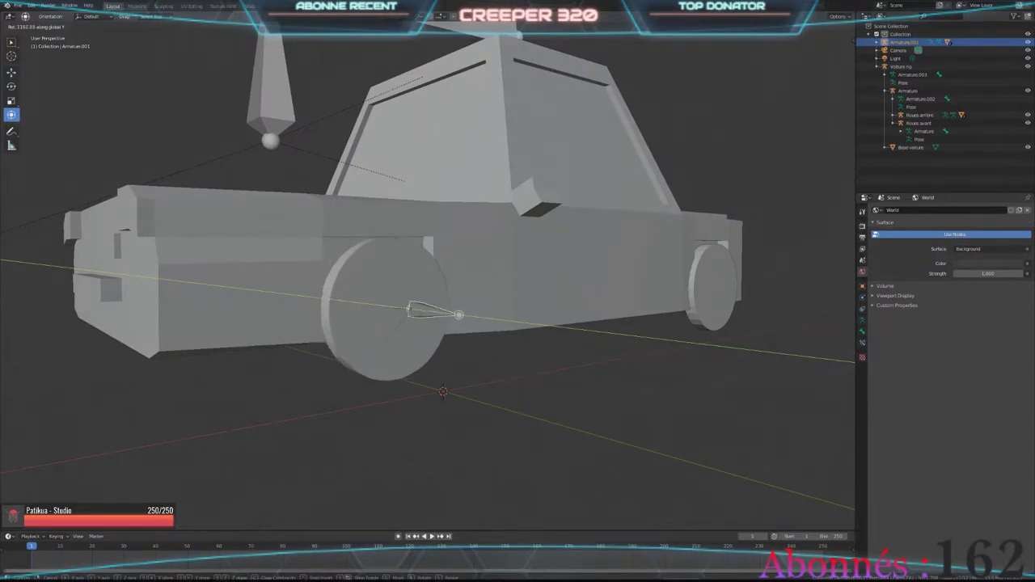
pyautogui.click(404, 180)
pyautogui.moveTo(404, 180); pyautogui.dragTo(452, 389, button='middle')
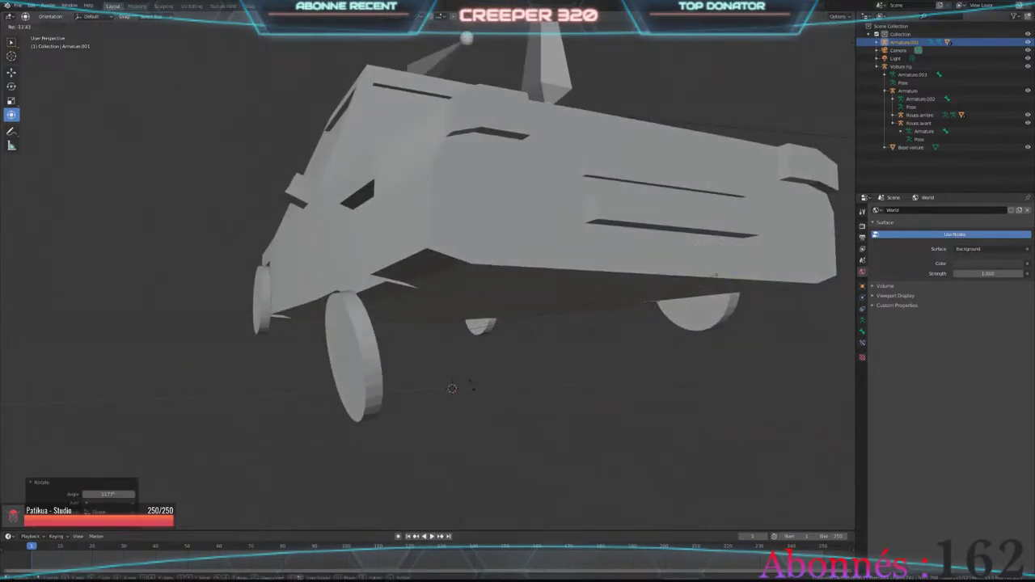
# Step: Return to object mode and undo the parenting and bone rotation changes
pyautogui.hotkey('ctrl', 'Tab')
pyautogui.click(911, 147)
pyautogui.moveTo(452, 389); pyautogui.dragTo(438, 391, button='middle')
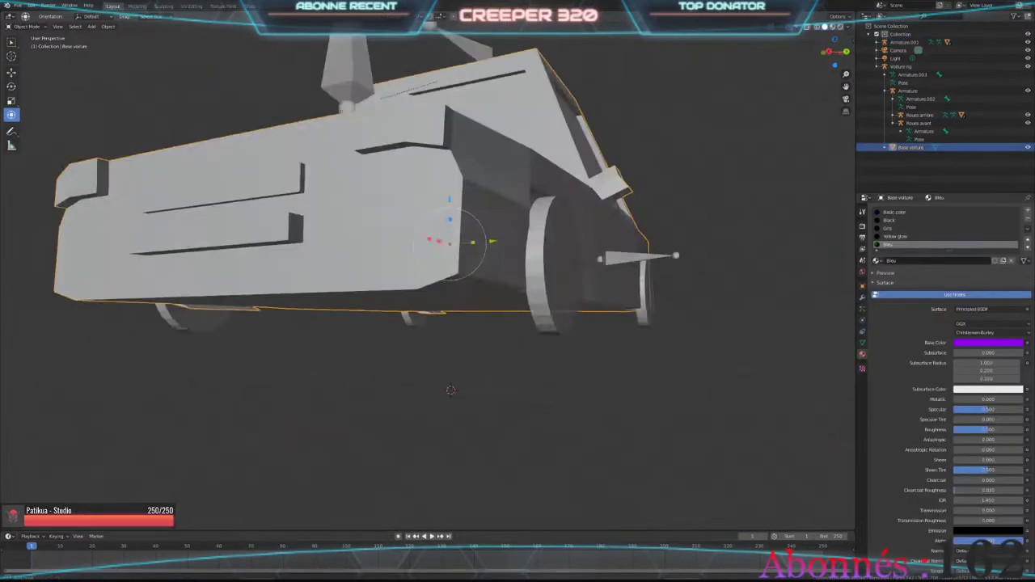
pyautogui.hotkey('ctrl', 'z')
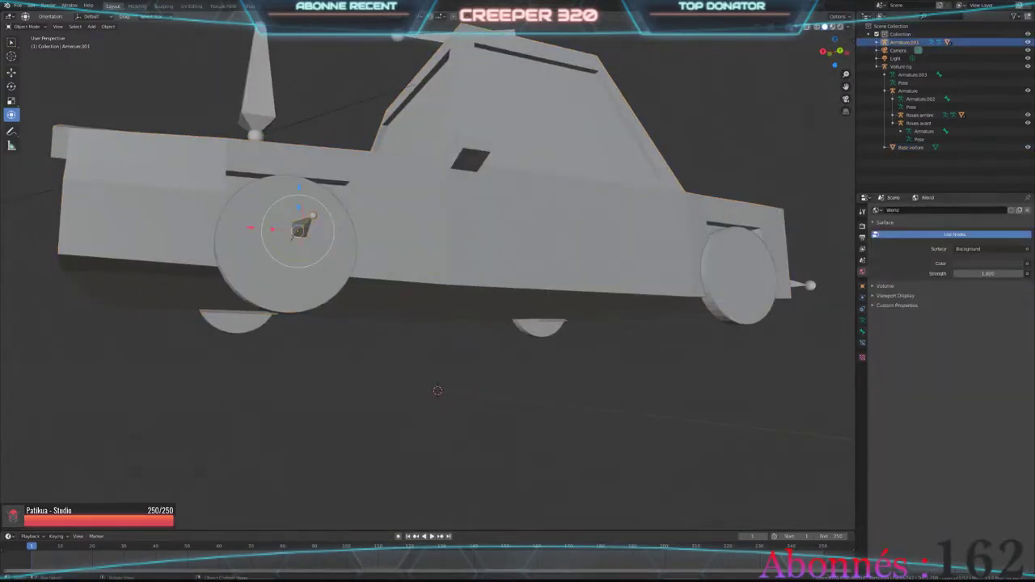
pyautogui.hotkey('ctrl', 'z')
pyautogui.hotkey('ctrl', 'z')
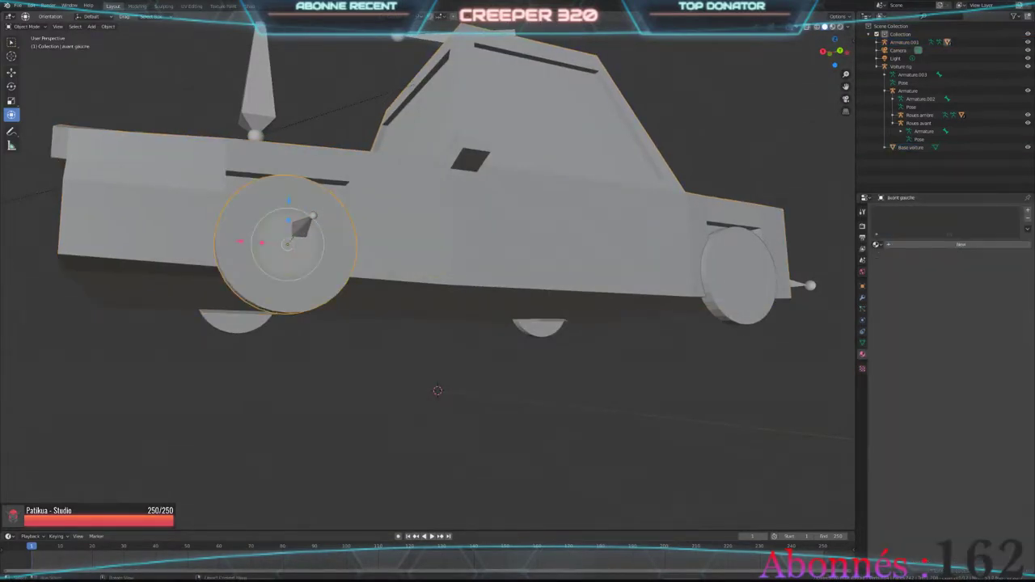
pyautogui.hotkey('ctrl', 'z')
pyautogui.hotkey('ctrl', 'z')
pyautogui.hotkey('ctrl', 'z')
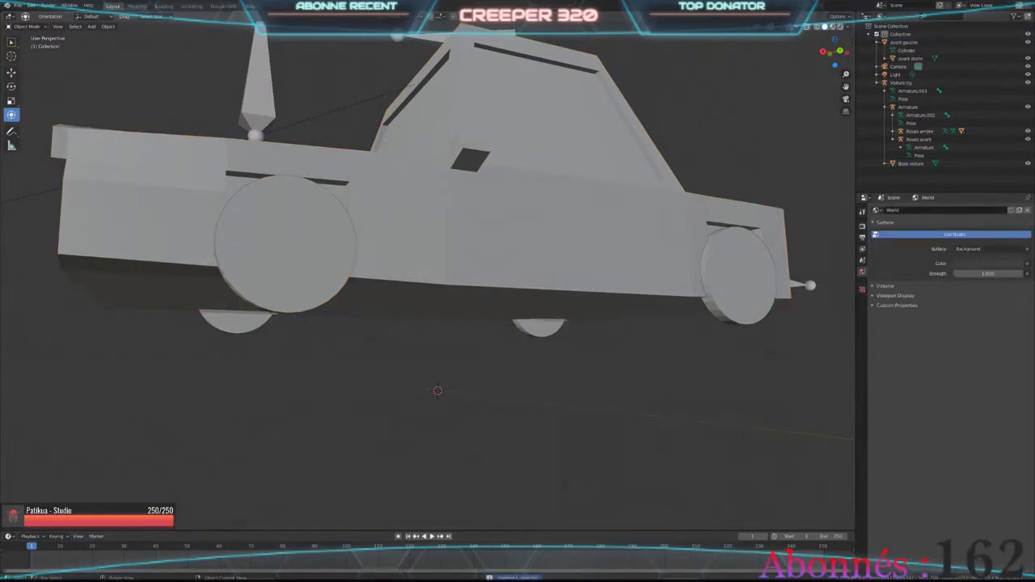
pyautogui.moveTo(438, 391); pyautogui.dragTo(444, 391, button='middle')
pyautogui.hotkey('ctrl', 'z')
pyautogui.hotkey('ctrl', 'z')
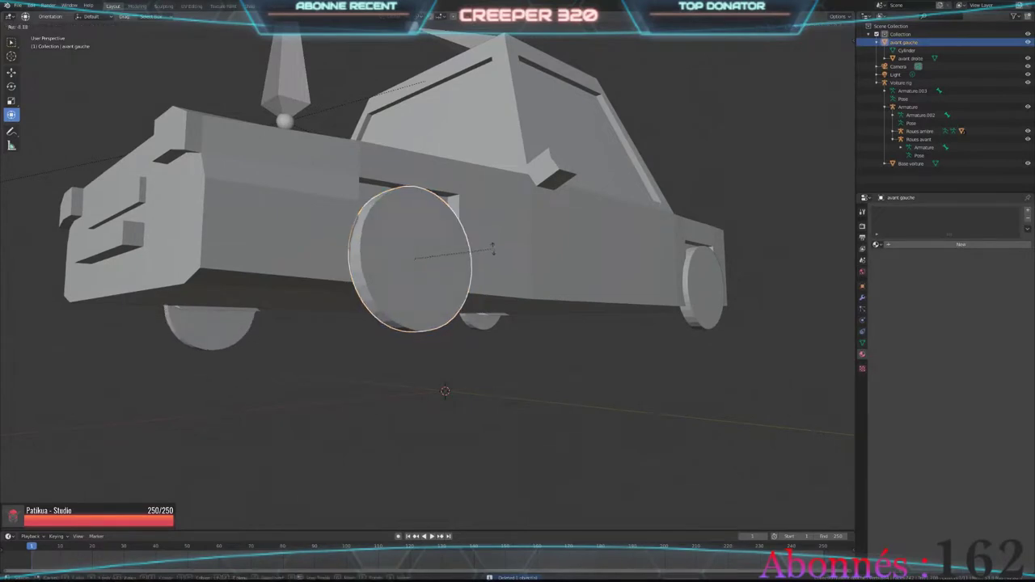
pyautogui.hotkey('ctrl', 'shift', 'z')
# Step: Rotate the front-left wheel around Y once more, then undo back through the bone placement
pyautogui.press('r')
pyautogui.press('y')
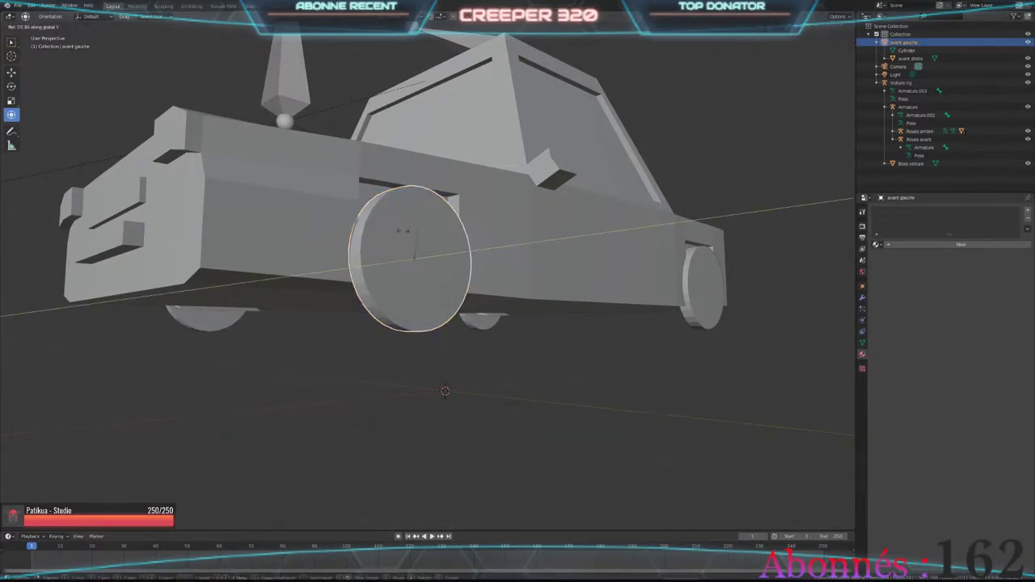
pyautogui.press('Return')
pyautogui.hotkey('ctrl', 'z')
pyautogui.hotkey('ctrl', 'z')
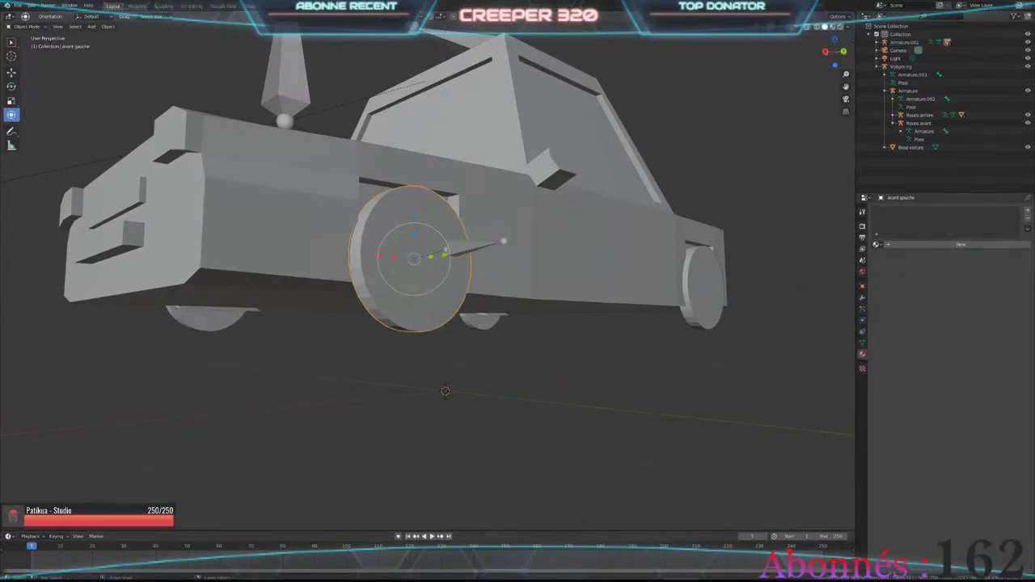
pyautogui.hotkey('ctrl', 'z')
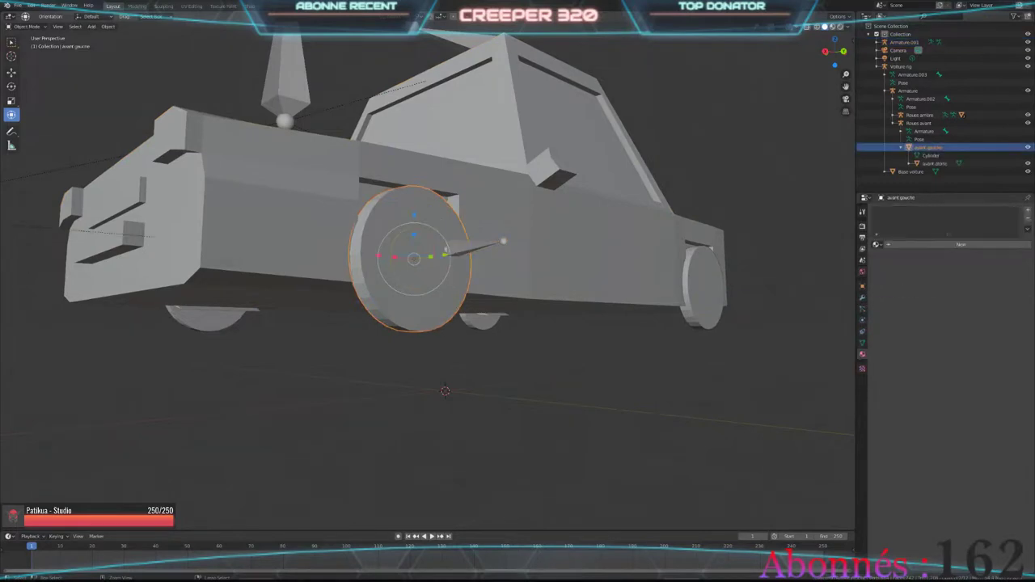
pyautogui.hotkey('ctrl', 'z')
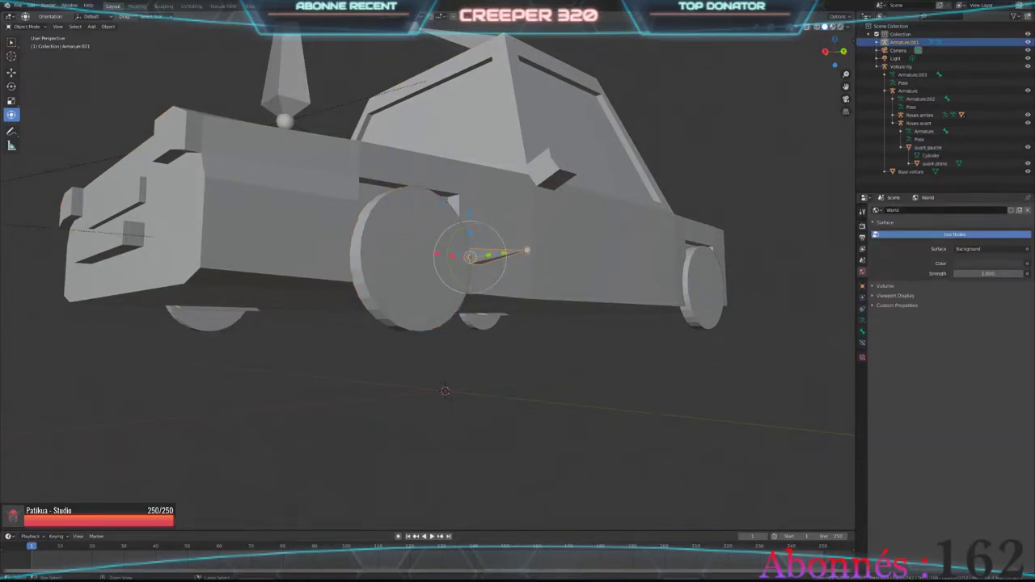
pyautogui.hotkey('ctrl', 'z')
pyautogui.hotkey('ctrl', 'z')
pyautogui.hotkey('ctrl', 'z')
pyautogui.hotkey('ctrl', 'z')
pyautogui.hotkey('ctrl', 'z')
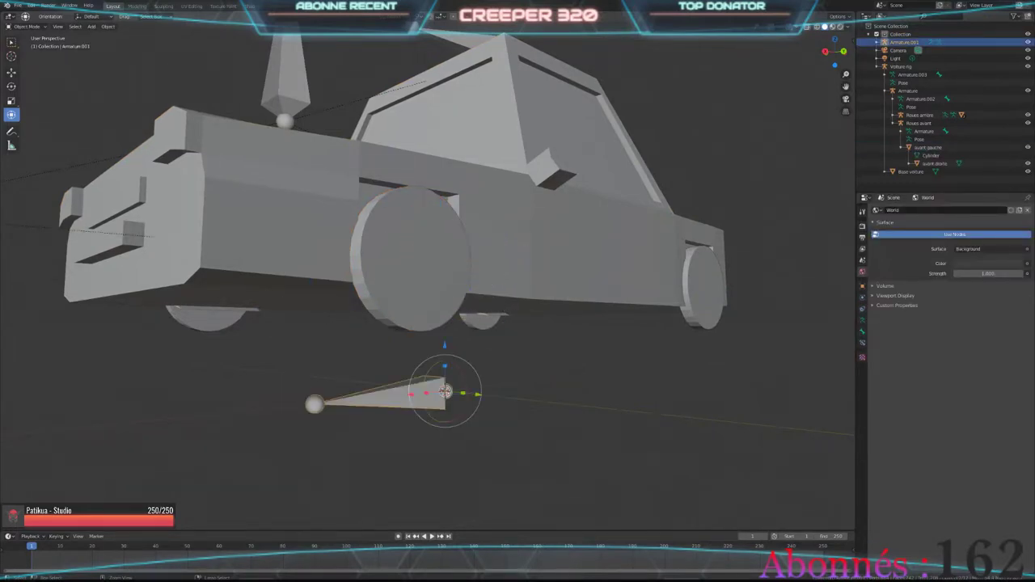
pyautogui.hotkey('ctrl', 'z')
pyautogui.hotkey('ctrl', 'z')
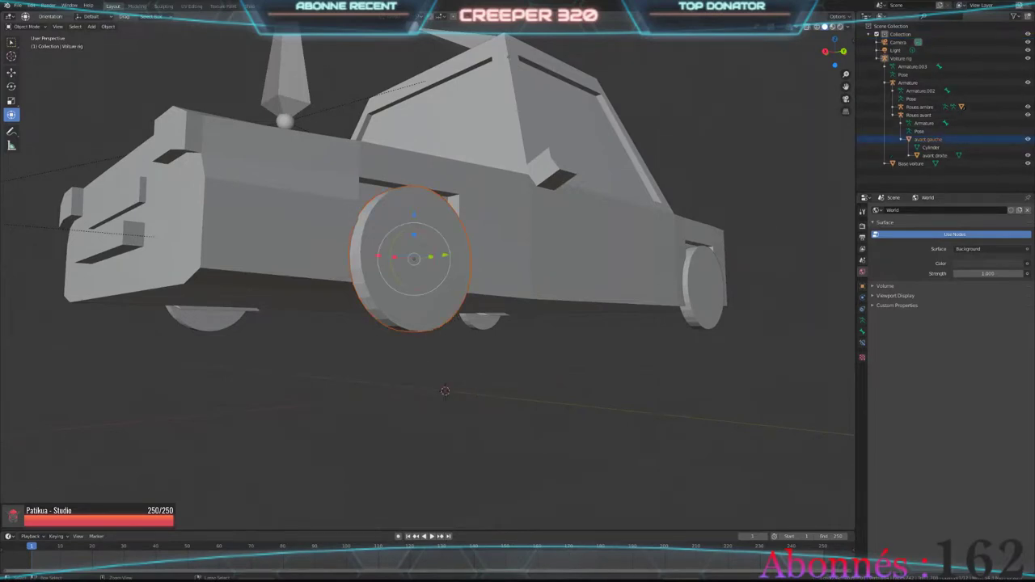
# Step: Add the front-right wheel to the selection and enlarge the timeline upward
pyautogui.moveTo(428, 323); pyautogui.dragTo(485, 308, button='middle')
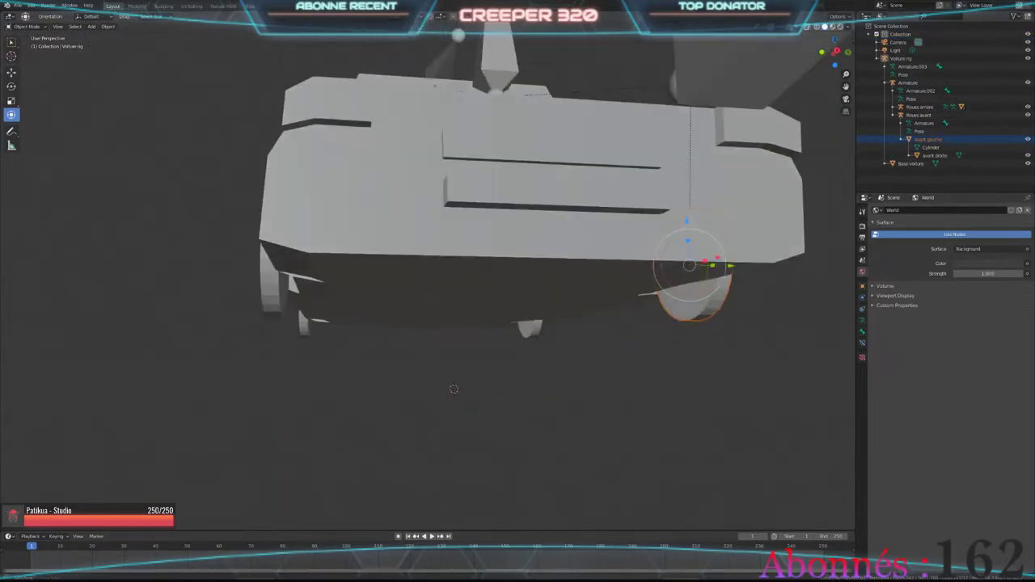
pyautogui.moveTo(429, 323); pyautogui.dragTo(501, 300, button='middle')
pyautogui.keyDown('shift'); pyautogui.click(537, 275); pyautogui.keyUp('shift')
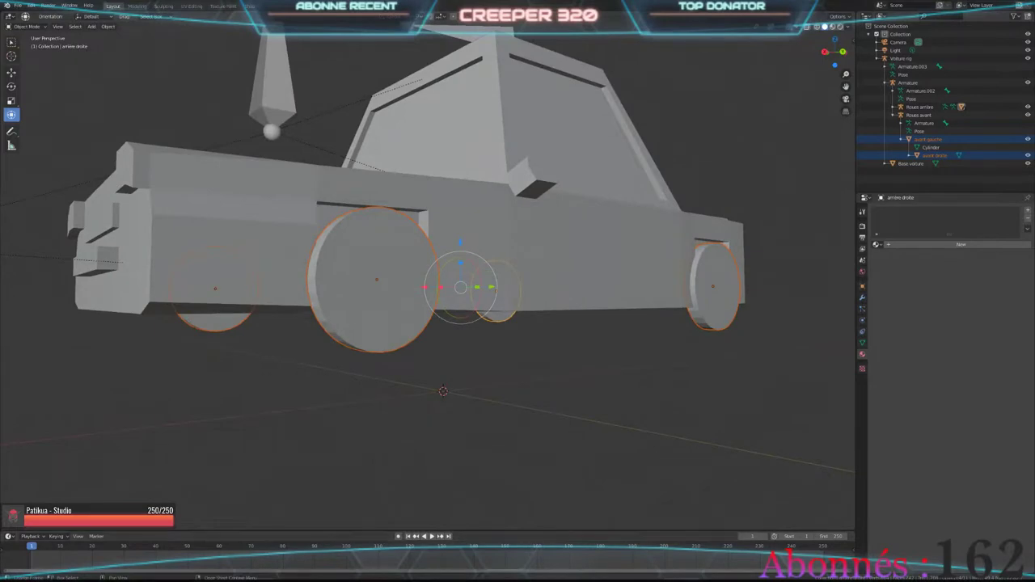
pyautogui.moveTo(243, 532); pyautogui.dragTo(243, 435)
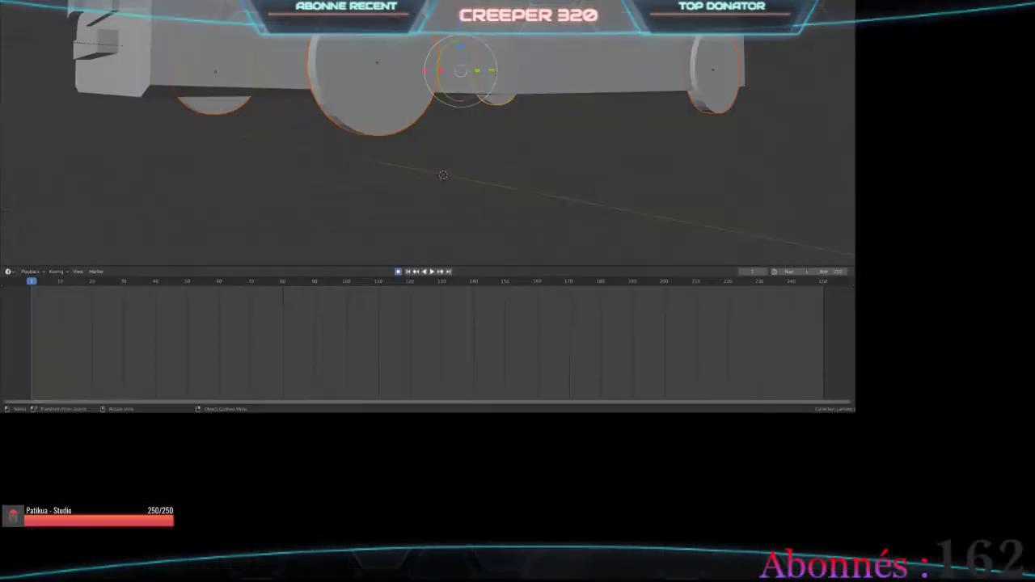
# Step: Select all four wheels, key their rotation at frame 1, then move to frame 20
pyautogui.click(373, 243)
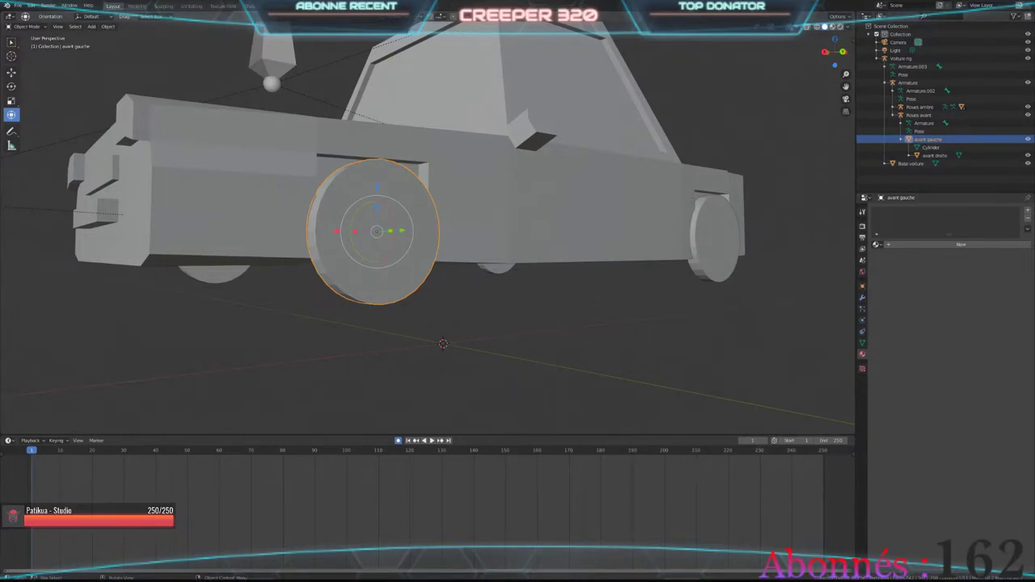
pyautogui.keyDown('shift'); pyautogui.click(712, 239); pyautogui.keyUp('shift')
pyautogui.keyDown('shift'); pyautogui.click(214, 270); pyautogui.keyUp('shift')
pyautogui.keyDown('shift'); pyautogui.click(498, 263); pyautogui.keyUp('shift')
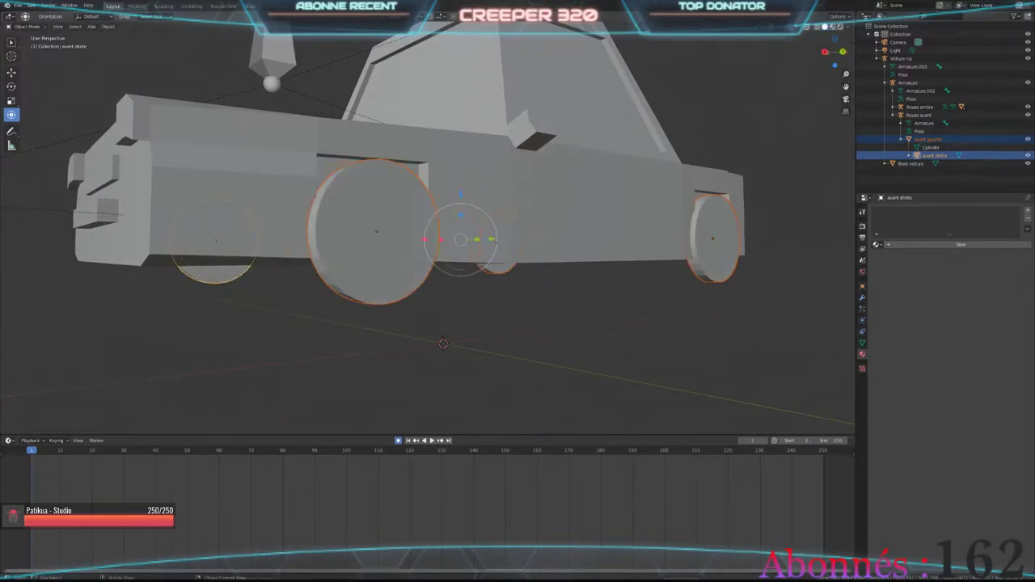
pyautogui.press('r')
pyautogui.press('Return')
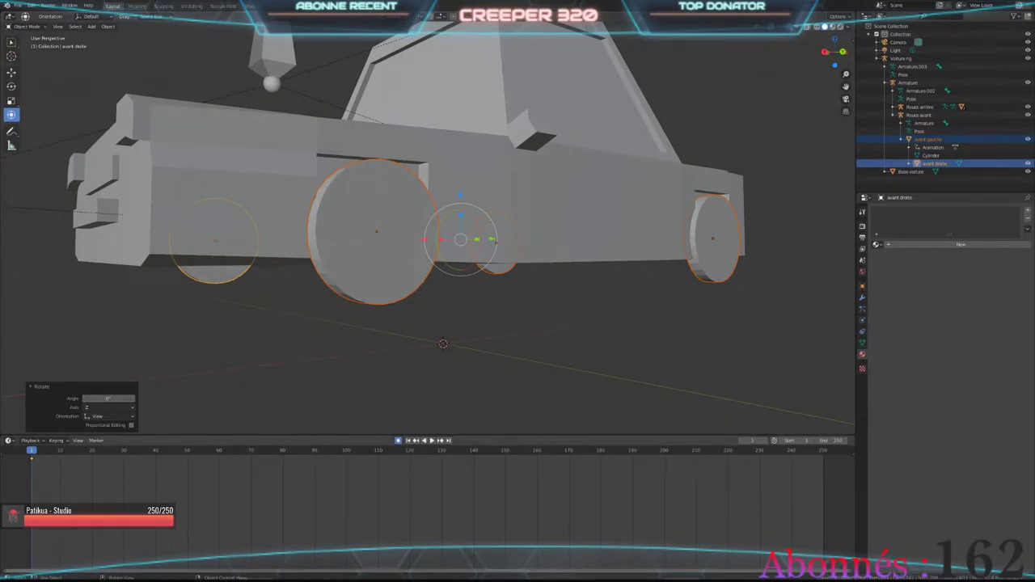
pyautogui.moveTo(49, 450); pyautogui.dragTo(92, 450)
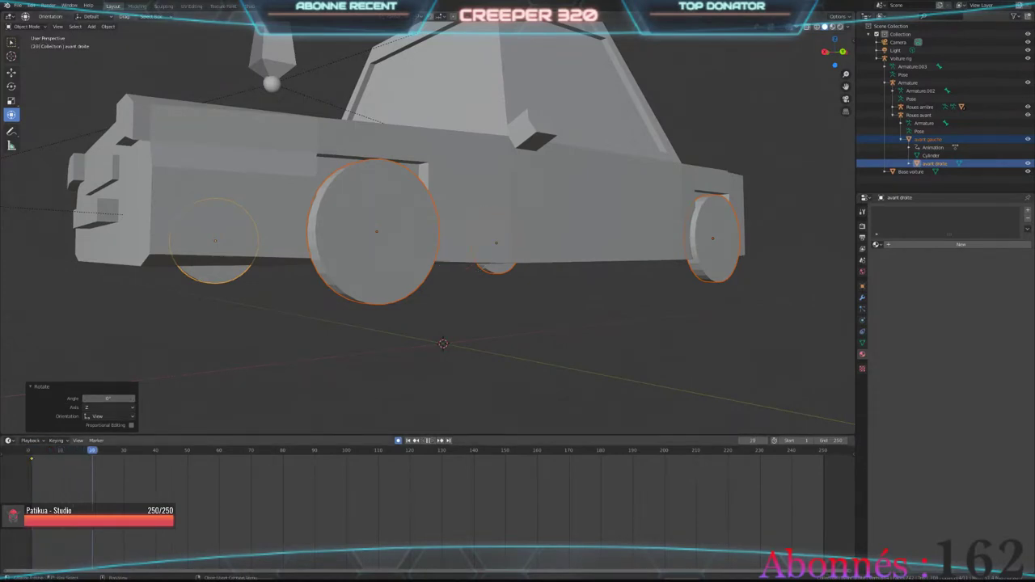
pyautogui.click(927, 139)
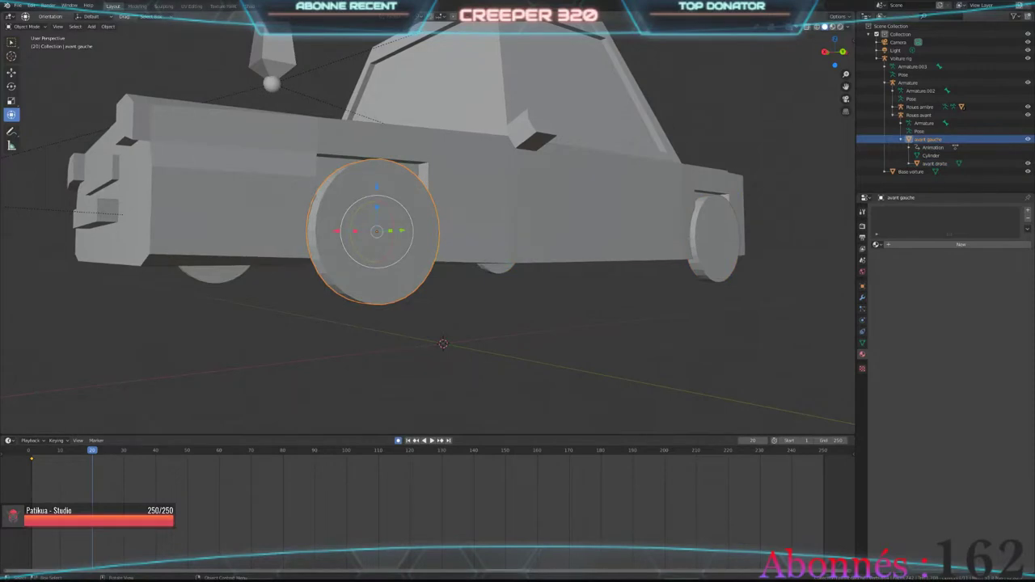
# Step: Rotate avant gauche about 1200° around X at frame 20, keying the rotation
pyautogui.hotkey('ctrl', '[')
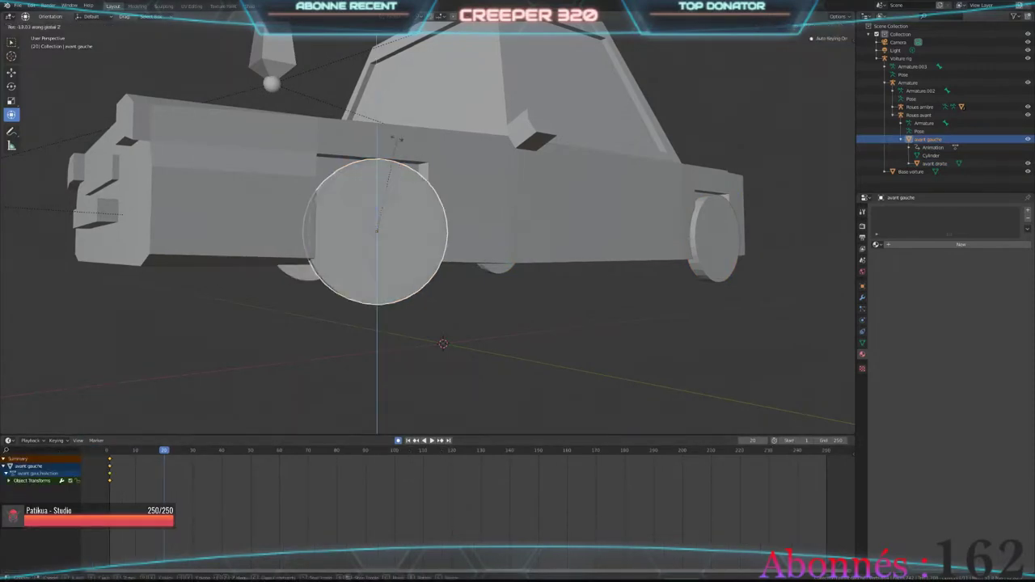
pyautogui.press('r')
pyautogui.press('x')
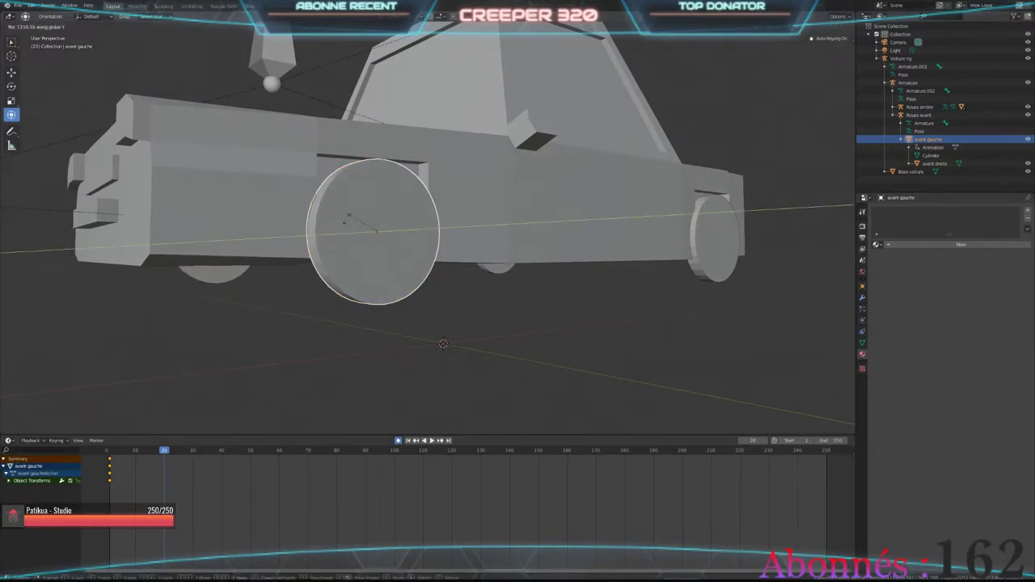
pyautogui.click(348, 217)
pyautogui.click(108, 398)
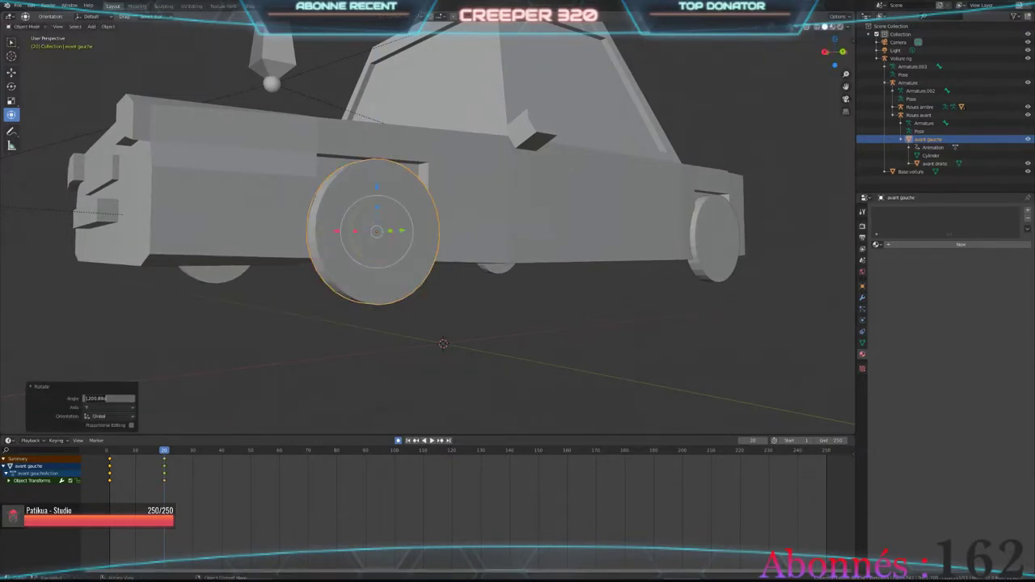
# Step: Rotate both rear wheels 1201° around X, then play the animation from the start
pyautogui.moveTo(485, 242); pyautogui.dragTo(566, 235, button='middle')
pyautogui.click(744, 235)
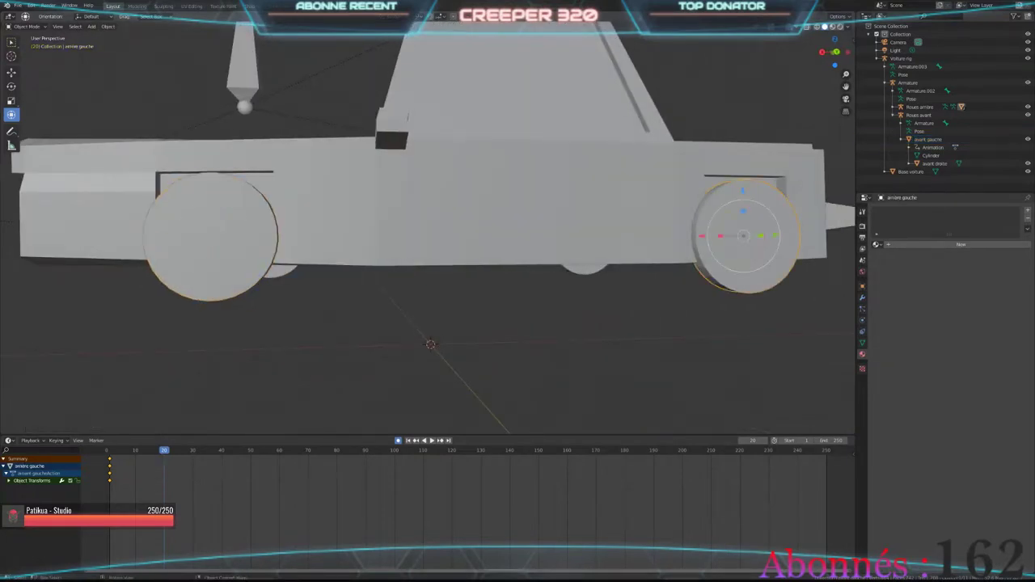
pyautogui.keyDown('shift'); pyautogui.click(582, 269); pyautogui.keyUp('shift')
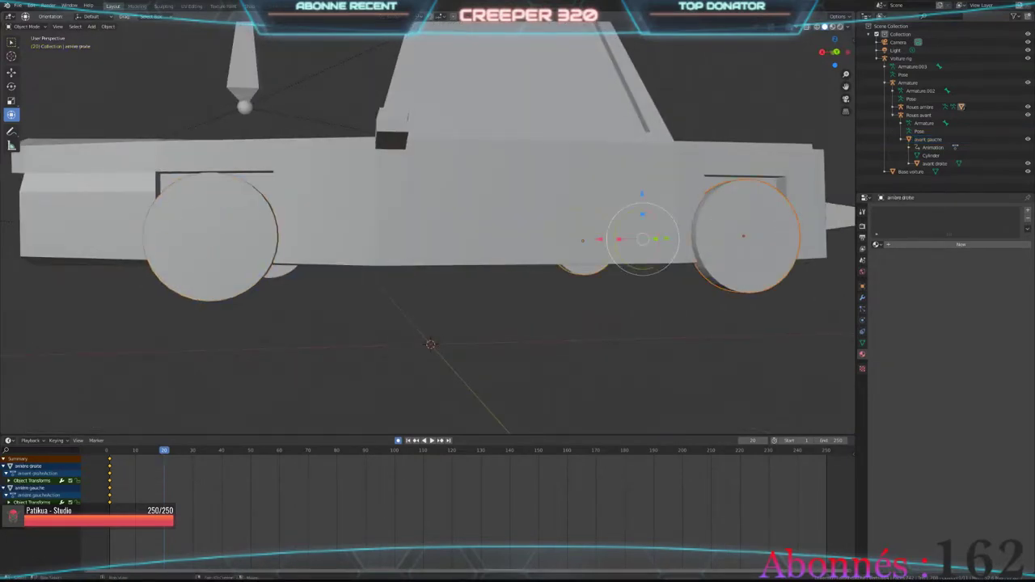
pyautogui.press('r')
pyautogui.press('Return')
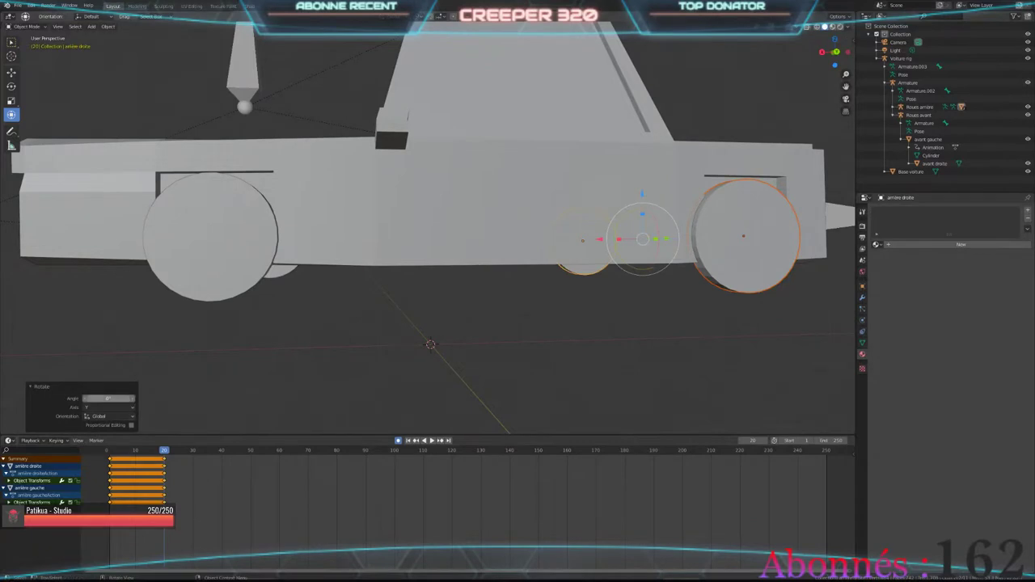
pyautogui.click(109, 397)
pyautogui.write('1201')
pyautogui.press('Return')
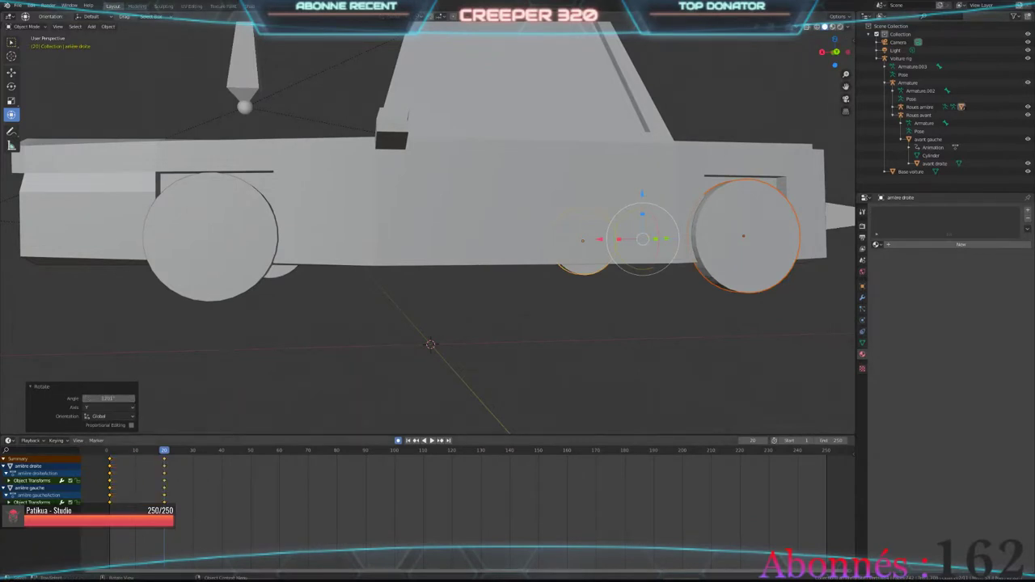
pyautogui.hotkey('shift', 'Left')
pyautogui.press('space')
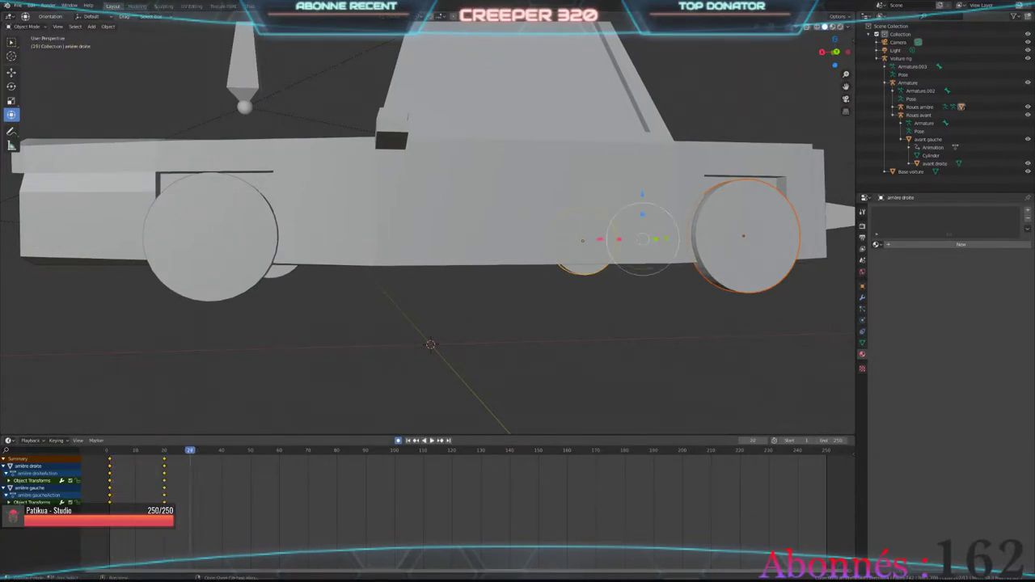
pyautogui.hotkey('shift', 'Left')
# Step: Select the Voiture rig and key its starting position at frame 1
pyautogui.scroll(-3, 428, 227)
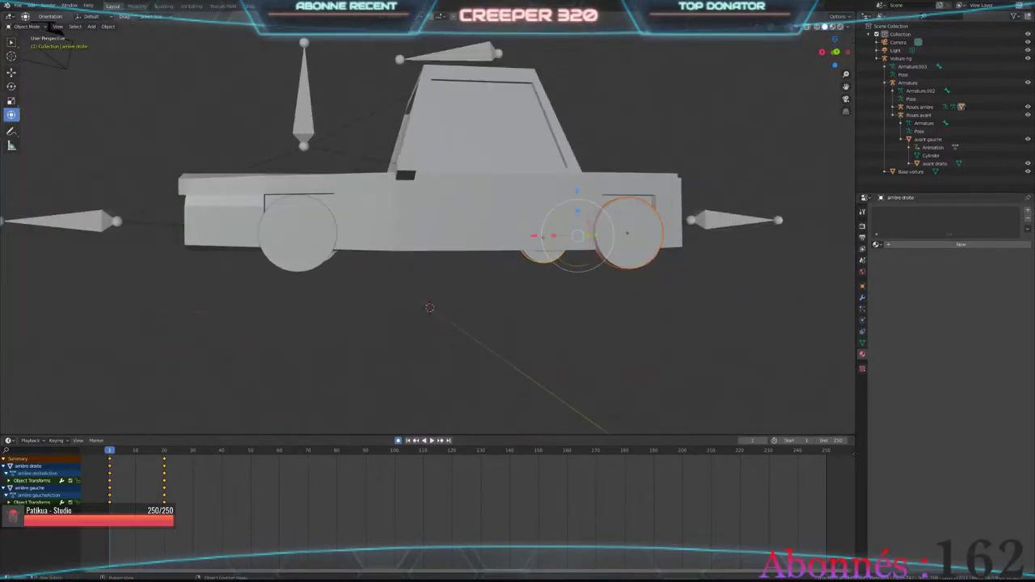
pyautogui.scroll(-2, 429, 227)
pyautogui.click(900, 58)
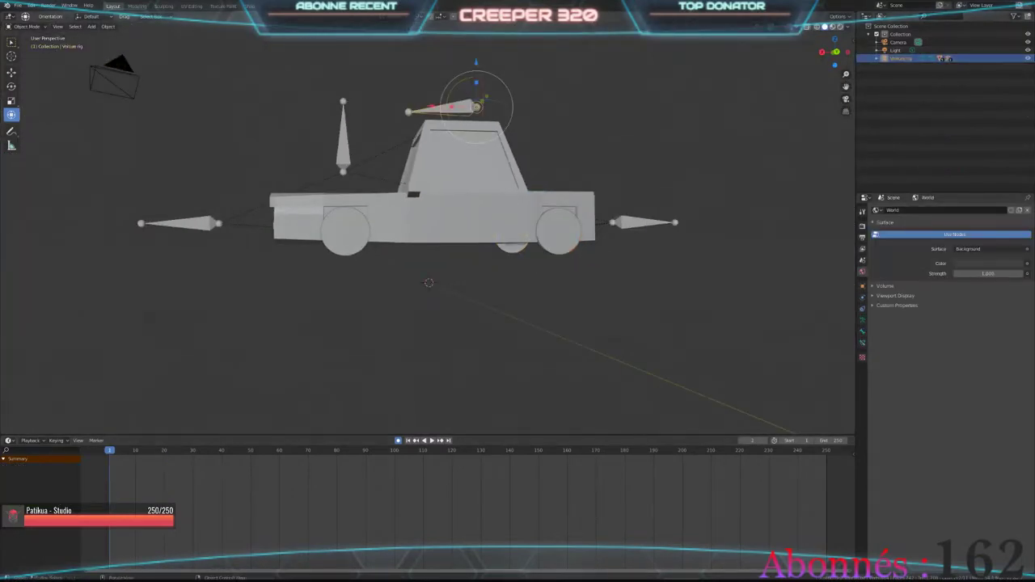
pyautogui.press('g')
pyautogui.press('Return')
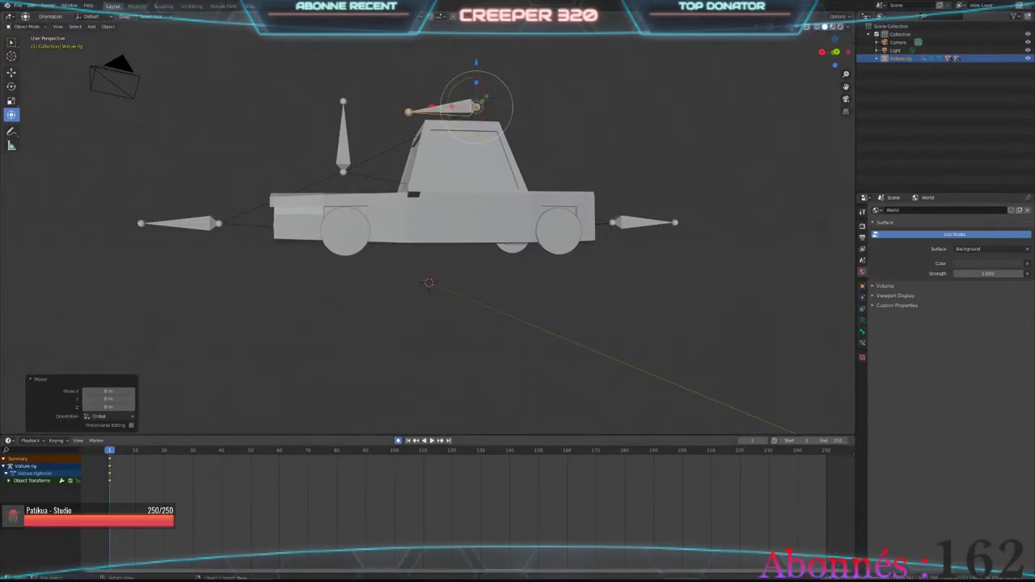
# Step: At frame 20, move the Voiture rig 3.27 m along X and preview the motion
pyautogui.click(164, 450)
pyautogui.scroll(-3, 429, 235)
pyautogui.press('g')
pyautogui.press('x')
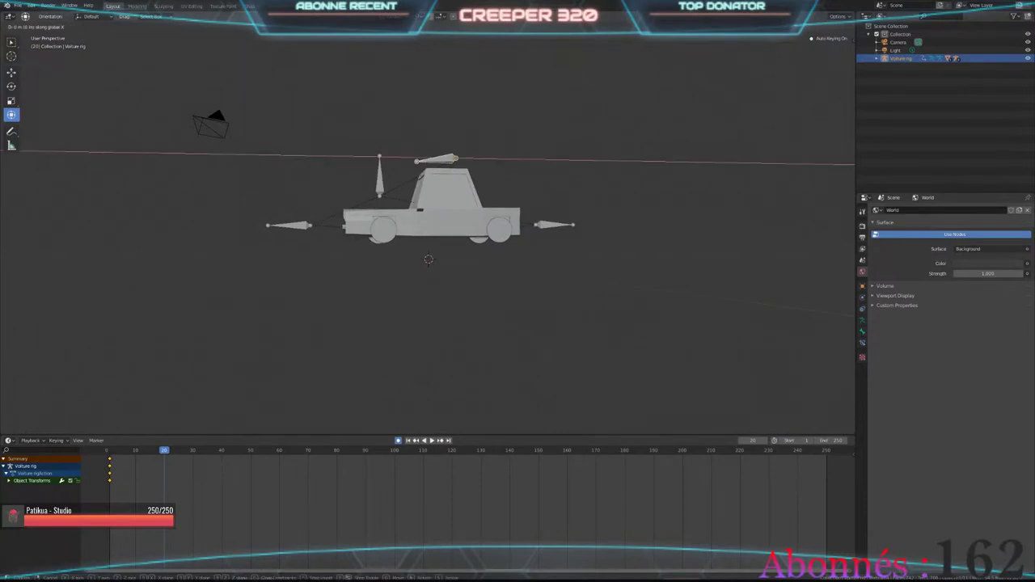
pyautogui.press('Return')
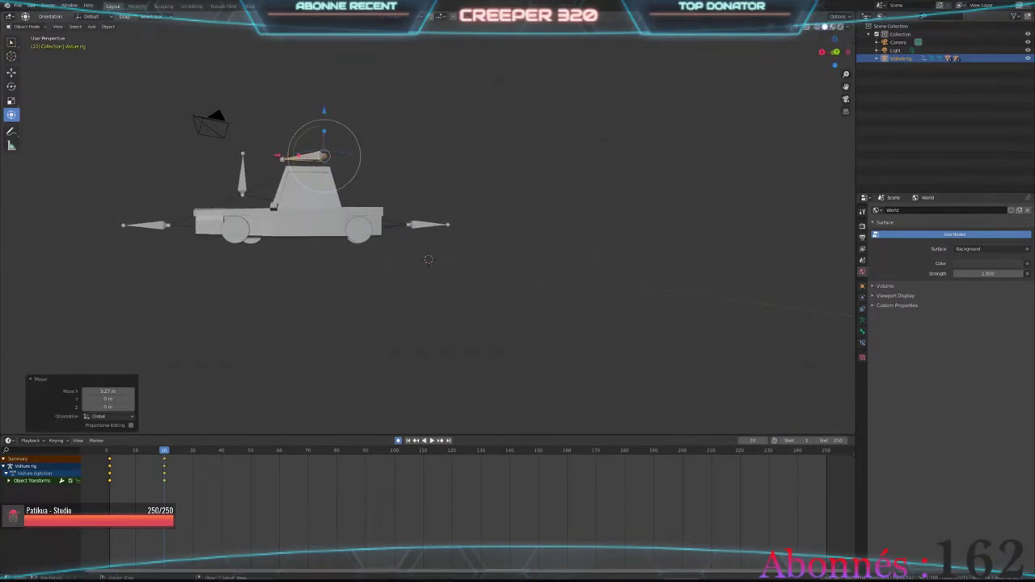
pyautogui.moveTo(164, 449); pyautogui.dragTo(169, 449)
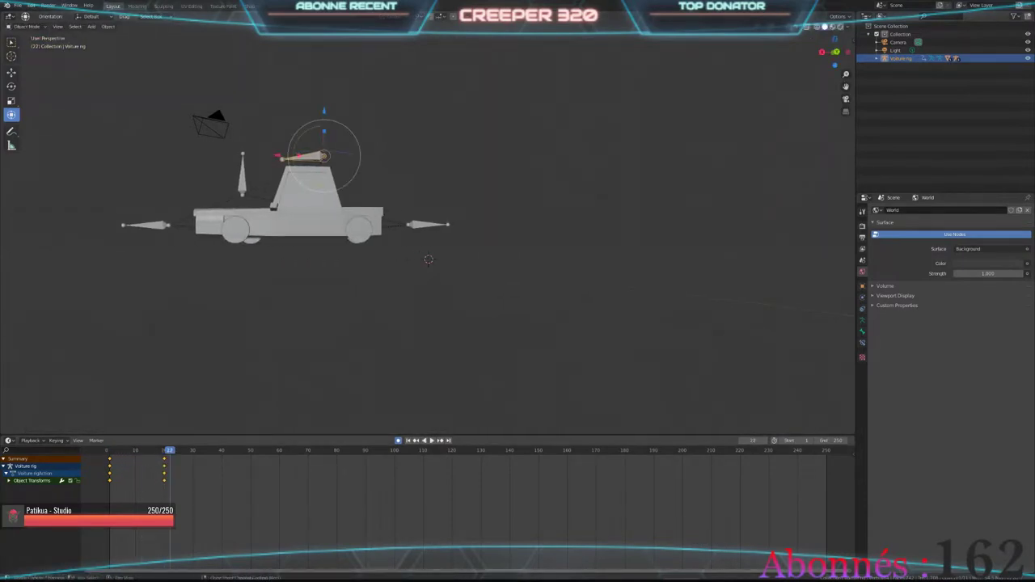
pyautogui.press('t')
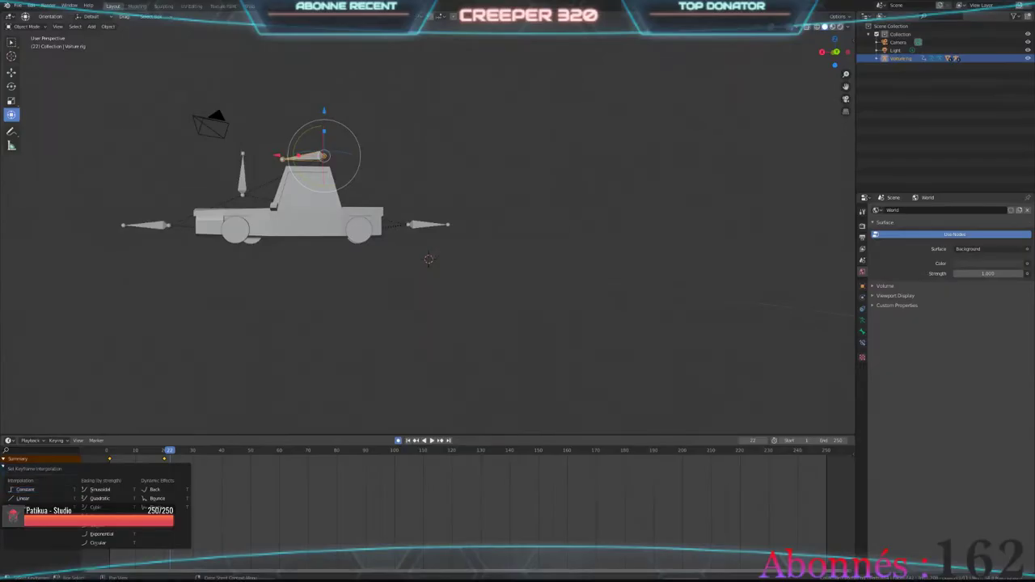
pyautogui.press('Escape')
pyautogui.keyDown('shift'); pyautogui.click(878, 58); pyautogui.keyUp('shift')
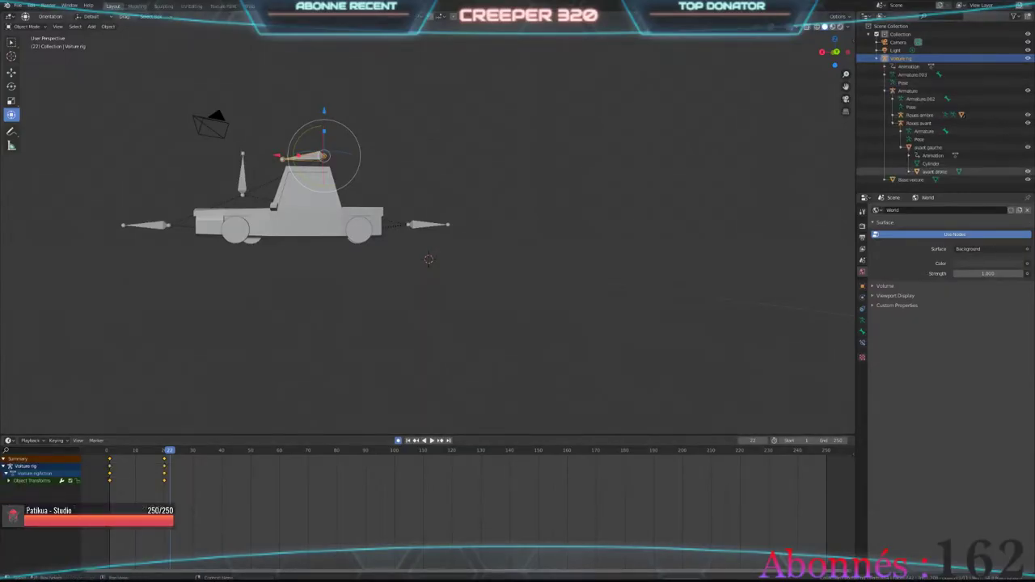
# Step: Select both front wheels, avant droite and avant gauche, and box-select their keyframes
pyautogui.click(934, 171)
pyautogui.keyDown('ctrl'); pyautogui.click(927, 147); pyautogui.keyUp('ctrl')
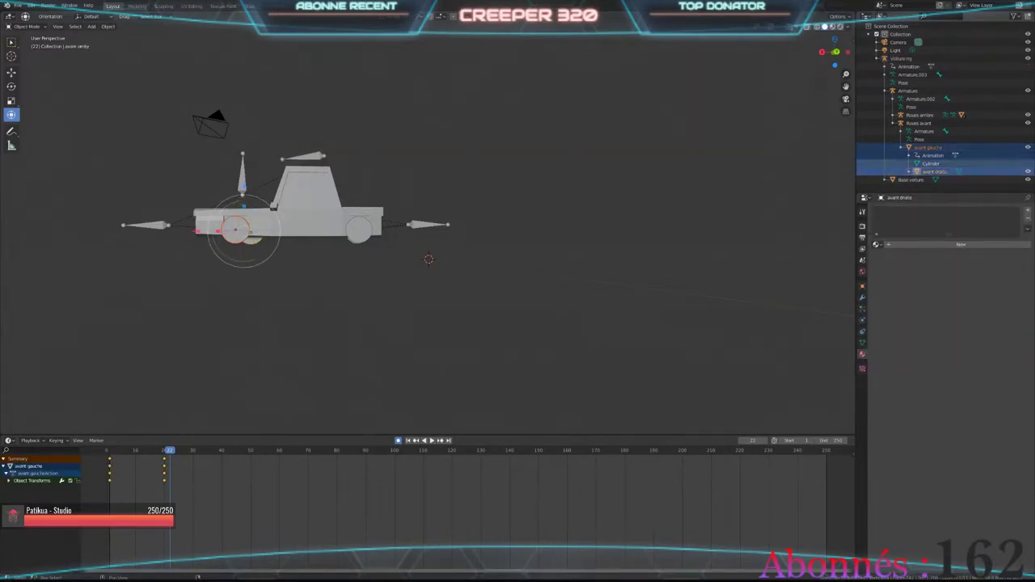
pyautogui.press('t')
pyautogui.press('Return')
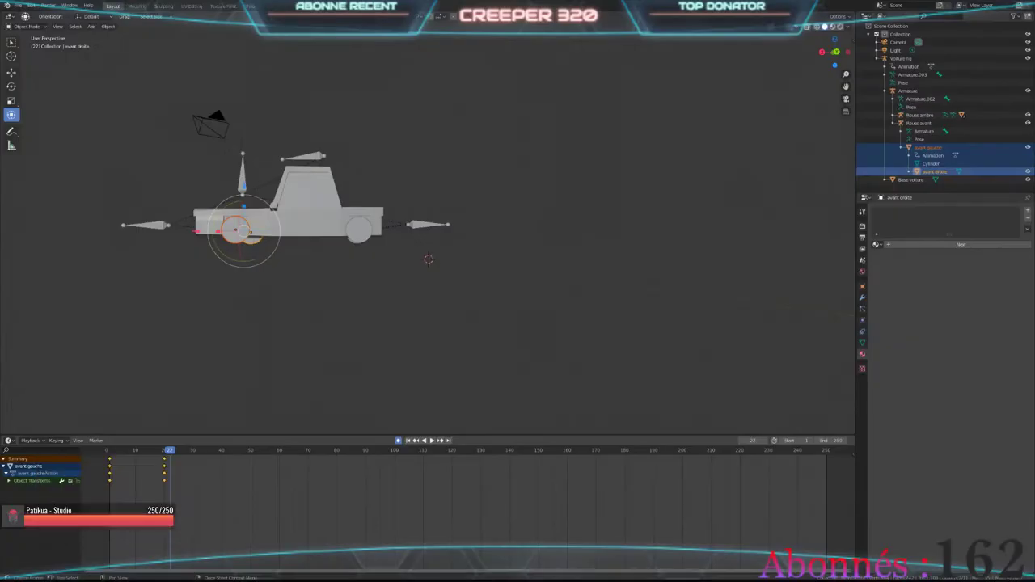
pyautogui.press('space')
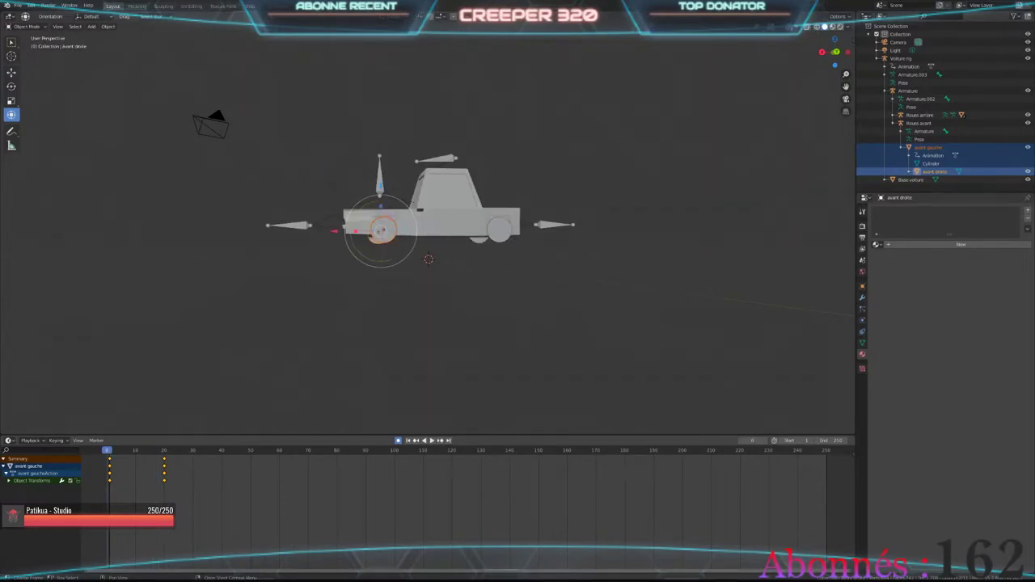
pyautogui.moveTo(87, 456); pyautogui.dragTo(186, 511)
pyautogui.press('space')
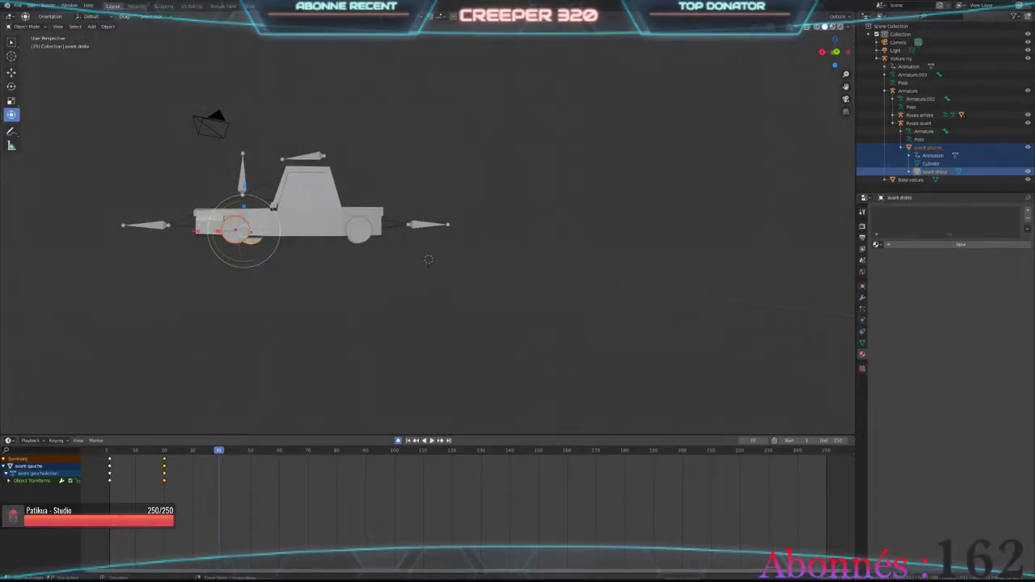
# Step: Insert a front-wheel keyframe at frame 40 holding the frame-20 rotation
pyautogui.press('i')
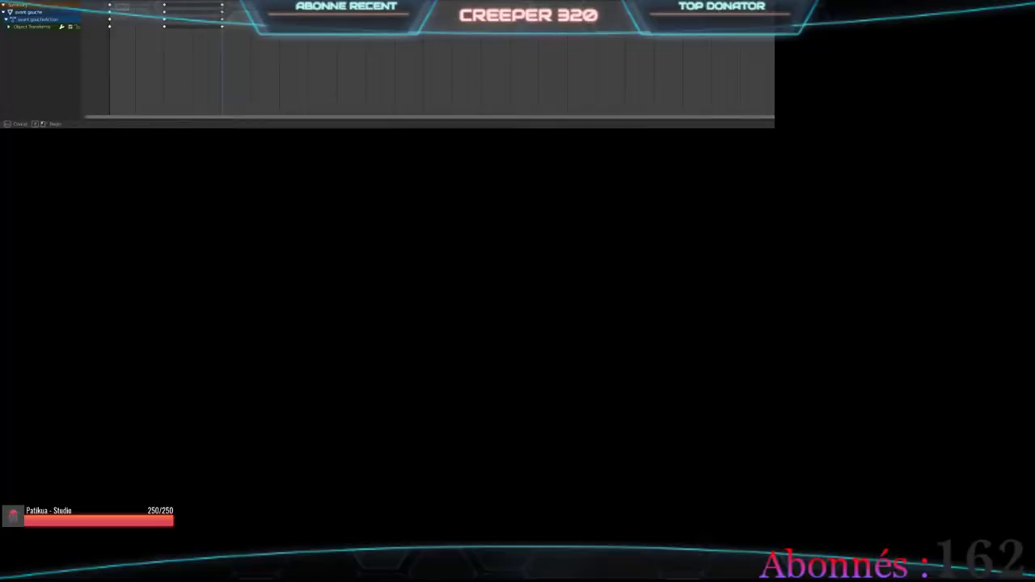
pyautogui.moveTo(95, 458); pyautogui.dragTo(130, 501)
pyautogui.moveTo(128, 4); pyautogui.dragTo(145, 35)
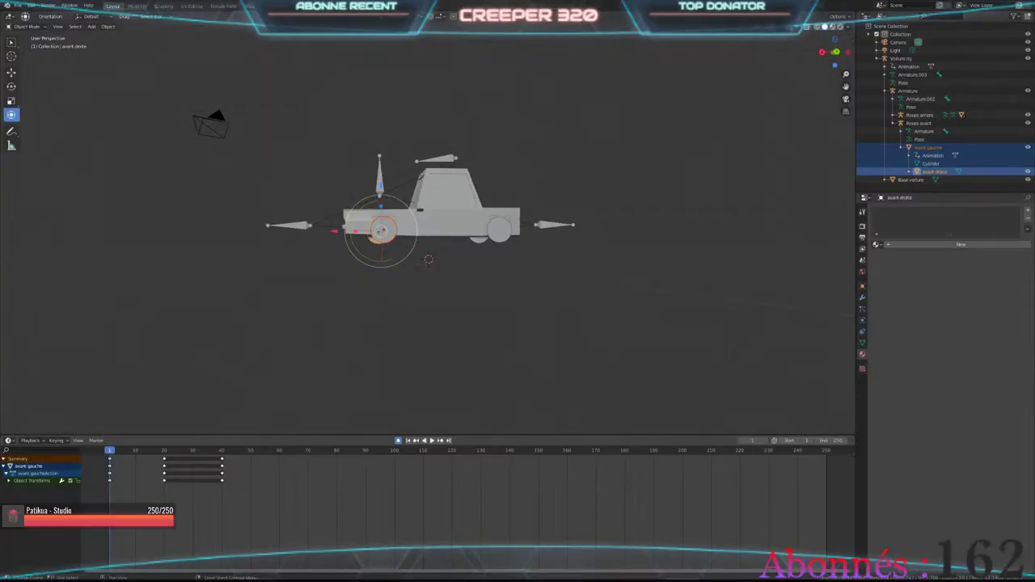
pyautogui.press('space')
pyautogui.moveTo(154, 453); pyautogui.dragTo(233, 485)
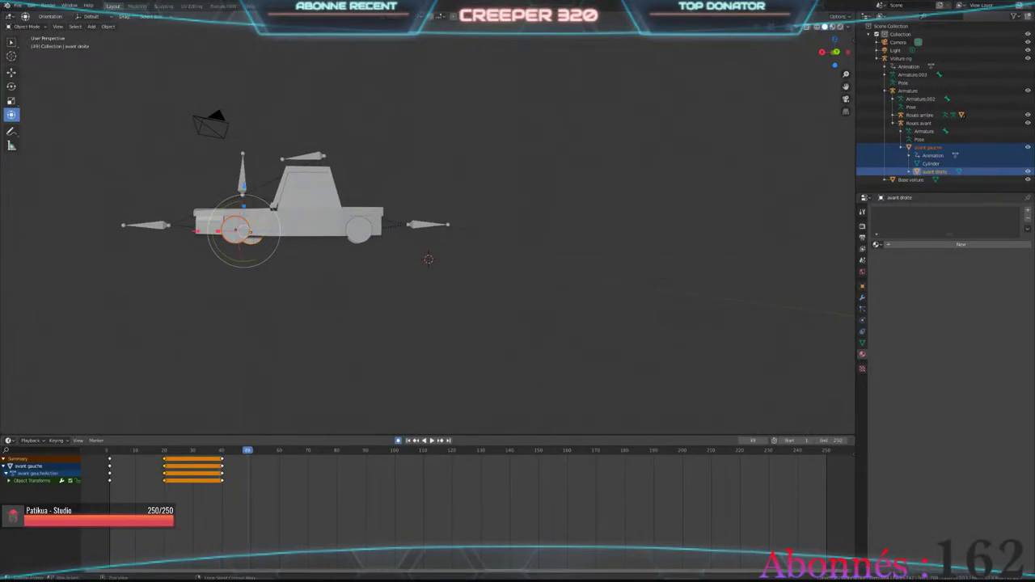
pyautogui.press('Left')
# Step: Key the front wheel at frame 50, then select the Voiture rig and undo a trial Z move
pyautogui.press('i')
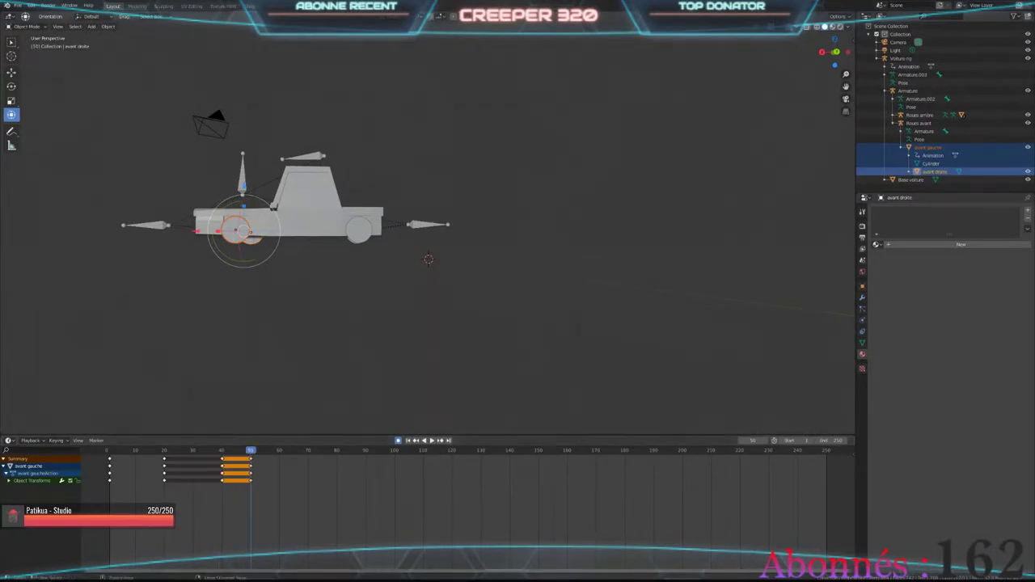
pyautogui.click(901, 58)
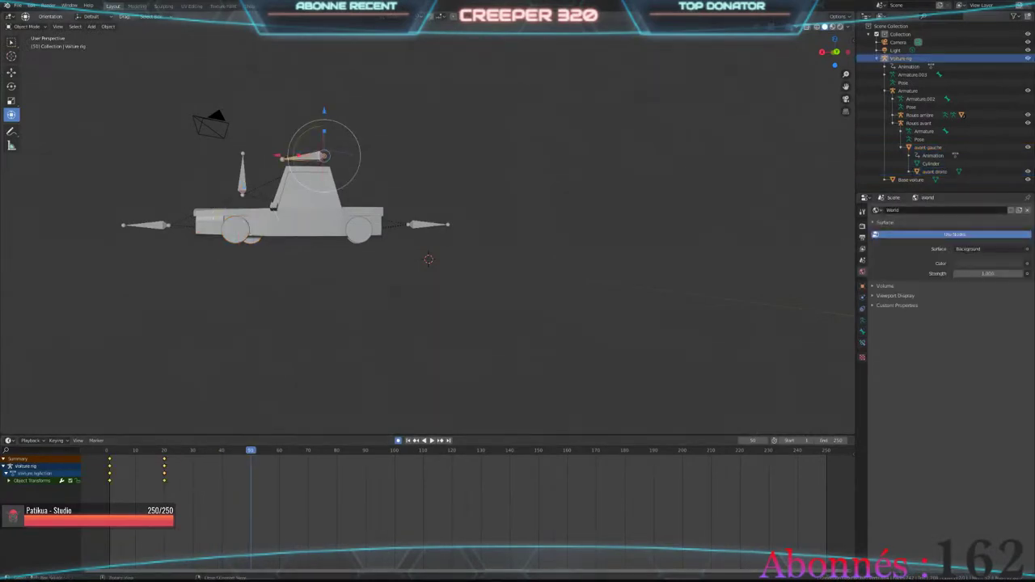
pyautogui.press('g')
pyautogui.press('z')
pyautogui.press('Return')
pyautogui.hotkey('ctrl', 'z')
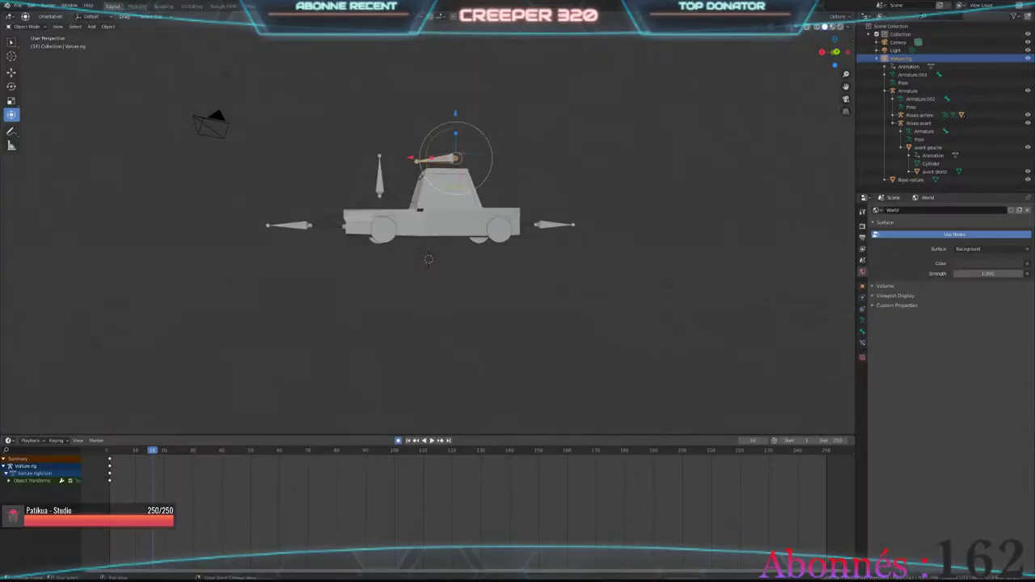
# Step: Move the Voiture rig along X at frame 50 and play the animation
pyautogui.click(251, 450)
pyautogui.press('g')
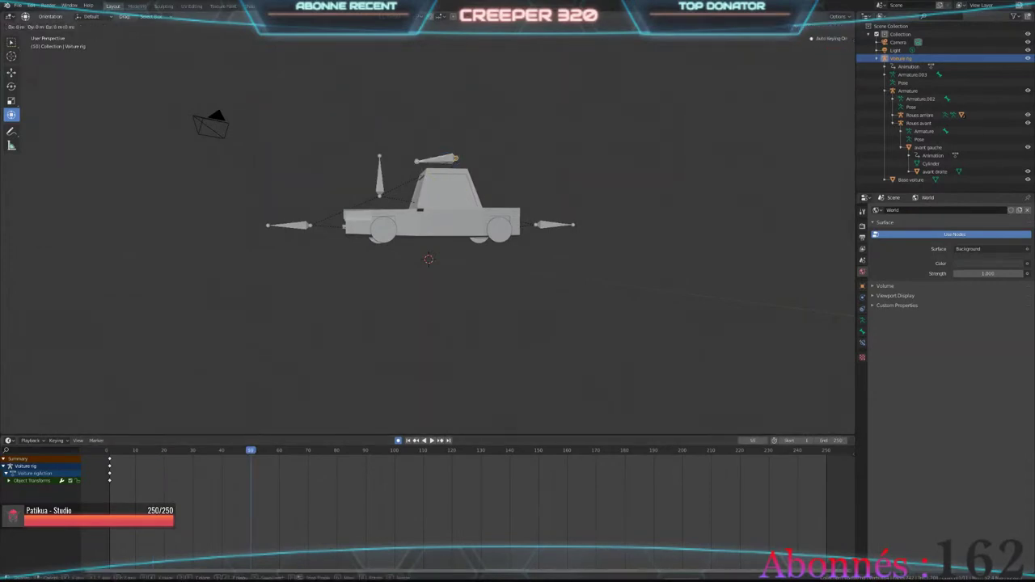
pyautogui.press('x')
pyautogui.press('Return')
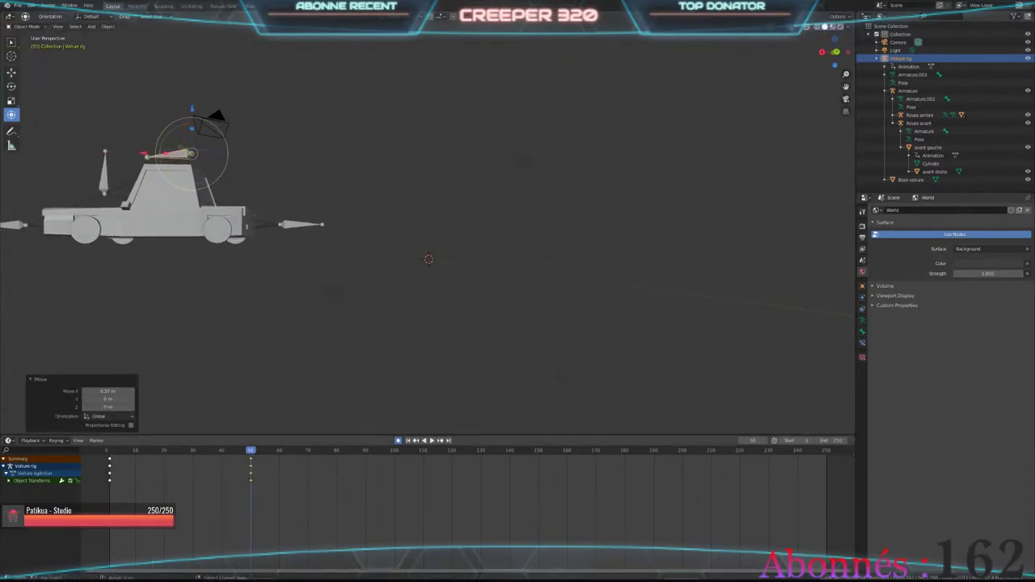
pyautogui.hotkey('shift', 'Left')
pyautogui.moveTo(429, 324); pyautogui.dragTo(347, 307, button='middle')
pyautogui.press('space')
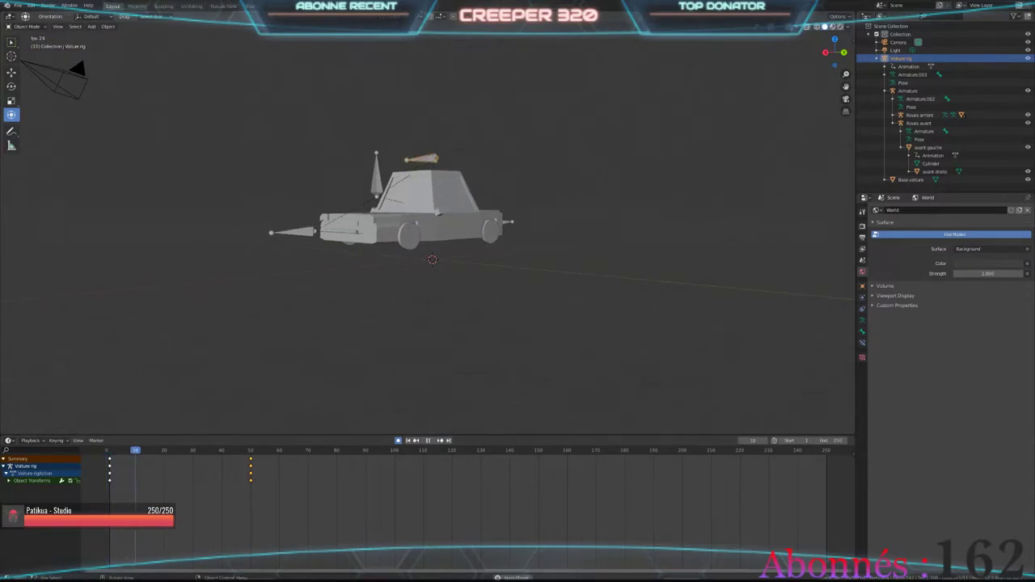
pyautogui.press('Escape')
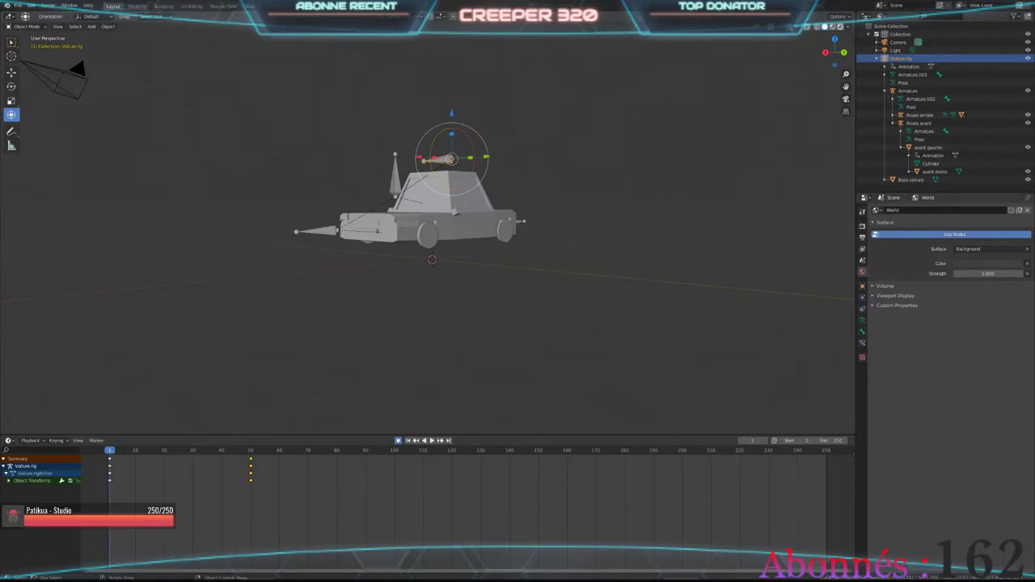
# Step: Preview the animation in Material Preview, then delete all the rig's keyframes
pyautogui.press('z')
pyautogui.moveTo(429, 258); pyautogui.dragTo(565, 242, button='middle')
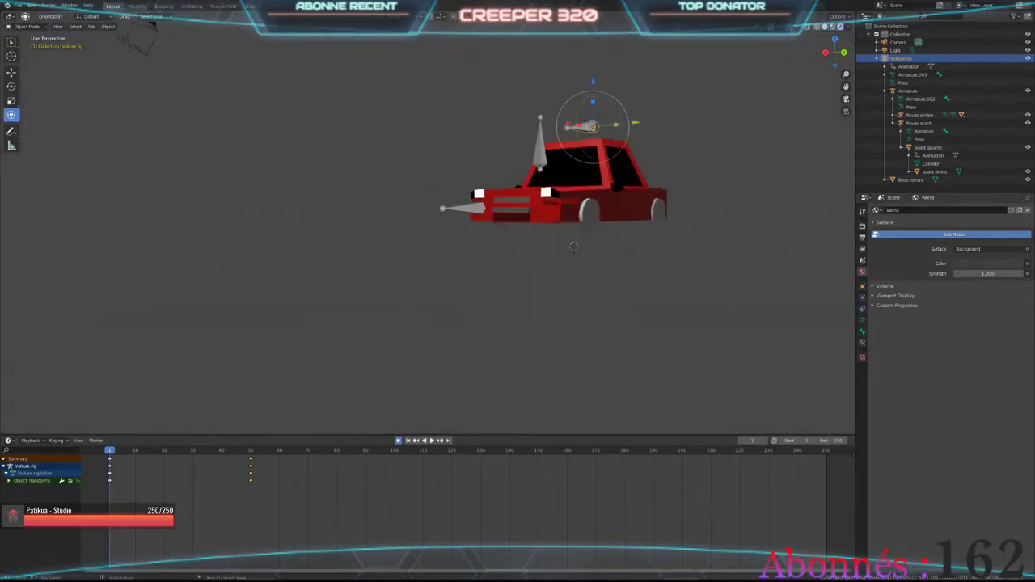
pyautogui.scroll(-4, 429, 235)
pyautogui.press('space')
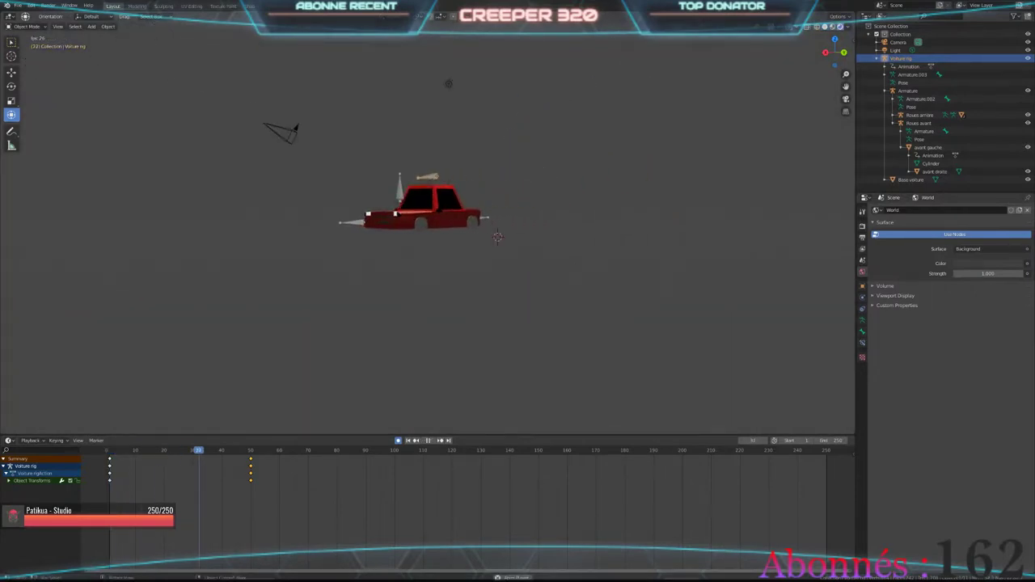
pyautogui.press('space')
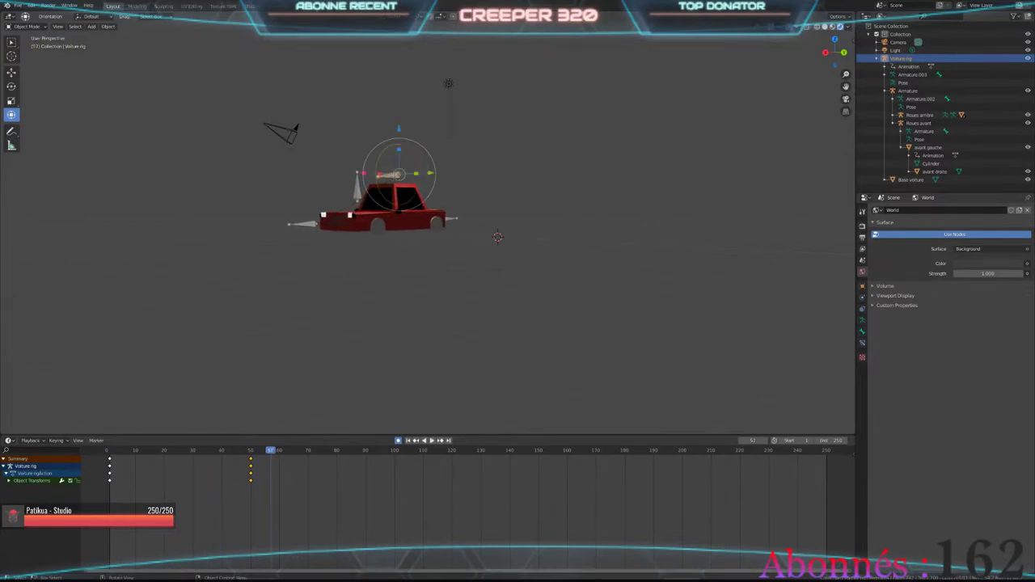
pyautogui.press('z')
pyautogui.hotkey('shift', 'Left')
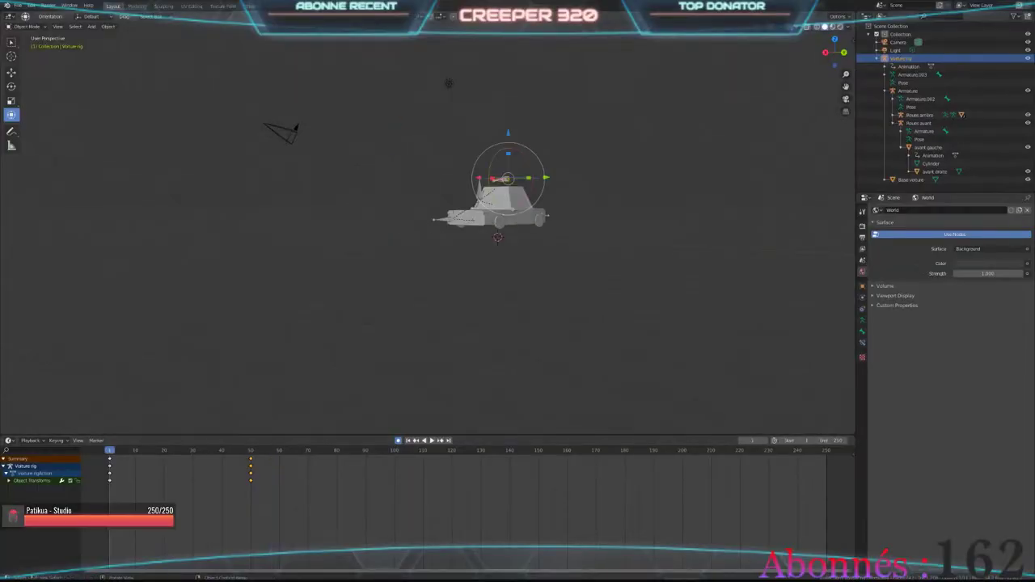
pyautogui.scroll(6, 501, 202)
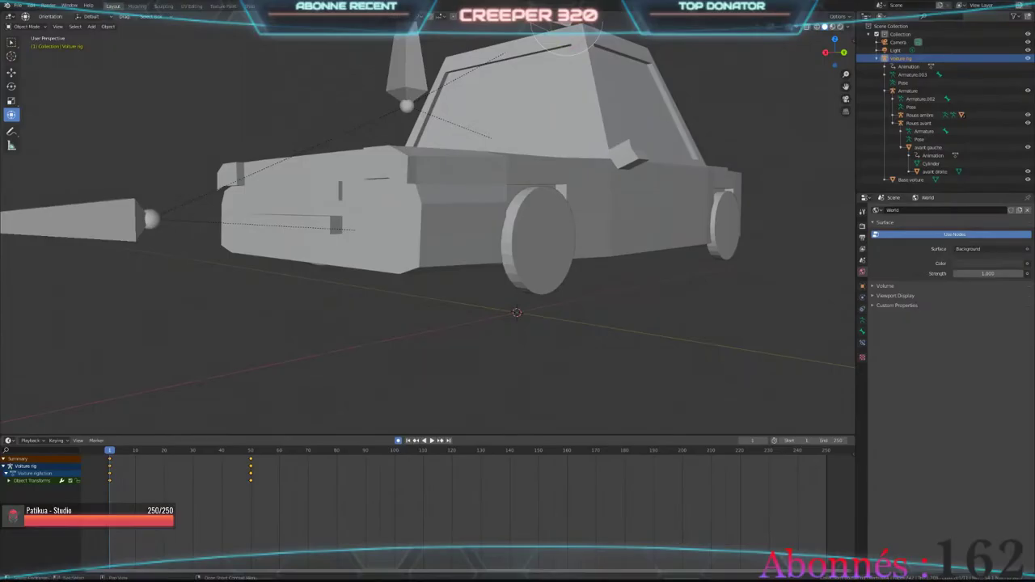
pyautogui.rightClick(149, 486)
pyautogui.click(149, 486)
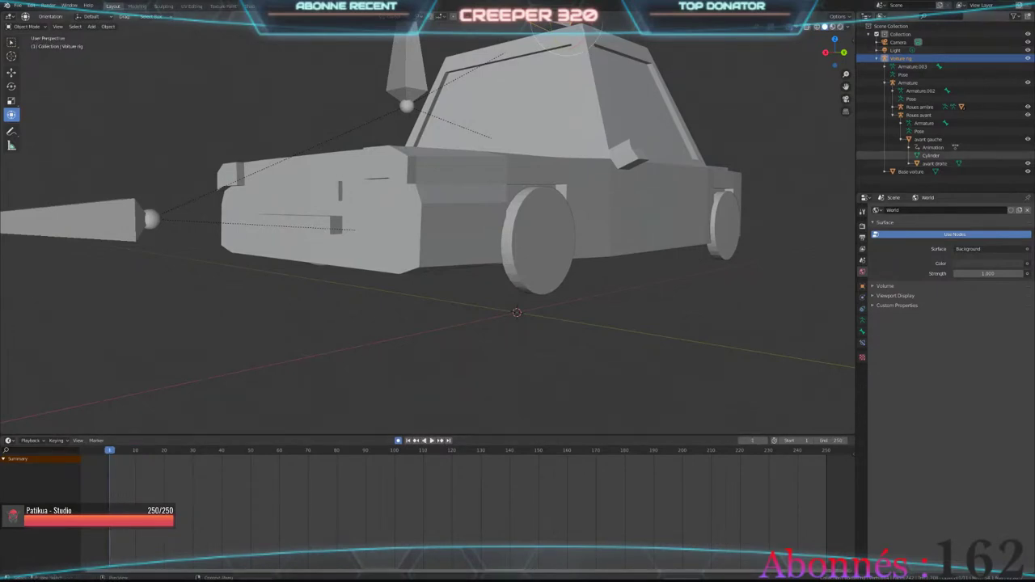
# Step: Select avant gauche and avant droite and delete their keyframes
pyautogui.click(935, 163)
pyautogui.keyDown('shift'); pyautogui.click(927, 139); pyautogui.keyUp('shift')
pyautogui.moveTo(286, 527); pyautogui.dragTo(99, 457)
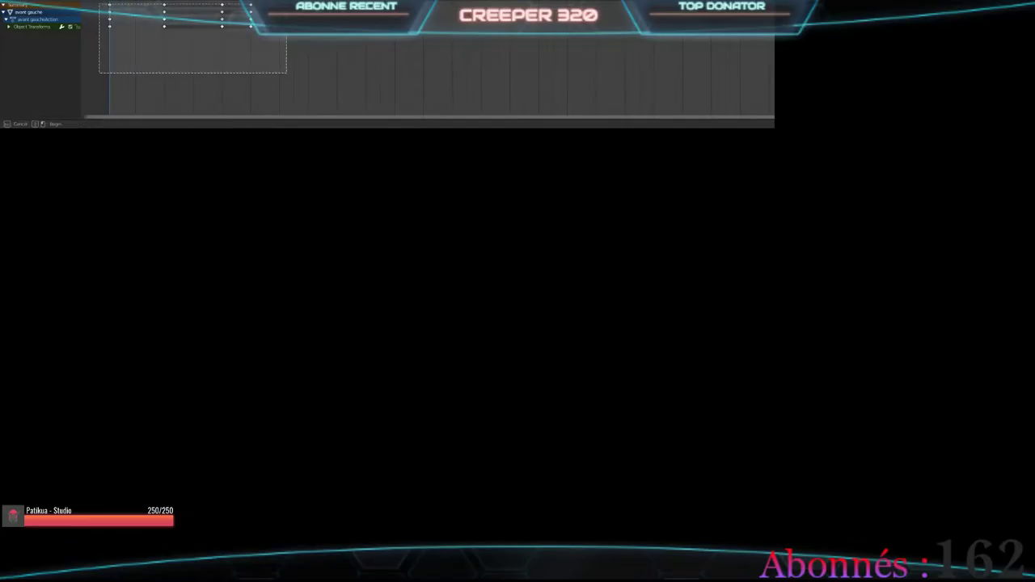
pyautogui.press('Left')
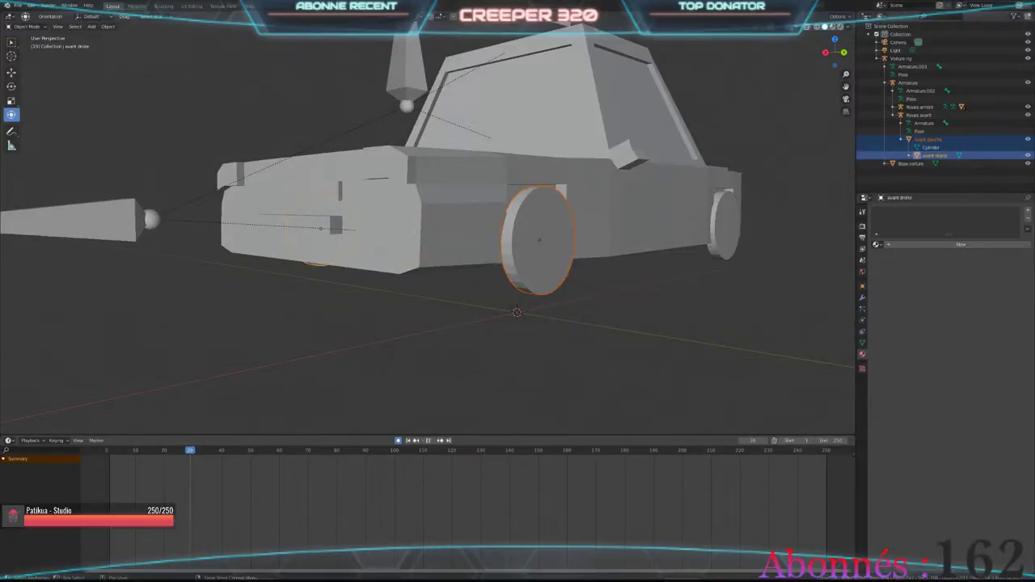
# Step: Select both rear wheels and delete their rotation keyframes
pyautogui.click(725, 226)
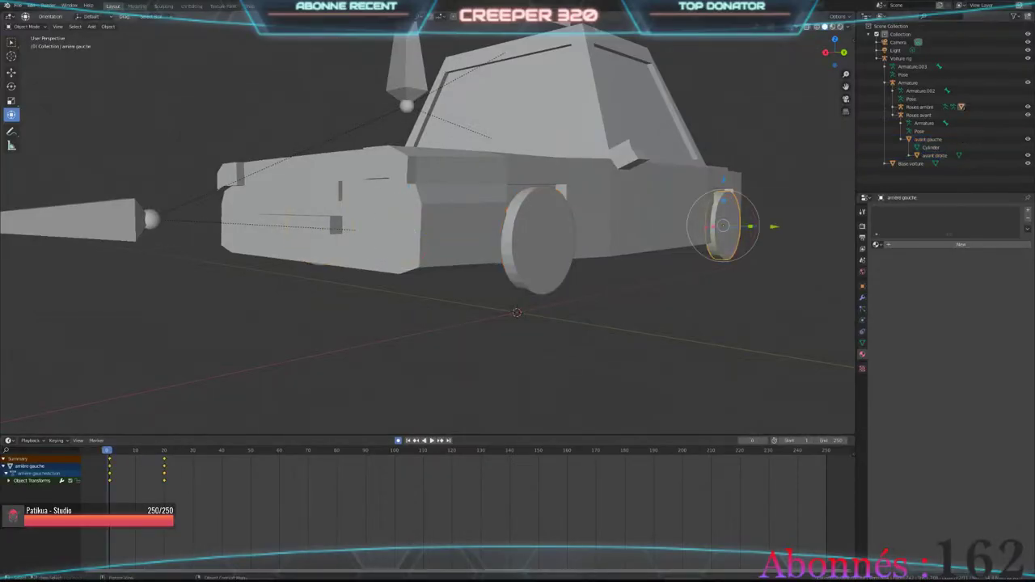
pyautogui.moveTo(725, 226); pyautogui.dragTo(566, 178, button='middle')
pyautogui.keyDown('shift'); pyautogui.click(547, 246); pyautogui.keyUp('shift')
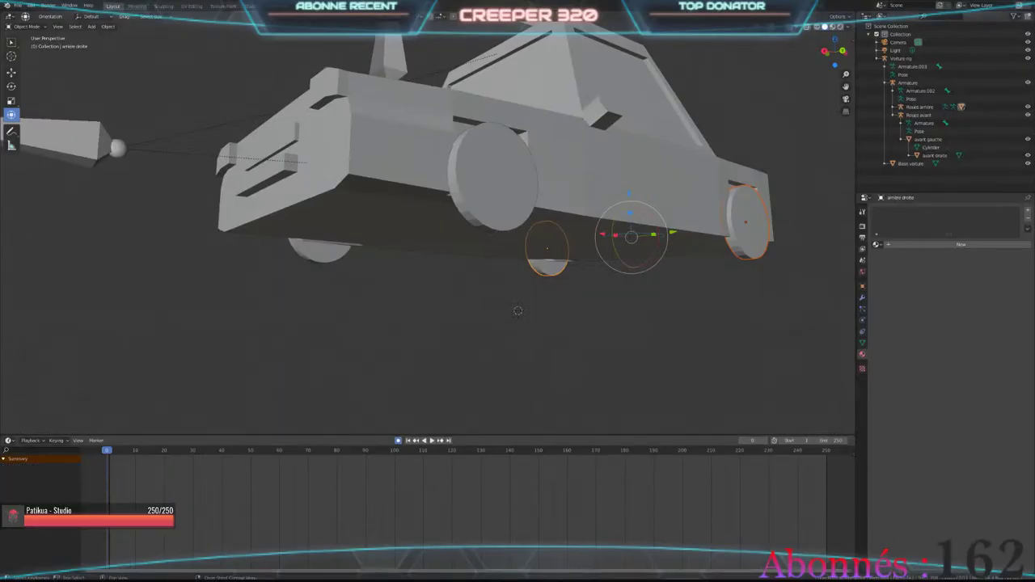
pyautogui.press('space')
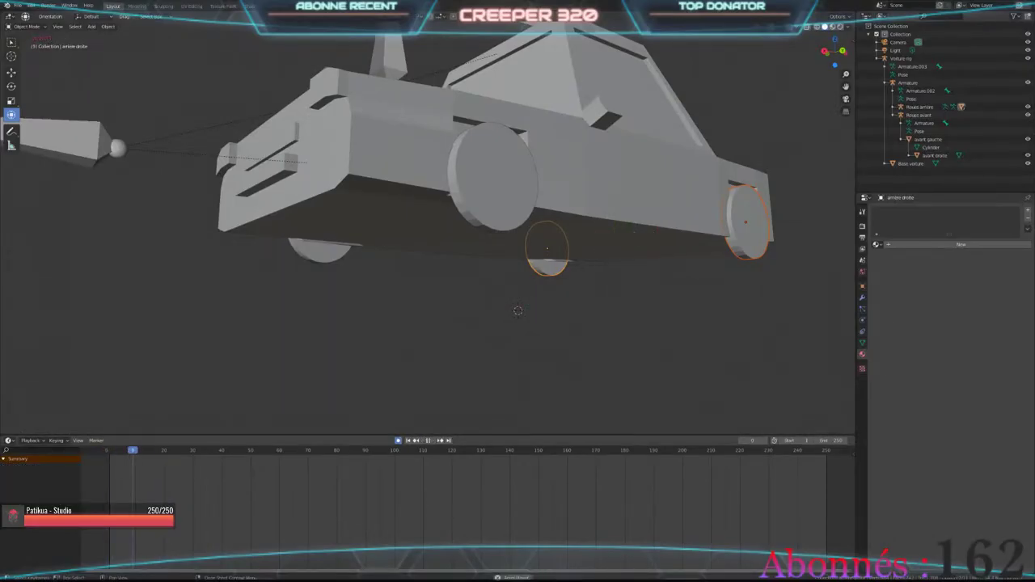
pyautogui.press('Escape')
pyautogui.moveTo(517, 242); pyautogui.dragTo(485, 210, button='middle')
pyautogui.moveTo(518, 243)
pyautogui.mouseDown(button='middle')
pyautogui.moveTo(518, 275)
pyautogui.moveTo(452, 242)
pyautogui.moveTo(388, 243)
pyautogui.mouseUp(button='middle')
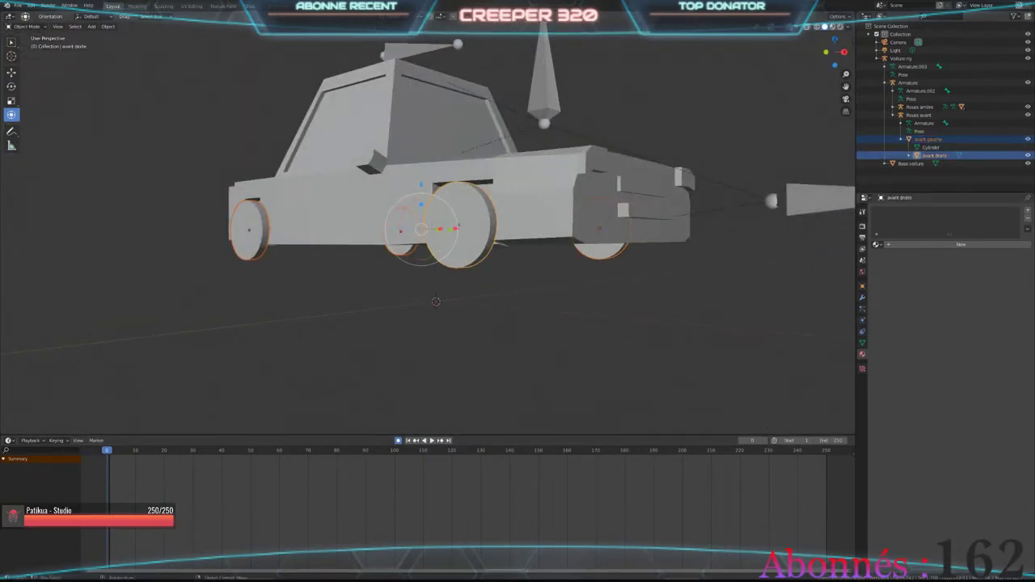
# Step: Give the front-right and front-left wheels new materials with black base colours
pyautogui.click(934, 156)
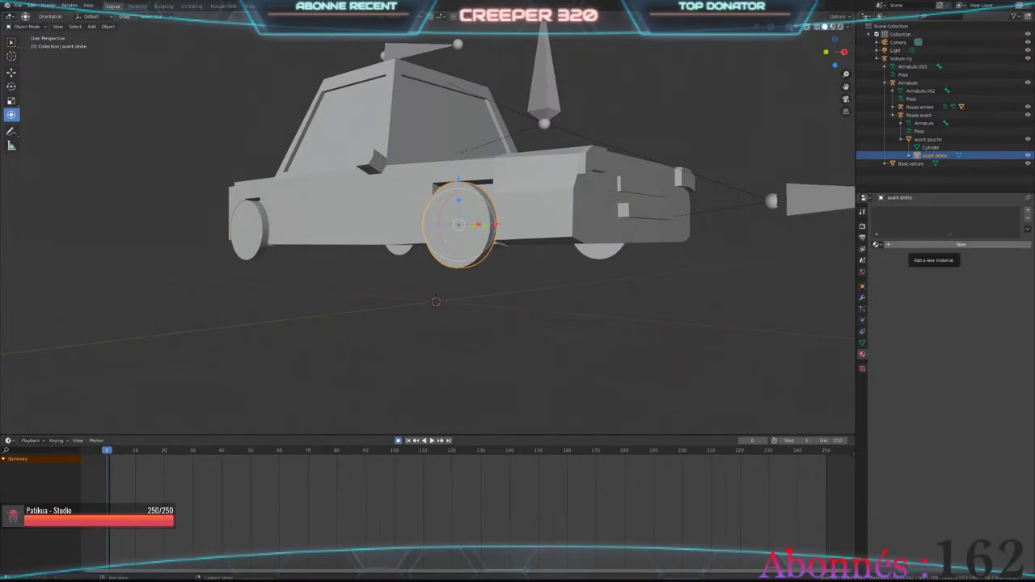
pyautogui.click(960, 244)
pyautogui.click(987, 326)
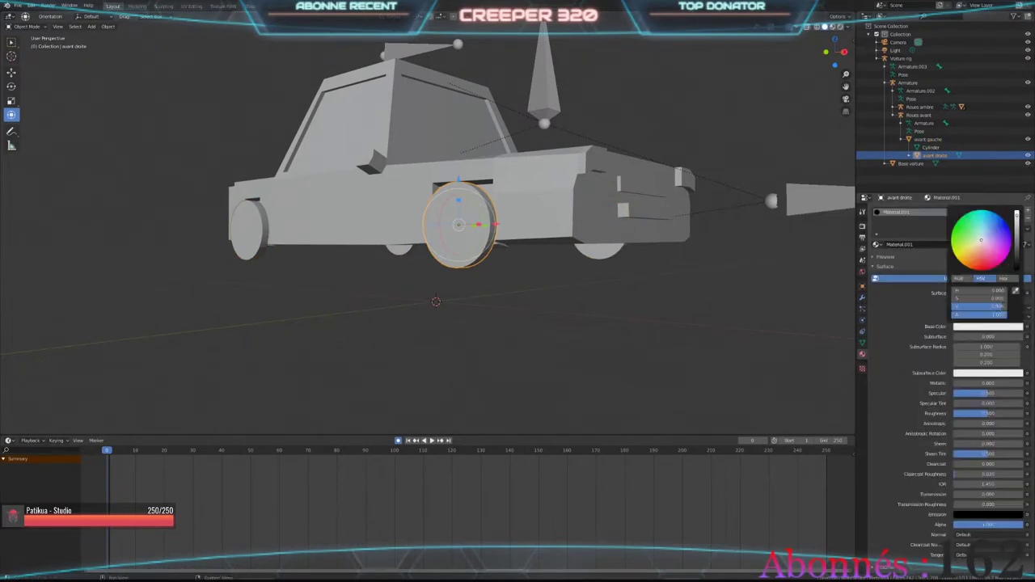
pyautogui.moveTo(1021, 212); pyautogui.dragTo(1020, 271)
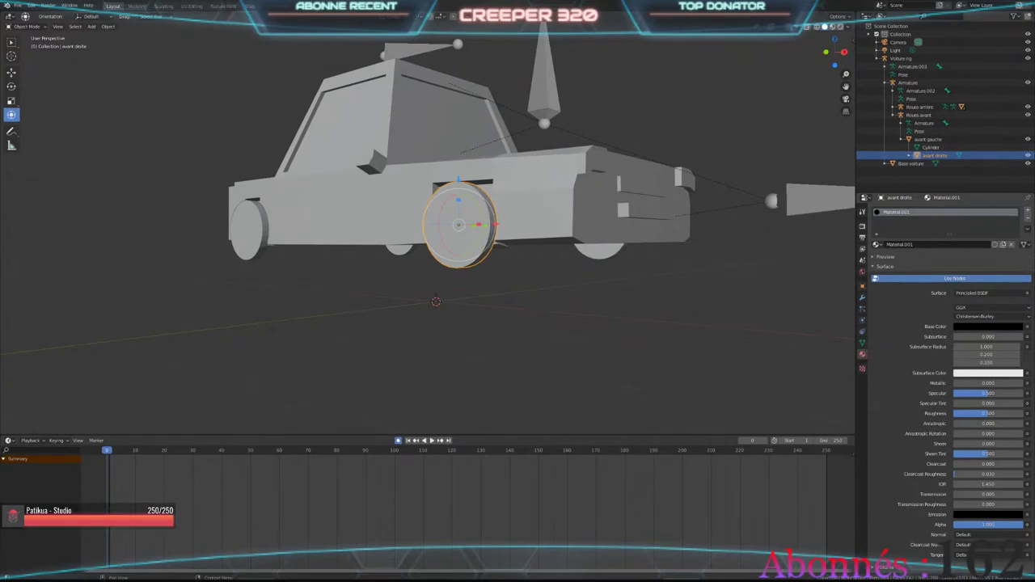
pyautogui.moveTo(437, 315); pyautogui.dragTo(599, 315, button='middle')
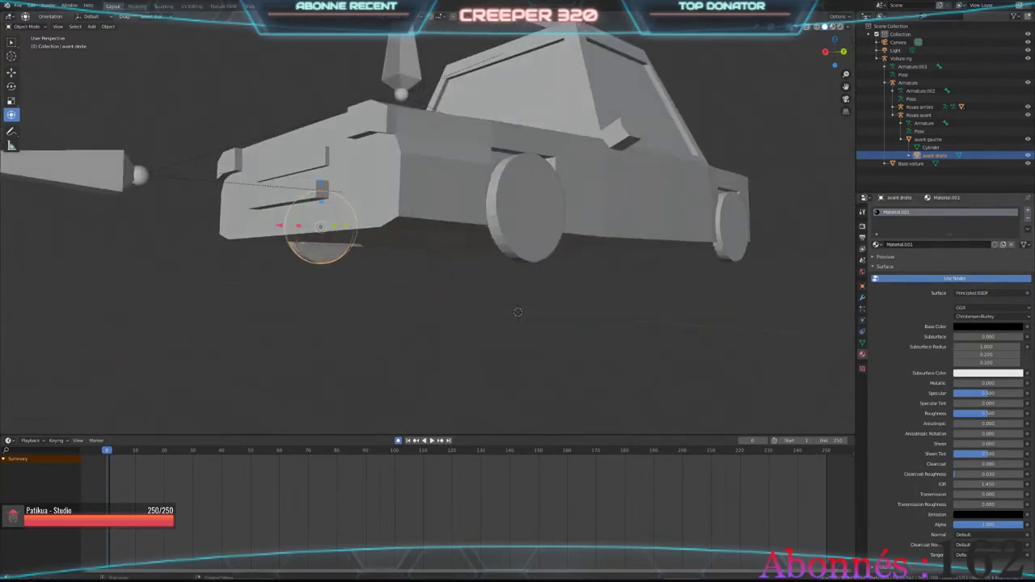
pyautogui.click(526, 206)
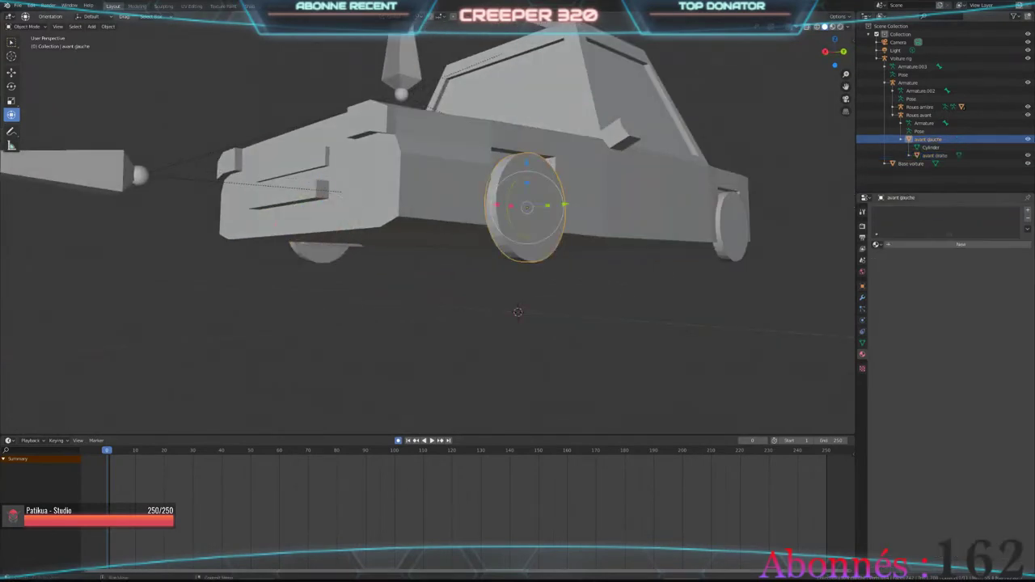
pyautogui.click(987, 326)
pyautogui.moveTo(1015, 211); pyautogui.dragTo(1014, 270)
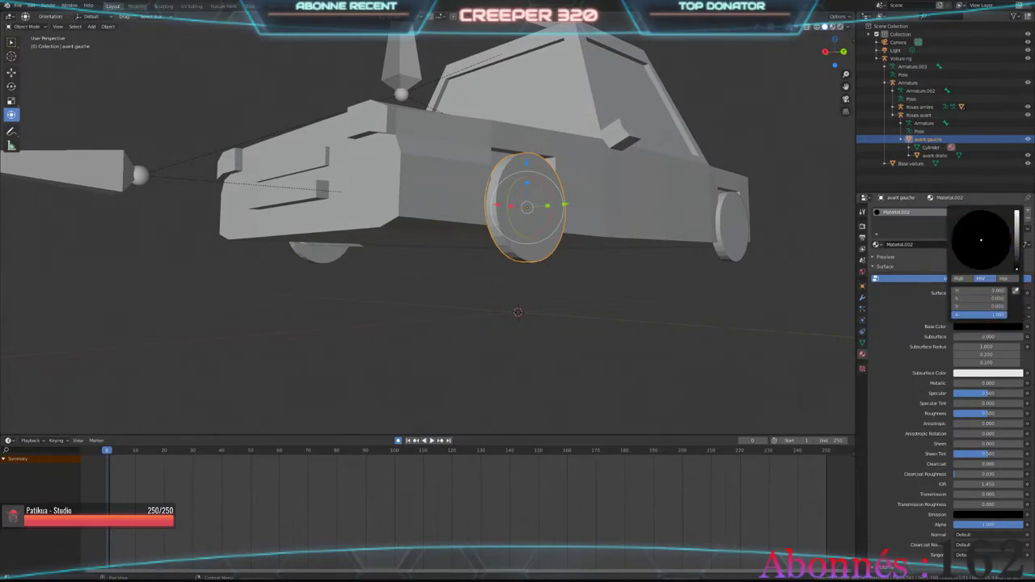
# Step: Give the rear-left and rear-right wheels new materials with black base colours
pyautogui.click(727, 226)
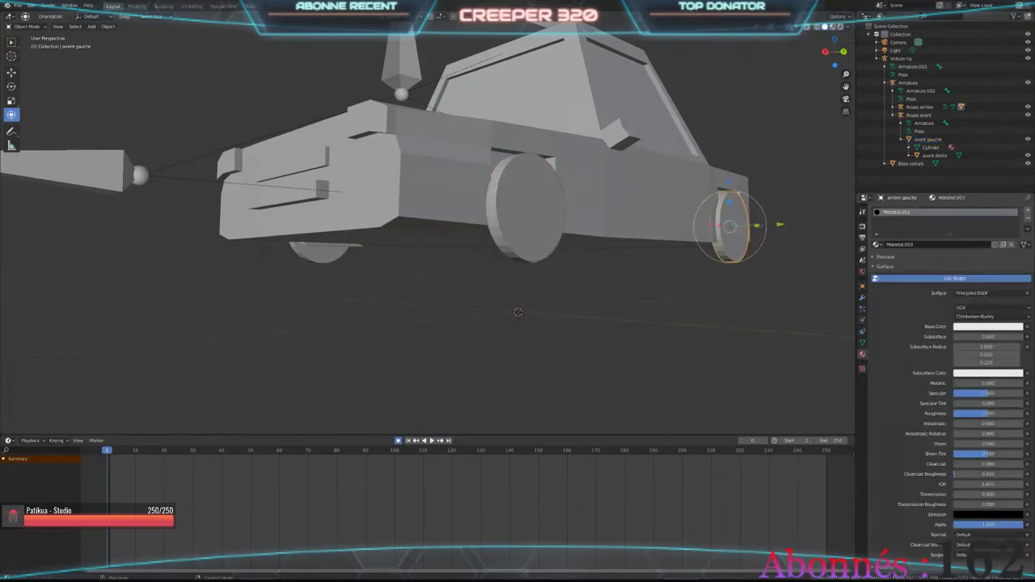
pyautogui.click(988, 326)
pyautogui.moveTo(1016, 291); pyautogui.dragTo(1017, 323)
pyautogui.moveTo(485, 324); pyautogui.dragTo(242, 324, button='middle')
pyautogui.click(238, 196)
pyautogui.click(960, 244)
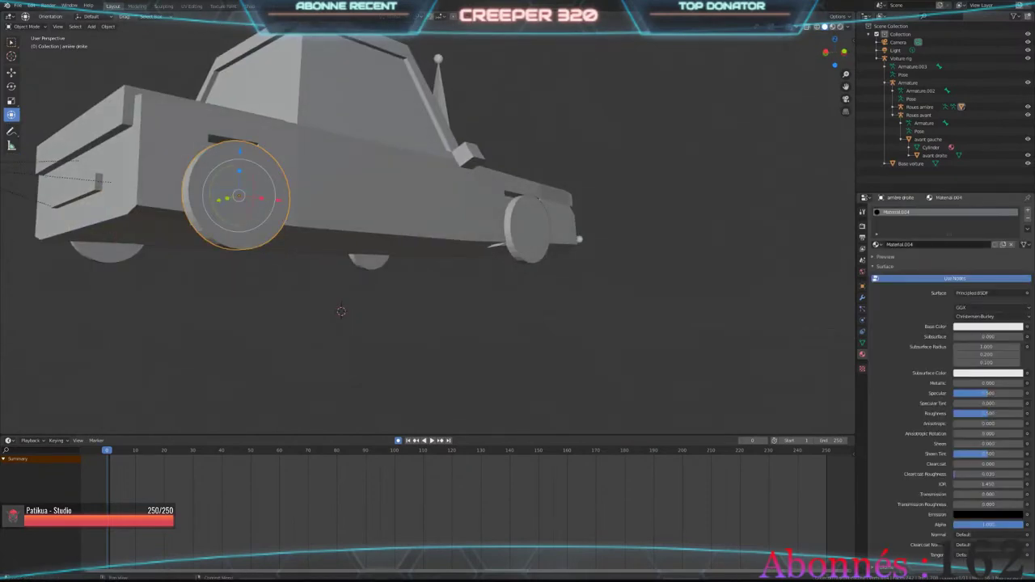
pyautogui.click(988, 326)
pyautogui.moveTo(1000, 306); pyautogui.dragTo(954, 306)
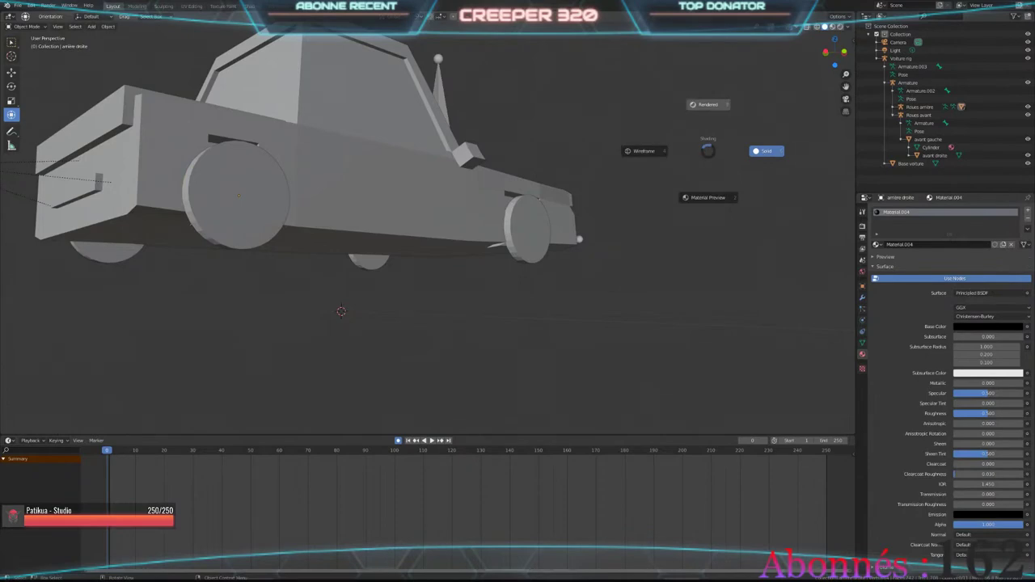
# Step: Switch to Material Preview and orbit and zoom around the red car with black wheels
pyautogui.click(707, 197)
pyautogui.moveTo(707, 197)
pyautogui.mouseDown(button='middle')
pyautogui.moveTo(634, 230)
pyautogui.moveTo(566, 243)
pyautogui.moveTo(728, 242)
pyautogui.mouseUp(button='middle')
pyautogui.scroll(-3, 566, 242)
pyautogui.scroll(-3, 566, 242)
pyautogui.scroll(-1, 566, 242)
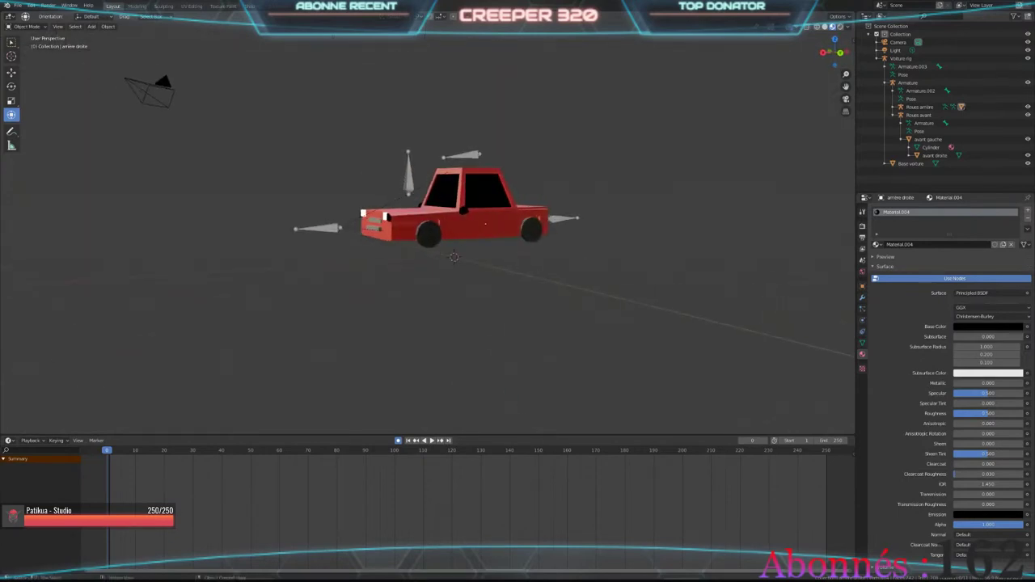
pyautogui.moveTo(485, 222); pyautogui.dragTo(557, 218, button='middle')
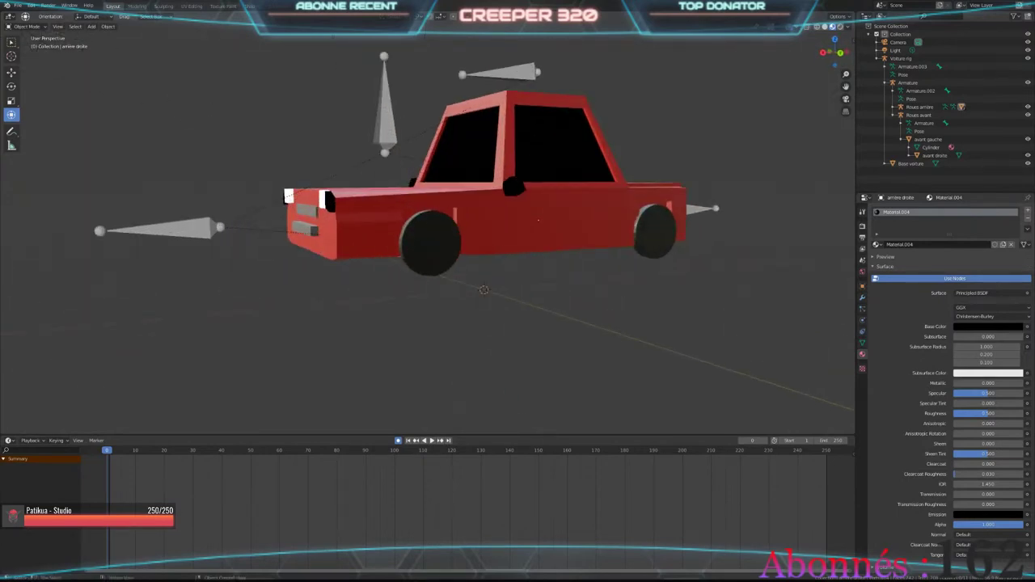
pyautogui.scroll(-1, 556, 218)
pyautogui.scroll(-1, 522, 221)
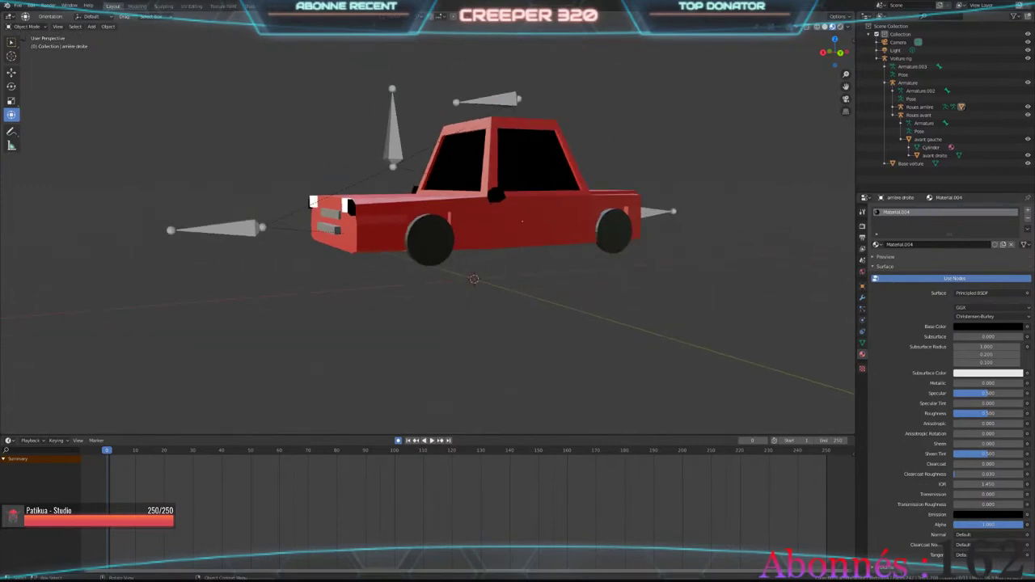
pyautogui.moveTo(521, 221); pyautogui.dragTo(511, 207, button='middle')
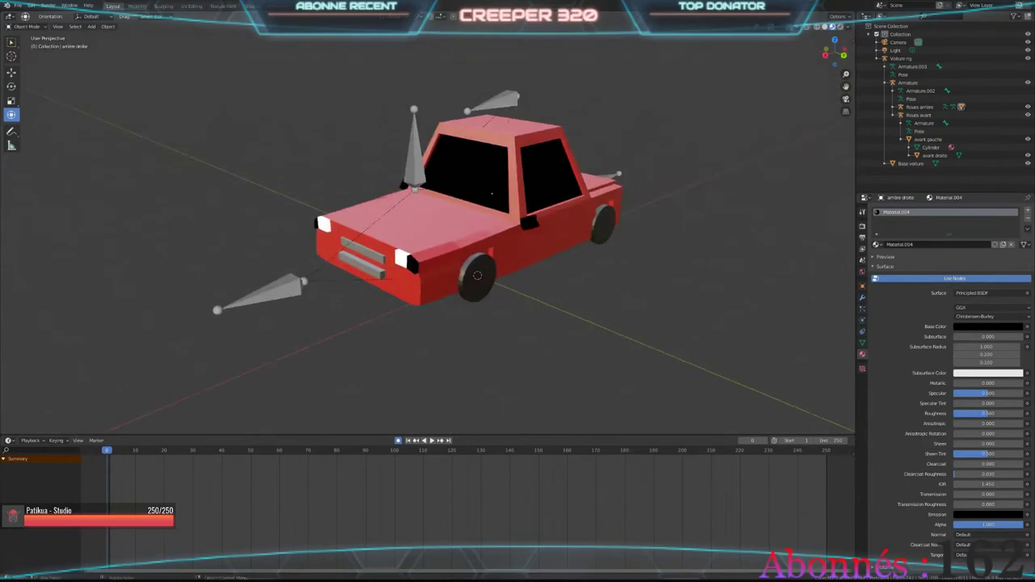
# Step: Select Voiture rig, start a move and cancel it, then orbit to inspect the car
pyautogui.click(900, 59)
pyautogui.press('g')
pyautogui.press('Escape')
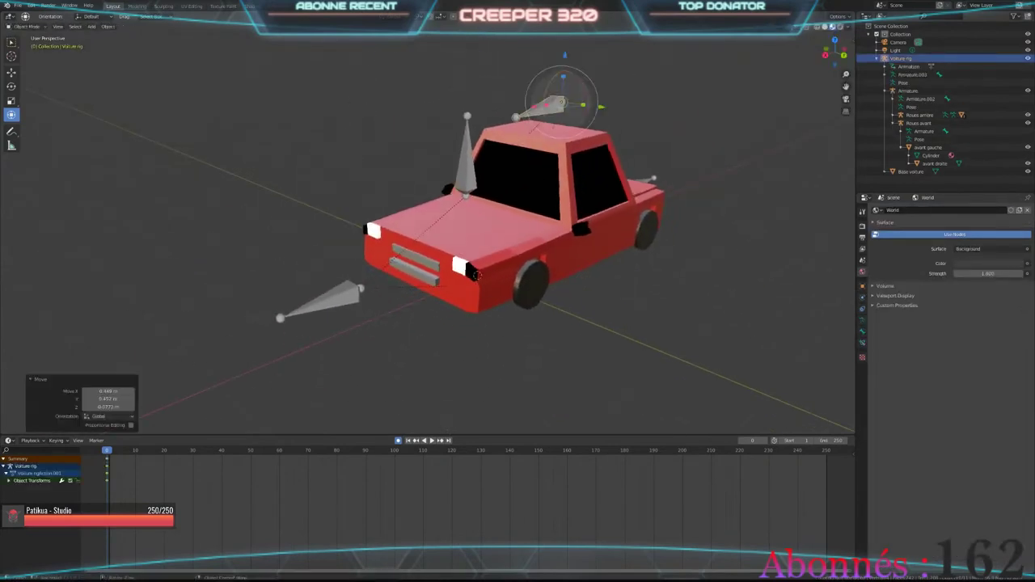
pyautogui.moveTo(518, 218)
pyautogui.mouseDown(button='middle')
pyautogui.moveTo(437, 215)
pyautogui.moveTo(509, 210)
pyautogui.moveTo(453, 212)
pyautogui.moveTo(501, 208)
pyautogui.moveTo(481, 202)
pyautogui.moveTo(606, 201)
pyautogui.mouseUp(button='middle')
# Step: Select the Roues avant control, try turning the car, then undo the turn
pyautogui.click(580, 238)
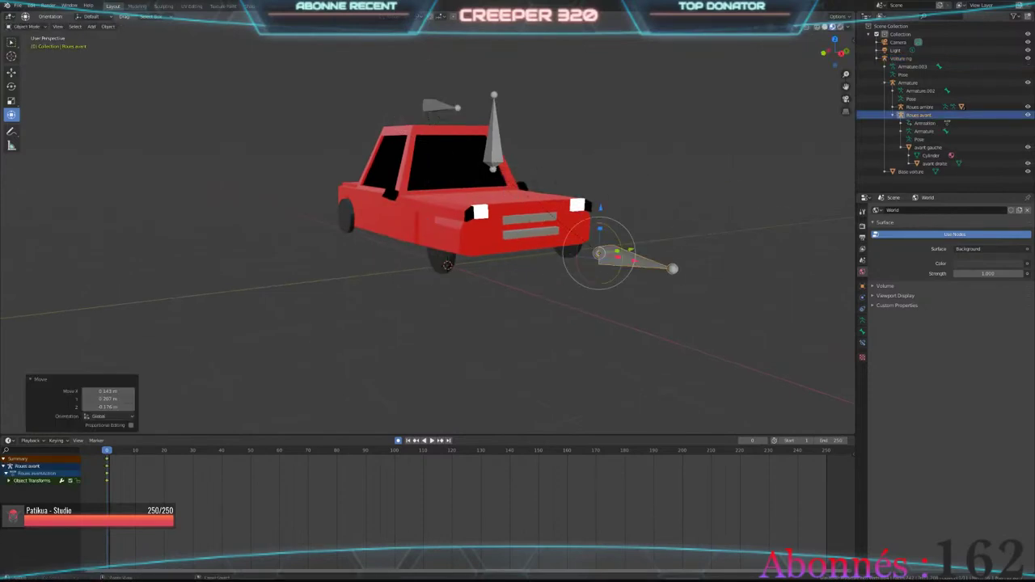
pyautogui.hotkey('ctrl', 'z')
pyautogui.moveTo(452, 85); pyautogui.dragTo(436, 121)
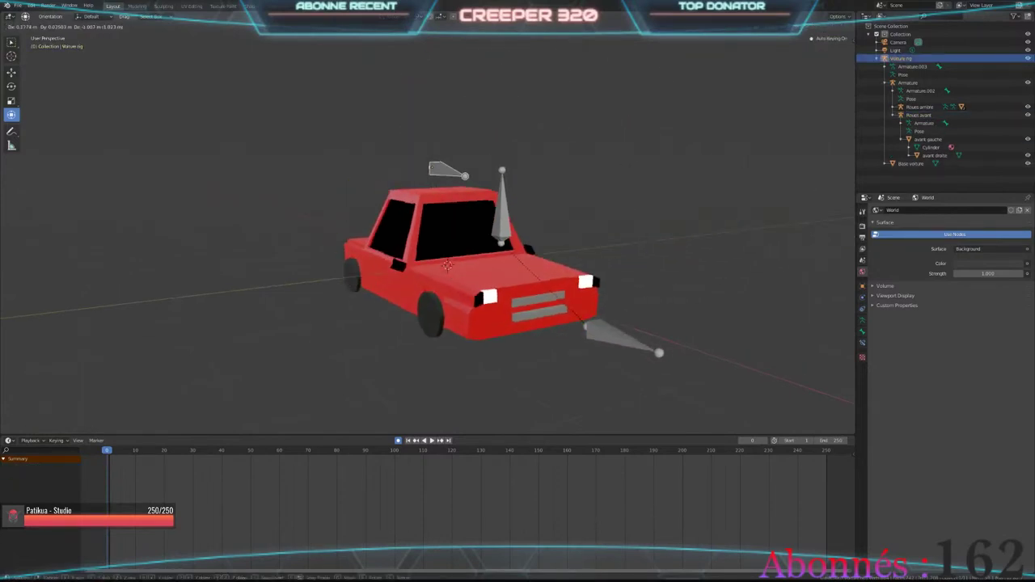
pyautogui.hotkey('ctrl', 'z')
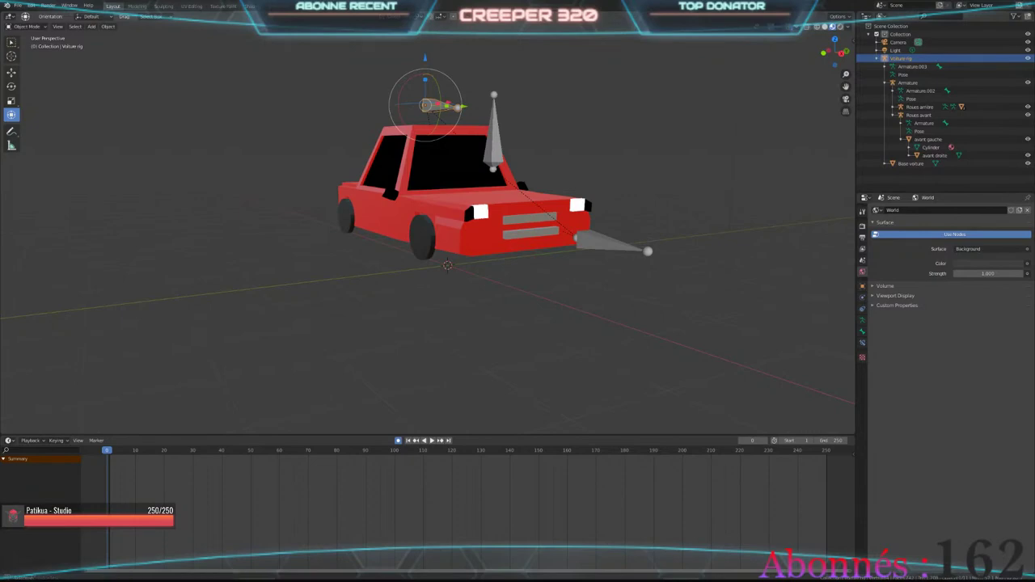